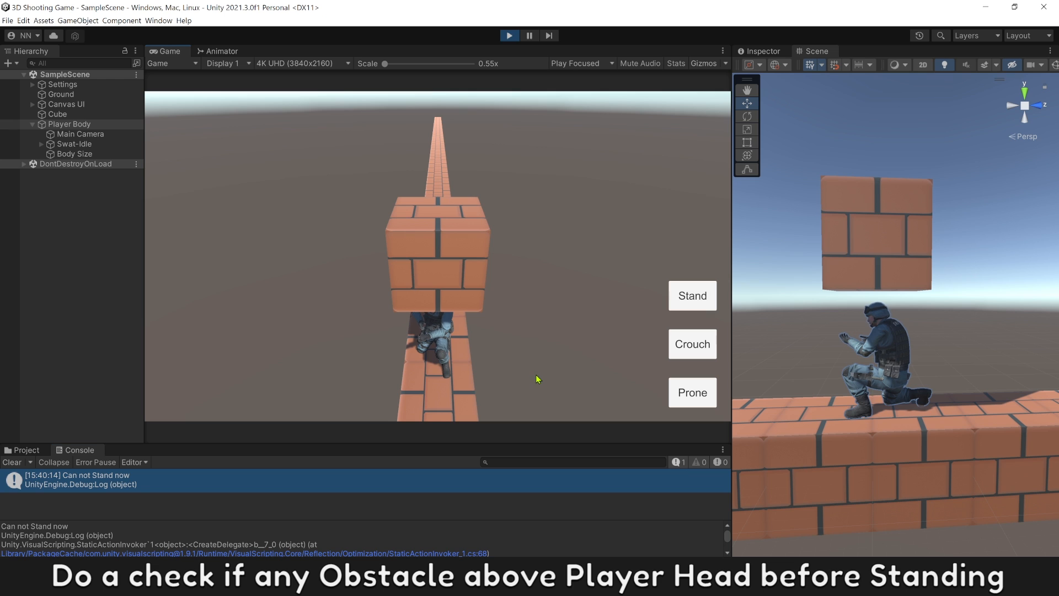
# Test the Stand button in the running game while the player crouches beneath the overhead brick cube
pyautogui.press('s')
pyautogui.click(688, 304)
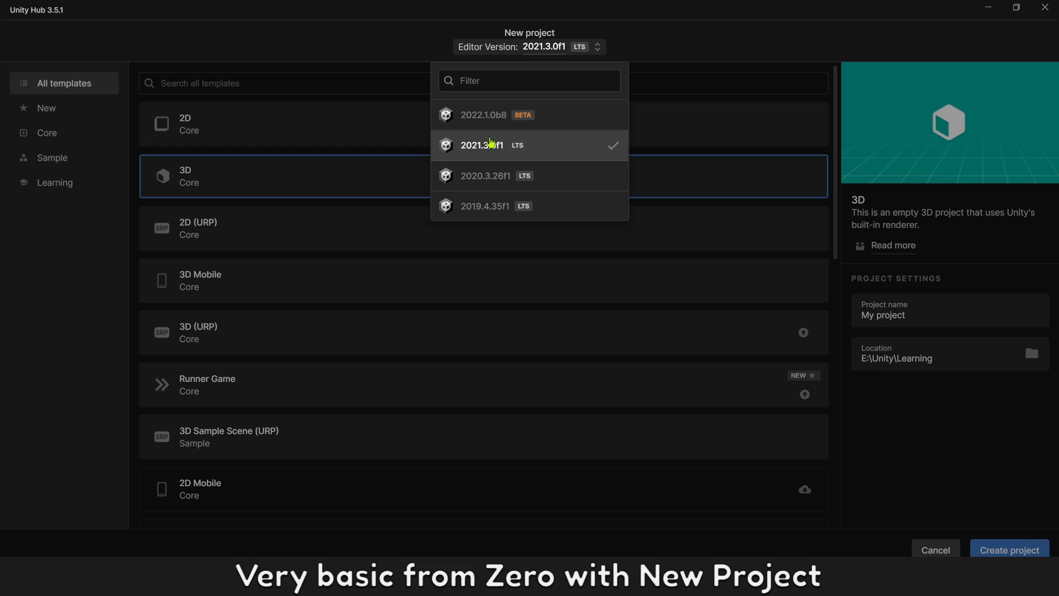
# Choose editor version 2021.3.0f1 LTS for the new project
pyautogui.click(492, 144)
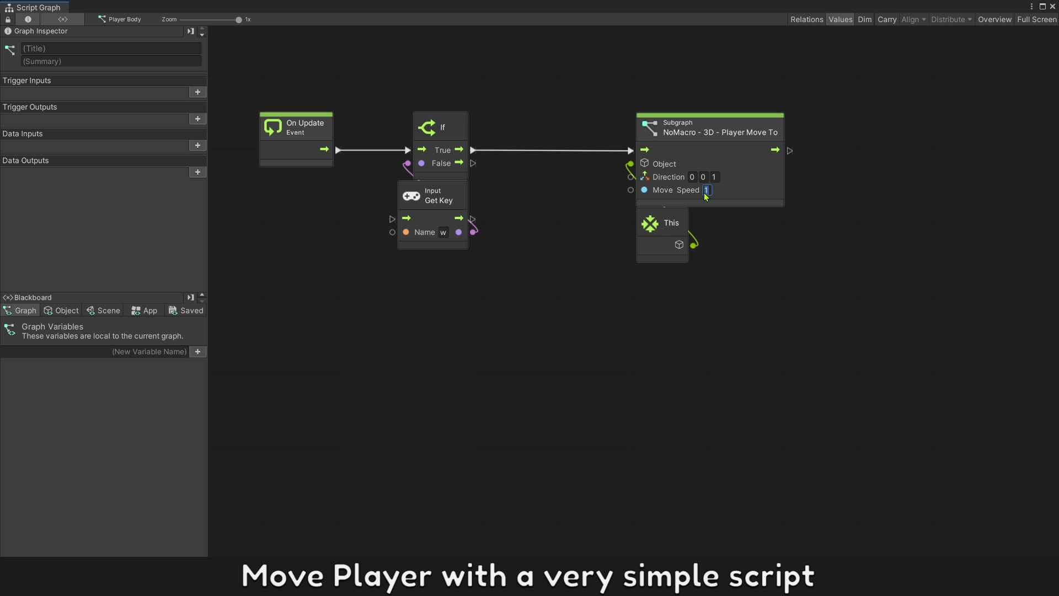
# Set Move Speed to 3 on the Player Move To subgraph node in the Player Body script graph
pyautogui.write('3')
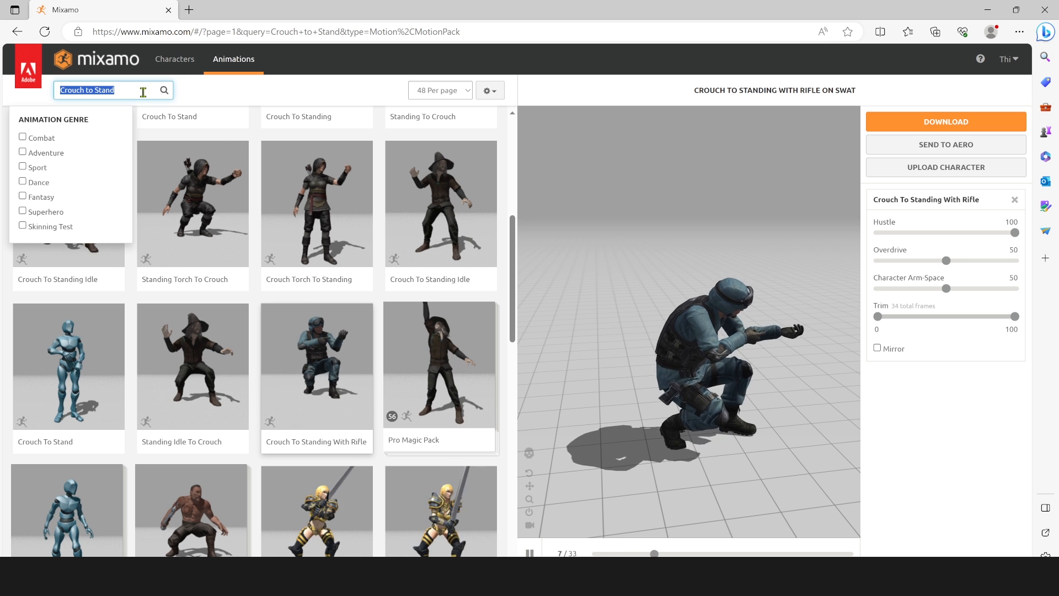
# Search the Mixamo animations for Crouch Walk and enable In Place for Walk Crouching Forward
pyautogui.write('Crouch Walk')
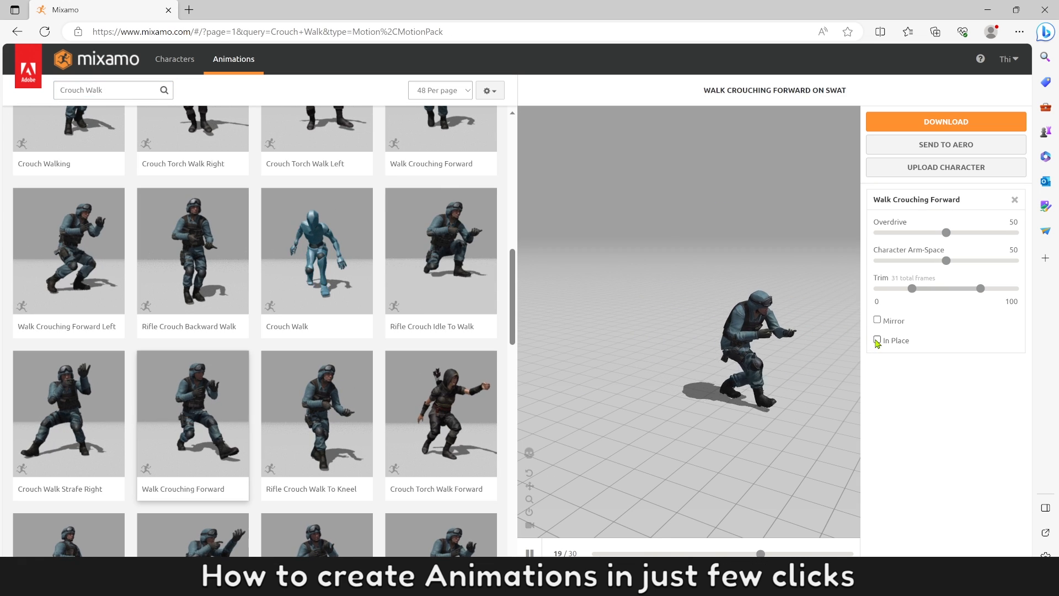
pyautogui.click(877, 339)
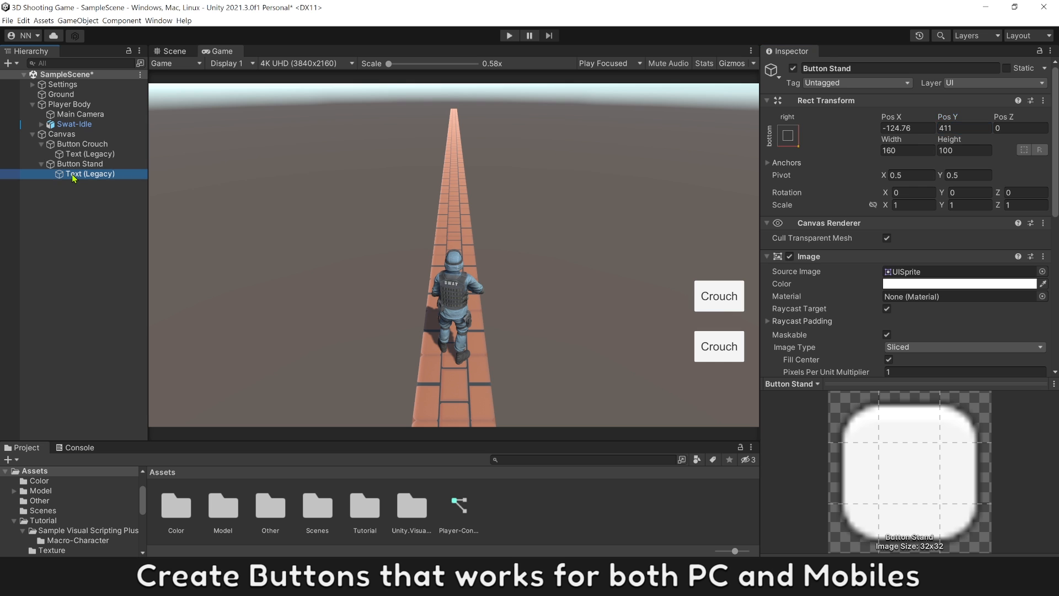
# Set the label text of Button Stand to Stand
pyautogui.click(794, 283)
pyautogui.write('S')
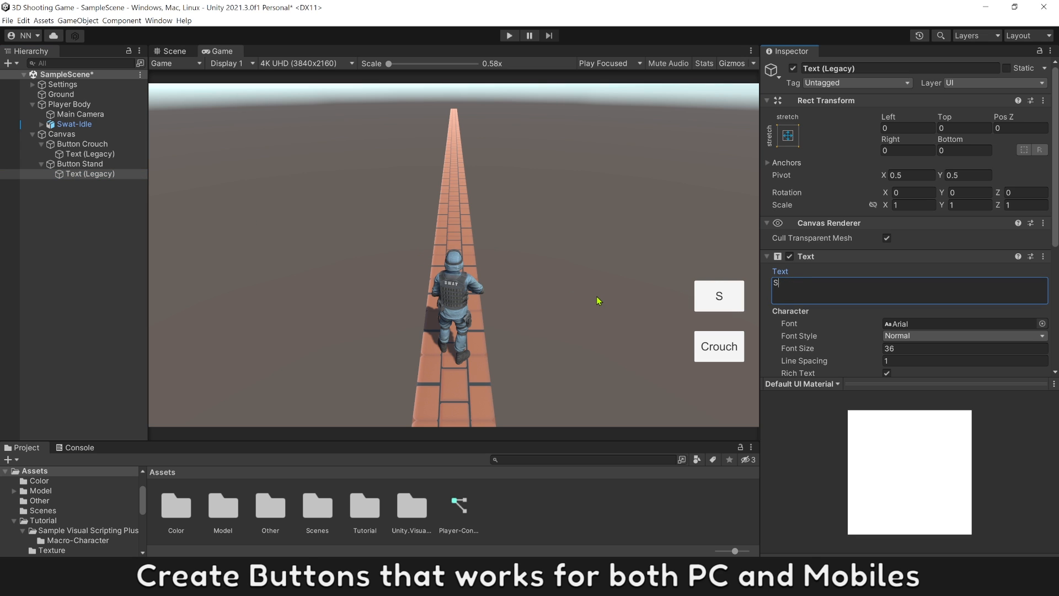
pyautogui.write('tand')
# Bake the Walk clip's root rotation into pose based upon Original, and its root Y position based upon Feet
pyautogui.click(938, 275)
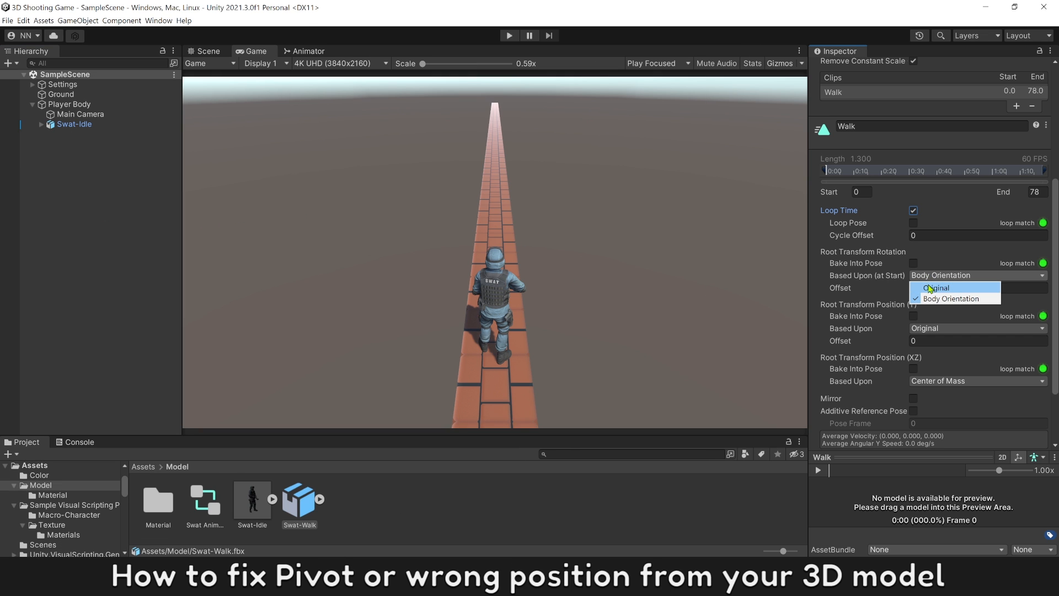
pyautogui.click(926, 288)
pyautogui.click(913, 263)
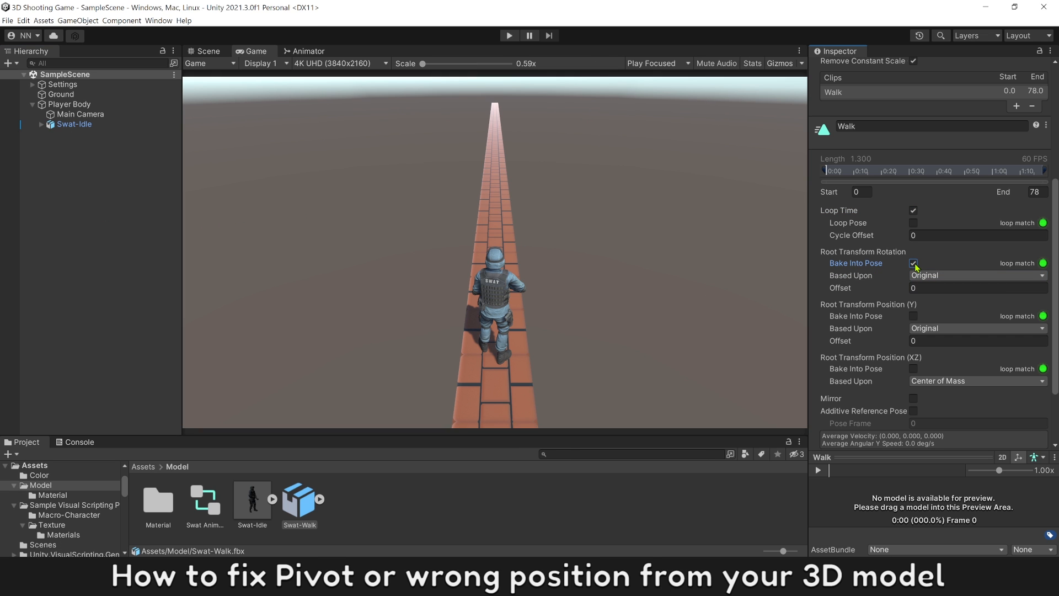
pyautogui.click(929, 328)
pyautogui.click(935, 362)
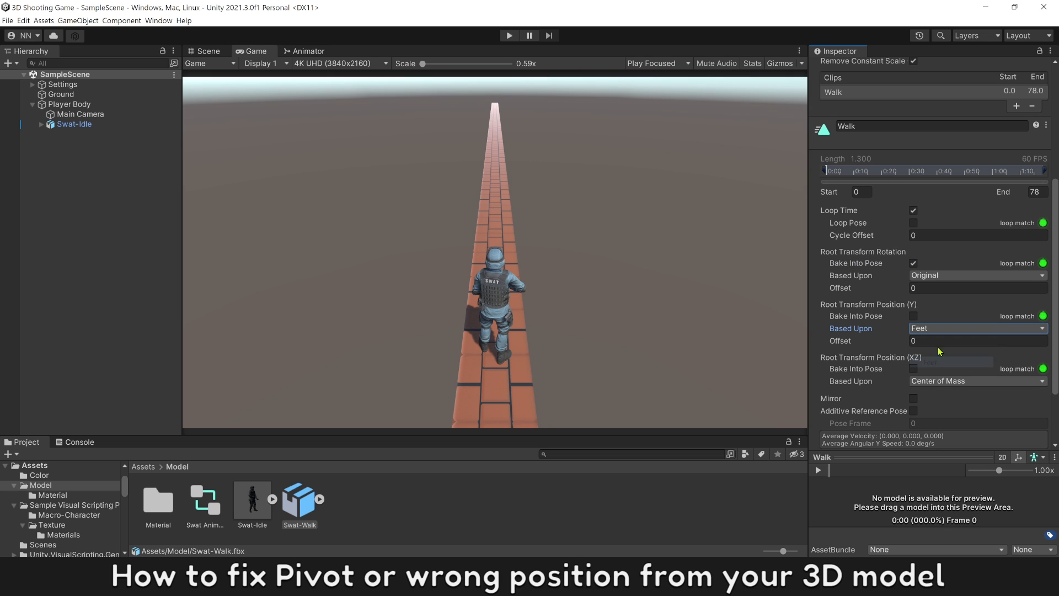
pyautogui.click(914, 315)
pyautogui.scroll(-3, 938, 331)
pyautogui.click(938, 300)
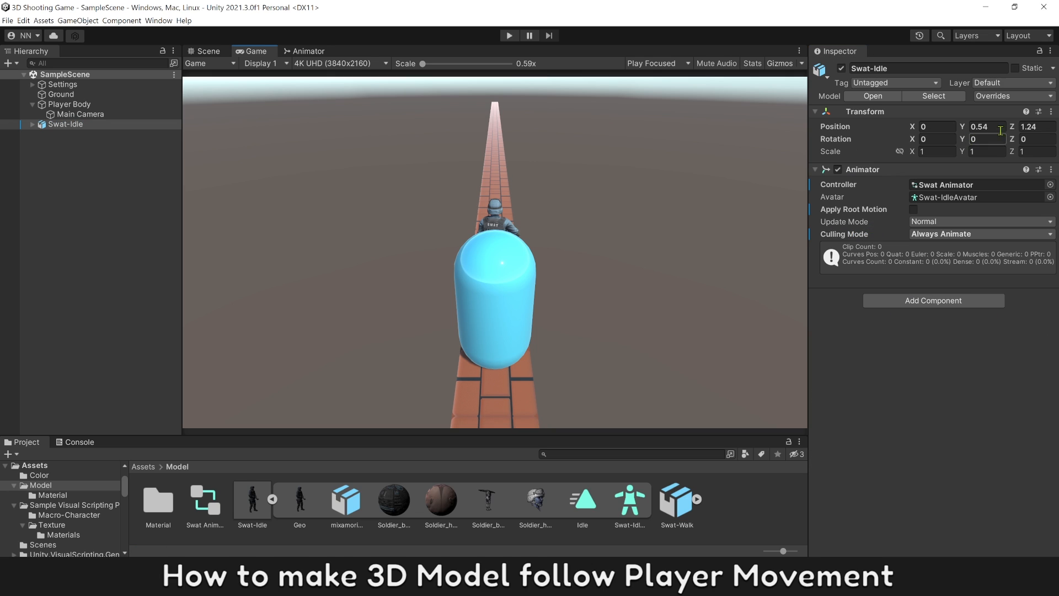
# Set the Swat-Idle model's Y position to -1.14
pyautogui.write('-1.14')
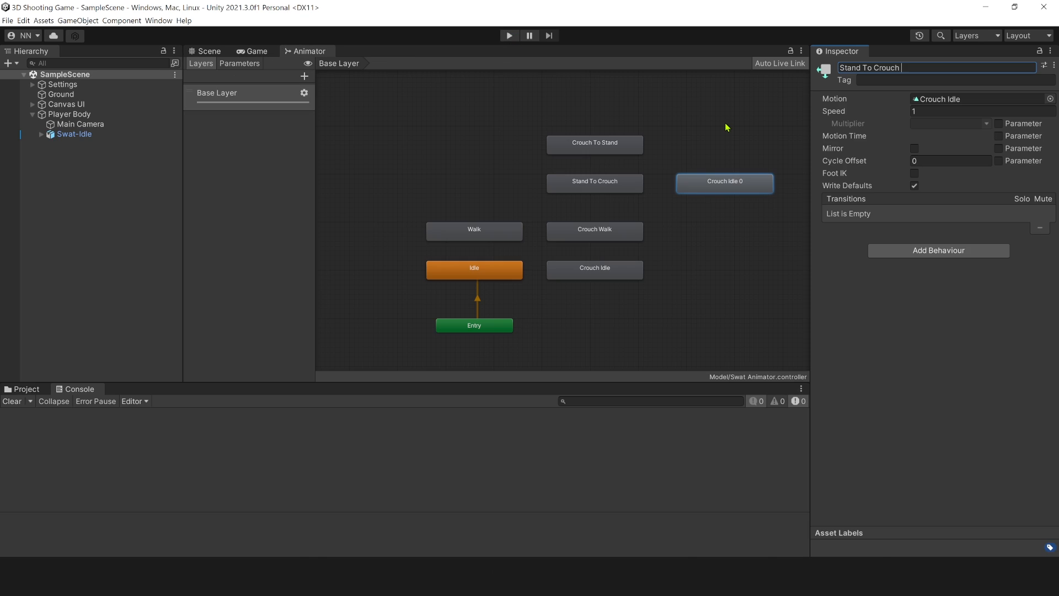
# Rename the Crouch Idle 0 state to Stand To Crouch - Finish and make a transition to it from Stand To Crouch
pyautogui.write('- Finish')
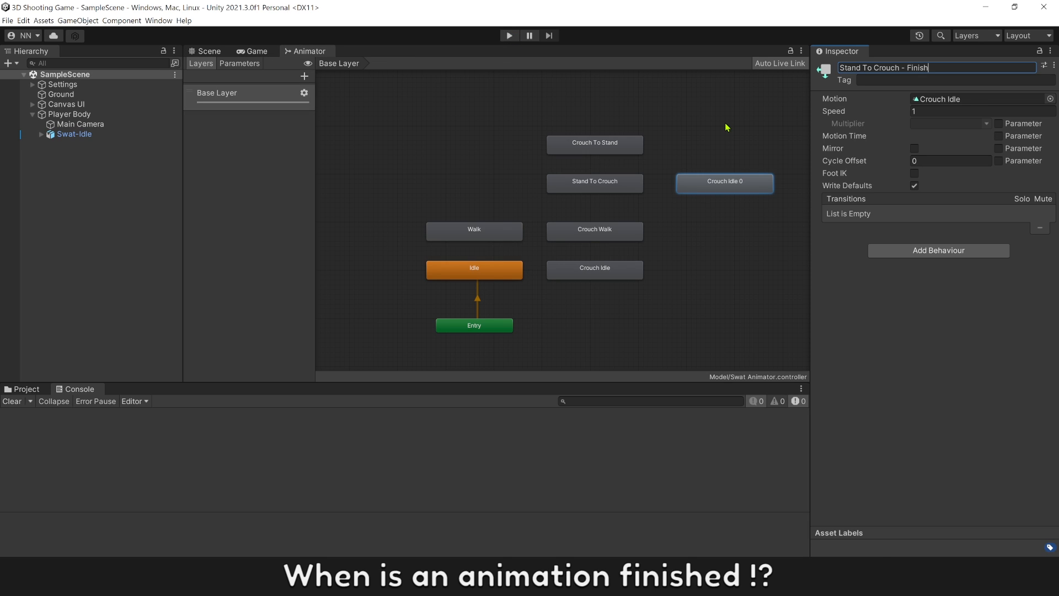
pyautogui.rightClick(608, 189)
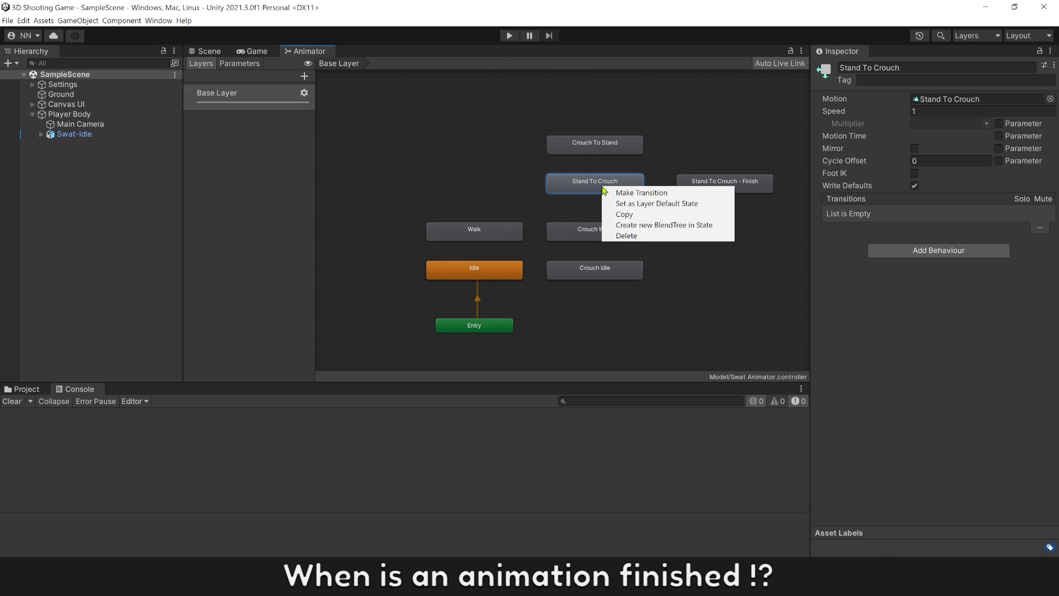
pyautogui.click(628, 193)
pyautogui.click(717, 183)
pyautogui.click(711, 194)
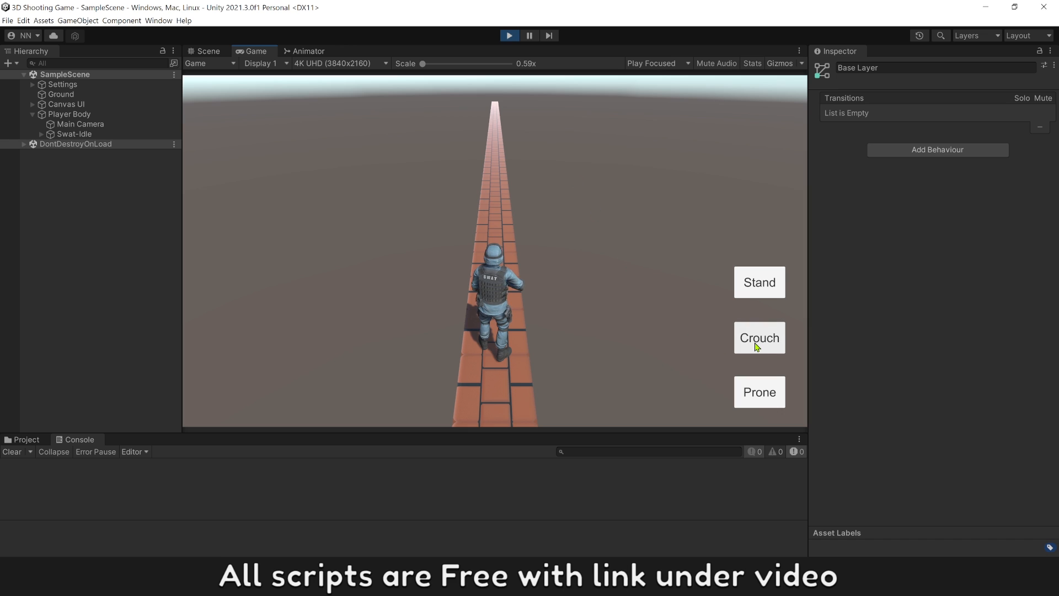
# Test the Crouch button in the running game and switch to the scene view
pyautogui.click(756, 346)
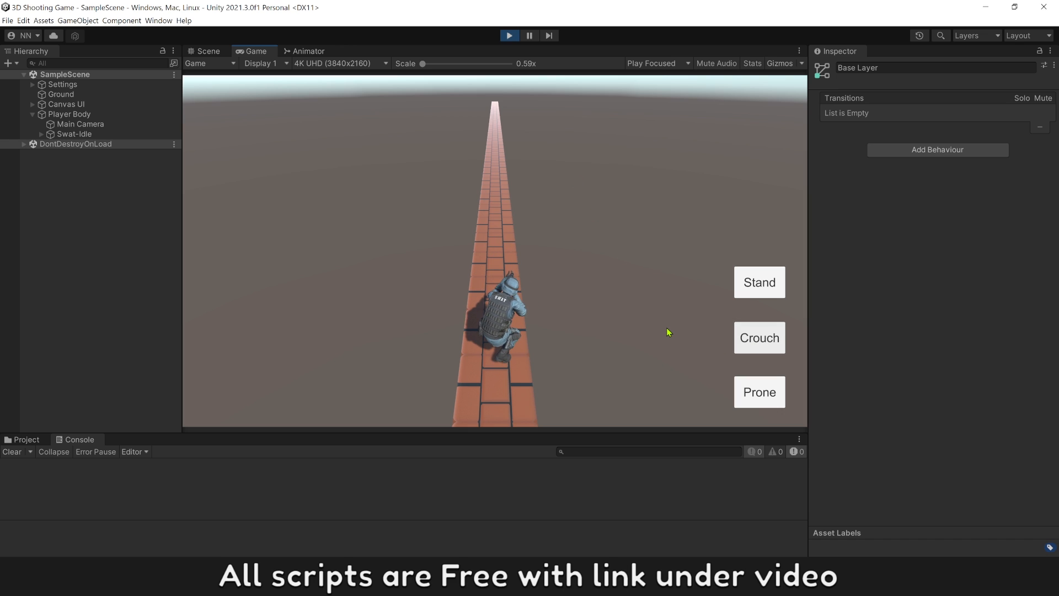
pyautogui.click(212, 53)
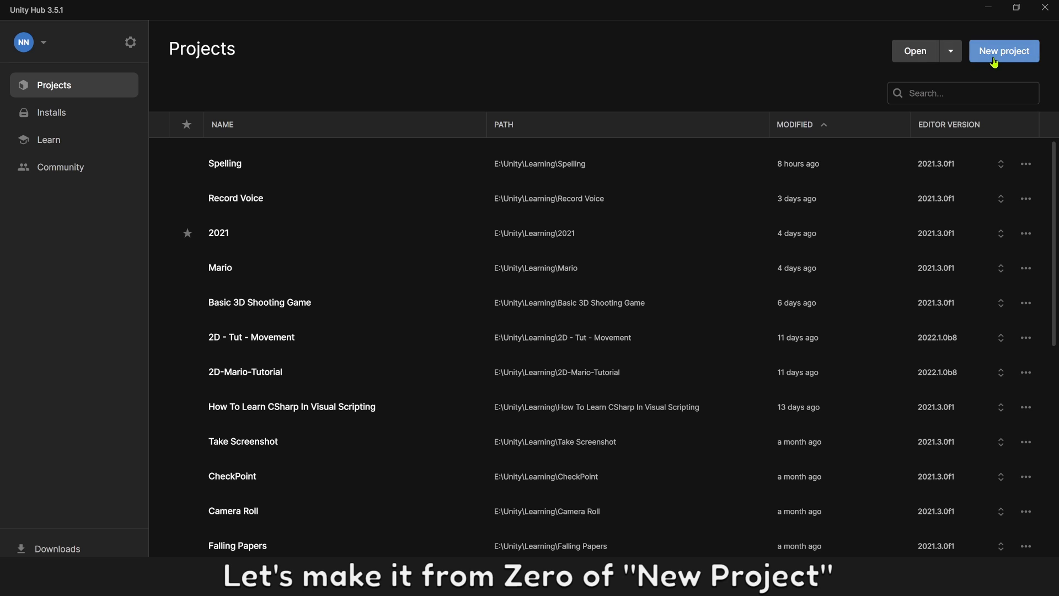
# Create a new 3D project named 3D Shooting Game with editor version 2021.3.0f1
pyautogui.click(979, 54)
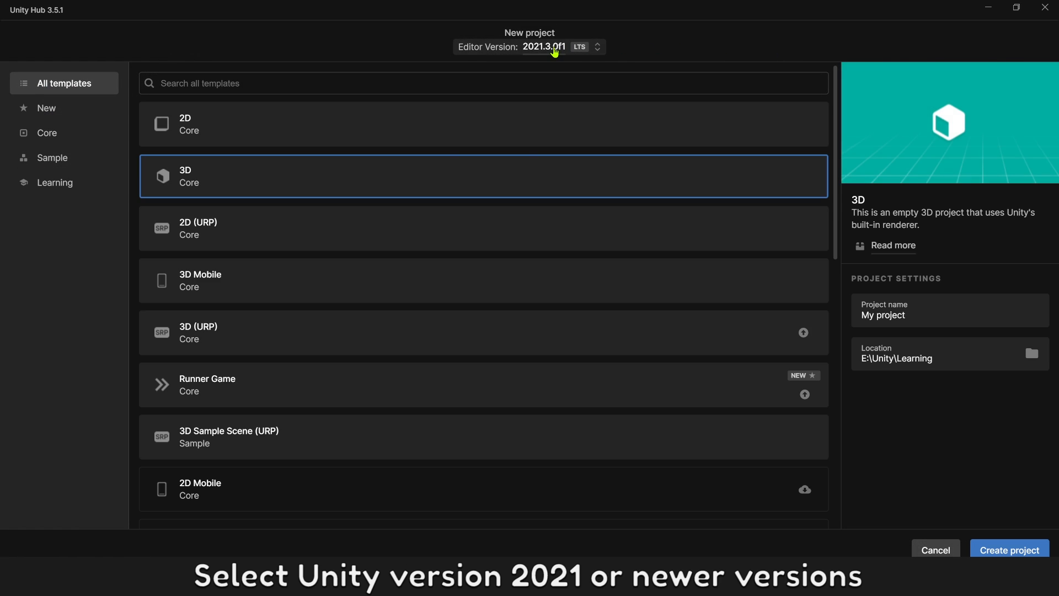
pyautogui.click(551, 47)
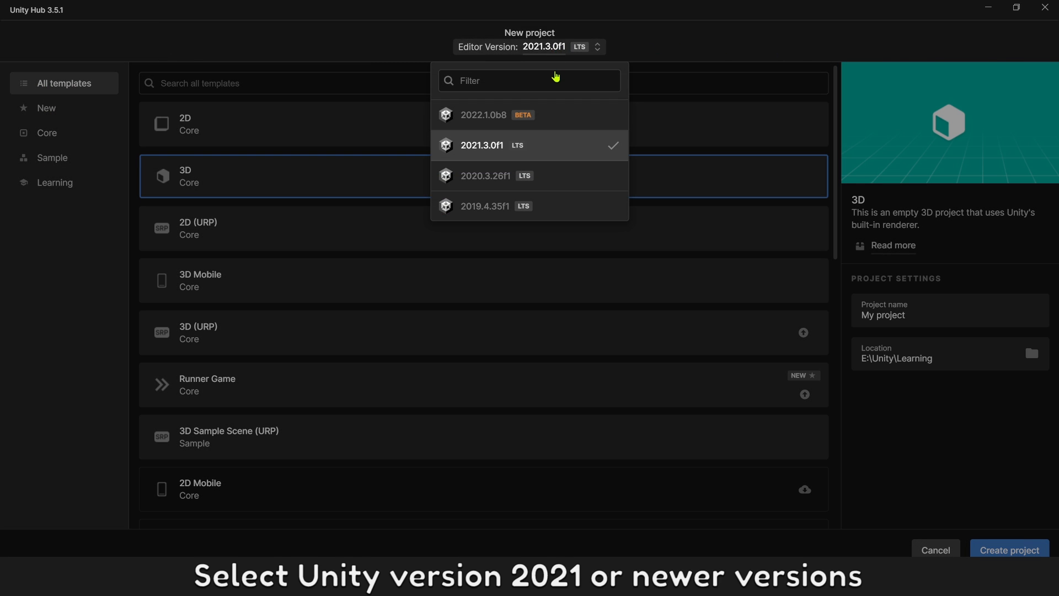
pyautogui.click(491, 145)
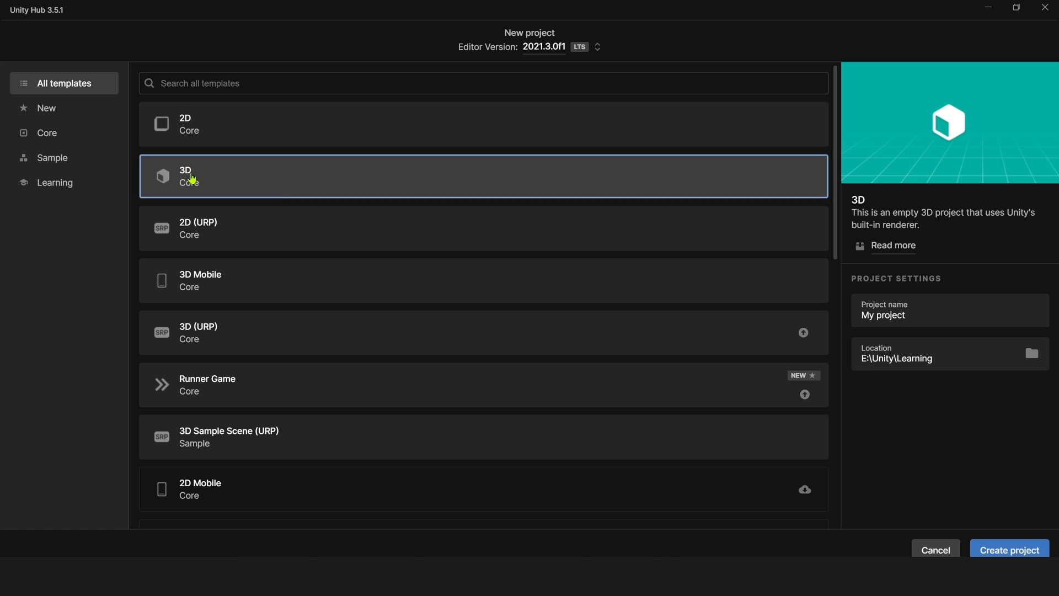
pyautogui.moveTo(914, 315); pyautogui.dragTo(861, 314)
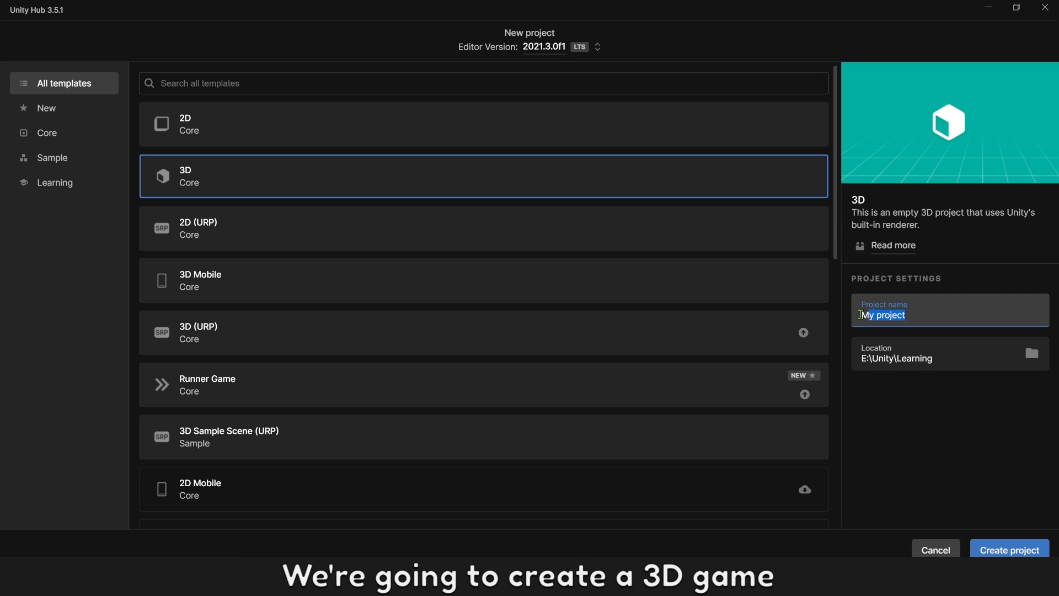
pyautogui.write('3D')
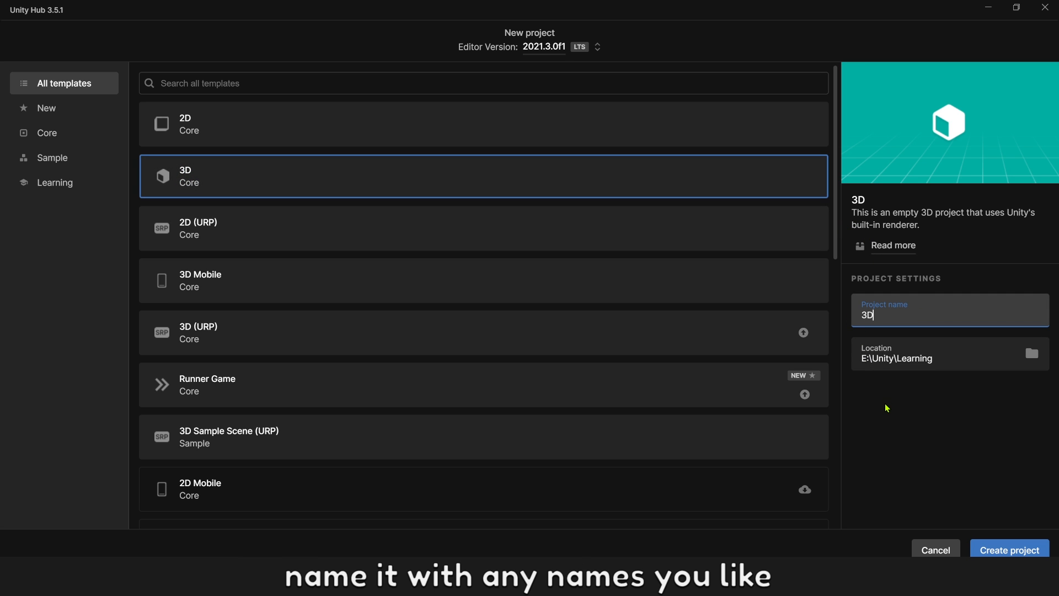
pyautogui.write(' Shooting Game')
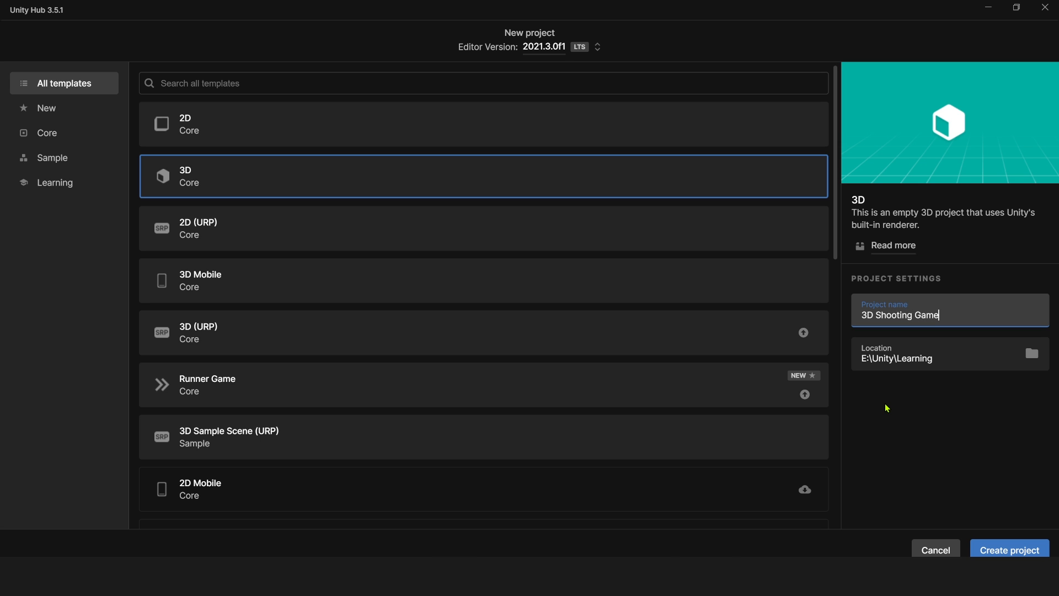
pyautogui.click(1003, 550)
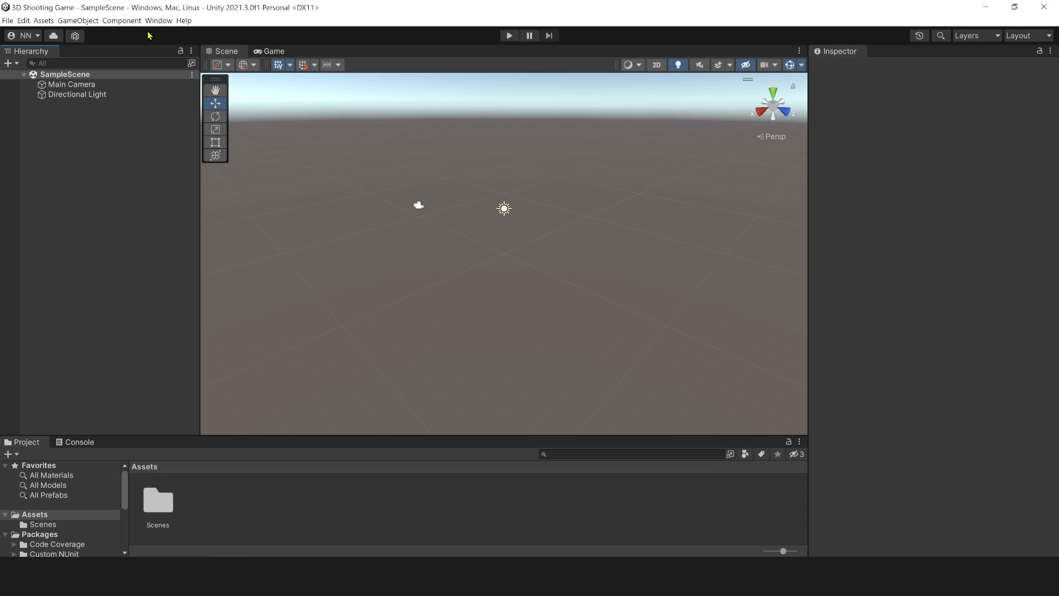
# Find the Visual Scripting package among the project's packages and update it to version 1.9.1
pyautogui.click(159, 21)
pyautogui.click(179, 128)
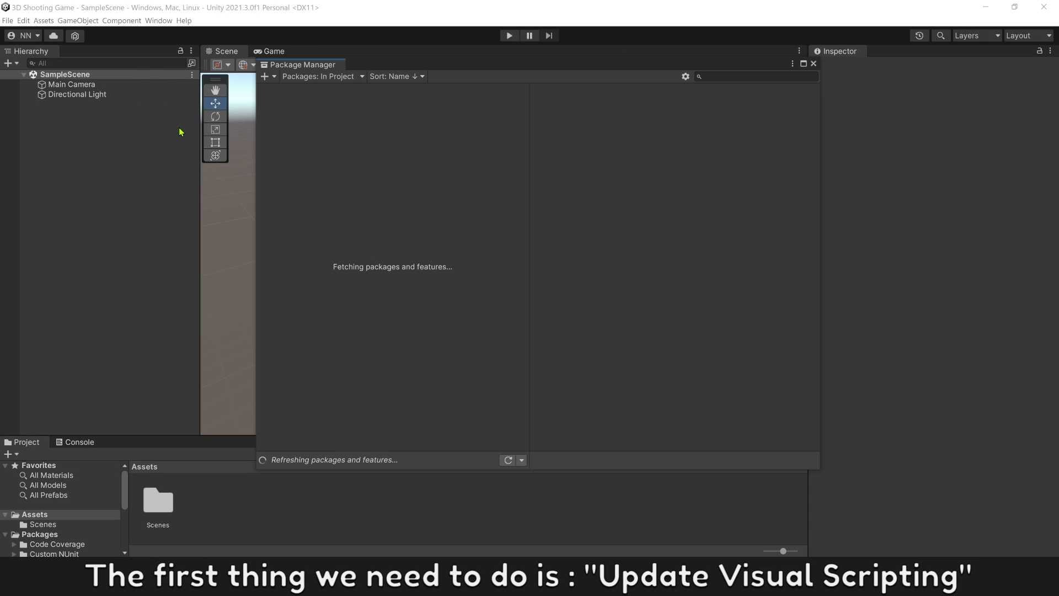
pyautogui.click(318, 76)
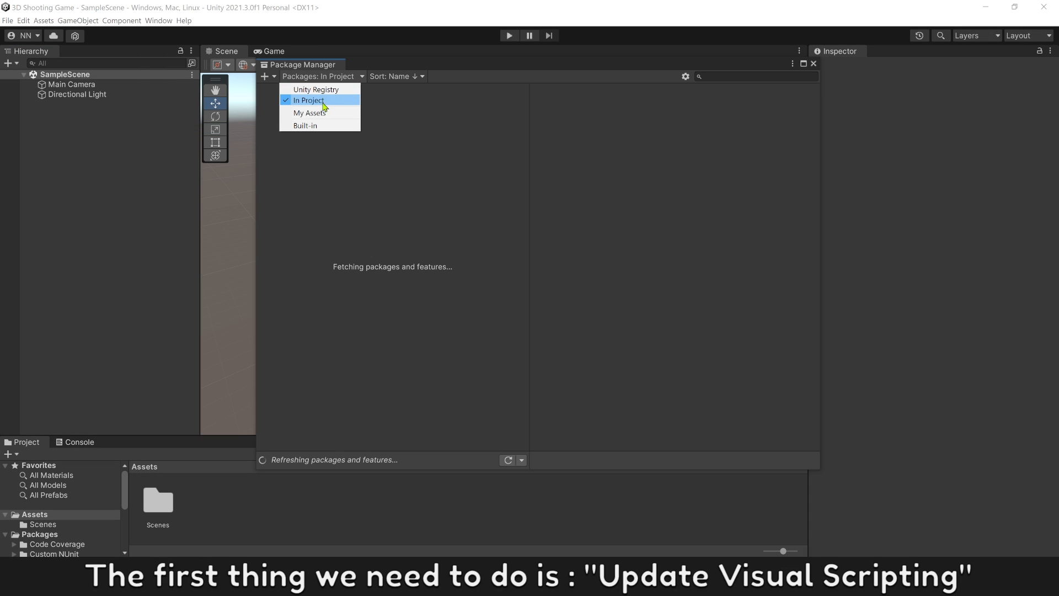
pyautogui.click(321, 101)
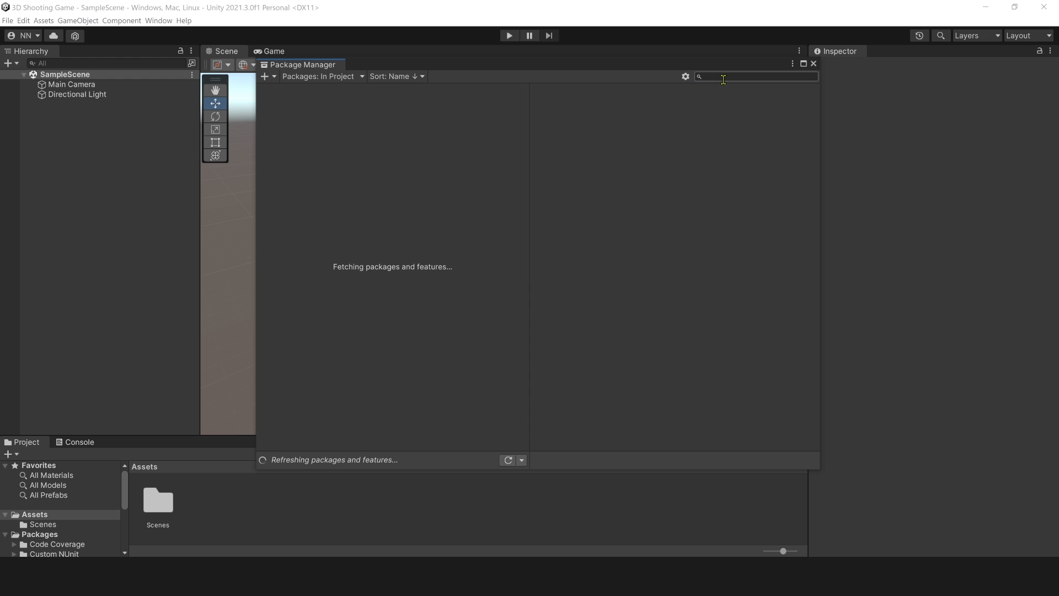
pyautogui.write('Visual')
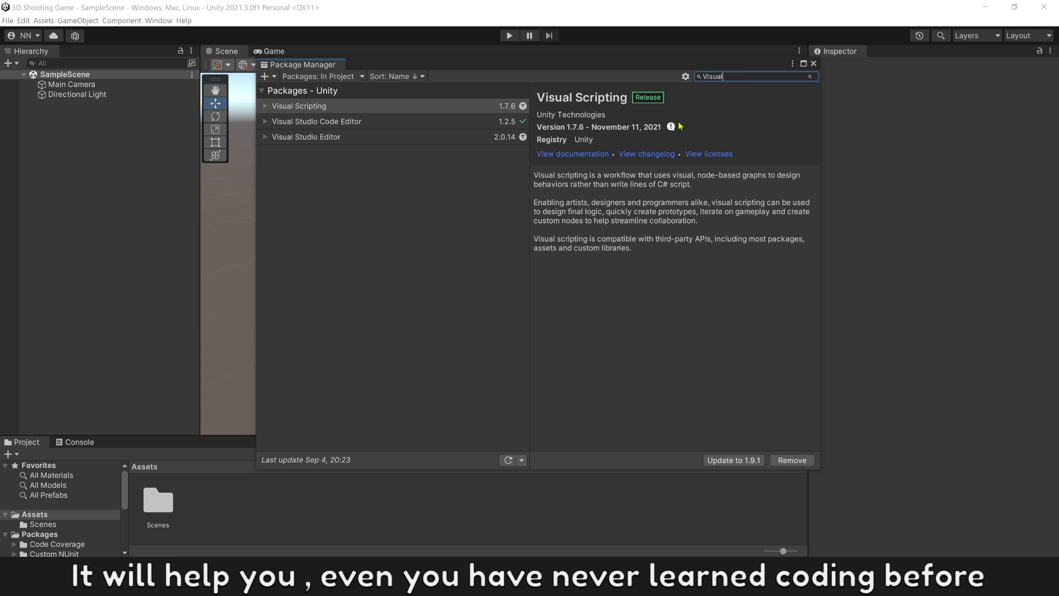
pyautogui.click(305, 107)
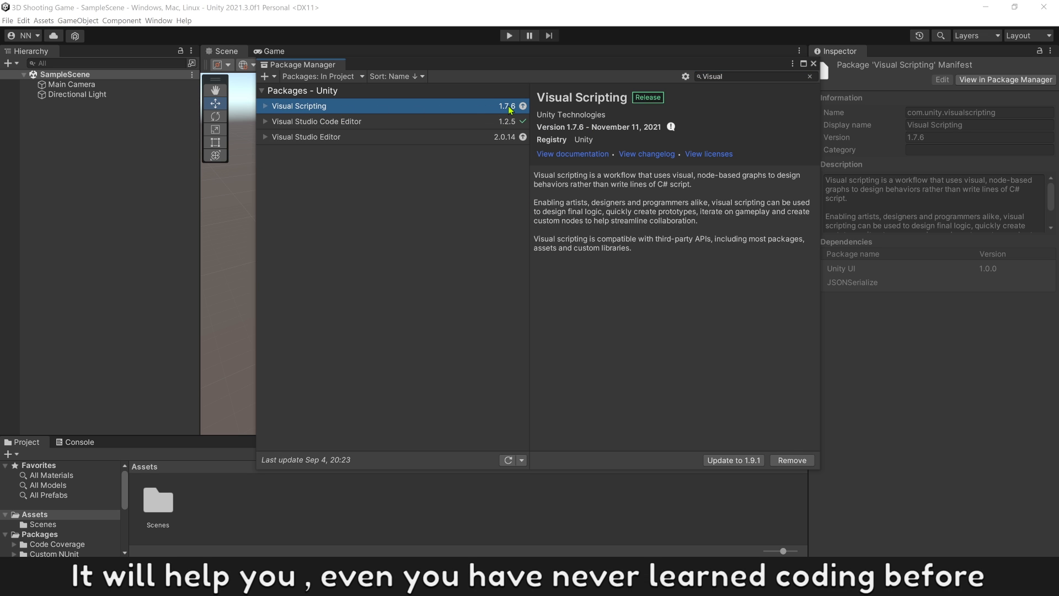
pyautogui.click(737, 461)
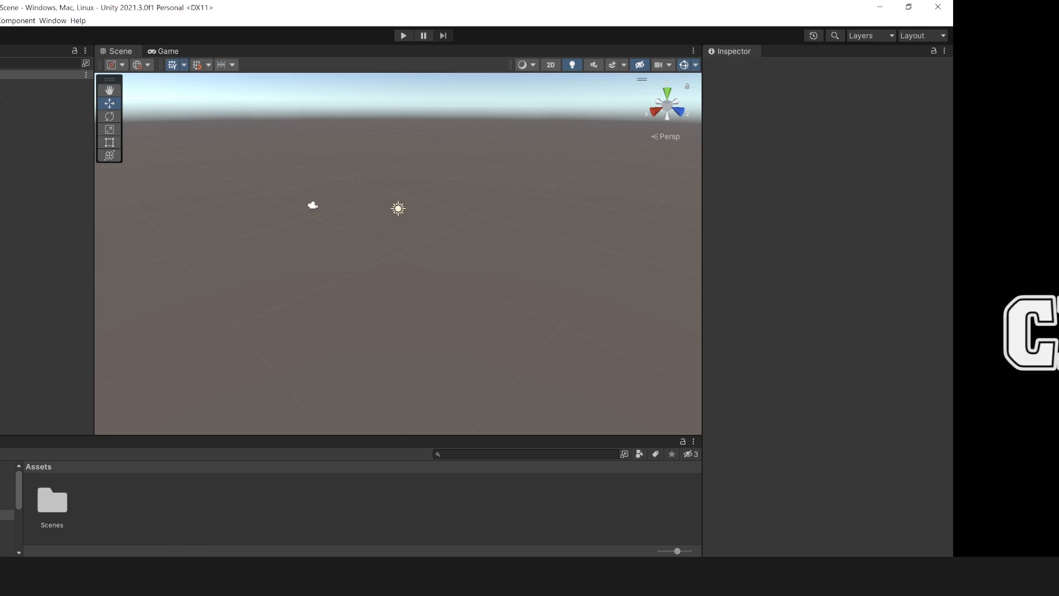
# Add a 3D cube to the scene and name it Ground
pyautogui.rightClick(64, 167)
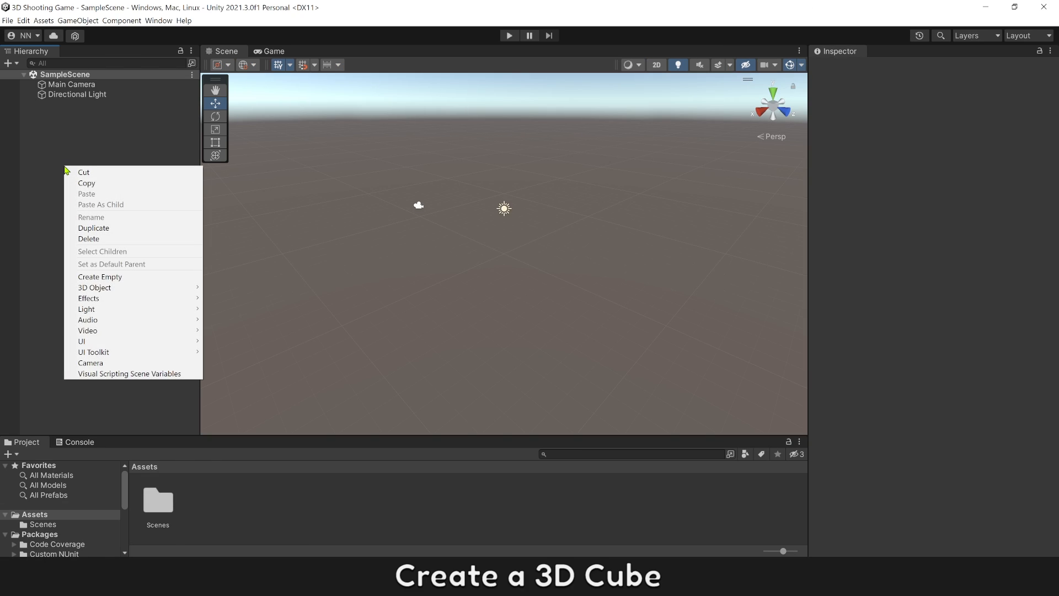
pyautogui.moveTo(100, 292)
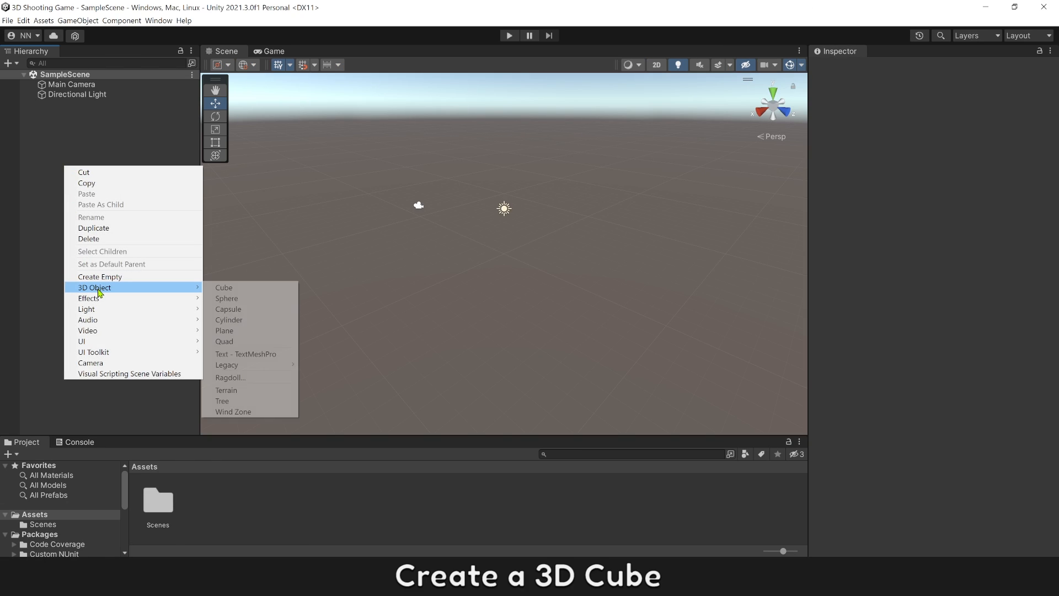
pyautogui.click(241, 288)
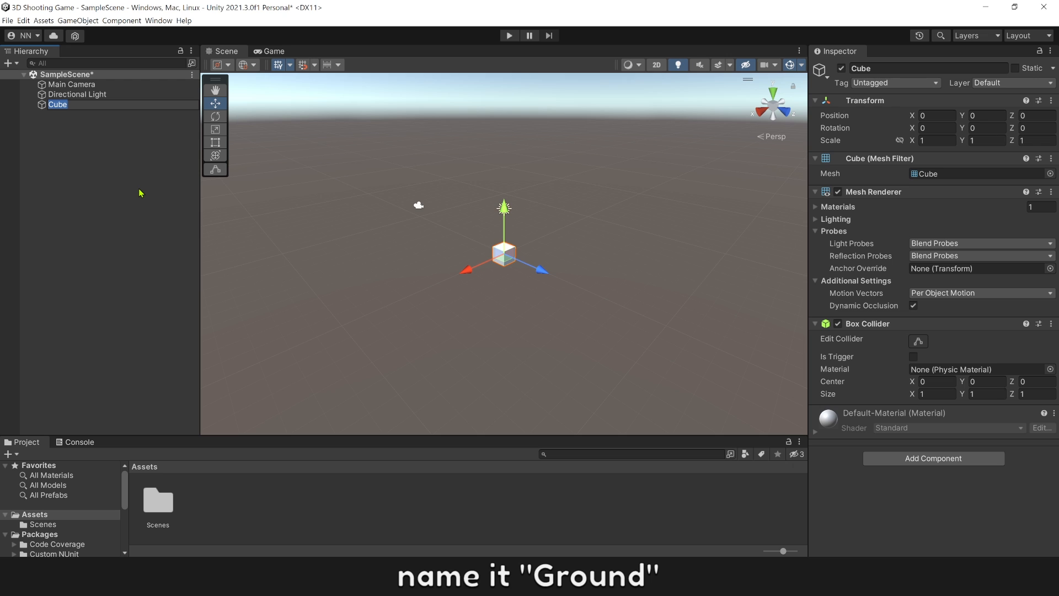
pyautogui.write('Ground')
pyautogui.press('Return')
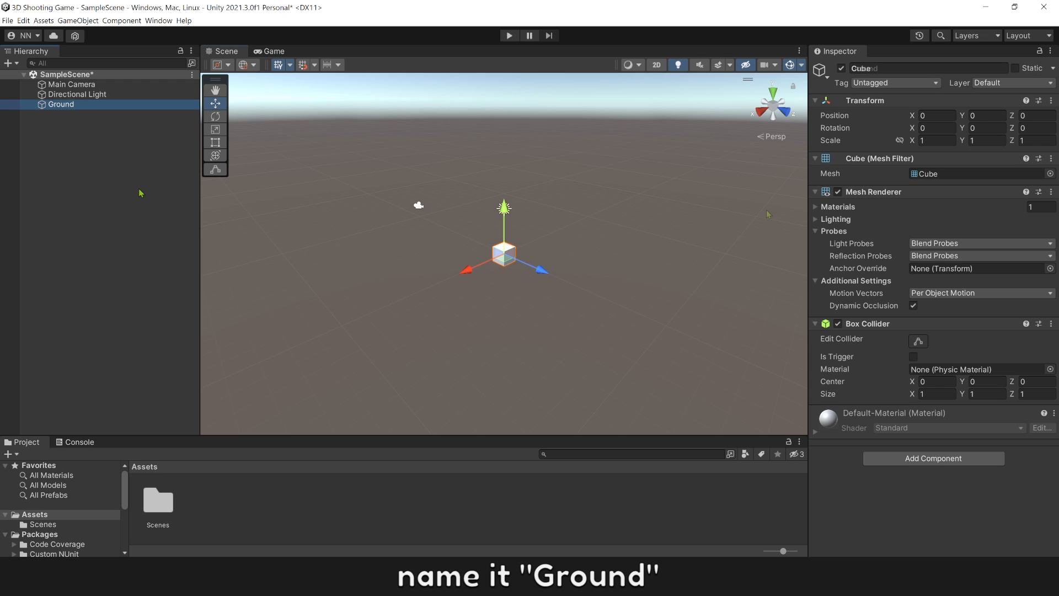
# Stretch the Ground cube to a Z scale of 23.76 and show it in the game view
pyautogui.click(1037, 140)
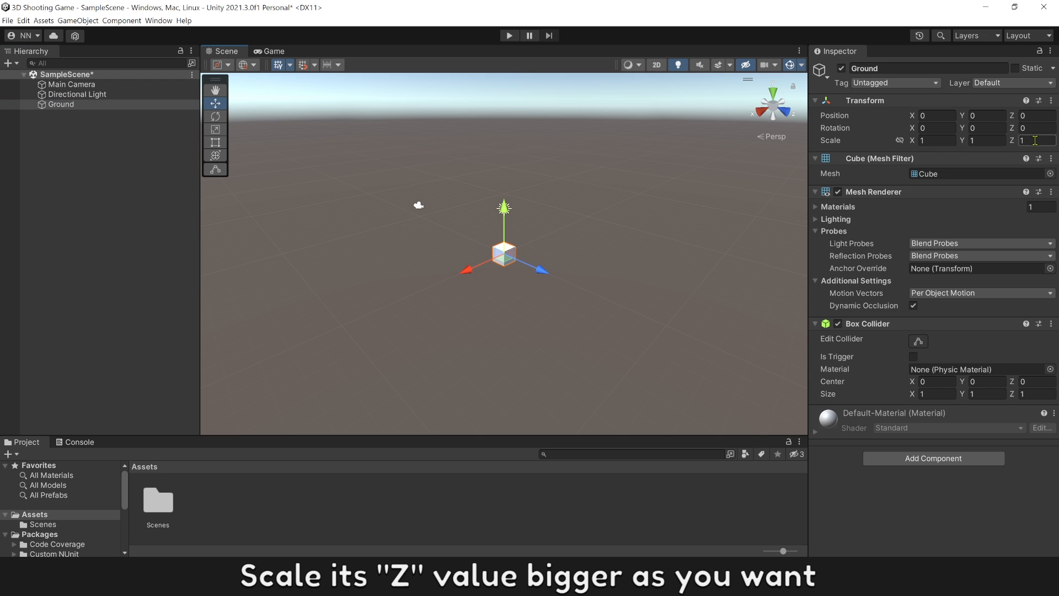
pyautogui.write('3.7')
pyautogui.moveTo(17, 143); pyautogui.dragTo(399, 172)
pyautogui.click(271, 51)
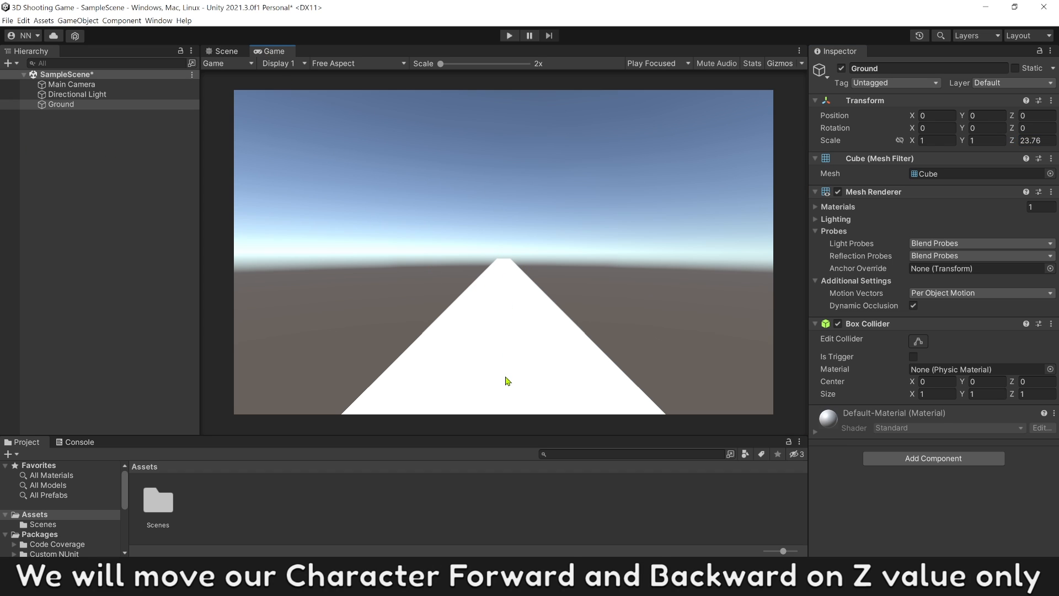
# Add a 3D capsule named Player Body to the scene and raise it above the Ground to about Y 1.36
pyautogui.click(225, 51)
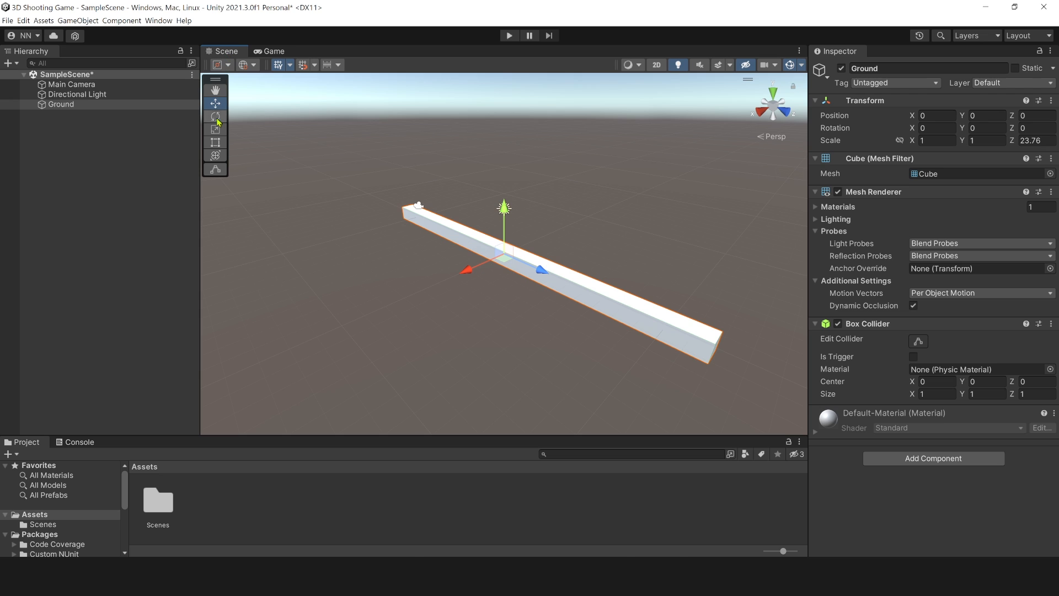
pyautogui.click(146, 166)
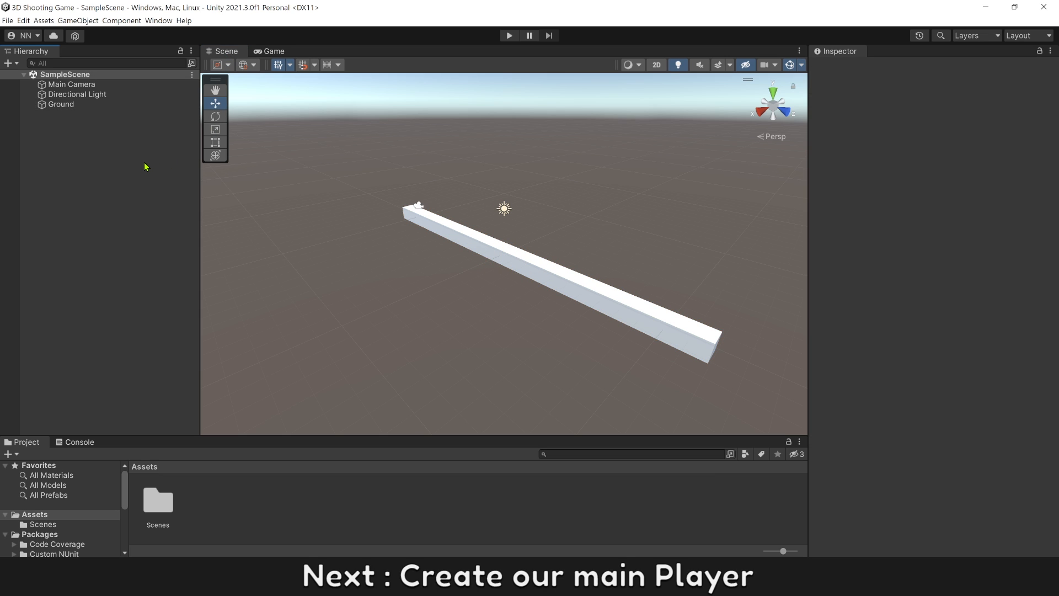
pyautogui.rightClick(54, 165)
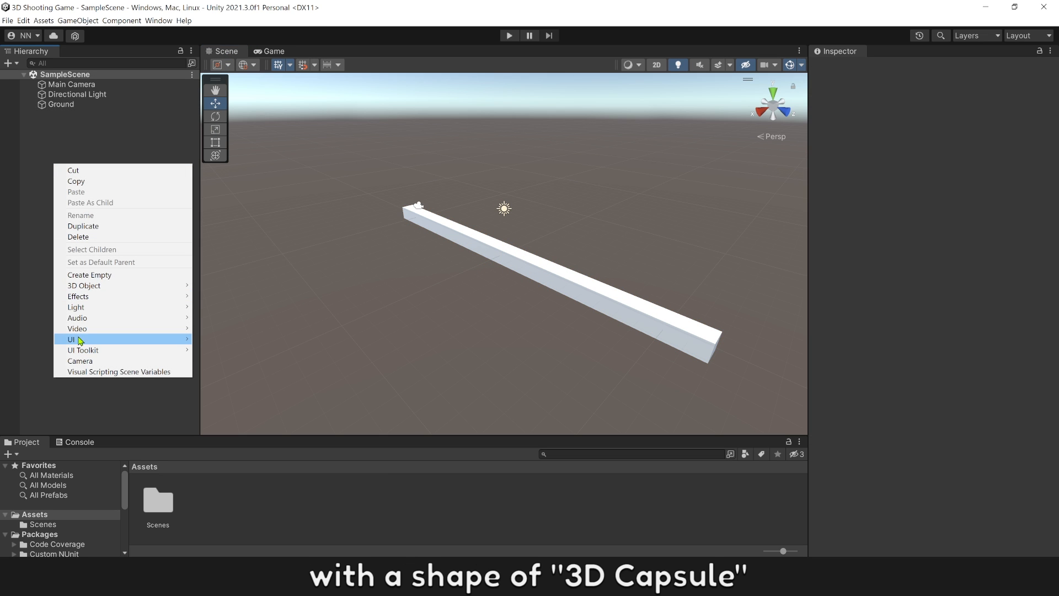
pyautogui.moveTo(82, 287)
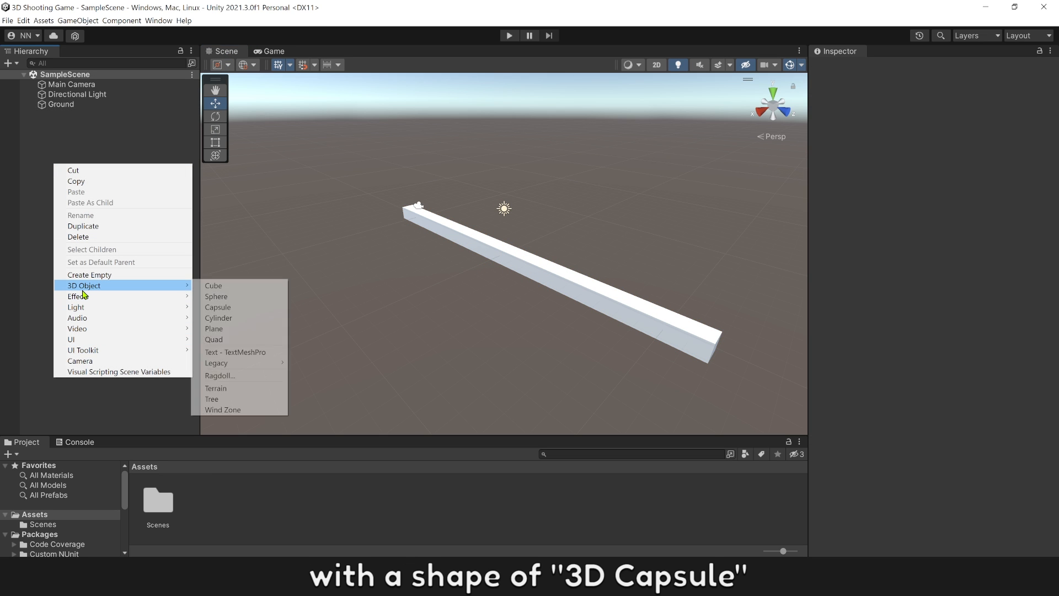
pyautogui.click(221, 311)
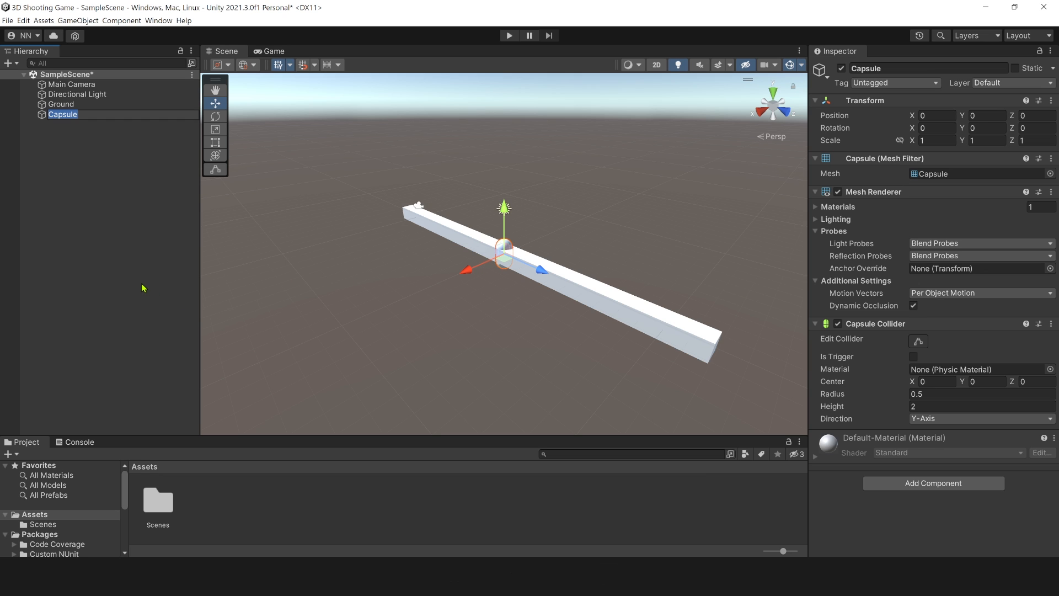
pyautogui.write('Player Body')
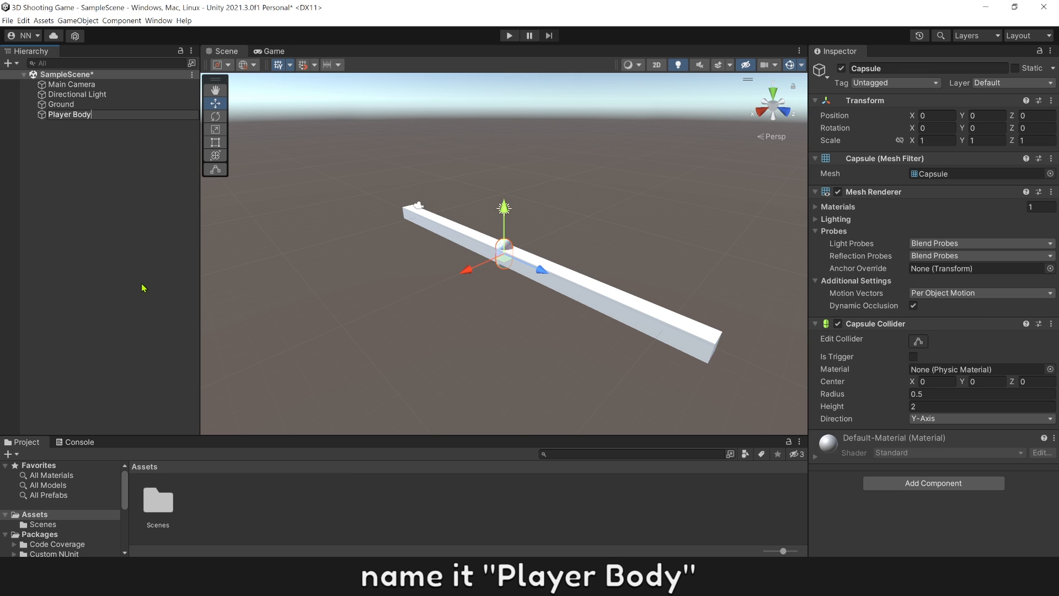
pyautogui.press('Return')
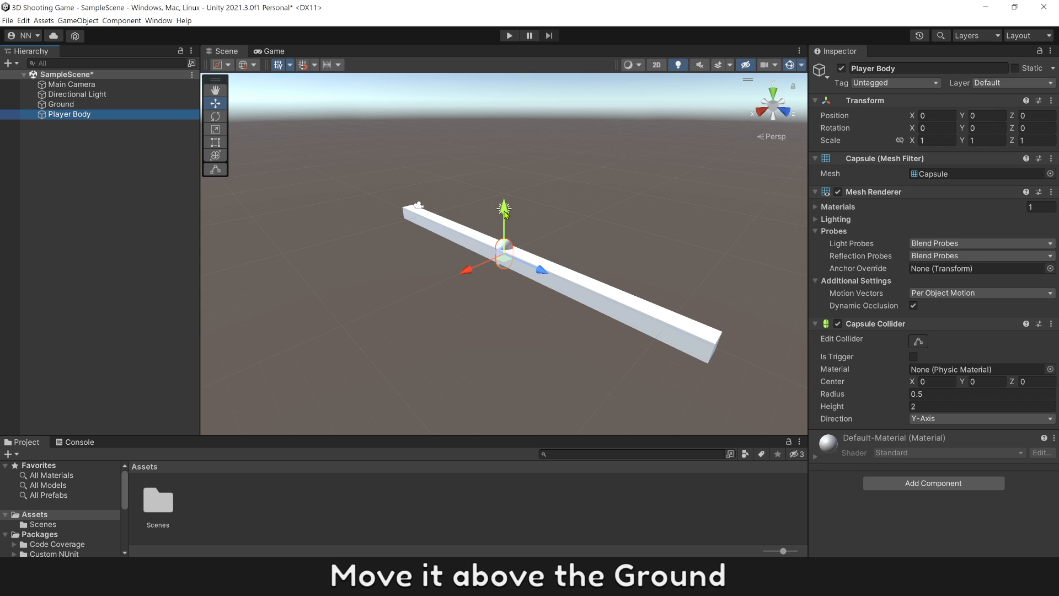
pyautogui.moveTo(506, 213)
pyautogui.mouseDown()
pyautogui.moveTo(506, 183)
pyautogui.moveTo(506, 193)
pyautogui.mouseUp()
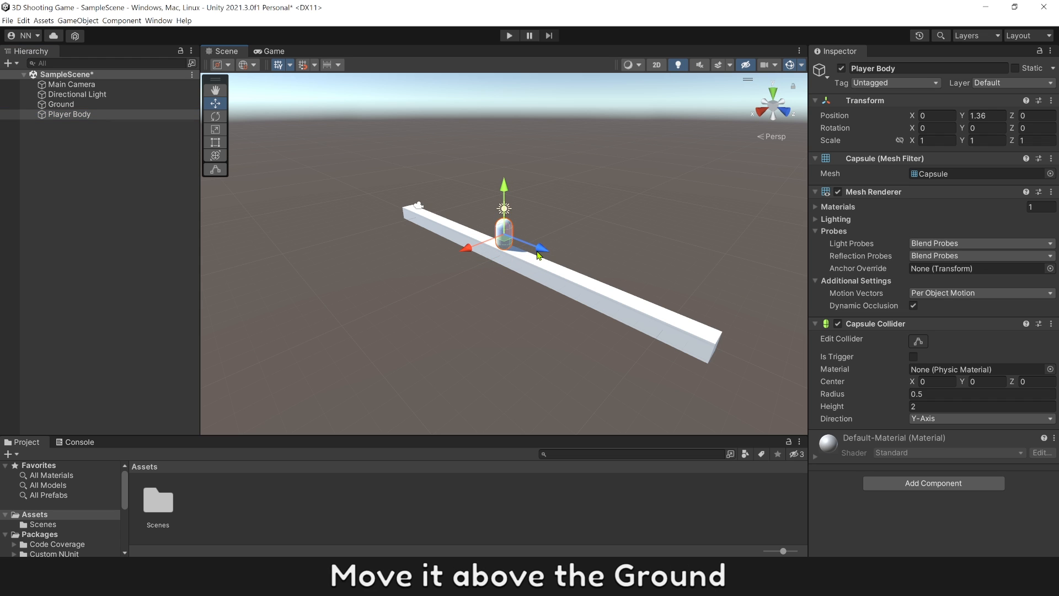
# Nest the Main Camera inside Player Body and place it above and behind the capsule, at about Y 2.55 and Z -6.8
pyautogui.click(72, 85)
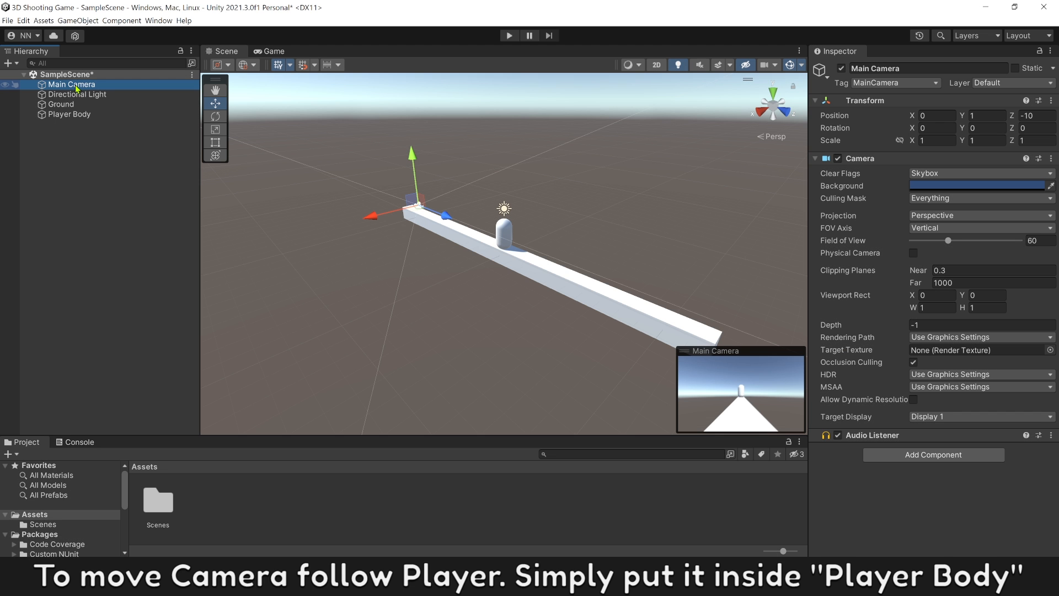
pyautogui.moveTo(70, 87); pyautogui.dragTo(71, 115)
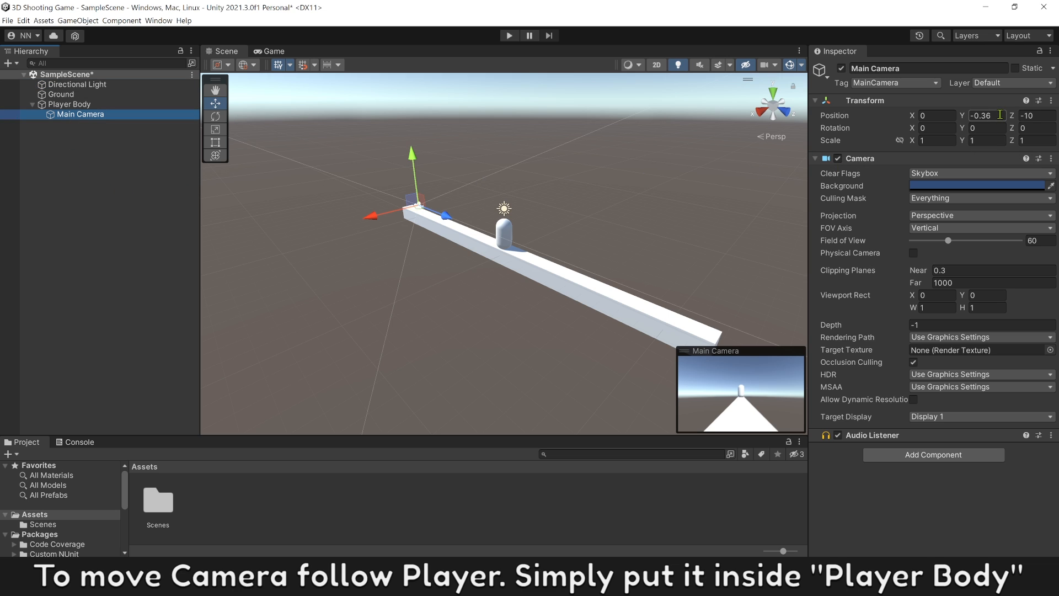
pyautogui.click(1040, 116)
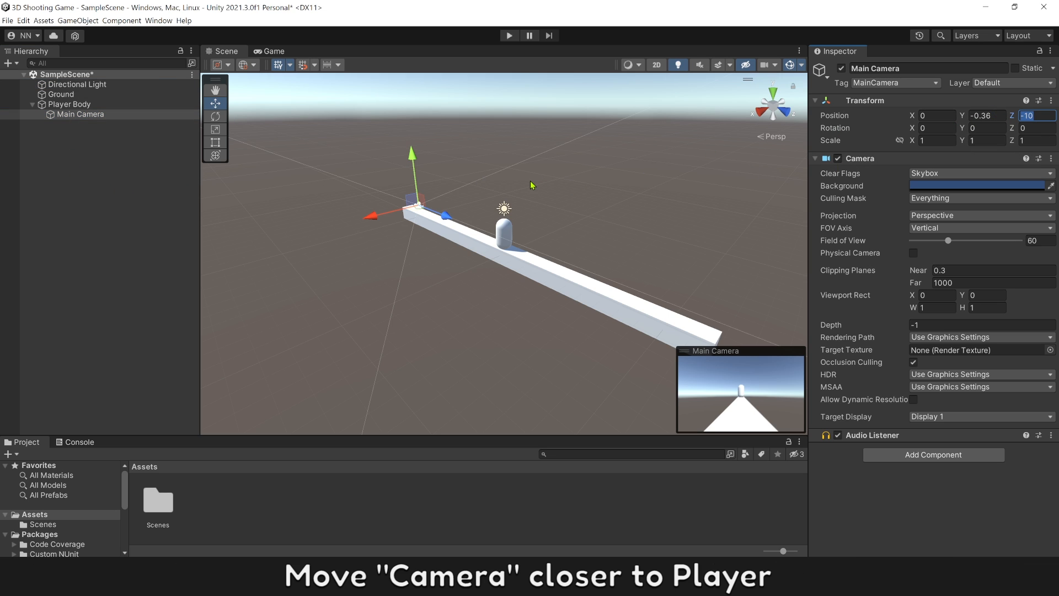
pyautogui.write('0')
pyautogui.press('Return')
pyautogui.moveTo(505, 197); pyautogui.dragTo(506, 146)
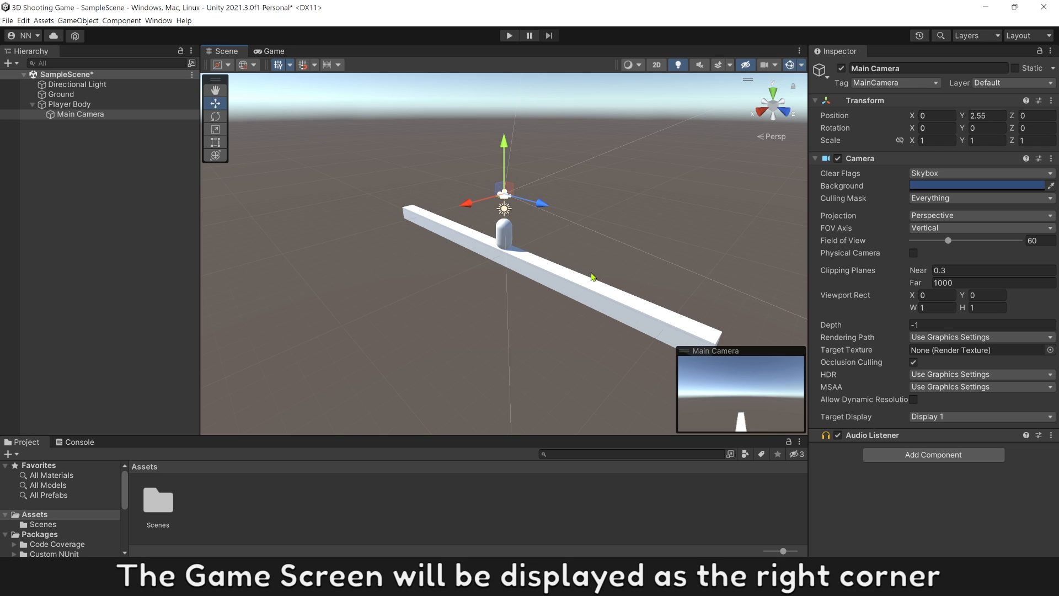
pyautogui.moveTo(541, 208); pyautogui.dragTo(463, 206)
# Tilt the Main Camera down to an X rotation of 30 and move it forward along Z, closer to the player
pyautogui.moveTo(911, 129); pyautogui.dragTo(132, 139)
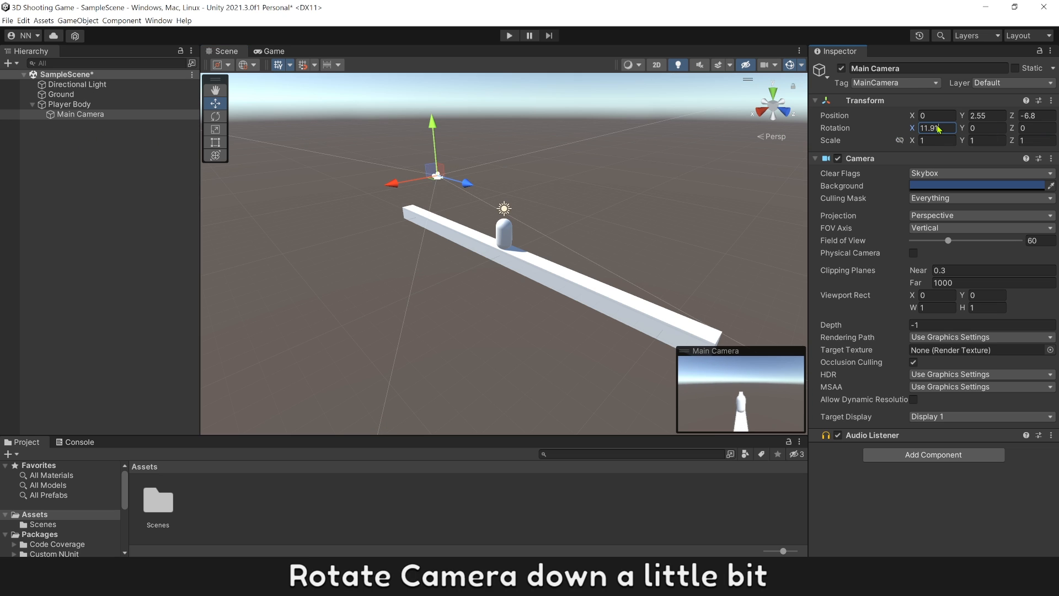
pyautogui.write('30')
pyautogui.press('Return')
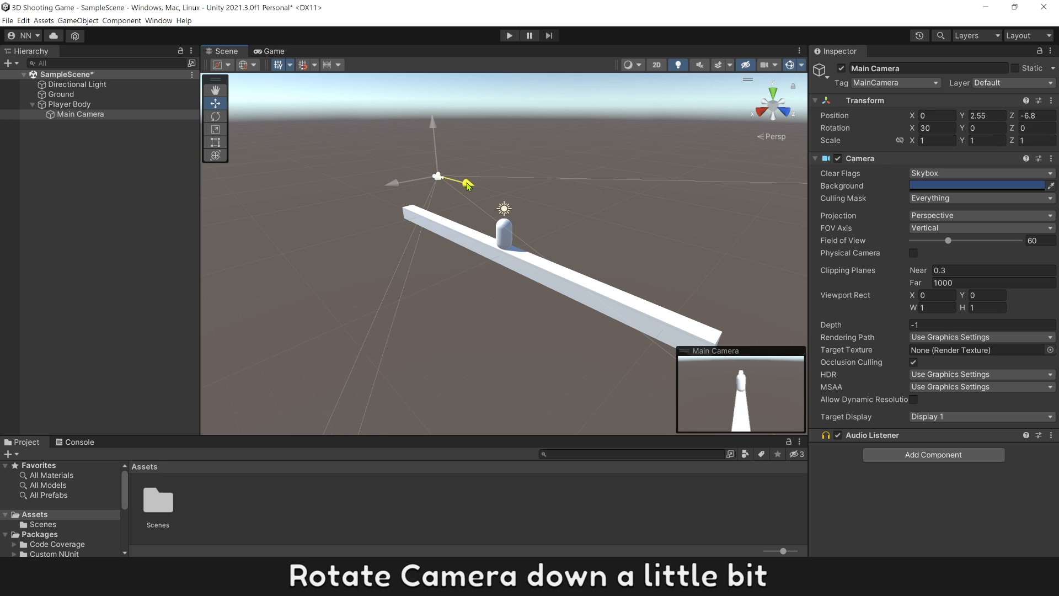
pyautogui.moveTo(467, 184); pyautogui.dragTo(502, 195)
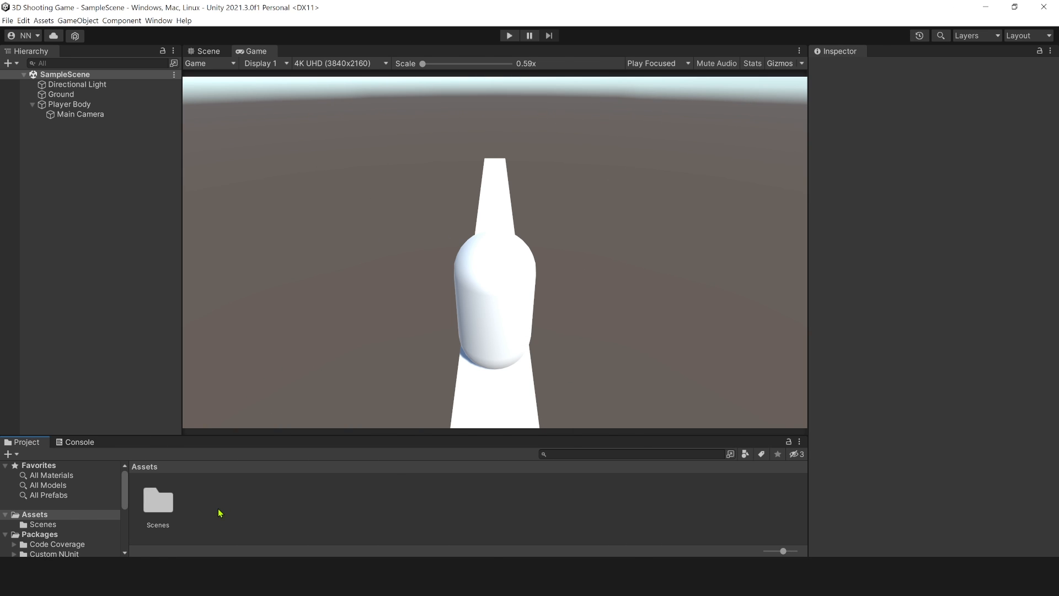
# Create a folder named Color in the project's Assets and open it
pyautogui.rightClick(222, 511)
pyautogui.moveTo(313, 271)
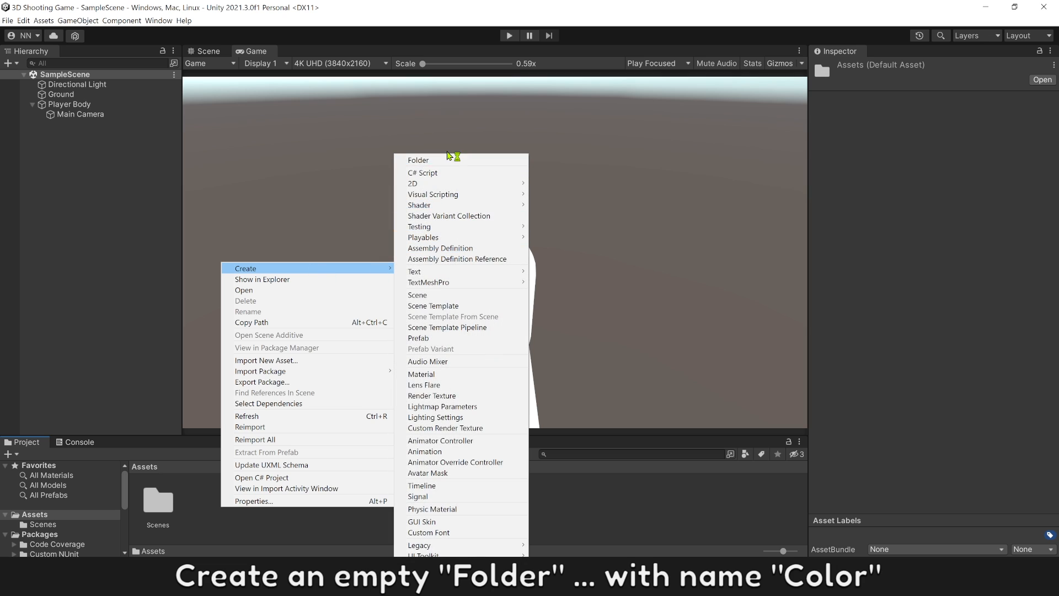
pyautogui.click(455, 160)
pyautogui.write('Colo')
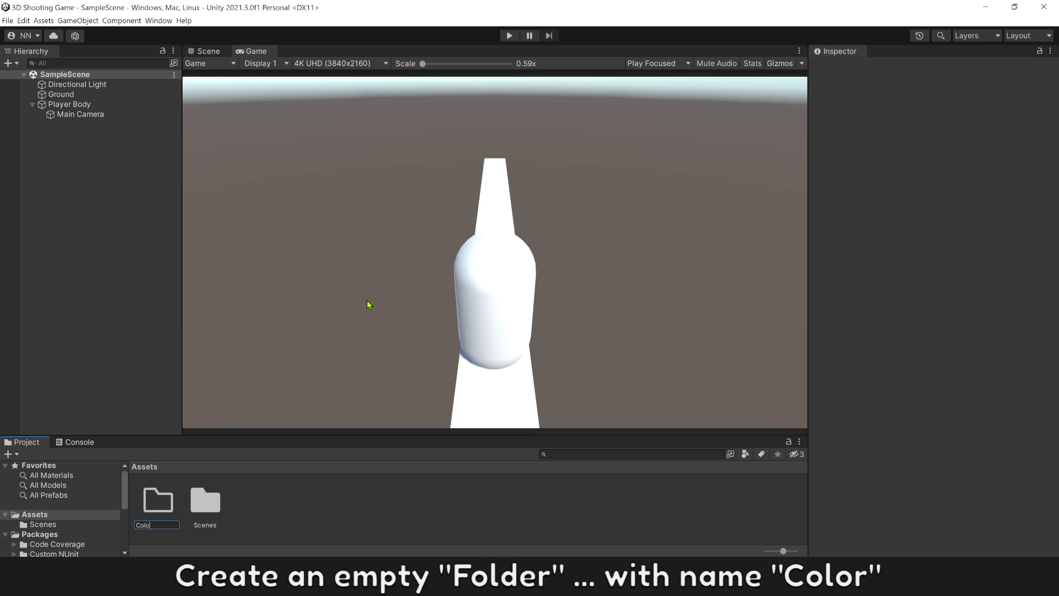
pyautogui.write('r')
pyautogui.press('Return')
pyautogui.press('Return')
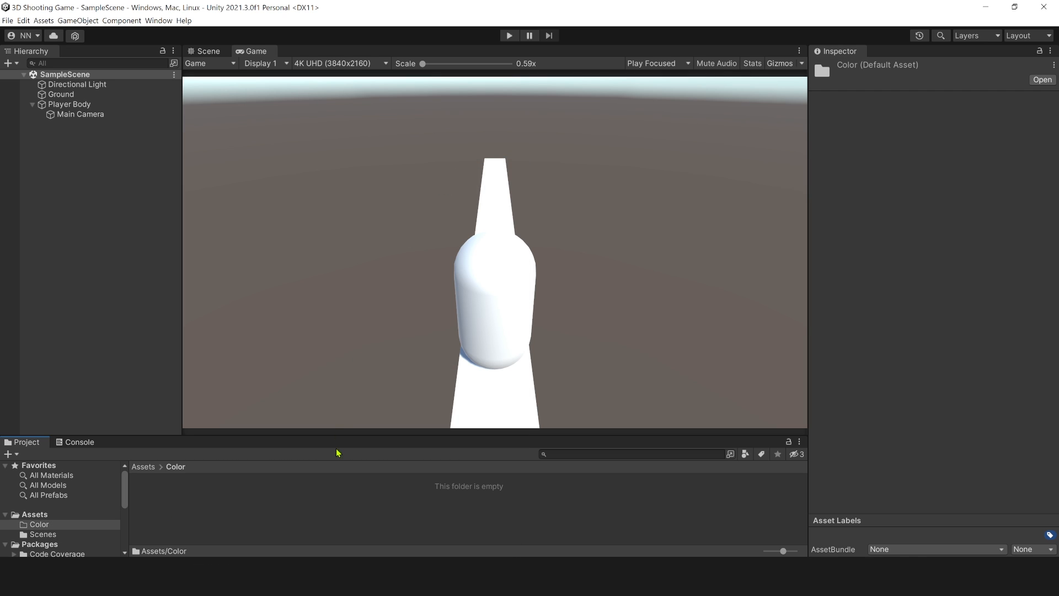
# Create a new material named Color-Blue in the Color folder
pyautogui.rightClick(282, 488)
pyautogui.moveTo(351, 249)
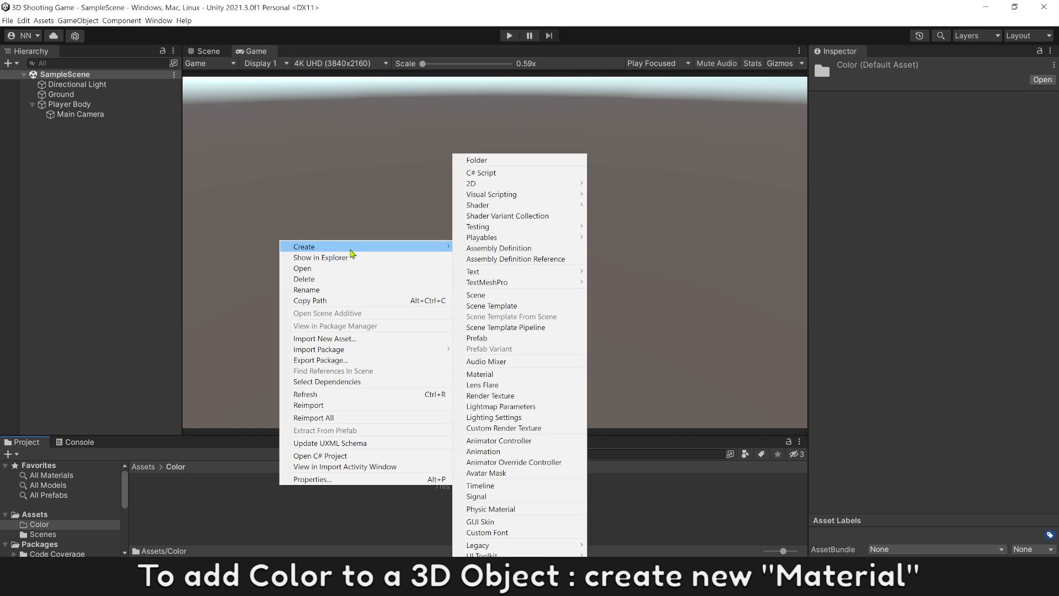
pyautogui.click(487, 380)
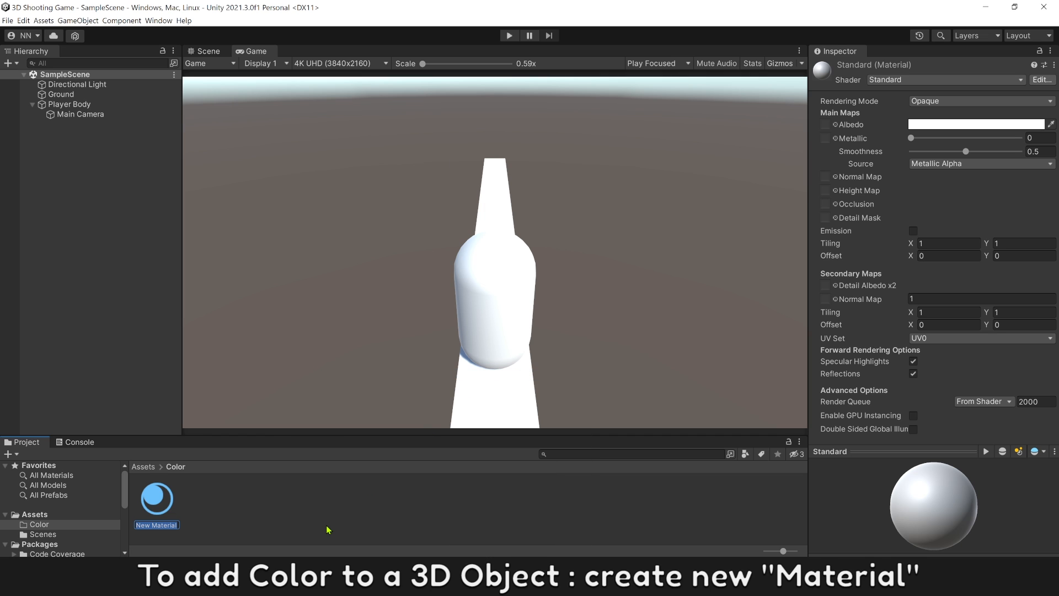
pyautogui.write('Col')
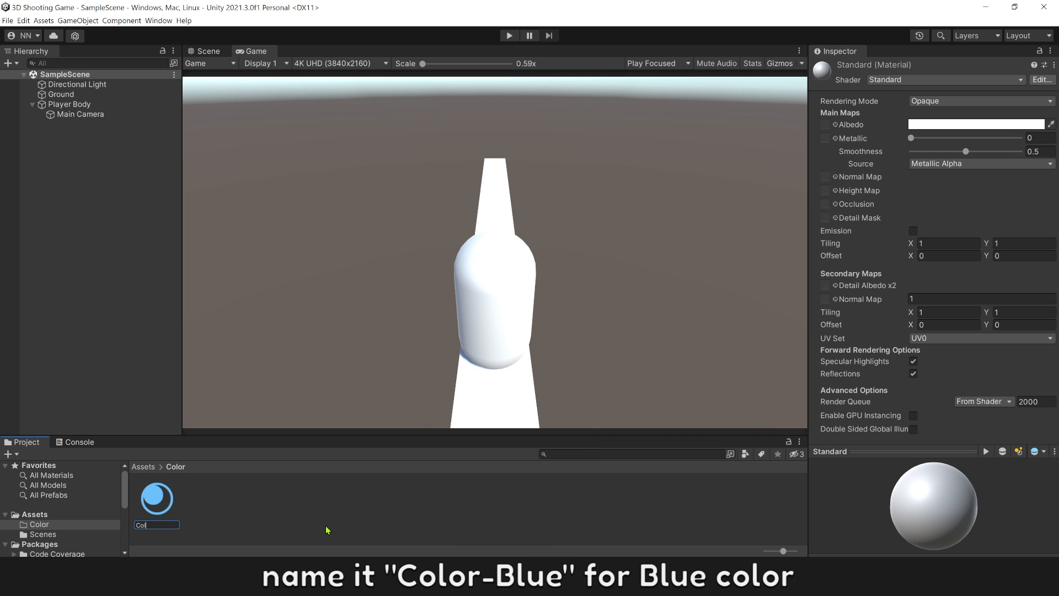
pyautogui.write('or-Blue')
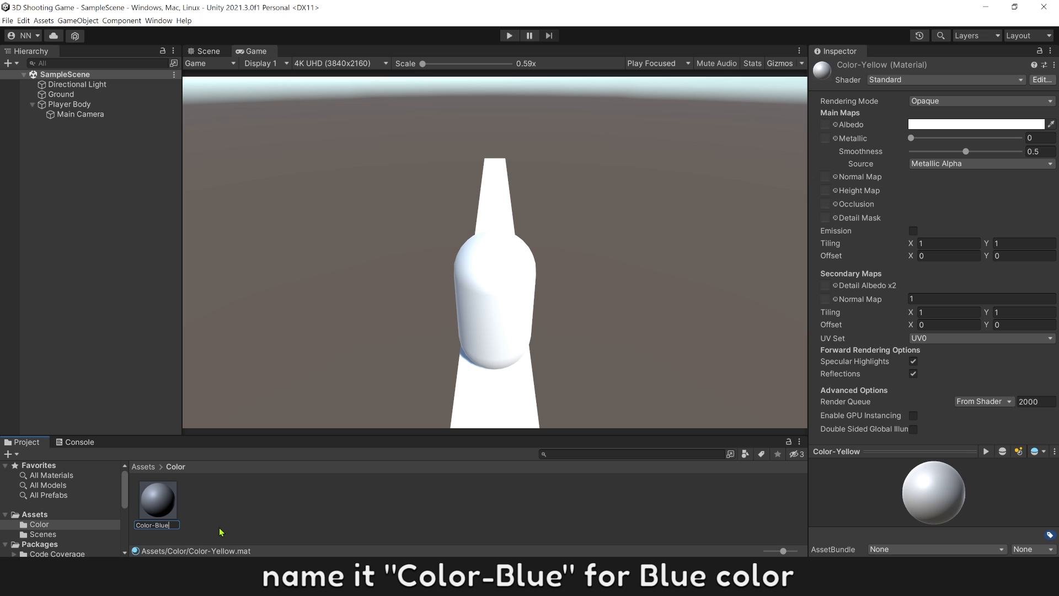
pyautogui.press('Return')
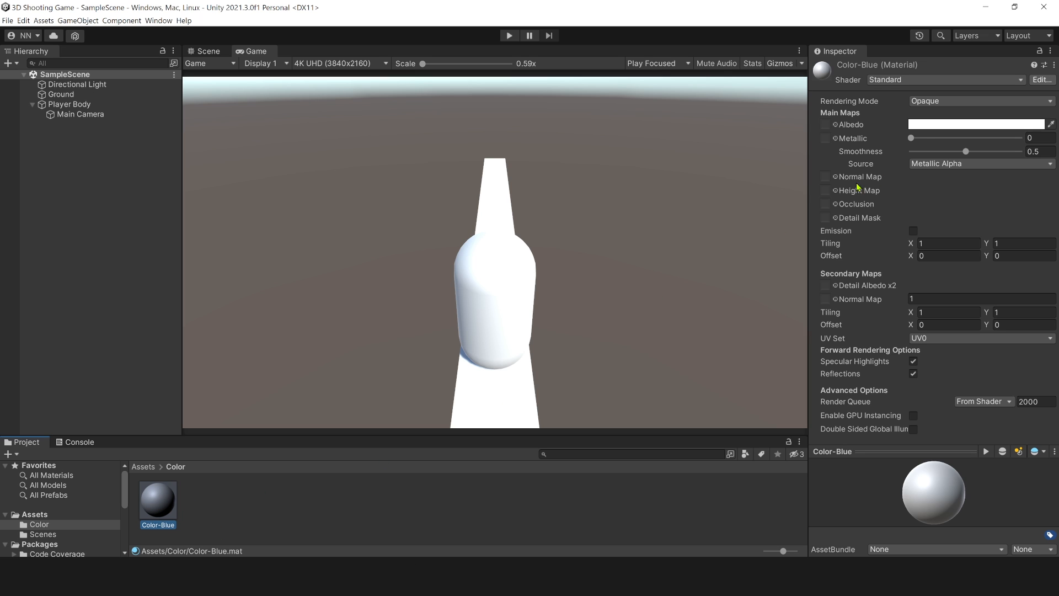
# Set the albedo color of the Color-Blue material to light blue 56DEFF
pyautogui.click(926, 125)
pyautogui.click(928, 236)
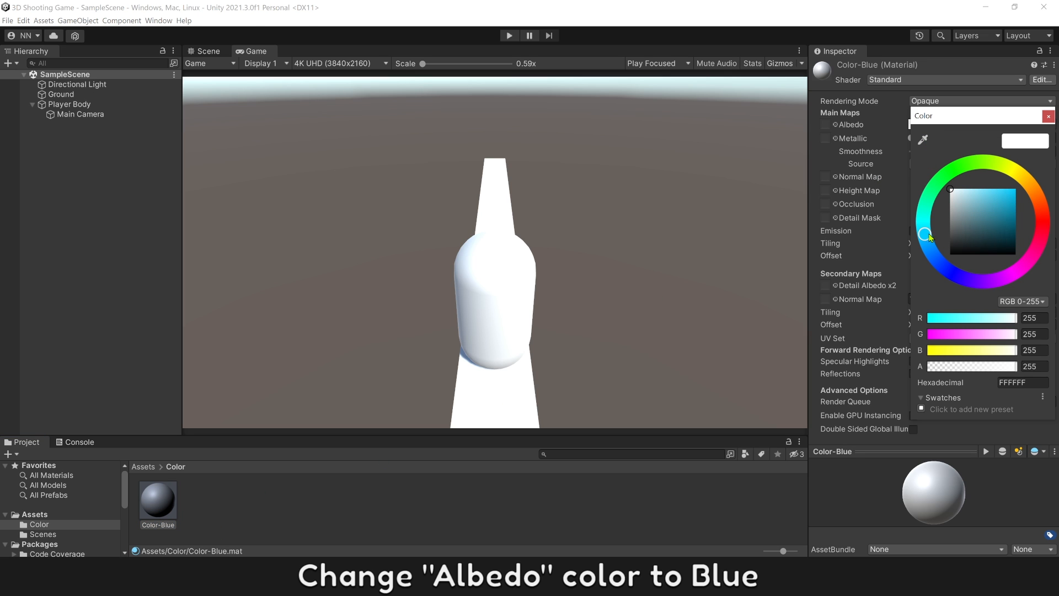
pyautogui.click(993, 190)
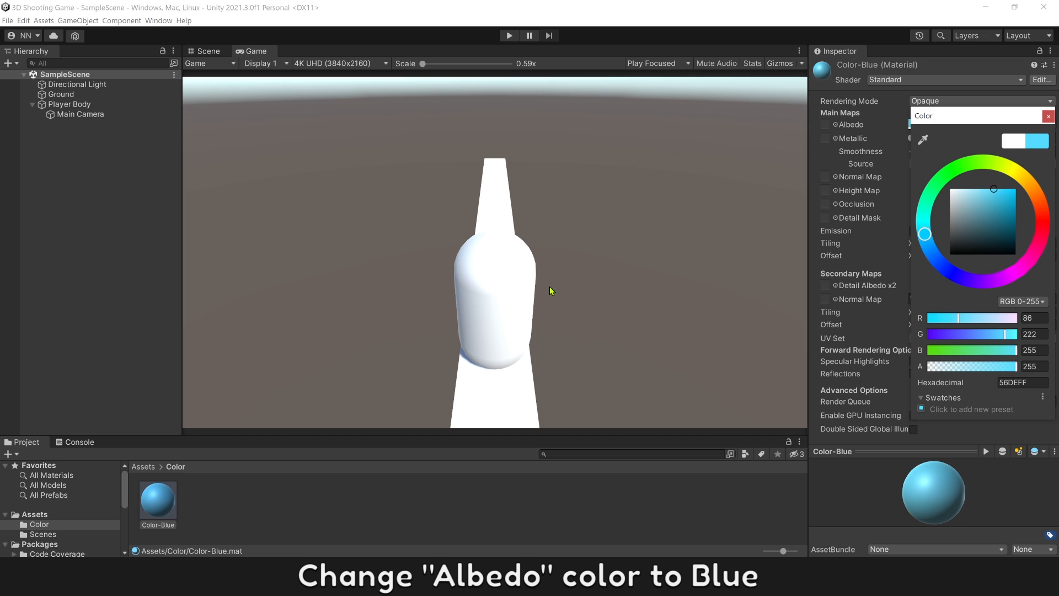
# Apply the Color-Blue material to Player Body and raise the material's smoothness to make it shiny
pyautogui.moveTo(158, 499); pyautogui.dragTo(83, 108)
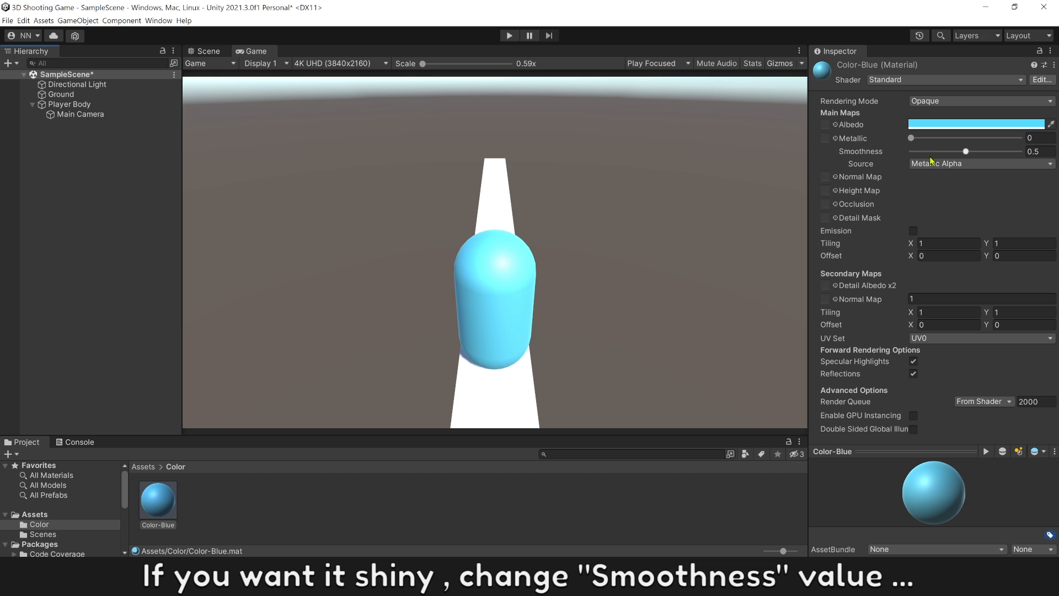
pyautogui.moveTo(966, 151); pyautogui.dragTo(1044, 151)
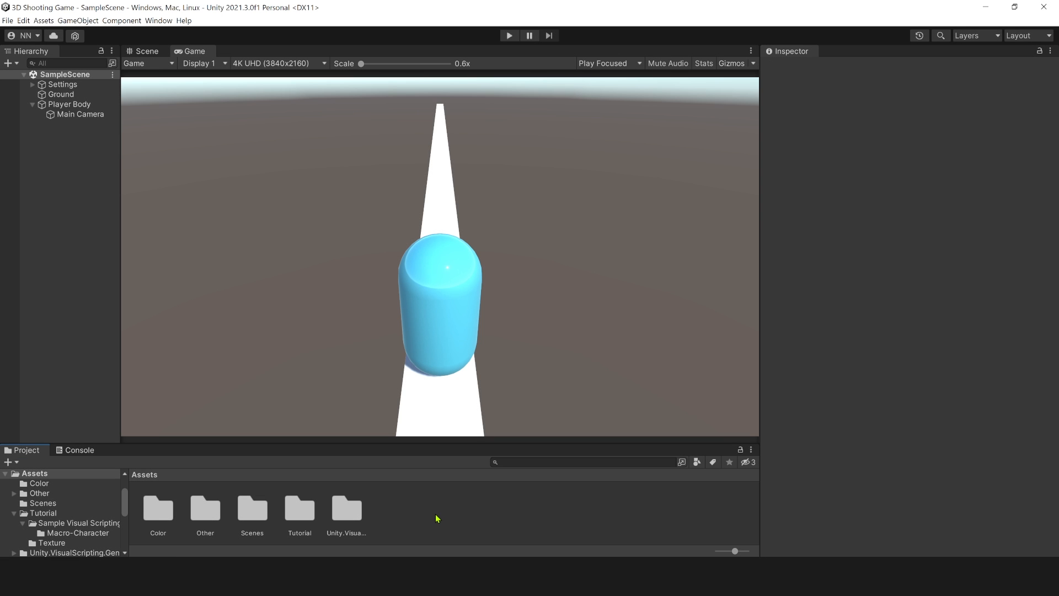
# Open the Texture folder inside Tutorial and inspect the Bri-512 brick image meant for the Ground
pyautogui.click(305, 510)
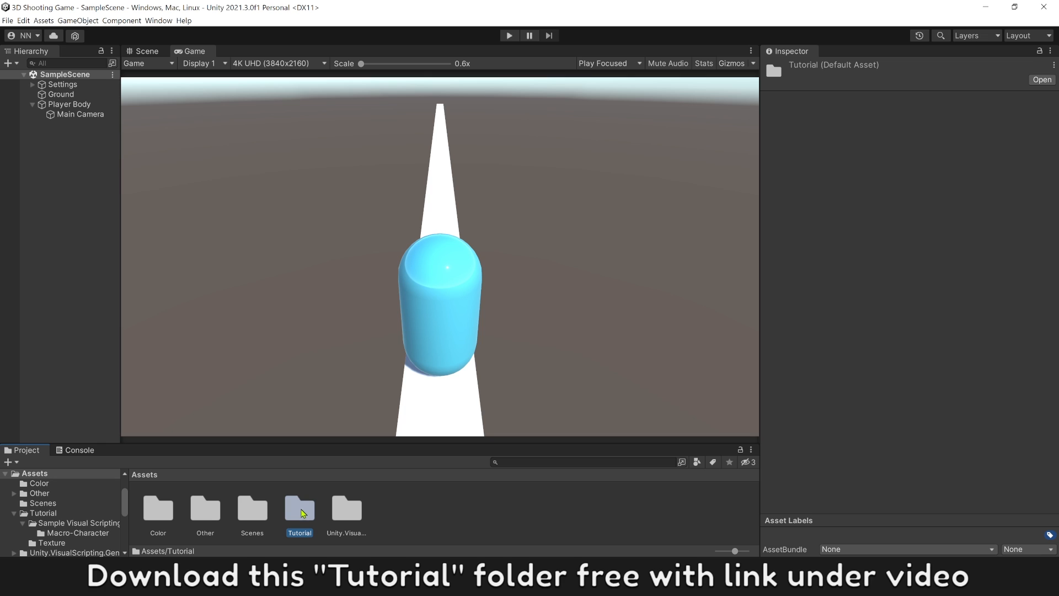
pyautogui.doubleClick(302, 512)
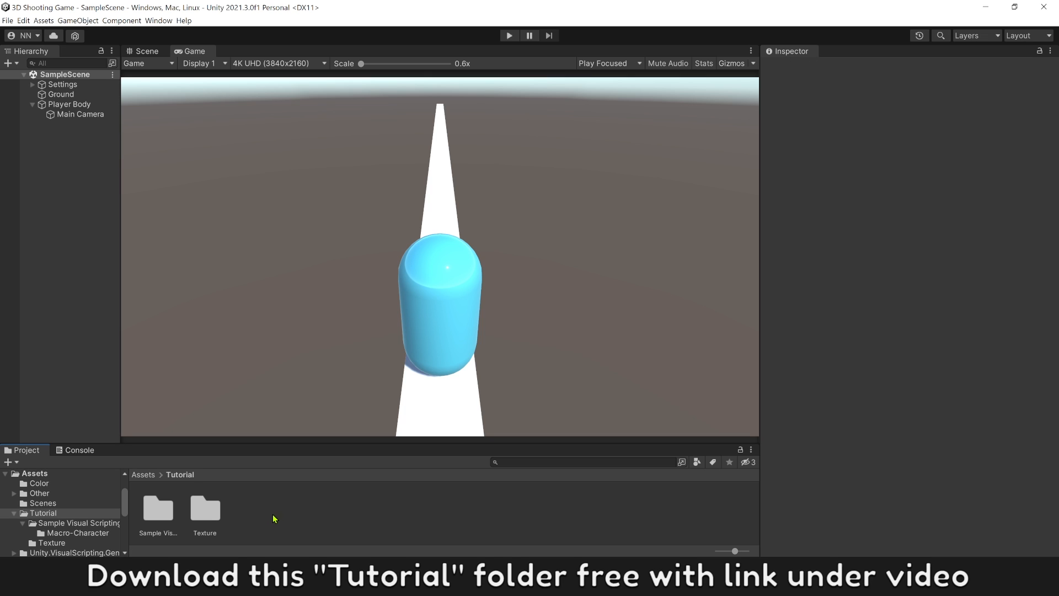
pyautogui.click(212, 509)
pyautogui.doubleClick(214, 515)
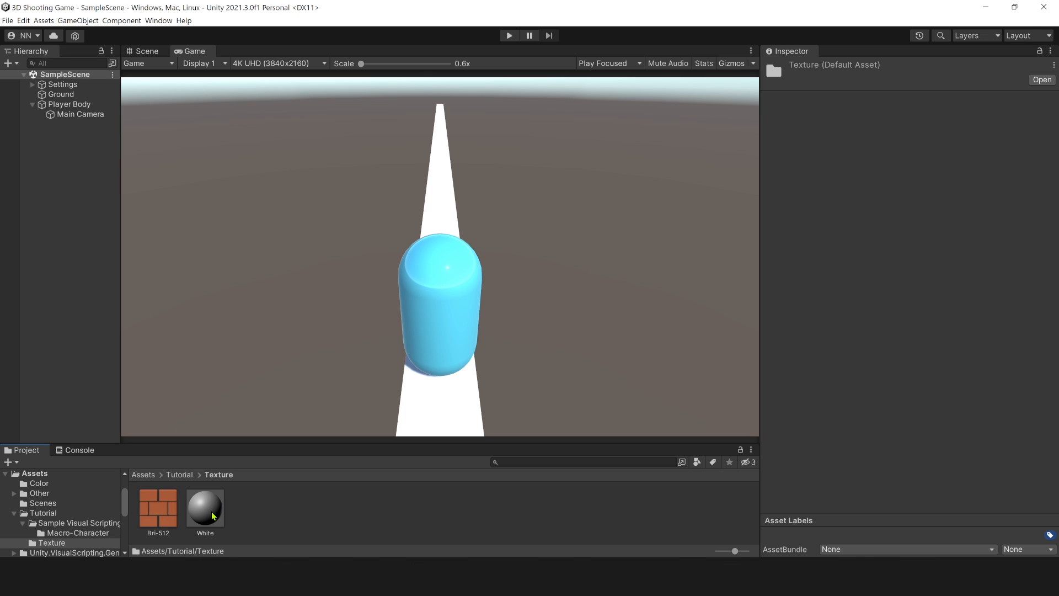
pyautogui.click(165, 508)
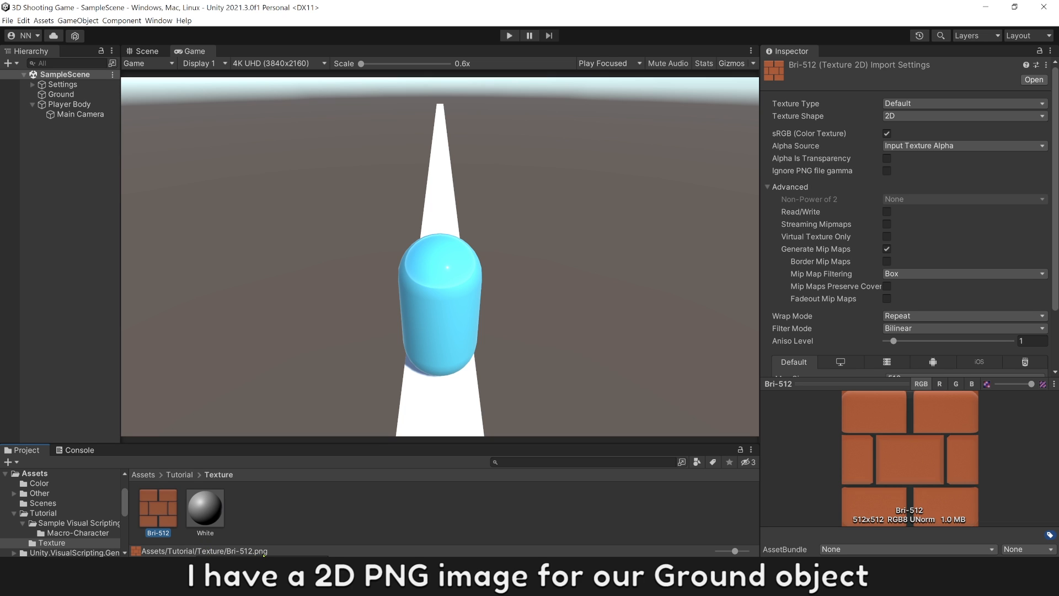
pyautogui.click(273, 518)
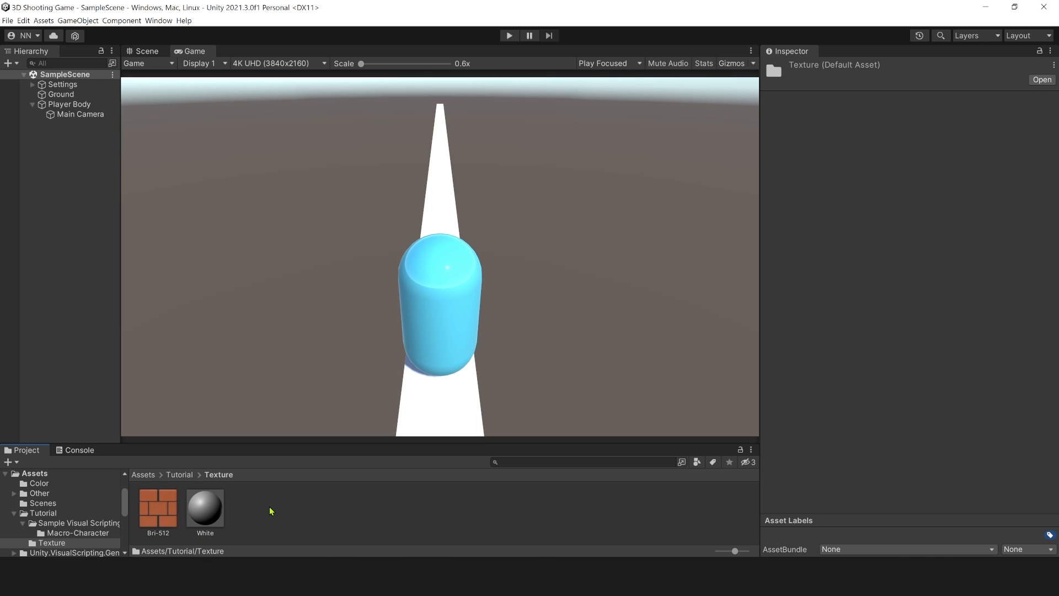
# Create a new material named Mat-Brick in the Texture folder
pyautogui.rightClick(275, 507)
pyautogui.moveTo(338, 269)
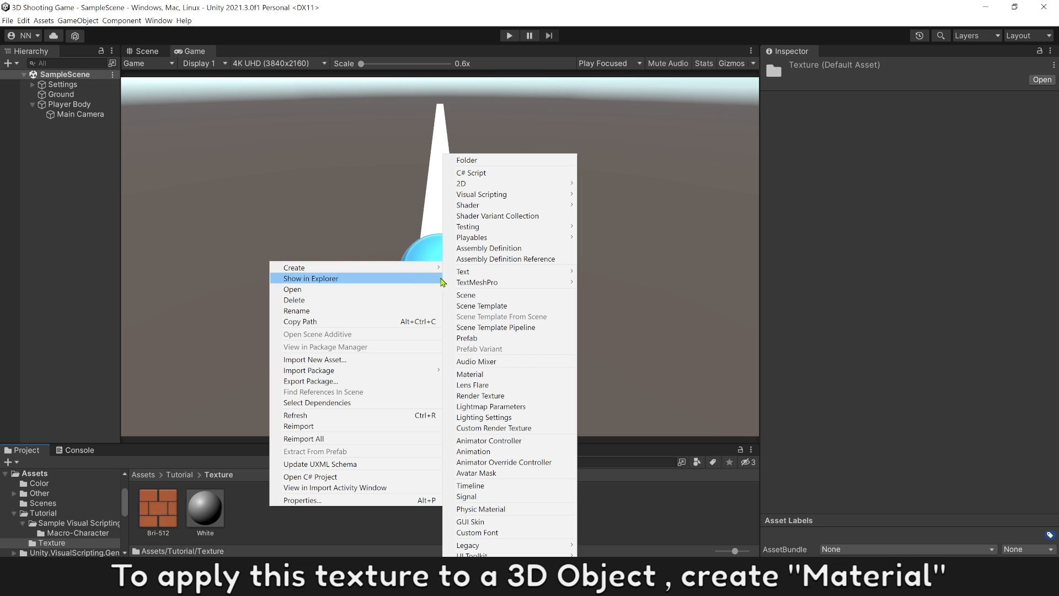
pyautogui.click(474, 374)
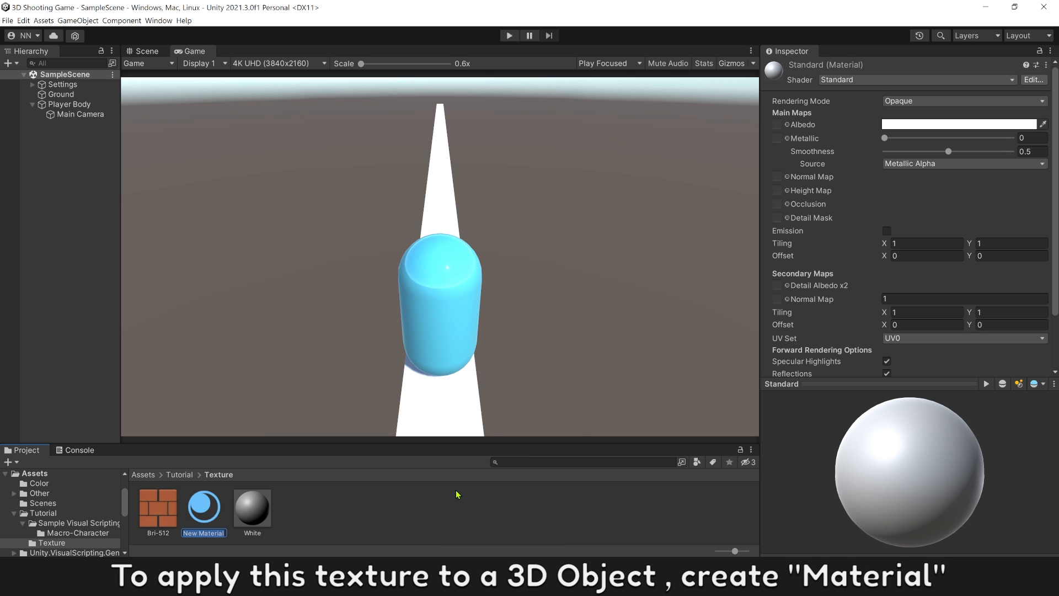
pyautogui.write('Mat-')
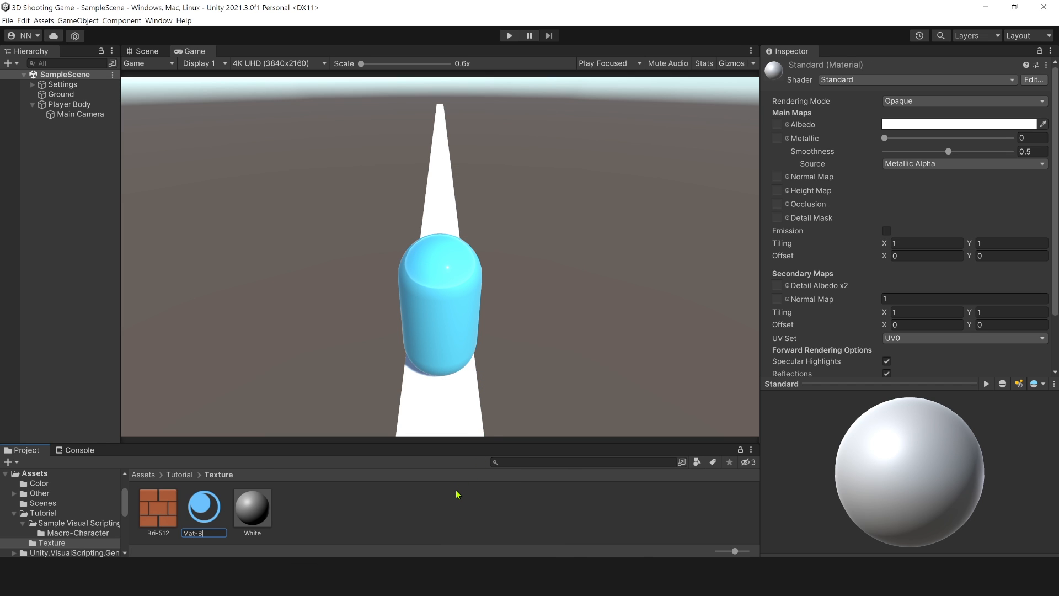
pyautogui.write('Brick')
pyautogui.press('Return')
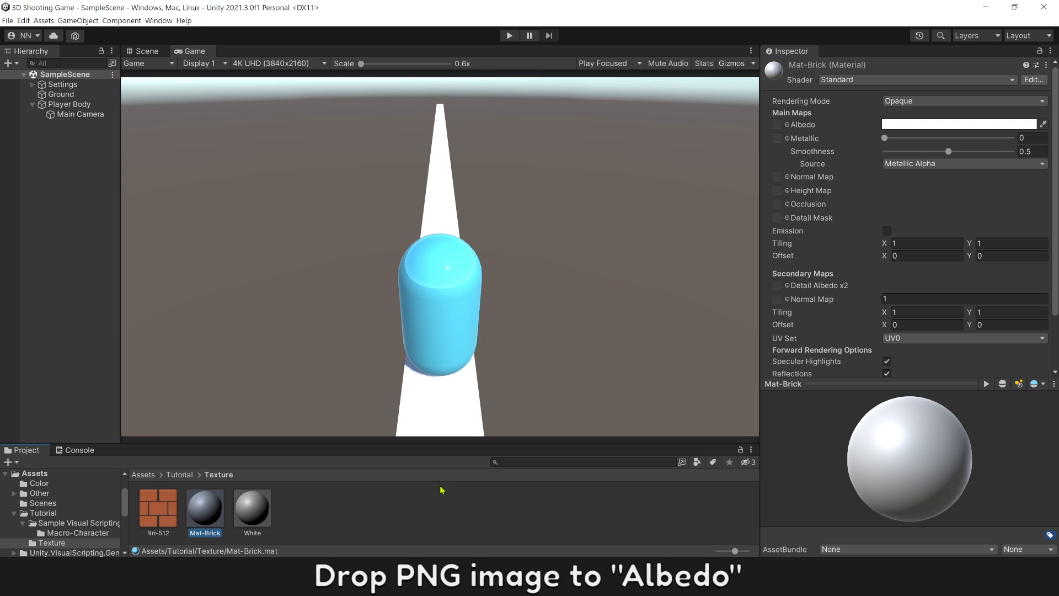
# Assign the Bri-512 image as the albedo map of Mat-Brick and apply the material to the Ground
pyautogui.moveTo(163, 498); pyautogui.dragTo(782, 132)
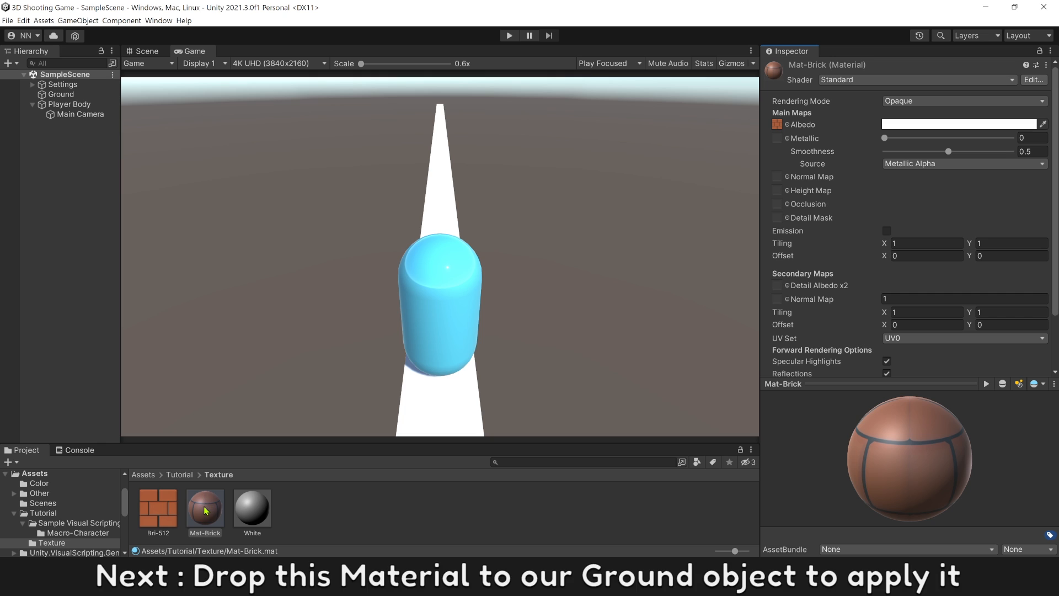
pyautogui.click(147, 51)
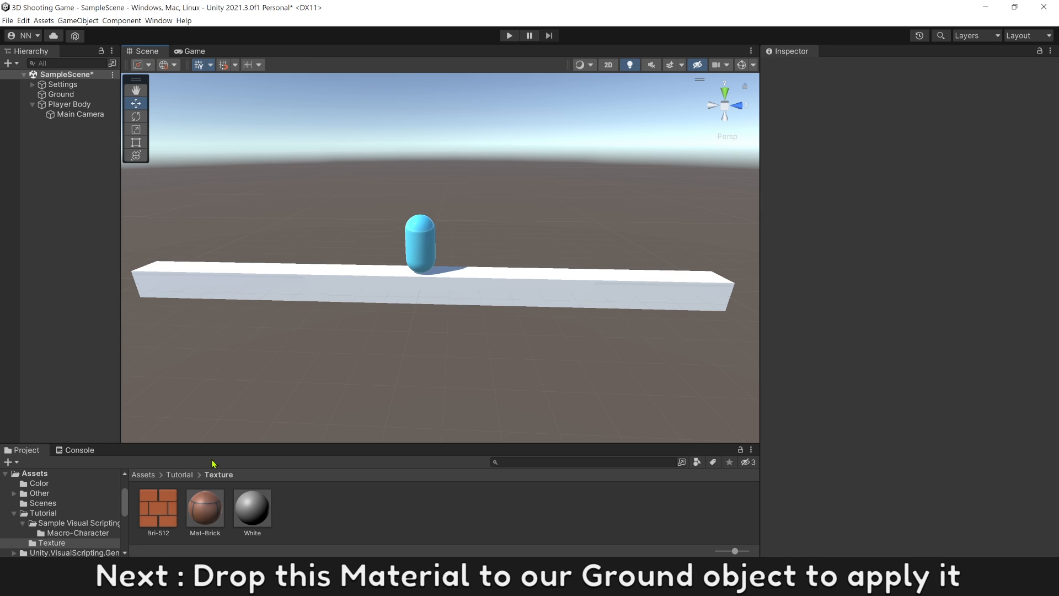
pyautogui.moveTo(205, 516); pyautogui.dragTo(327, 293)
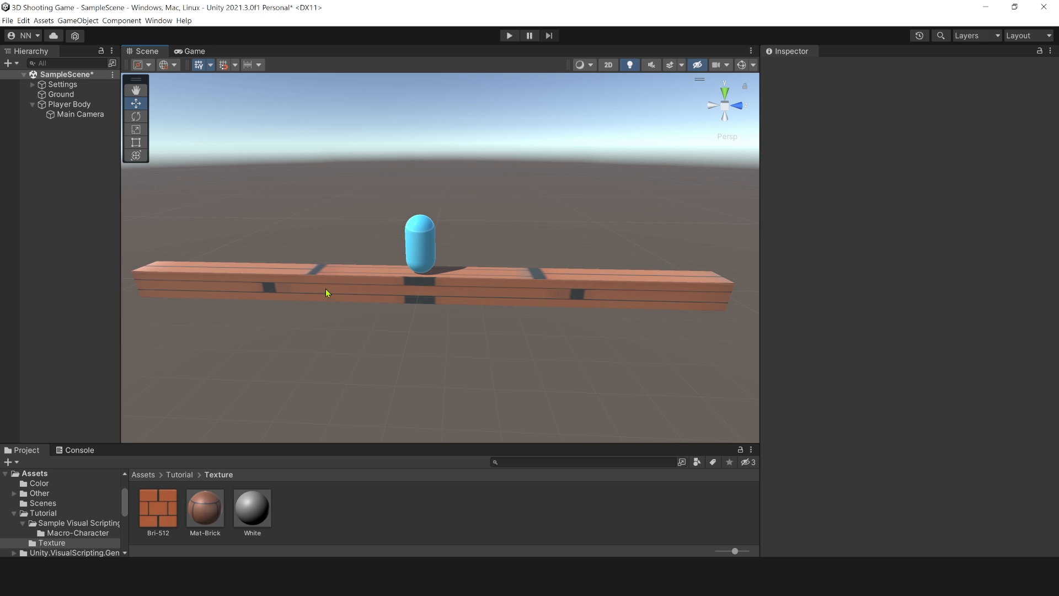
# Set the Ground's Z scale to 100
pyautogui.click(378, 287)
pyautogui.click(1030, 140)
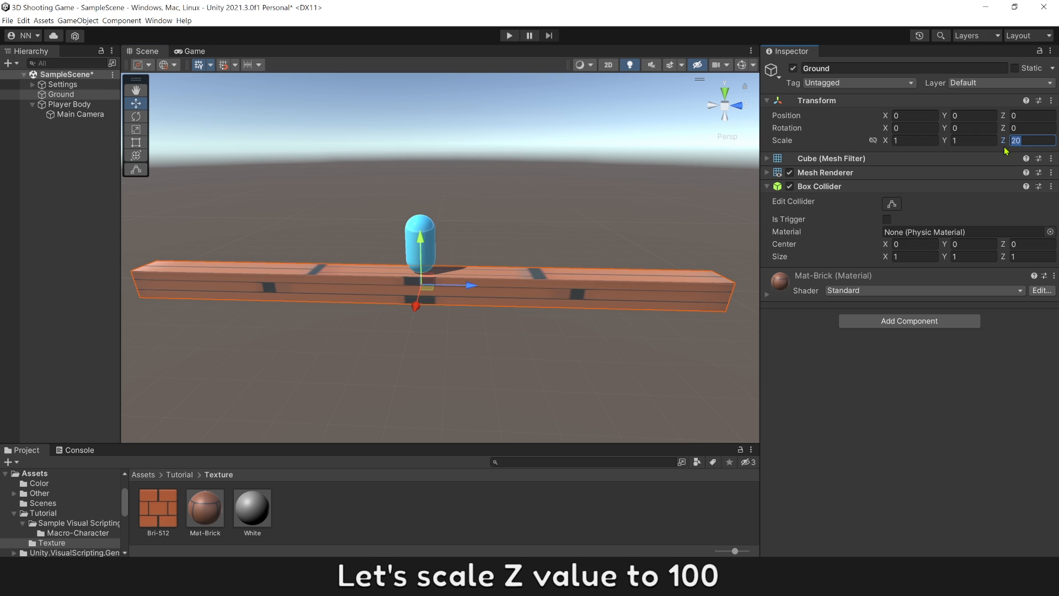
pyautogui.write('100')
pyautogui.click(674, 202)
pyautogui.scroll(-5, 674, 202)
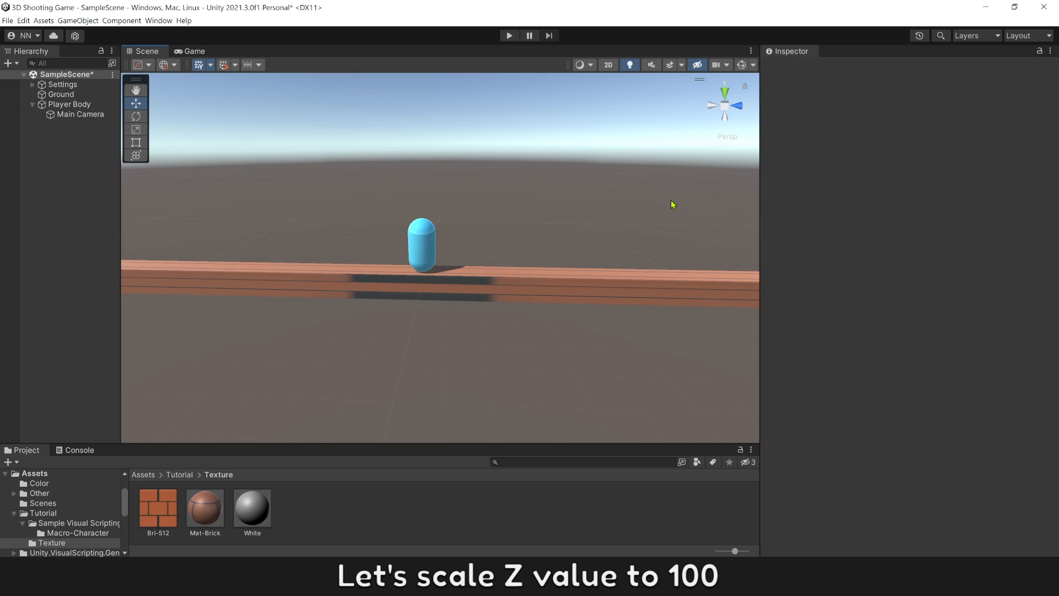
pyautogui.click(472, 274)
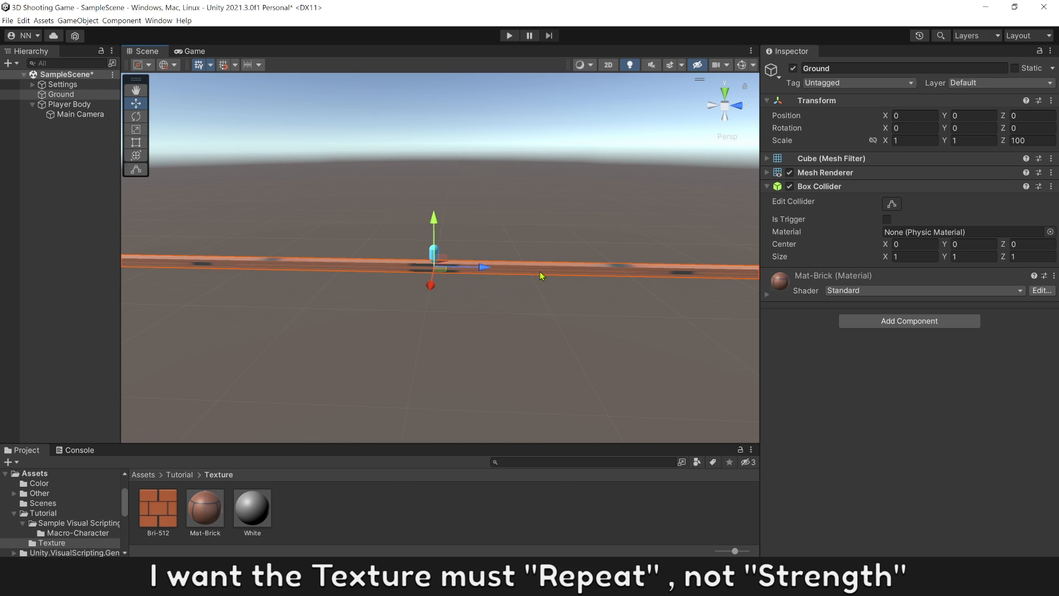
# Set the main map X tiling of the Mat-Brick material to 100 so the brick texture repeats
pyautogui.click(209, 517)
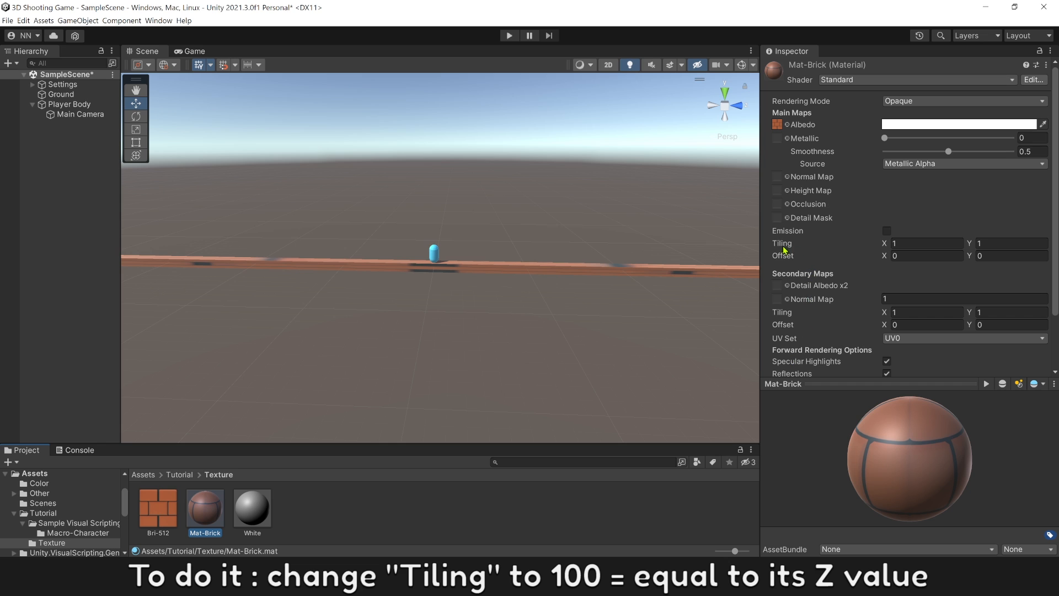
pyautogui.click(897, 244)
pyautogui.write('100')
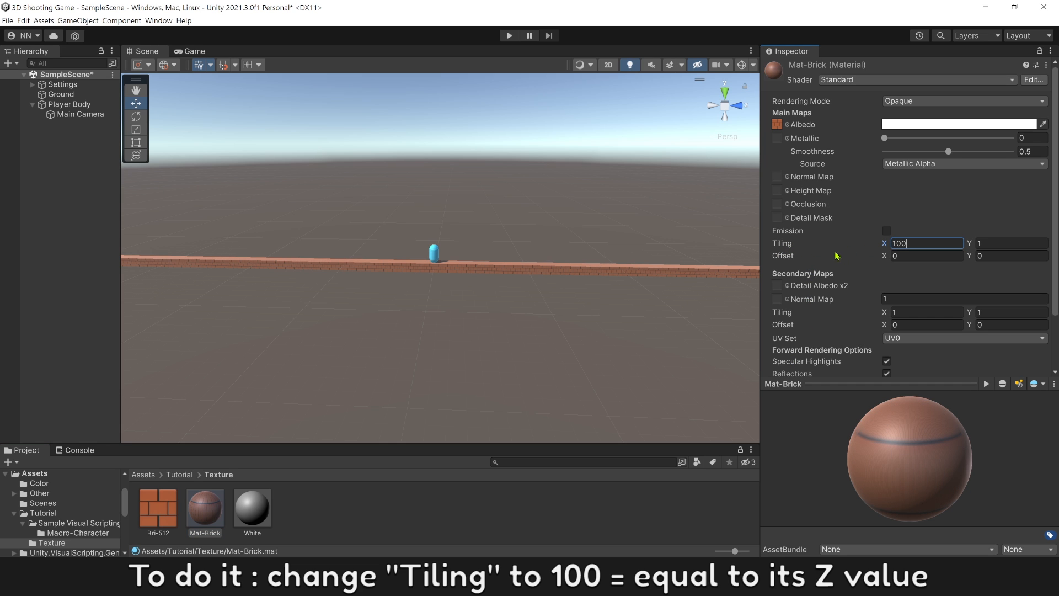
pyautogui.click(469, 308)
pyautogui.scroll(5, 467, 289)
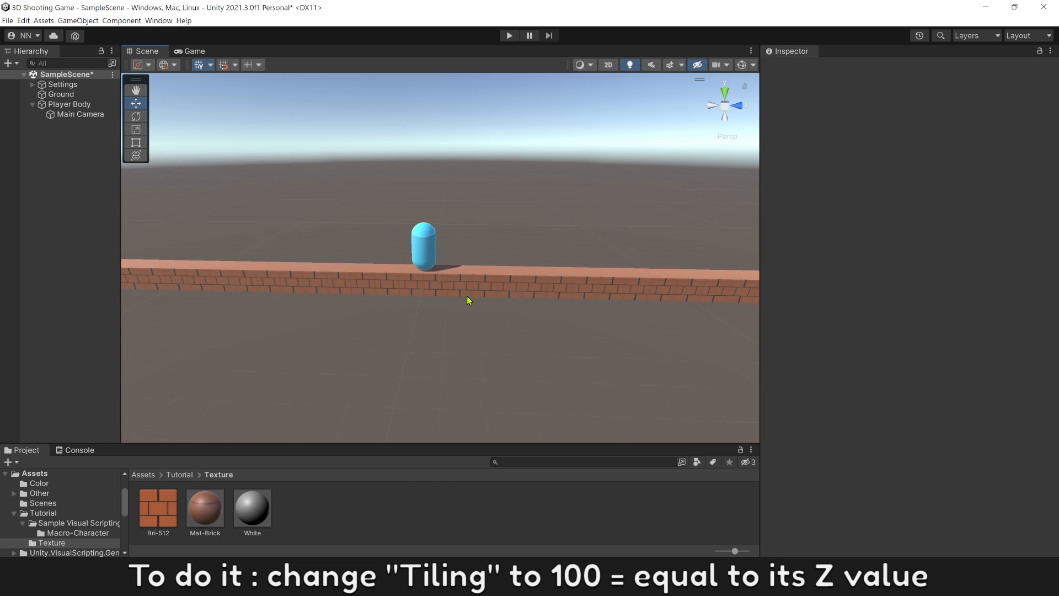
# Set the Ground's Z scale to 1 and its X scale to 100
pyautogui.click(501, 299)
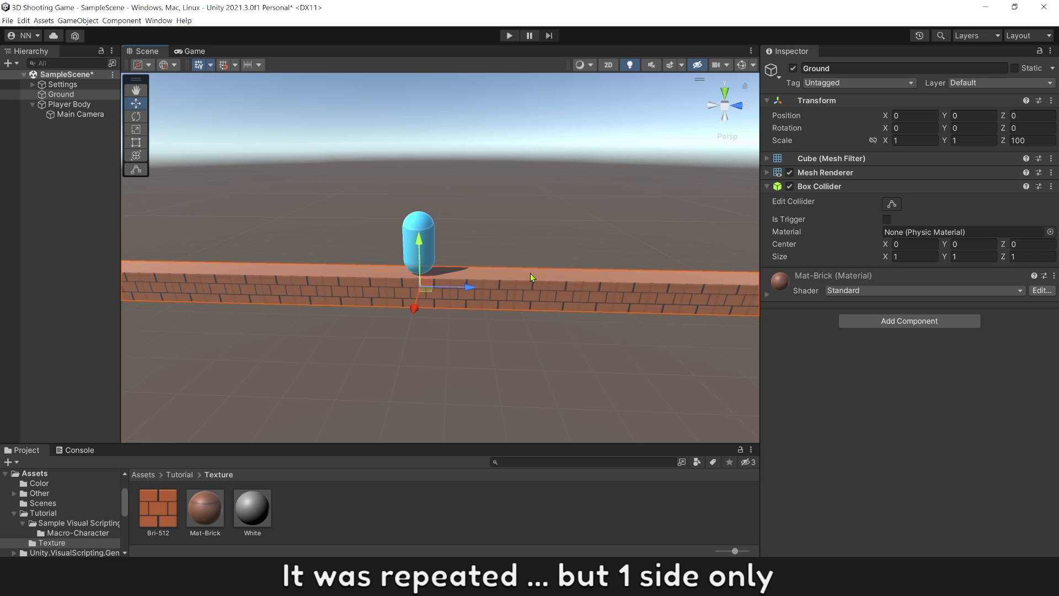
pyautogui.scroll(4, 529, 274)
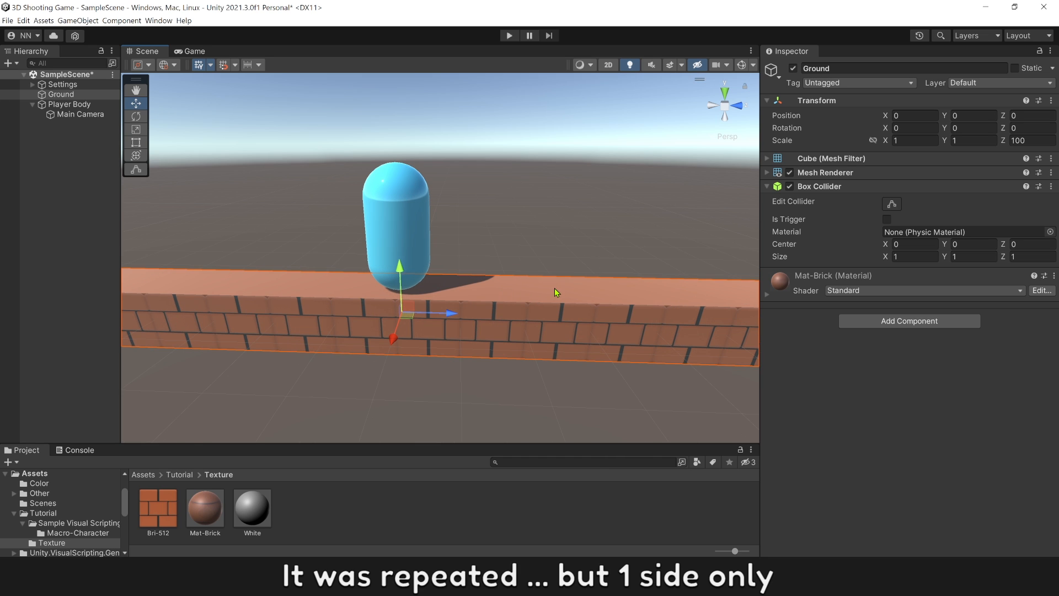
pyautogui.click(1034, 142)
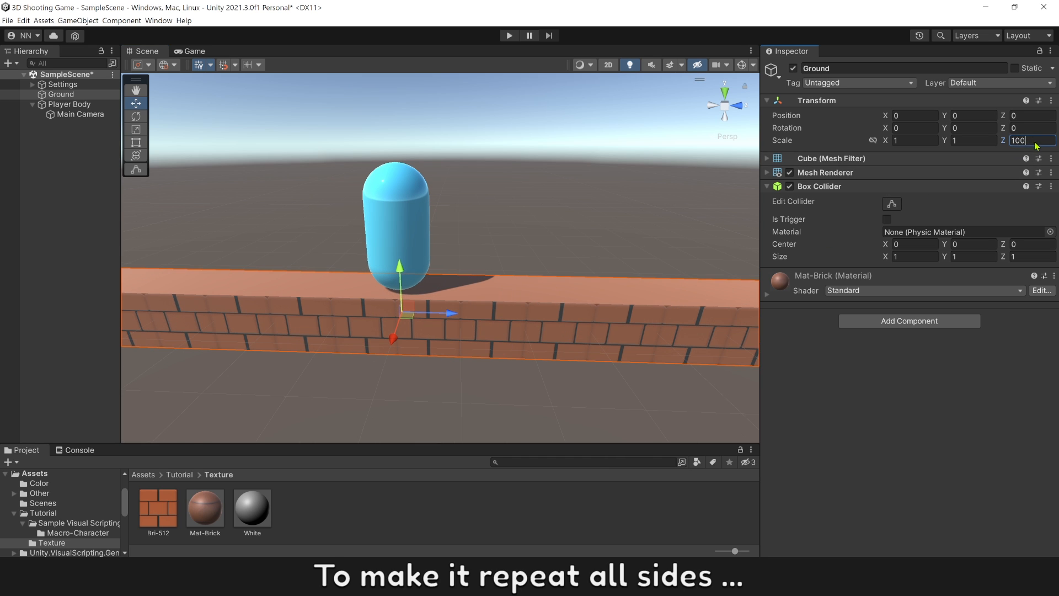
pyautogui.press('BackSpace')
pyautogui.press('BackSpace')
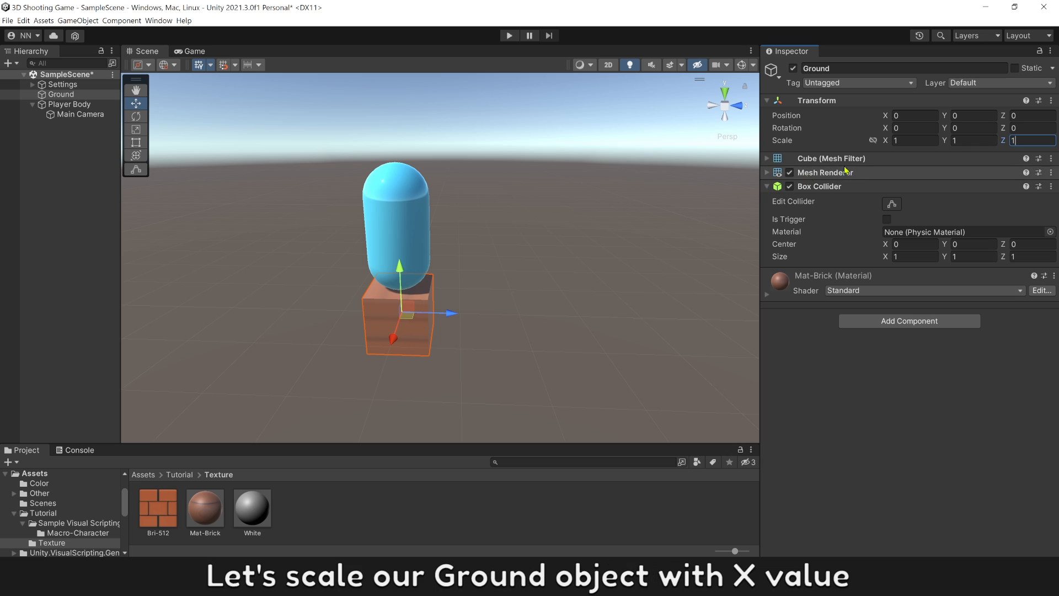
pyautogui.click(895, 141)
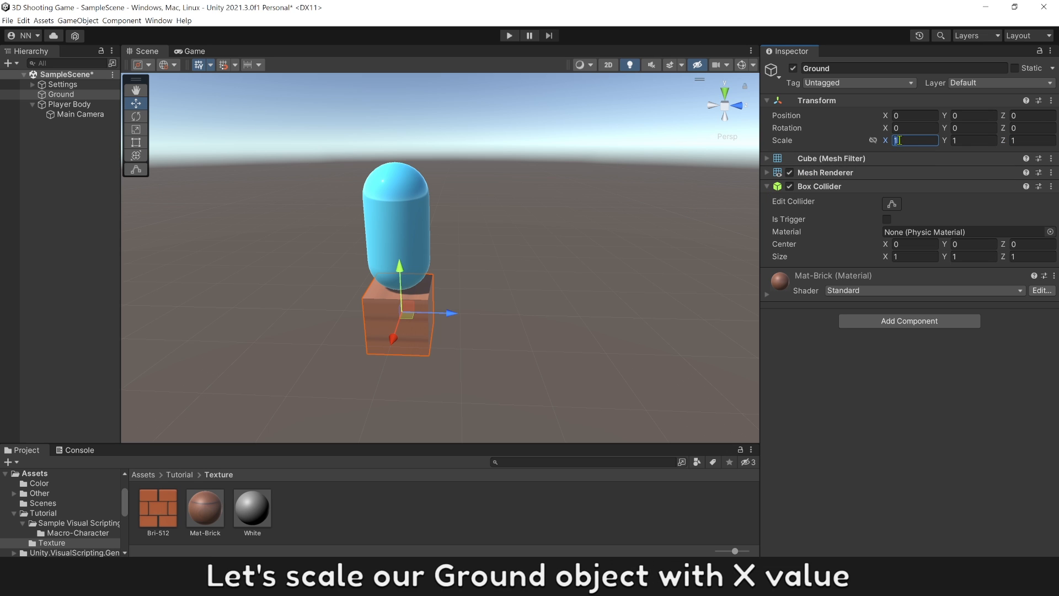
pyautogui.write('100')
pyautogui.click(647, 195)
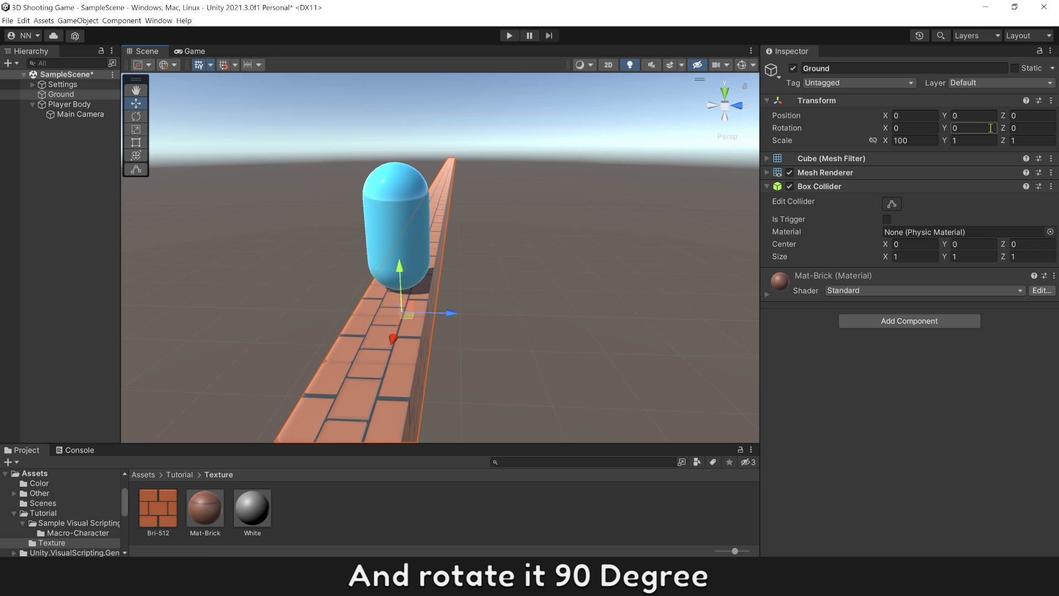
# Set the Ground's Y rotation to 90 and save the scene
pyautogui.moveTo(992, 127); pyautogui.dragTo(929, 130)
pyautogui.write('90')
pyautogui.click(652, 210)
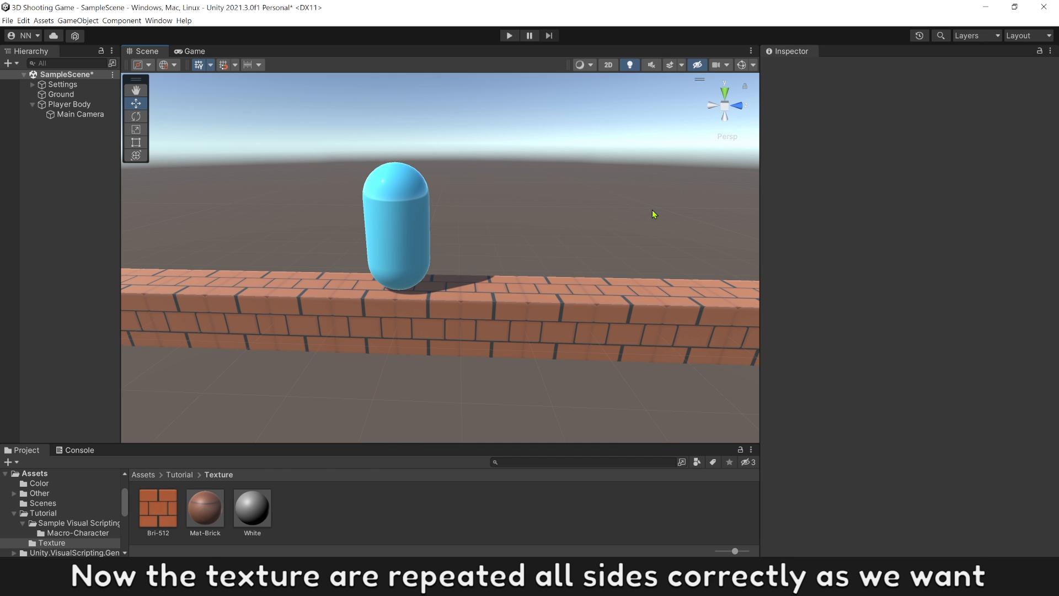
pyautogui.click(524, 314)
pyautogui.click(529, 364)
pyautogui.hotkey('ctrl', 's')
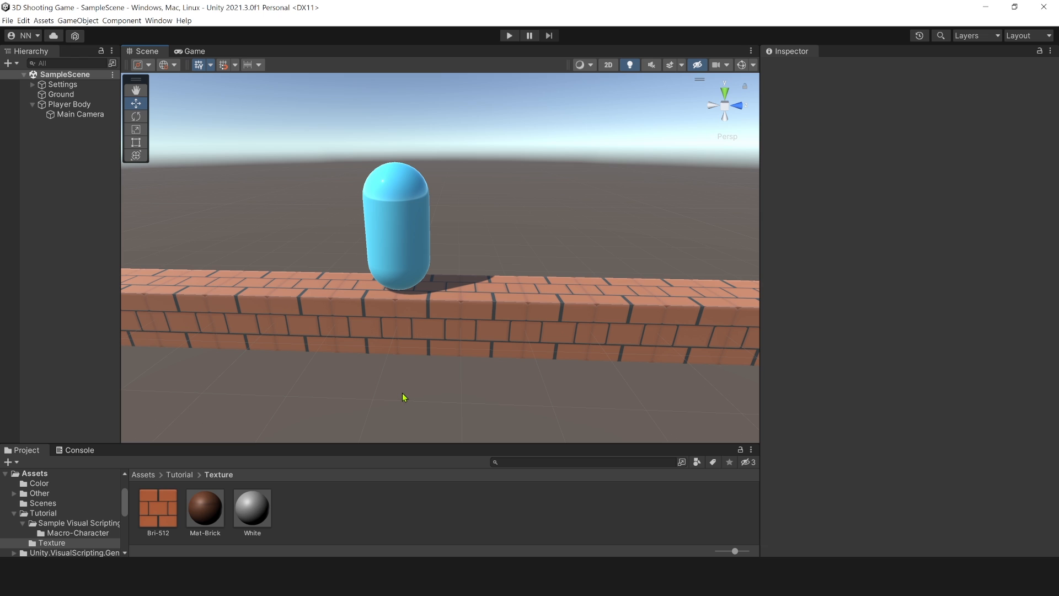
# Check the Wrap Mode options in the import settings of the Bri-512 image
pyautogui.click(160, 501)
pyautogui.scroll(-2, 820, 310)
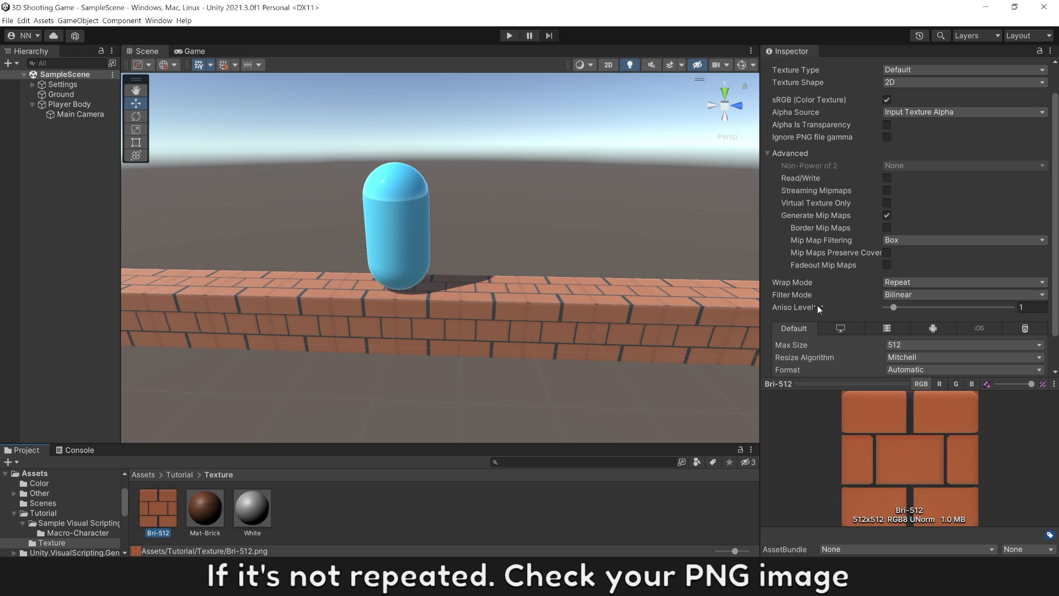
pyautogui.click(897, 282)
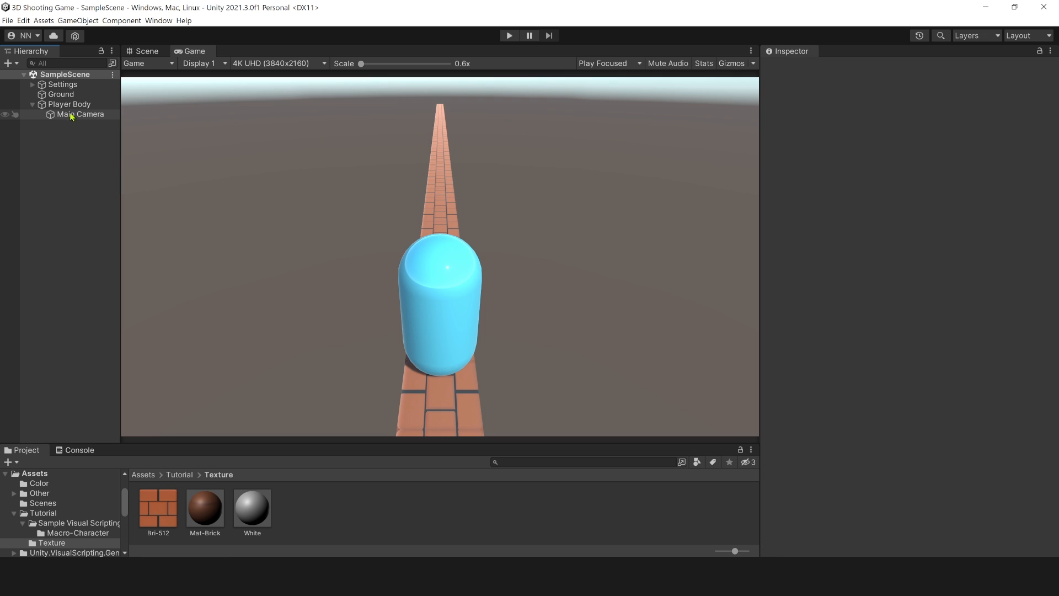
# Add a Visual Scripting Script Machine component to Player Body
pyautogui.click(69, 105)
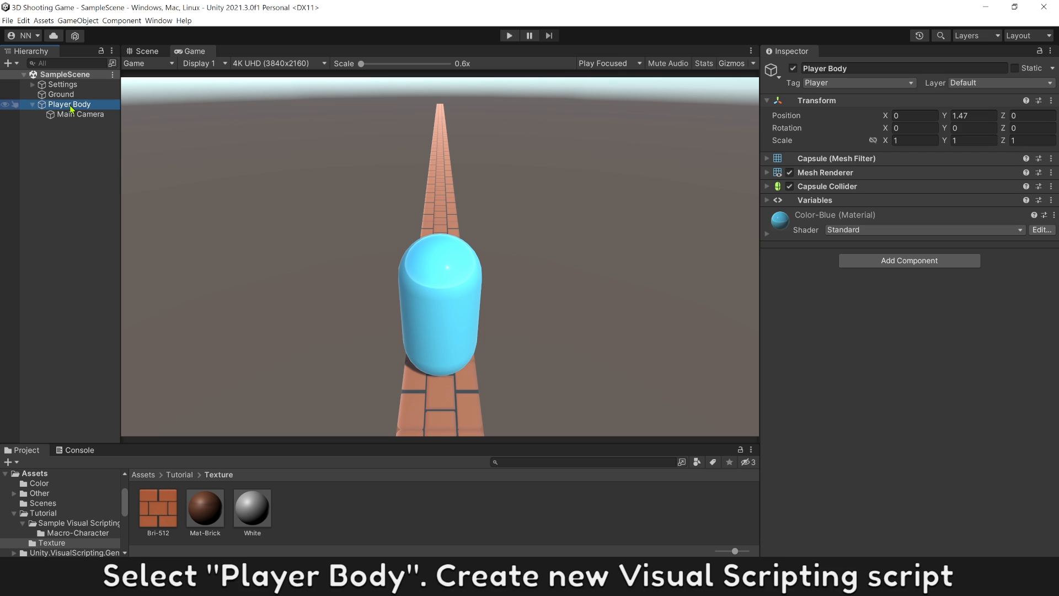
pyautogui.click(878, 266)
pyautogui.scroll(-1, 894, 353)
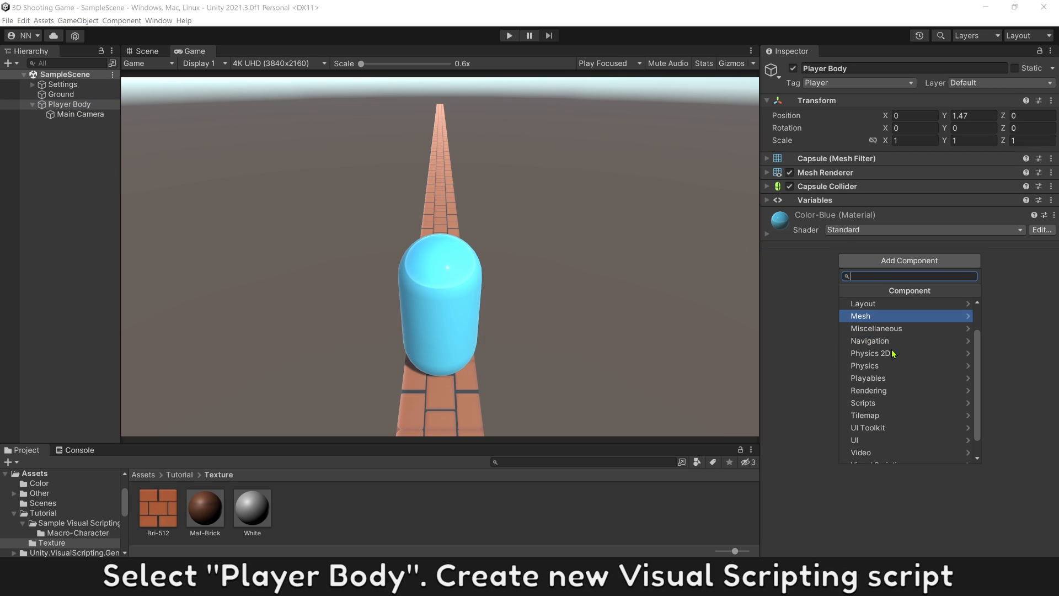
pyautogui.scroll(-1, 893, 353)
pyautogui.click(899, 440)
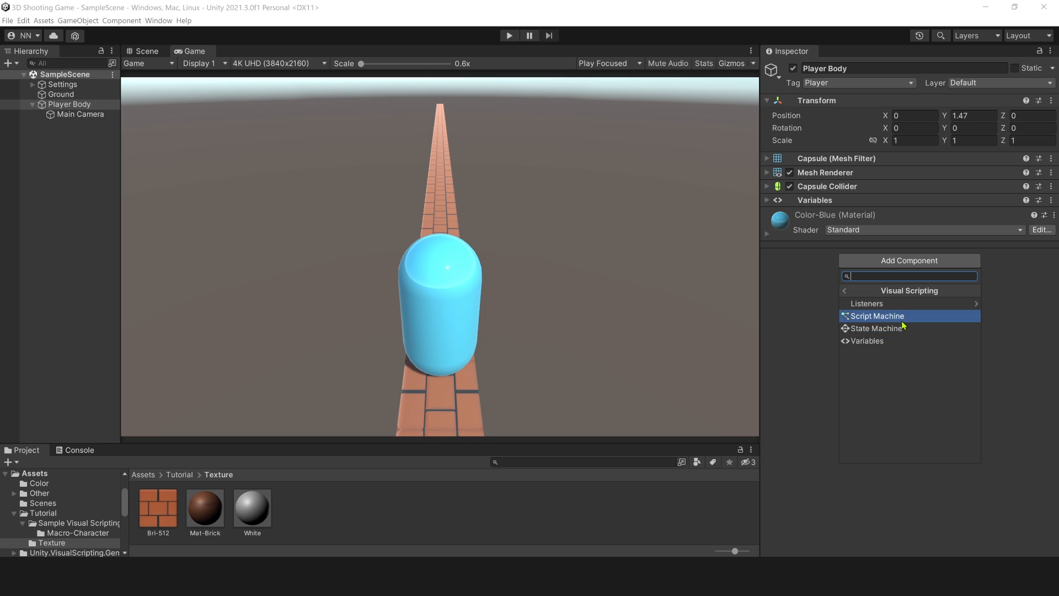
pyautogui.click(883, 316)
# Create a new script graph for Player Body's Script Machine and save it as Player-Controller in the Assets folder
pyautogui.click(1012, 243)
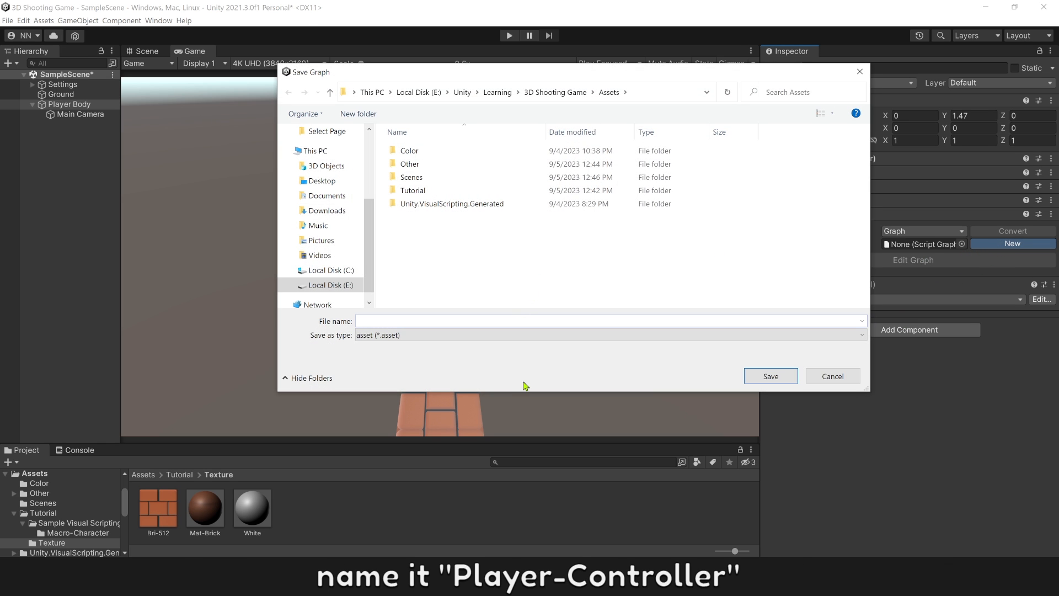
pyautogui.write('Player-Controller')
pyautogui.click(770, 376)
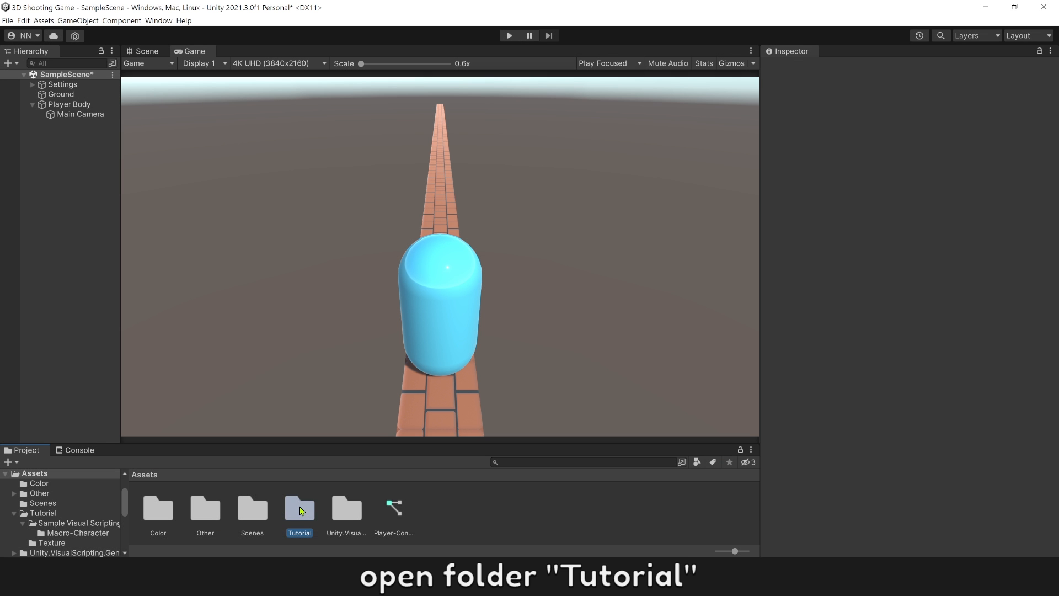
# Open the Use-Character script graph from Tutorial/Sample Visual Scripting Plus/Macro-Character for editing
pyautogui.doubleClick(299, 507)
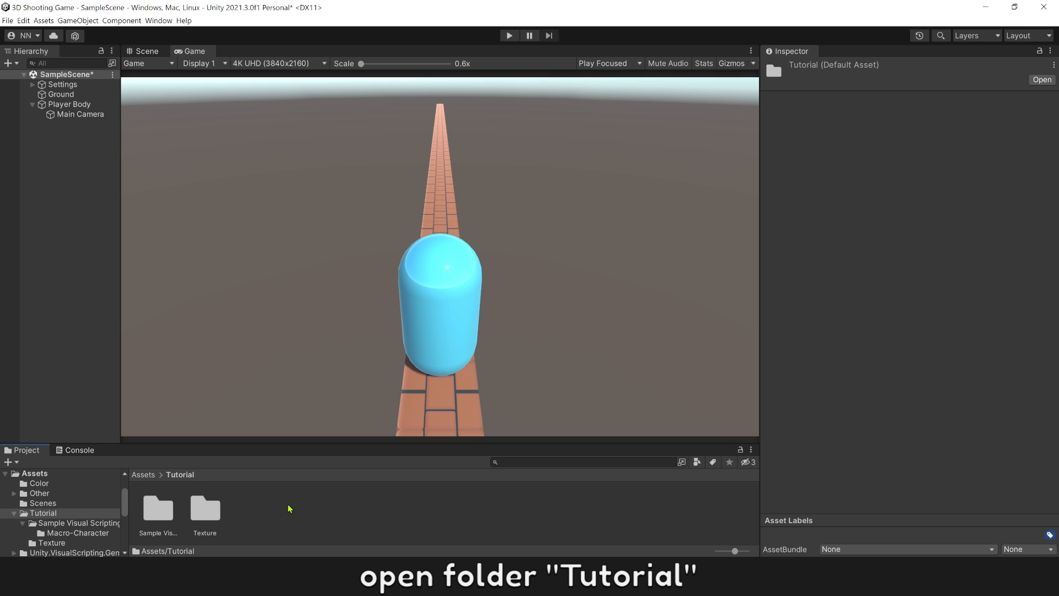
pyautogui.click(158, 511)
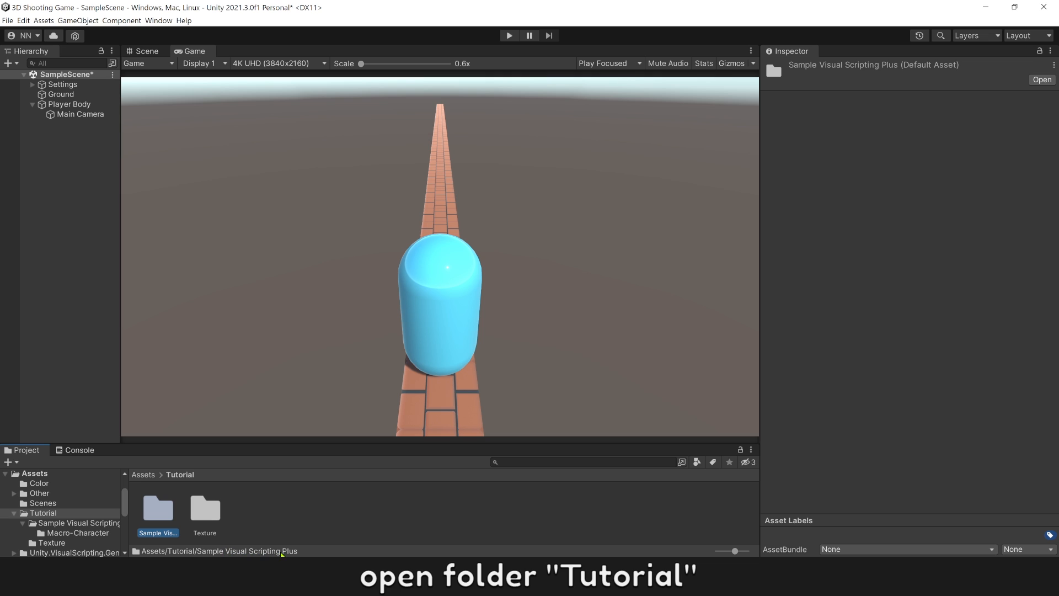
pyautogui.doubleClick(160, 516)
pyautogui.click(156, 516)
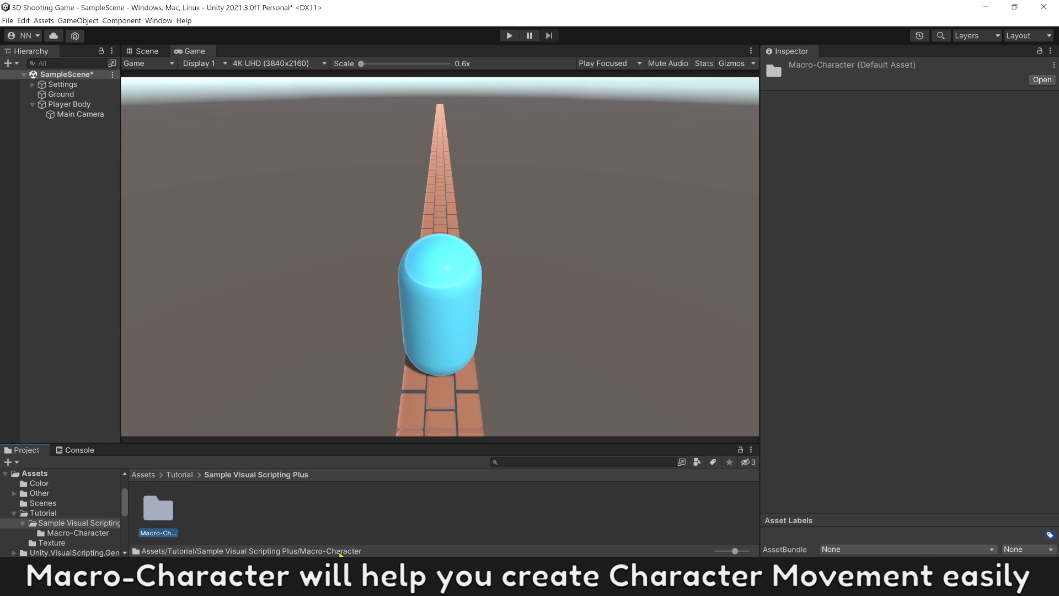
pyautogui.doubleClick(163, 513)
pyautogui.click(248, 510)
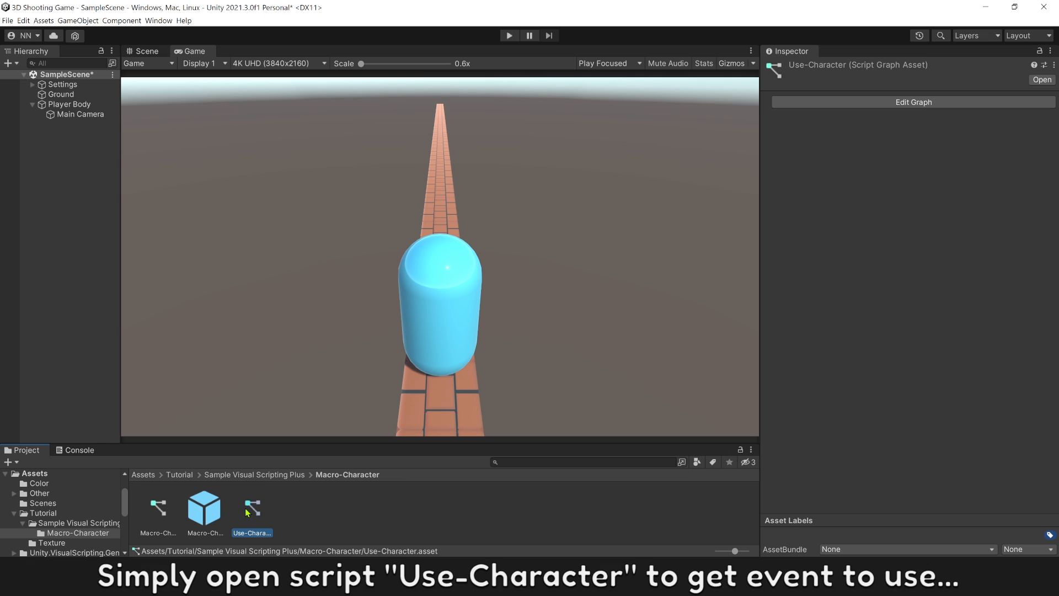
pyautogui.click(860, 102)
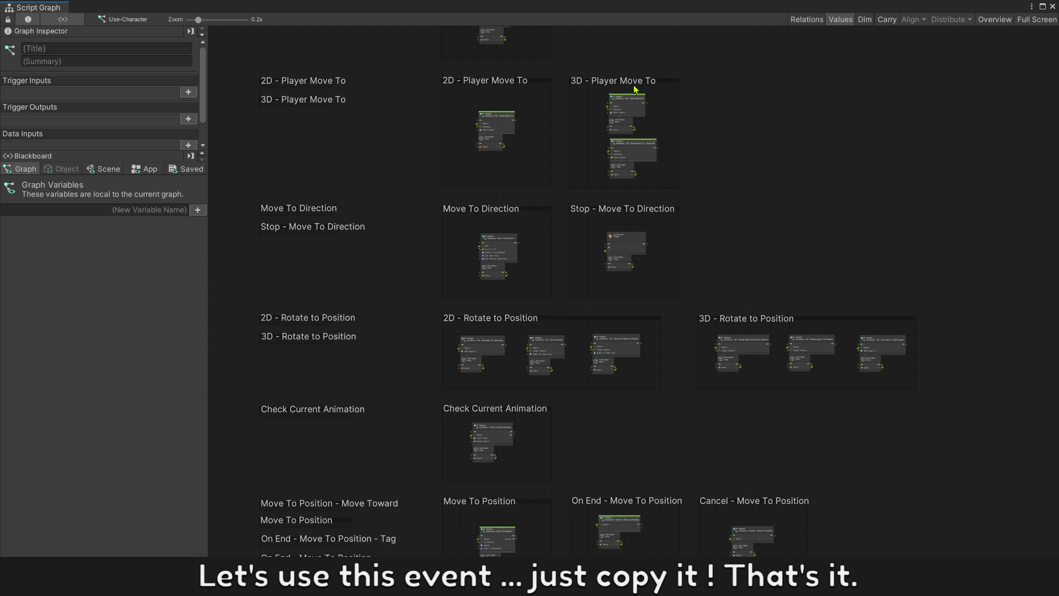
# Copy the NoMacro - 3D - Player Move To subgraph with its Find node from the 3D - Player Move To group
pyautogui.scroll(10, 653, 106)
pyautogui.scroll(1, 657, 182)
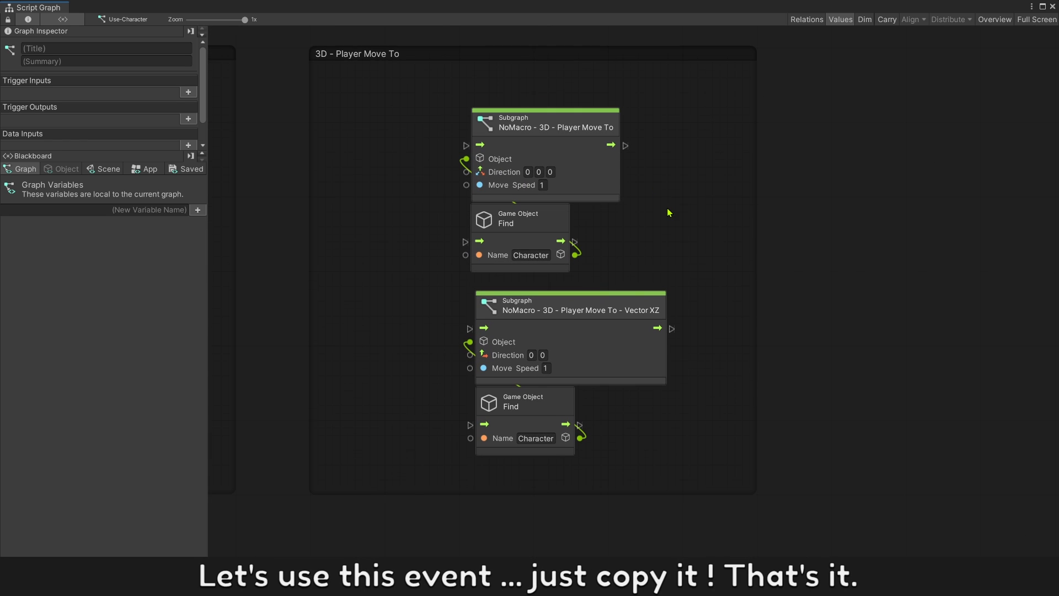
pyautogui.moveTo(661, 253); pyautogui.dragTo(493, 143)
pyautogui.rightClick(522, 149)
pyautogui.click(574, 186)
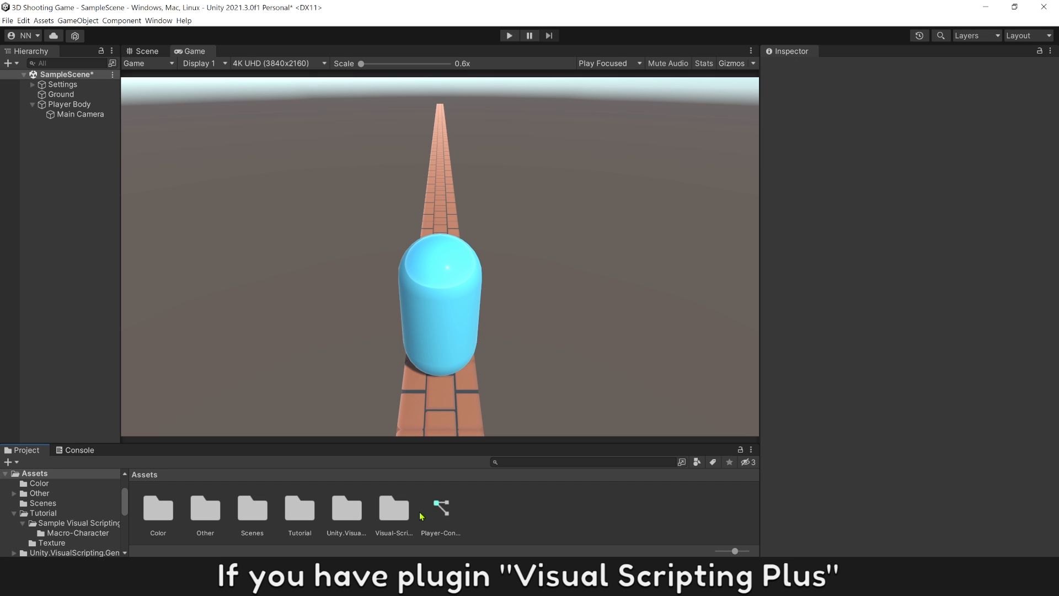
# Open the Use-Character script graph from Visual-Scripting-Plus/Visual Scripting Plus 1.108/Macro-Character for editing
pyautogui.click(401, 513)
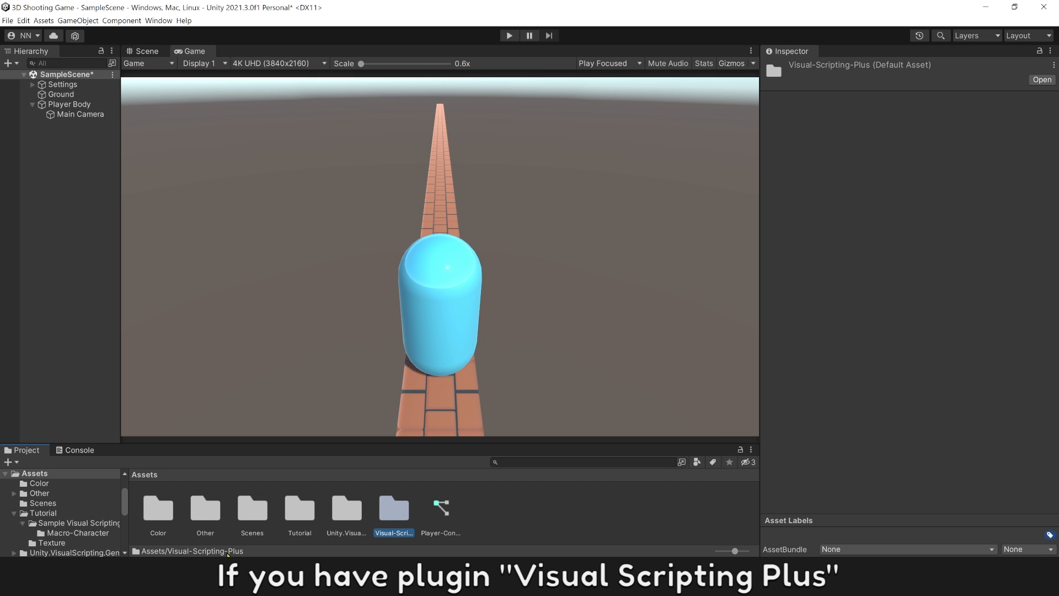
pyautogui.doubleClick(394, 508)
pyautogui.click(158, 508)
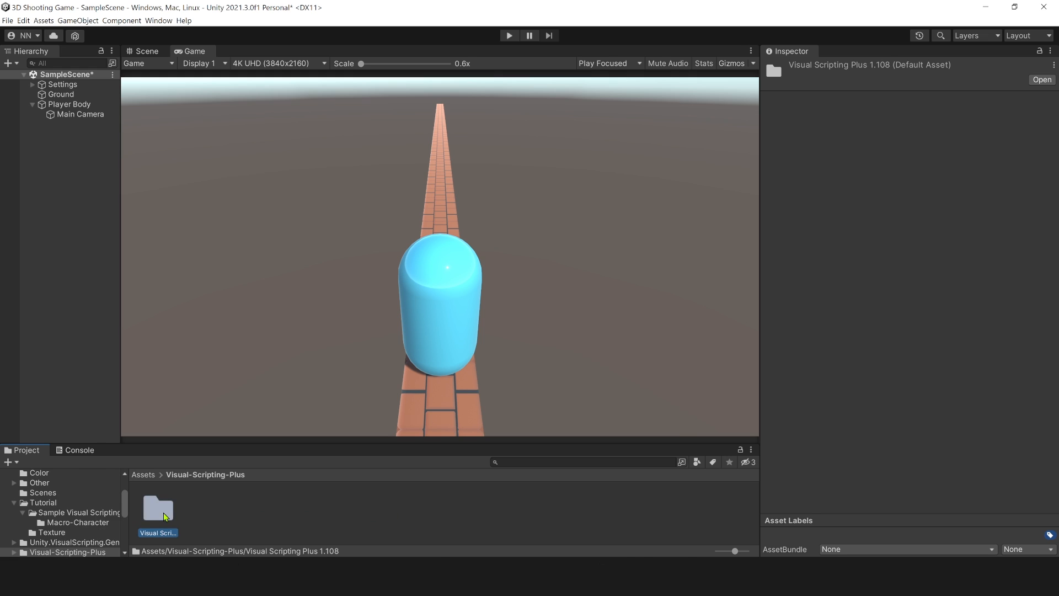
pyautogui.click(364, 459)
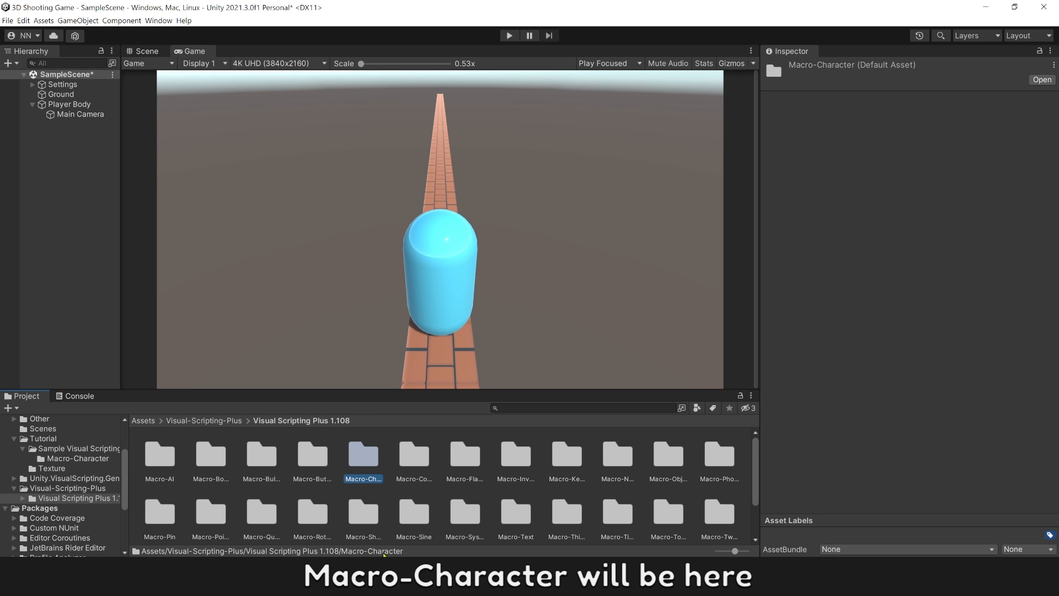
pyautogui.doubleClick(364, 464)
pyautogui.click(254, 453)
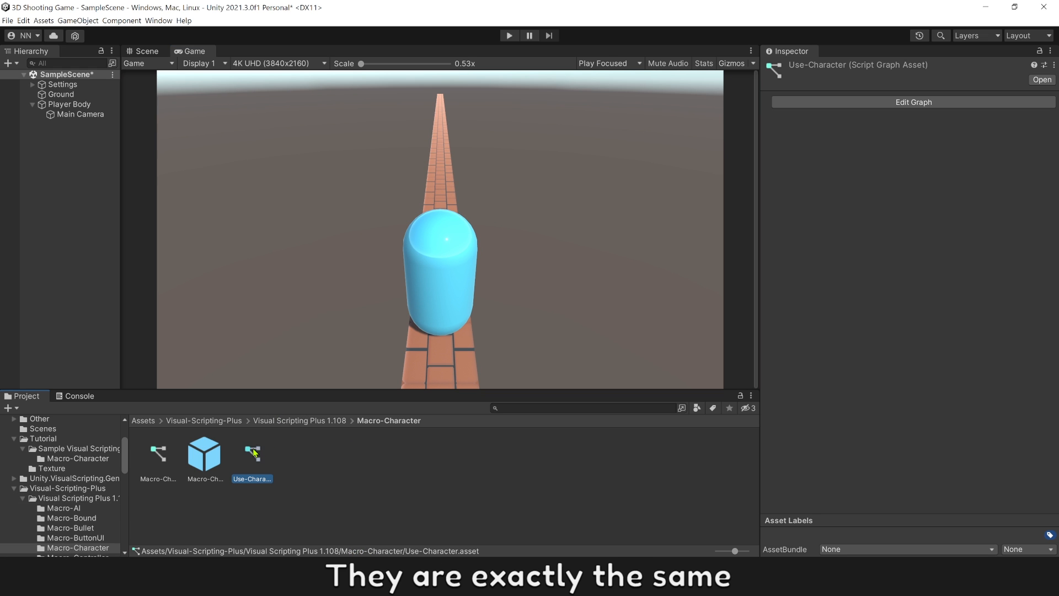
pyautogui.click(860, 104)
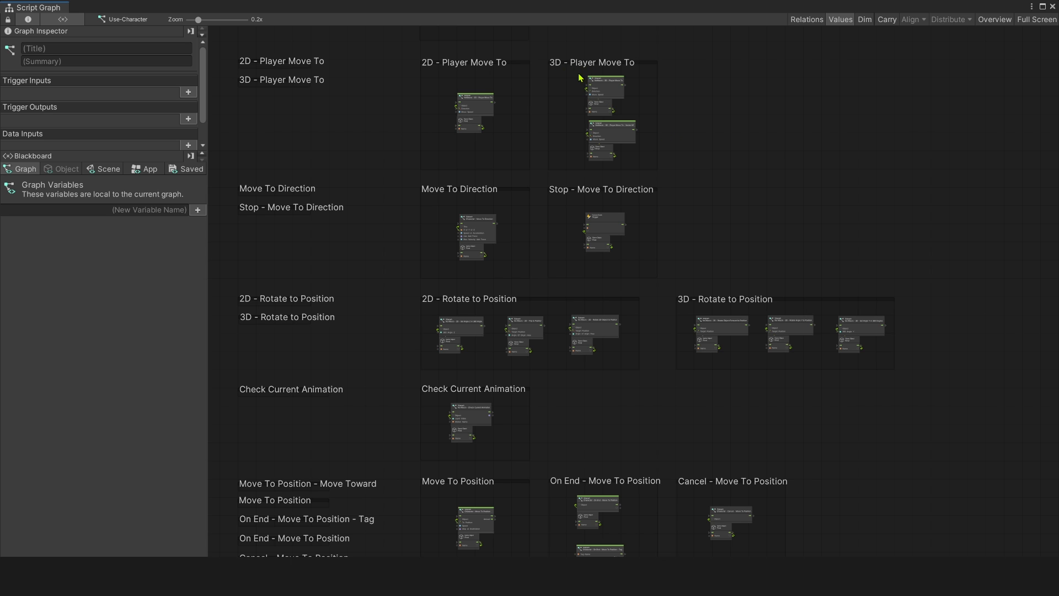
# Copy the NoMacro - 3D - Player Move To subgraph and its Find node from the plugin graph's 3D - Player Move To group
pyautogui.scroll(5, 580, 78)
pyautogui.moveTo(521, 105); pyautogui.dragTo(727, 282)
pyautogui.rightClick(696, 178)
pyautogui.click(735, 217)
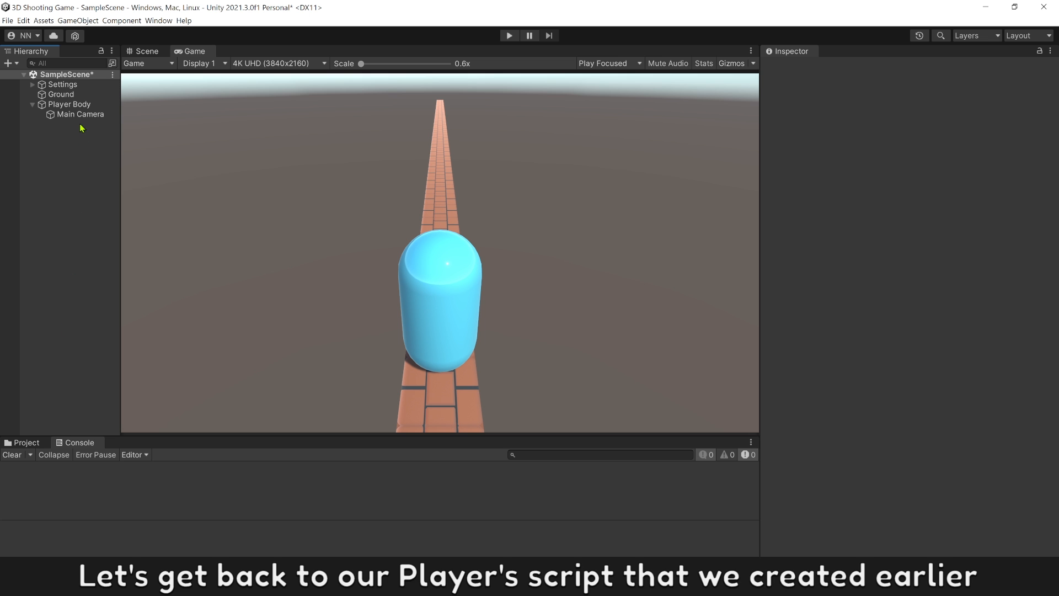
# Open Player Body's Player-Controller graph, delete the On Start event and move On Update to the graph's upper-left area
pyautogui.click(82, 104)
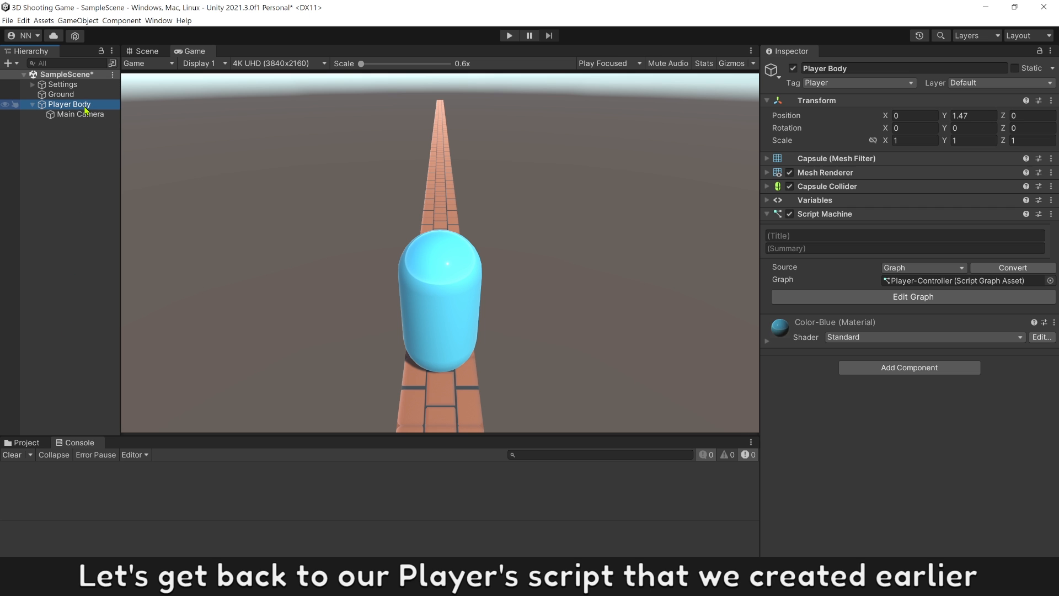
pyautogui.click(901, 298)
pyautogui.click(558, 252)
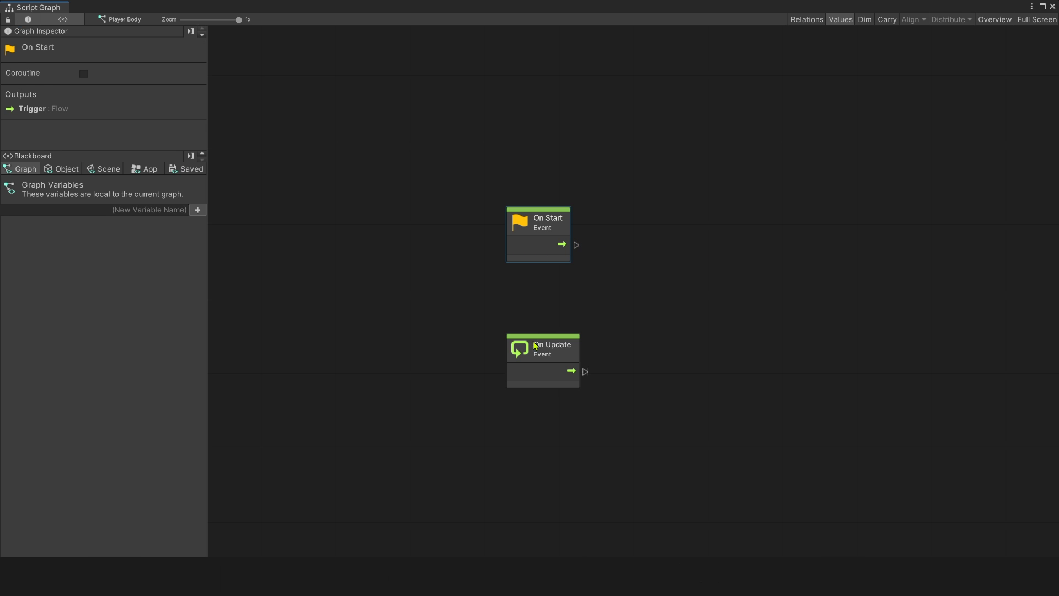
pyautogui.press('Delete')
pyautogui.moveTo(535, 345); pyautogui.dragTo(300, 145)
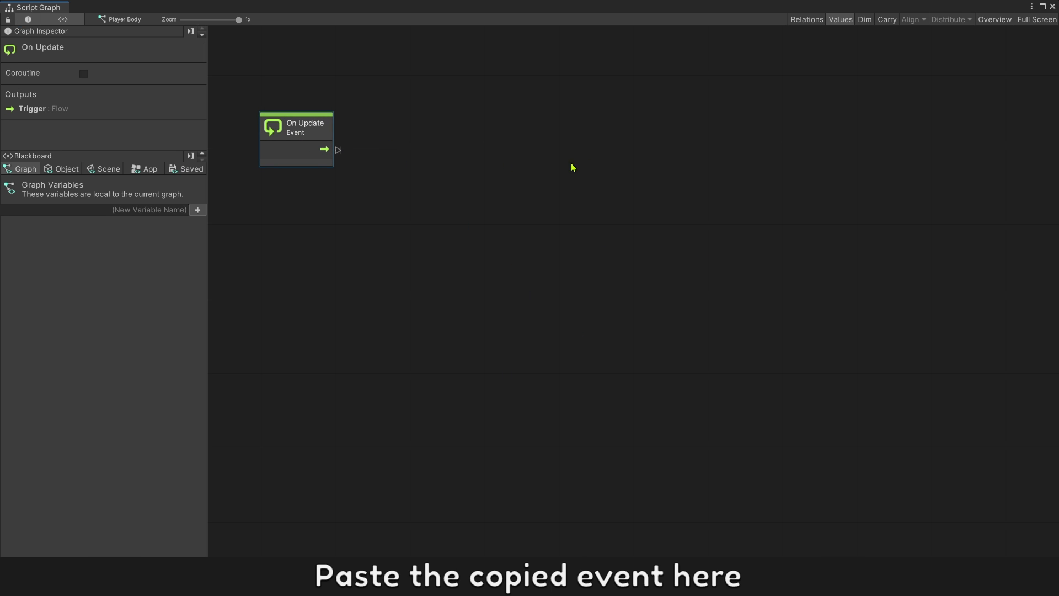
# Paste the copied Player Move To subgraph with its Find node and place it to the right of On Update
pyautogui.rightClick(600, 163)
pyautogui.click(617, 231)
pyautogui.moveTo(632, 216); pyautogui.dragTo(668, 165)
pyautogui.click(411, 204)
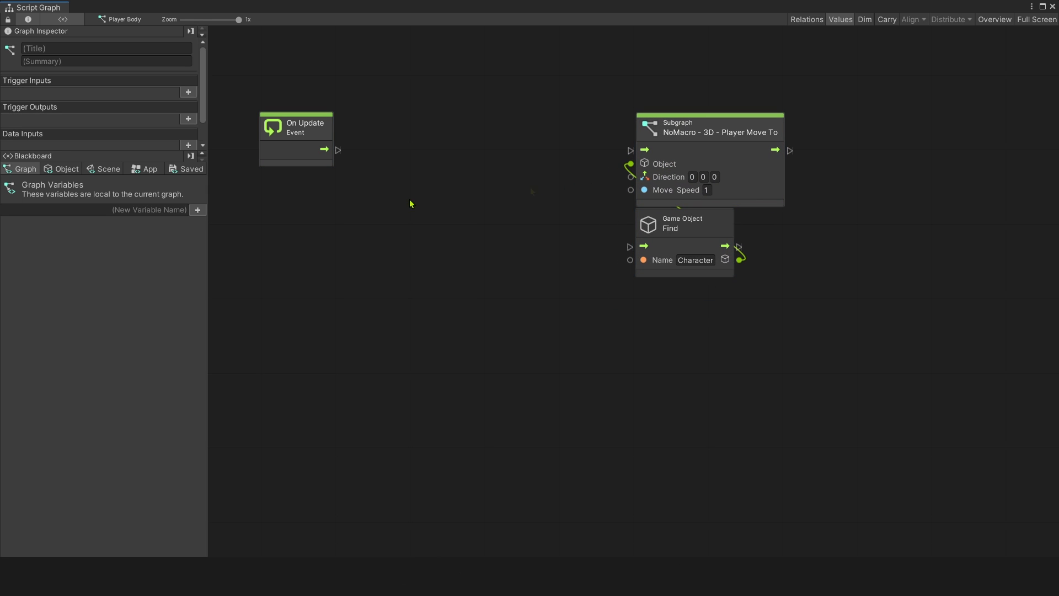
# Add an Input Get Key (Name) node below On Update and set its key name to w
pyautogui.rightClick(411, 204)
pyautogui.write('get ')
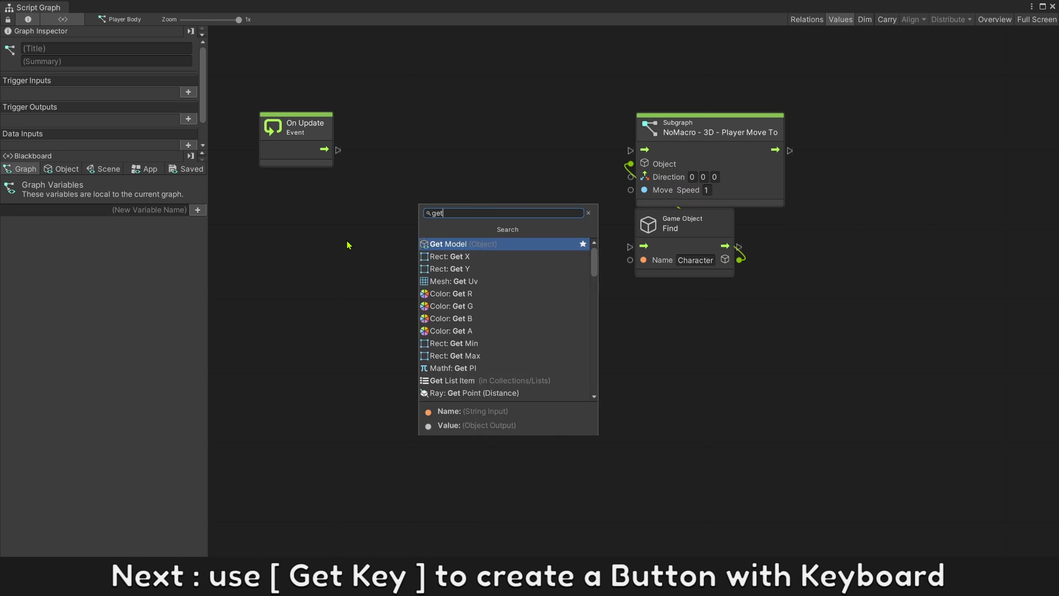
pyautogui.write('key')
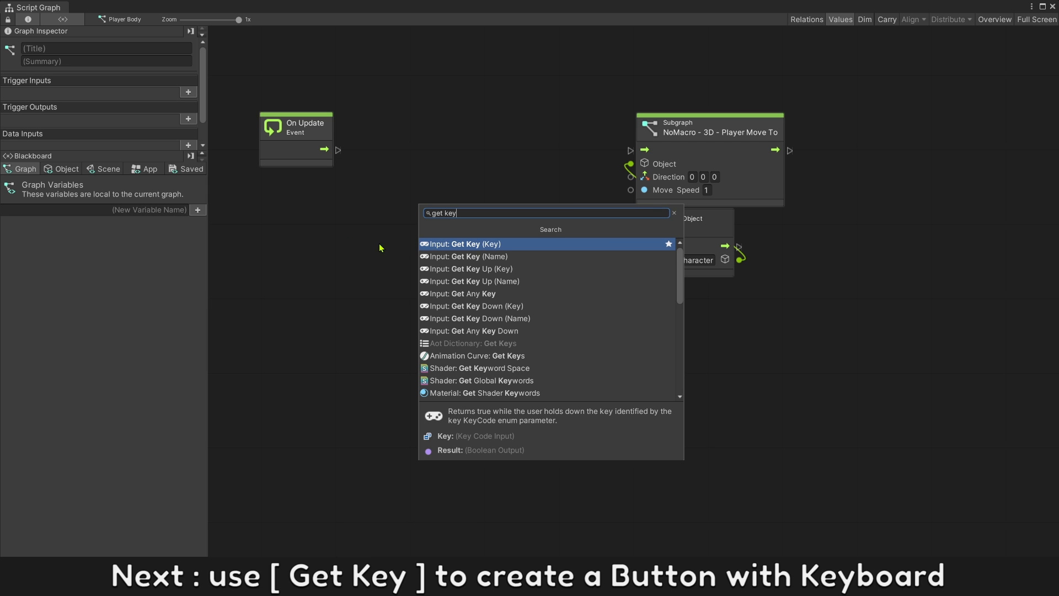
pyautogui.click(477, 261)
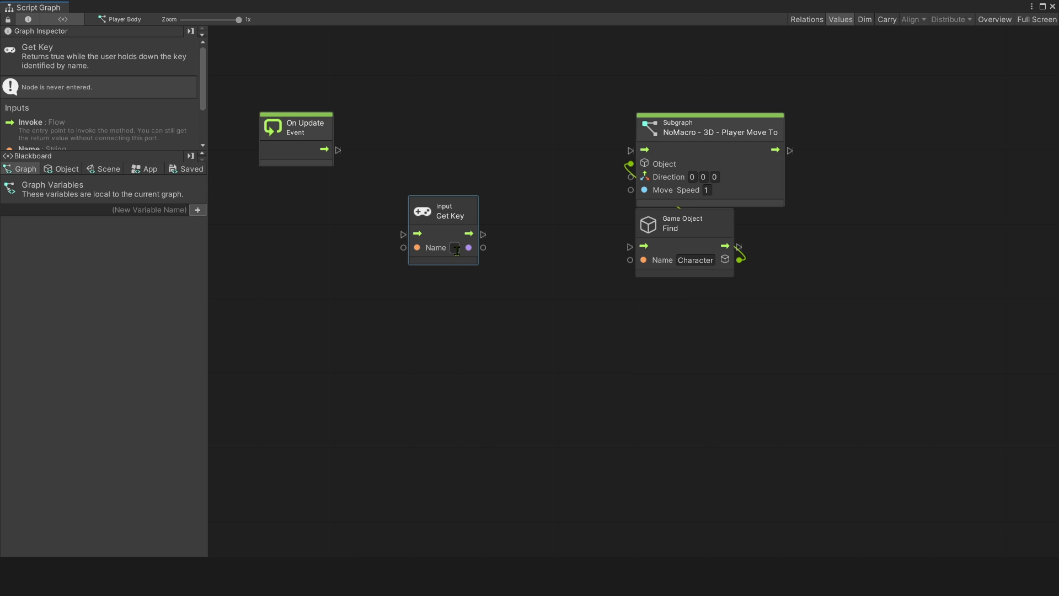
pyautogui.click(454, 247)
pyautogui.write('w')
pyautogui.click(468, 312)
# Add an If node fed by Get Key's result, and wire On Update through its True output to the Player Move To subgraph
pyautogui.moveTo(484, 247); pyautogui.dragTo(434, 167)
pyautogui.click(516, 242)
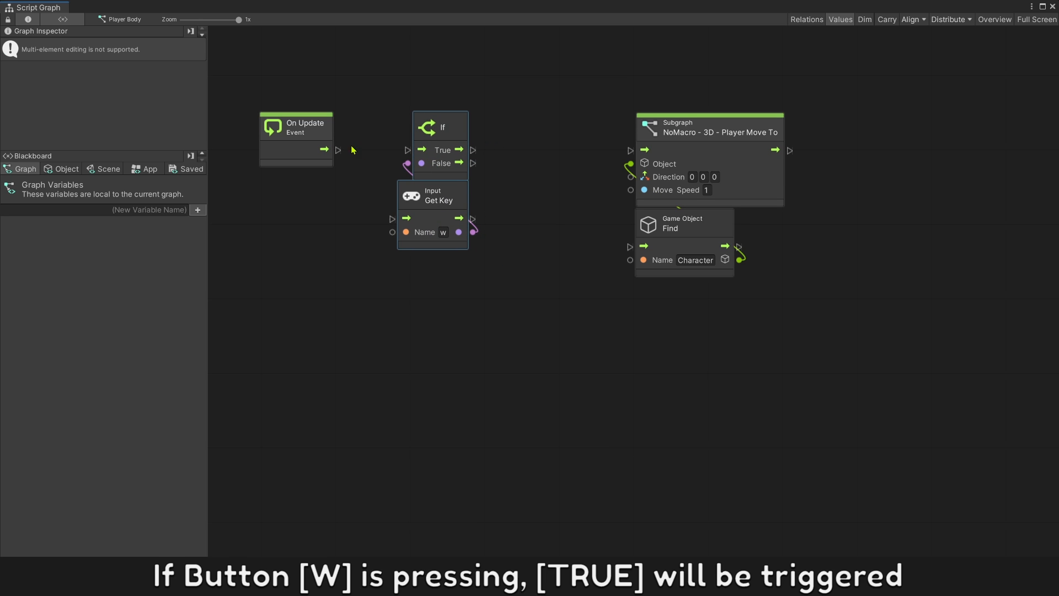
pyautogui.moveTo(338, 150); pyautogui.dragTo(408, 149)
pyautogui.moveTo(473, 149); pyautogui.dragTo(630, 150)
pyautogui.click(588, 201)
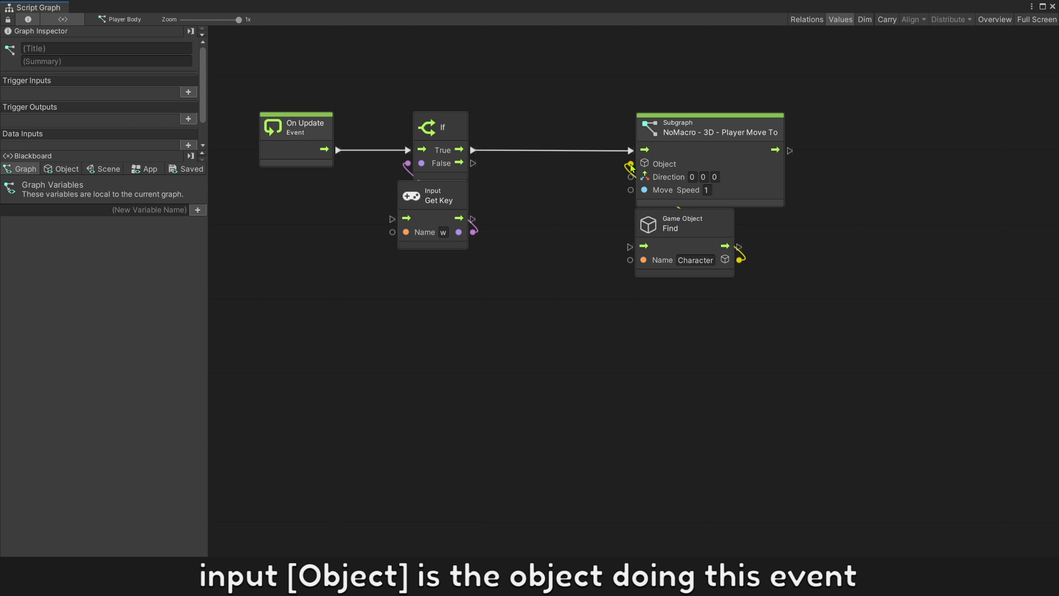
# Replace the Find node with a This node feeding the subgraph's Object input, placed directly beneath the subgraph
pyautogui.click(662, 245)
pyautogui.press('Delete')
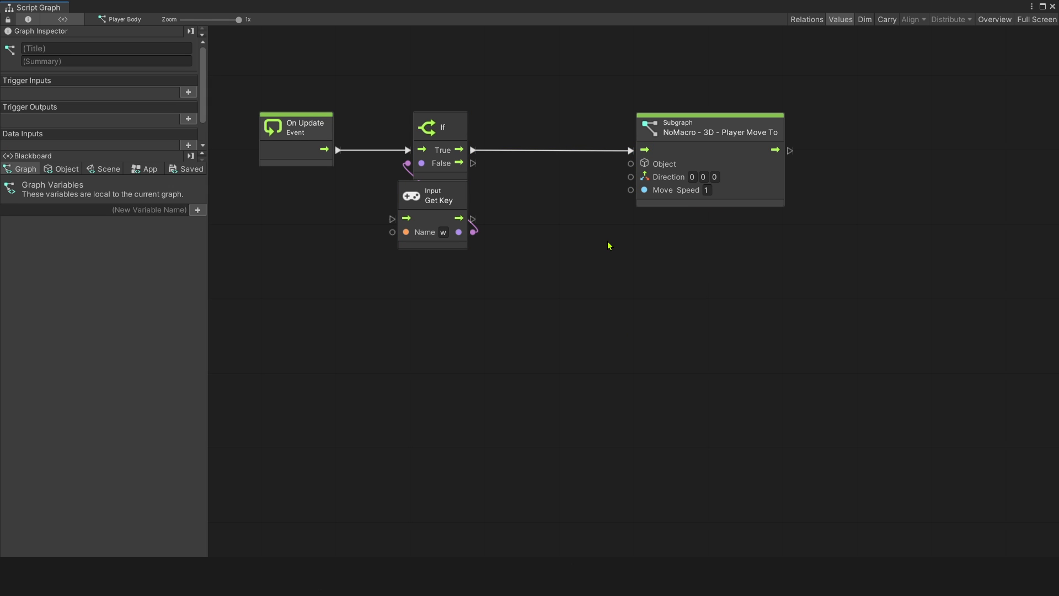
pyautogui.moveTo(631, 163); pyautogui.dragTo(623, 271)
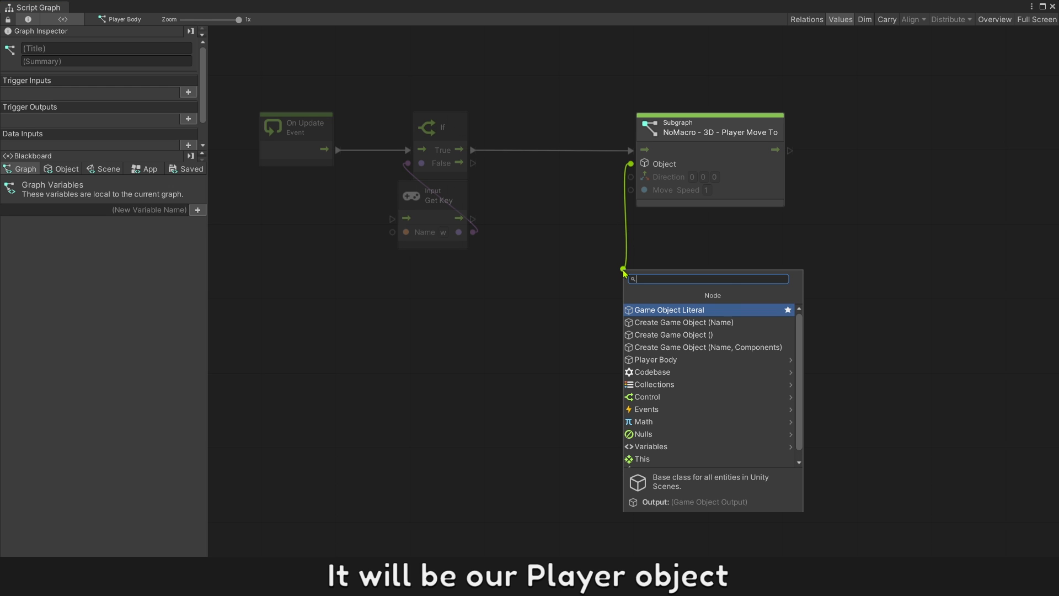
pyautogui.write('this')
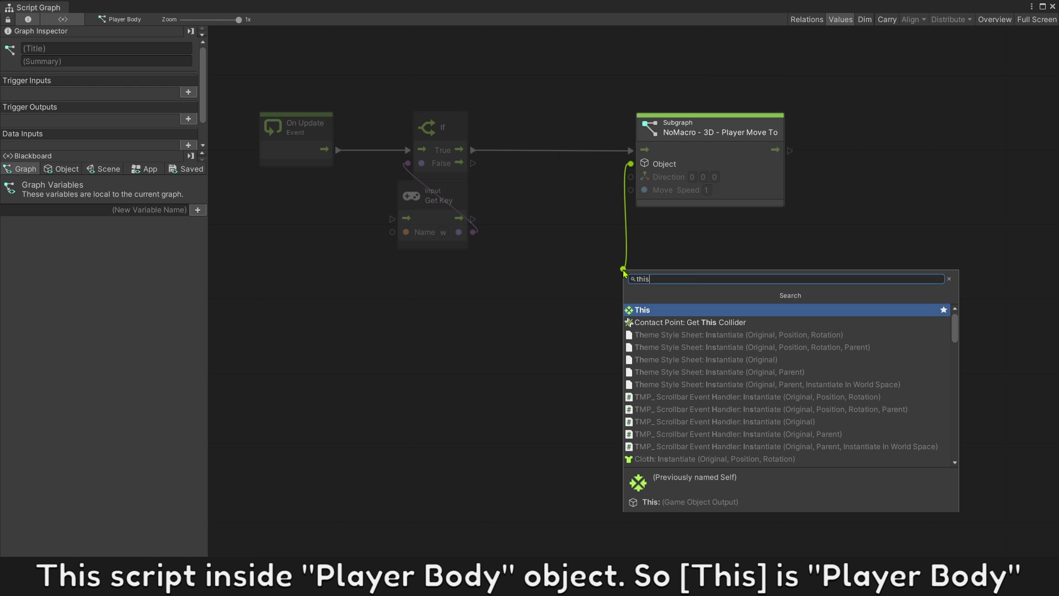
pyautogui.click(641, 312)
pyautogui.moveTo(608, 267); pyautogui.dragTo(667, 241)
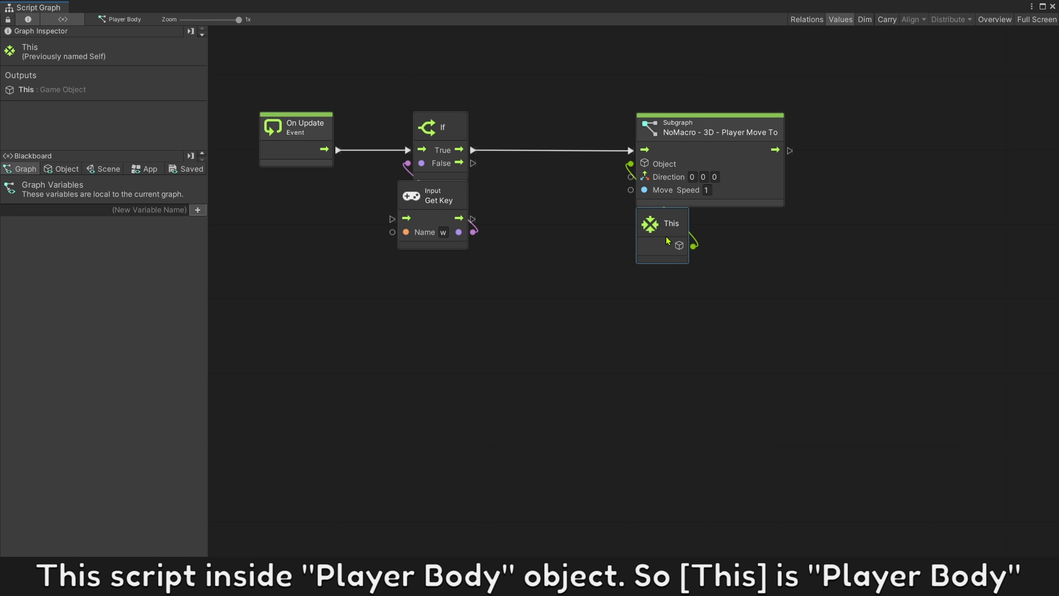
pyautogui.click(642, 304)
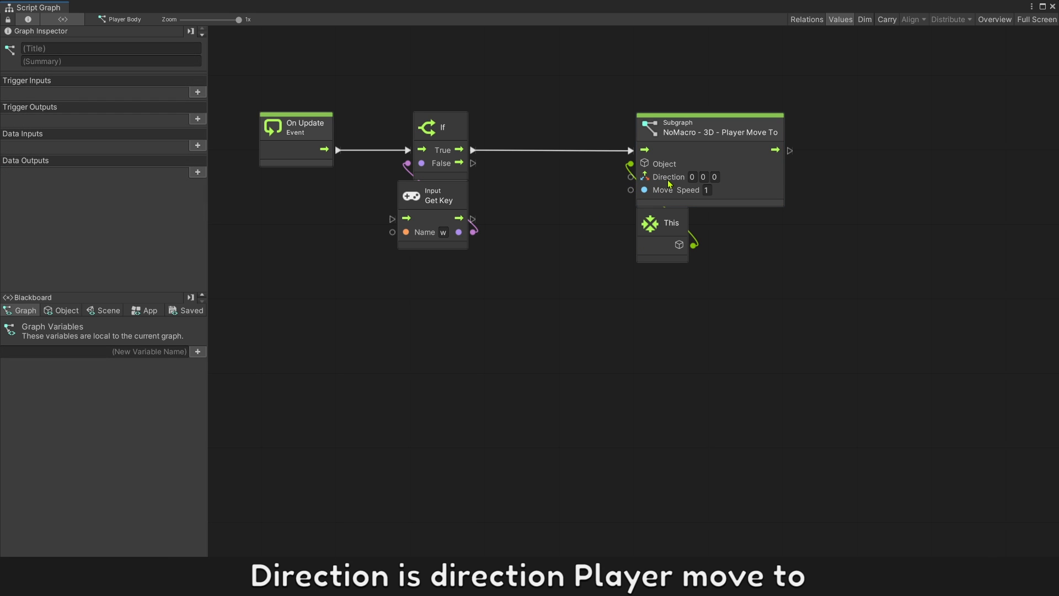
# Set the Player Move To subgraph's Direction to 0, 0, 1 and its Move Speed to 3
pyautogui.click(716, 177)
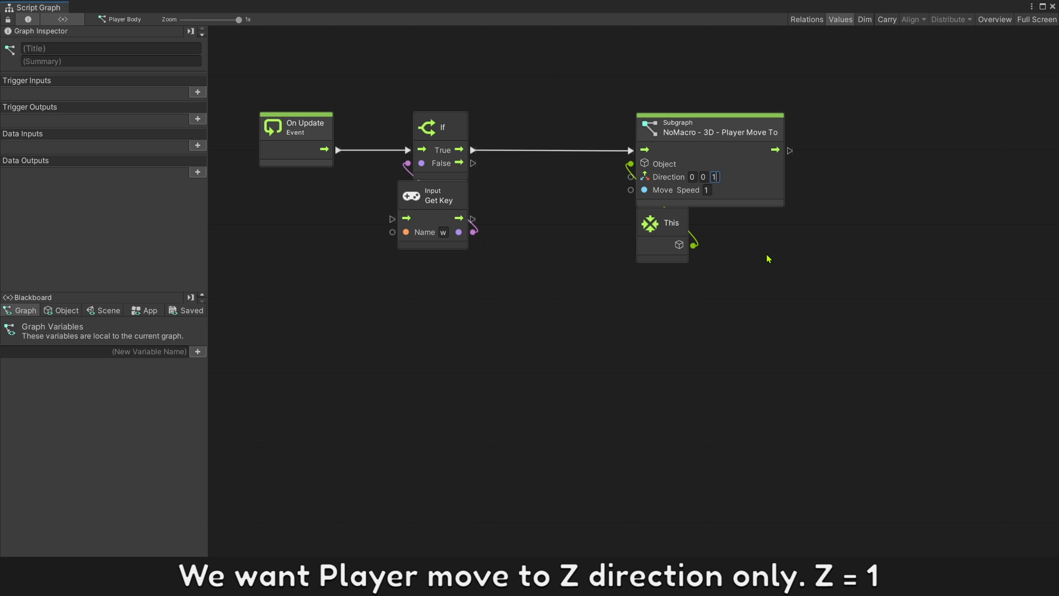
pyautogui.click(766, 253)
pyautogui.click(706, 190)
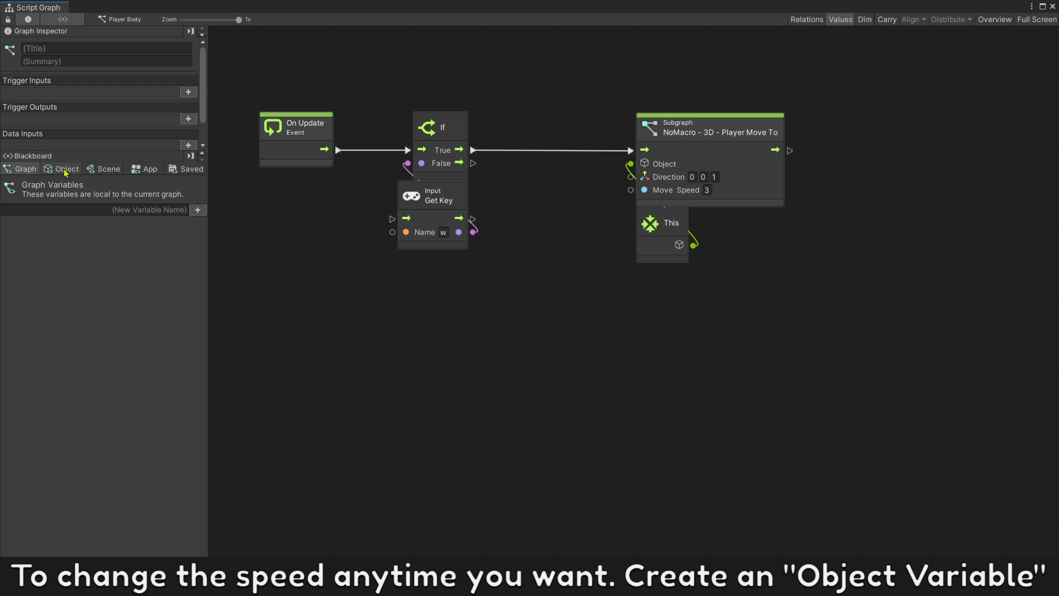
# Create an object variable named Move Speed of type Float with value 3
pyautogui.click(65, 171)
pyautogui.click(77, 219)
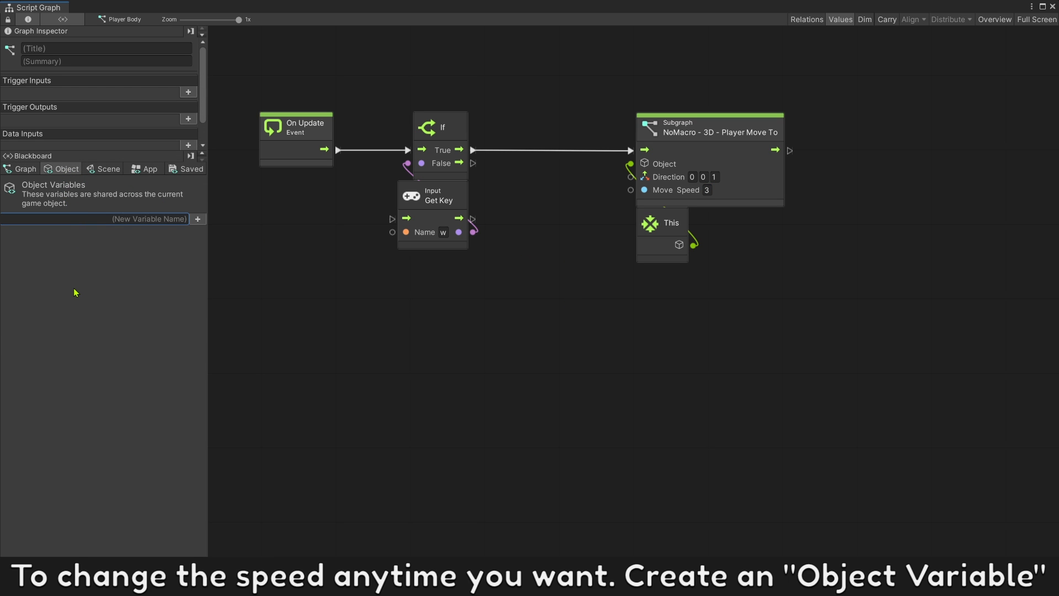
pyautogui.write('Move Speed')
pyautogui.press('Return')
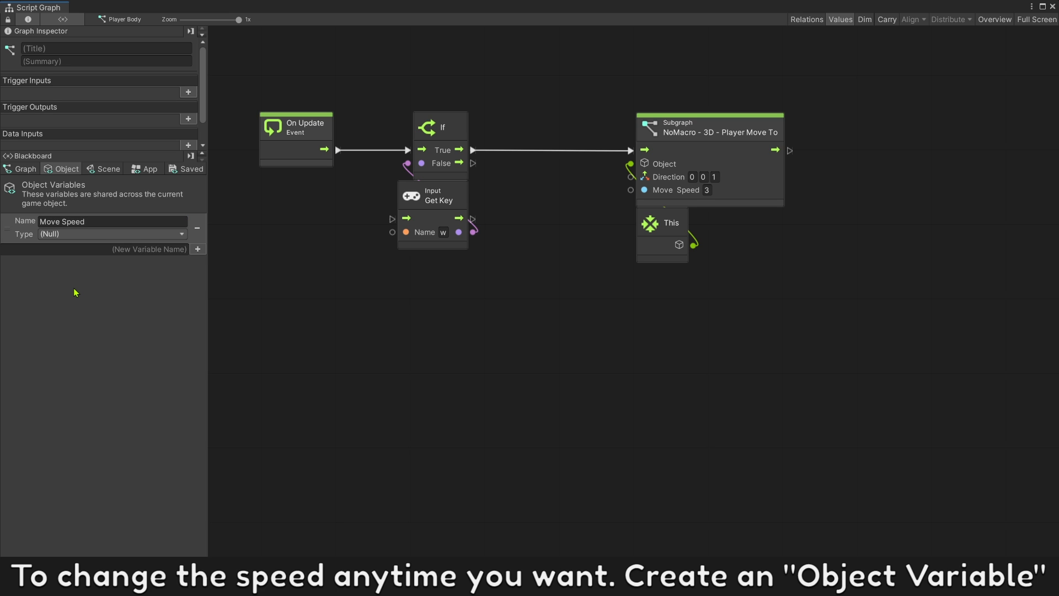
pyautogui.click(83, 234)
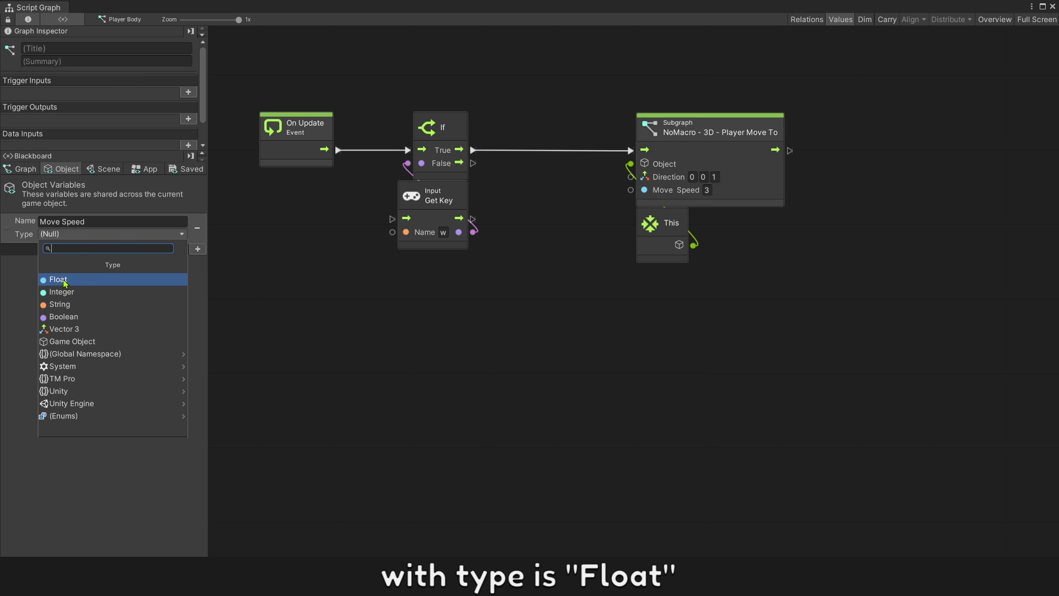
pyautogui.click(85, 280)
pyautogui.write('3')
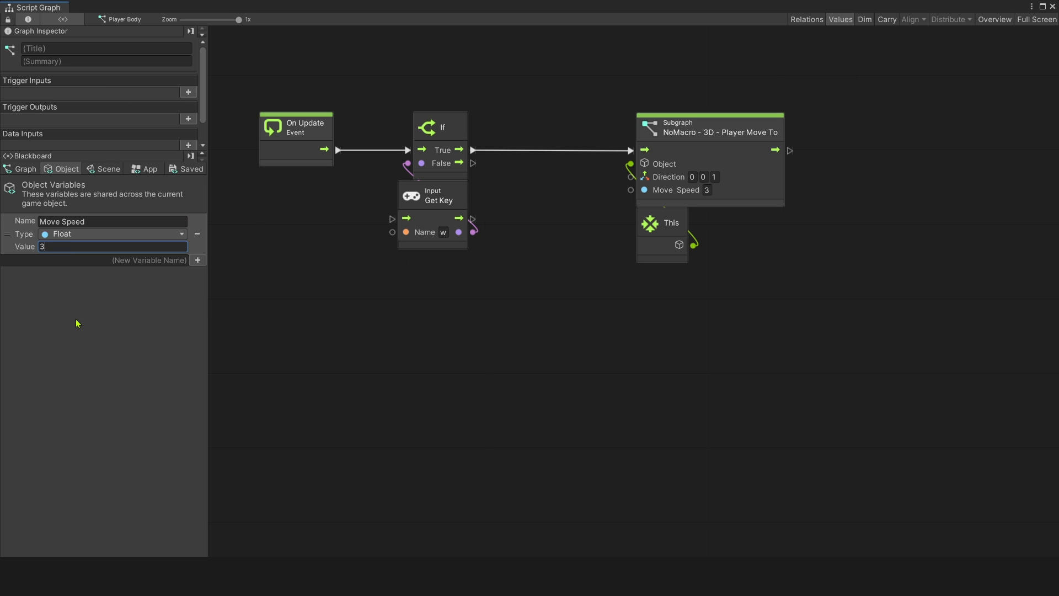
# Add a Get Variable node for Move Speed, connect it to the subgraph's Move Speed input and place it below the This node
pyautogui.moveTo(25, 246); pyautogui.dragTo(546, 321)
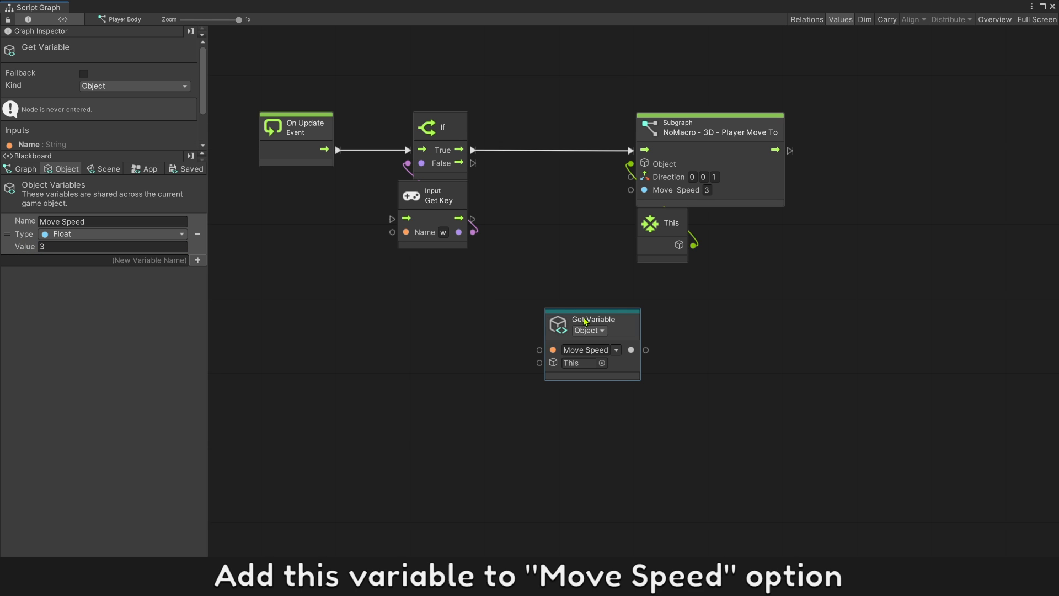
pyautogui.moveTo(643, 341); pyautogui.dragTo(630, 190)
pyautogui.moveTo(564, 326); pyautogui.dragTo(655, 282)
pyautogui.click(561, 310)
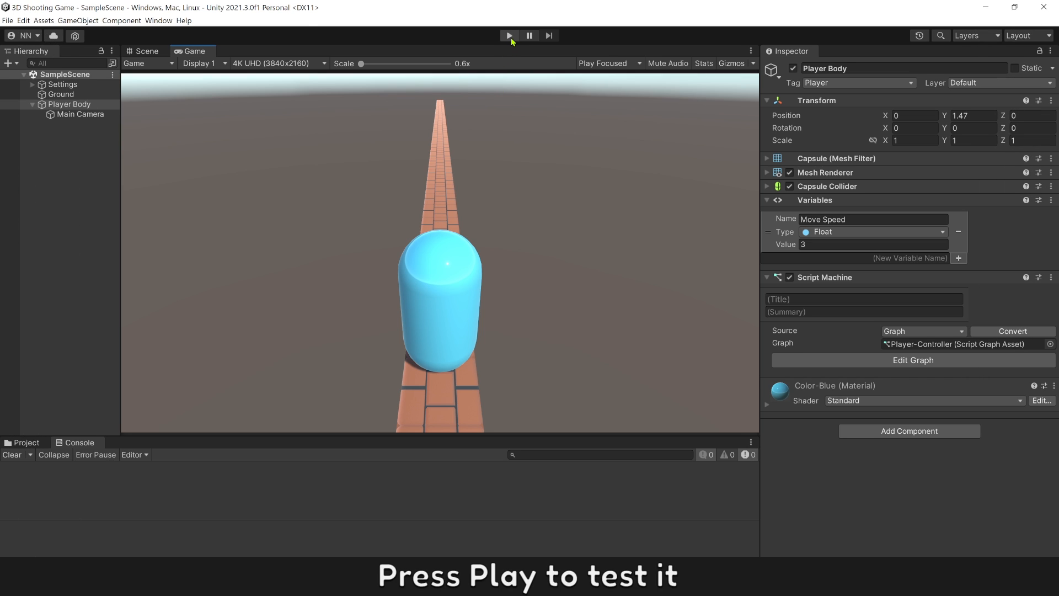
# Play-test the player's forward movement with W, inspect the resulting console entry and stop the game
pyautogui.click(509, 36)
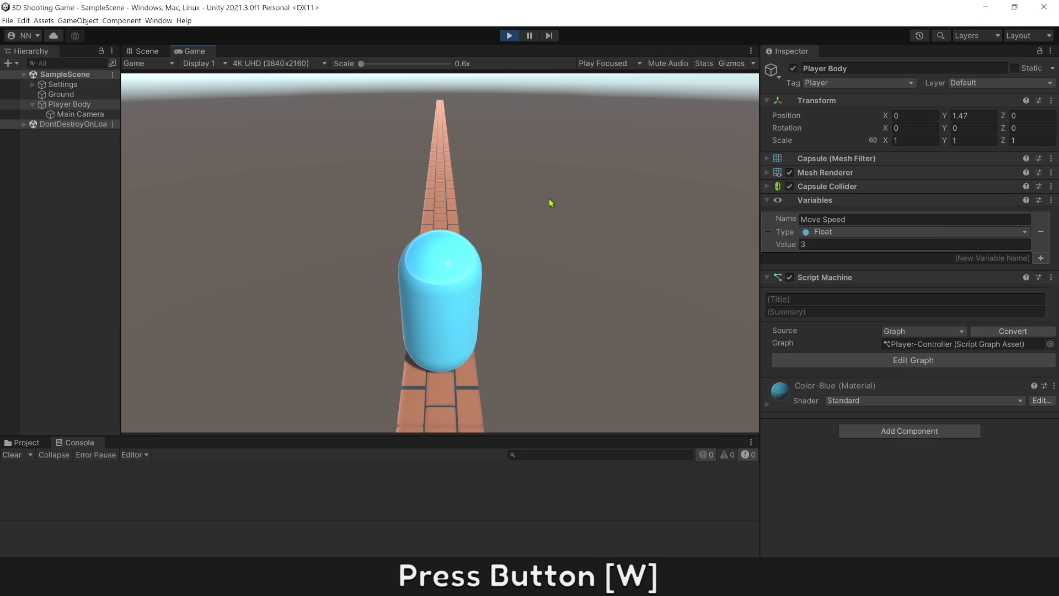
pyautogui.press('w')
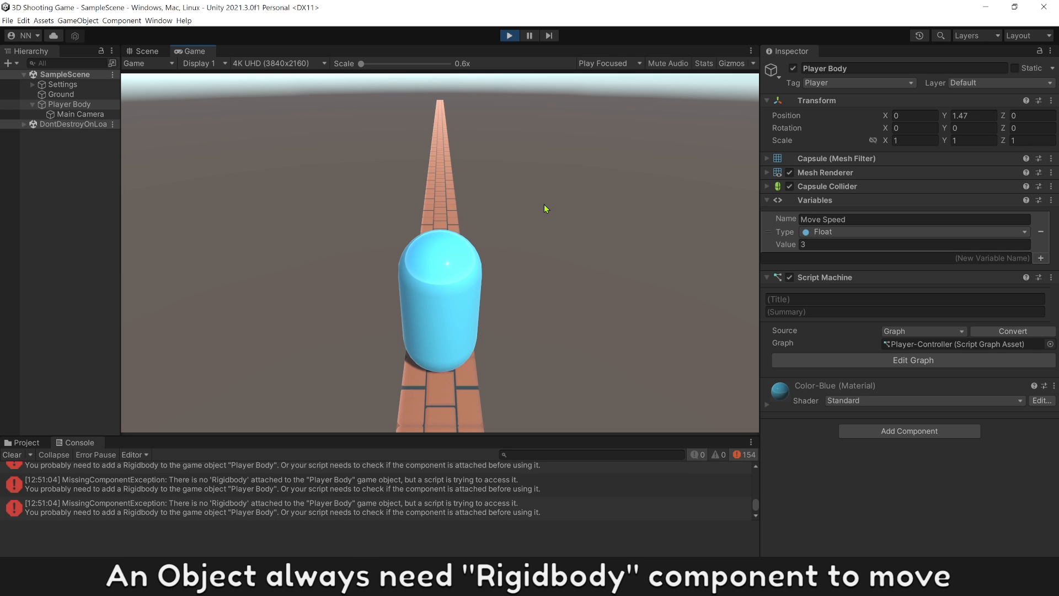
pyautogui.click(232, 488)
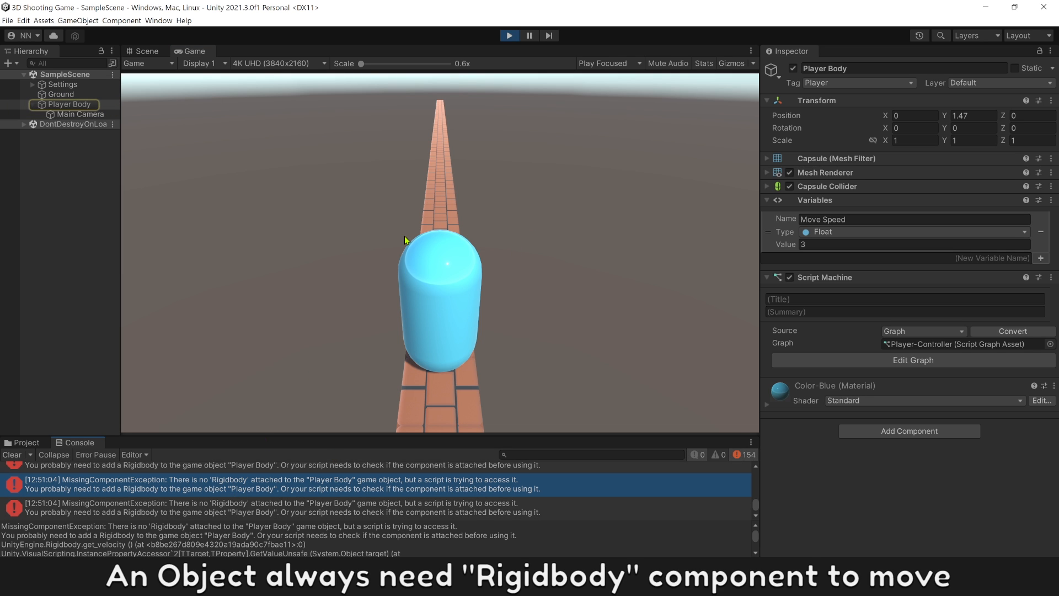
pyautogui.click(510, 34)
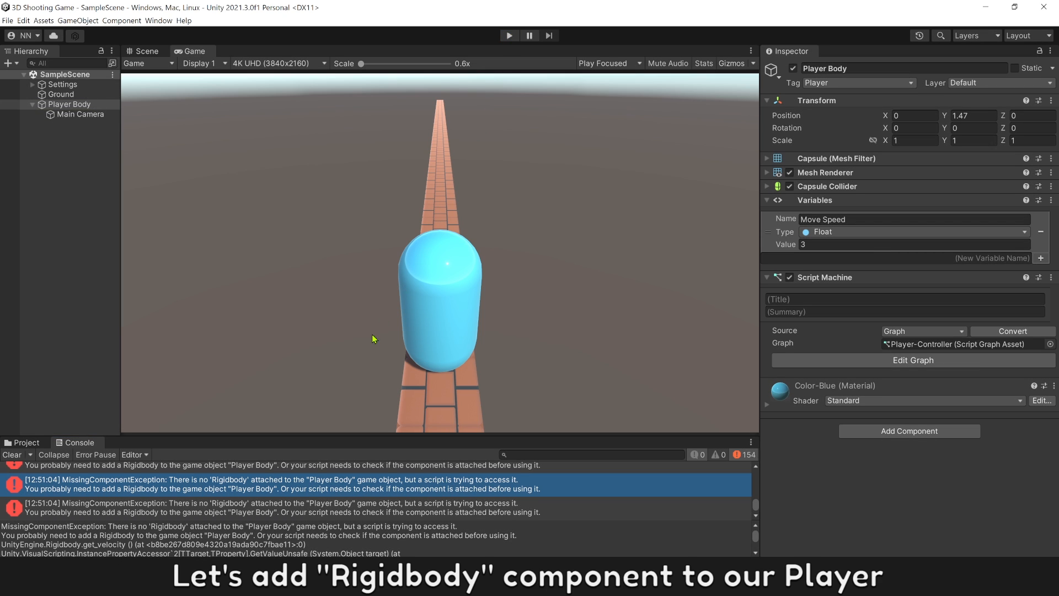
# Add a Rigidbody component to Player Body, move it above Variables and expand its settings
pyautogui.click(862, 431)
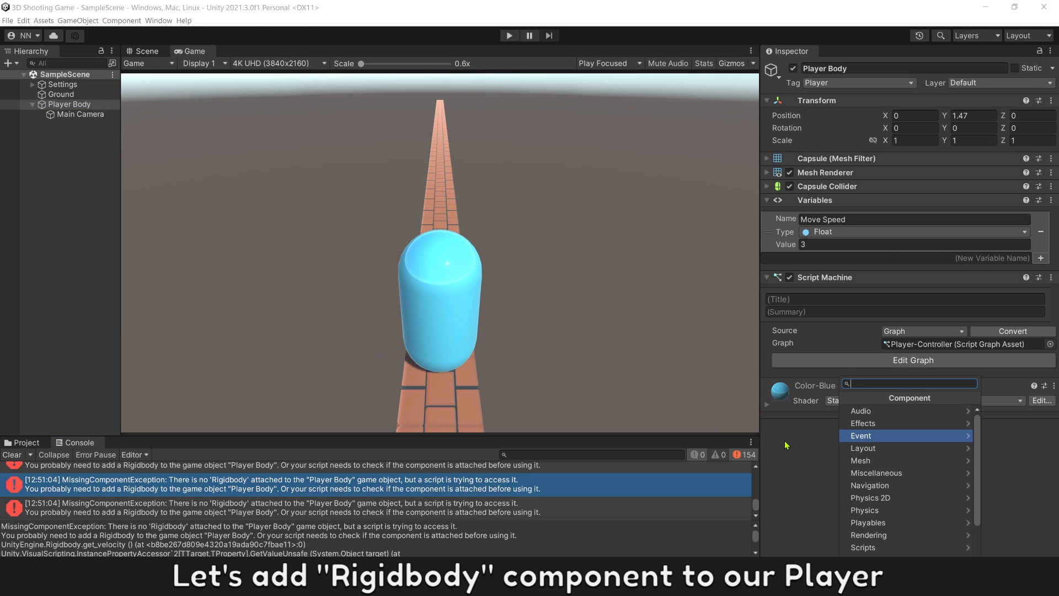
pyautogui.write('rigi')
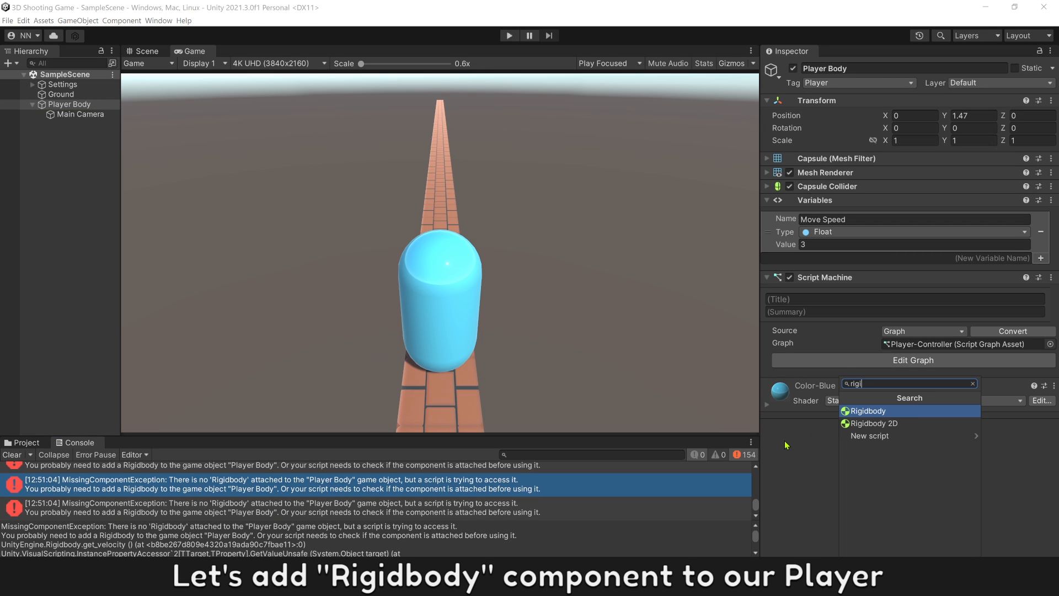
pyautogui.click(858, 414)
pyautogui.moveTo(852, 385); pyautogui.dragTo(808, 200)
pyautogui.click(768, 201)
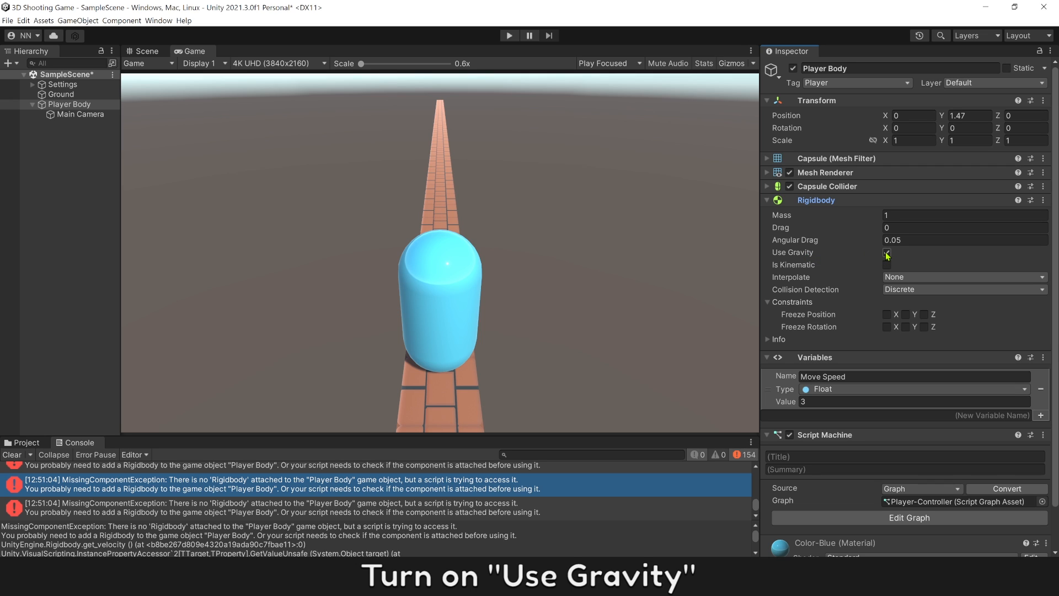
# Set the Rigidbody's Collision Detection to Continuous and freeze its rotation on X, Y and Z
pyautogui.click(888, 290)
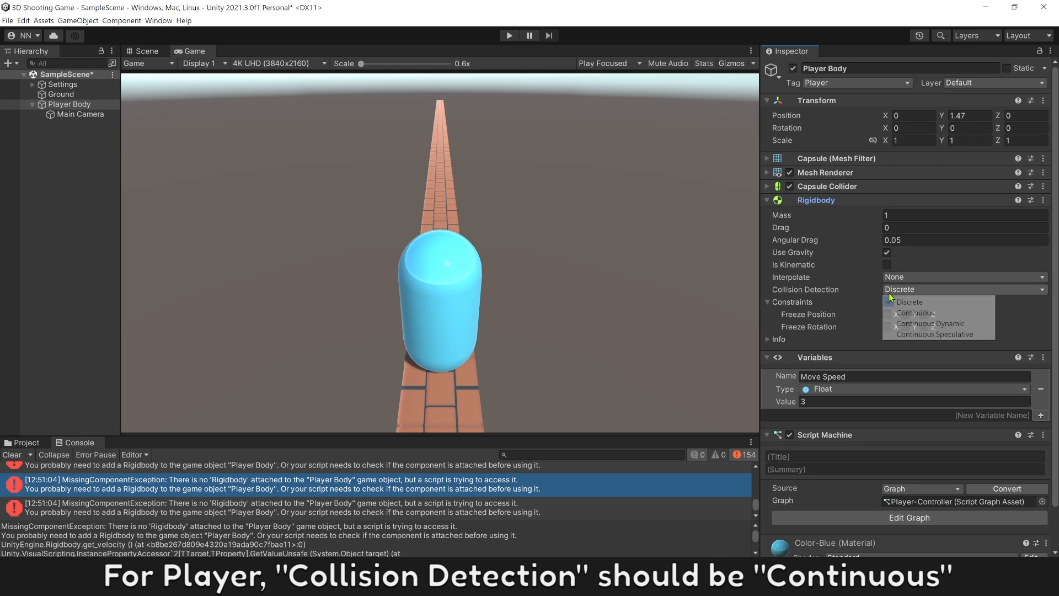
pyautogui.click(915, 313)
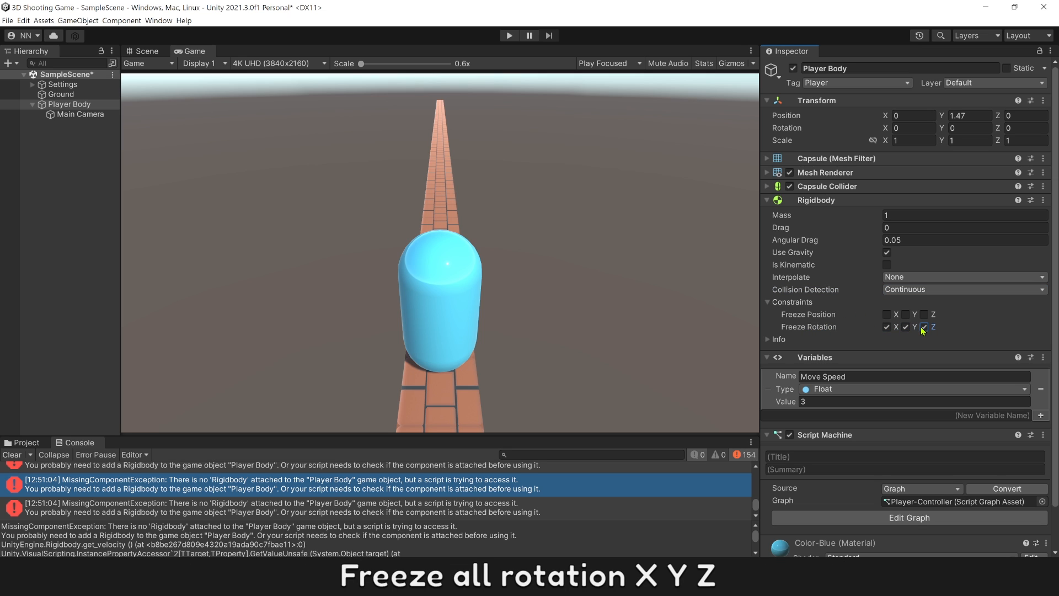
# Play-test the player's forward movement and set Move Speed to 10 while the game runs
pyautogui.click(508, 36)
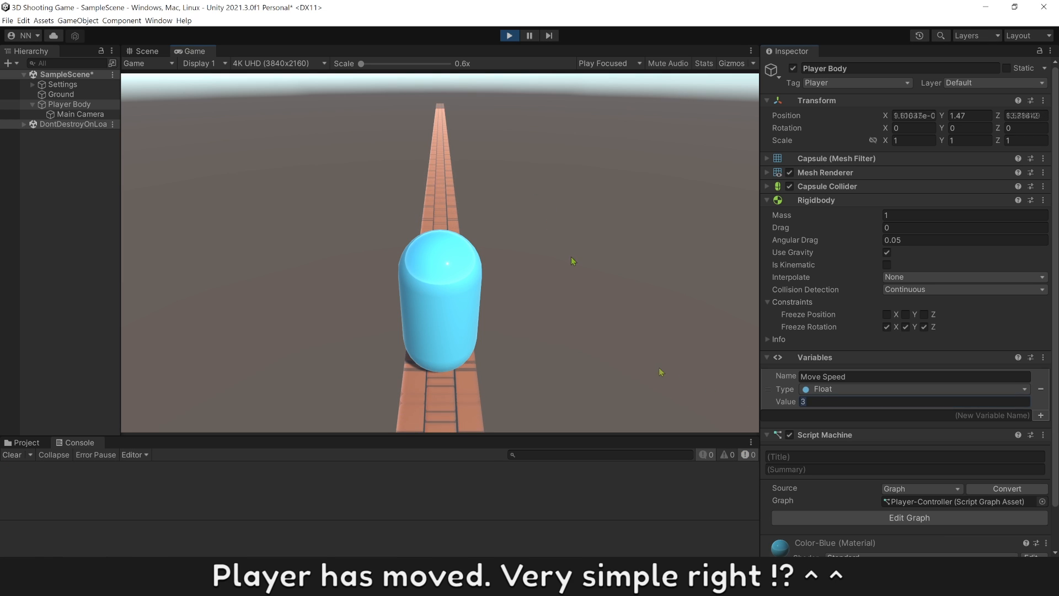
pyautogui.write('10')
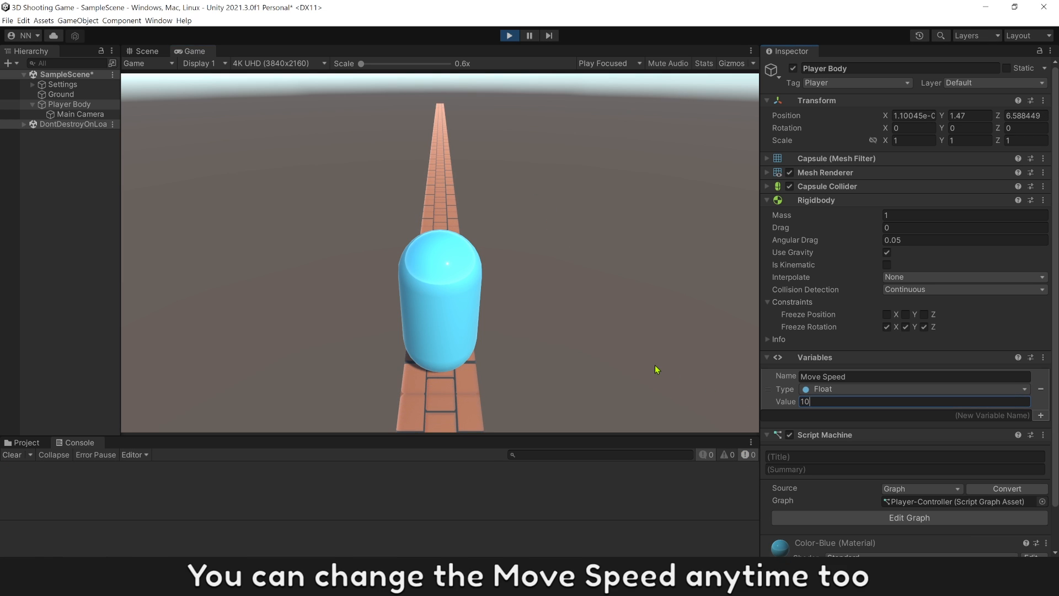
pyautogui.press('Return')
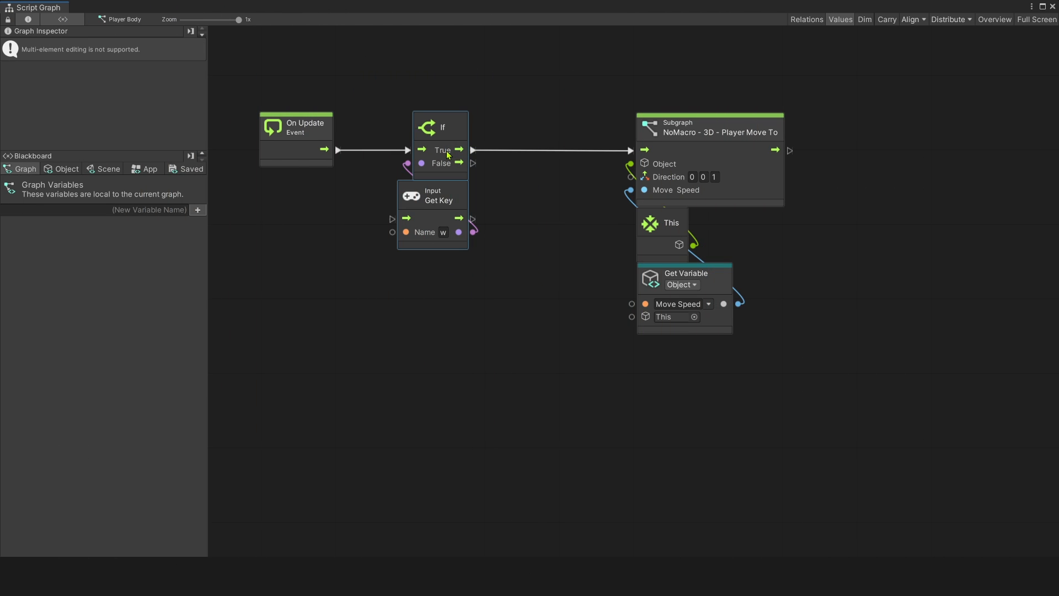
# Duplicate the If node with its Get Key node and place the copy below the originals
pyautogui.hotkey('ctrl', 'd')
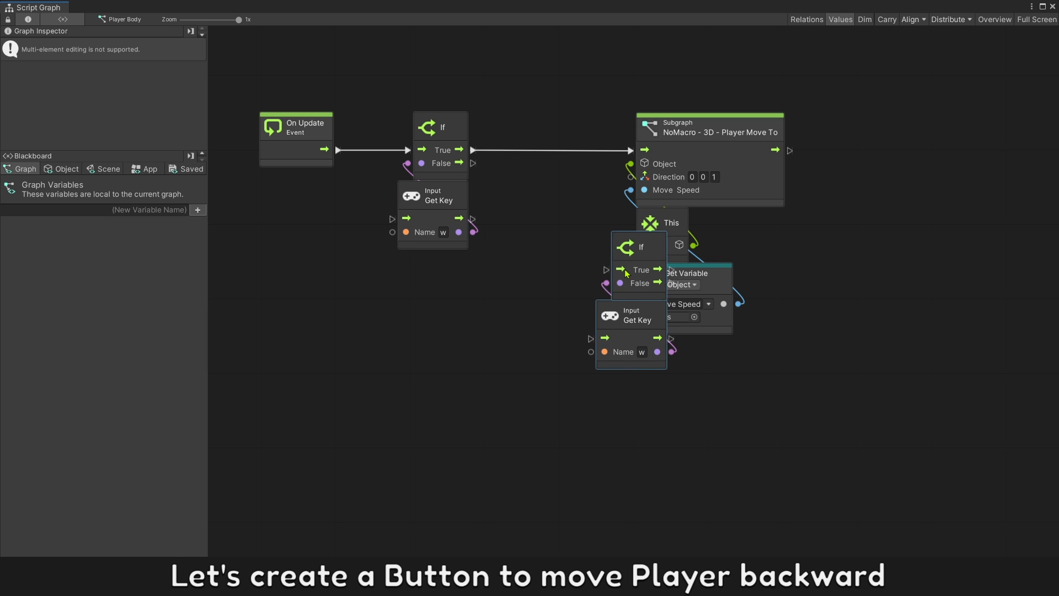
pyautogui.moveTo(635, 273); pyautogui.dragTo(437, 374)
pyautogui.click(496, 284)
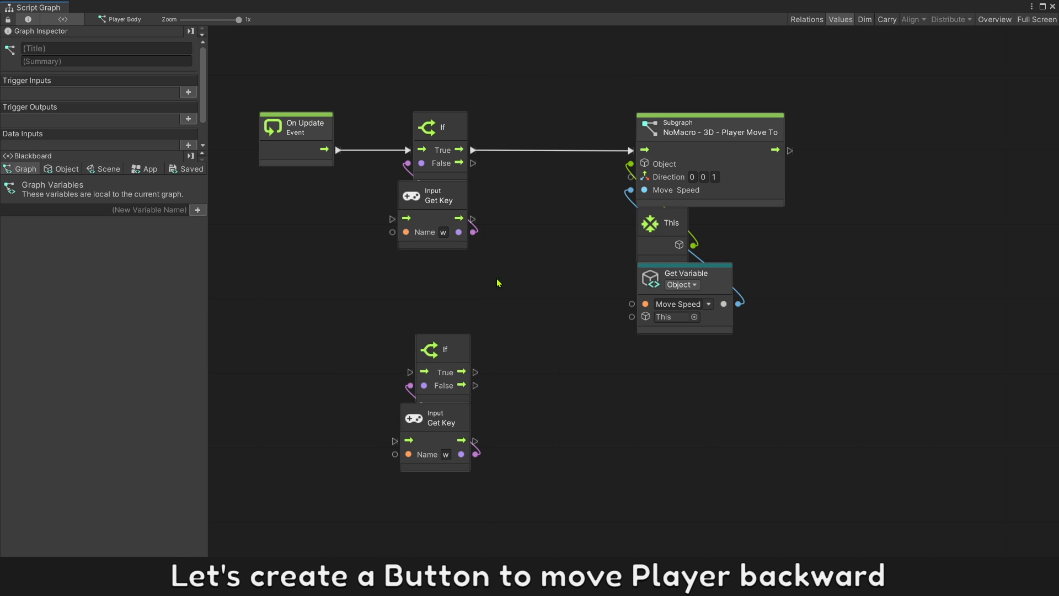
# Connect the first If's False output to the second If and set the copied Get Key's name to s
pyautogui.moveTo(472, 163); pyautogui.dragTo(410, 372)
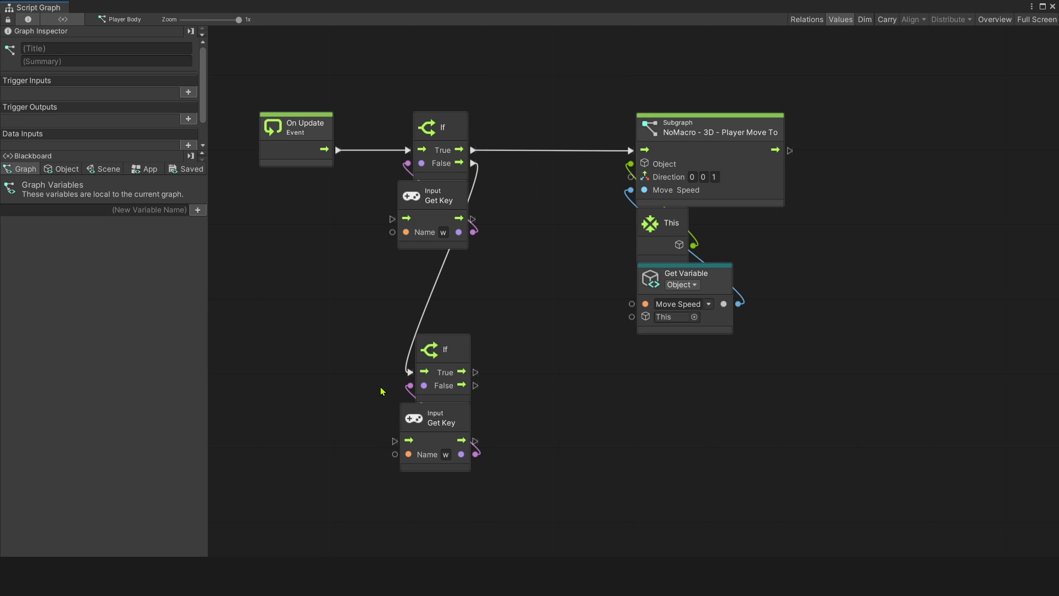
pyautogui.click(450, 455)
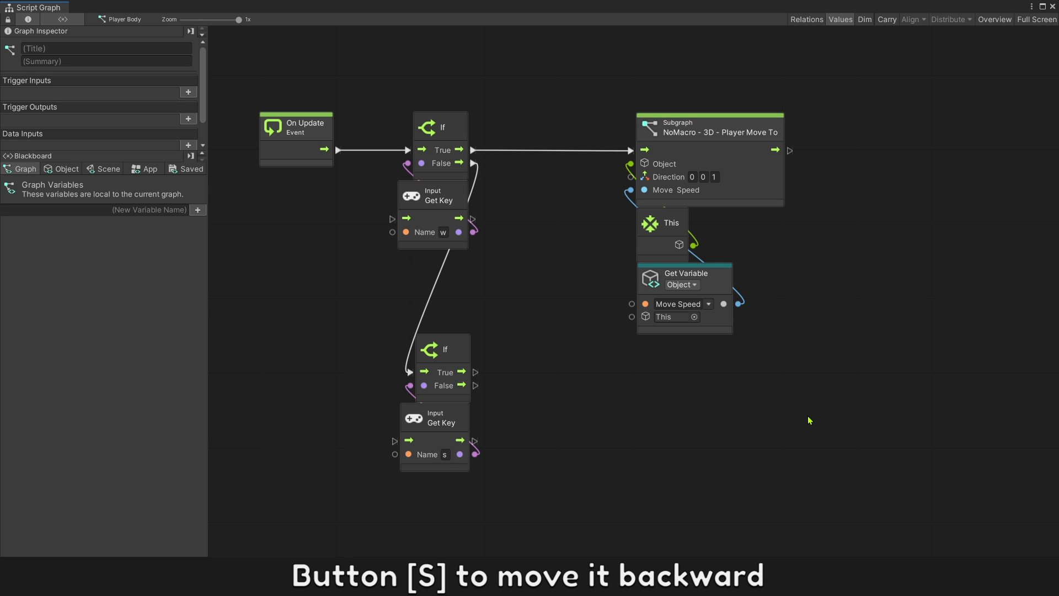
# Duplicate the Player Move To subgraph with its This and Move Speed nodes for the second If's True branch, using Direction 0, 0, -1
pyautogui.moveTo(809, 421); pyautogui.dragTo(667, 174)
pyautogui.hotkey('ctrl', 'd')
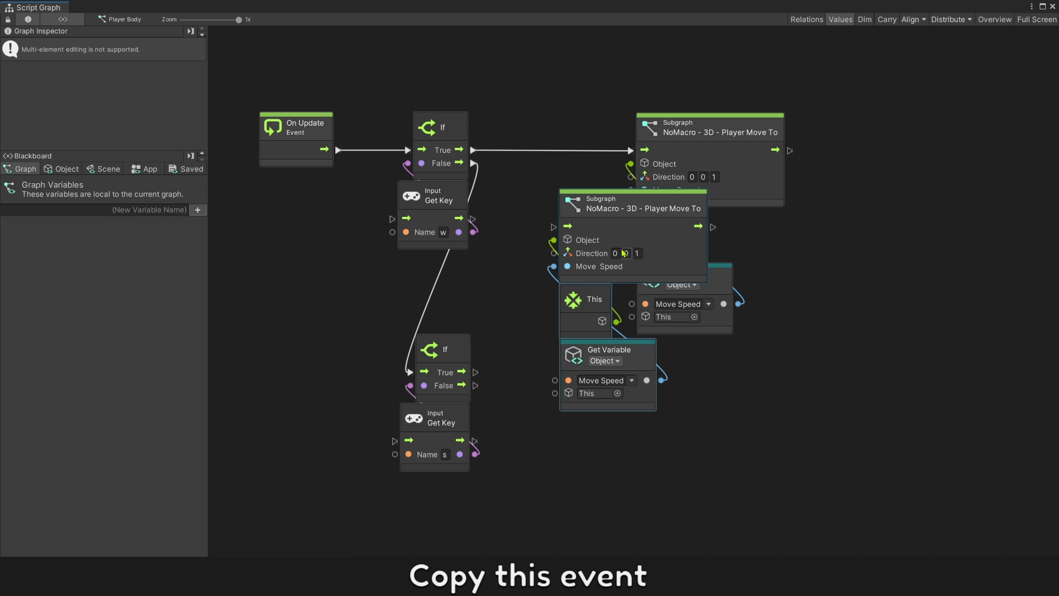
pyautogui.moveTo(623, 253); pyautogui.dragTo(834, 409)
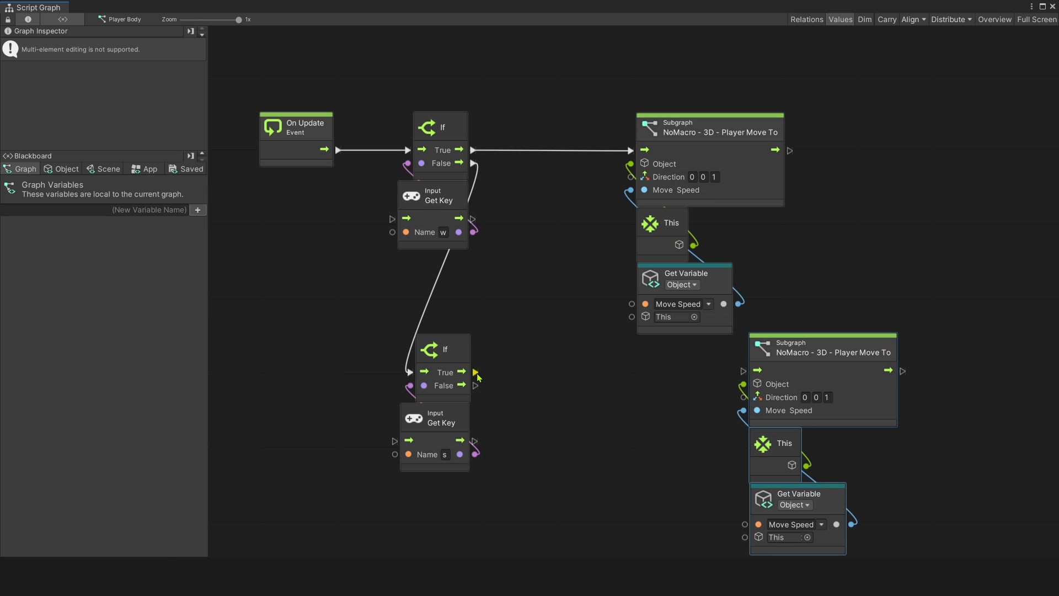
pyautogui.moveTo(477, 373); pyautogui.dragTo(745, 370)
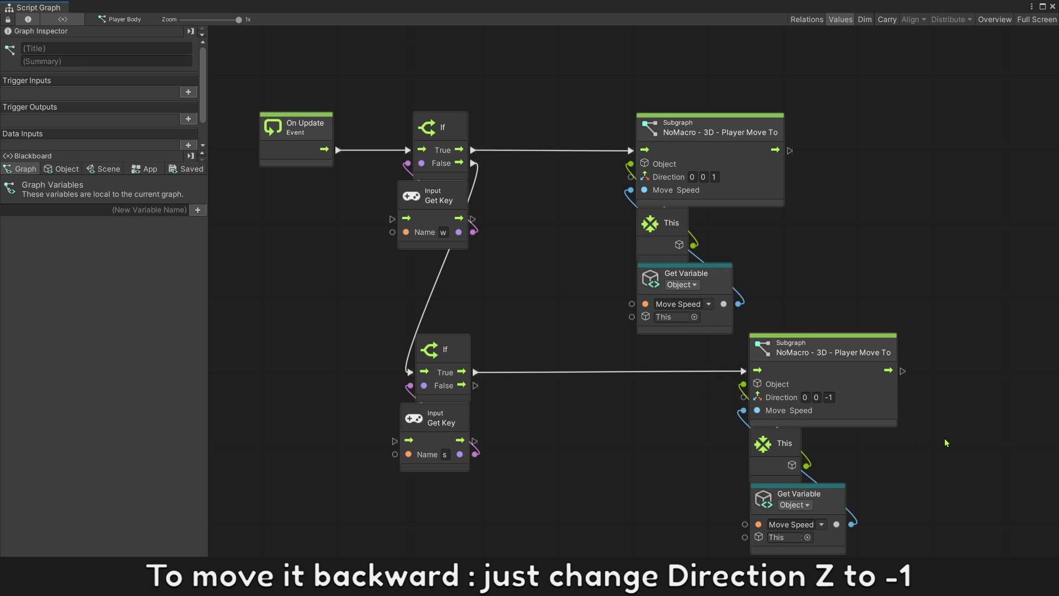
pyautogui.click(741, 180)
pyautogui.click(851, 389)
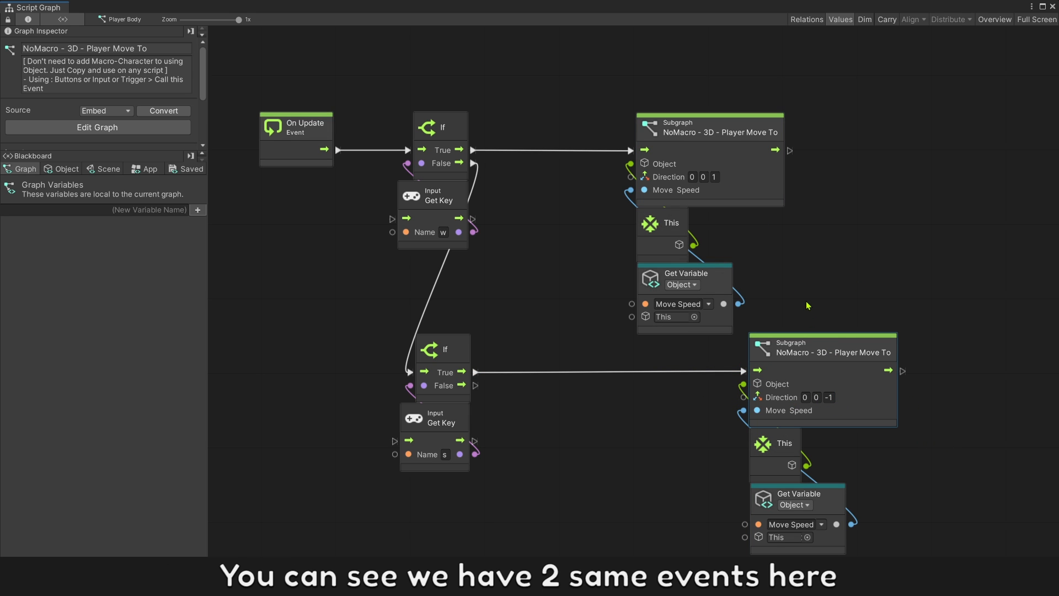
# Move the first Move To group farther from the first If and add a Set Flow Variable node in the gap
pyautogui.moveTo(848, 324); pyautogui.dragTo(789, 191)
pyautogui.click(591, 224)
pyautogui.rightClick(508, 181)
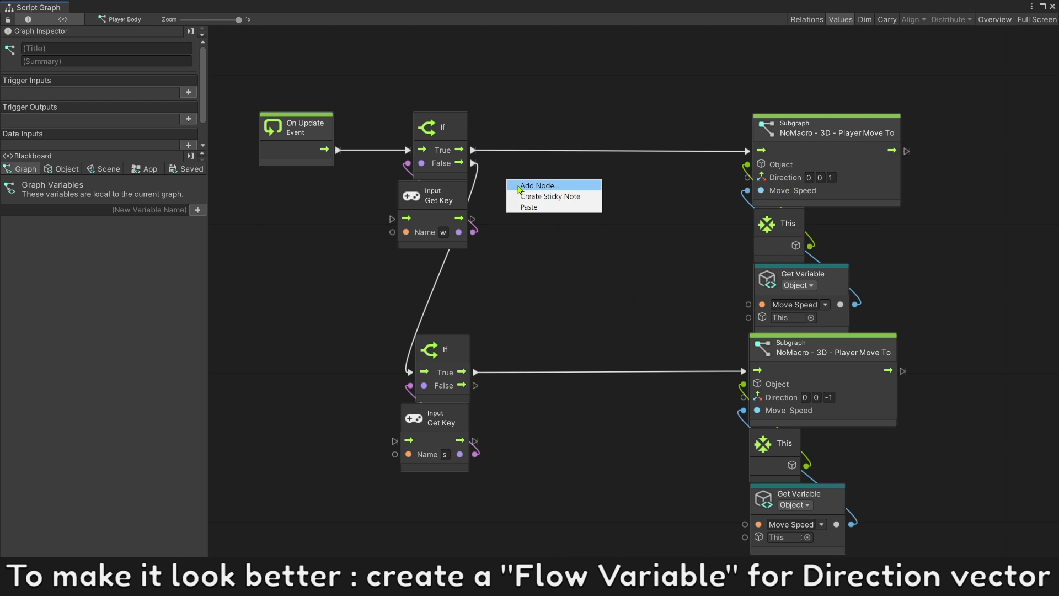
pyautogui.click(519, 187)
pyautogui.write('set var')
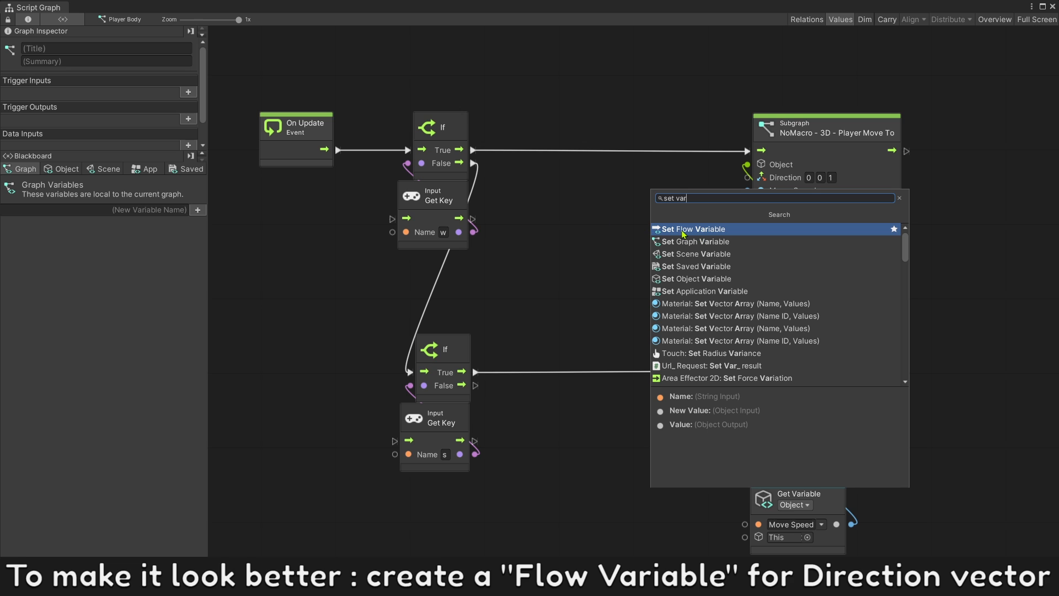
pyautogui.click(682, 229)
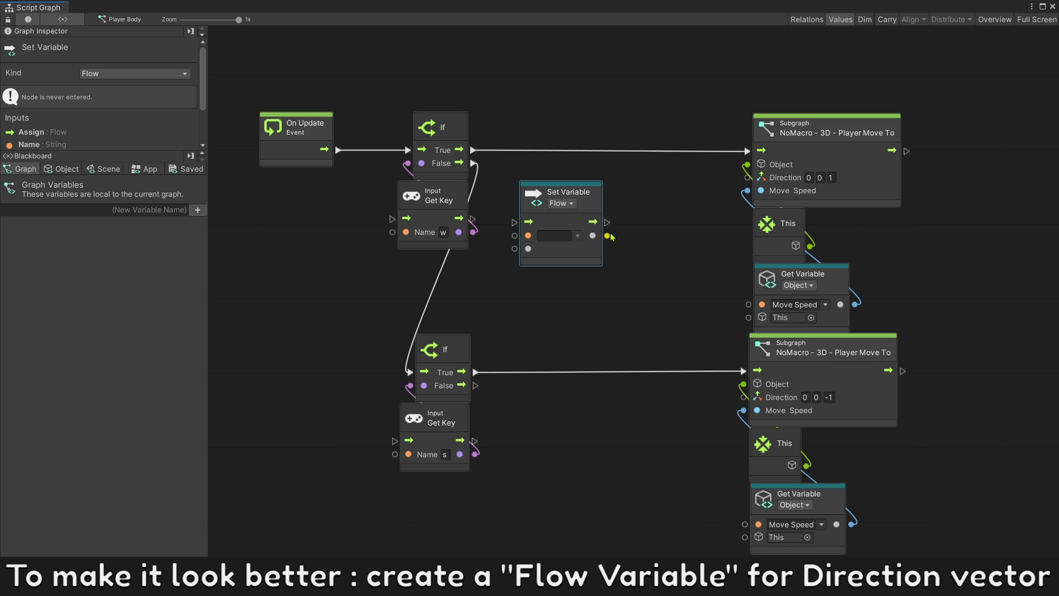
pyautogui.moveTo(571, 259); pyautogui.dragTo(570, 184)
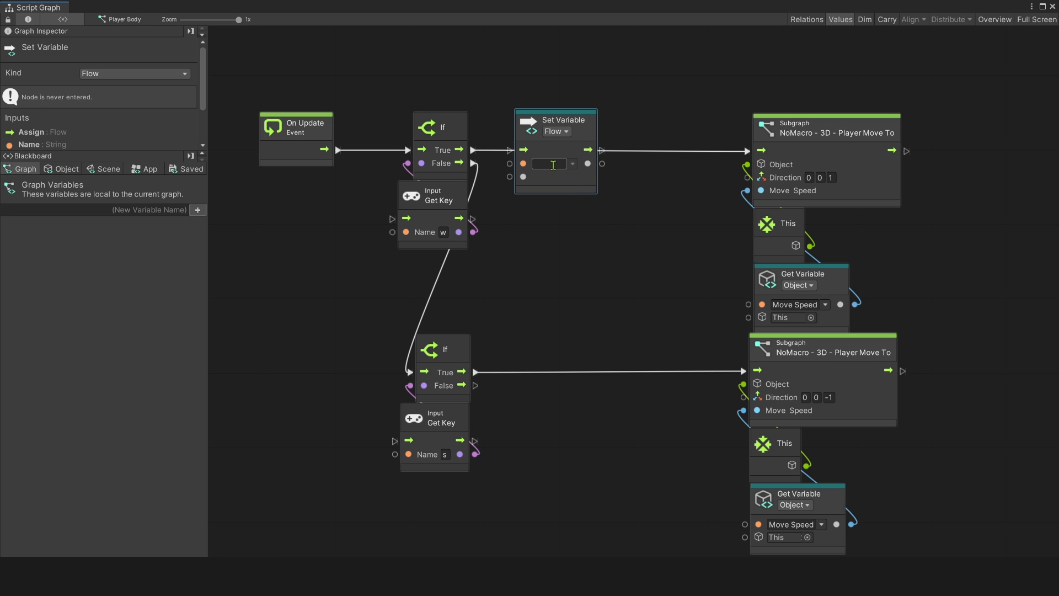
# Name the flow variable in the new Set Variable node Move Vector
pyautogui.write('Move Ve')
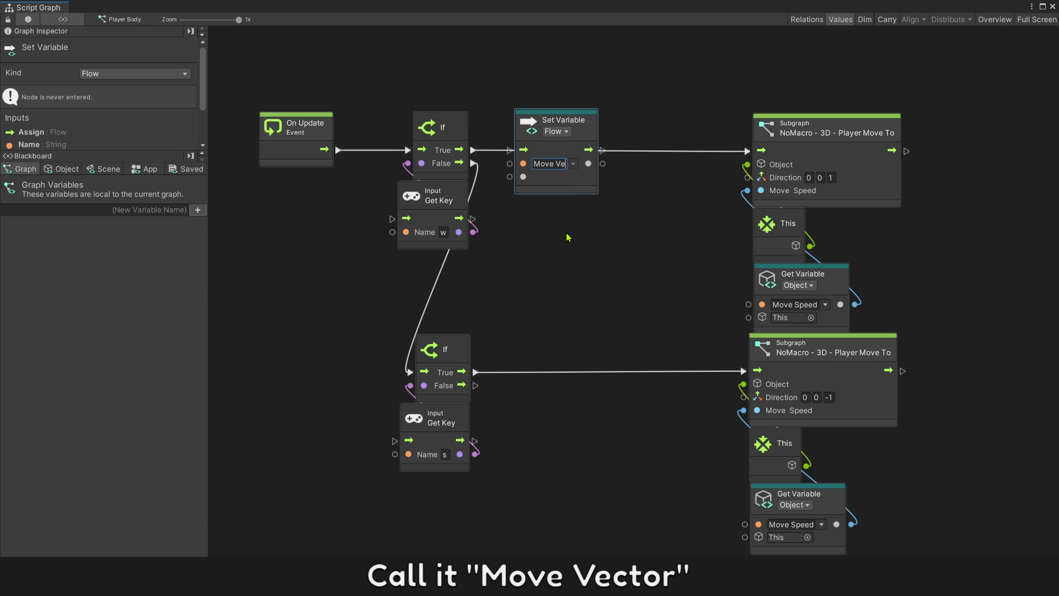
pyautogui.write('ctor')
pyautogui.click(567, 236)
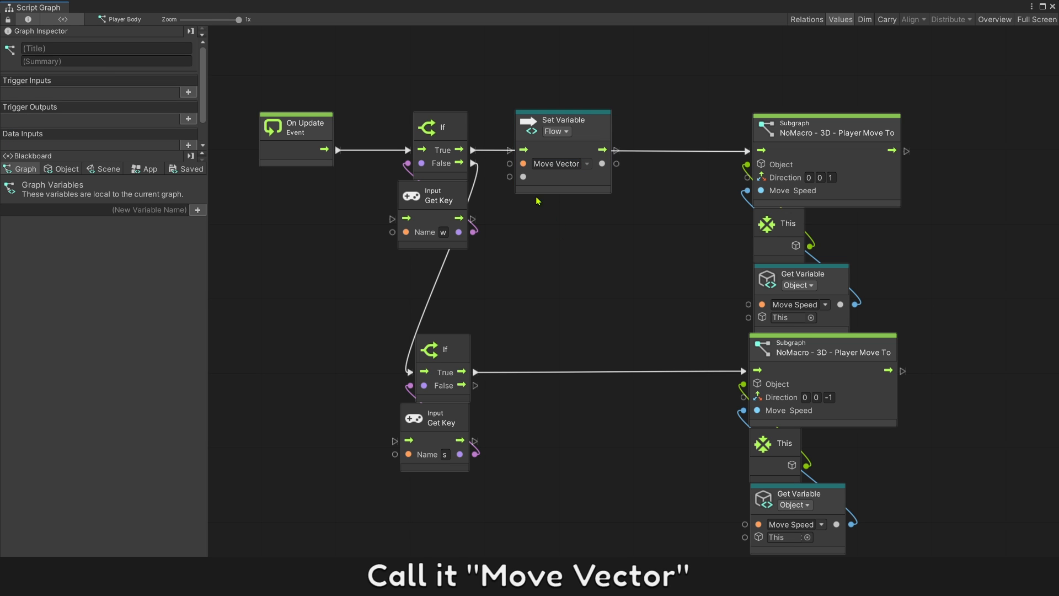
# Connect the first If's True output to the Set Variable node and feed it a Vector 3 literal of 0, 0, 1
pyautogui.rightClick(473, 150)
pyautogui.moveTo(474, 150); pyautogui.dragTo(560, 234)
pyautogui.click(573, 328)
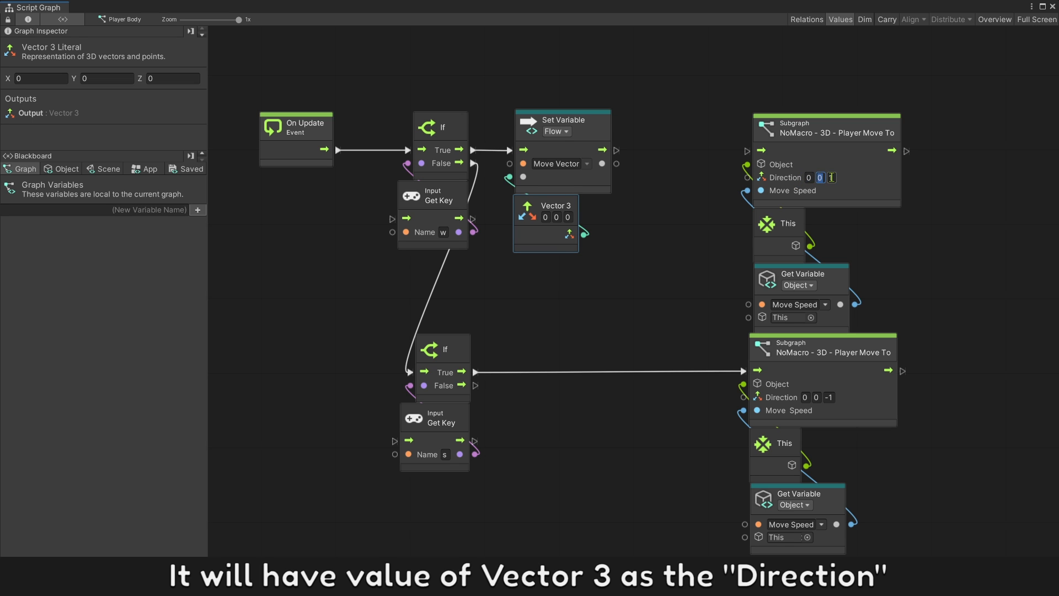
pyautogui.write('1')
pyautogui.click(602, 314)
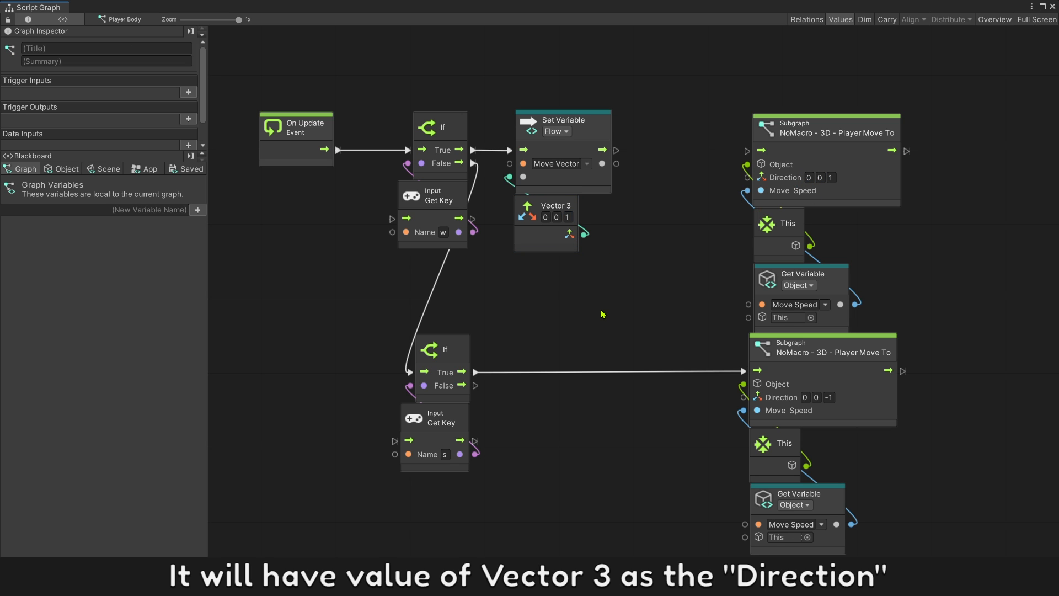
# Duplicate the Set Variable and Vector 3 nodes onto the second If's True output and set the copied vector to 0, 0, -1
pyautogui.moveTo(622, 300); pyautogui.dragTo(562, 192)
pyautogui.hotkey('ctrl', 'd')
pyautogui.moveTo(665, 303); pyautogui.dragTo(596, 406)
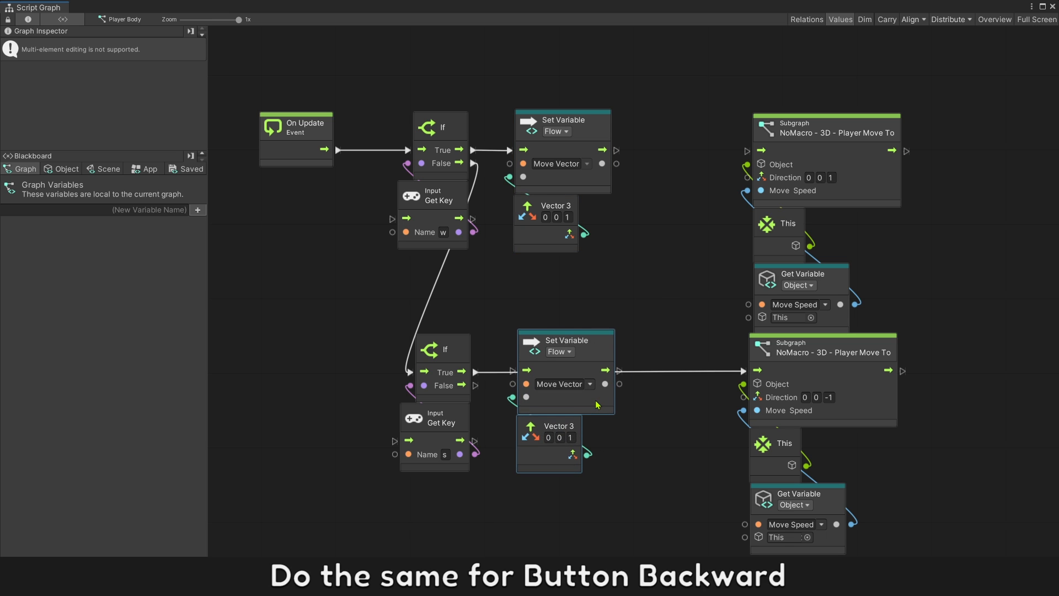
pyautogui.click(621, 436)
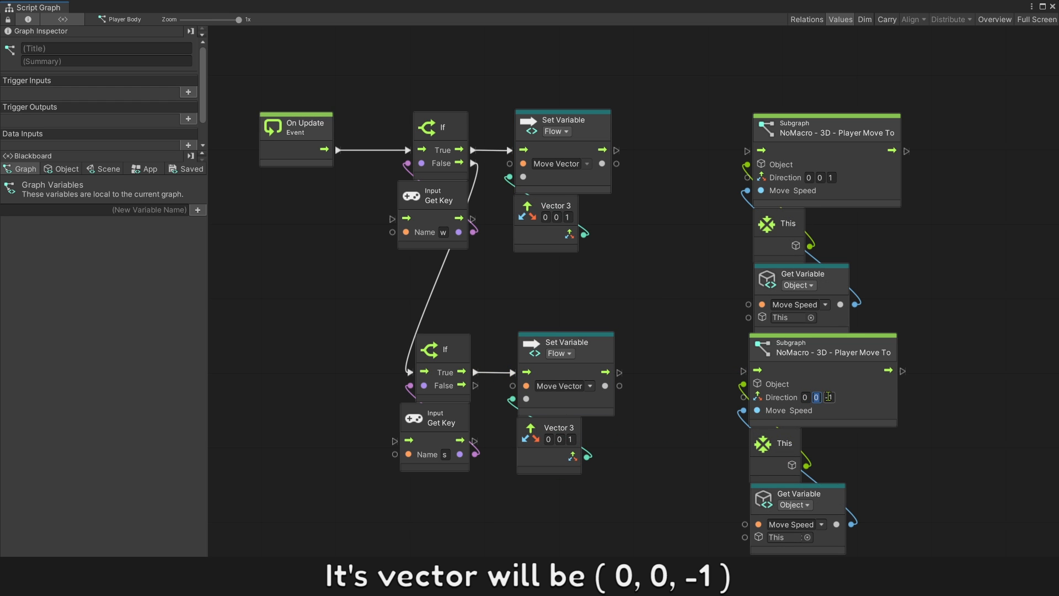
pyautogui.click(632, 441)
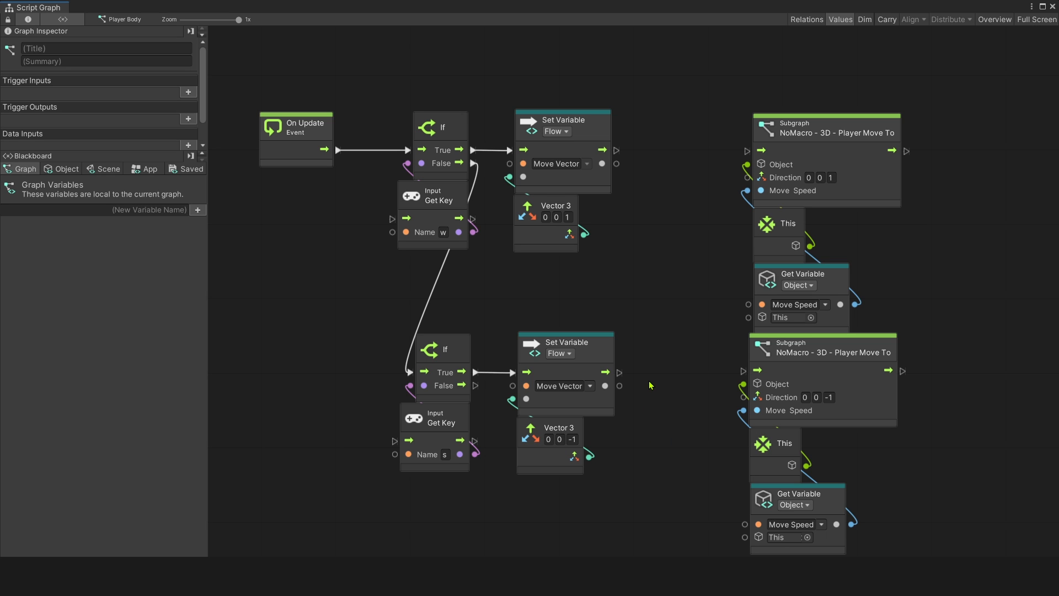
# Delete the second Move To group and connect both Set Variable nodes' flow outputs to the remaining Player Move To subgraph
pyautogui.moveTo(650, 384); pyautogui.dragTo(874, 523)
pyautogui.press('Delete')
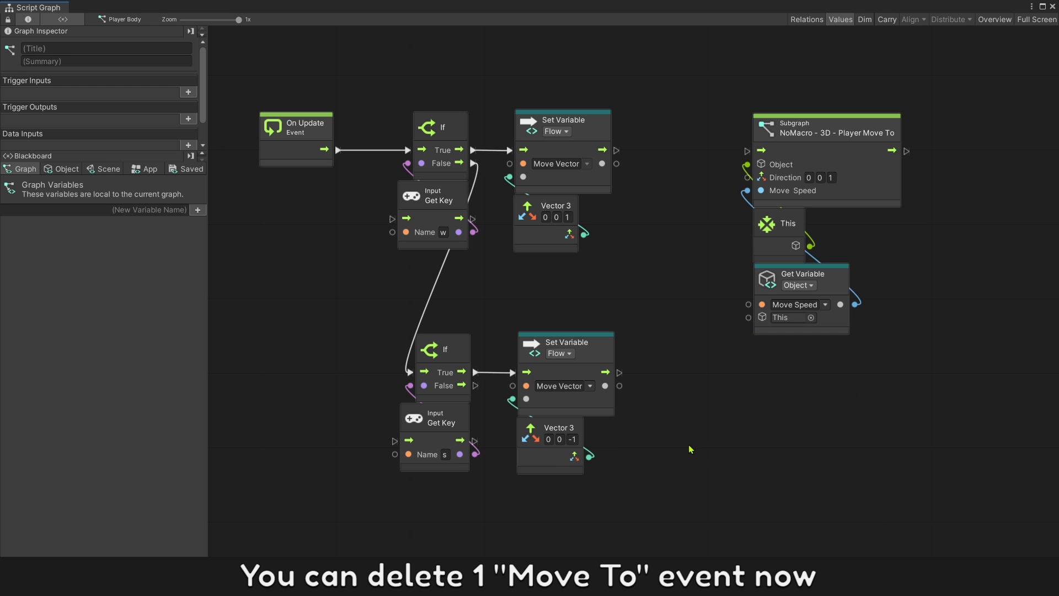
pyautogui.moveTo(616, 151); pyautogui.dragTo(747, 151)
pyautogui.moveTo(620, 372); pyautogui.dragTo(747, 151)
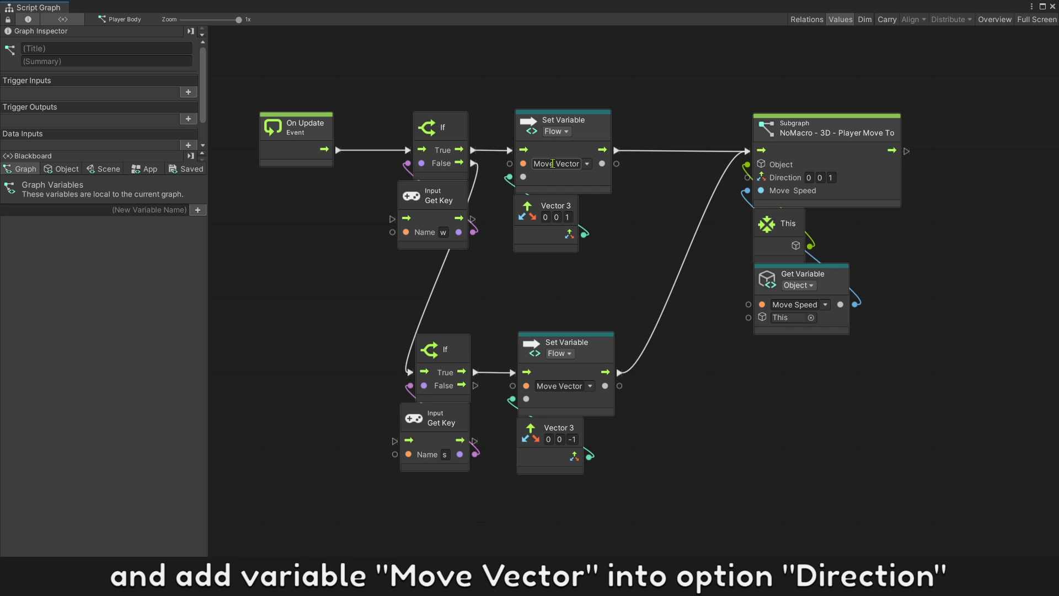
# Add a Get Flow Variable node for Move Vector, connect it to the subgraph's Direction input and place it below the Move Speed node
pyautogui.rightClick(677, 356)
pyautogui.write('get var')
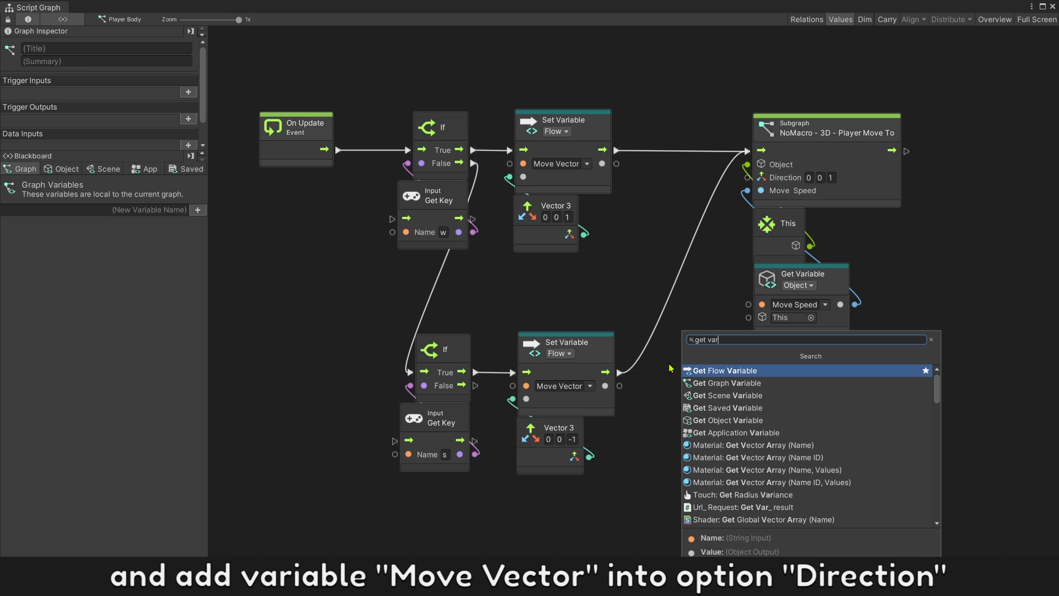
pyautogui.click(715, 370)
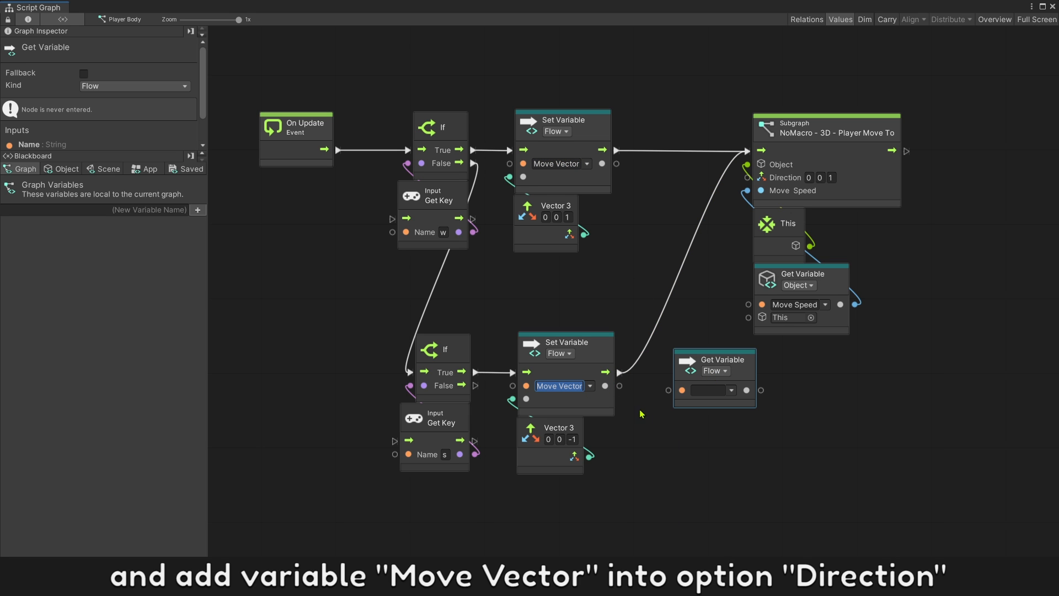
pyautogui.write('Move Vector')
pyautogui.click(781, 441)
pyautogui.moveTo(775, 390); pyautogui.dragTo(746, 178)
pyautogui.moveTo(744, 365); pyautogui.dragTo(824, 347)
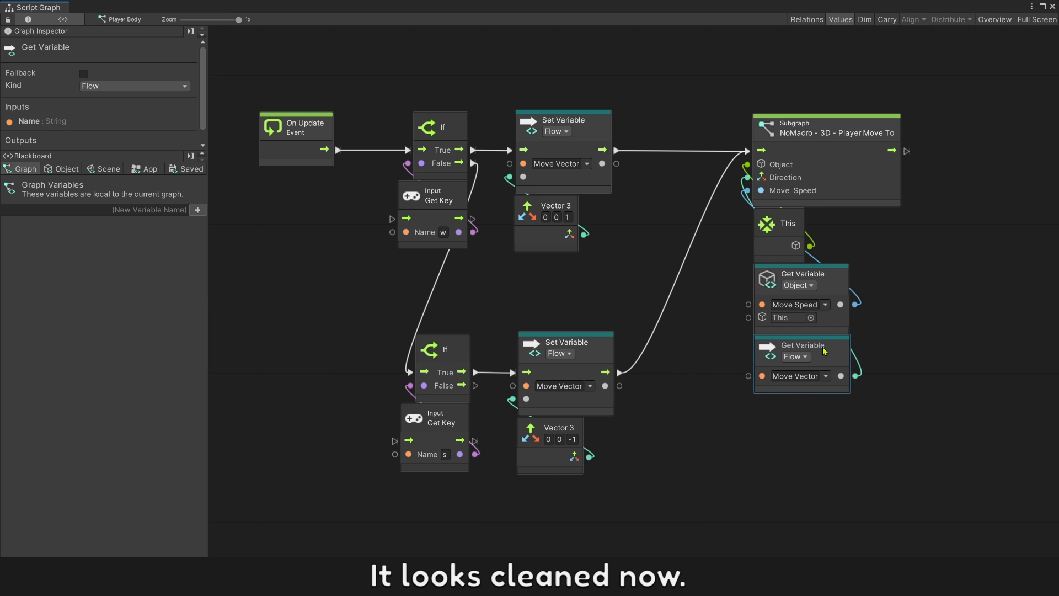
pyautogui.click(719, 418)
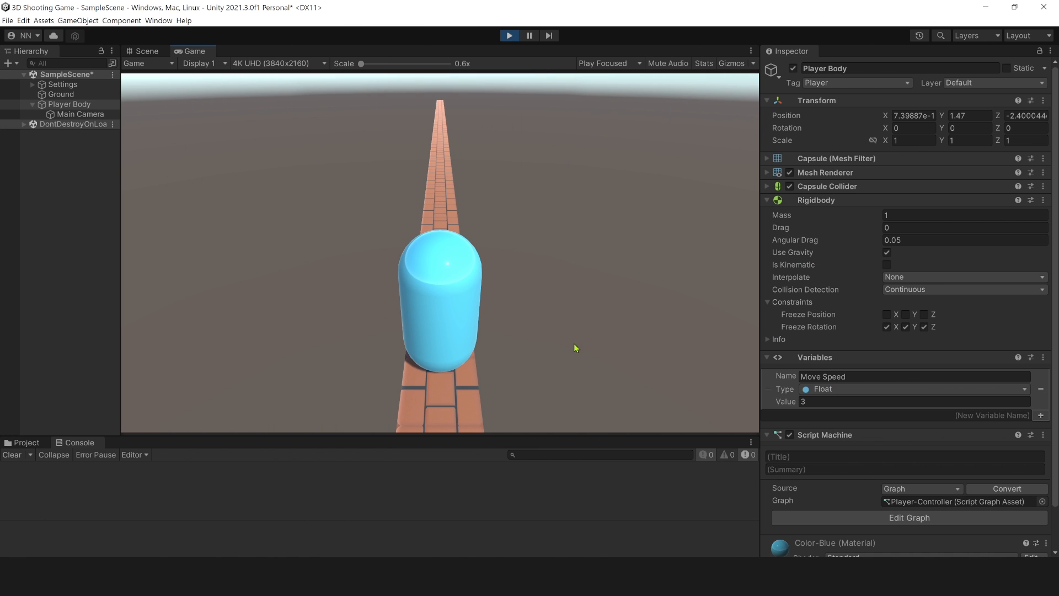
# Play-test the player's forward and backward movement with the W and S controls
pyautogui.press('w')
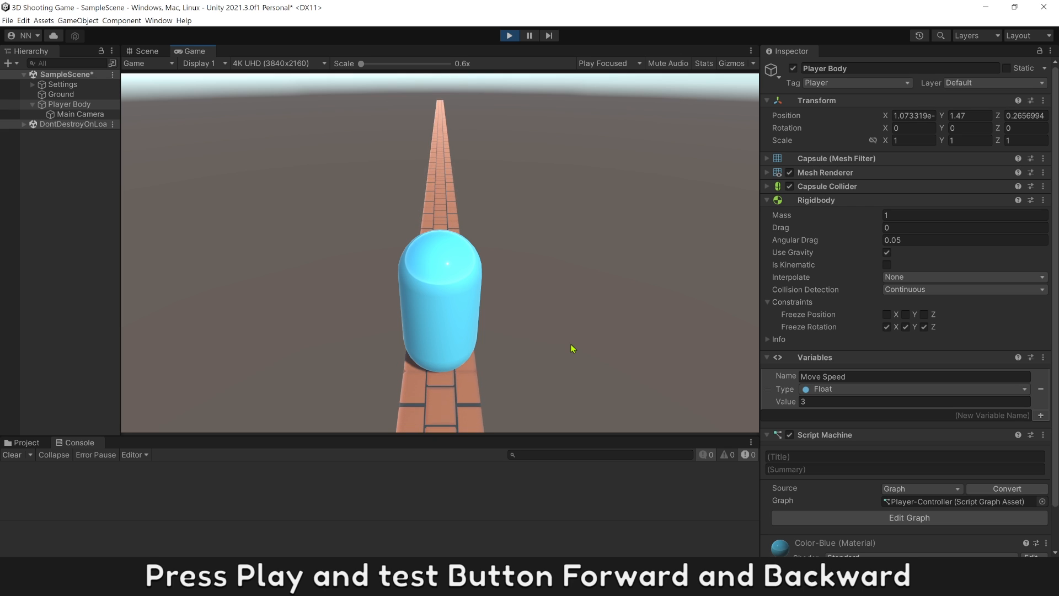
pyautogui.press('w')
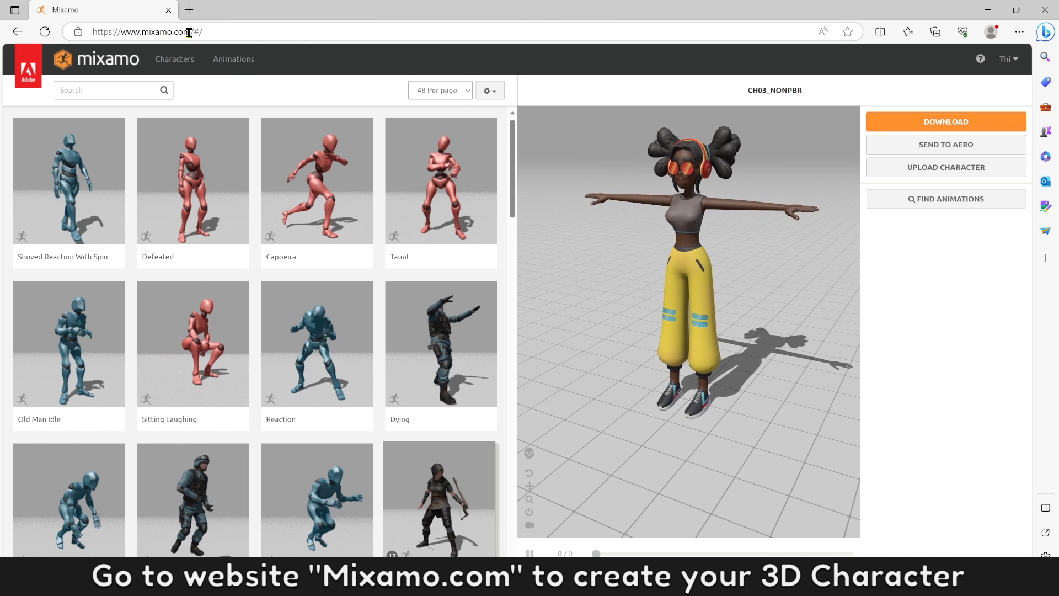
# Switch to the Mixamo website in the browser and show its Characters library
pyautogui.moveTo(191, 32); pyautogui.dragTo(120, 33)
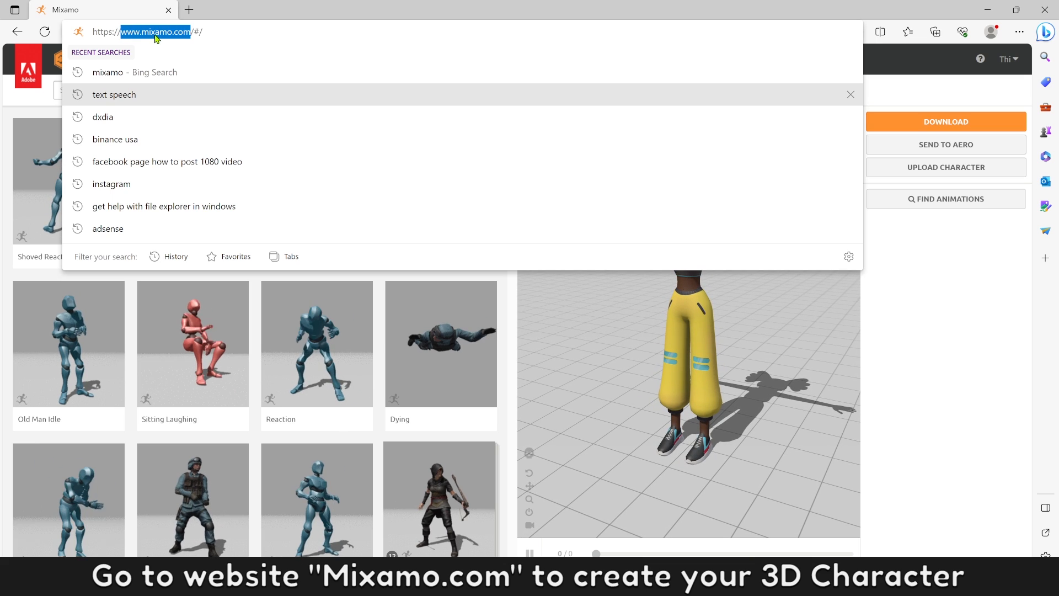
pyautogui.click(20, 101)
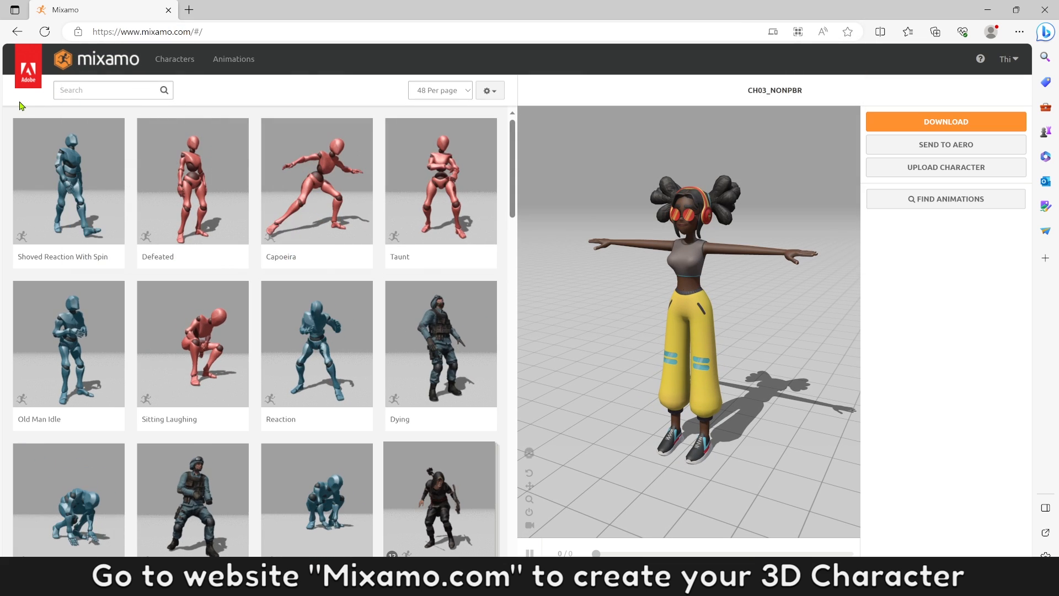
pyautogui.click(172, 62)
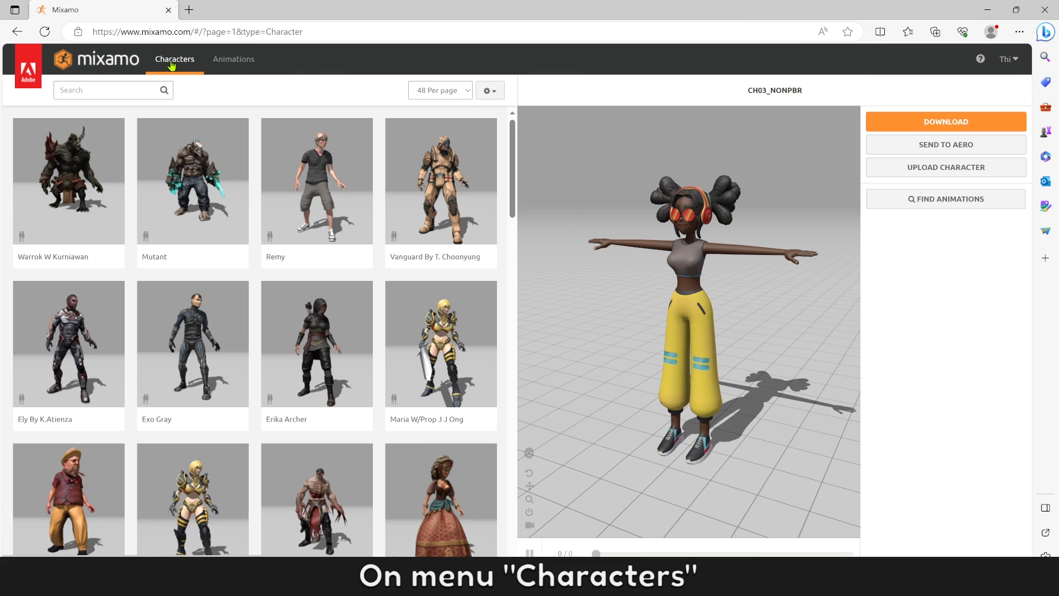
# Load the Swat character from the library as the current character, and view the dialog for uploading a custom character
pyautogui.scroll(-10, 255, 433)
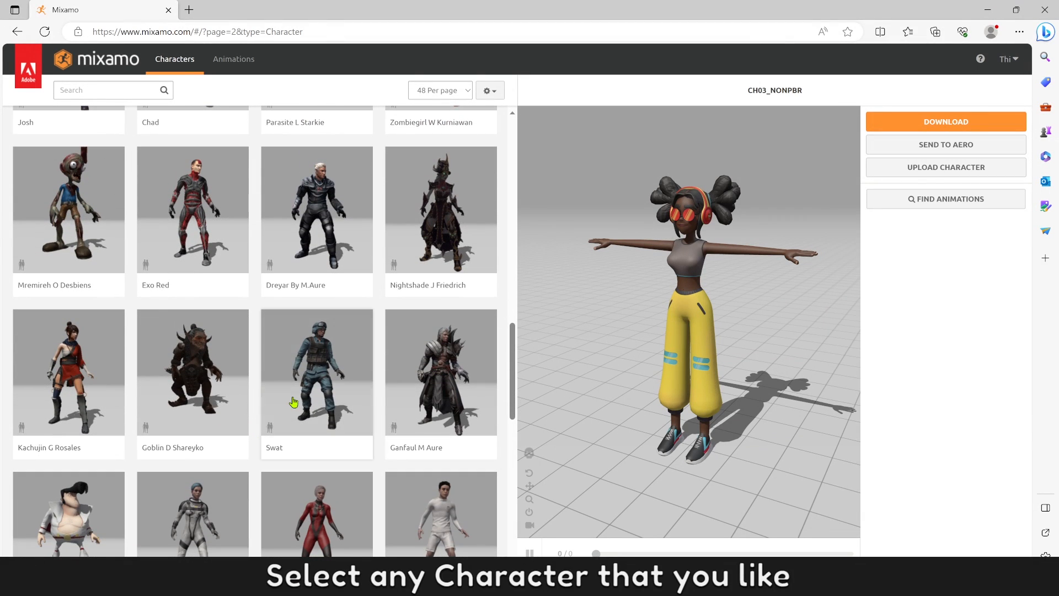
pyautogui.click(294, 402)
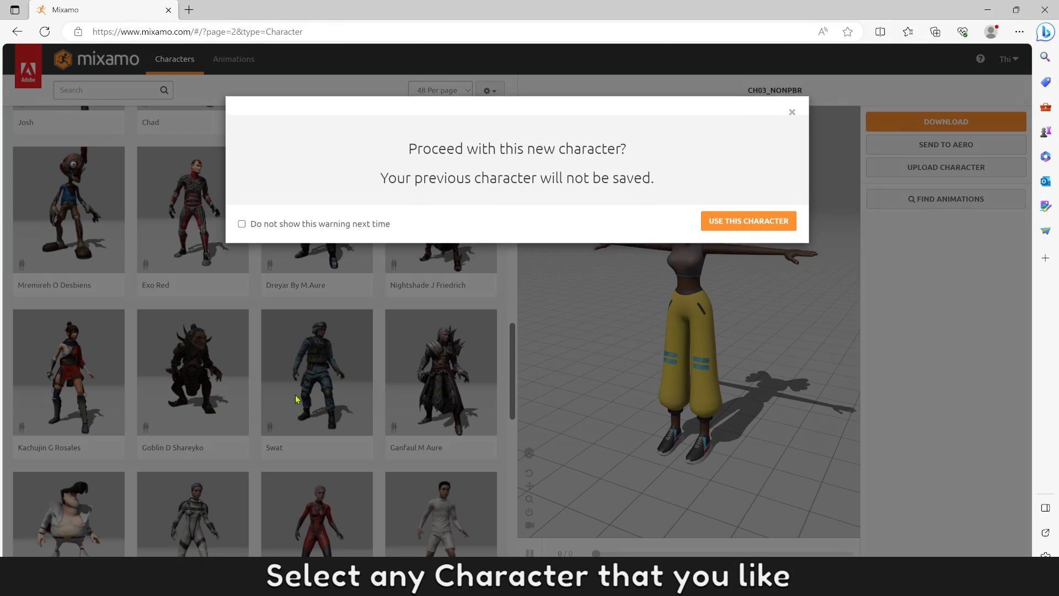
pyautogui.click(742, 233)
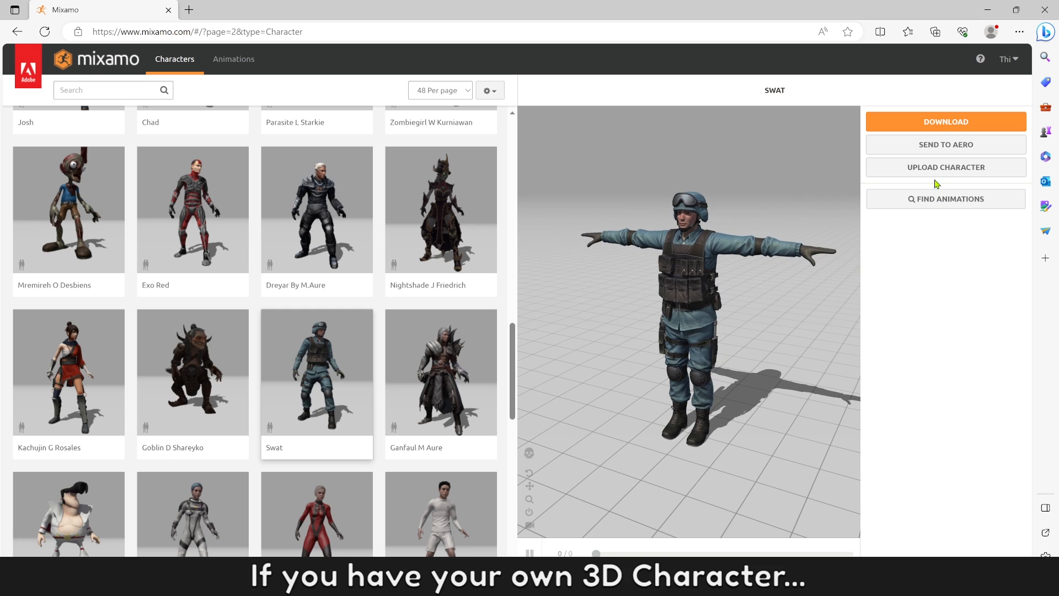
pyautogui.click(899, 175)
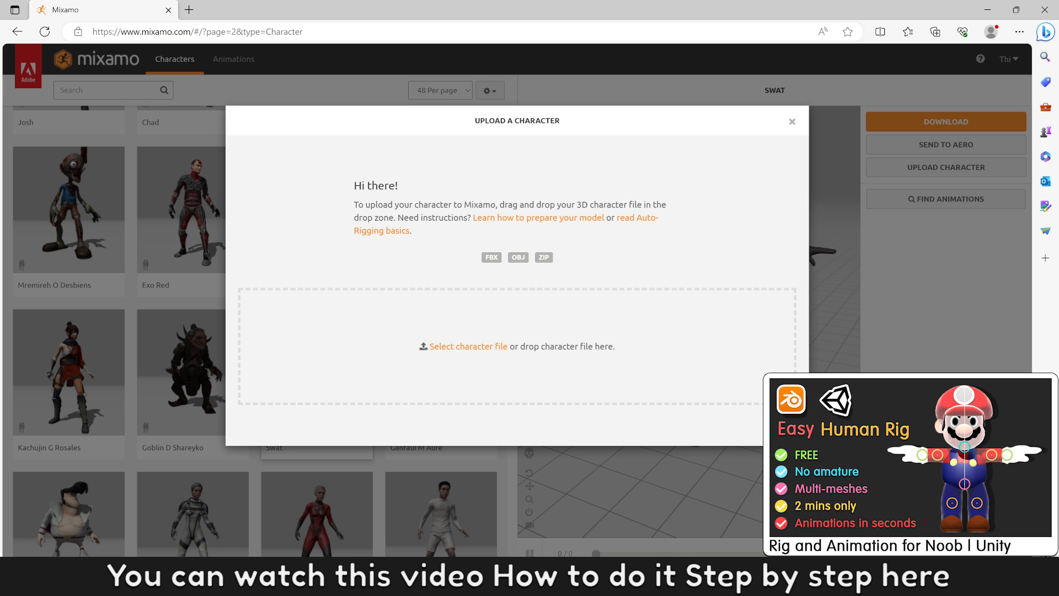
pyautogui.click(796, 127)
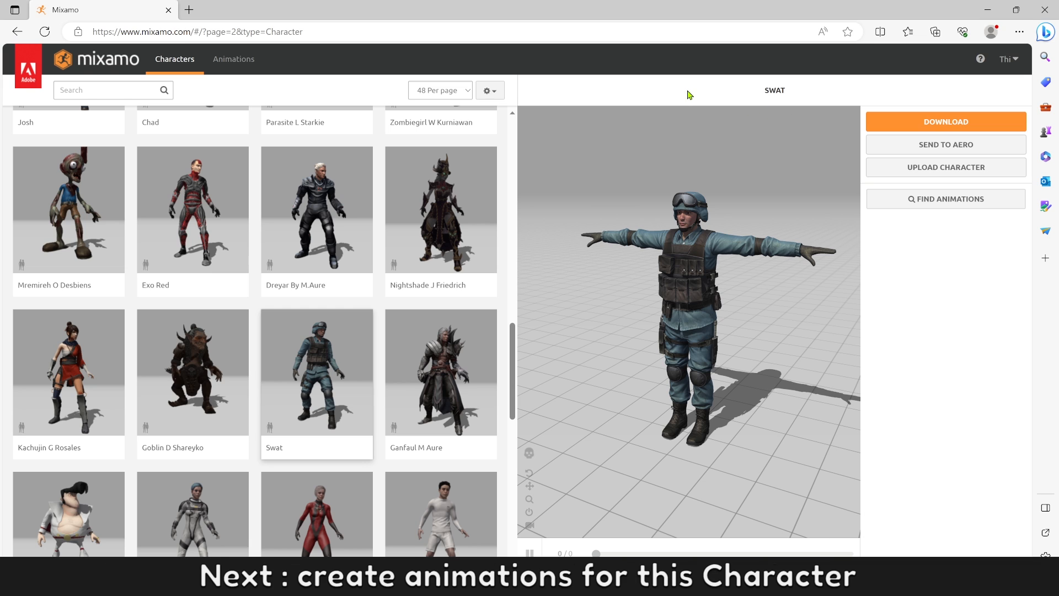
# Show the Animations library and search it for "Idle"
pyautogui.click(232, 64)
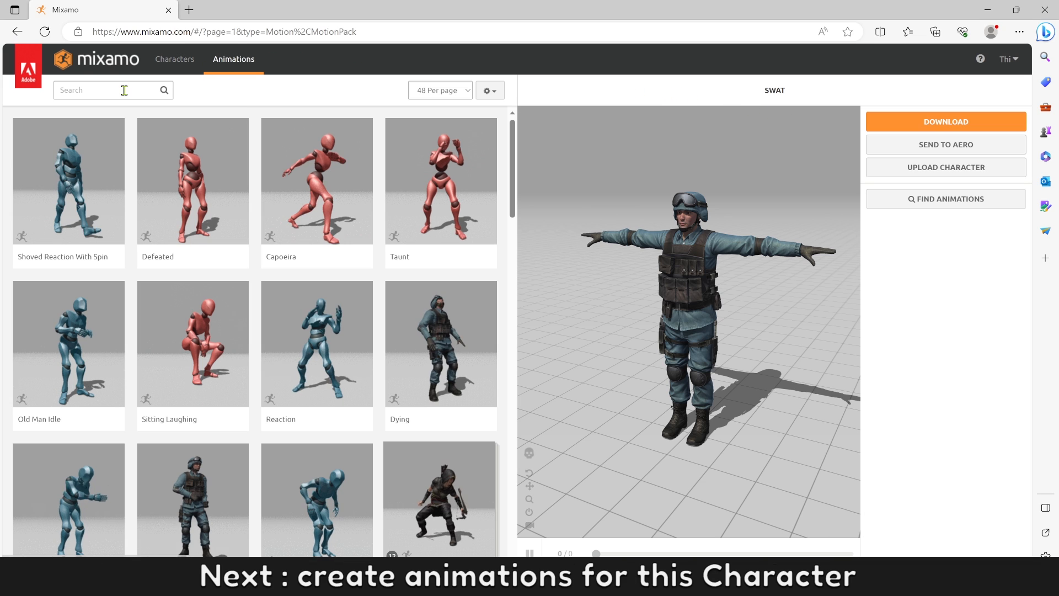
pyautogui.click(123, 90)
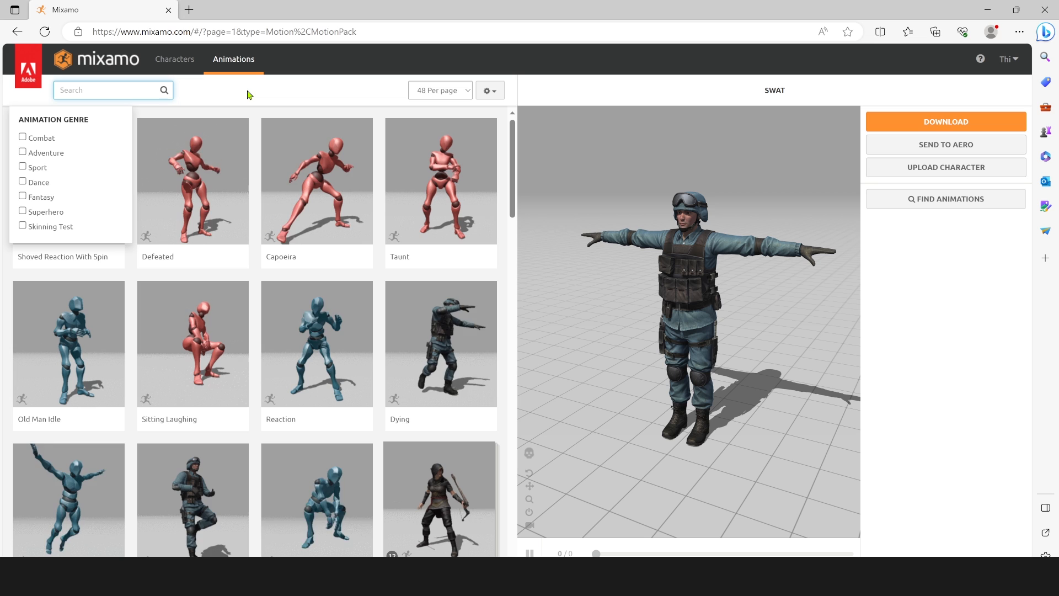
pyautogui.write('Idle')
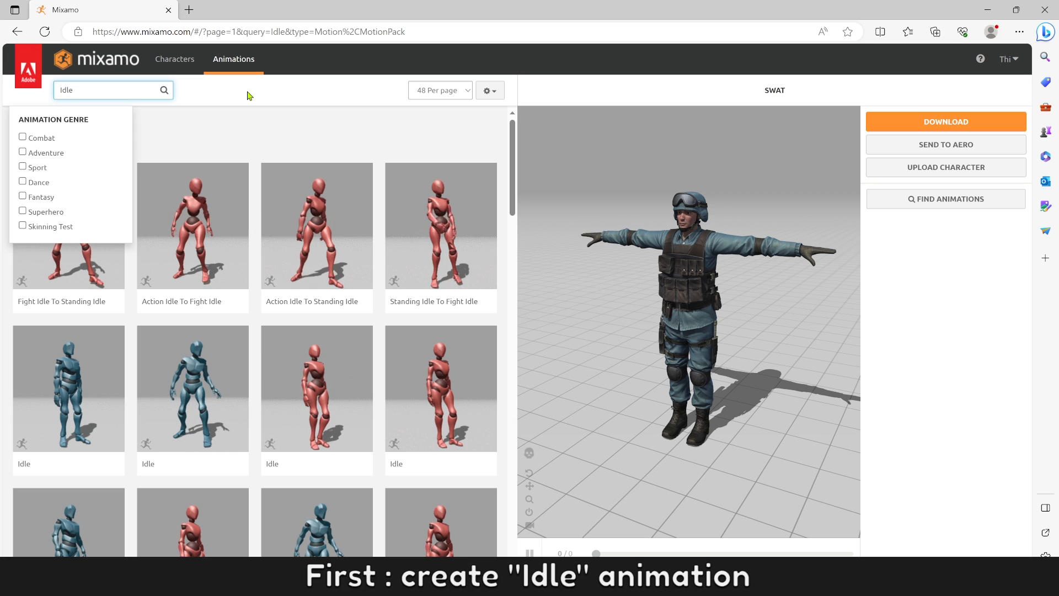
pyautogui.click(247, 92)
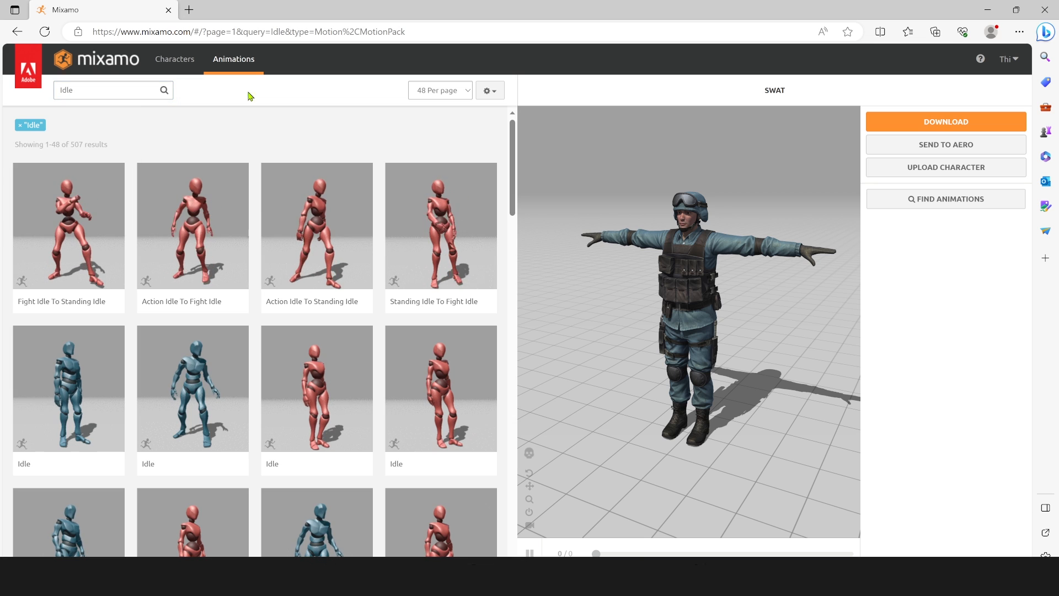
# Refine the animation search to "Idle Rifle" and apply the fourth Rifle Idle animation to the Swat character
pyautogui.click(98, 90)
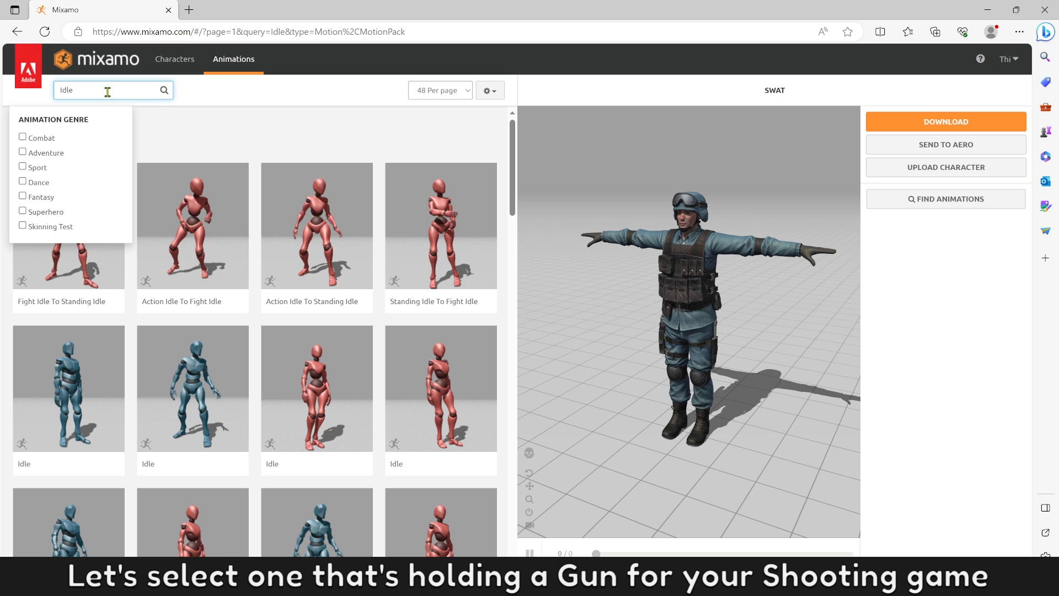
pyautogui.write('Rifle')
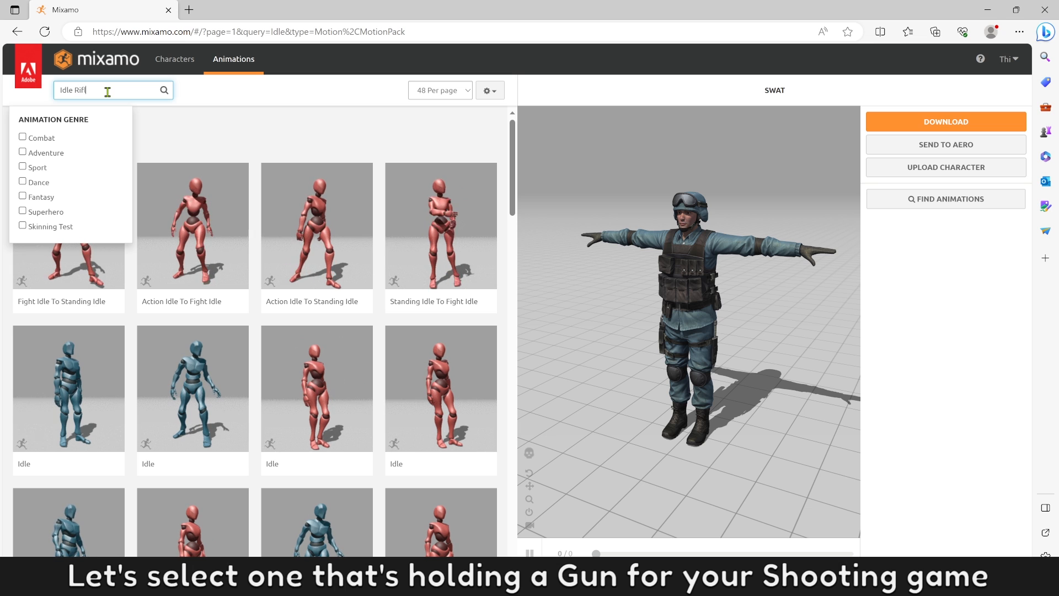
pyautogui.click(270, 135)
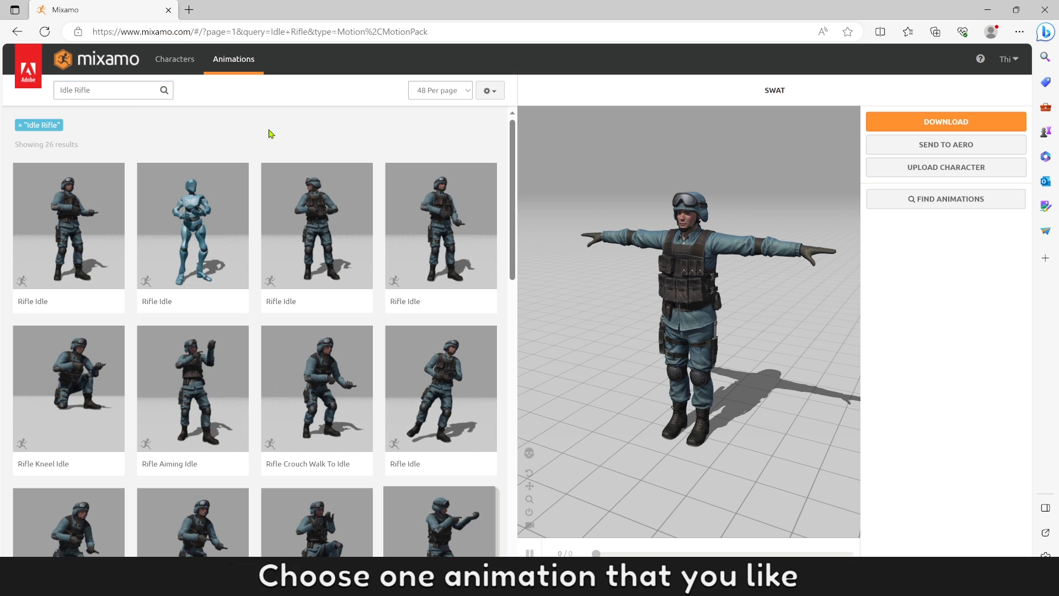
pyautogui.click(421, 265)
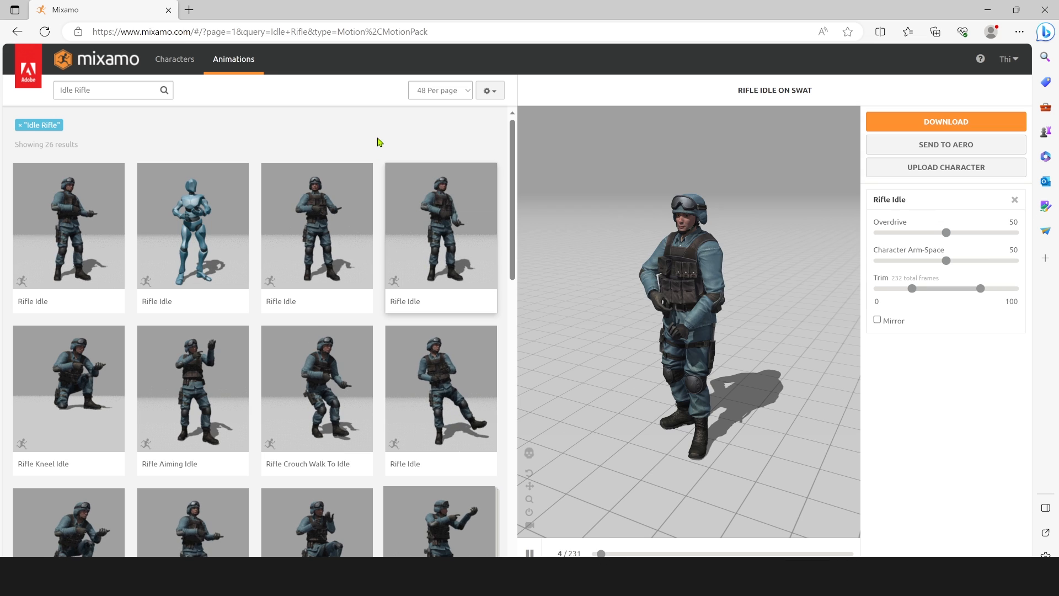
# Download the Rifle Idle animation in FBX for Unity(.fbx) format at 60 frames per second, With Skin
pyautogui.click(941, 122)
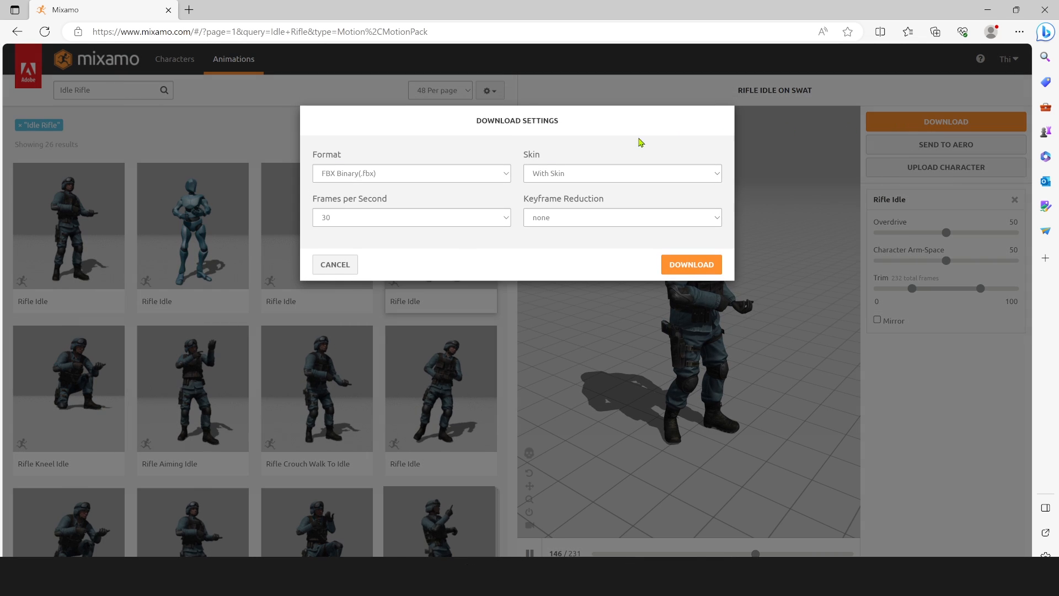
pyautogui.click(428, 174)
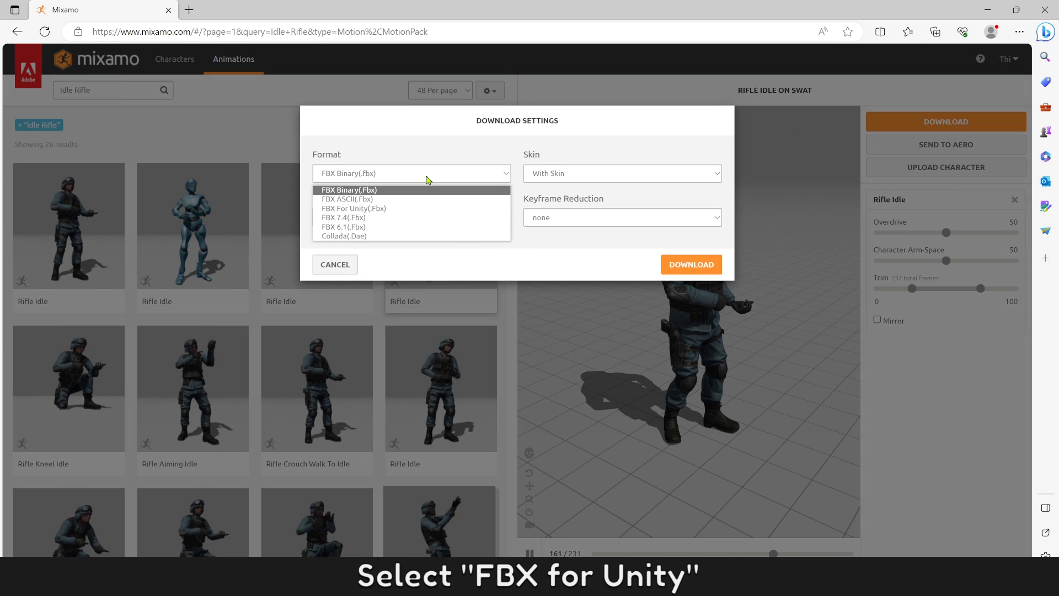
pyautogui.click(366, 208)
pyautogui.click(371, 220)
pyautogui.click(366, 249)
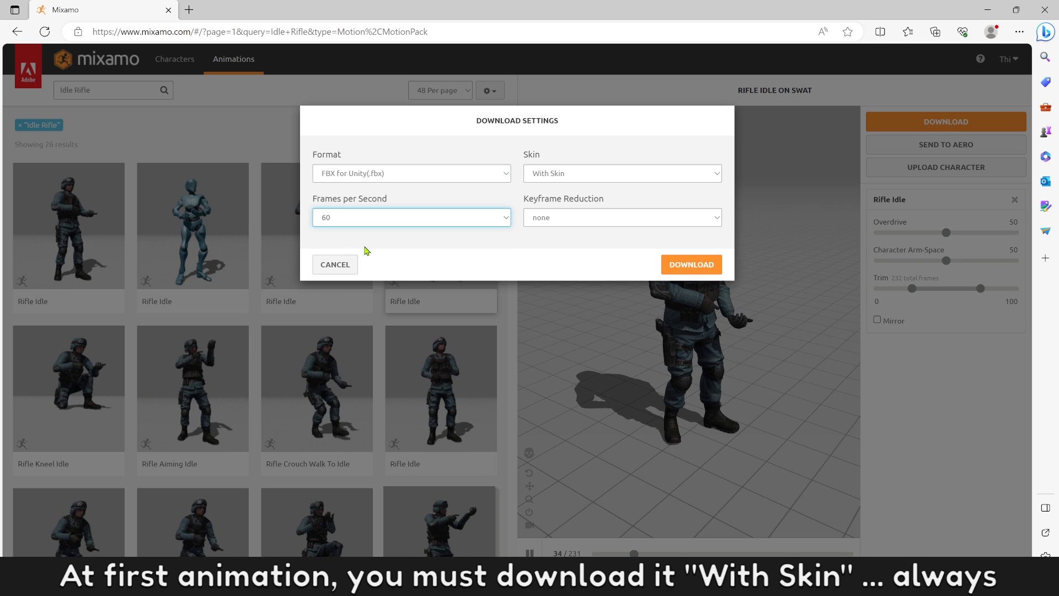
pyautogui.click(564, 176)
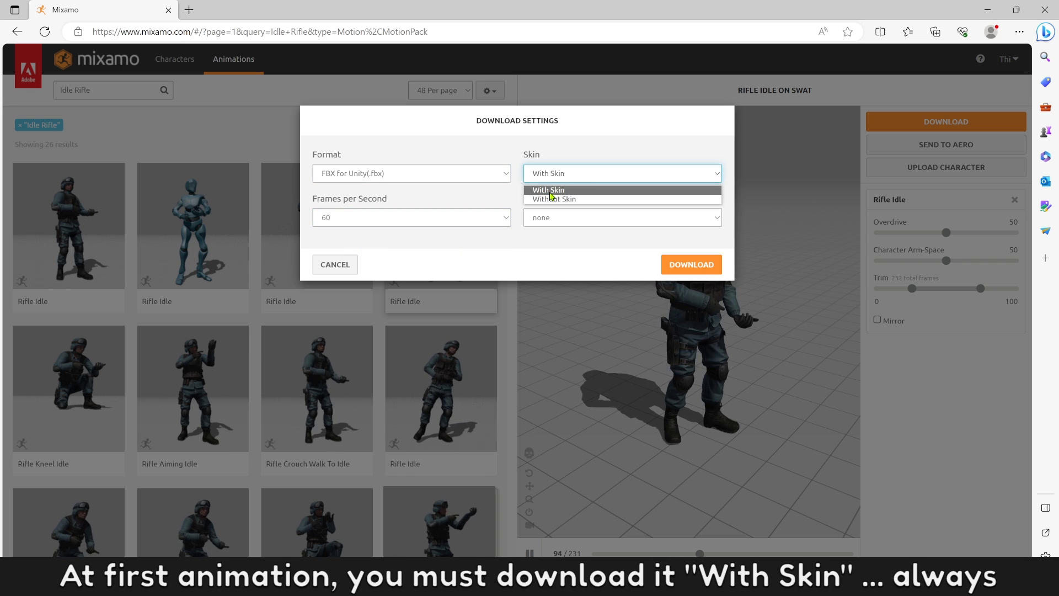
pyautogui.click(550, 191)
pyautogui.click(691, 265)
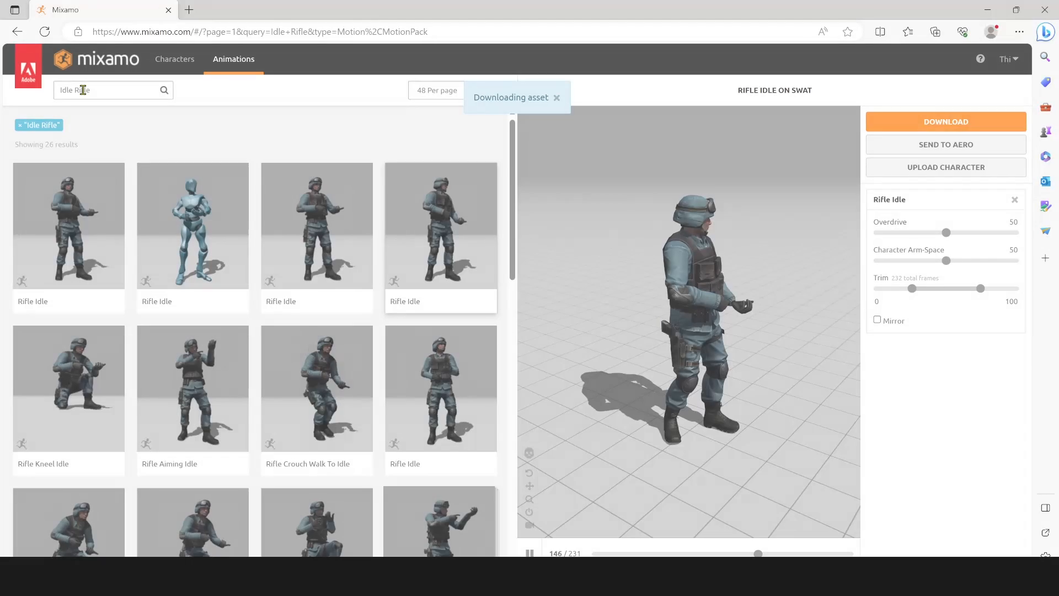
# Search the animations for "Walk Rifle" and apply Rifle Walk to the Swat character with In Place enabled
pyautogui.click(73, 91)
pyautogui.doubleClick(68, 90)
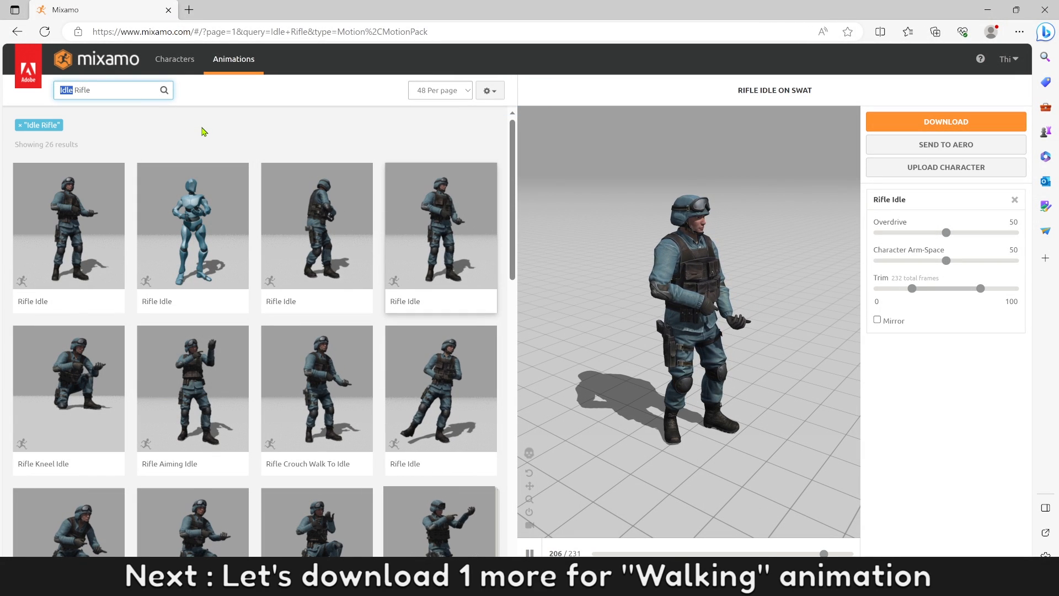
pyautogui.press('Return')
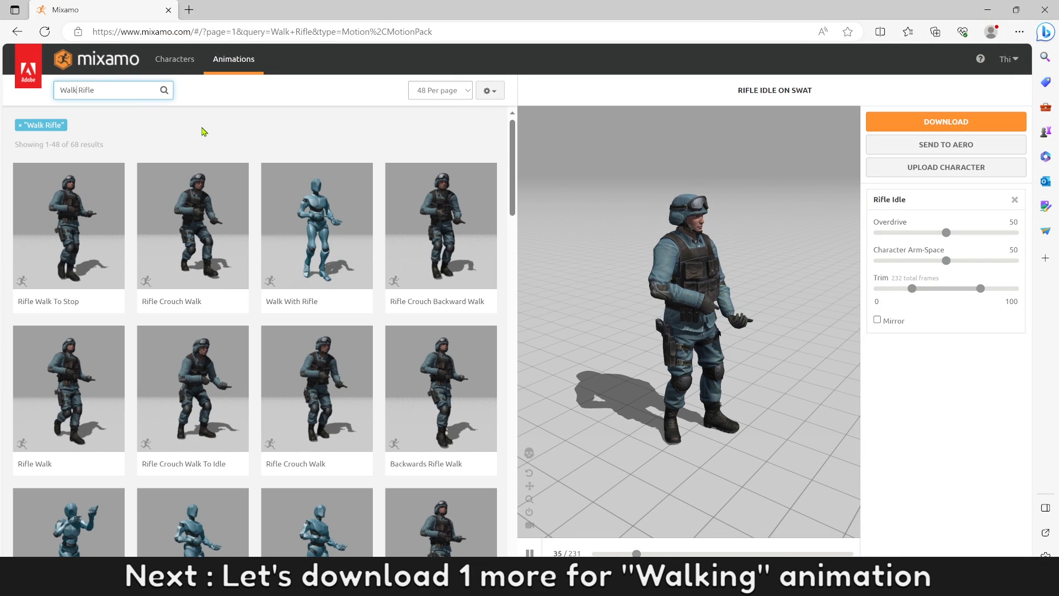
pyautogui.click(86, 403)
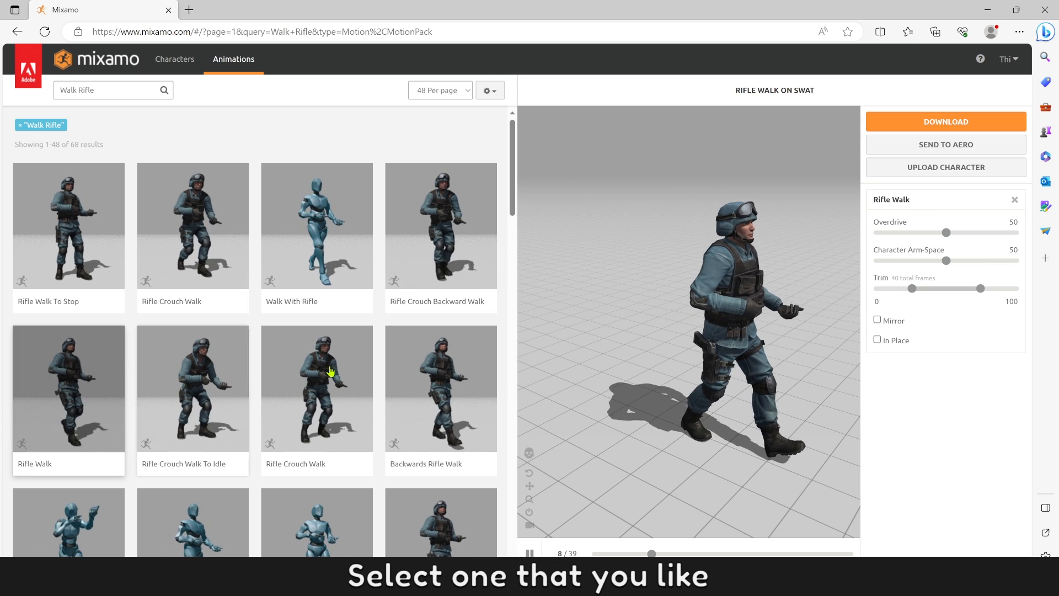
pyautogui.click(877, 340)
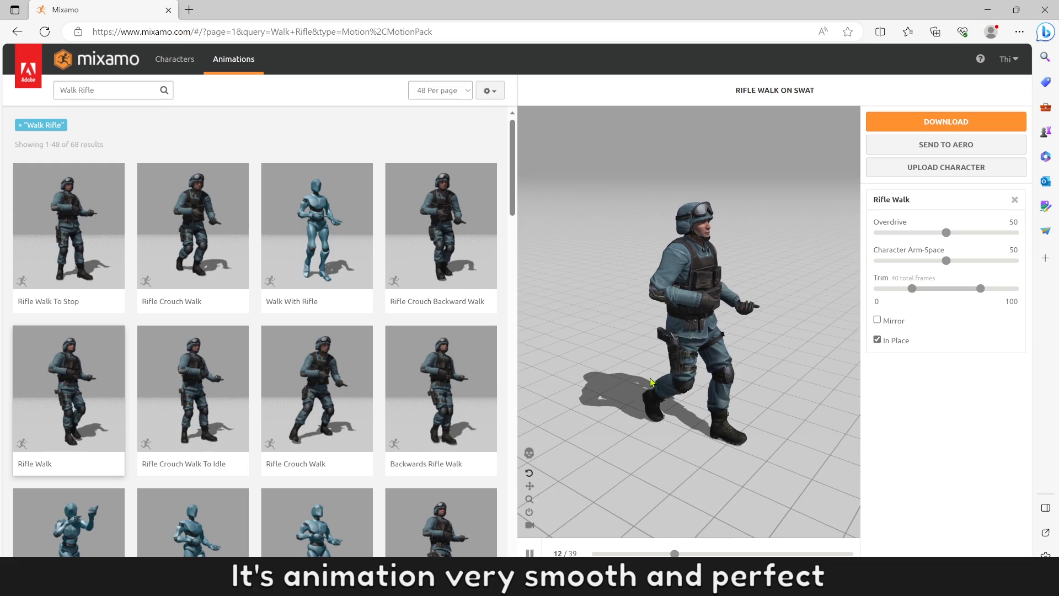
pyautogui.moveTo(650, 378); pyautogui.dragTo(722, 379)
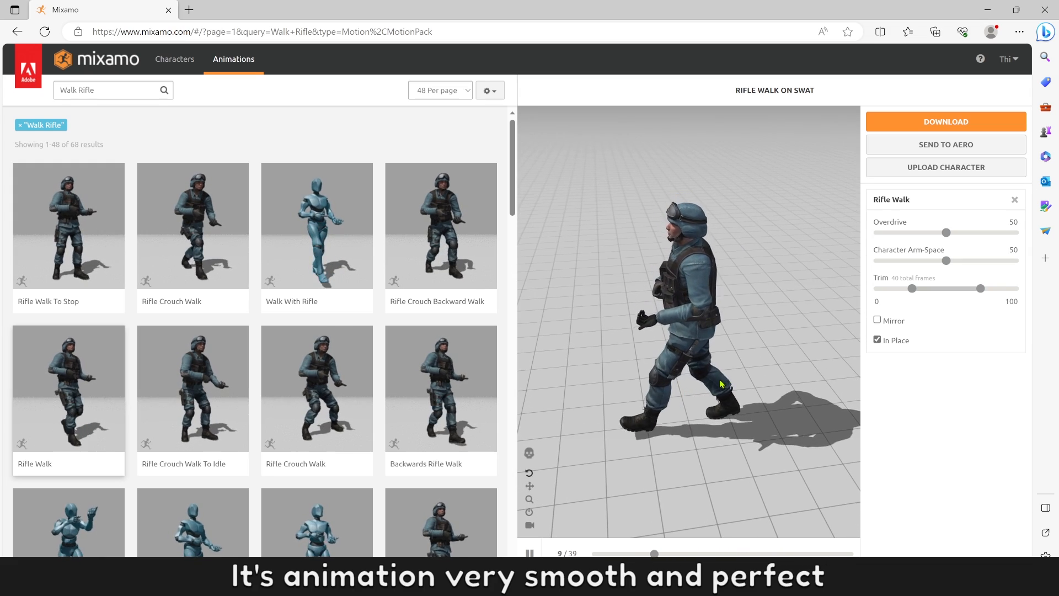
# Download the Rifle Walk animation in FBX for Unity(.fbx) format, Without Skin
pyautogui.click(905, 122)
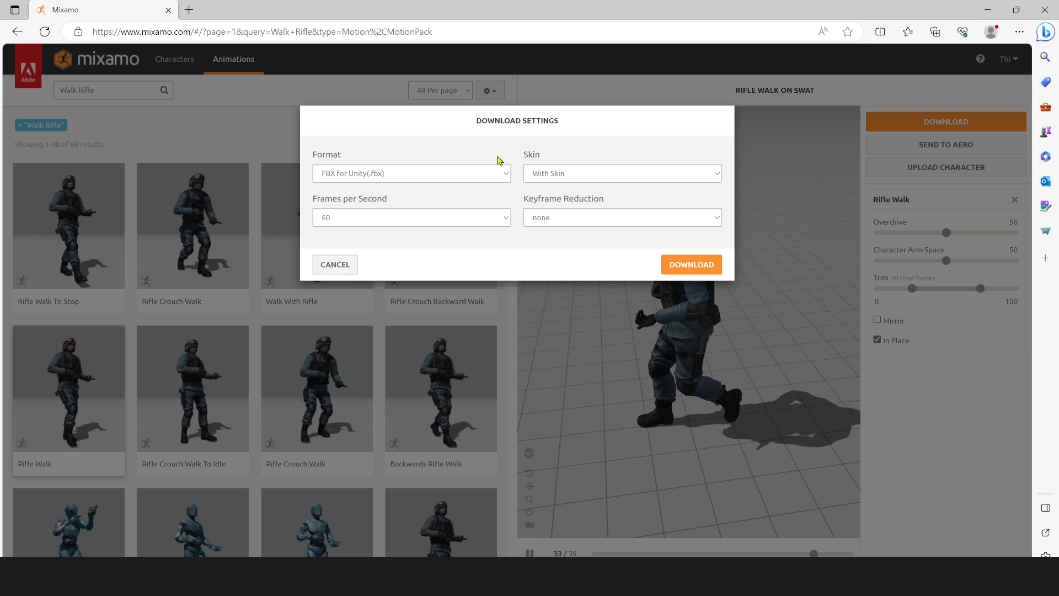
pyautogui.click(496, 173)
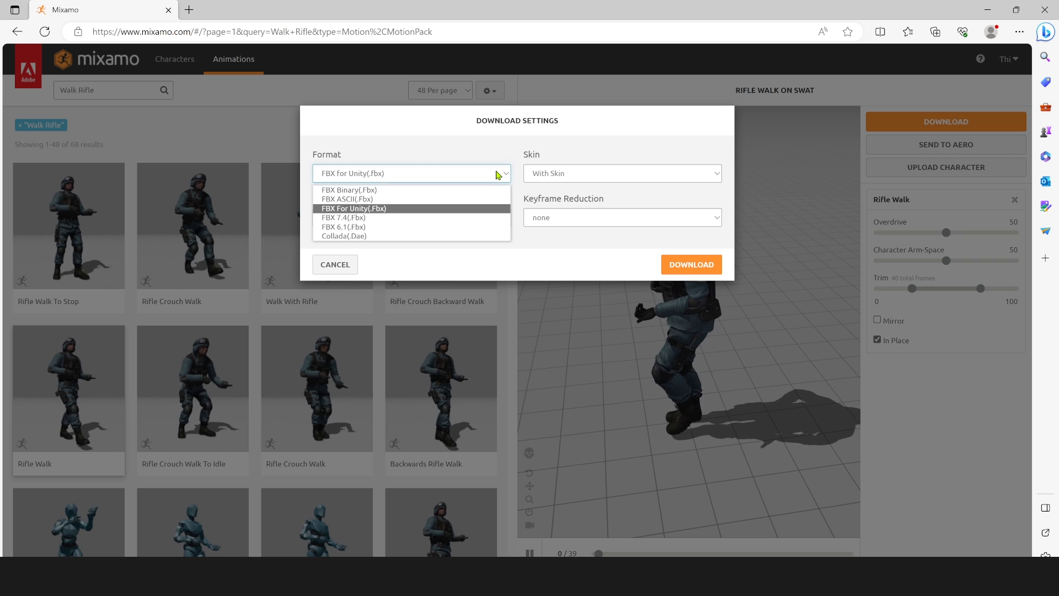
pyautogui.click(381, 210)
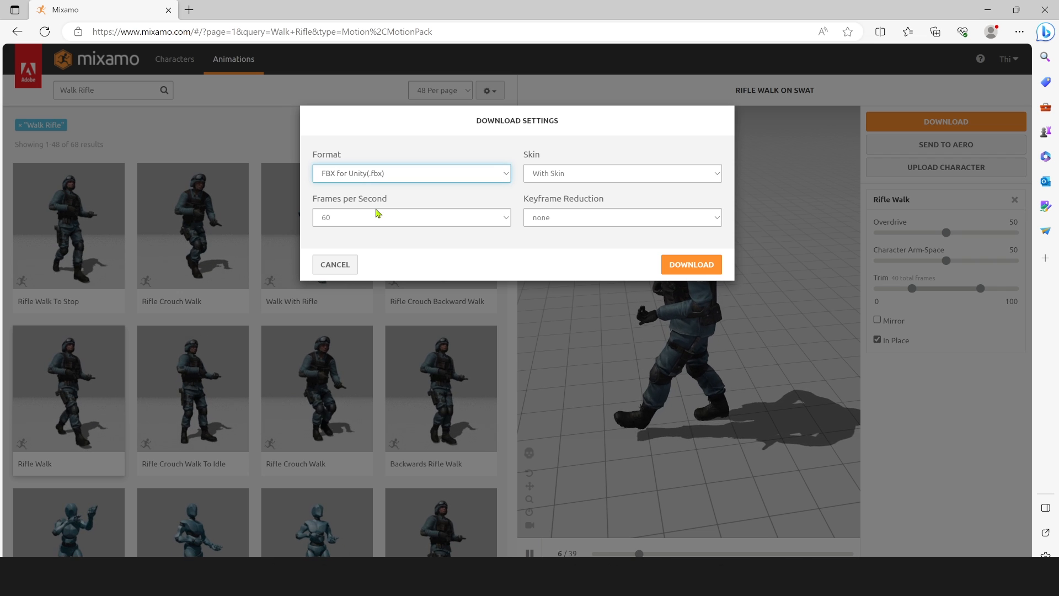
pyautogui.click(553, 176)
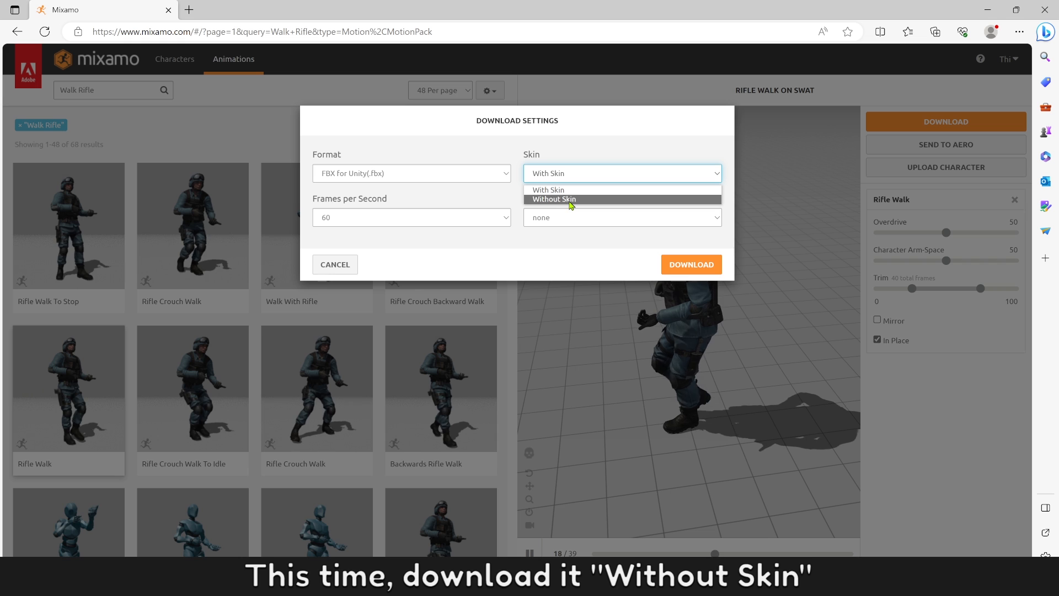
pyautogui.click(570, 200)
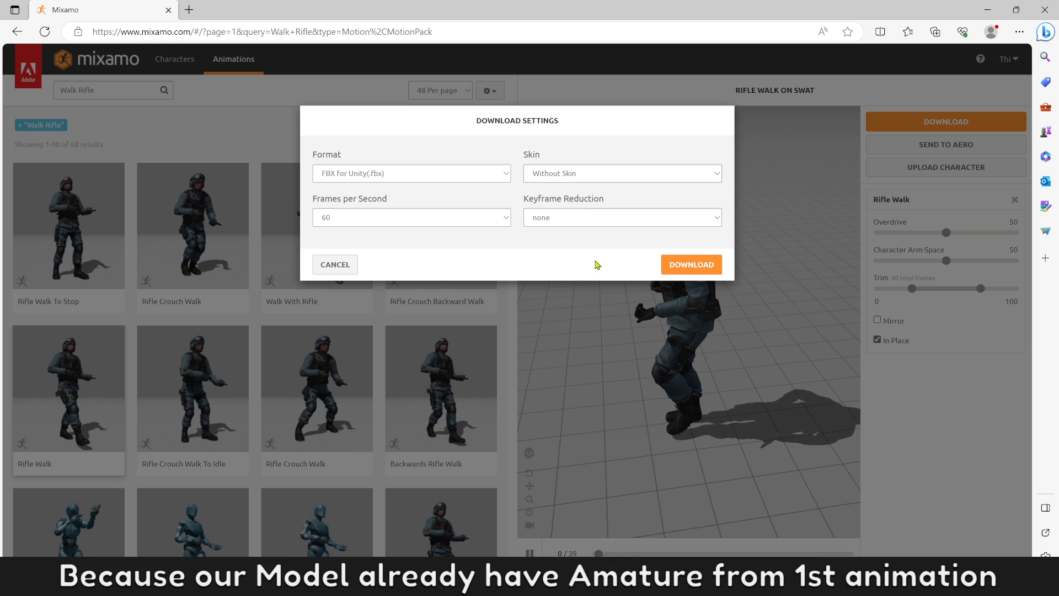
pyautogui.click(691, 264)
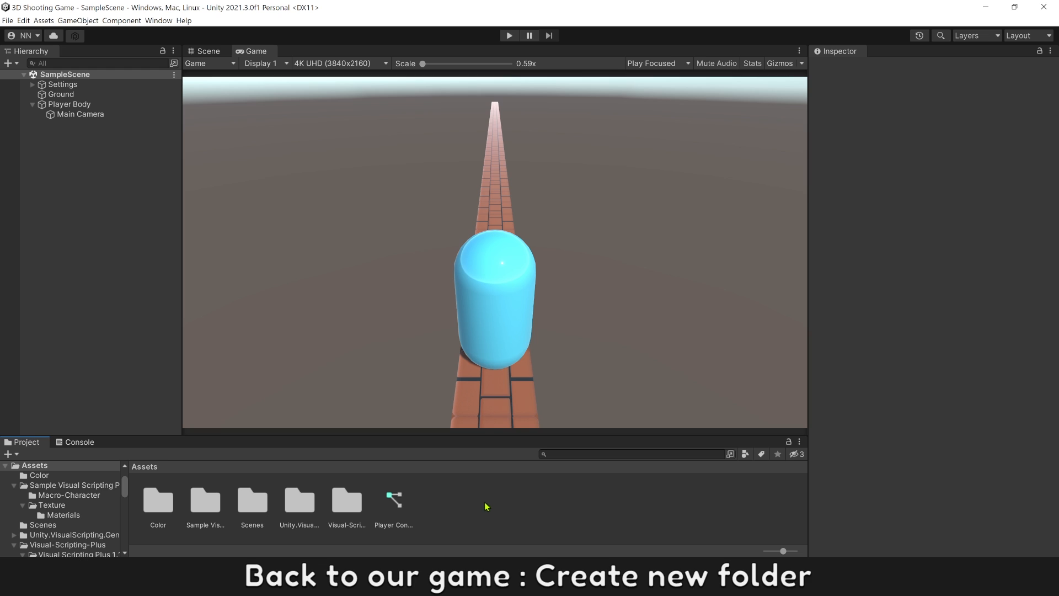
# Create a folder named Model in Assets and import Swat-Idle.fbx and Swat-Walk.fbx into it from the Downloads Model folder
pyautogui.rightClick(480, 514)
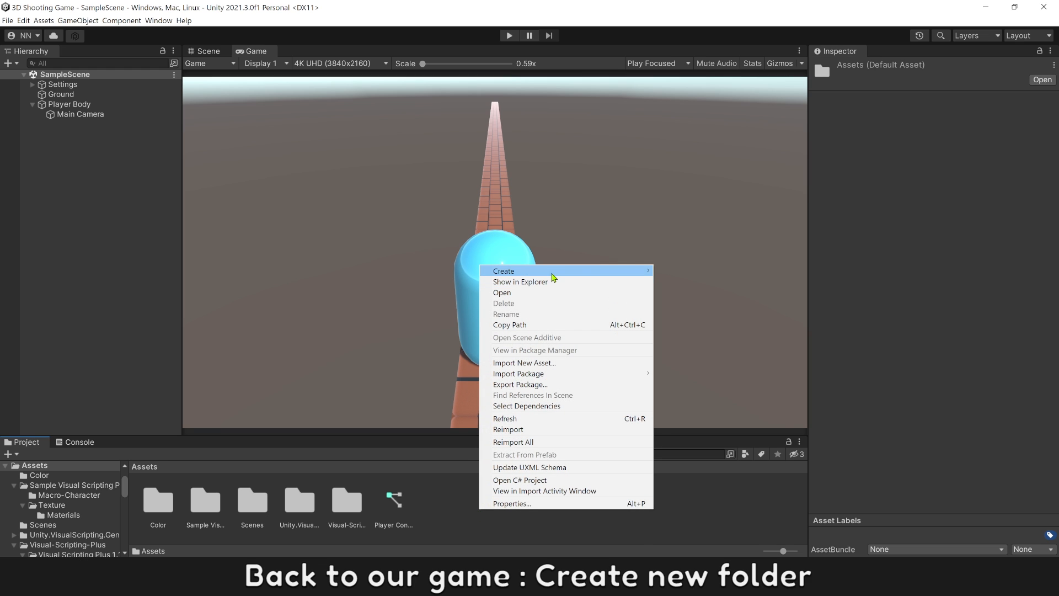
pyautogui.moveTo(554, 275)
pyautogui.click(670, 159)
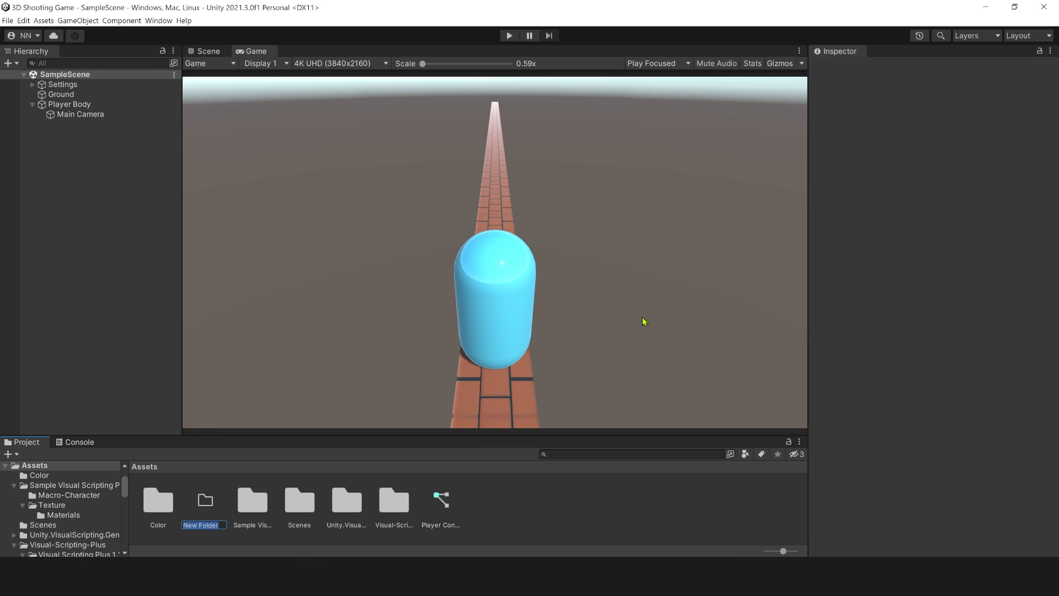
pyautogui.write('Model')
pyautogui.press('Return')
pyautogui.press('Return')
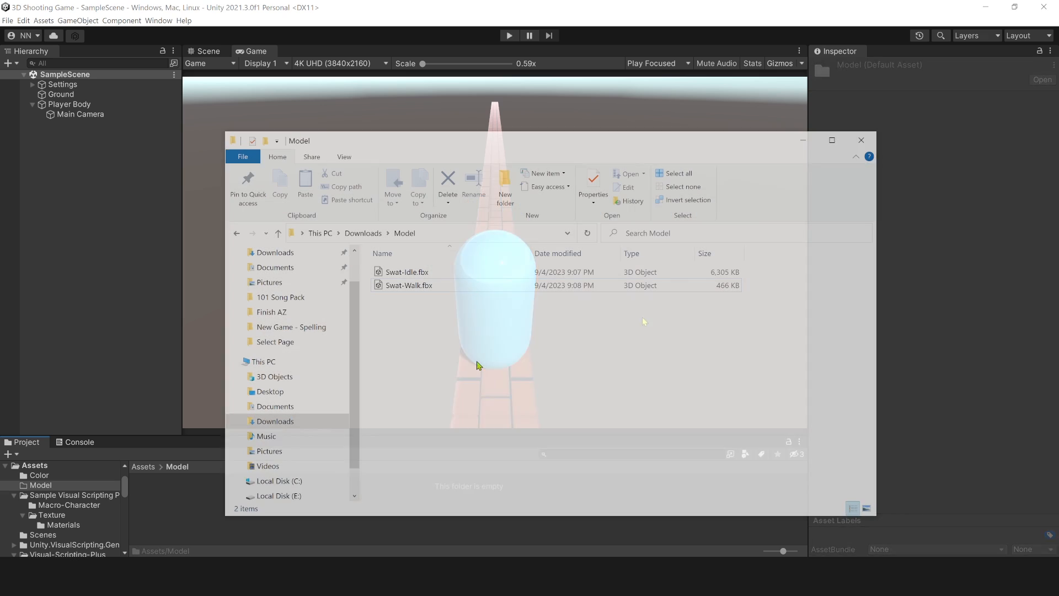
pyautogui.moveTo(489, 364); pyautogui.dragTo(172, 502)
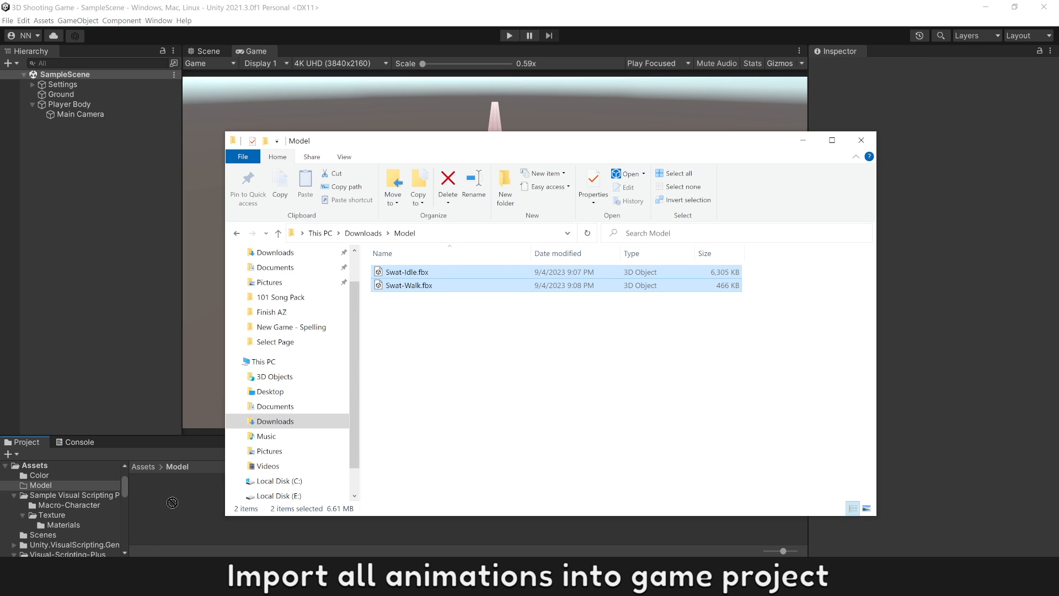
pyautogui.click(859, 144)
# Set Swat-Idle's rig to the Humanoid animation type with the avatar created from this model, and apply it
pyautogui.click(158, 502)
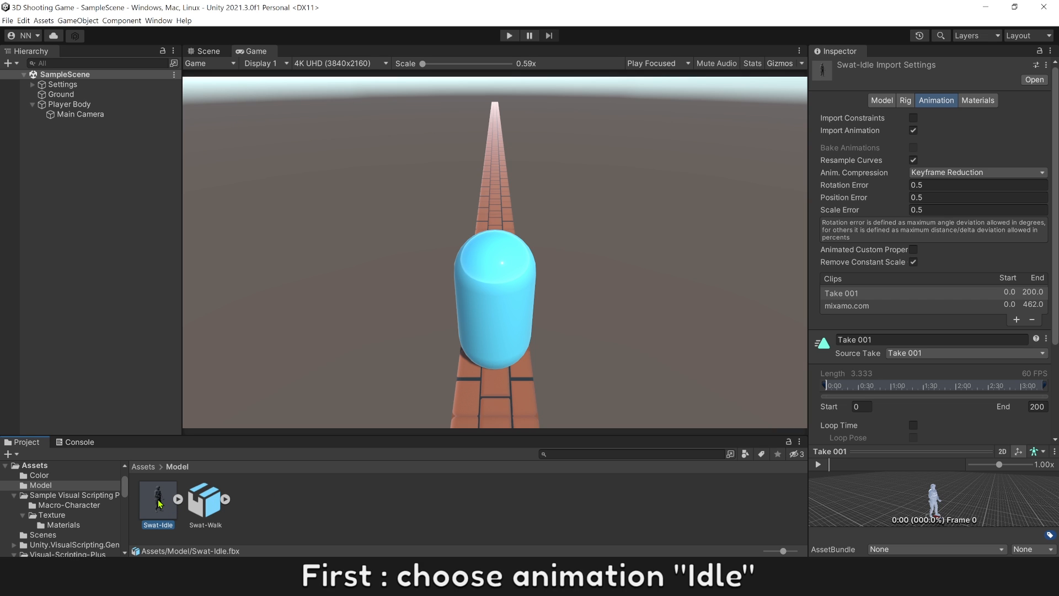
pyautogui.click(906, 100)
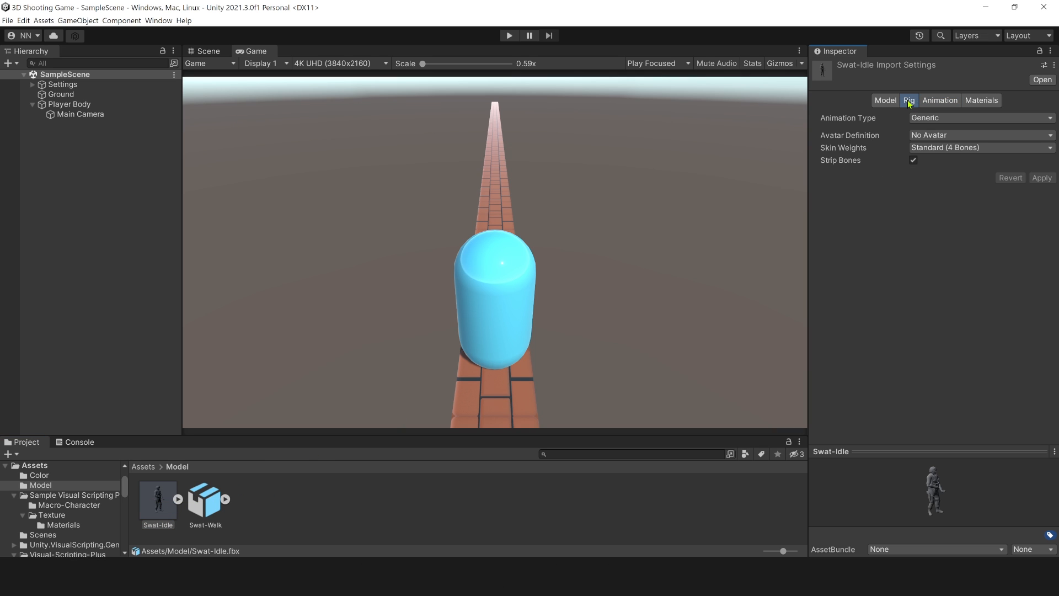
pyautogui.click(913, 119)
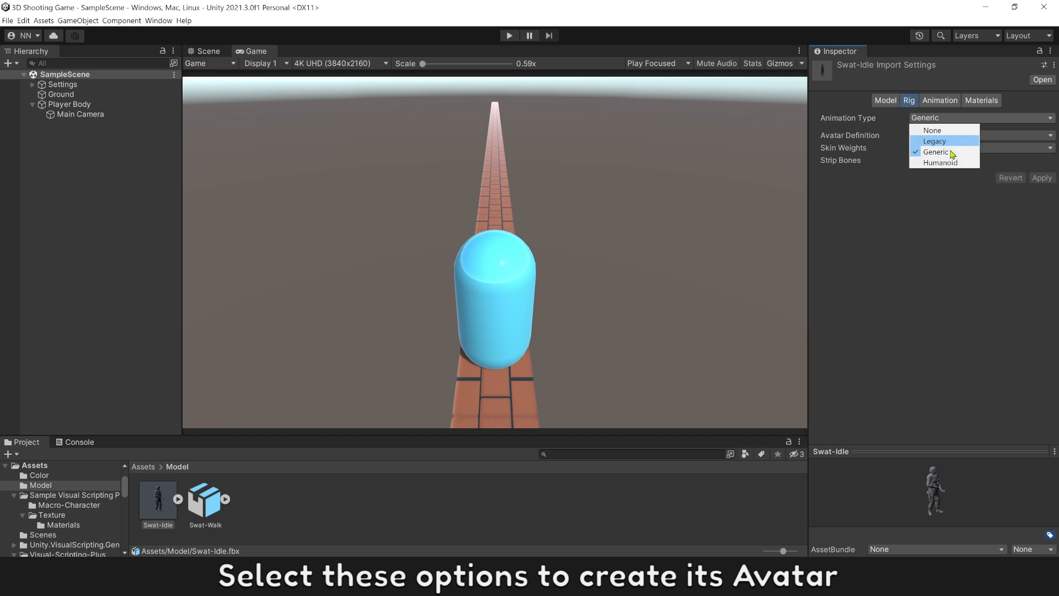
pyautogui.click(940, 165)
pyautogui.click(953, 137)
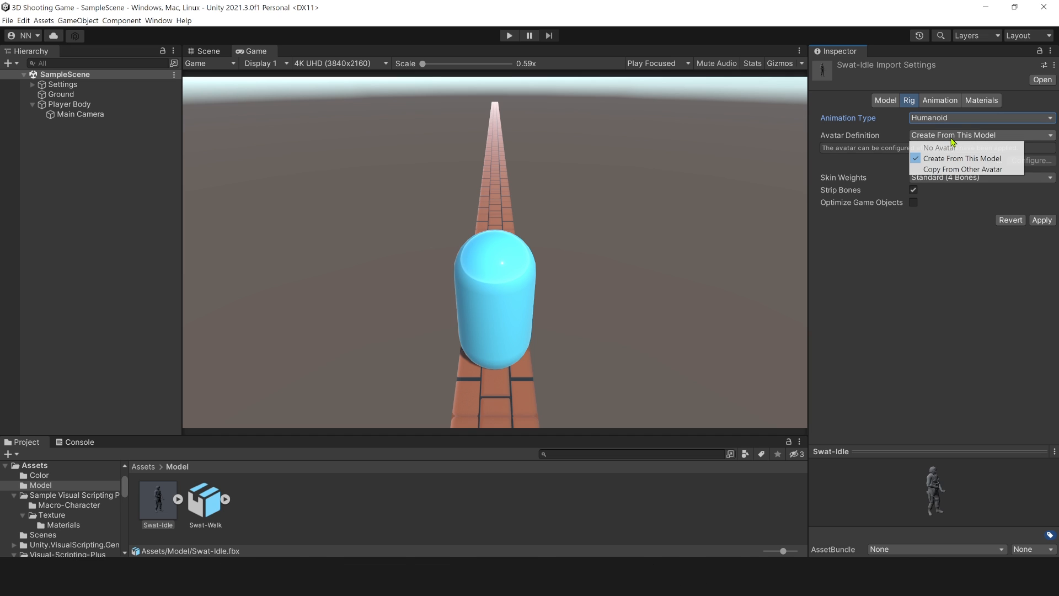
pyautogui.click(951, 159)
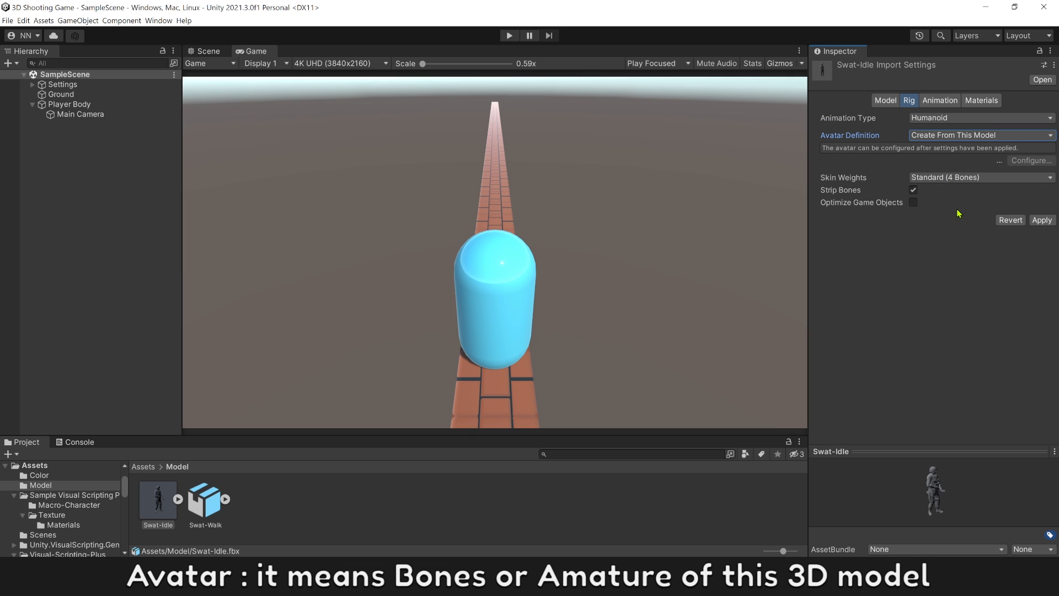
pyautogui.click(1042, 221)
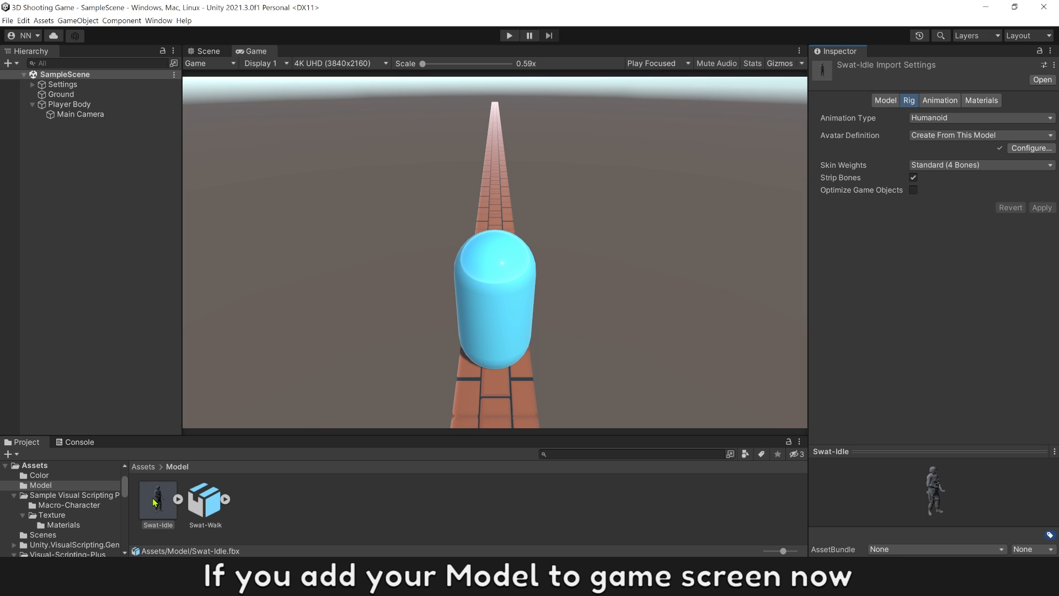
# Add the Swat-Idle model to the scene and move it in front of the capsule to about Y 0.54, Z 1.24
pyautogui.moveTo(155, 502); pyautogui.dragTo(110, 284)
pyautogui.click(209, 51)
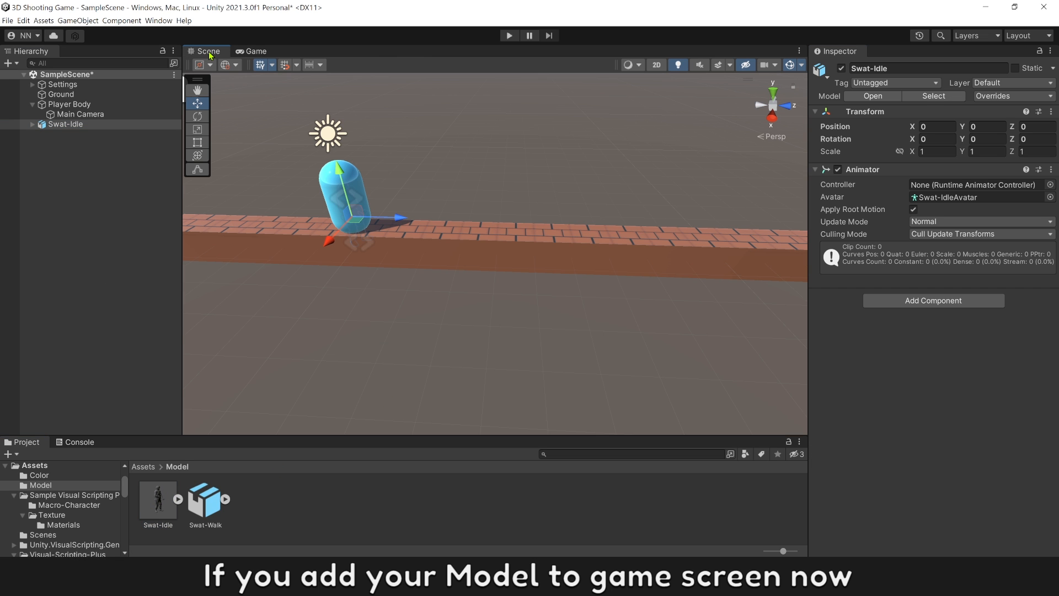
pyautogui.moveTo(399, 217); pyautogui.dragTo(441, 221)
pyautogui.moveTo(392, 178)
pyautogui.mouseDown()
pyautogui.moveTo(388, 156)
pyautogui.moveTo(395, 175)
pyautogui.mouseUp()
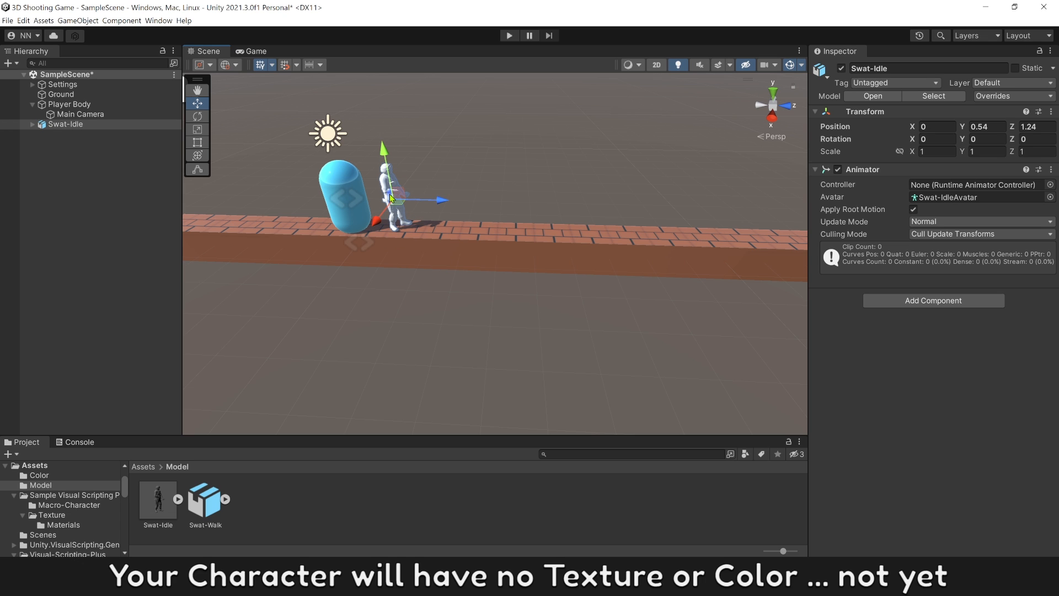
pyautogui.click(252, 513)
# Extract Swat-Idle's textures into a new folder named Material inside Model and fix the normal map settings
pyautogui.click(161, 503)
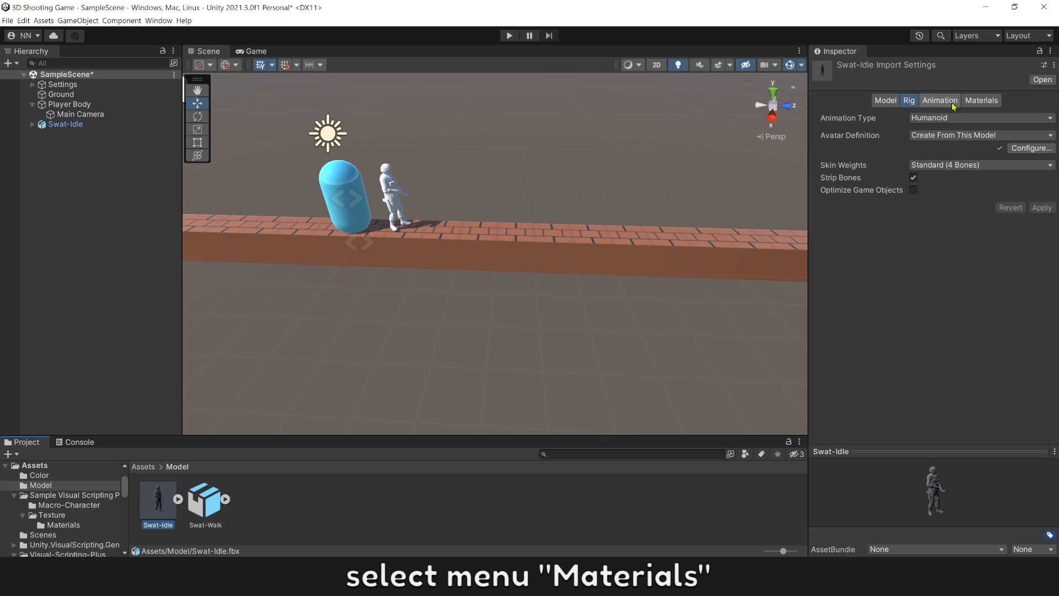
pyautogui.click(983, 102)
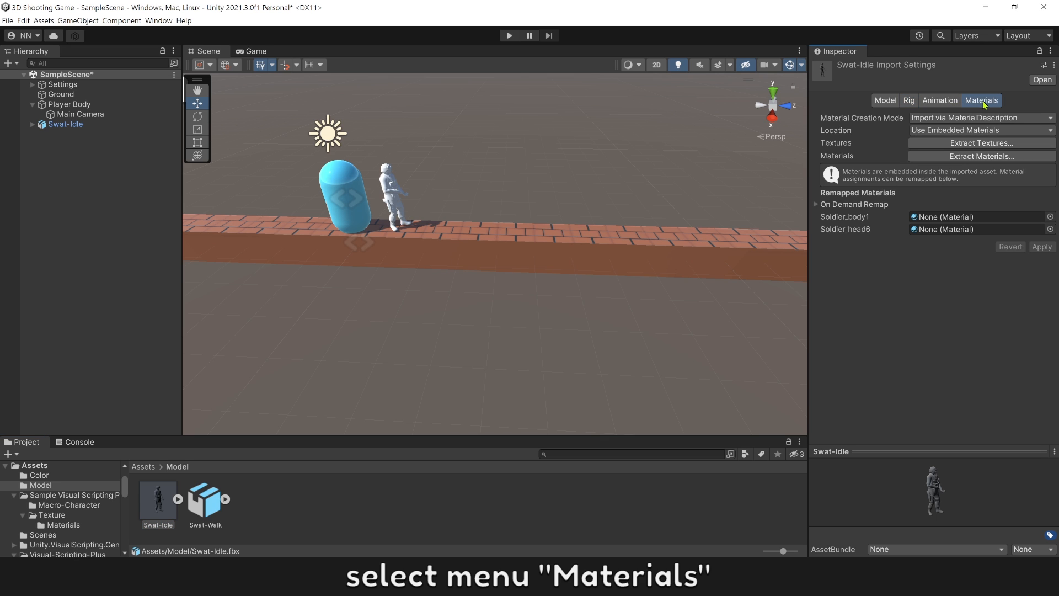
pyautogui.click(985, 145)
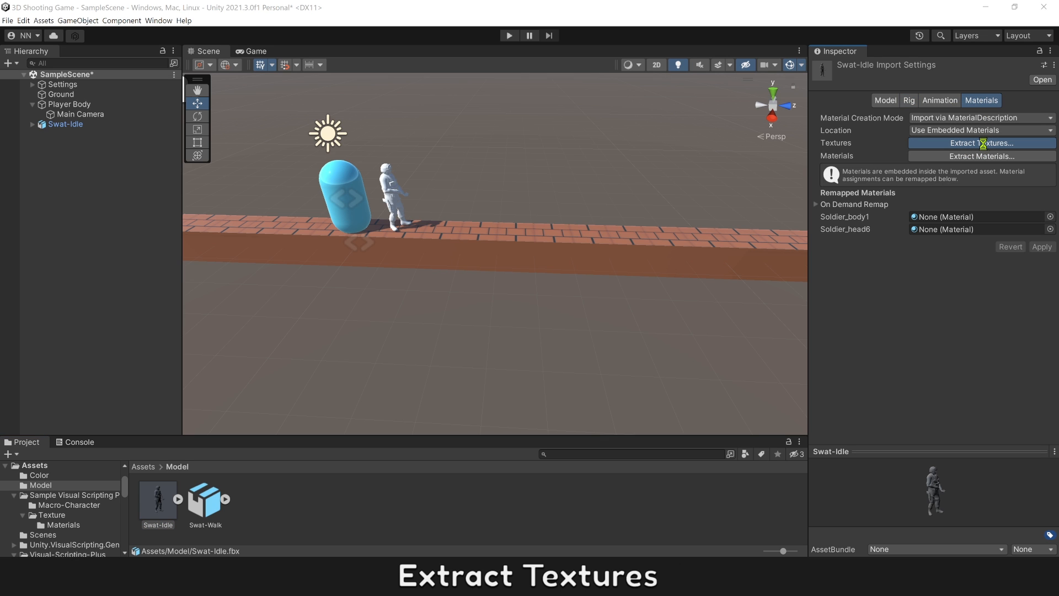
pyautogui.click(358, 114)
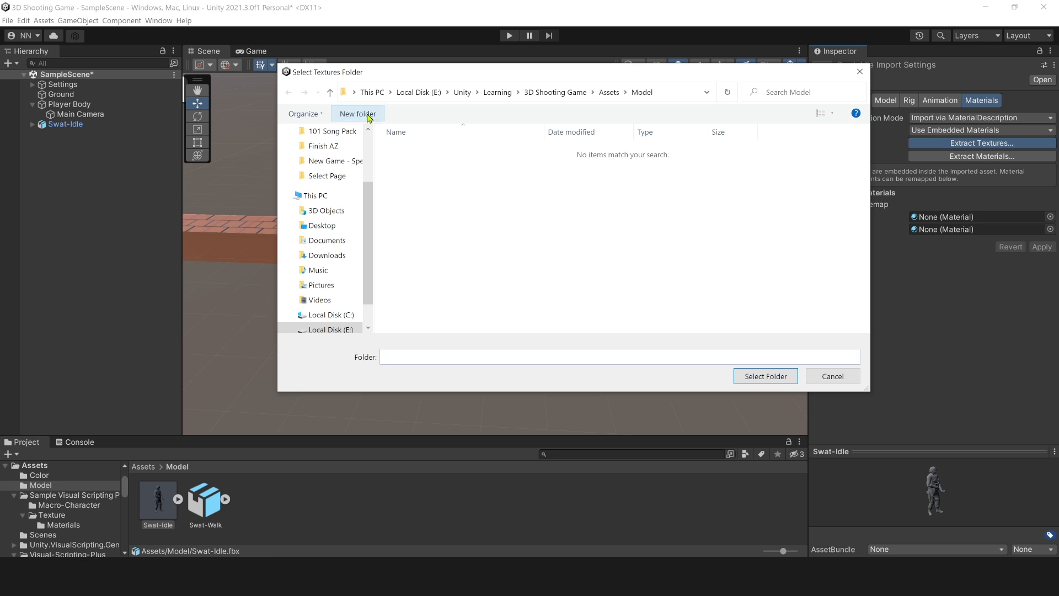
pyautogui.write('Material')
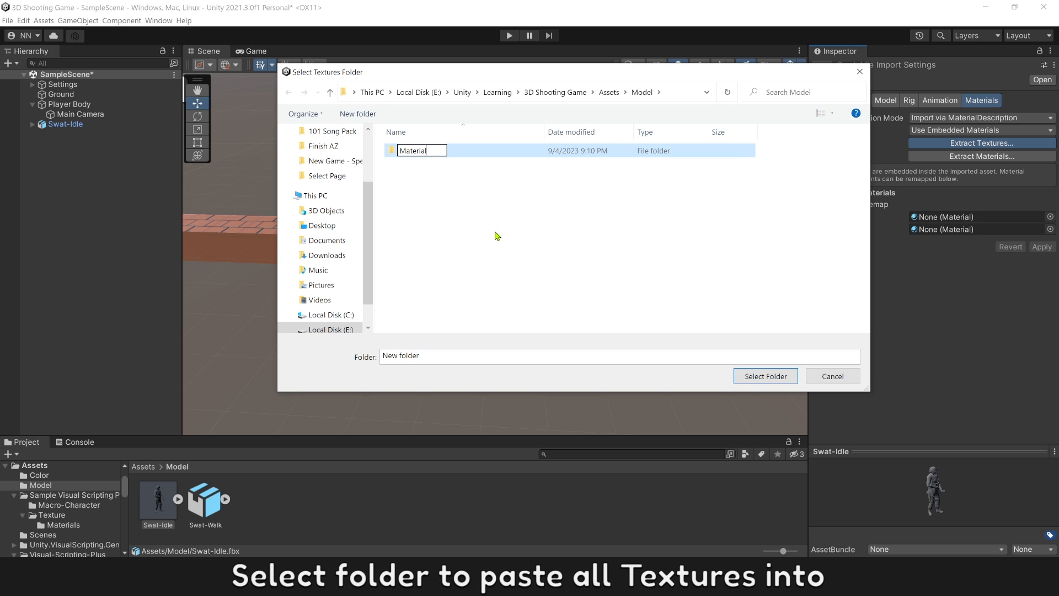
pyautogui.press('Return')
pyautogui.press('Return')
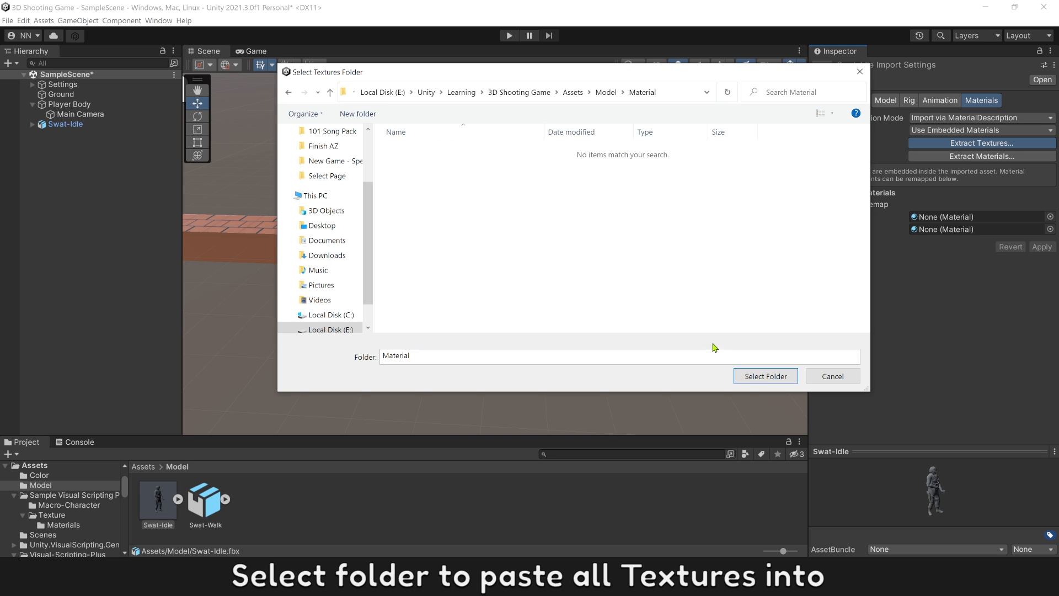
pyautogui.click(759, 380)
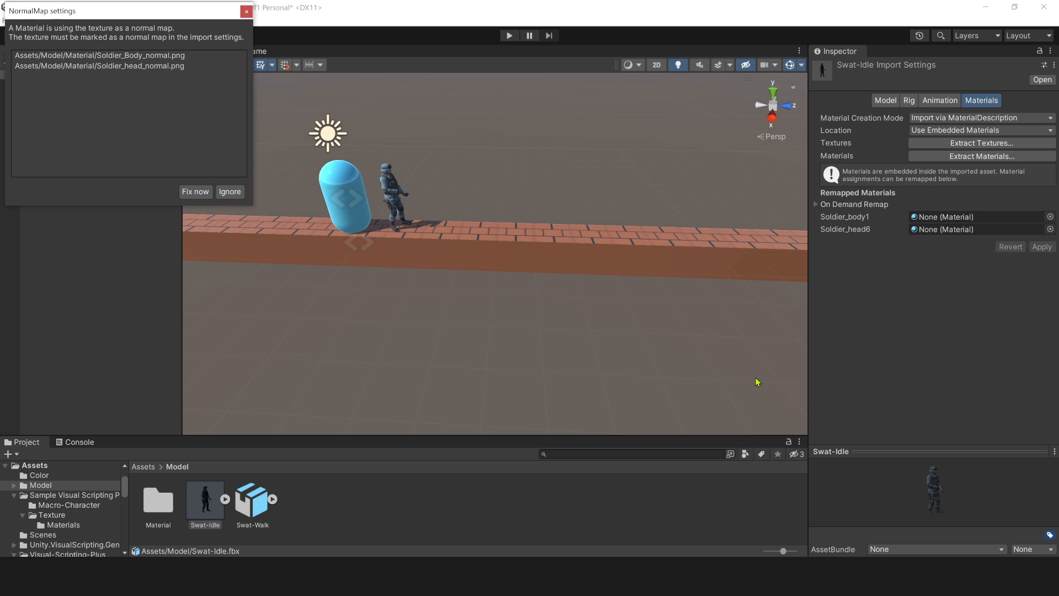
pyautogui.click(194, 192)
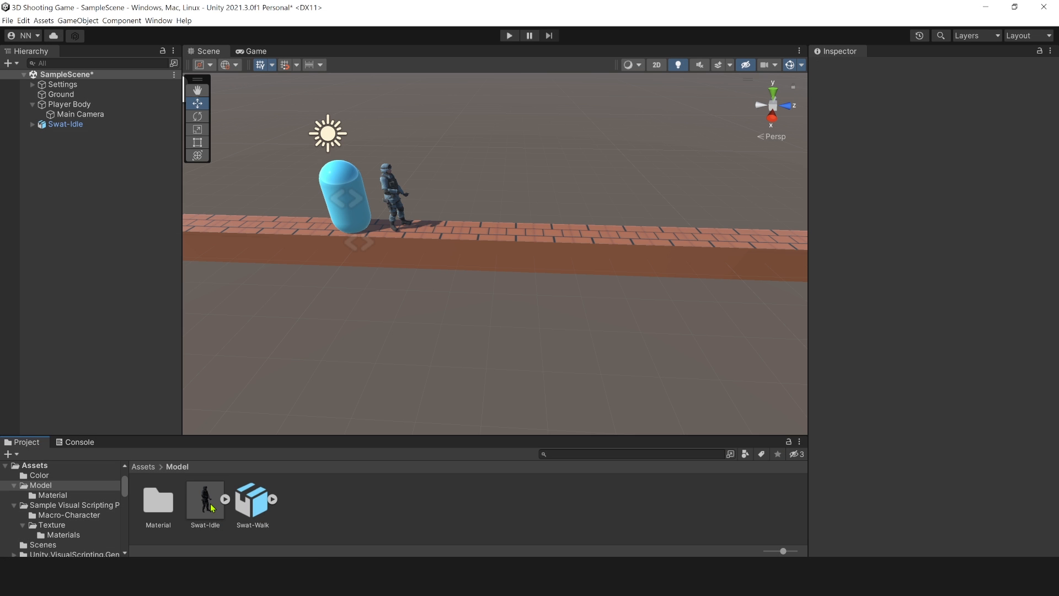
# Remove the Take 001 clip from Swat-Idle's animation settings and rename the mixamo.com clip to Idle
pyautogui.click(212, 508)
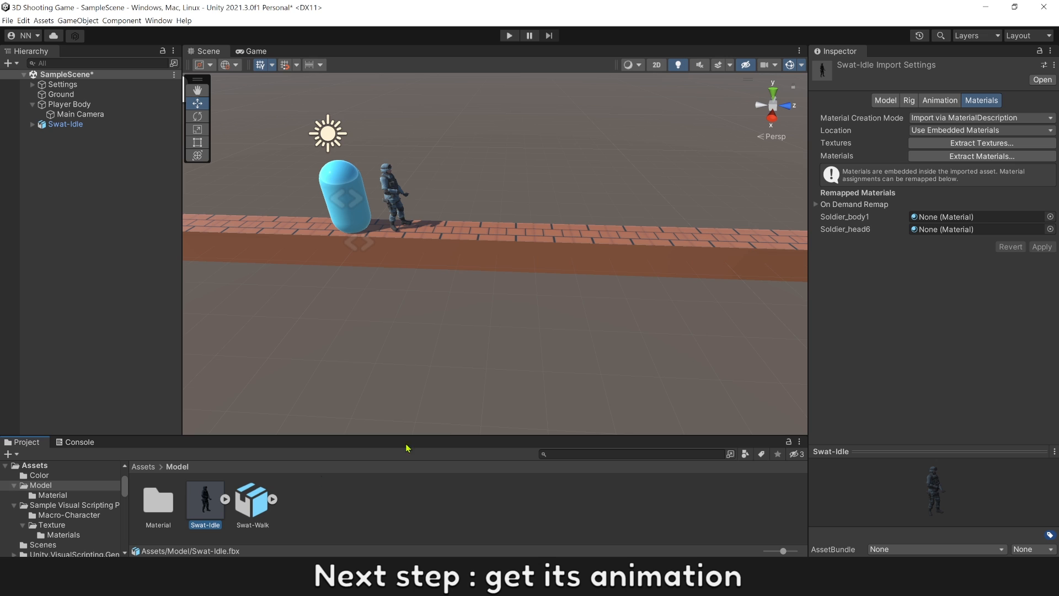
pyautogui.click(946, 106)
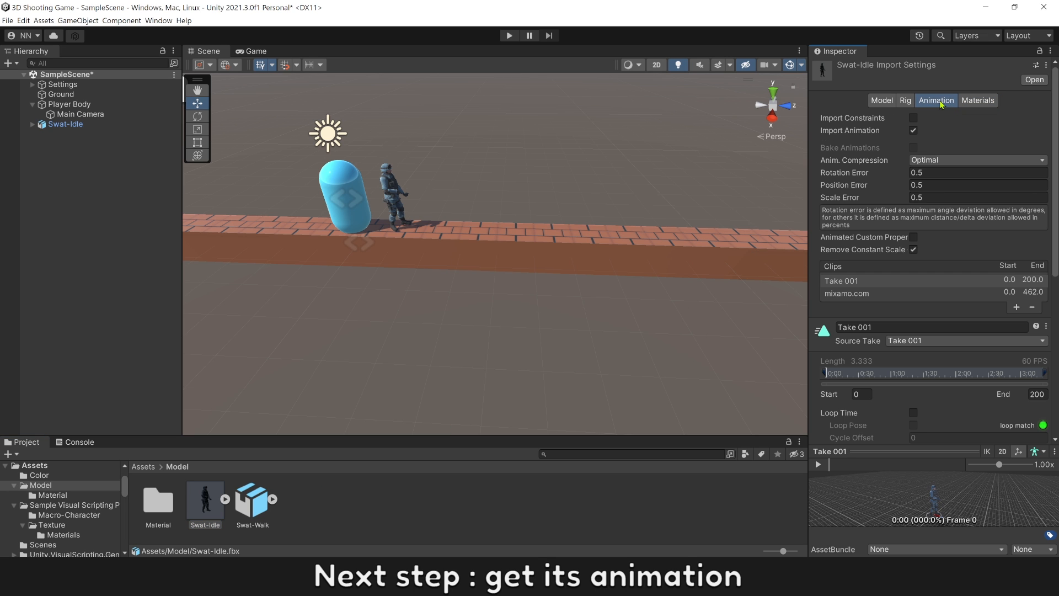
pyautogui.click(861, 293)
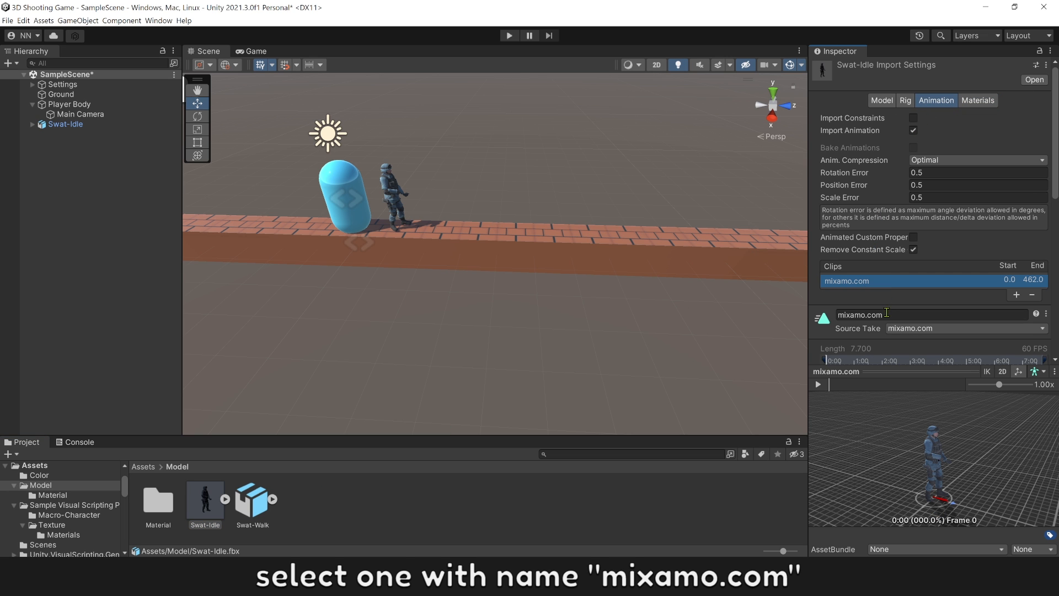
pyautogui.click(888, 313)
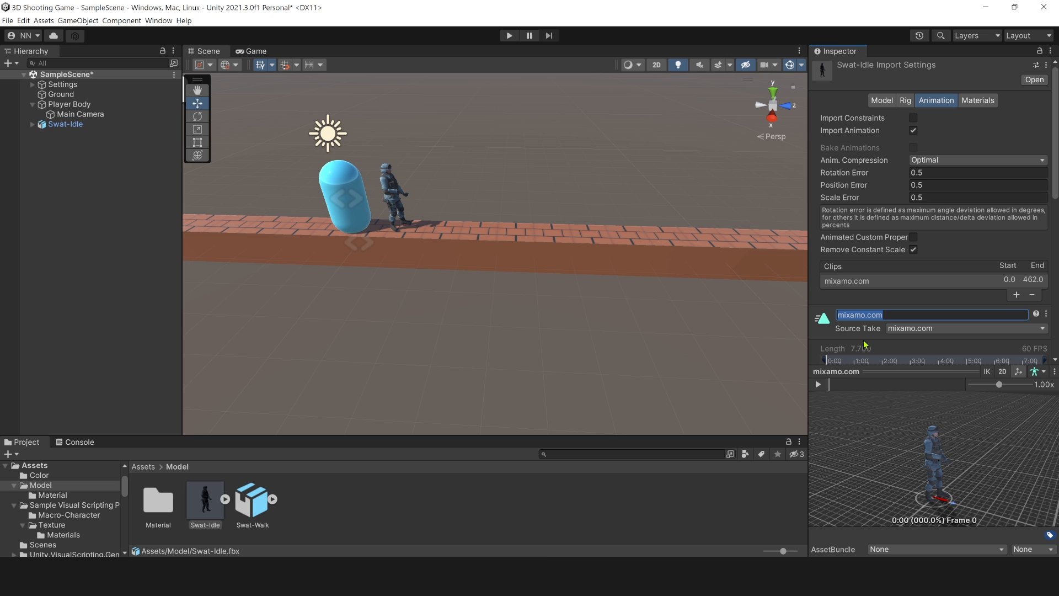
pyautogui.press('BackSpace')
pyautogui.write('Idle')
pyautogui.press('Return')
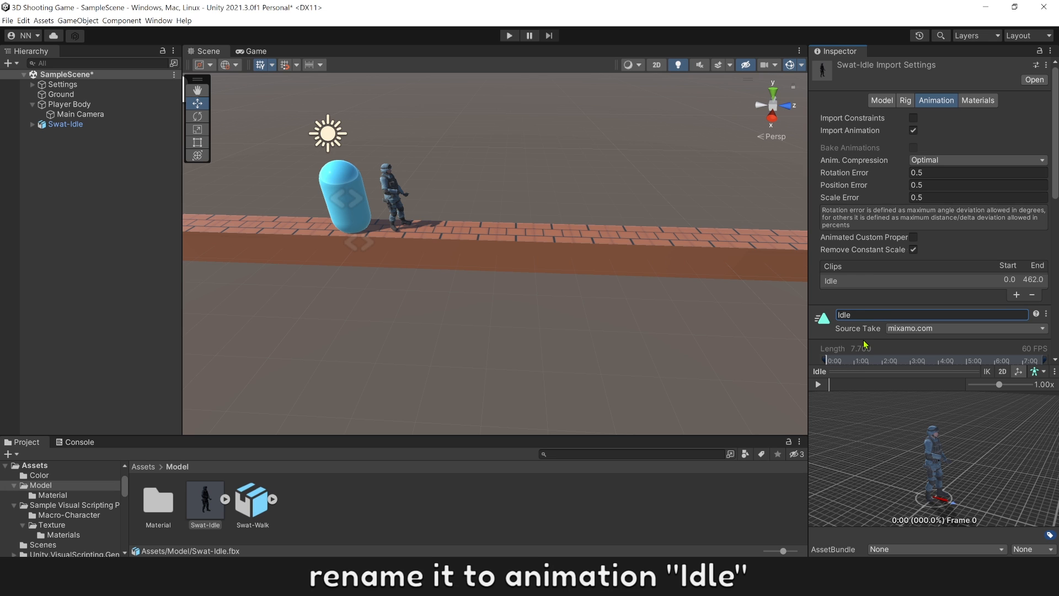
# Turn on Loop Time for the Idle clip and bake Root Transform Rotation into the pose, based upon Original
pyautogui.moveTo(892, 370); pyautogui.dragTo(892, 456)
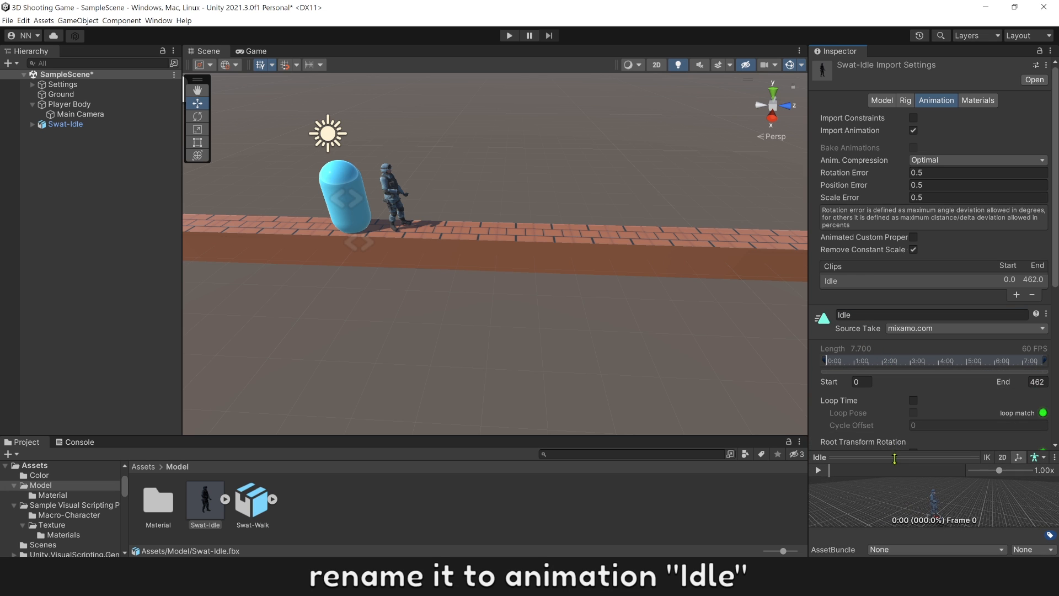
pyautogui.scroll(-3, 877, 401)
pyautogui.scroll(-3, 877, 400)
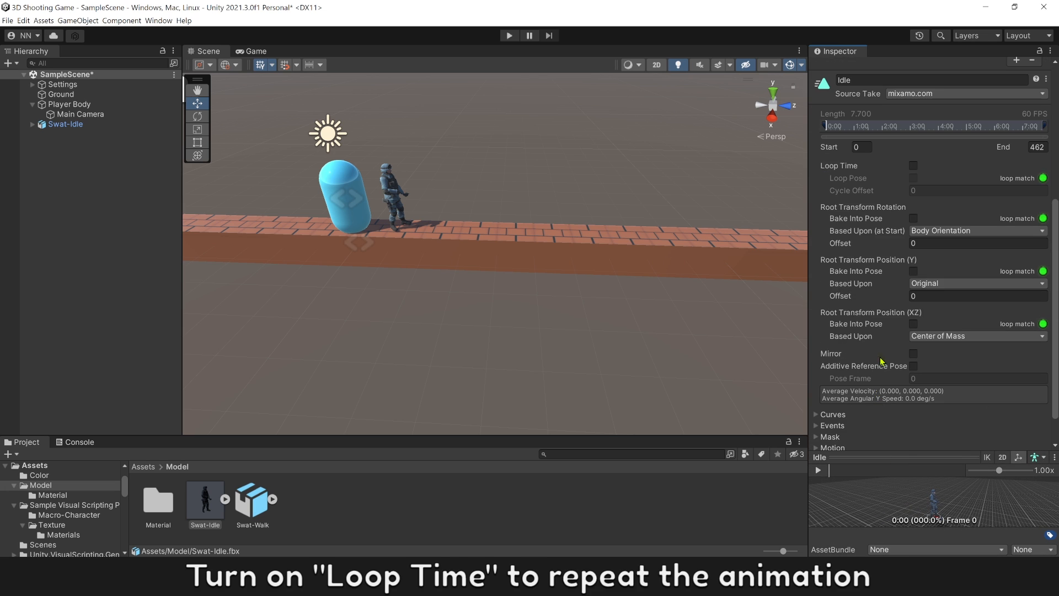
pyautogui.click(913, 166)
pyautogui.click(938, 230)
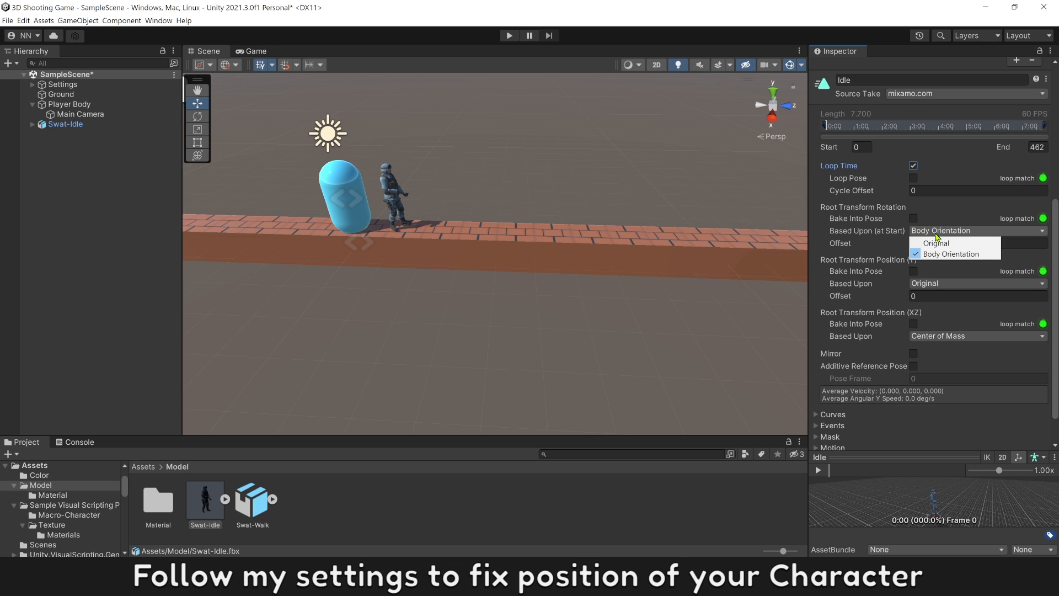
pyautogui.click(939, 244)
pyautogui.click(913, 219)
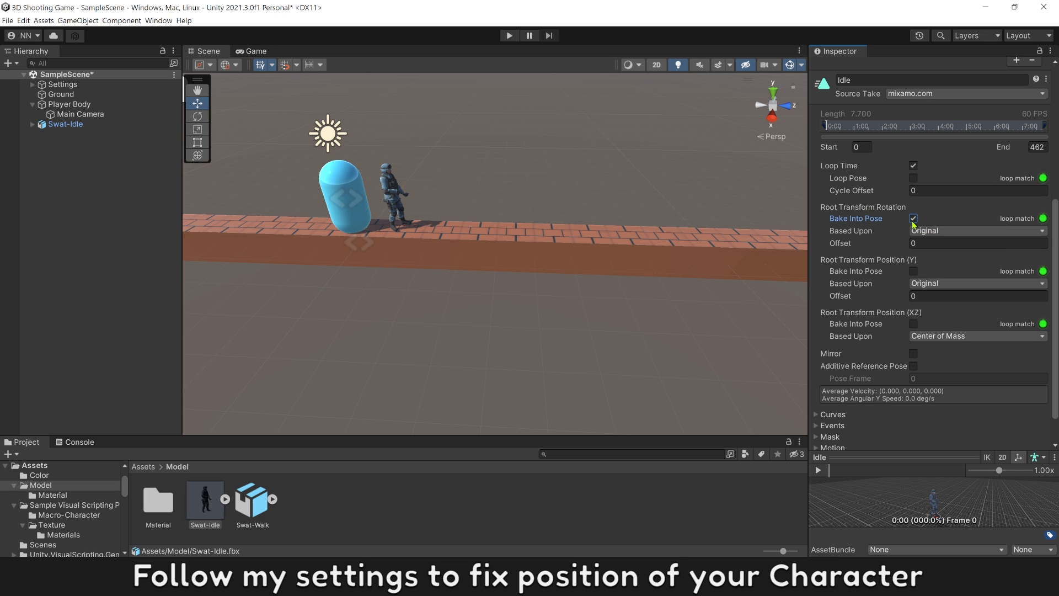
# Bake Root Transform Position Y based upon Feet and XZ based upon Original into the Idle clip's pose, and apply the settings
pyautogui.click(931, 284)
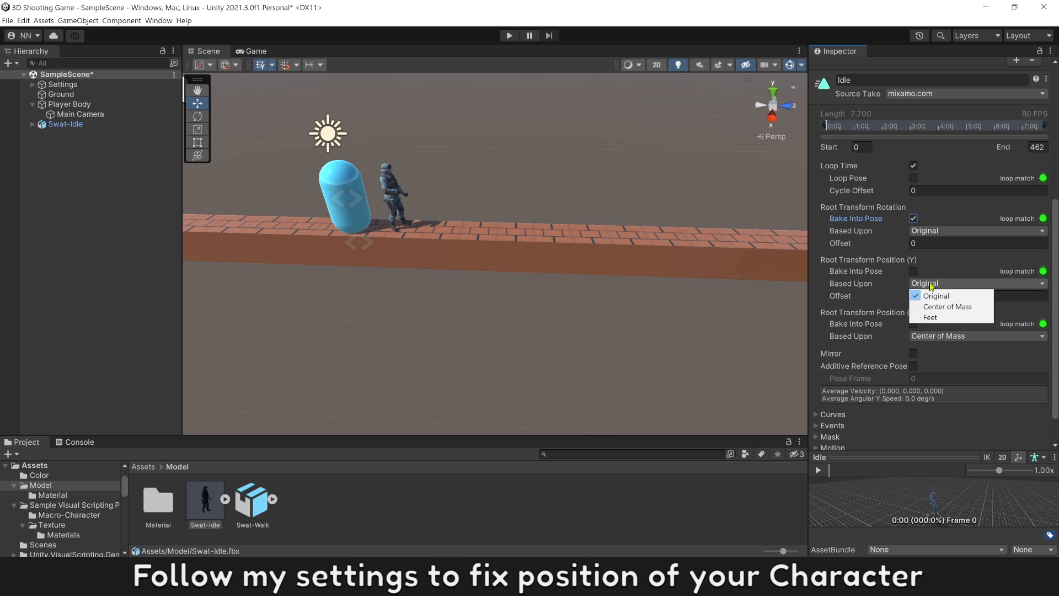
pyautogui.click(935, 317)
pyautogui.click(913, 271)
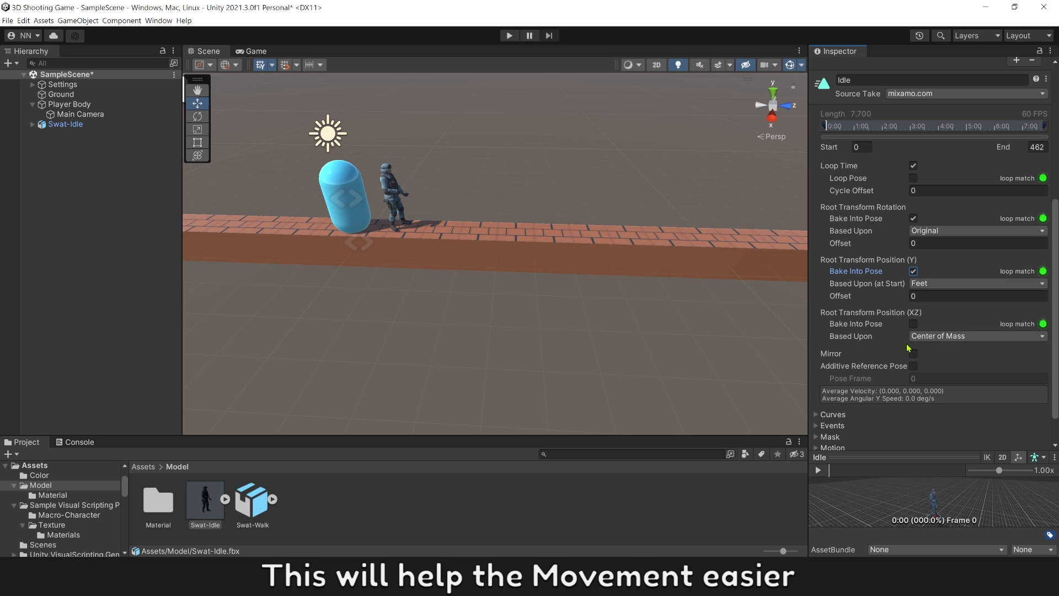
pyautogui.click(924, 336)
pyautogui.click(928, 347)
pyautogui.click(914, 324)
pyautogui.scroll(-2, 913, 324)
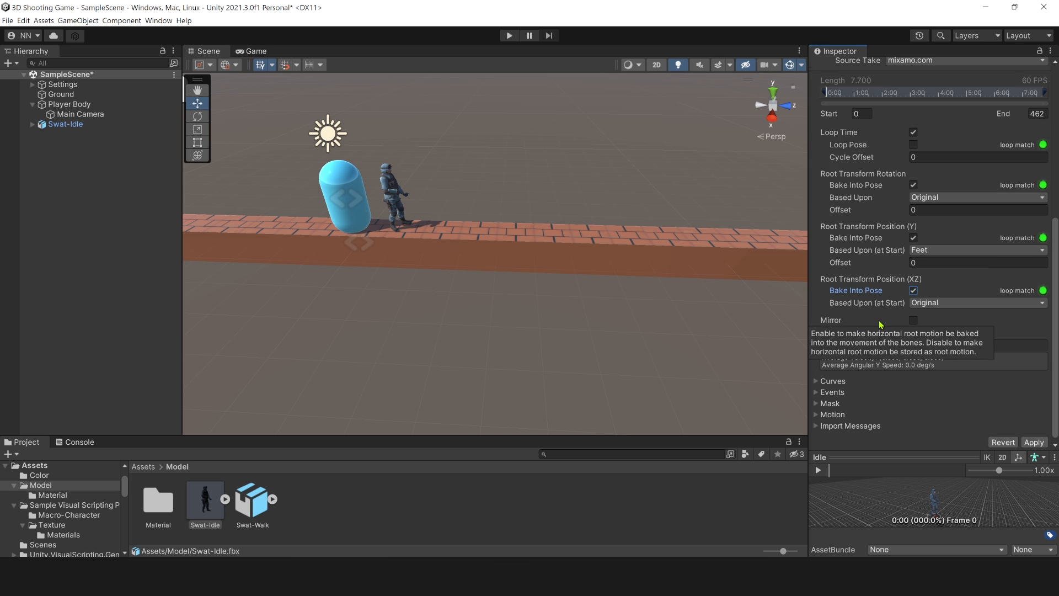
pyautogui.click(1035, 439)
# Preview the Idle animation and inspect the Idle clip among Swat-Idle's sub-assets
pyautogui.moveTo(912, 457); pyautogui.dragTo(913, 245)
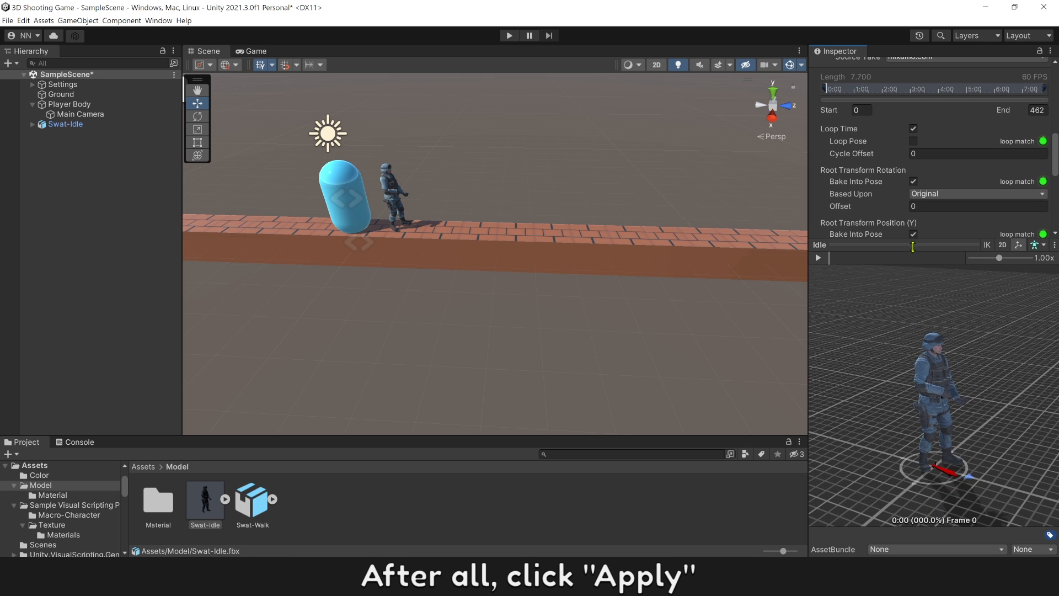
pyautogui.click(818, 257)
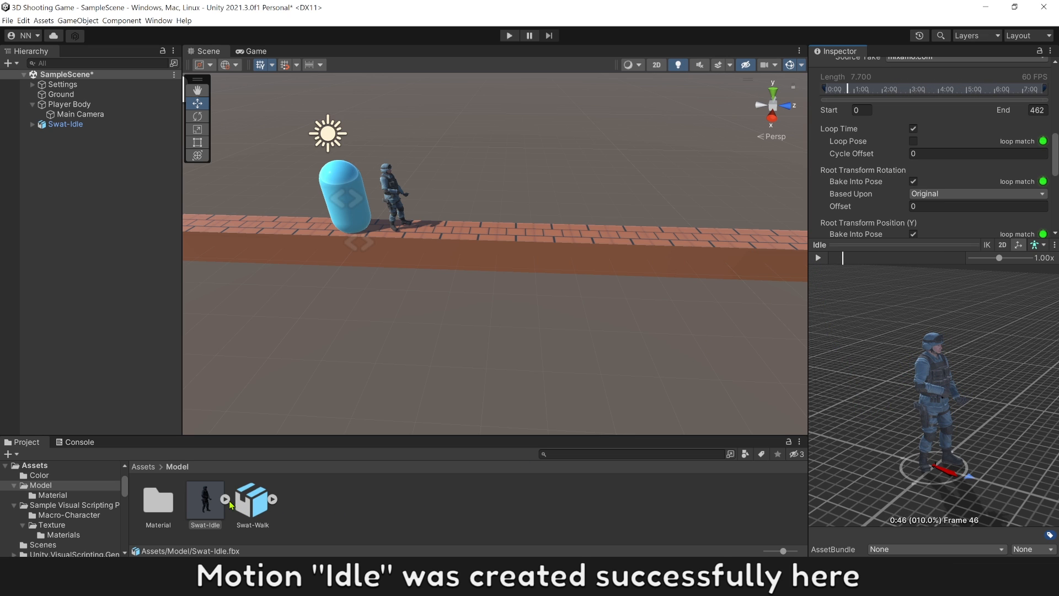
pyautogui.click(225, 499)
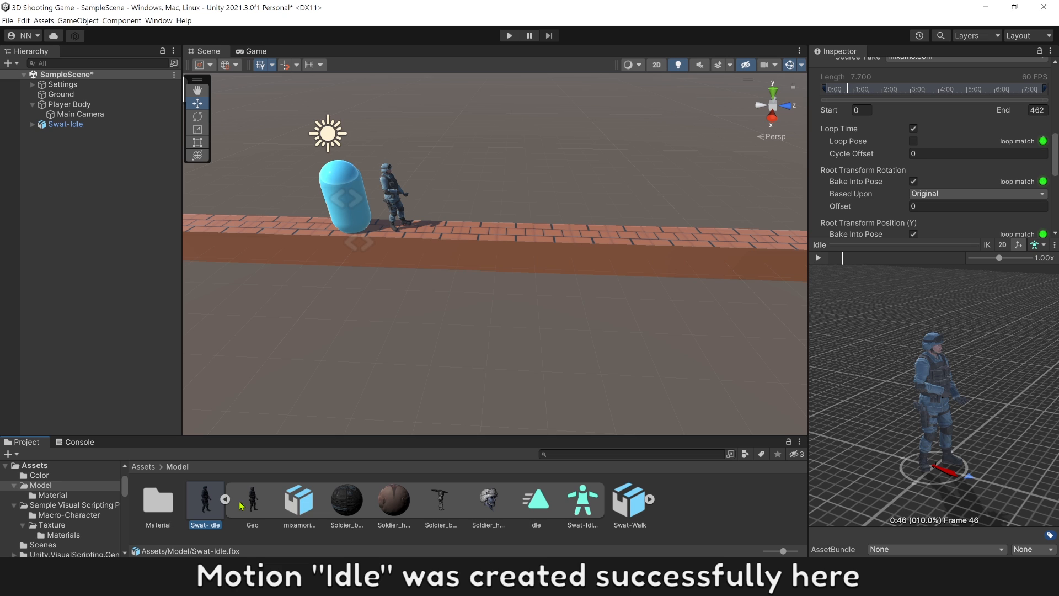
pyautogui.click(538, 503)
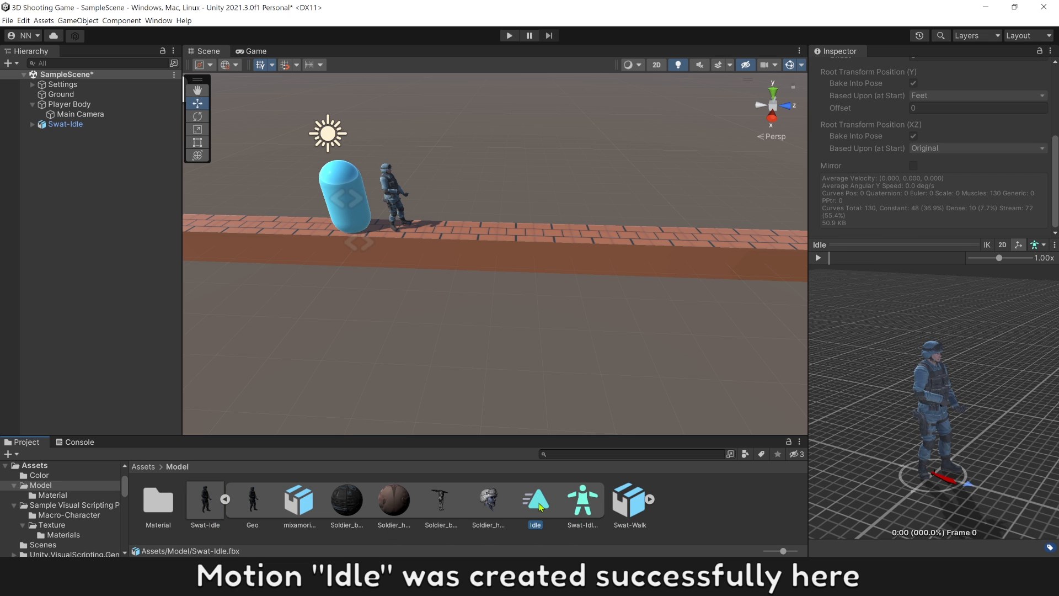
# Create an Animator Controller in the Model folder and name it Swat Animator
pyautogui.rightClick(699, 502)
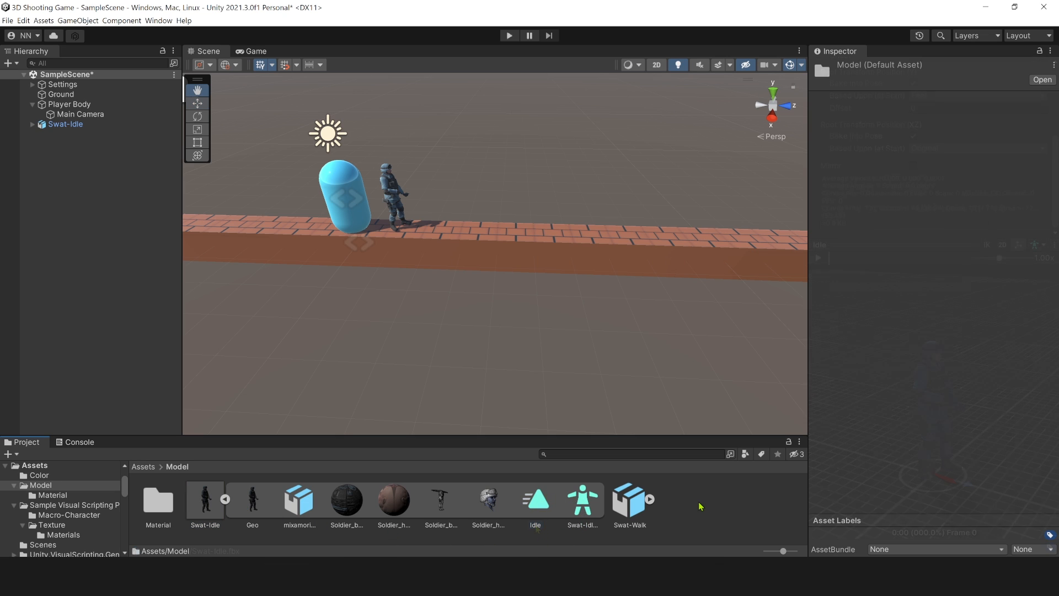
pyautogui.moveTo(755, 266)
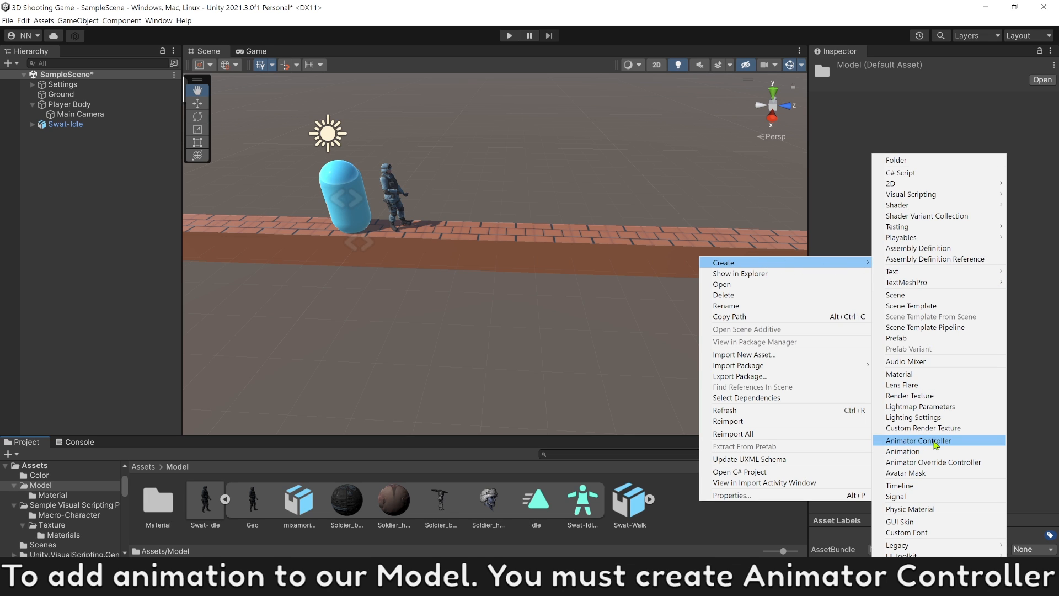
pyautogui.click(936, 441)
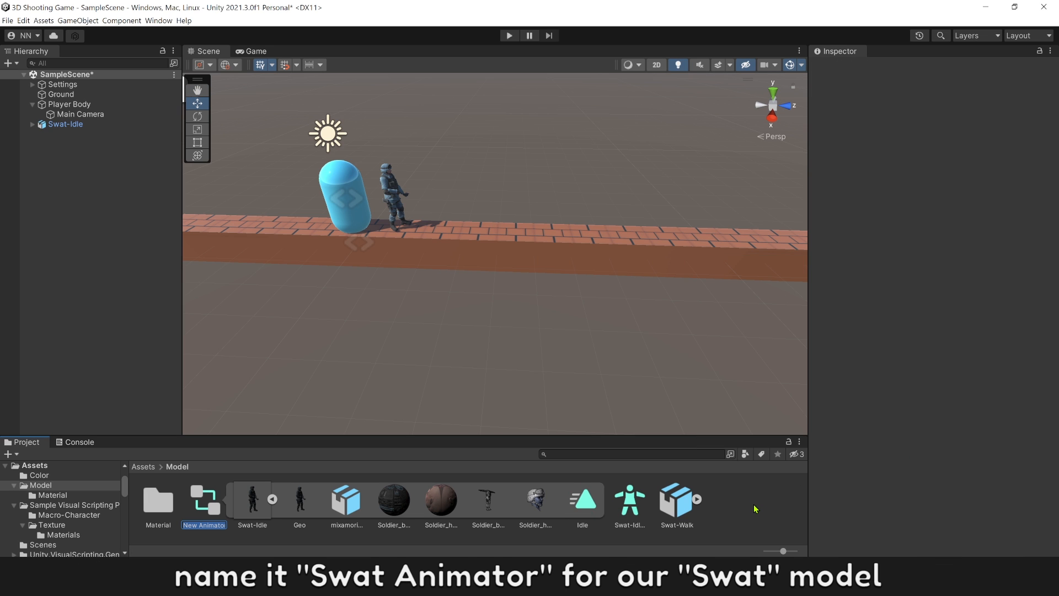
pyautogui.write('Swat Animator')
pyautogui.press('Return')
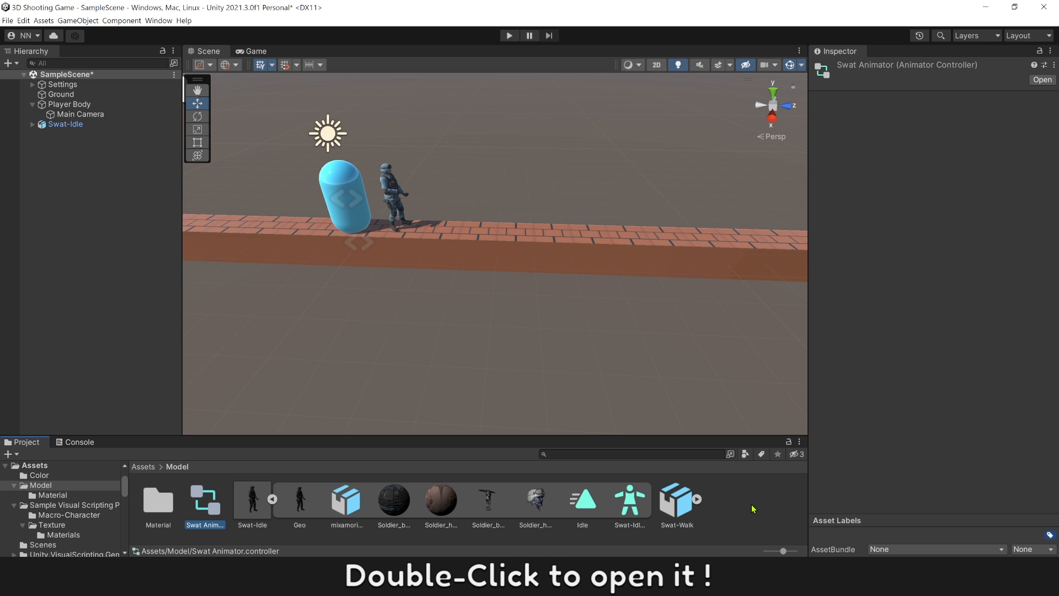
# Add the Idle motion to Swat Animator as a state and arrange the nodes with Idle above Entry and Any State beside them
pyautogui.doubleClick(209, 502)
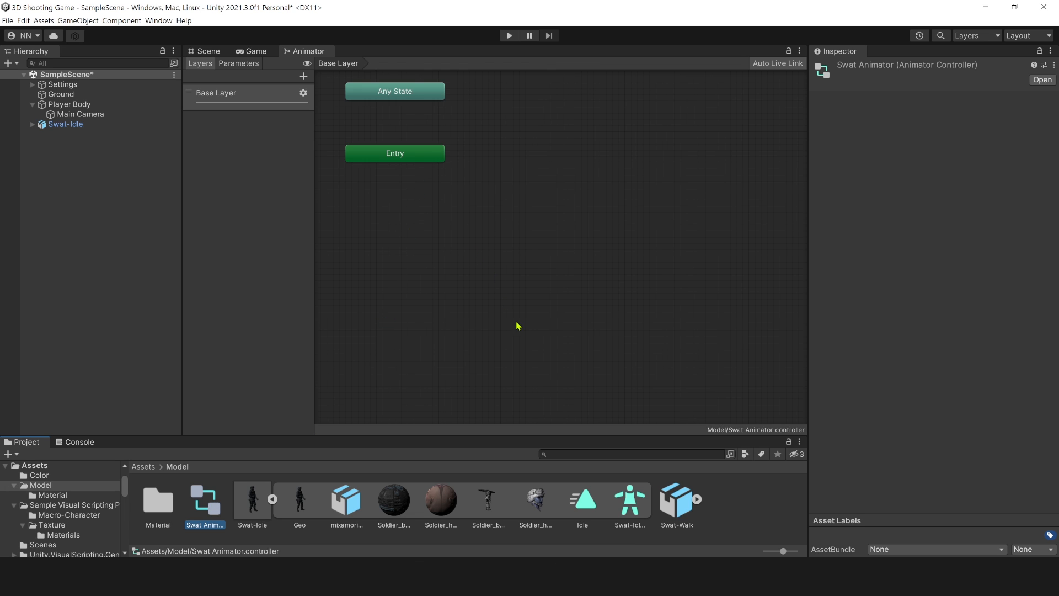
pyautogui.moveTo(586, 508); pyautogui.dragTo(546, 278)
pyautogui.moveTo(407, 161); pyautogui.dragTo(485, 331)
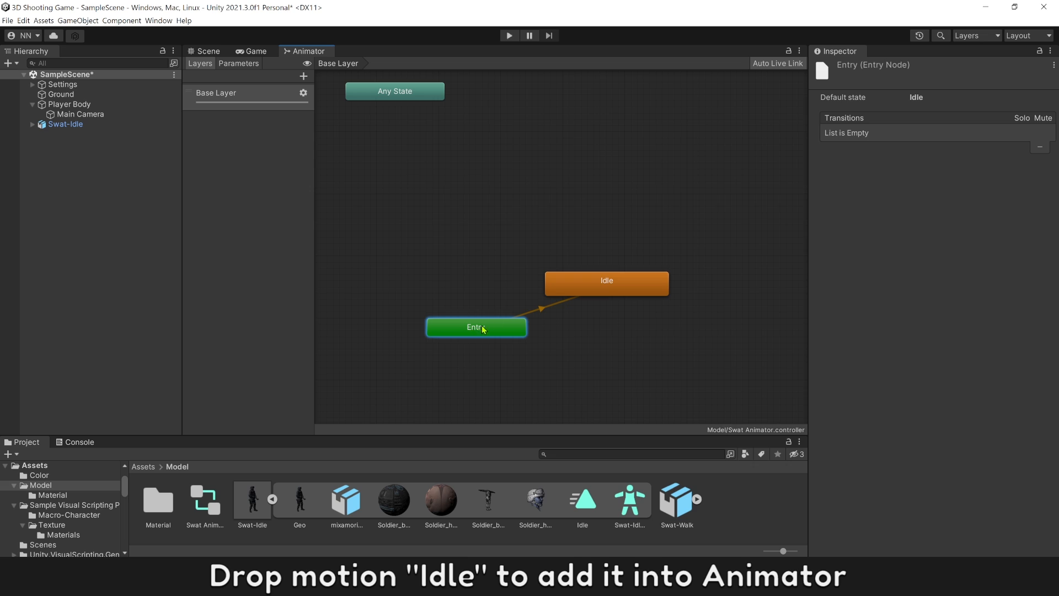
pyautogui.moveTo(607, 286); pyautogui.dragTo(475, 259)
pyautogui.moveTo(396, 94); pyautogui.dragTo(752, 265)
pyautogui.click(607, 289)
# Assign Swat Animator to Swat-Idle's Animator with Apply Root Motion off and Culling Mode set to Always Animate, and save the scene
pyautogui.click(78, 126)
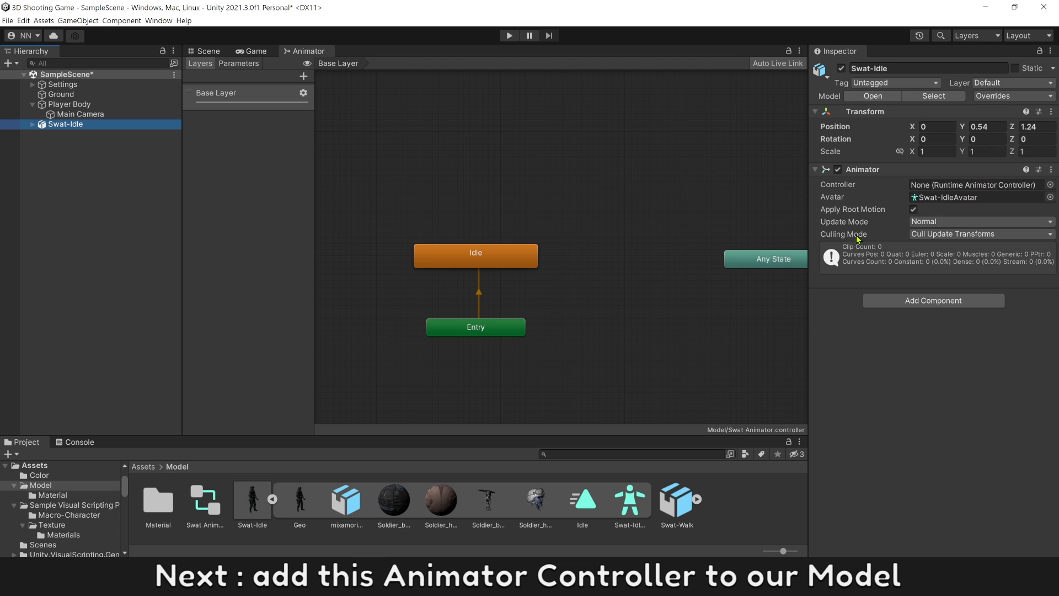
pyautogui.moveTo(212, 504); pyautogui.dragTo(952, 190)
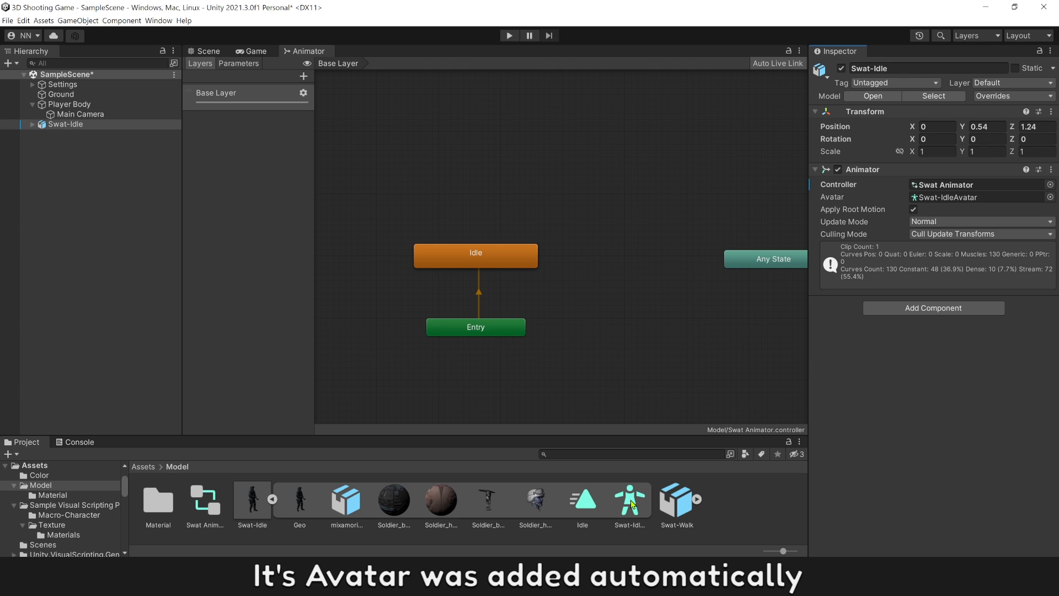
pyautogui.click(913, 210)
pyautogui.click(923, 235)
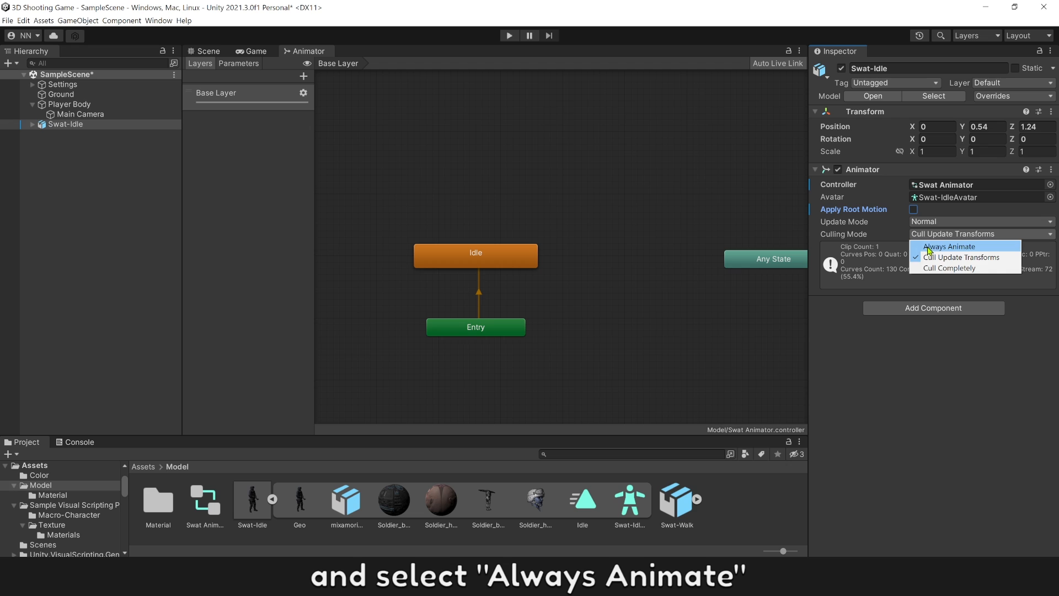
pyautogui.click(929, 245)
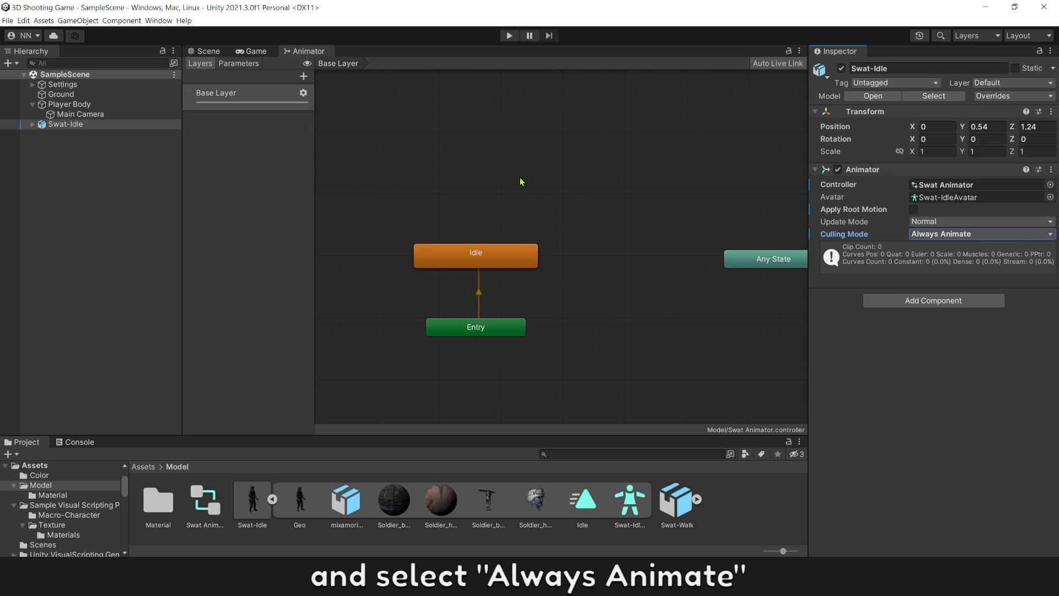
pyautogui.hotkey('ctrl', 's')
# Move Swat-Idle in front of the camera at Position Z -0.92 and play the game to check its animation
pyautogui.click(257, 51)
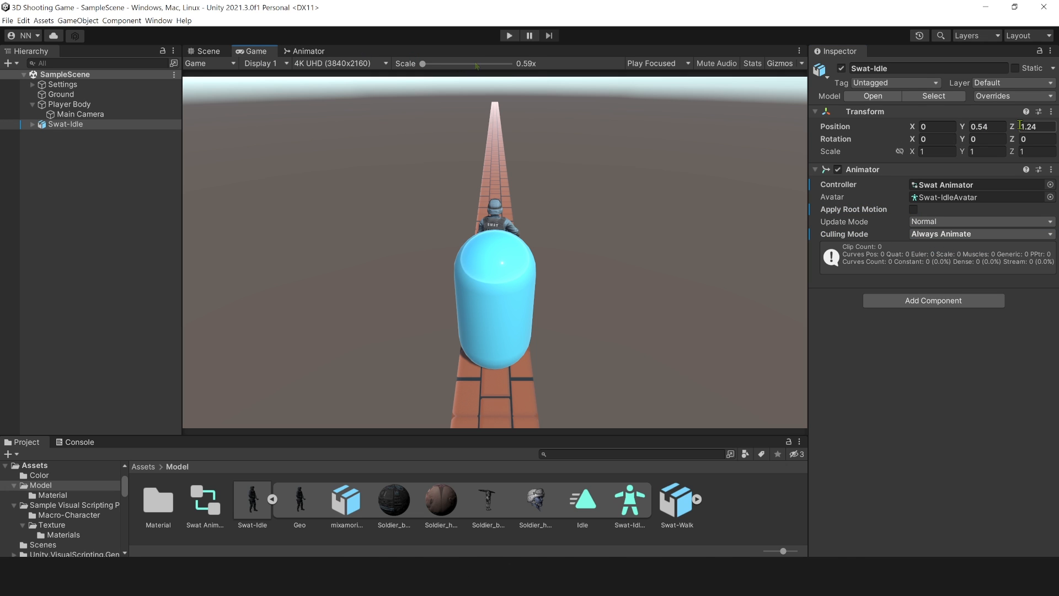
pyautogui.moveTo(1012, 126); pyautogui.dragTo(972, 137)
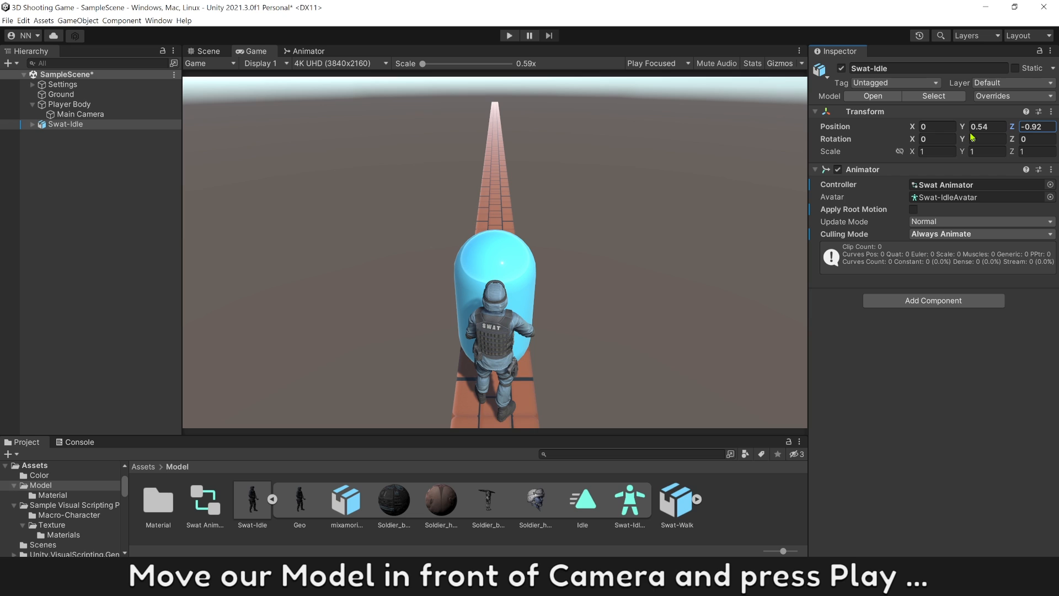
pyautogui.click(509, 36)
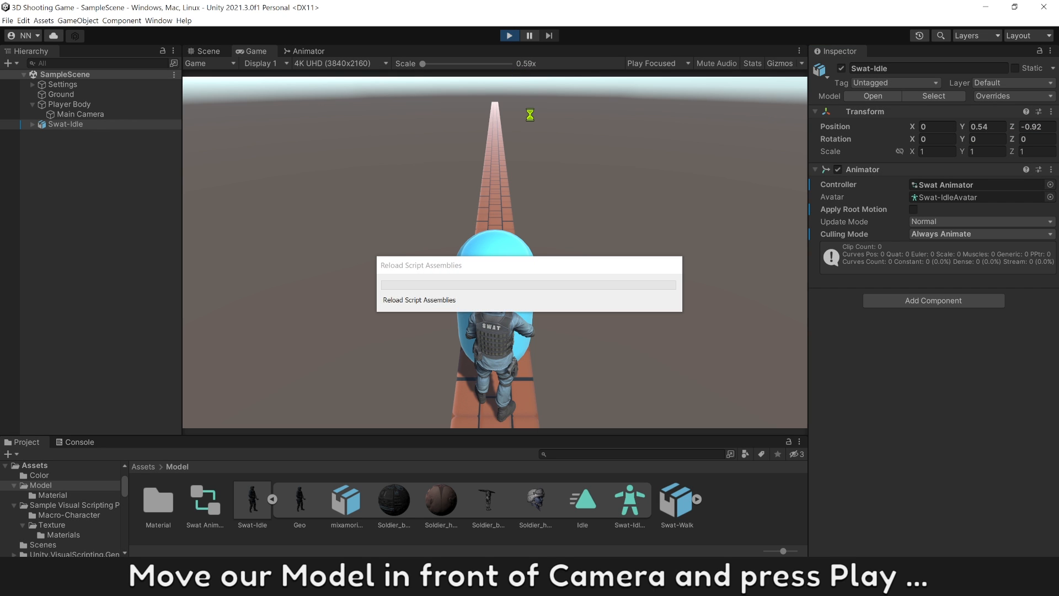
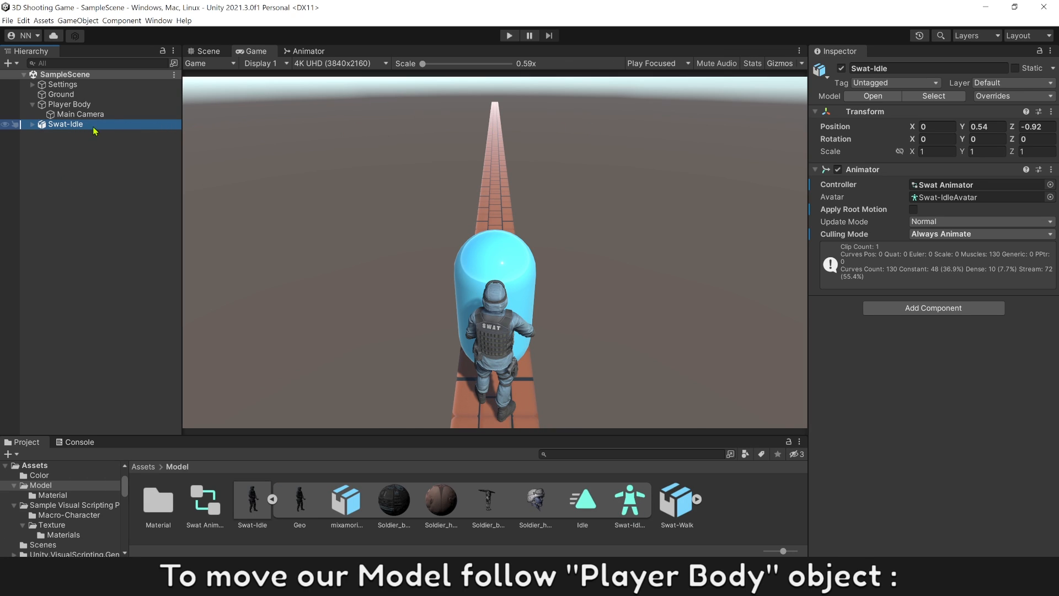
# Make Swat-Idle a child of Player Body and set its Position Z and Y to 0
pyautogui.click(59, 140)
pyautogui.click(53, 126)
pyautogui.moveTo(54, 128); pyautogui.dragTo(75, 110)
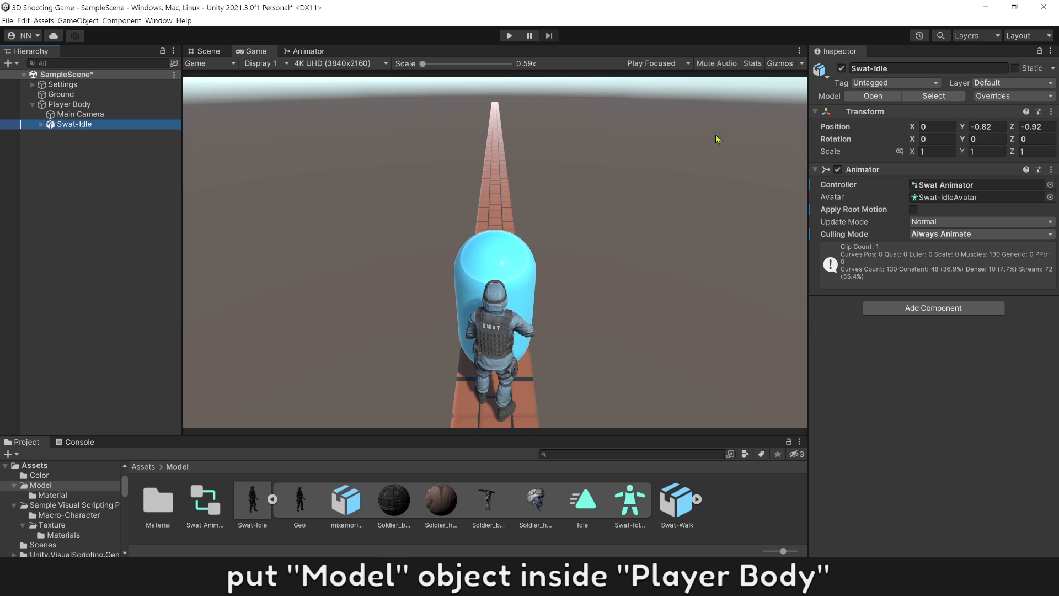
pyautogui.click(1036, 126)
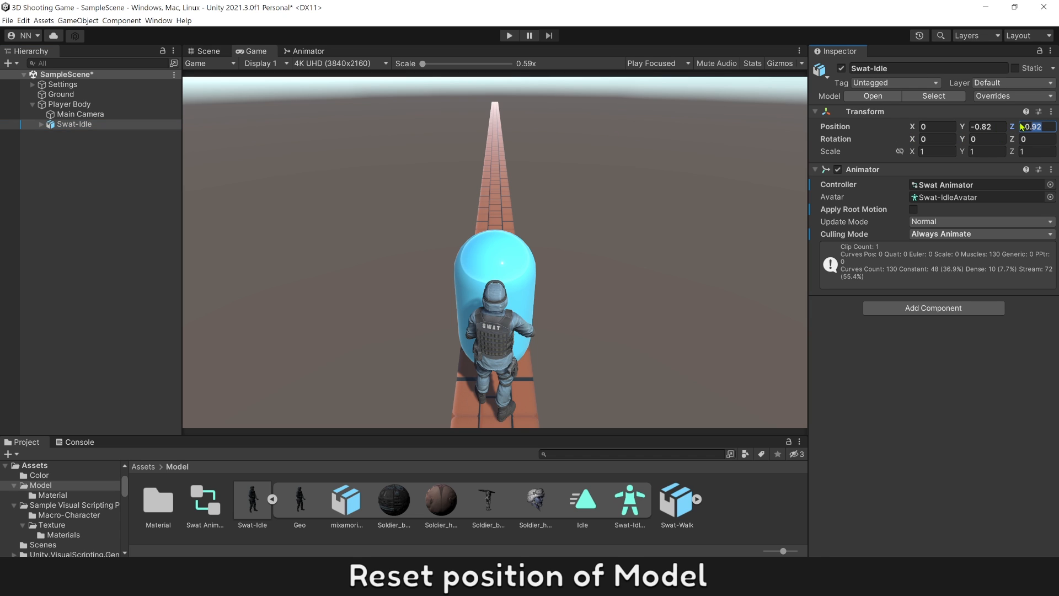
pyautogui.write('0')
pyautogui.click(985, 127)
pyautogui.write('0')
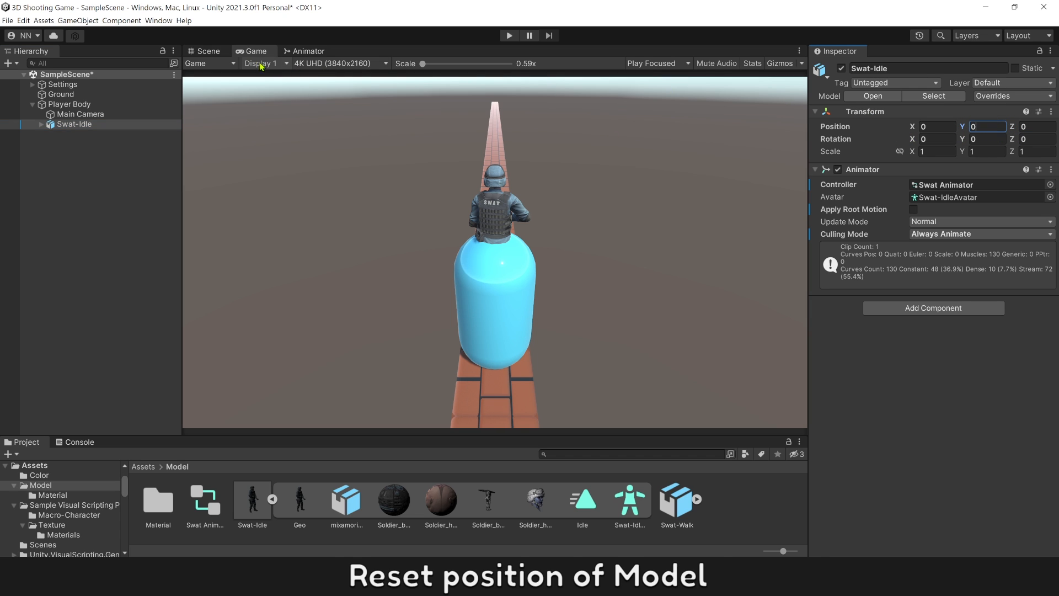
# Lower Swat-Idle to about Y -0.93 inside the capsule and disable Player Body's Mesh Renderer
pyautogui.click(209, 52)
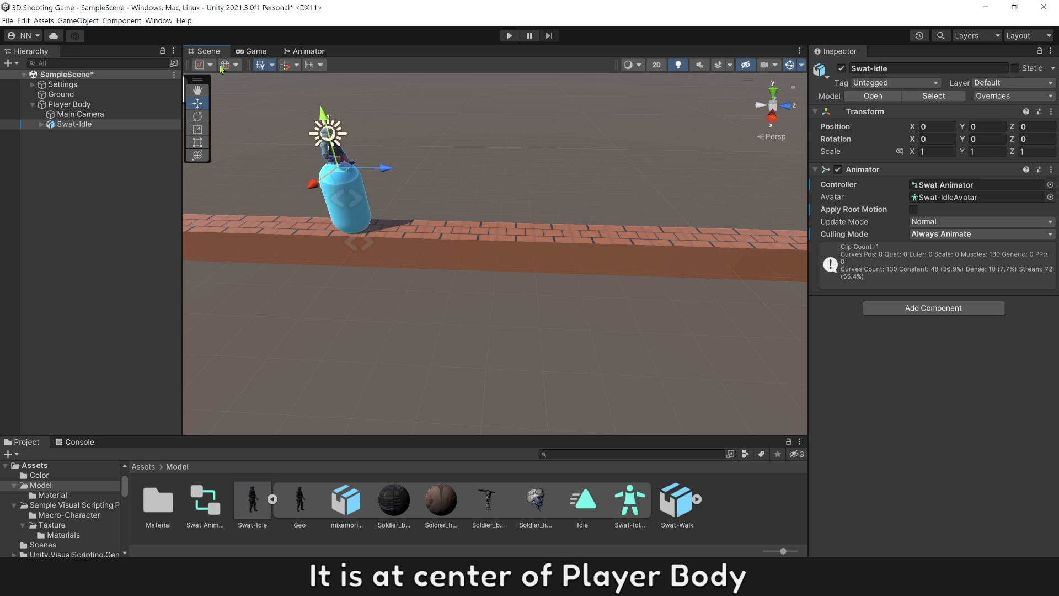
pyautogui.moveTo(324, 140); pyautogui.dragTo(326, 161)
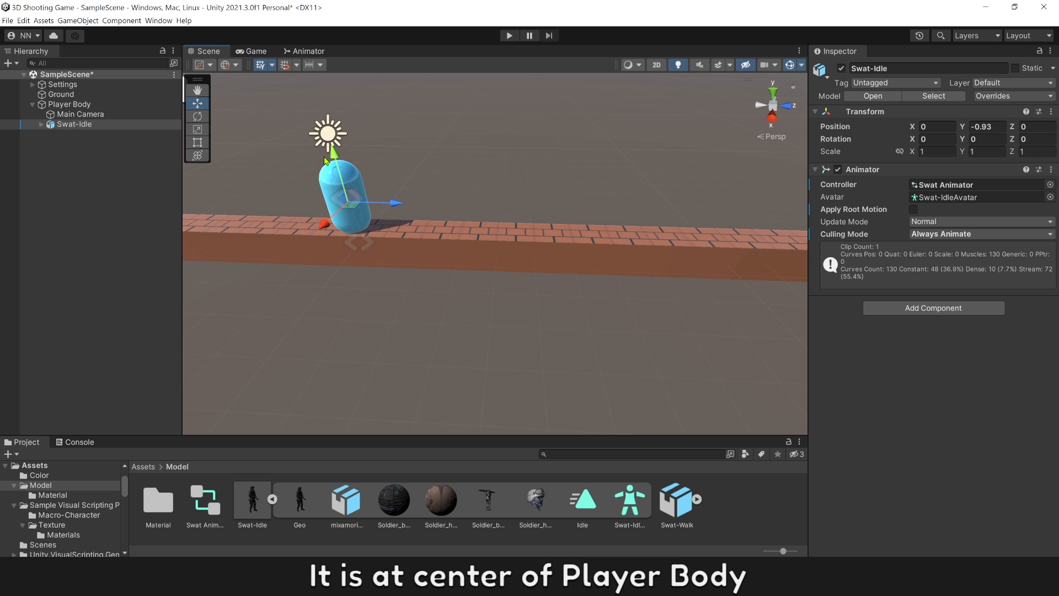
pyautogui.click(69, 104)
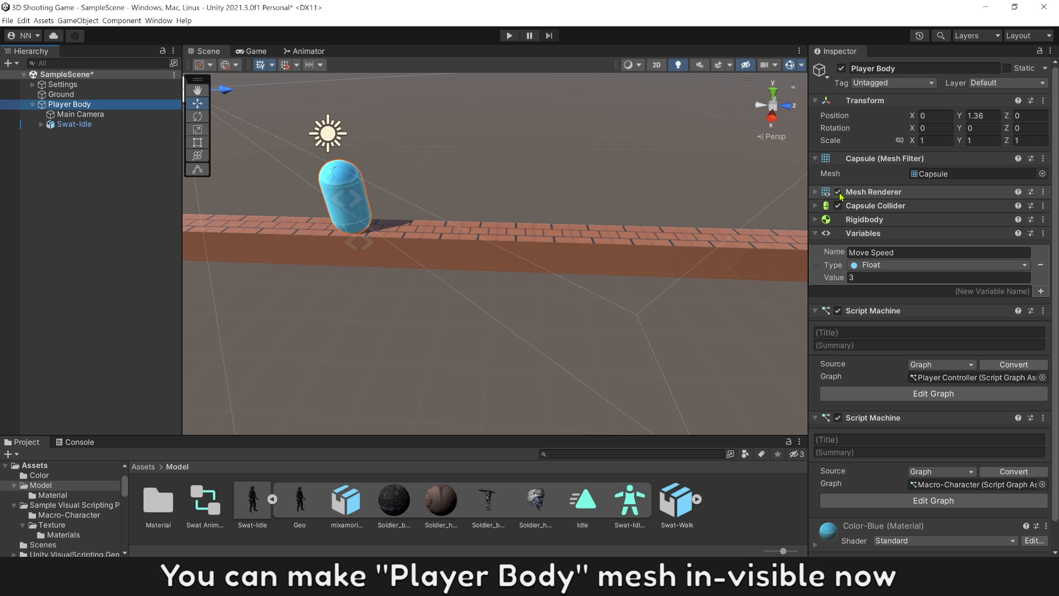
pyautogui.click(838, 192)
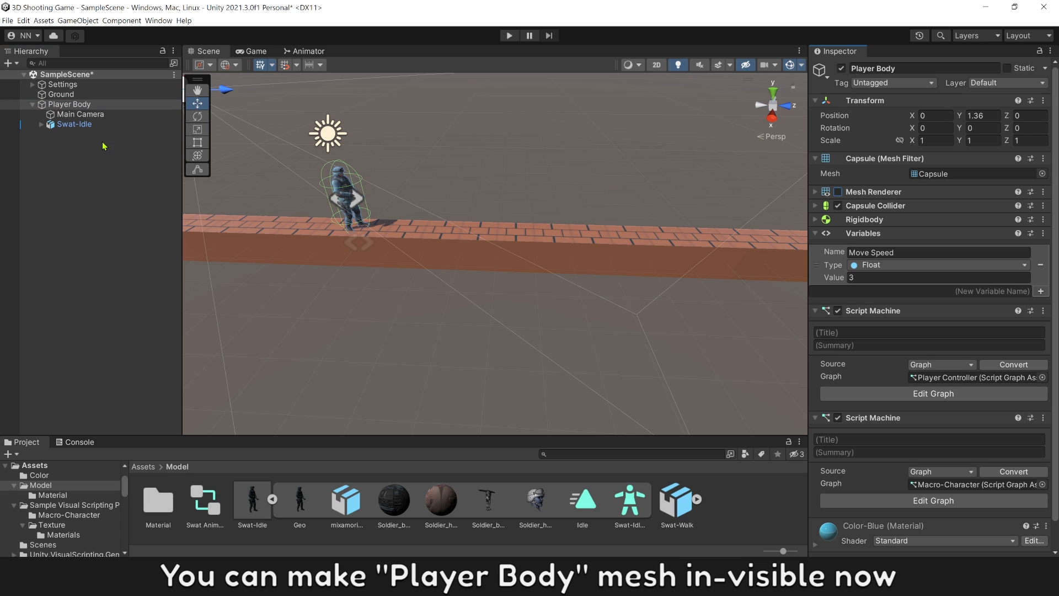
# Fine-tune Swat-Idle's height on the ground and play the game to test the model moving forward with Player Body
pyautogui.click(105, 125)
pyautogui.moveTo(336, 163); pyautogui.dragTo(335, 162)
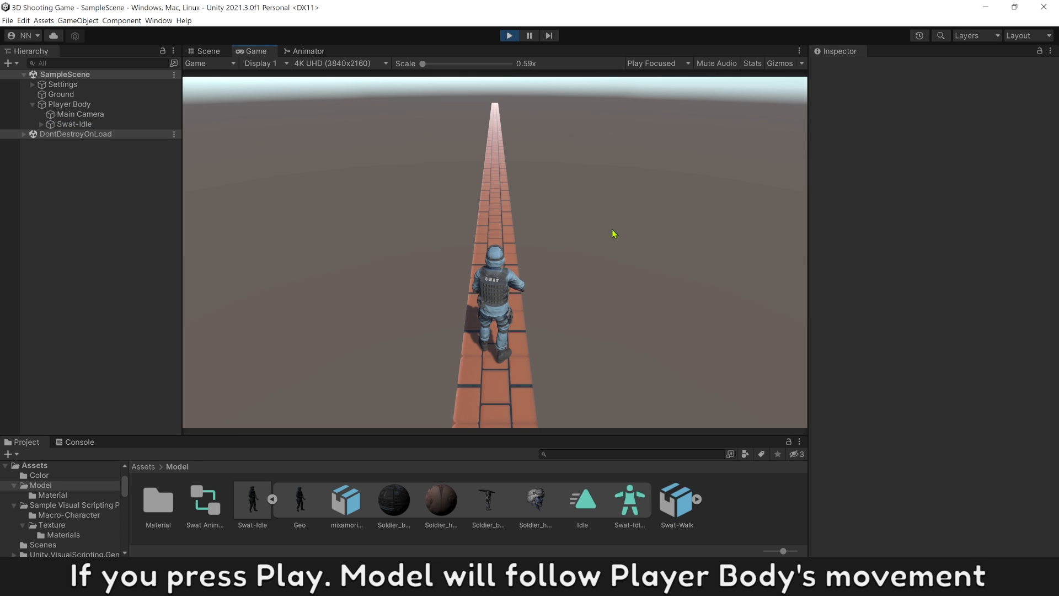
pyautogui.press('w')
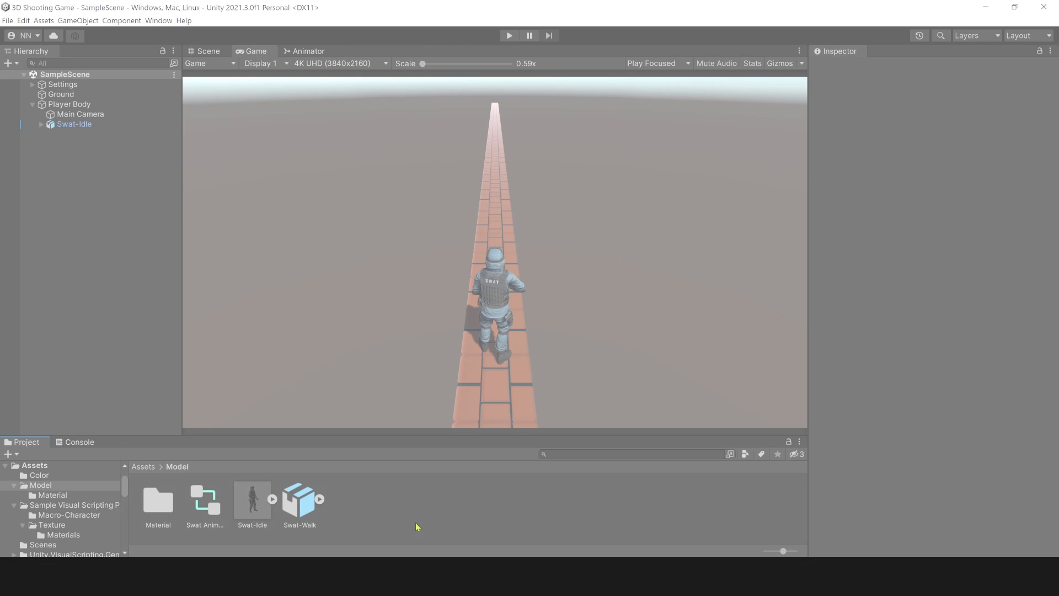
# Set the animation type of Swat-Walk's rig to Humanoid
pyautogui.click(303, 505)
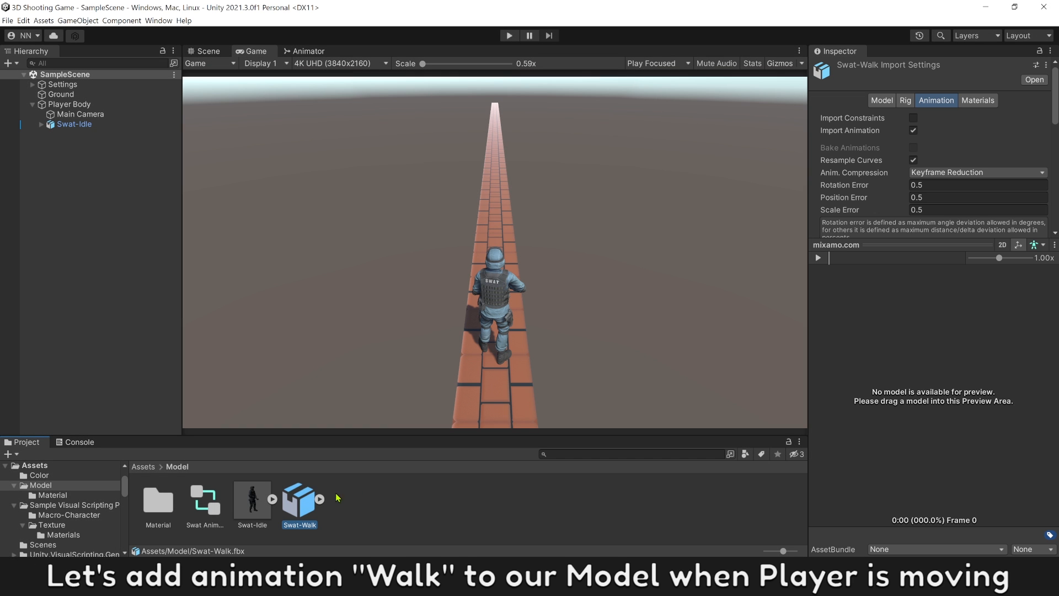
pyautogui.click(907, 102)
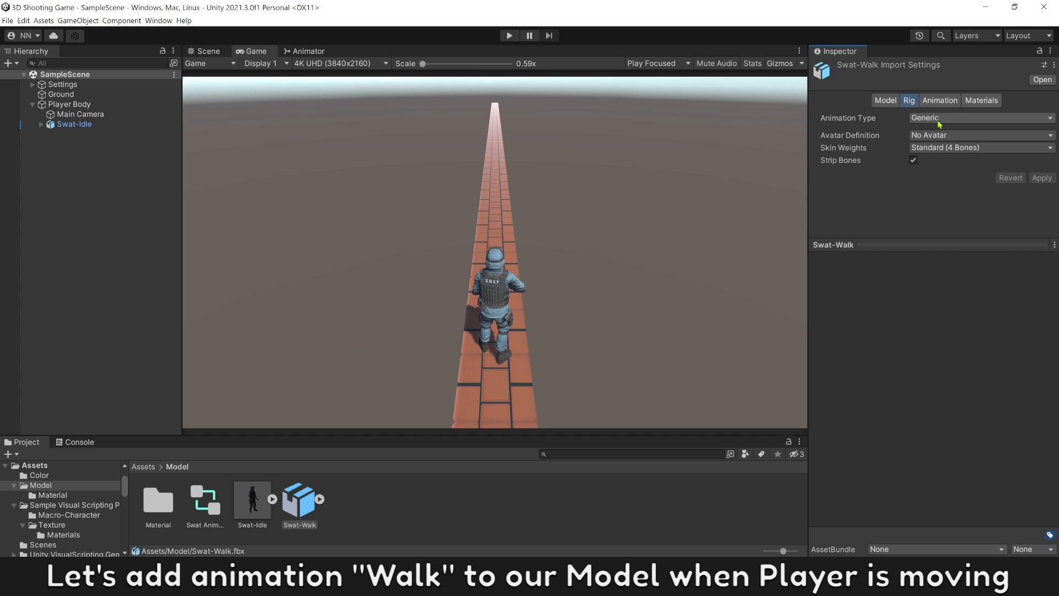
pyautogui.click(939, 120)
pyautogui.click(944, 162)
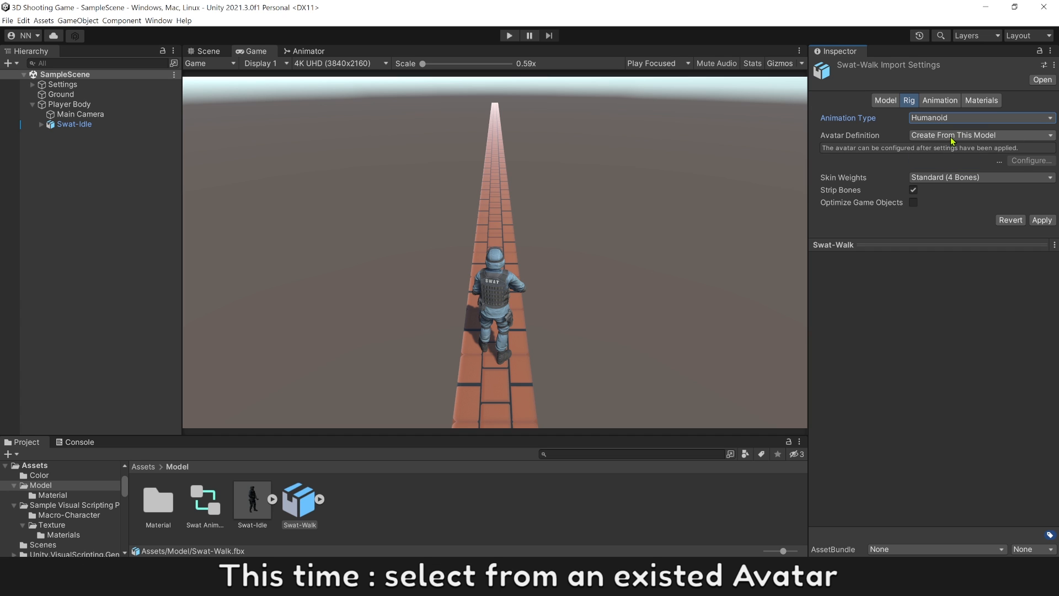
# Set Swat-Walk's avatar definition to Copy From Other Avatar with Swat-IdleAvatar as the source, and apply the settings
pyautogui.click(951, 138)
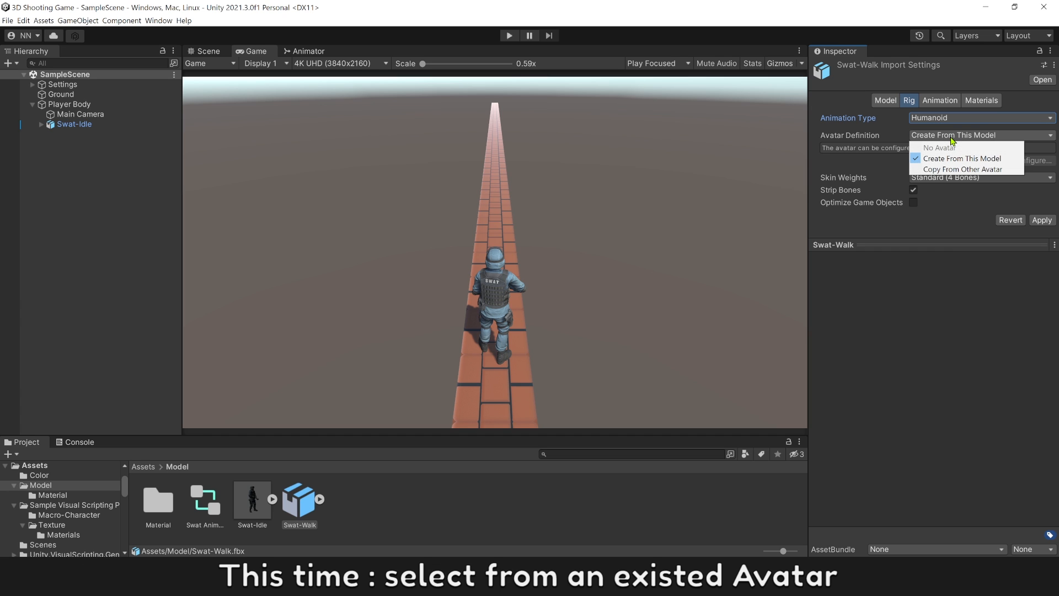
pyautogui.click(970, 170)
pyautogui.click(1042, 183)
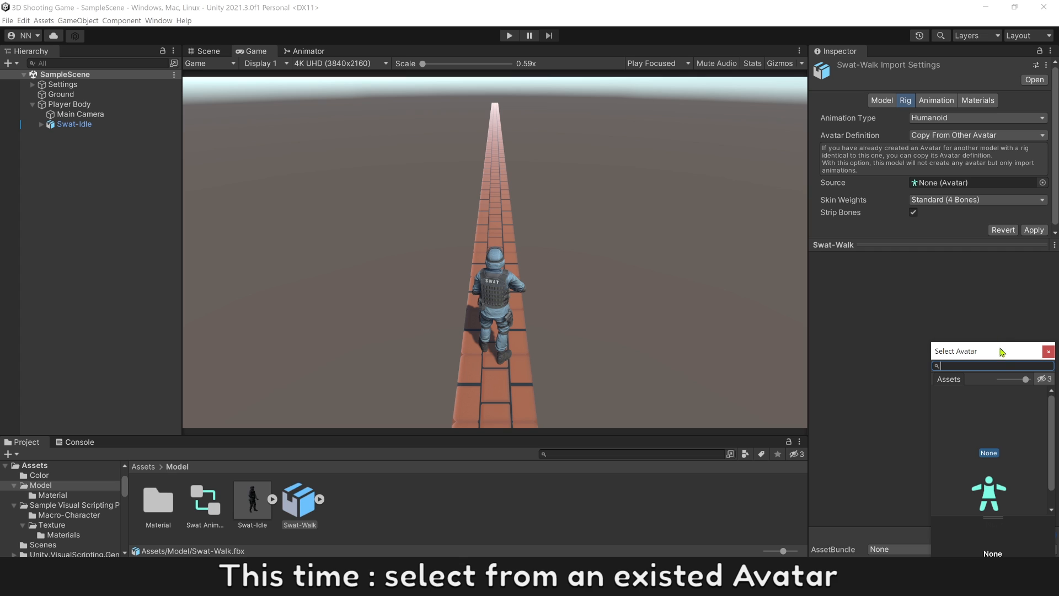
pyautogui.moveTo(1001, 351); pyautogui.dragTo(975, 263)
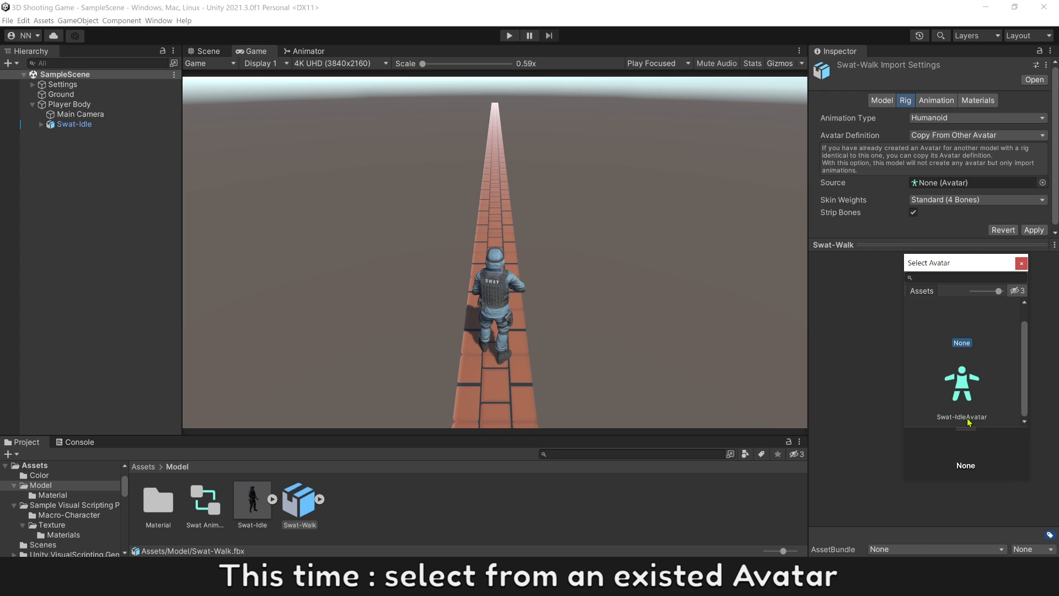
pyautogui.click(964, 398)
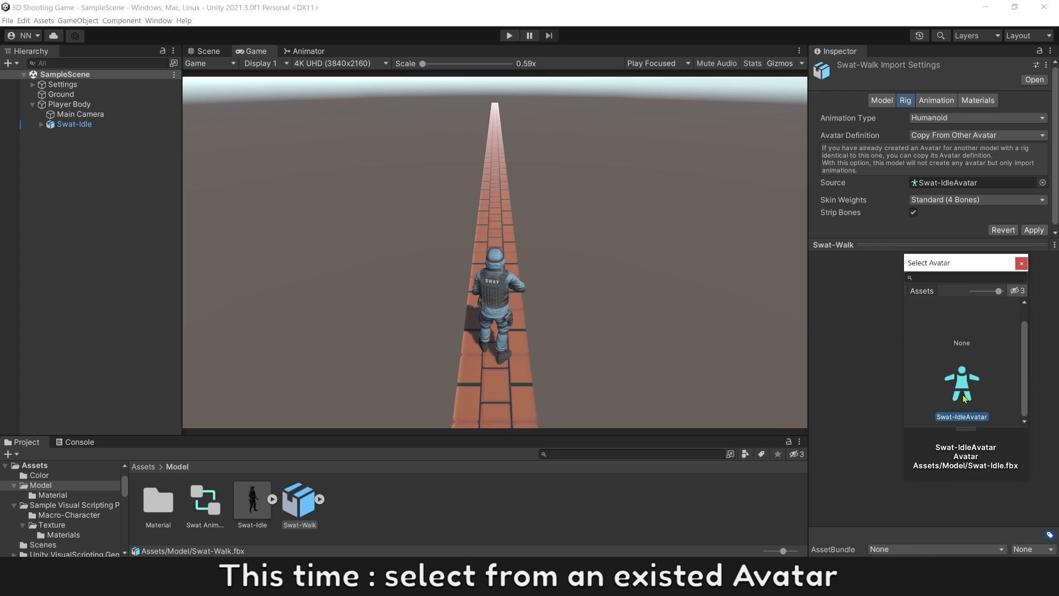
pyautogui.click(1022, 264)
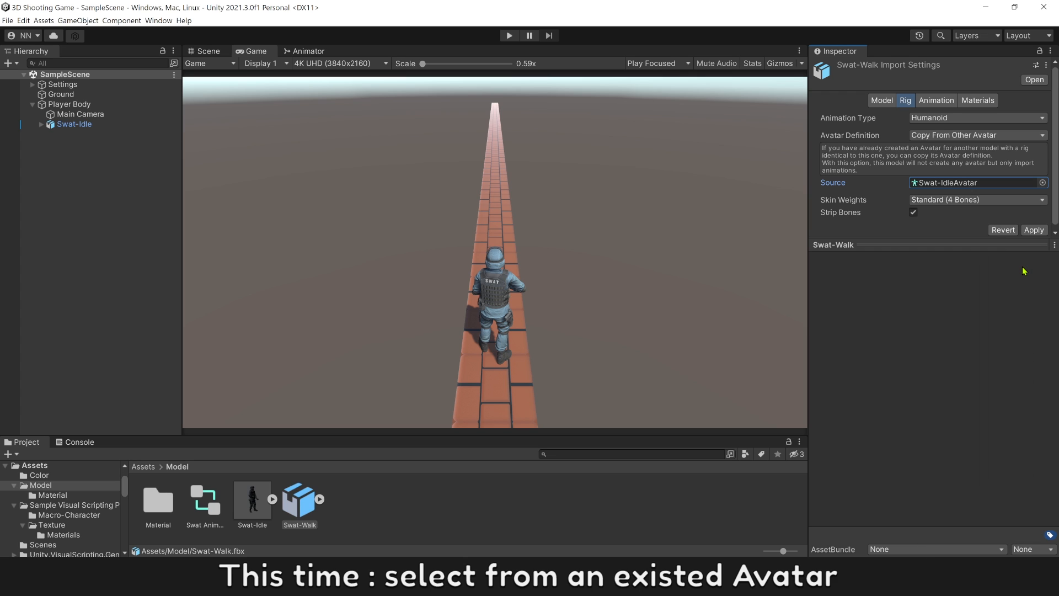
pyautogui.click(1035, 232)
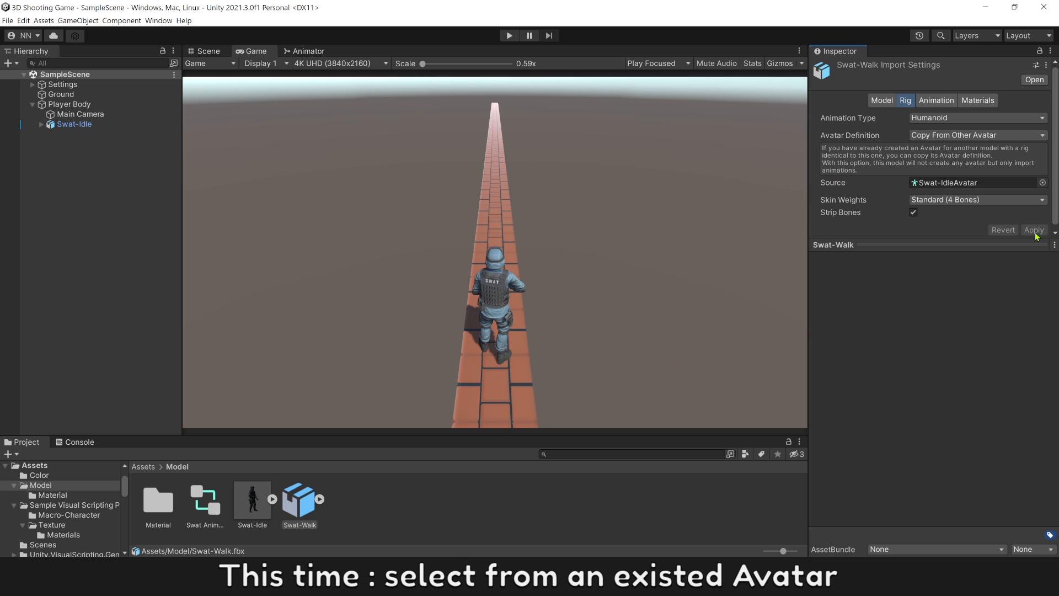
# Rename the mixamo.com clip in Swat-Walk's animation settings to Walk
pyautogui.click(949, 104)
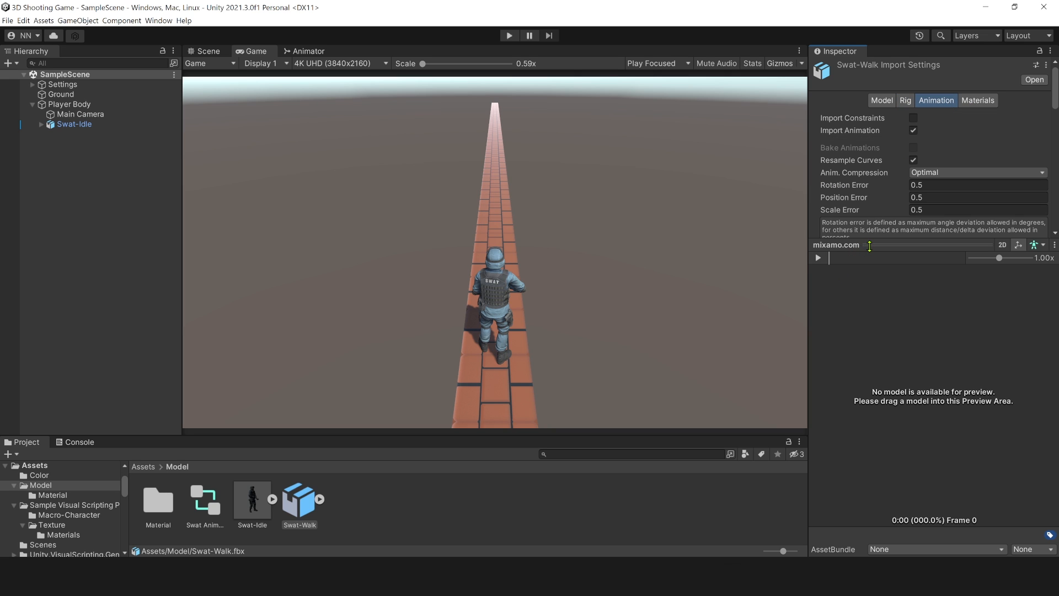
pyautogui.click(894, 328)
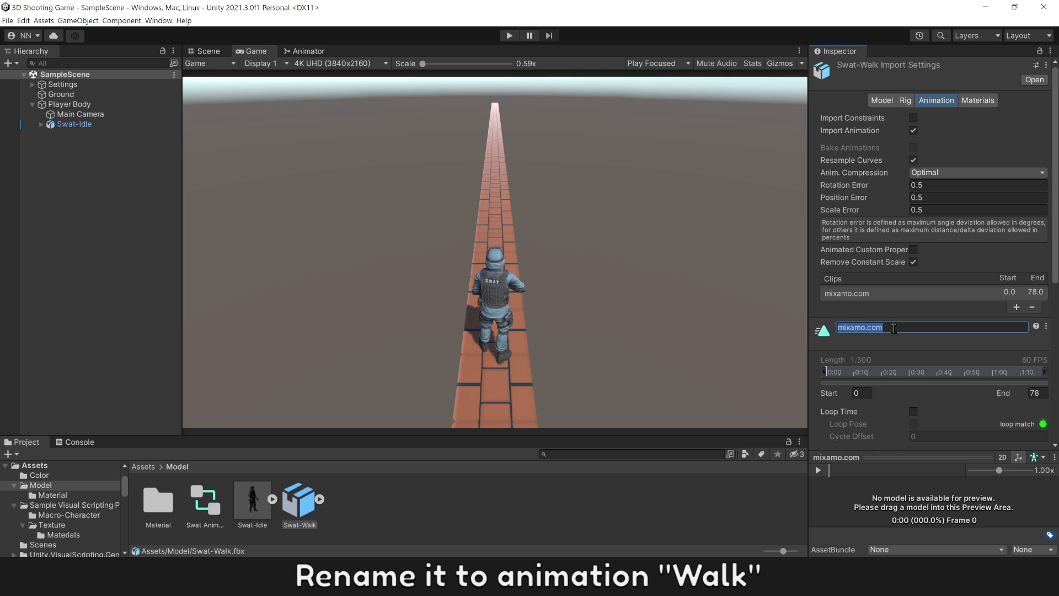
pyautogui.write('Walk')
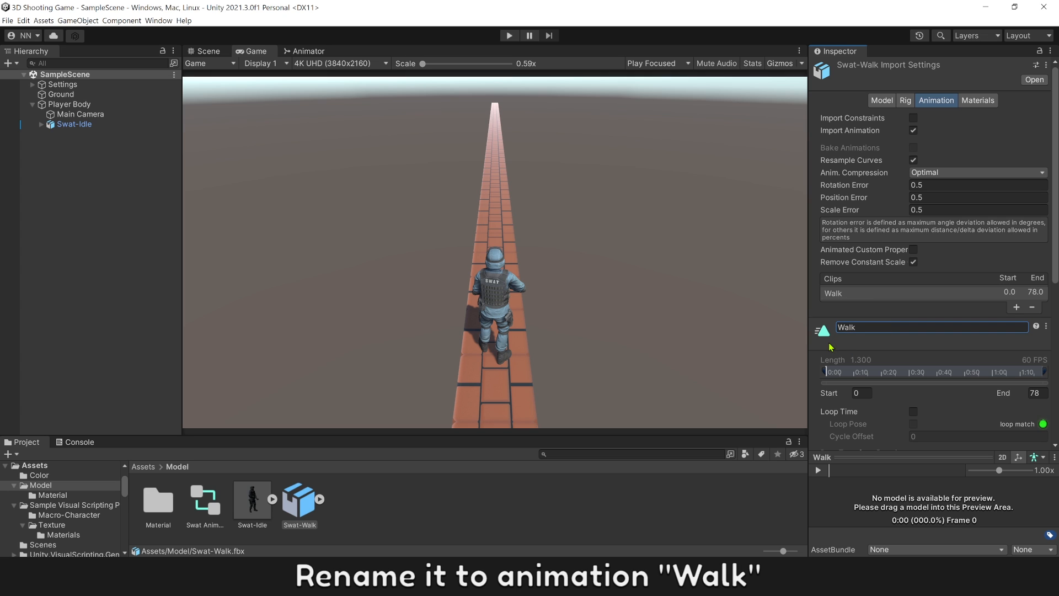
# Enable Loop Time for the Walk clip and bake its root transform rotation into the pose, based upon Original
pyautogui.scroll(-5, 830, 347)
pyautogui.click(913, 211)
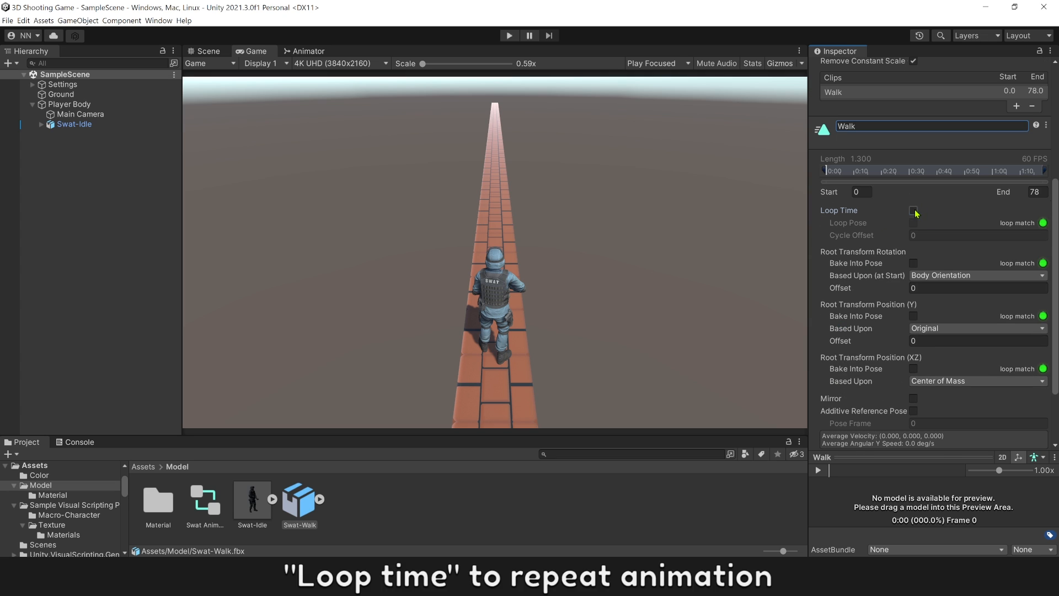
pyautogui.click(928, 276)
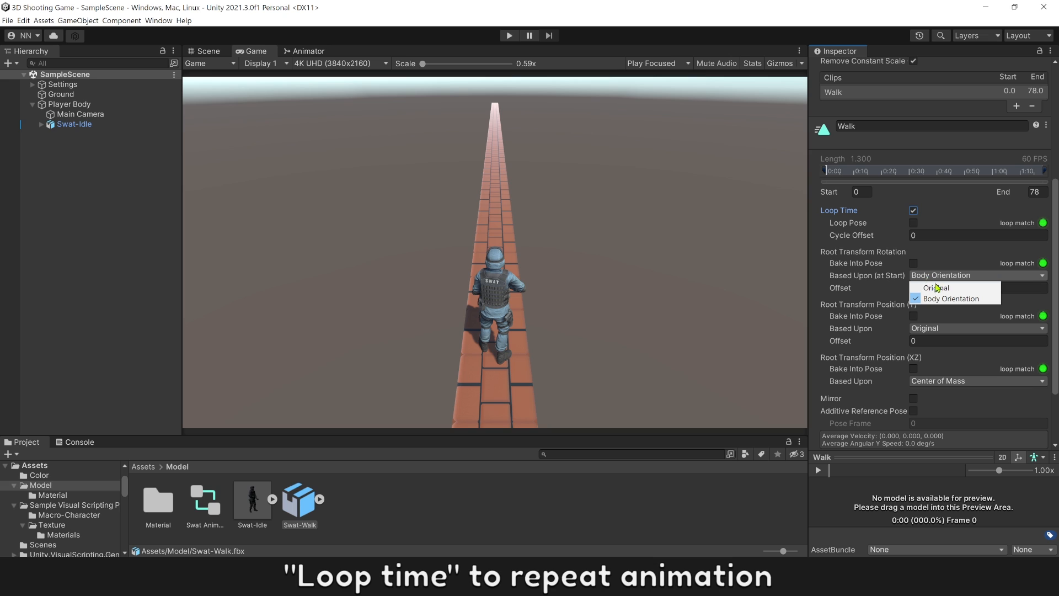
pyautogui.click(926, 284)
pyautogui.click(914, 264)
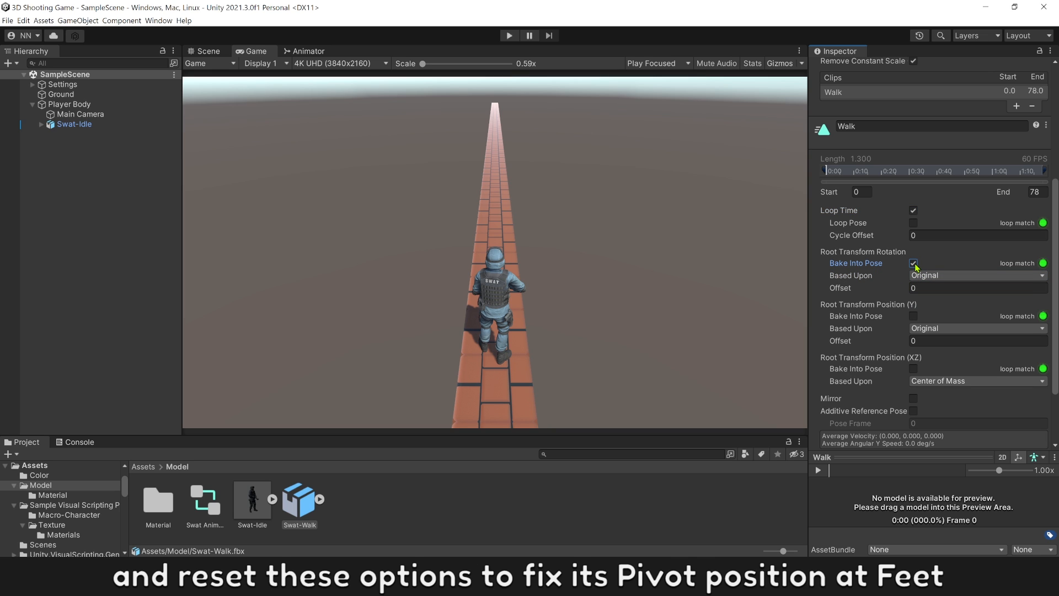
# Base the Walk clip's root transform position (Y) upon Feet and bake it into the pose
pyautogui.click(917, 329)
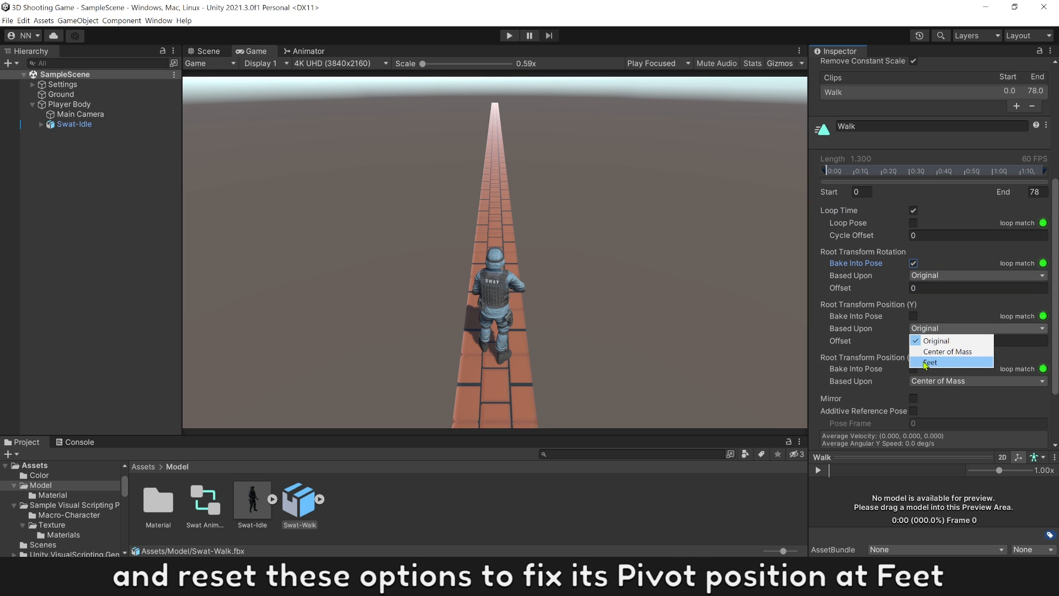
pyautogui.click(934, 363)
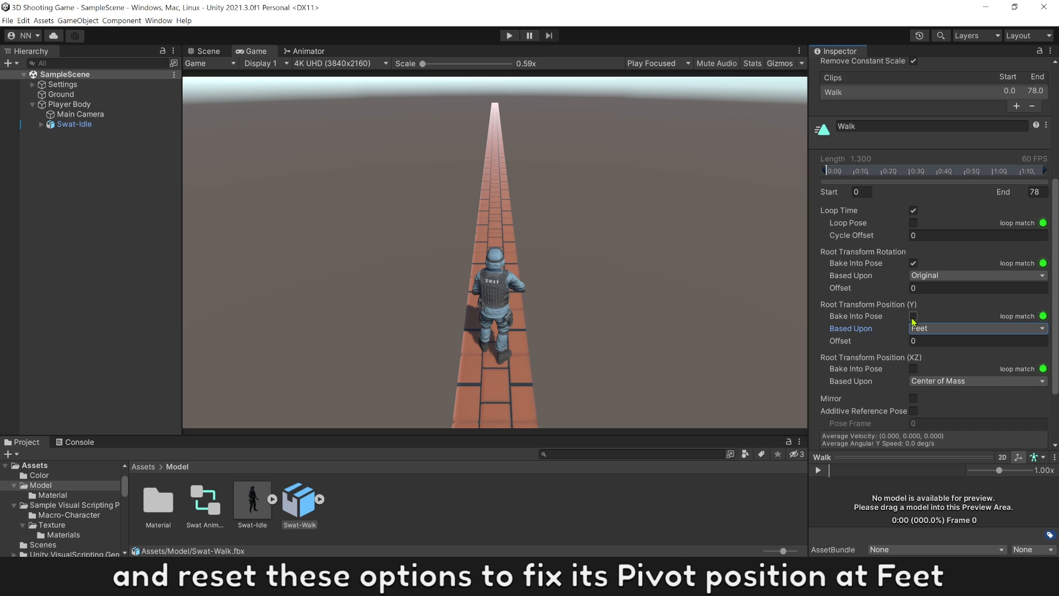
pyautogui.click(913, 317)
# Bake the Walk clip's root transform position (XZ) into the pose, based upon Original, and apply the import settings
pyautogui.scroll(-3, 915, 319)
pyautogui.click(934, 299)
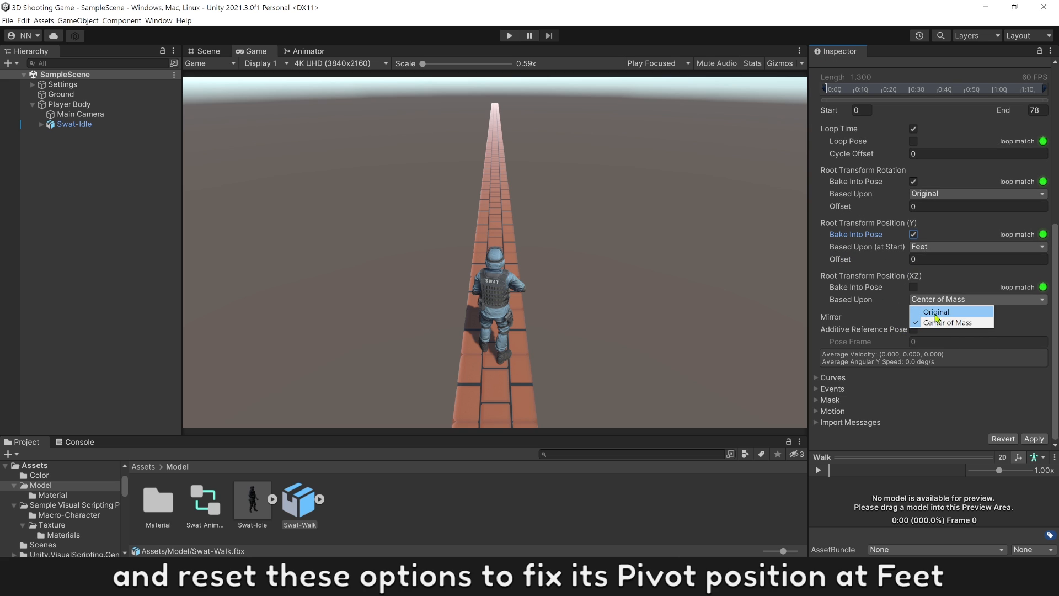
pyautogui.click(936, 312)
pyautogui.click(914, 286)
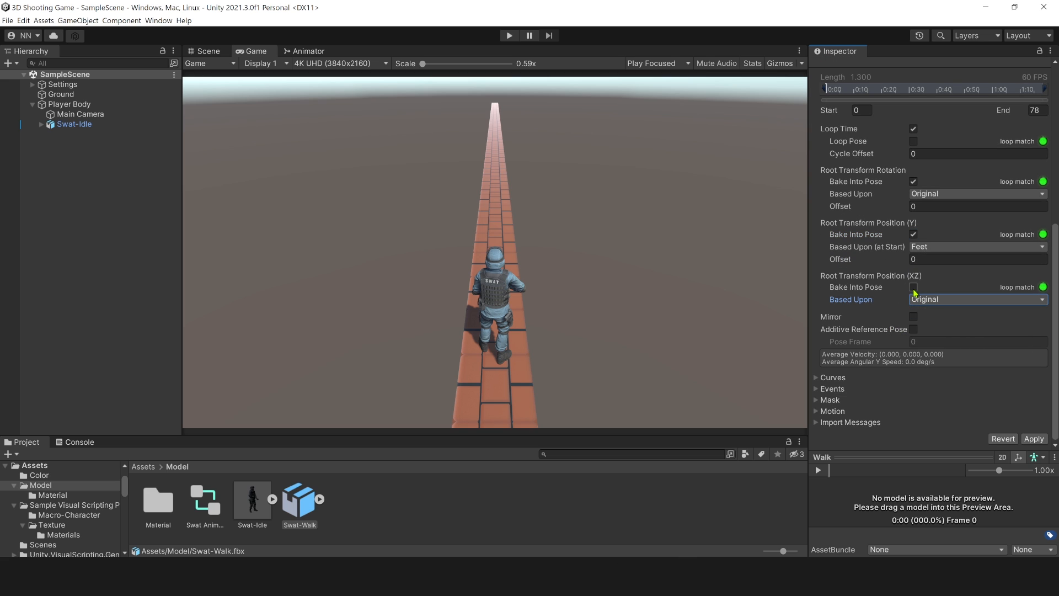
pyautogui.click(1034, 439)
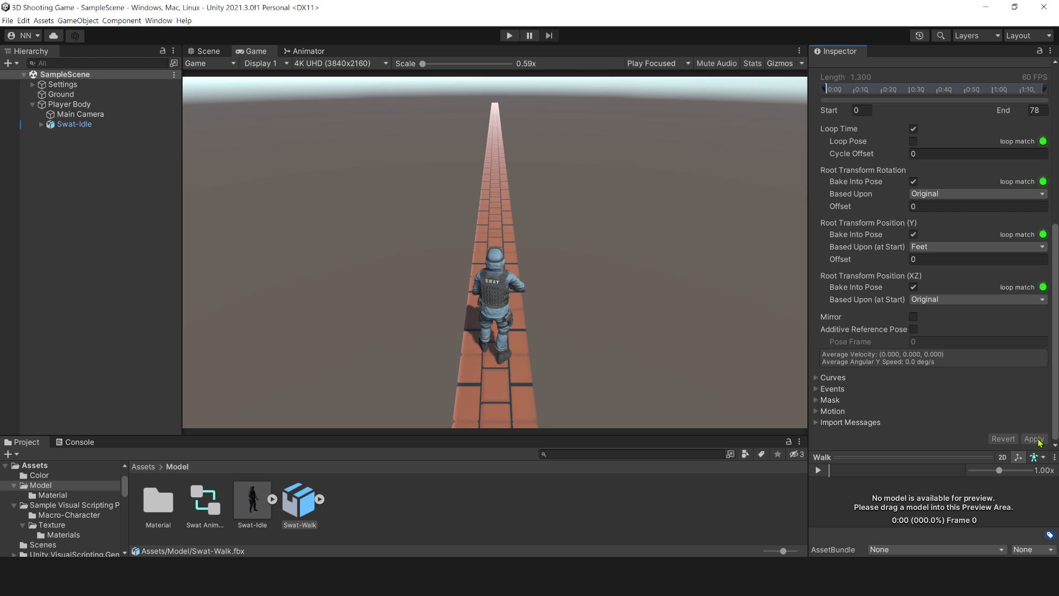
# Set the Walk clip's preview model to Auto and play the animation in an enlarged preview area
pyautogui.click(1038, 456)
pyautogui.click(1009, 466)
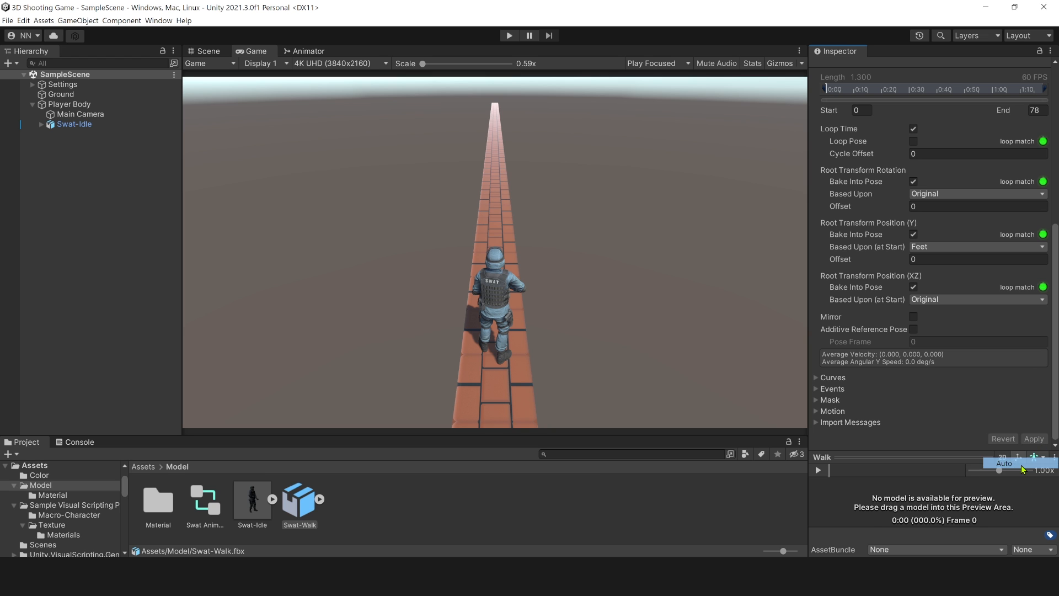
pyautogui.moveTo(927, 458); pyautogui.dragTo(927, 156)
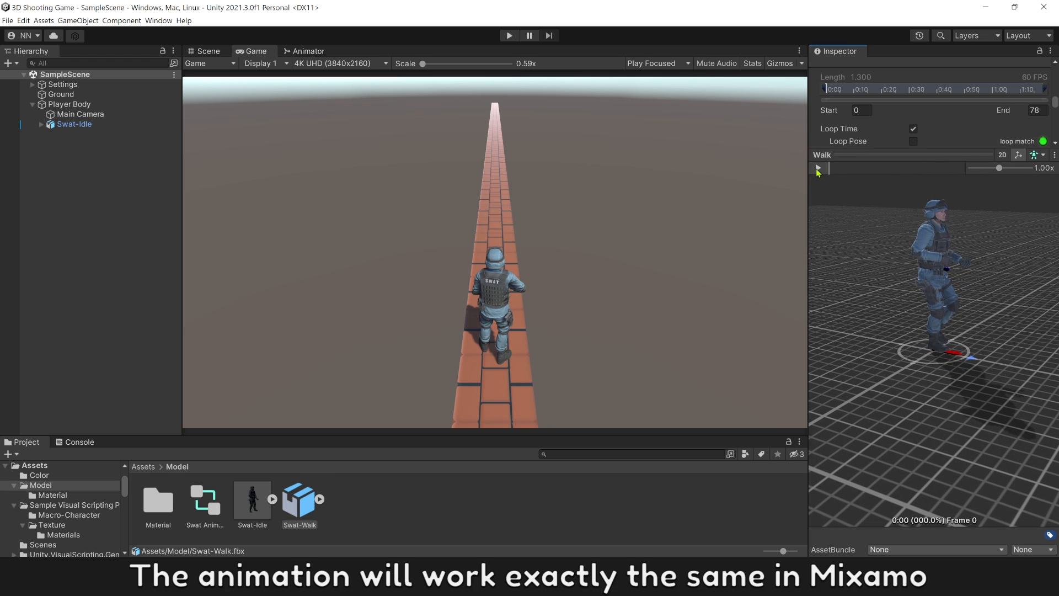
pyautogui.click(818, 168)
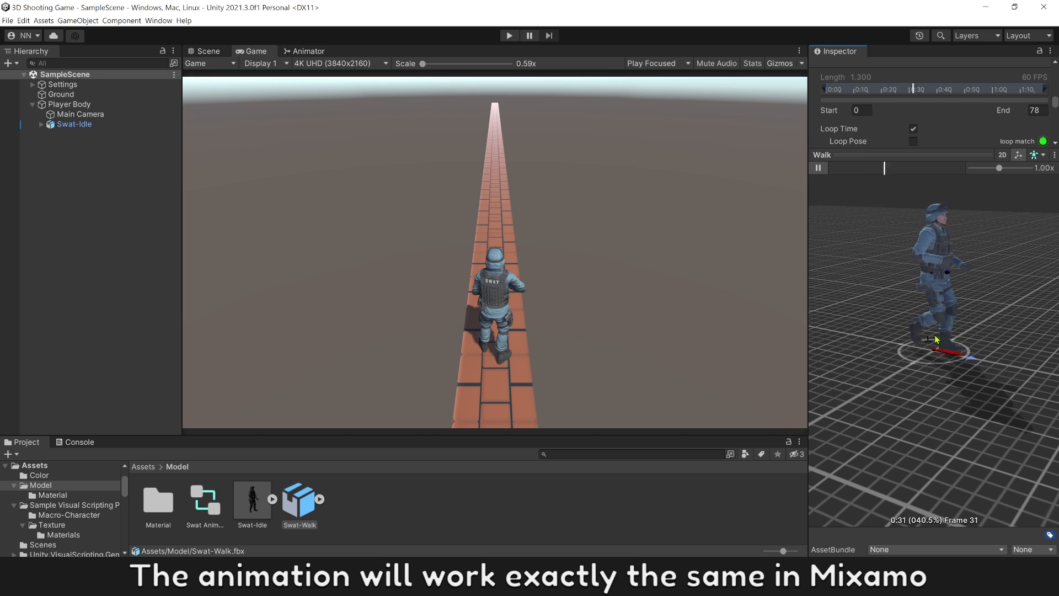
# Add the Walk motion from the Swat-Walk model to the Swat Animator controller as a state above Idle
pyautogui.click(819, 169)
pyautogui.click(321, 501)
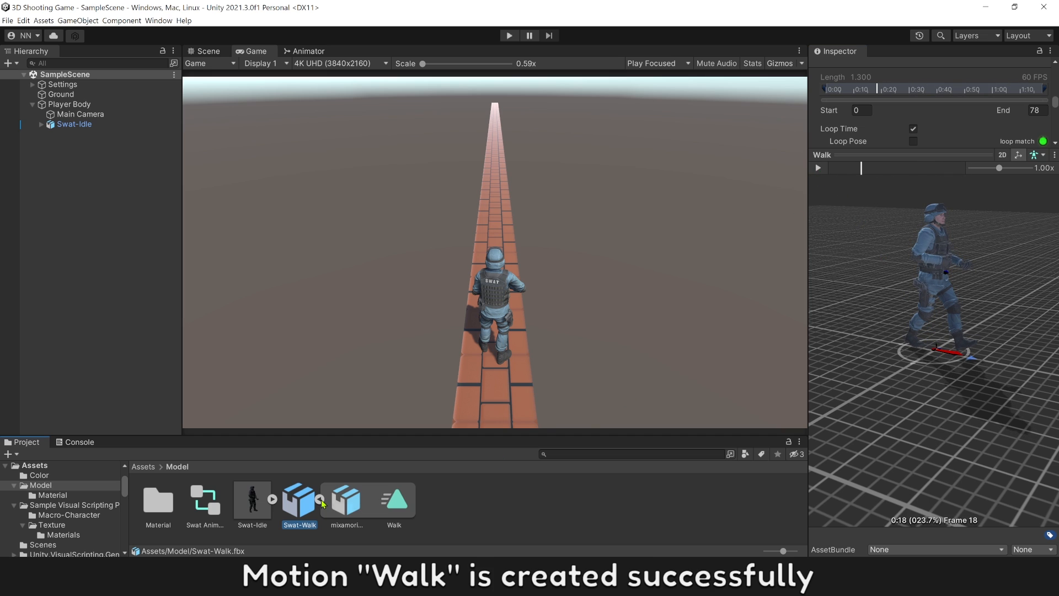
pyautogui.click(401, 505)
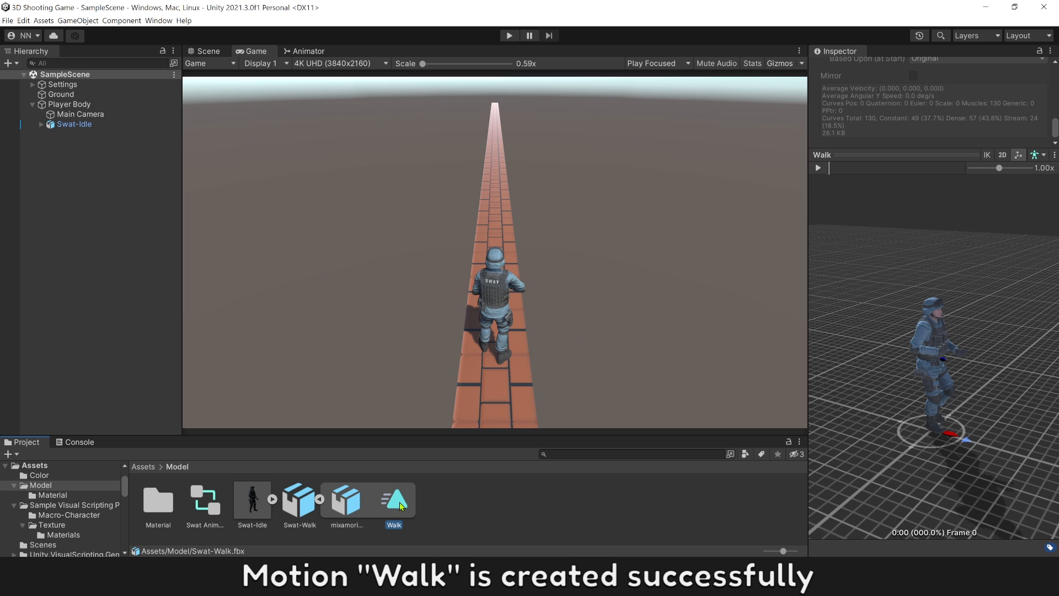
pyautogui.click(305, 51)
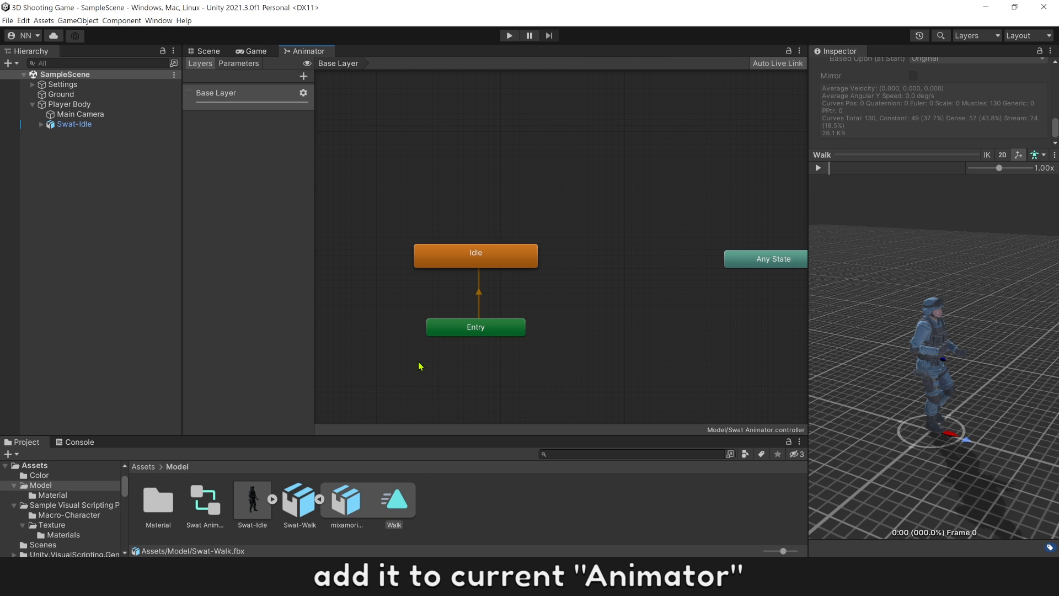
pyautogui.moveTo(394, 499); pyautogui.dragTo(473, 211)
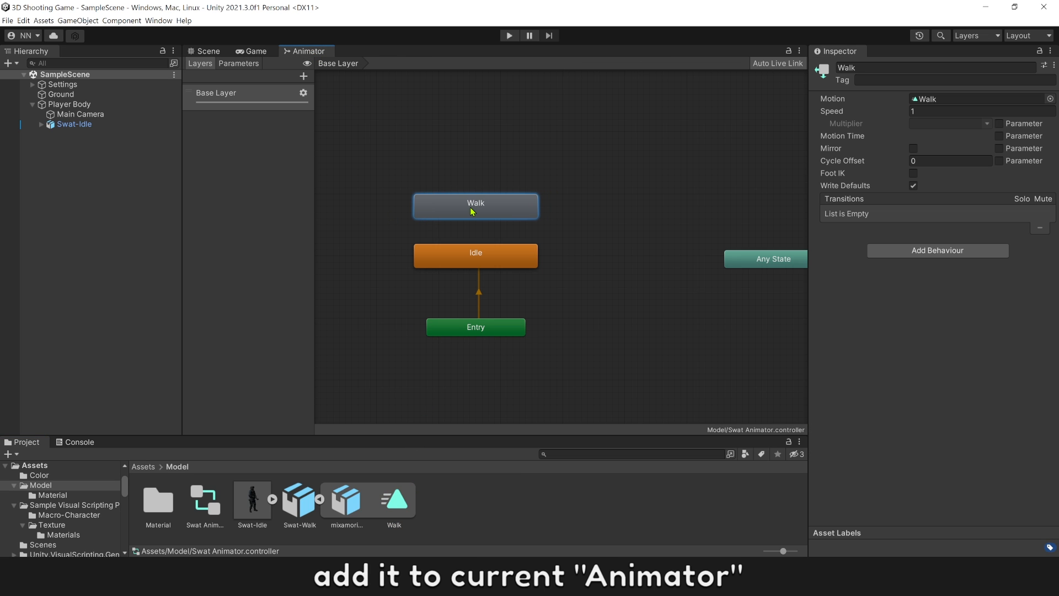
pyautogui.click(411, 173)
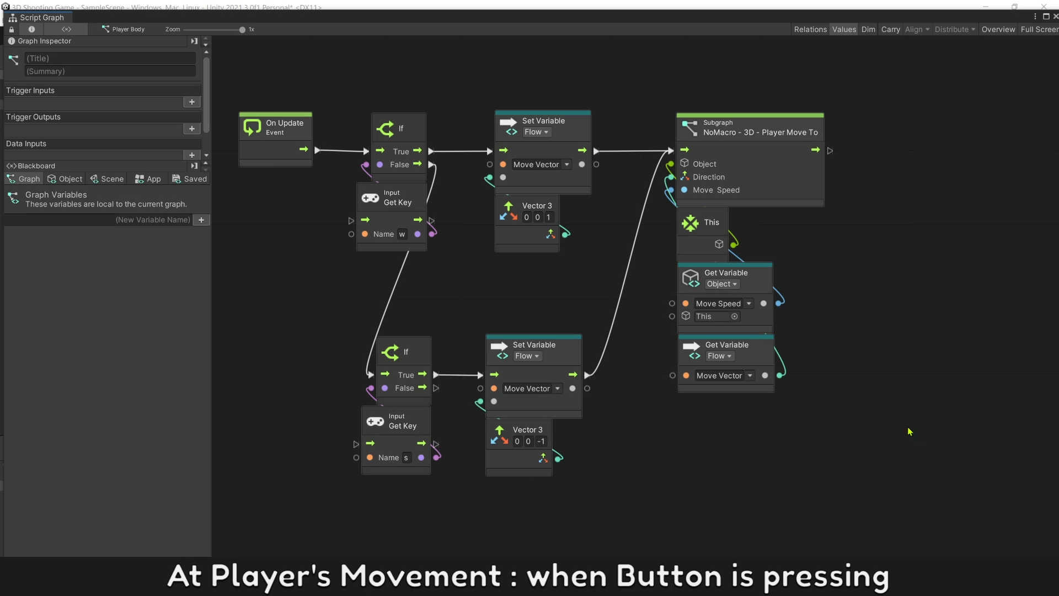
# Add a Trigger Custom Event node after the Player Move subgraph, connect its flow and name it Animation Walk
pyautogui.rightClick(873, 243)
pyautogui.write('tric e')
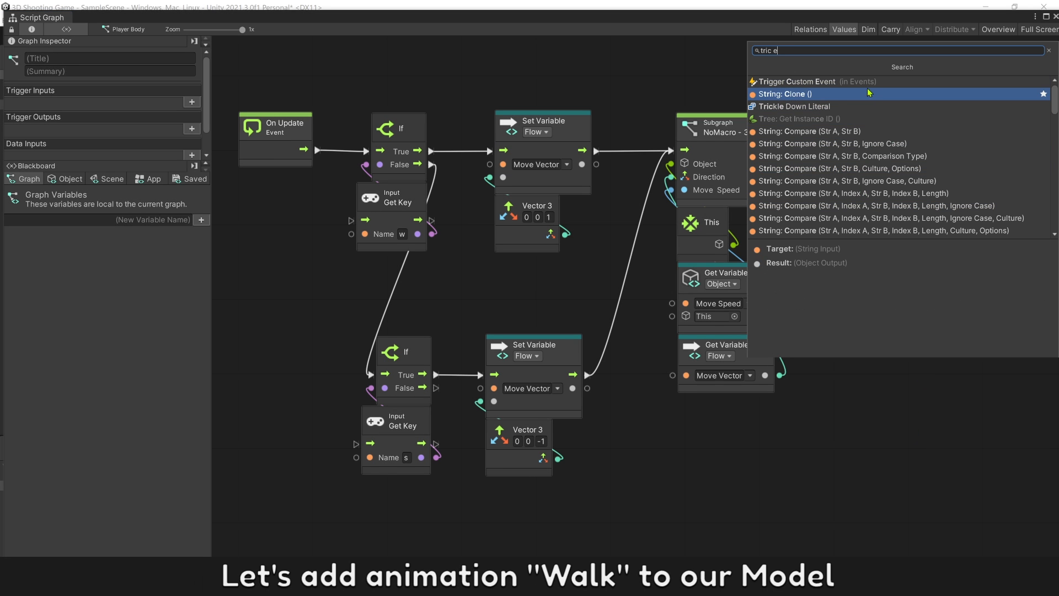
pyautogui.click(794, 81)
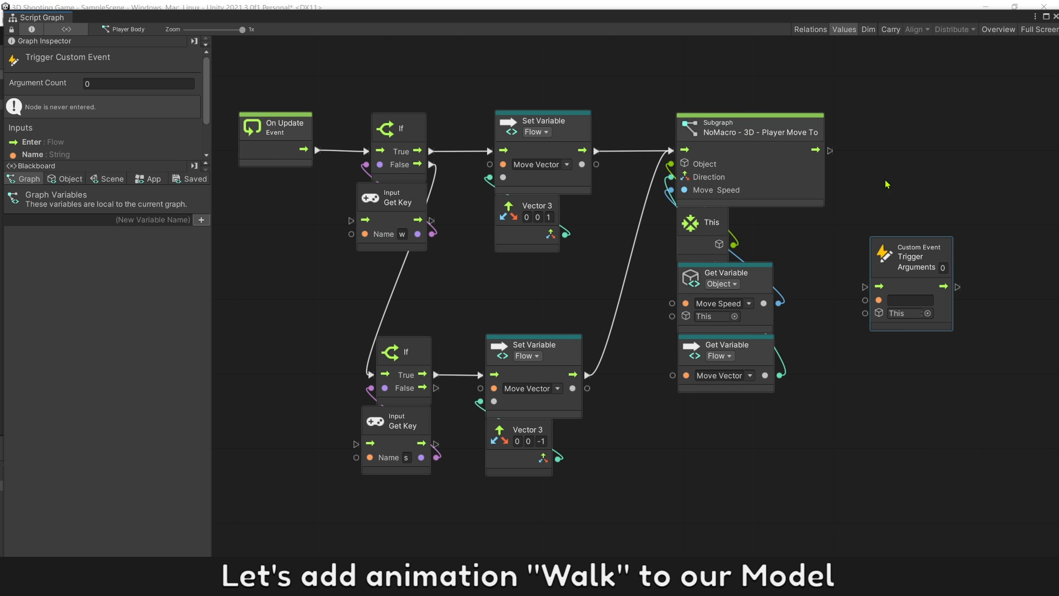
pyautogui.moveTo(892, 279); pyautogui.dragTo(908, 143)
pyautogui.moveTo(830, 150); pyautogui.dragTo(892, 149)
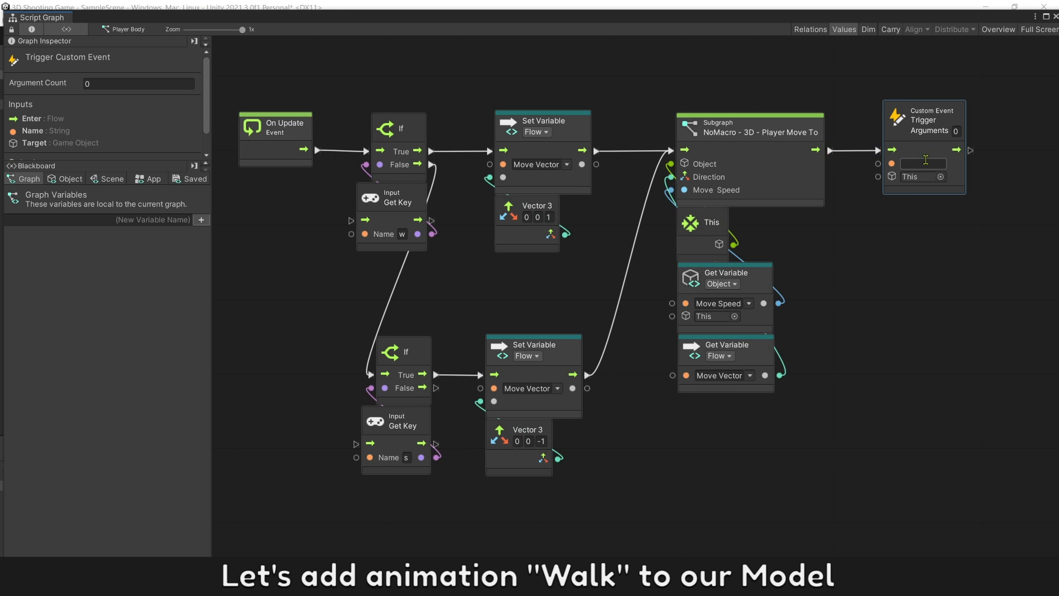
pyautogui.click(897, 293)
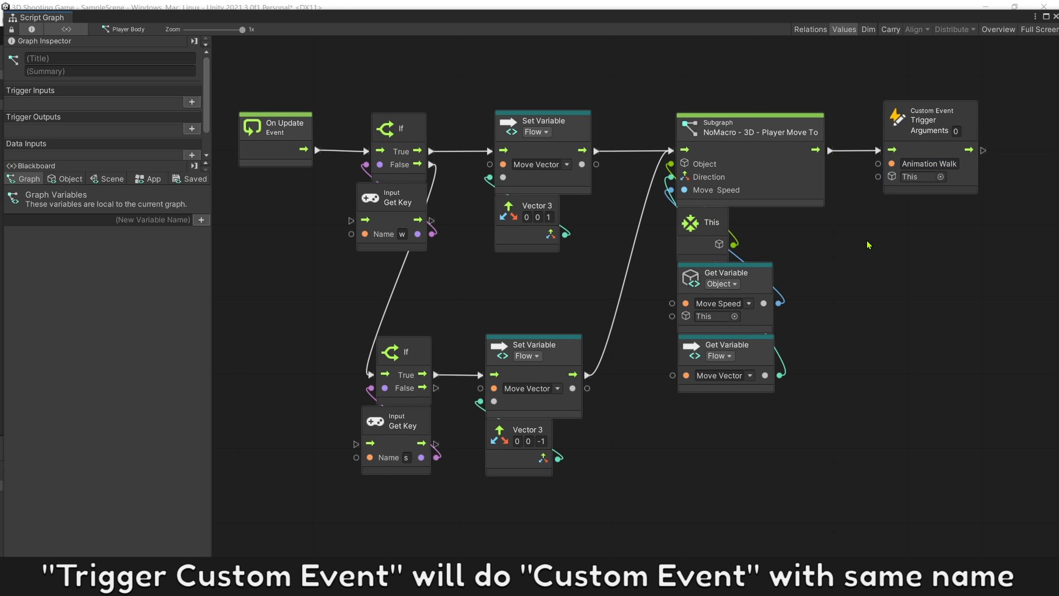
# Add a Custom Event node named Animation Walk, reusing the name from the trigger node
pyautogui.rightClick(867, 247)
pyautogui.write('cus e')
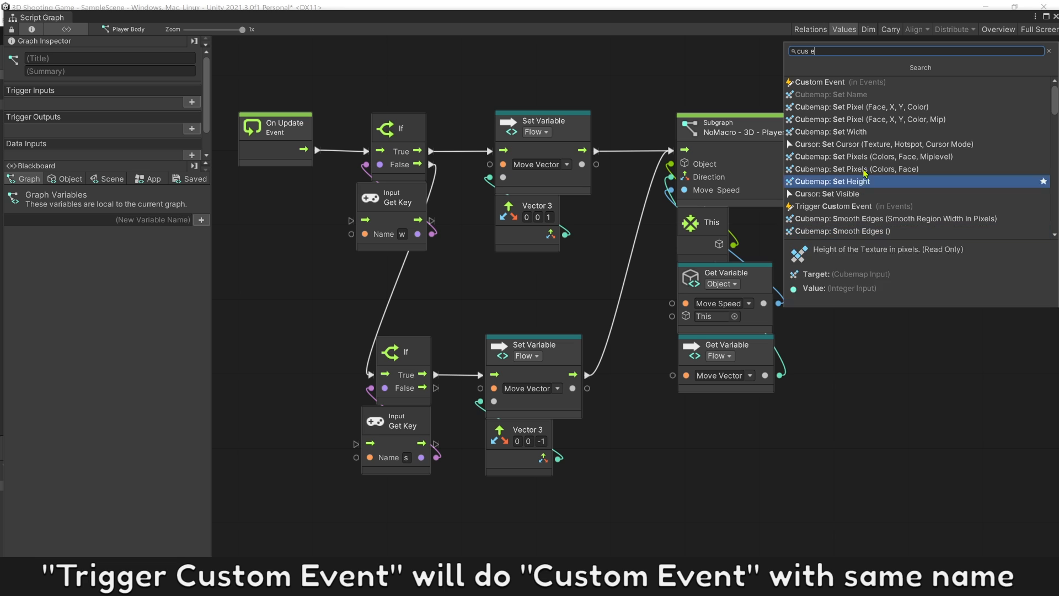
pyautogui.click(820, 84)
pyautogui.hotkey('ctrl', 'a')
pyautogui.hotkey('ctrl', 'c')
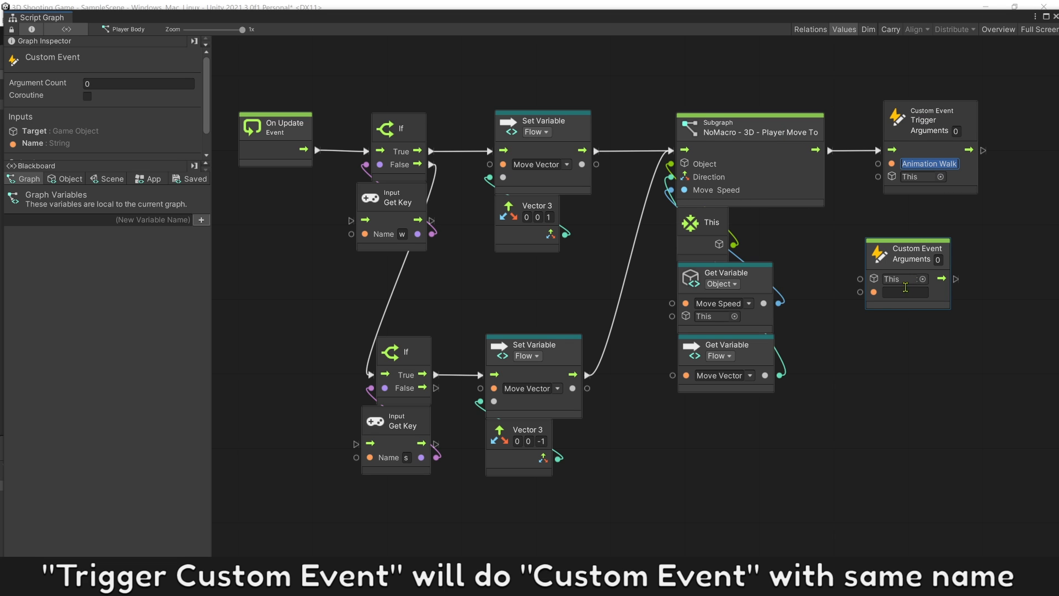
pyautogui.click(905, 291)
pyautogui.hotkey('ctrl', 'v')
pyautogui.click(877, 373)
# Move the Animation Walk custom event to the empty area below the movement nodes
pyautogui.click(909, 287)
pyautogui.moveTo(911, 267); pyautogui.dragTo(331, 521)
pyautogui.moveTo(451, 532); pyautogui.dragTo(594, 128, button='middle')
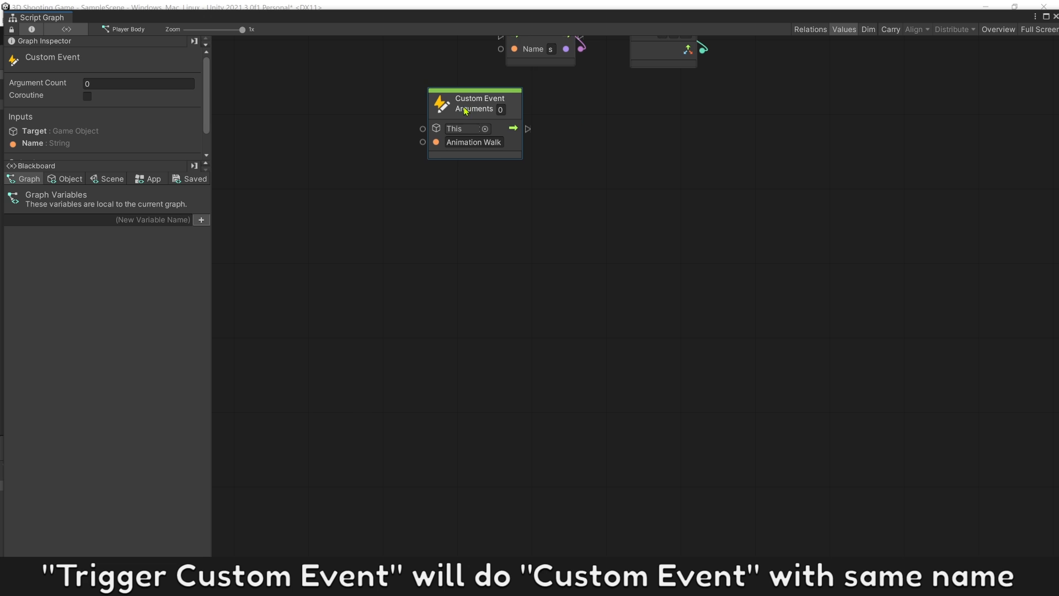
pyautogui.moveTo(463, 111); pyautogui.dragTo(401, 244)
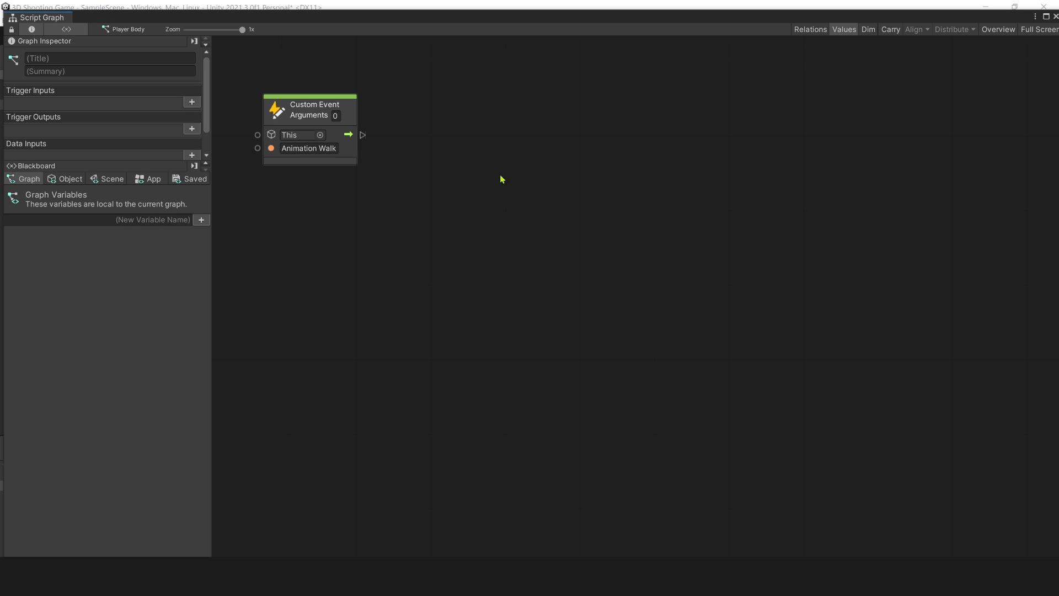
# Add an Animator Play (State Name) node and connect the Animation Walk event's flow to it
pyautogui.rightClick(501, 177)
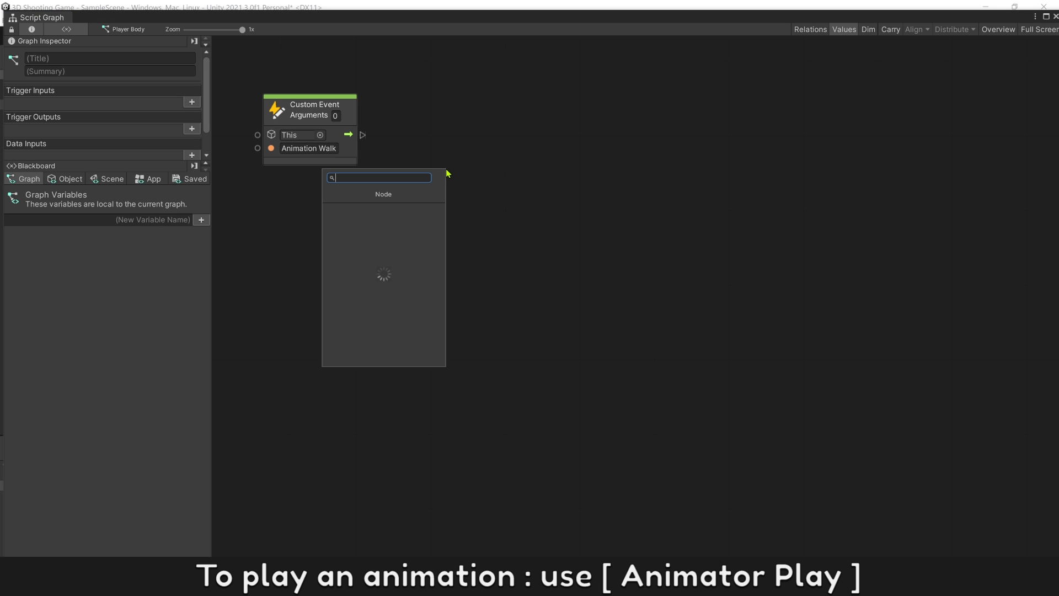
pyautogui.write('anima')
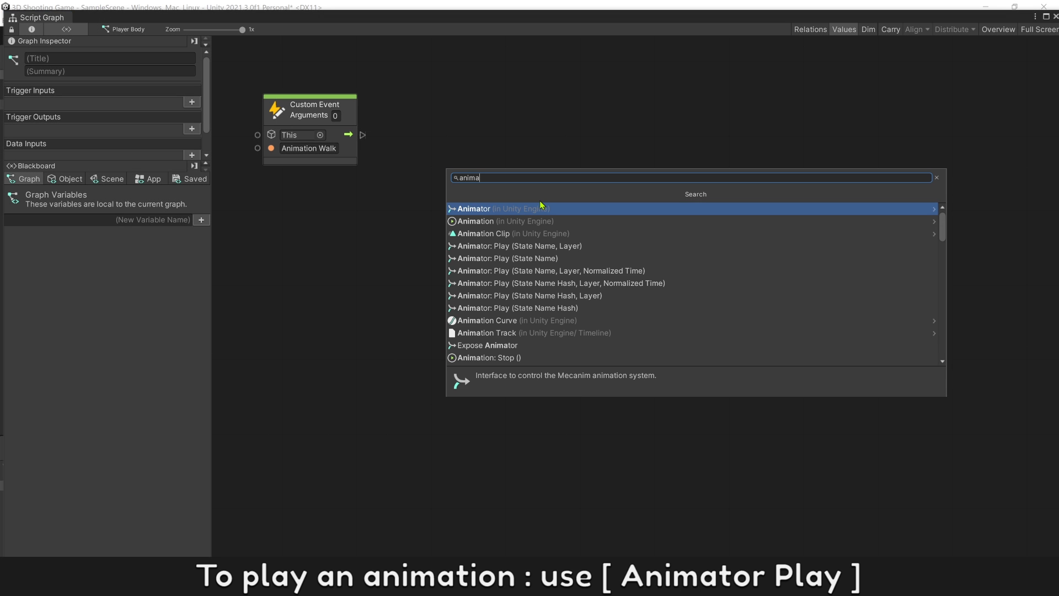
pyautogui.write('t play')
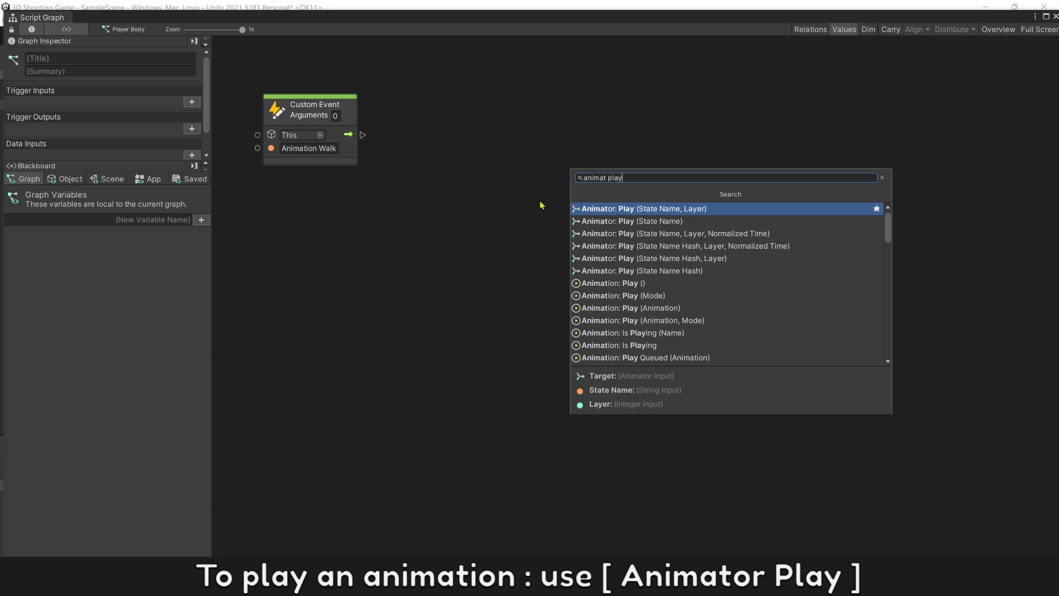
pyautogui.click(632, 221)
pyautogui.moveTo(463, 198); pyautogui.dragTo(362, 134)
pyautogui.click(354, 158)
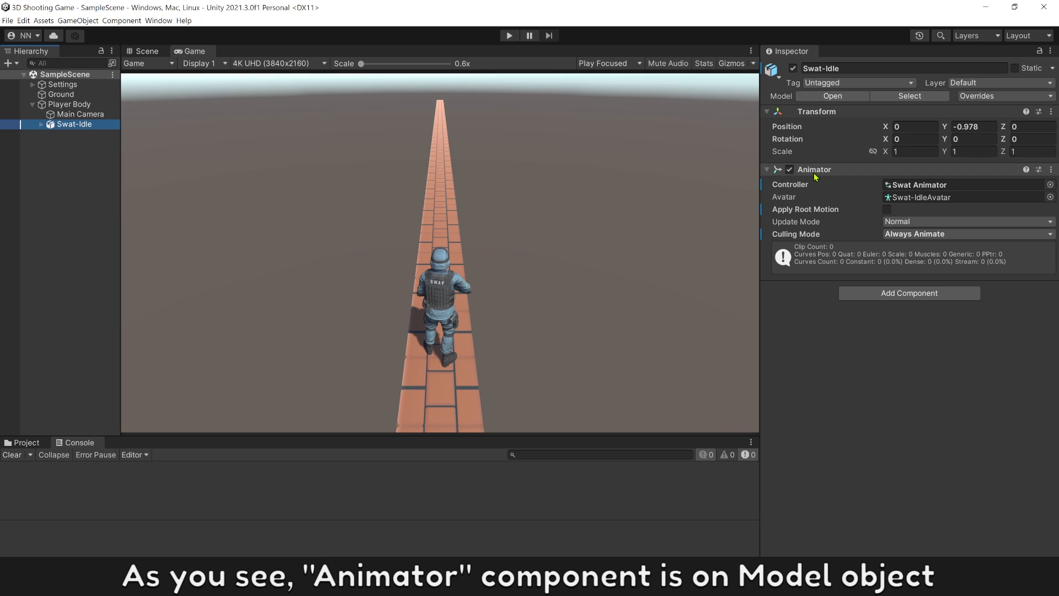
# Create a Game Object variable named Model on Player Body and assign Swat-Idle as its value
pyautogui.click(83, 106)
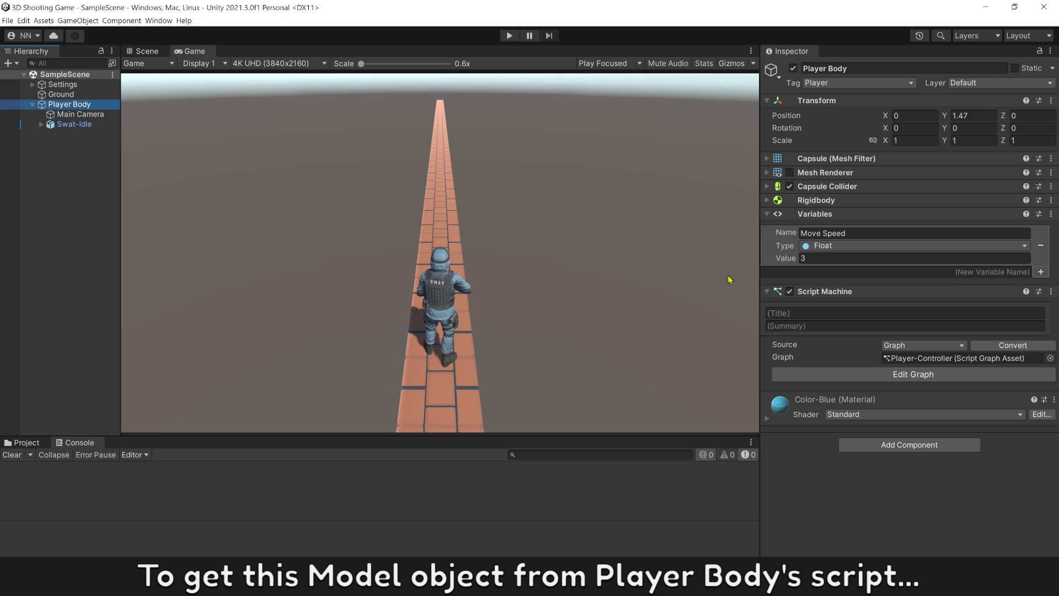
pyautogui.click(795, 272)
pyautogui.write('Model')
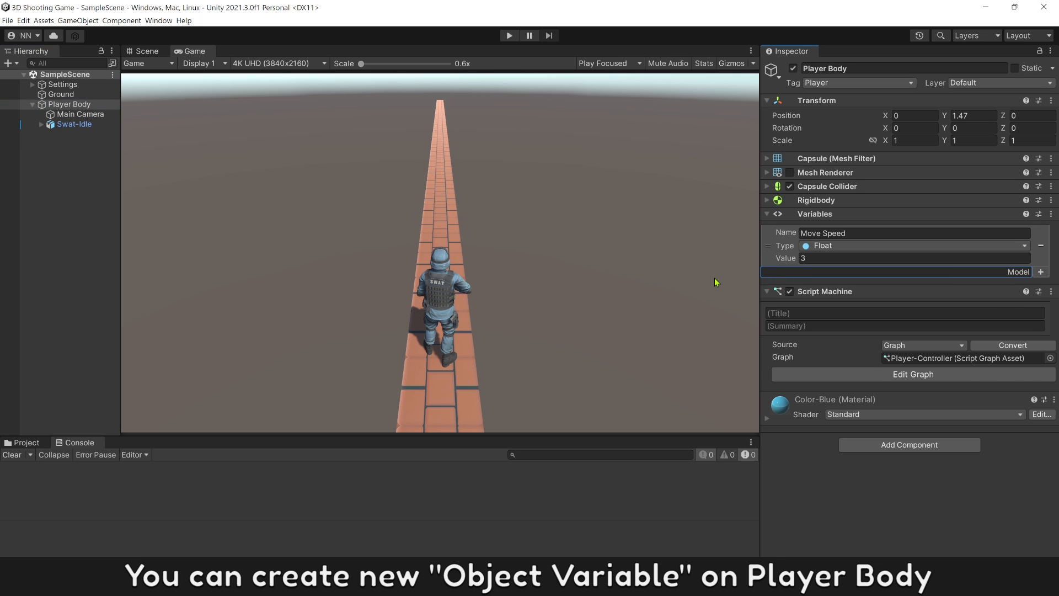
pyautogui.press('Return')
pyautogui.click(822, 285)
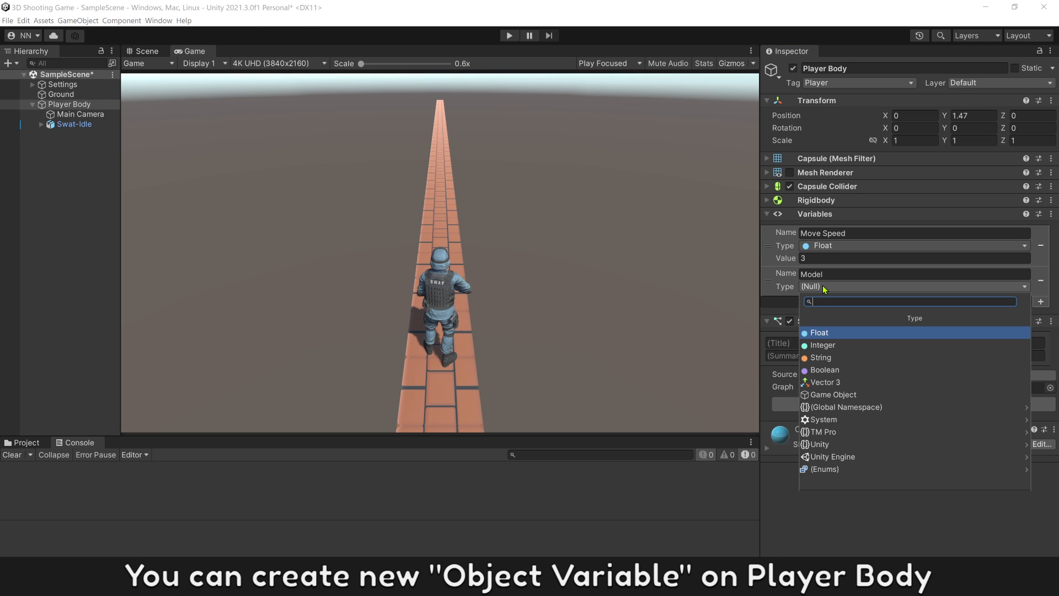
pyautogui.click(832, 394)
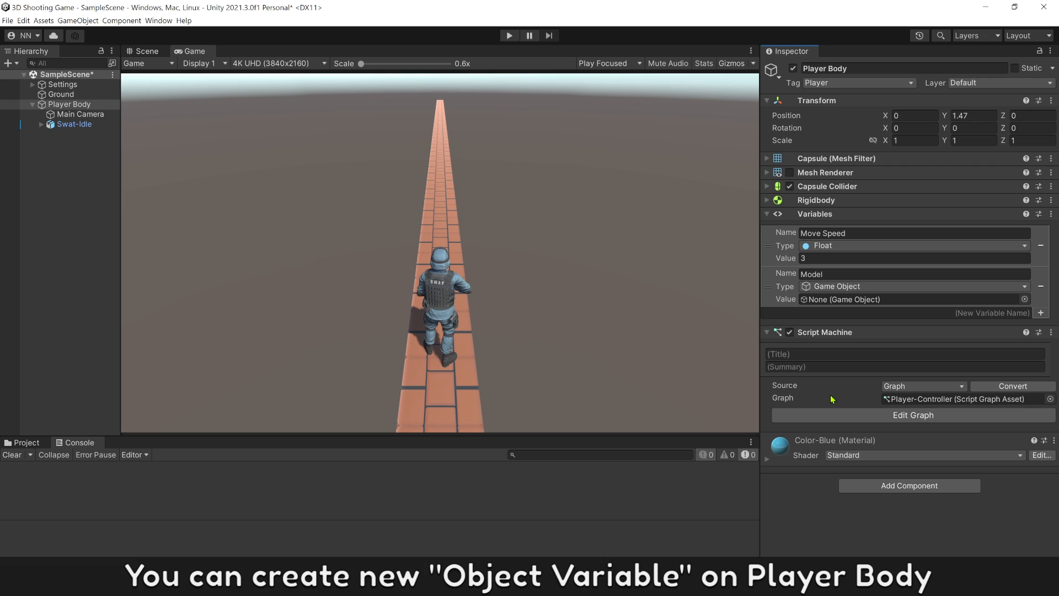
pyautogui.moveTo(79, 129); pyautogui.dragTo(839, 303)
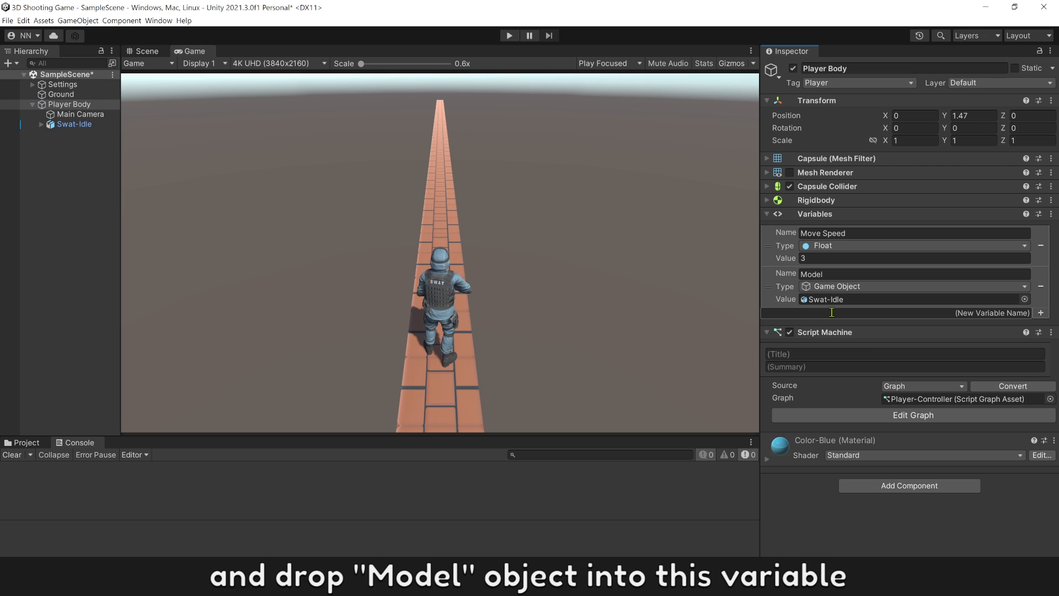
# In Player Body's script graph, feed the Model object variable into Animator Play's target and set its state name to Walk
pyautogui.click(883, 416)
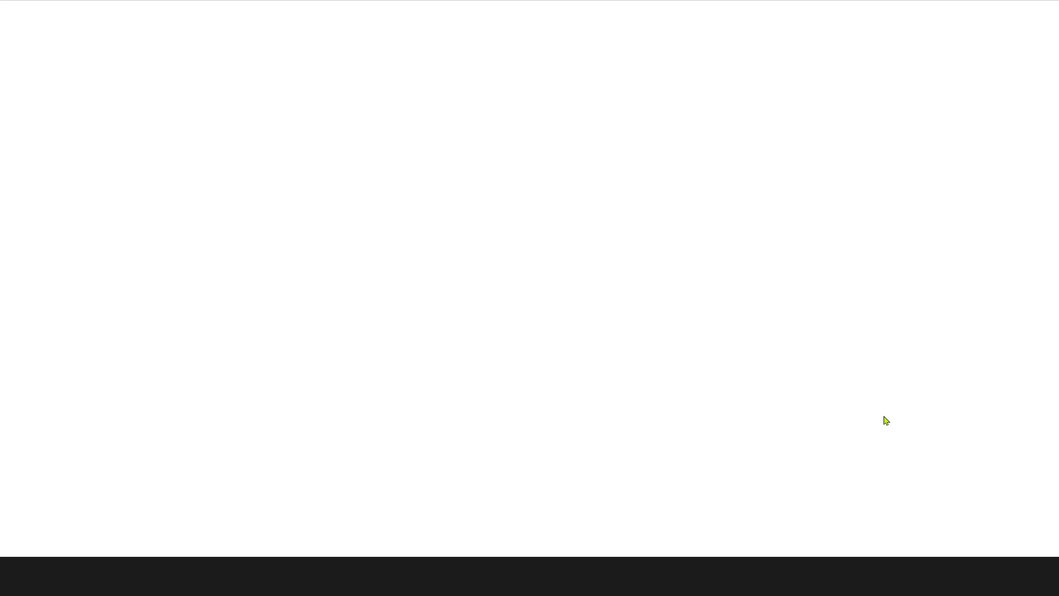
pyautogui.click(75, 189)
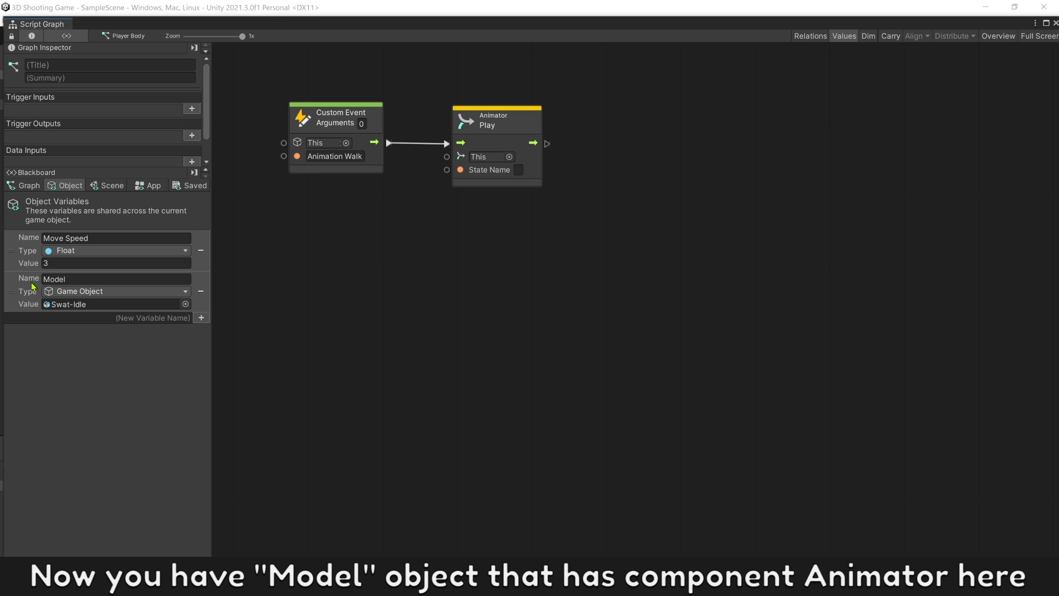
pyautogui.moveTo(404, 259); pyautogui.dragTo(449, 232)
pyautogui.moveTo(535, 269); pyautogui.dragTo(447, 156)
pyautogui.moveTo(495, 234); pyautogui.dragTo(499, 194)
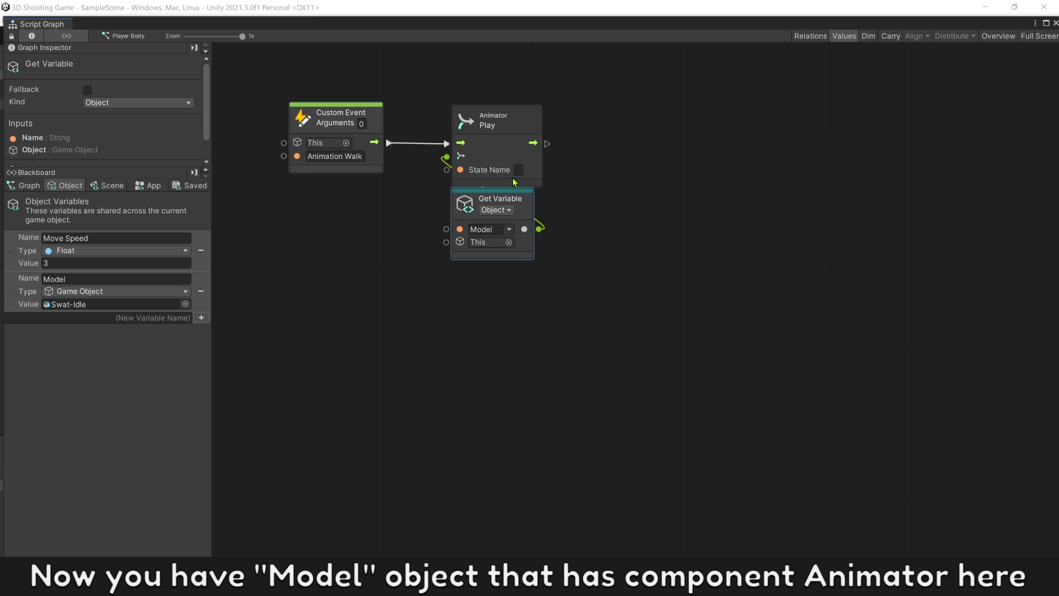
pyautogui.write('Walk')
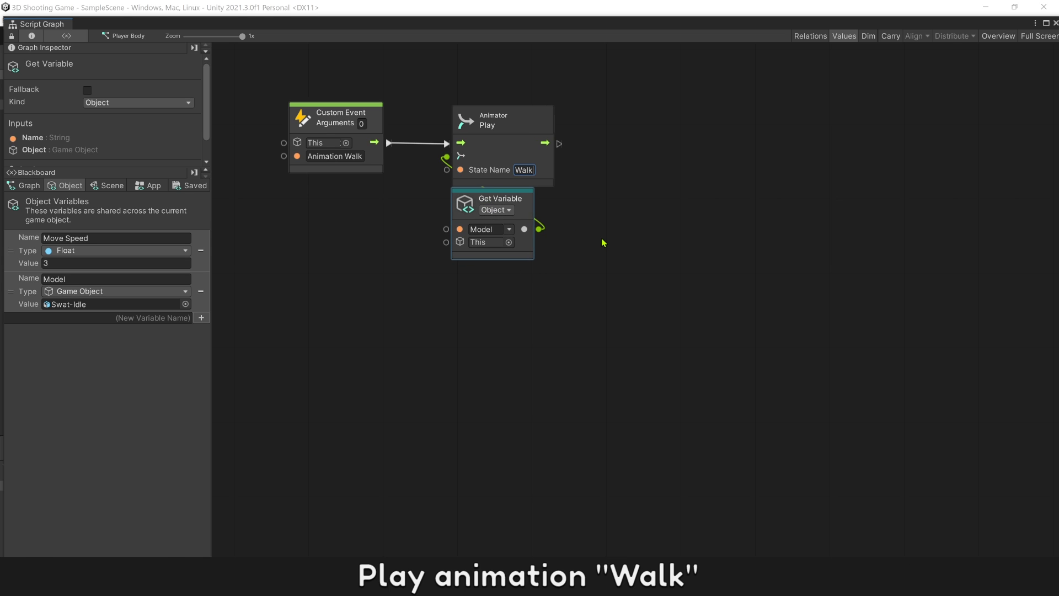
pyautogui.click(602, 243)
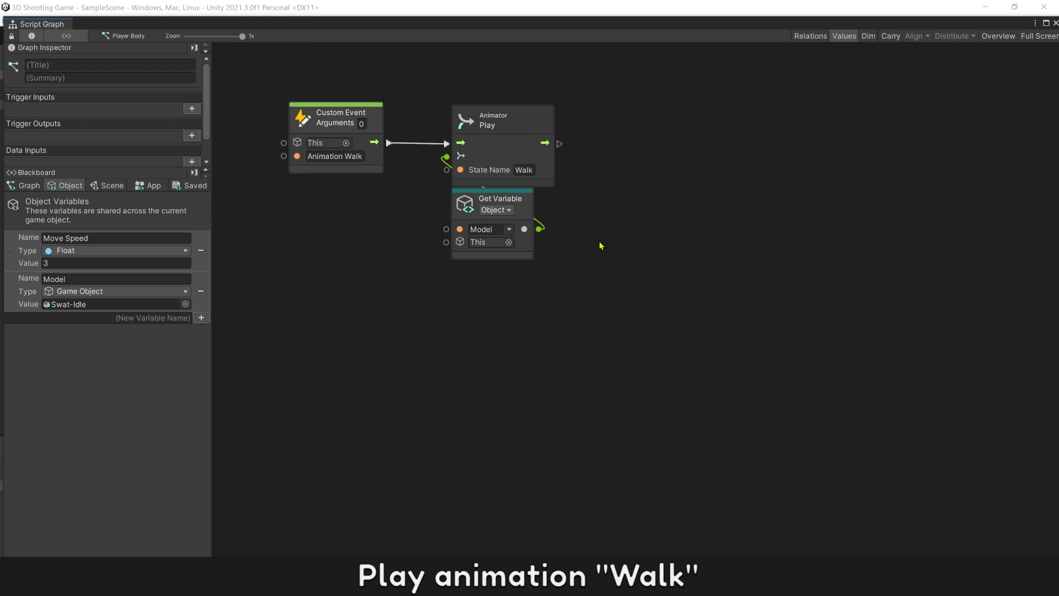
# Duplicate the Animation Walk event group below the original, naming the copied event Animation Idle and its played state Idle
pyautogui.moveTo(626, 267); pyautogui.dragTo(309, 108)
pyautogui.hotkey('ctrl', 'c')
pyautogui.hotkey('ctrl', 'v')
pyautogui.moveTo(553, 267); pyautogui.dragTo(351, 333)
pyautogui.click(377, 444)
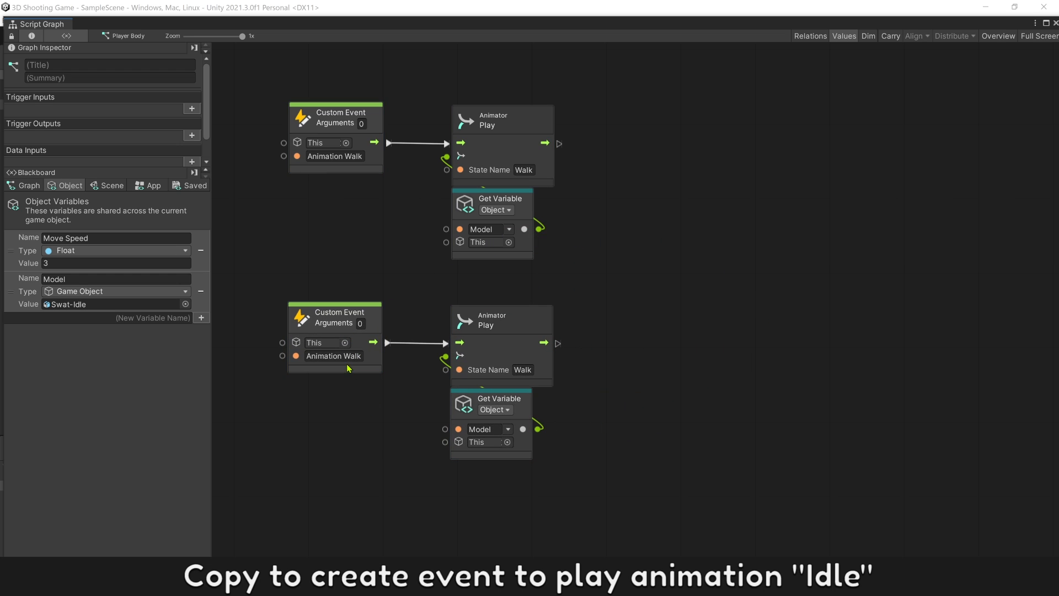
pyautogui.write('Idle')
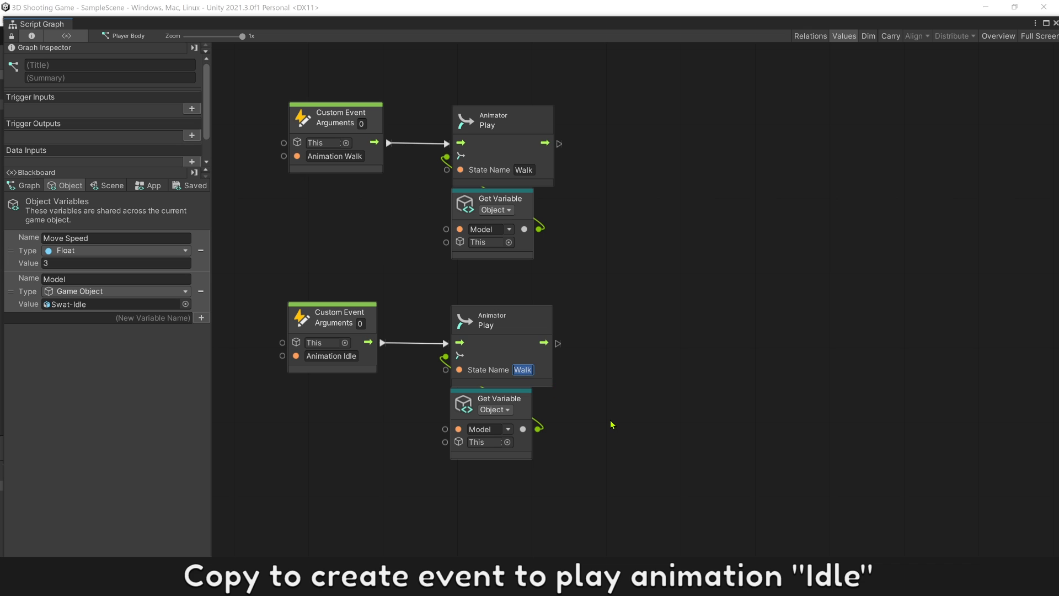
pyautogui.write('Idle')
# Add a Trigger Custom Event node beside the copied group and name it Animation Idle
pyautogui.rightClick(642, 333)
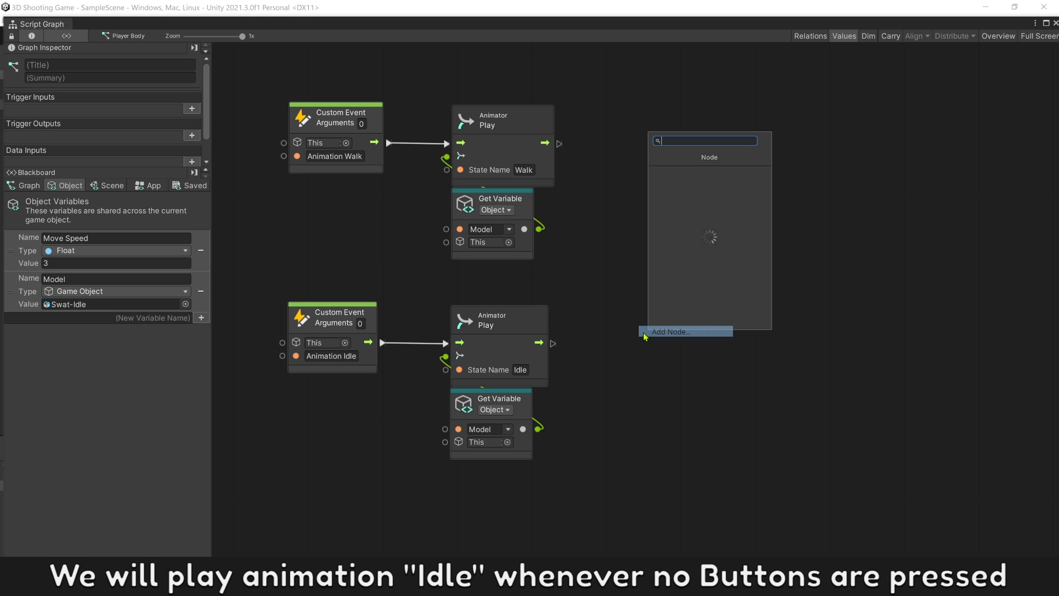
pyautogui.write('trigger')
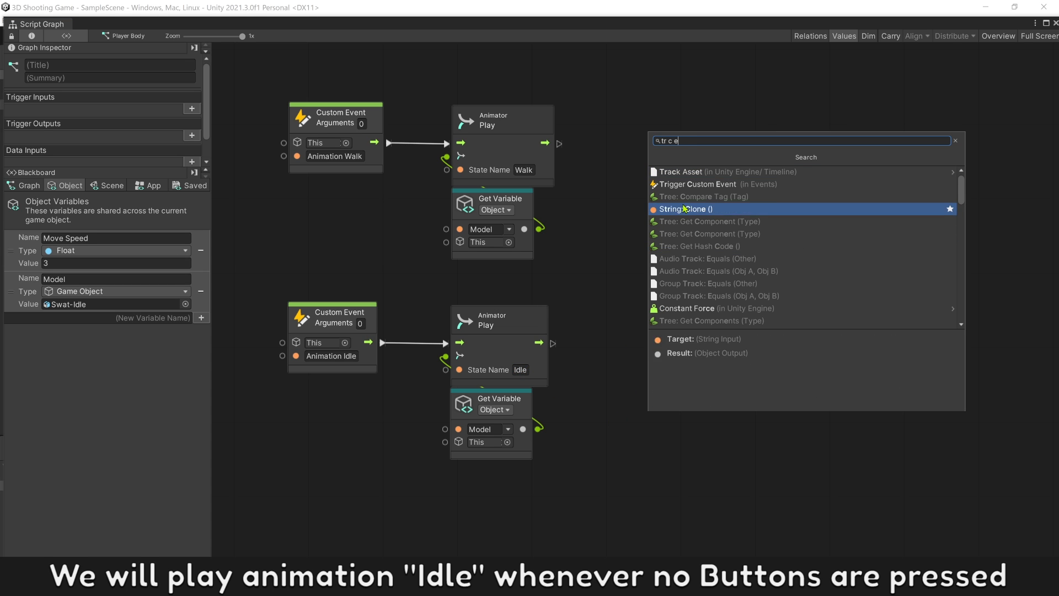
pyautogui.click(688, 187)
pyautogui.click(342, 355)
pyautogui.hotkey('ctrl', 'c')
pyautogui.click(676, 386)
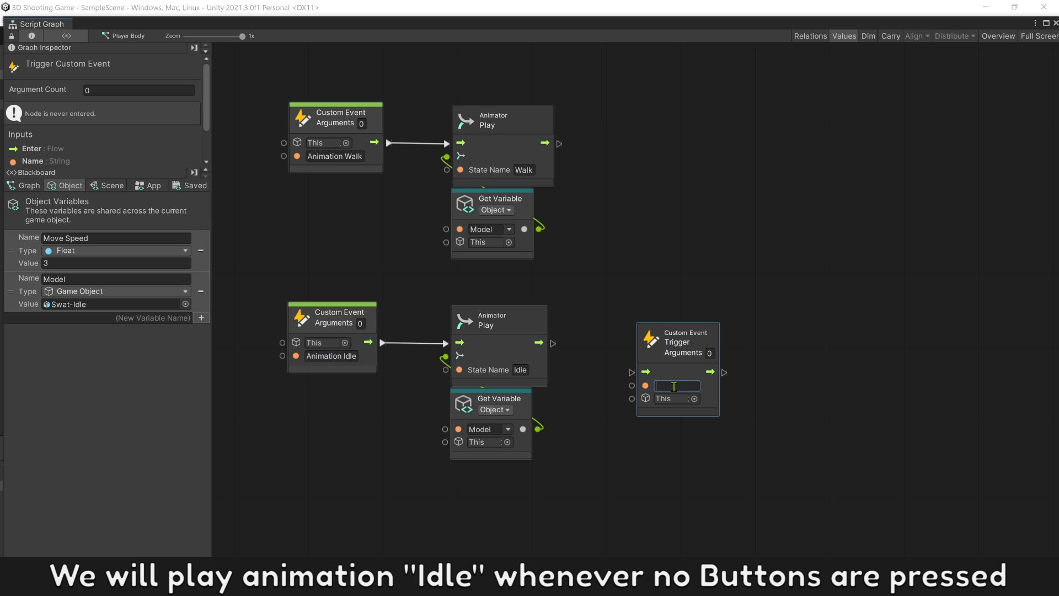
pyautogui.hotkey('ctrl', 'v')
pyautogui.click(624, 321)
# Move the Animation Idle trigger node into the Movement group, below the s-key branch
pyautogui.scroll(-6, 656, 317)
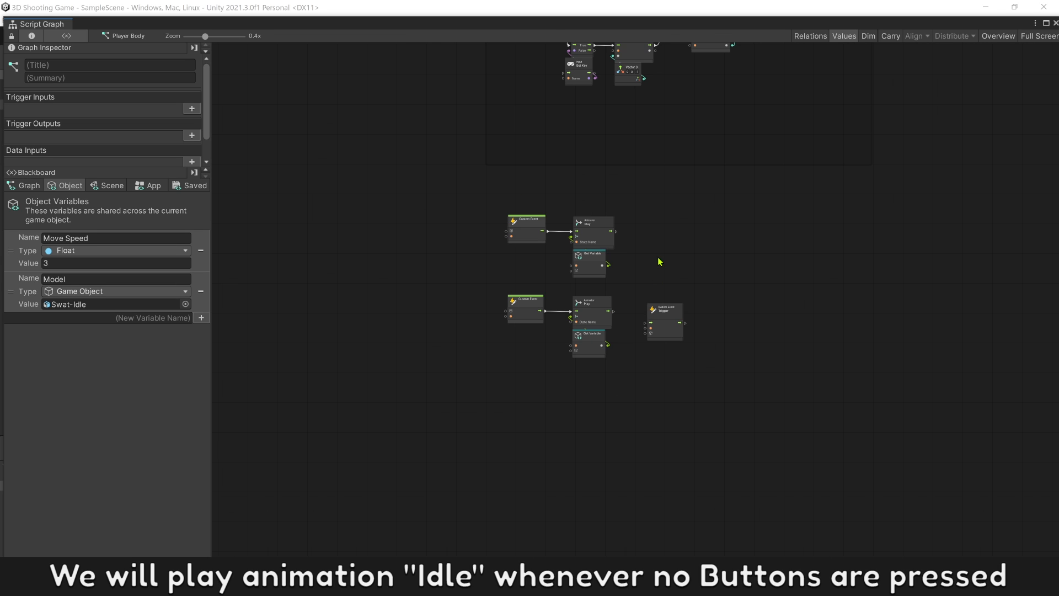
pyautogui.click(622, 383)
pyautogui.moveTo(622, 382); pyautogui.dragTo(608, 269)
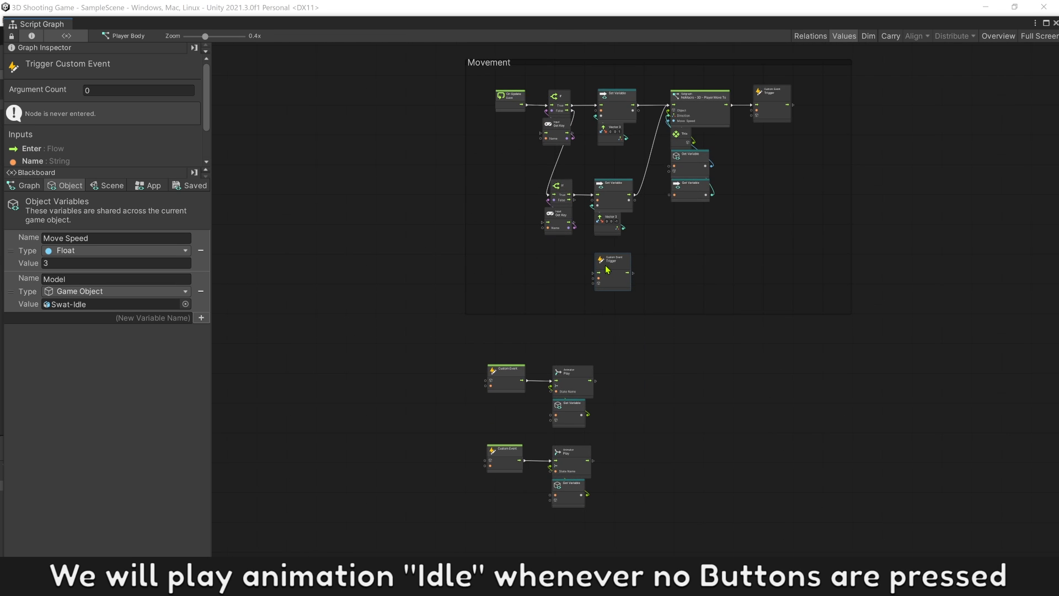
pyautogui.scroll(6, 587, 249)
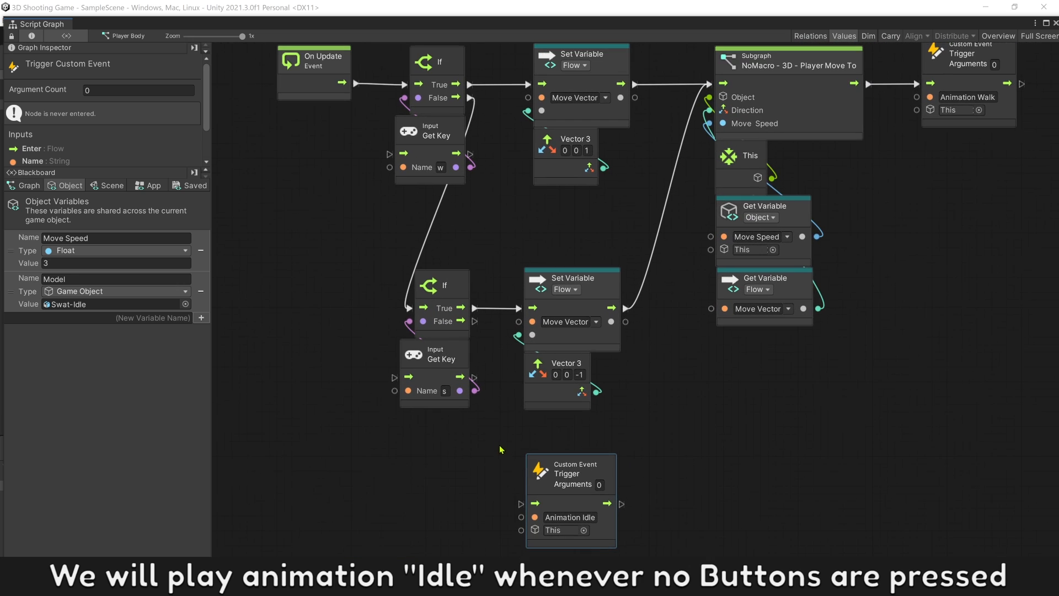
# Connect the s-key If node's False output to the Animation Idle trigger node
pyautogui.click(484, 450)
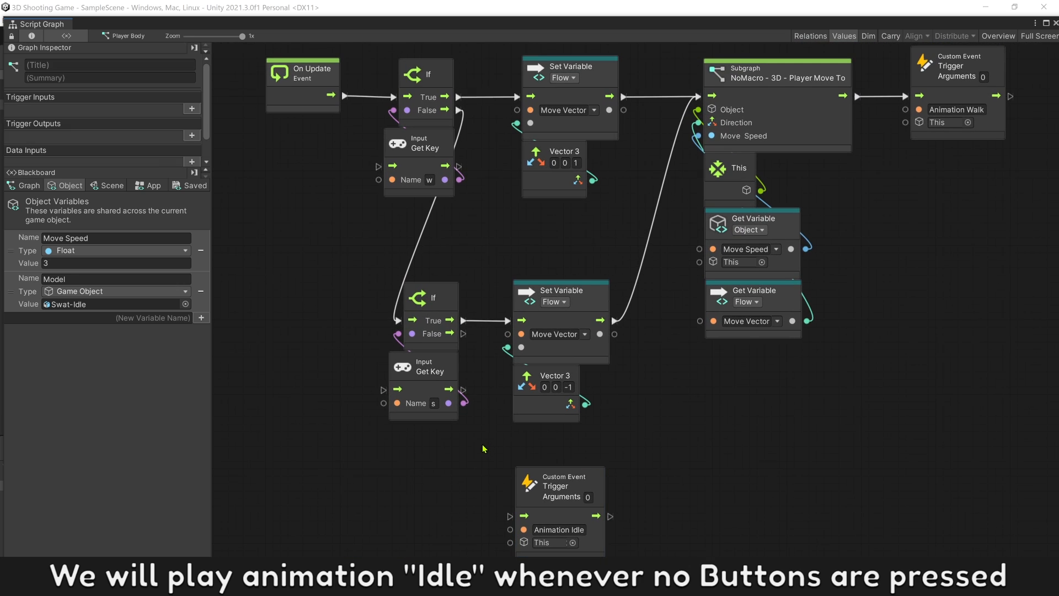
pyautogui.moveTo(463, 333); pyautogui.dragTo(510, 516)
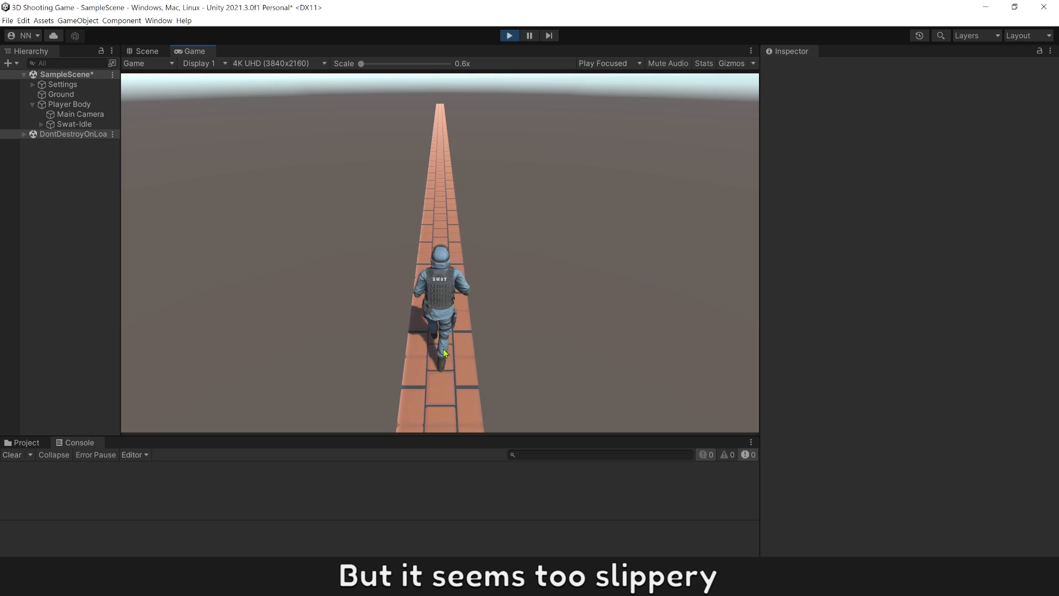
# Set Player Body's Rigidbody Drag to 5 and test walking forward and backward in the running game
pyautogui.click(79, 108)
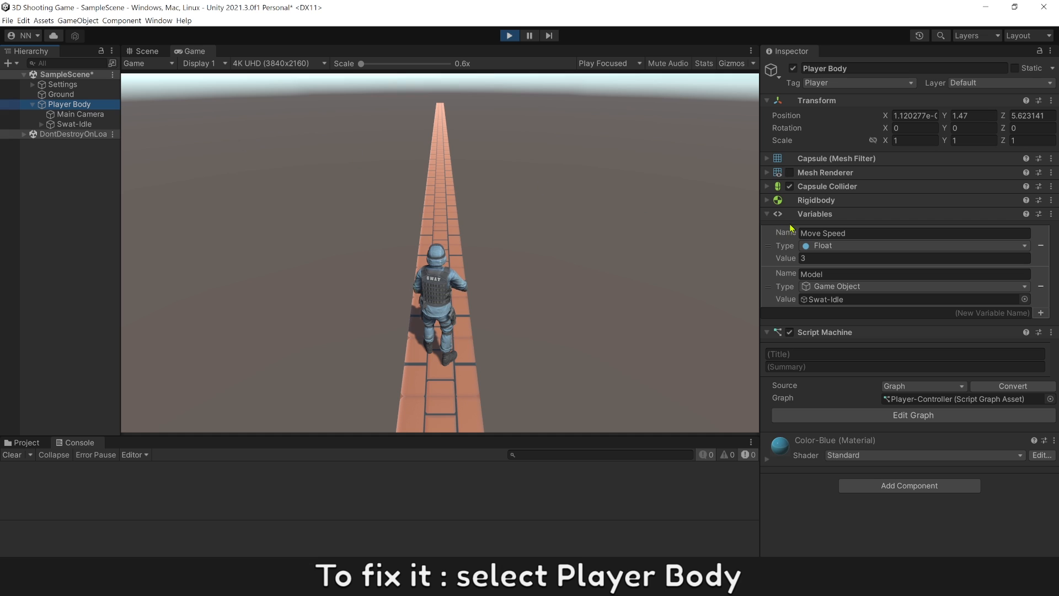
pyautogui.click(767, 201)
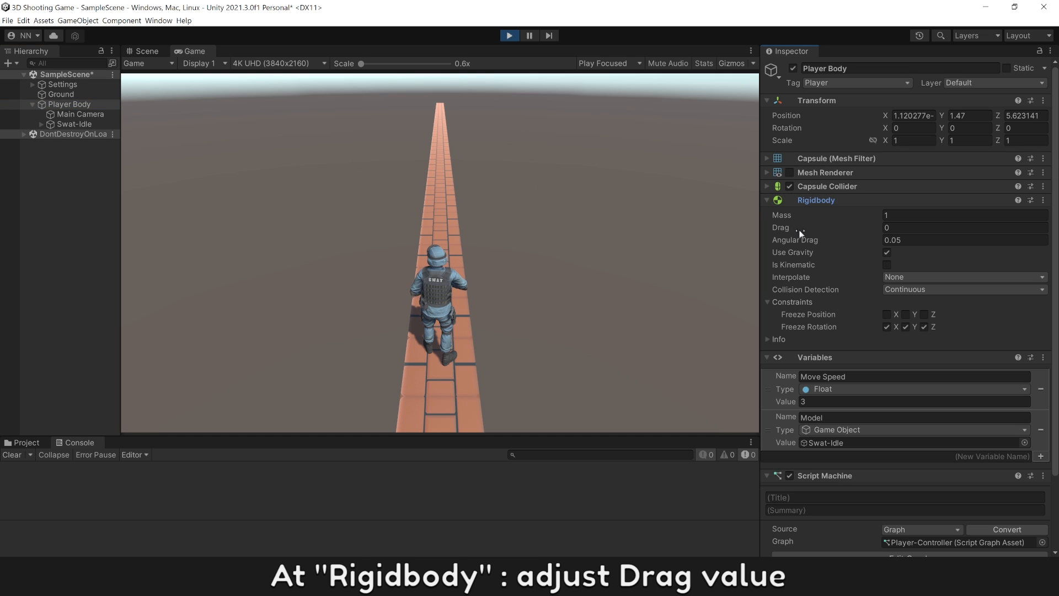
pyautogui.click(852, 230)
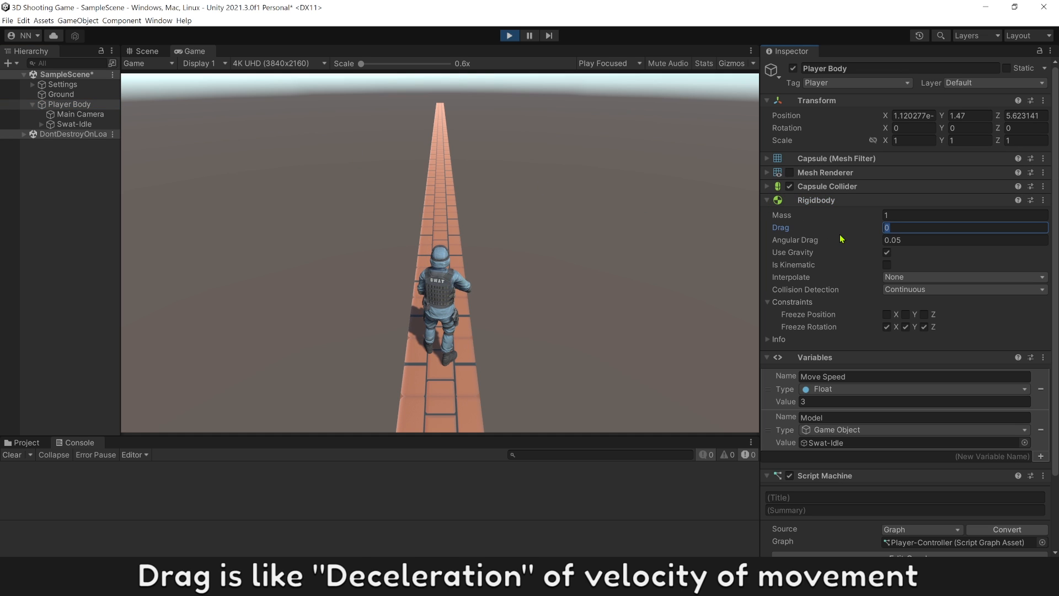
pyautogui.click(573, 237)
pyautogui.press('w')
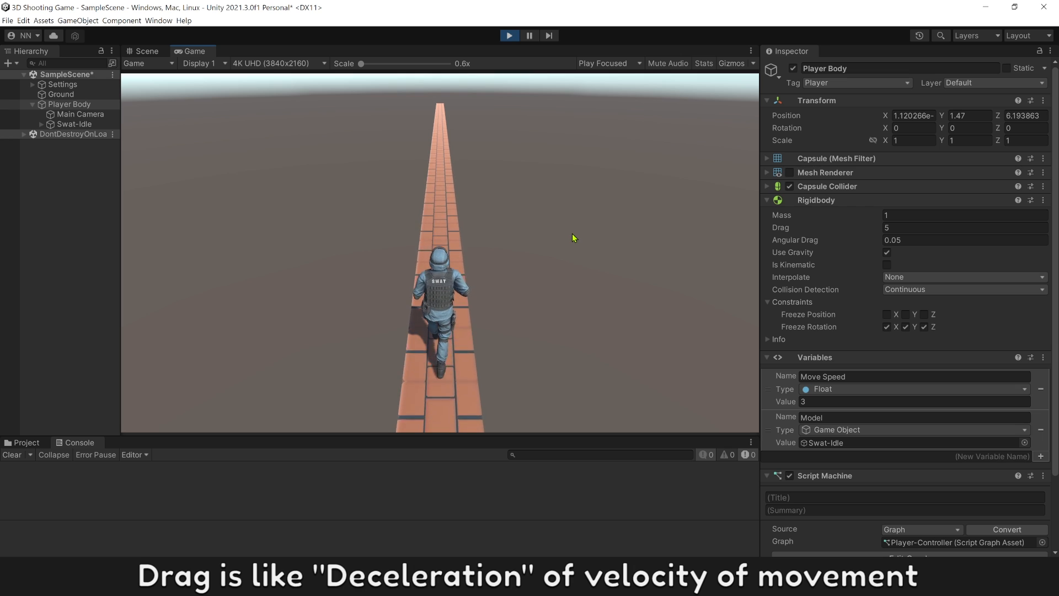
pyautogui.press('s')
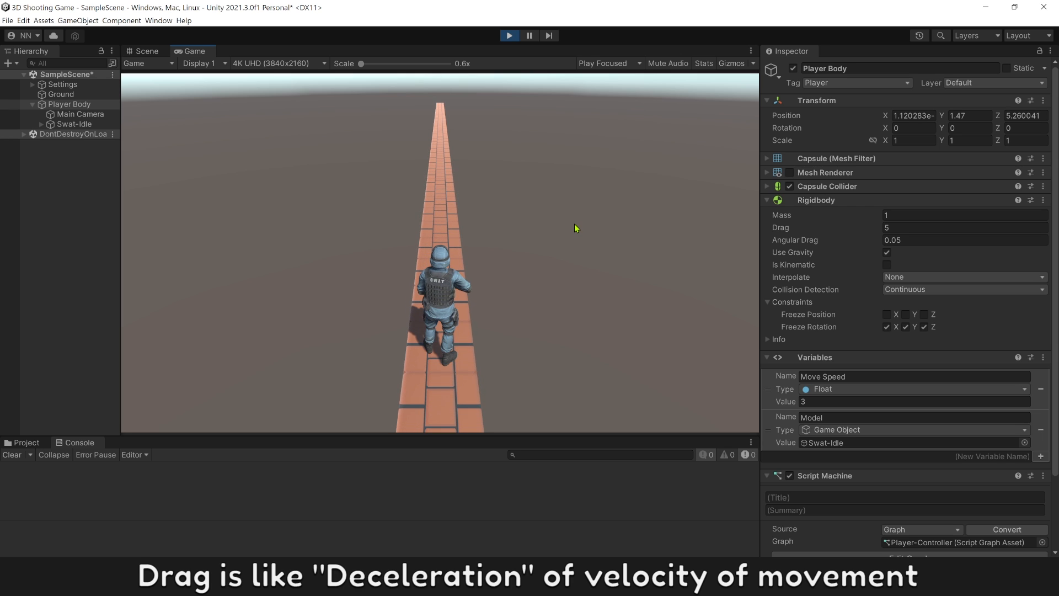
# Raise the Rigidbody Drag to 20 and test walking forward in the running game
pyautogui.click(866, 227)
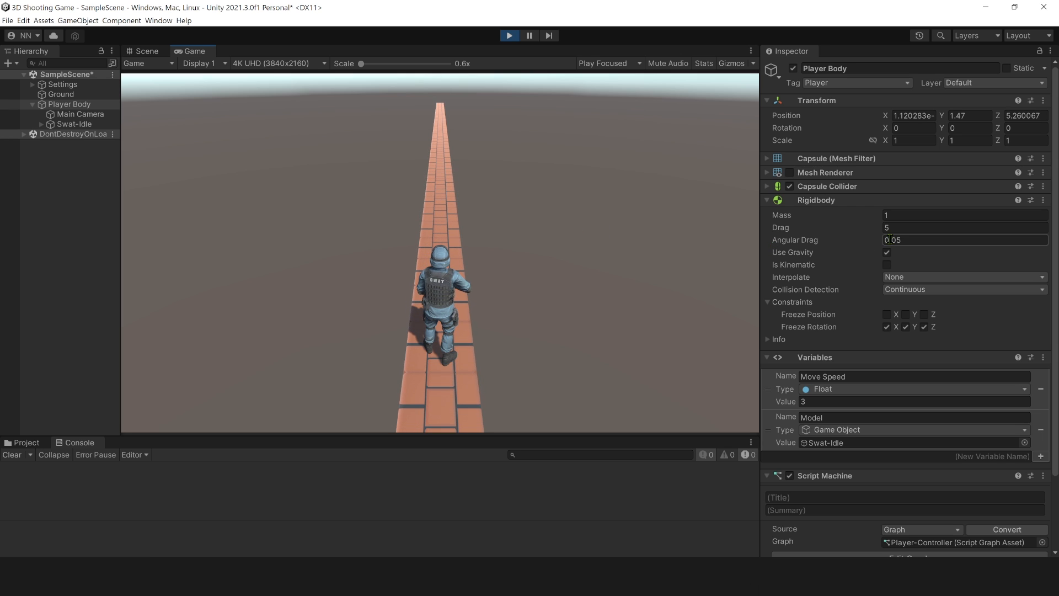
pyautogui.click(669, 241)
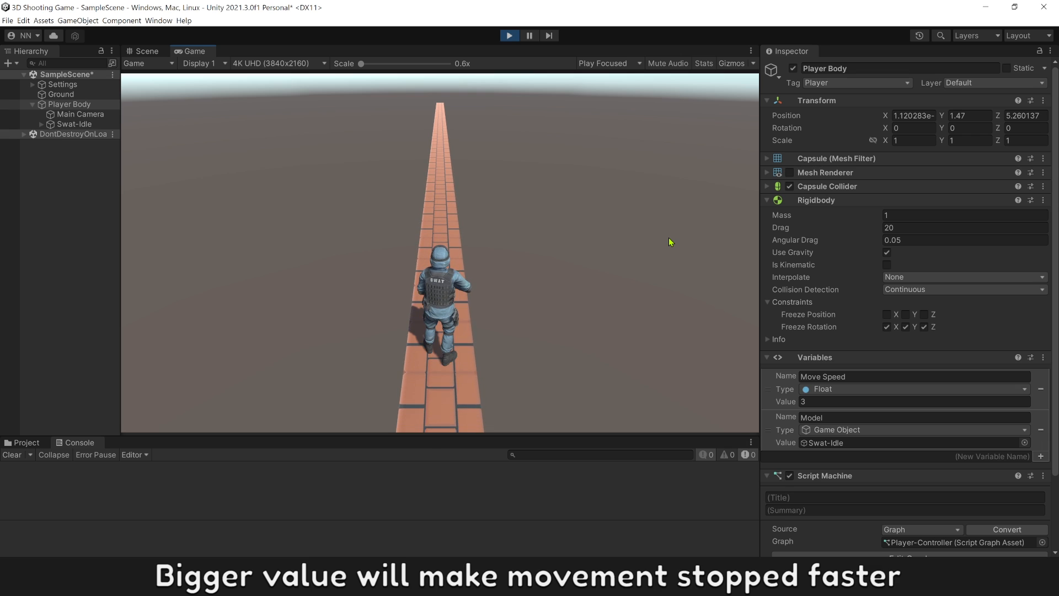
pyautogui.press('w')
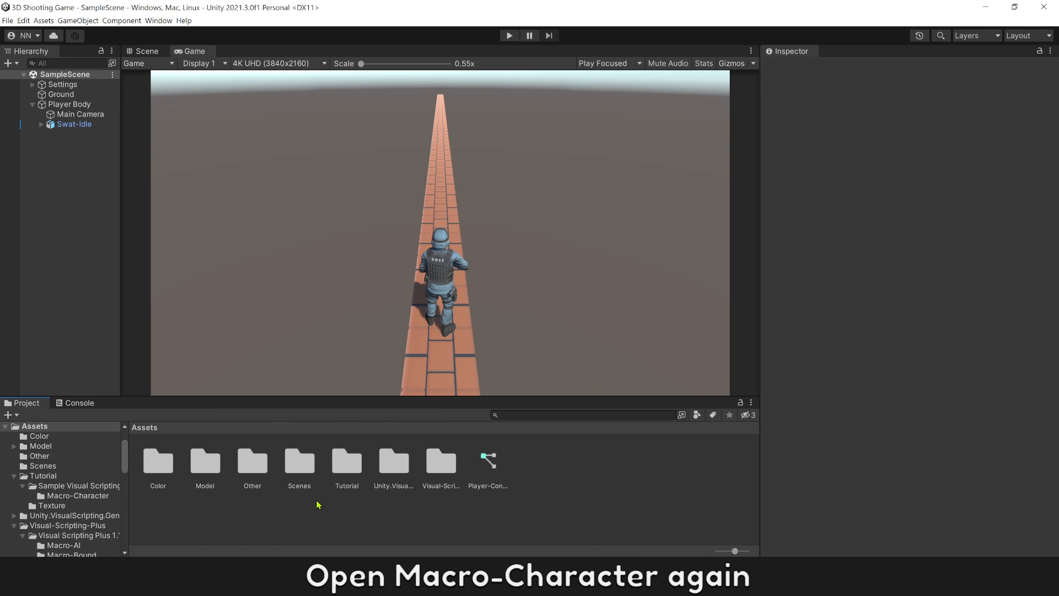
# Open the Use-Character script graph from the Macro-Character folder under Tutorial/Sample Visual Scripting Plus
pyautogui.click(346, 466)
pyautogui.doubleClick(340, 463)
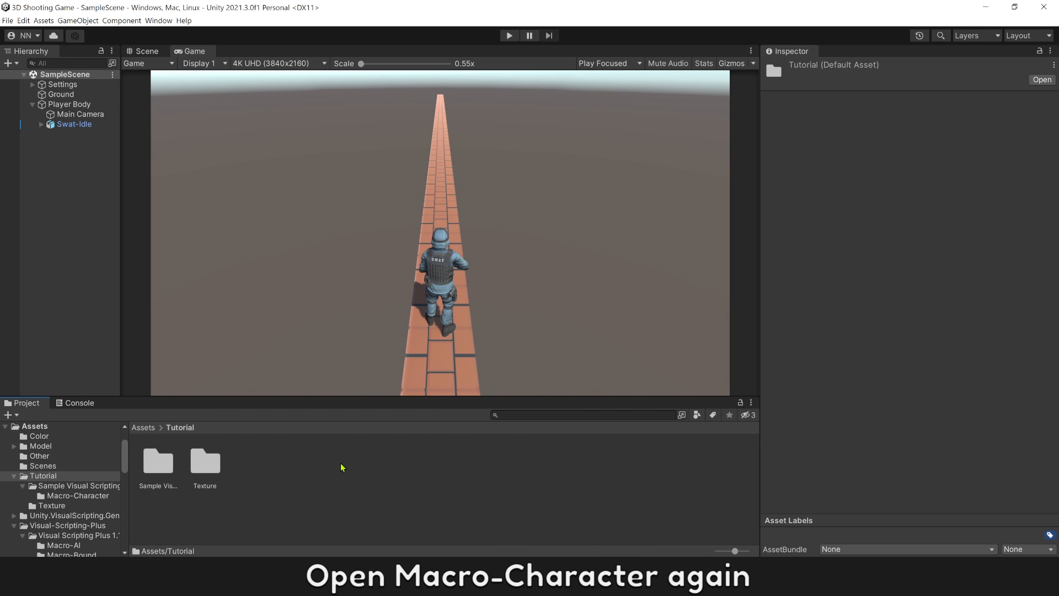
pyautogui.click(160, 465)
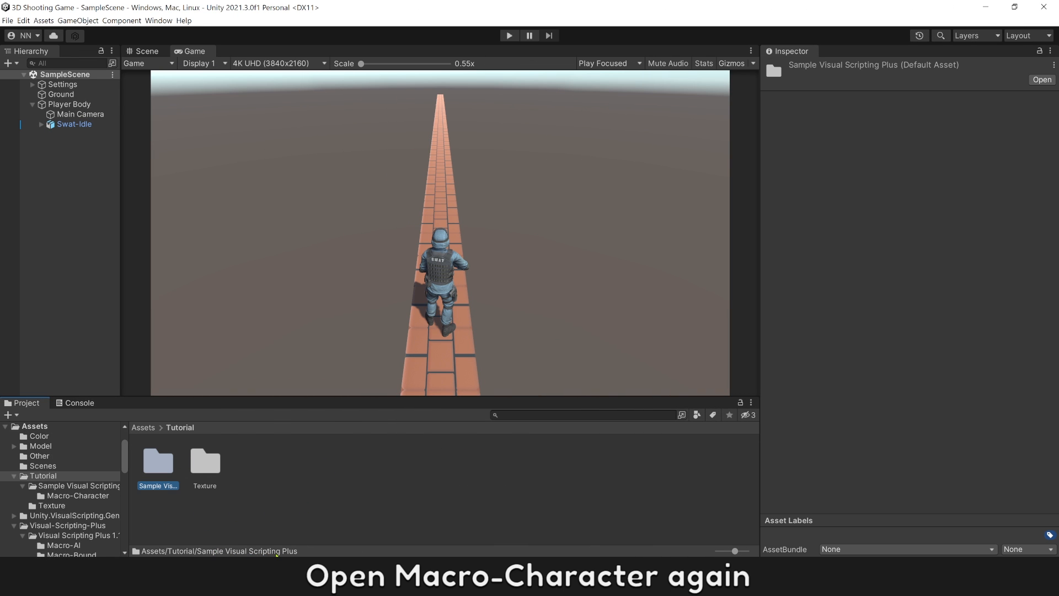
pyautogui.doubleClick(164, 469)
pyautogui.click(164, 466)
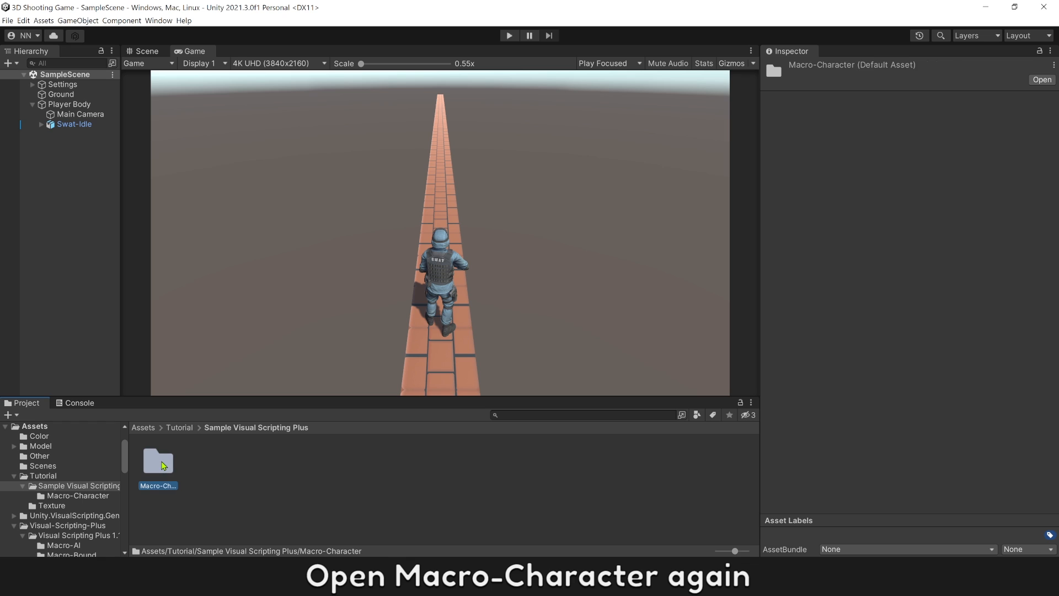
pyautogui.doubleClick(165, 467)
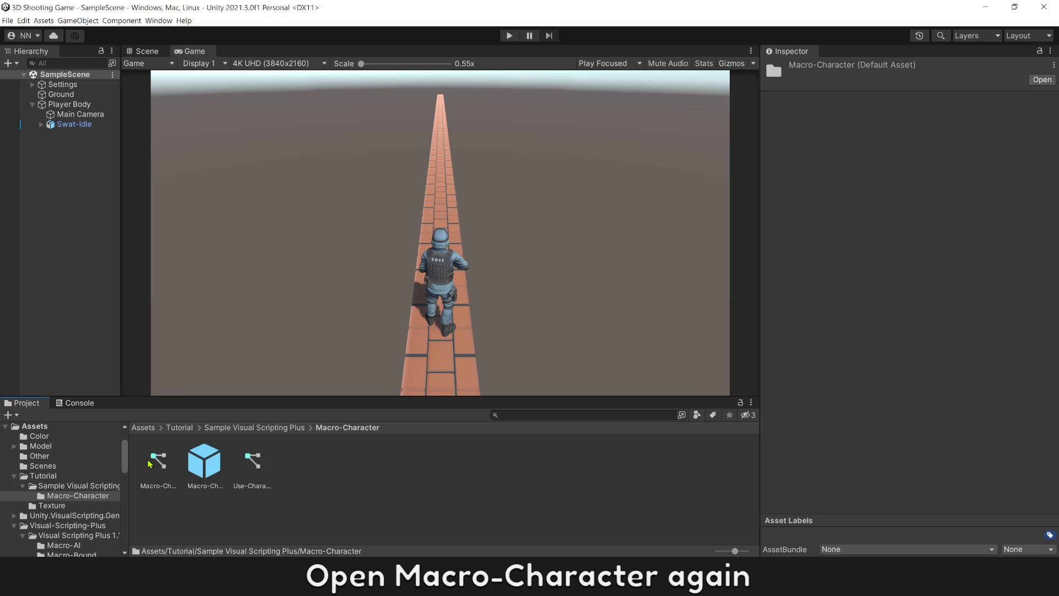
pyautogui.click(248, 467)
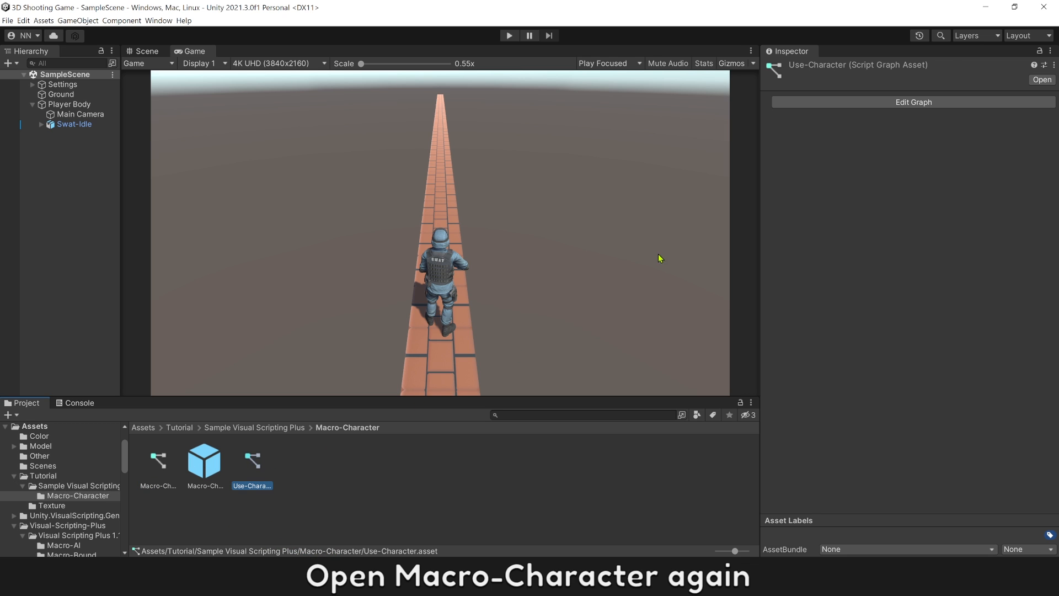
pyautogui.click(851, 104)
pyautogui.click(998, 26)
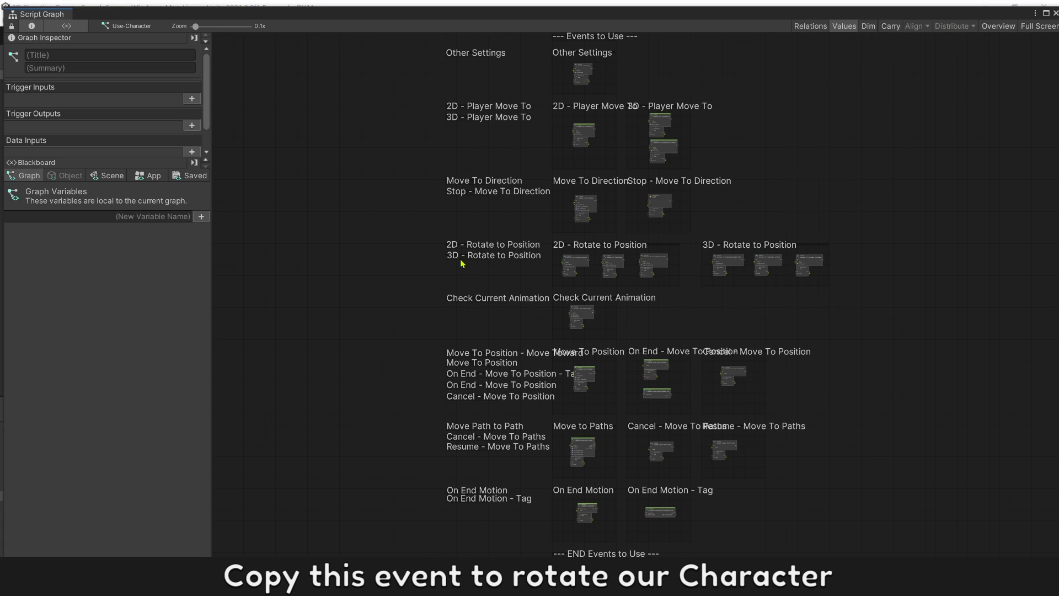
# In the 3D - Rotate to Position group, copy the Set Angle Y in 360 Degree subgraph together with its Find node
pyautogui.scroll(10, 751, 255)
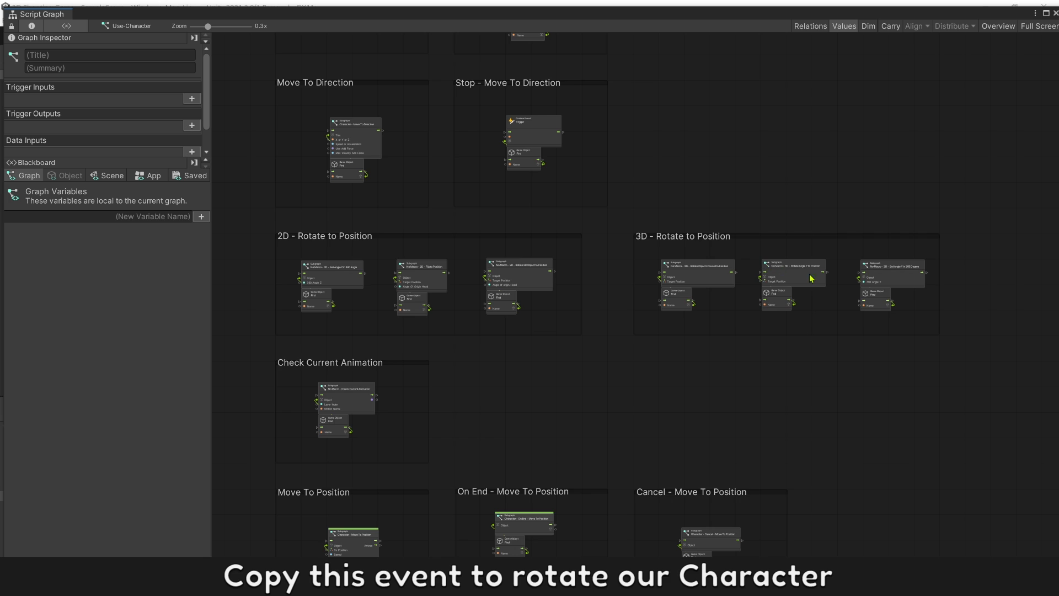
pyautogui.moveTo(847, 290); pyautogui.dragTo(777, 264, button='middle')
pyautogui.moveTo(812, 236); pyautogui.dragTo(965, 350)
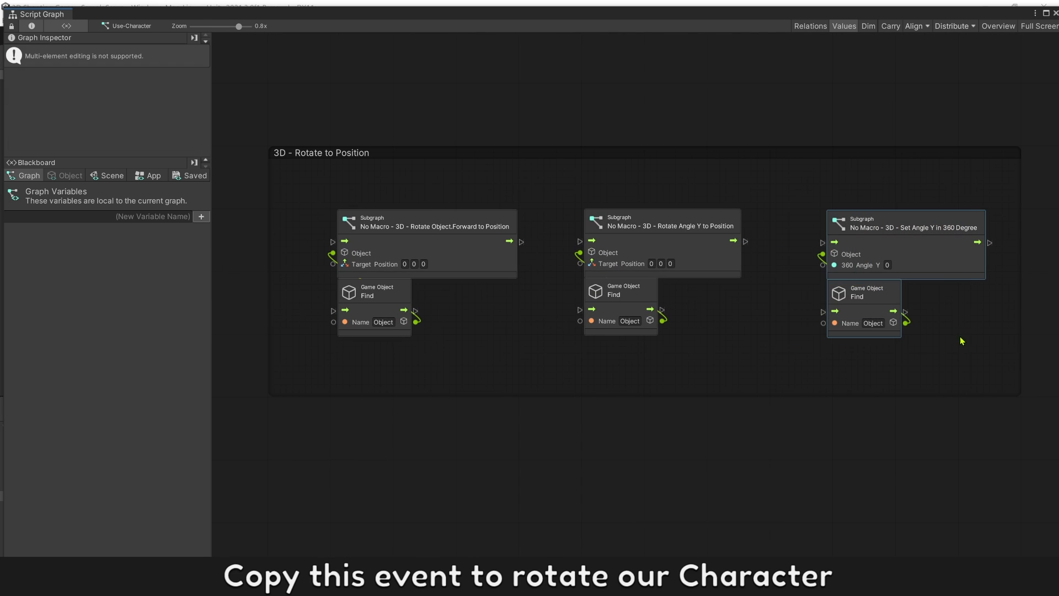
pyautogui.rightClick(937, 255)
pyautogui.click(959, 293)
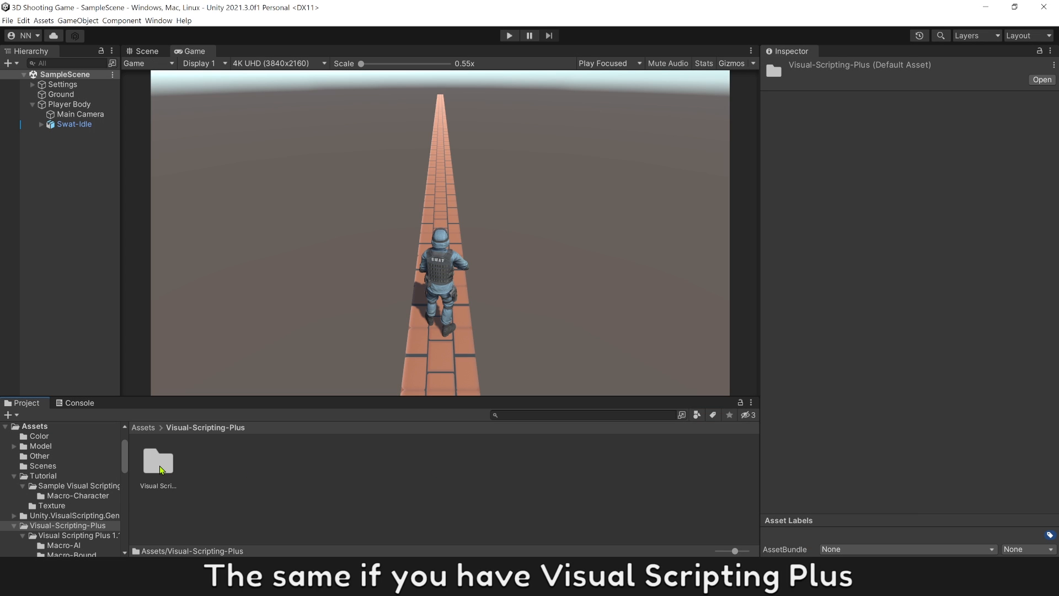
# Open the Use-Character script graph from the Macro-Character folder of Visual Scripting Plus 1.108
pyautogui.click(160, 466)
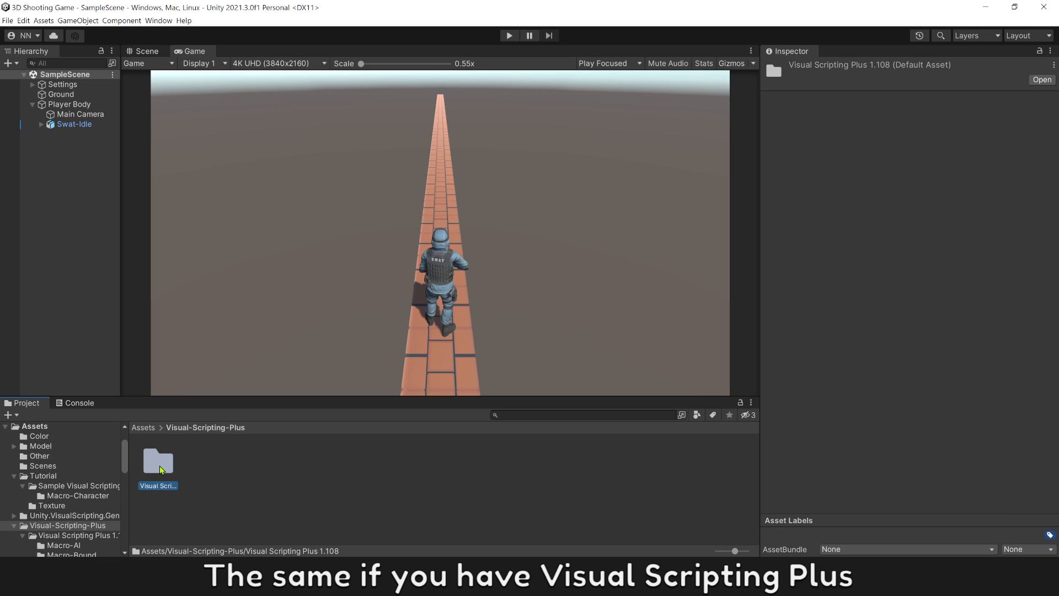
pyautogui.doubleClick(161, 468)
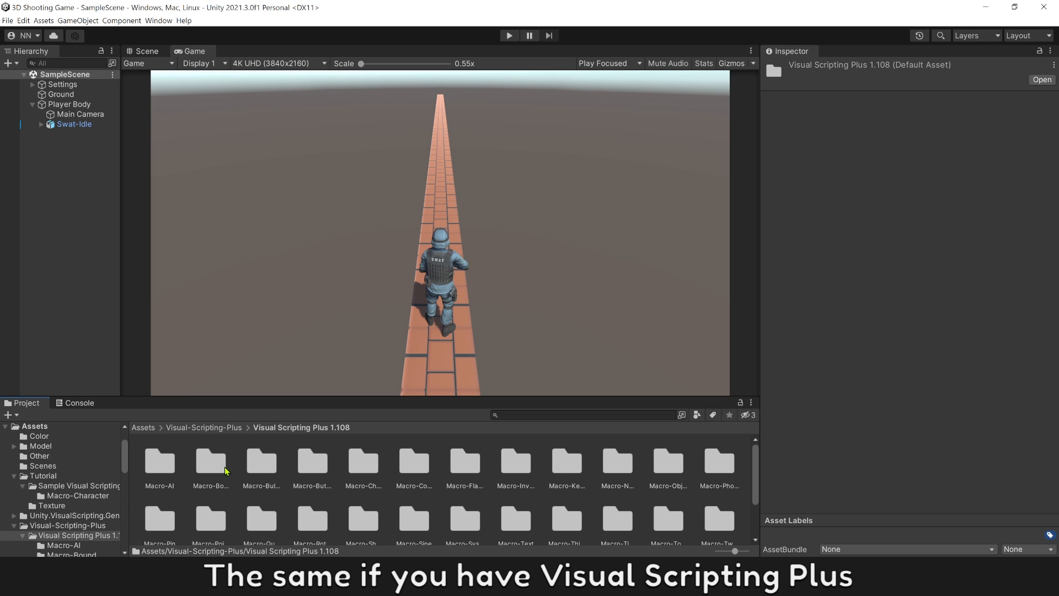
pyautogui.click(355, 469)
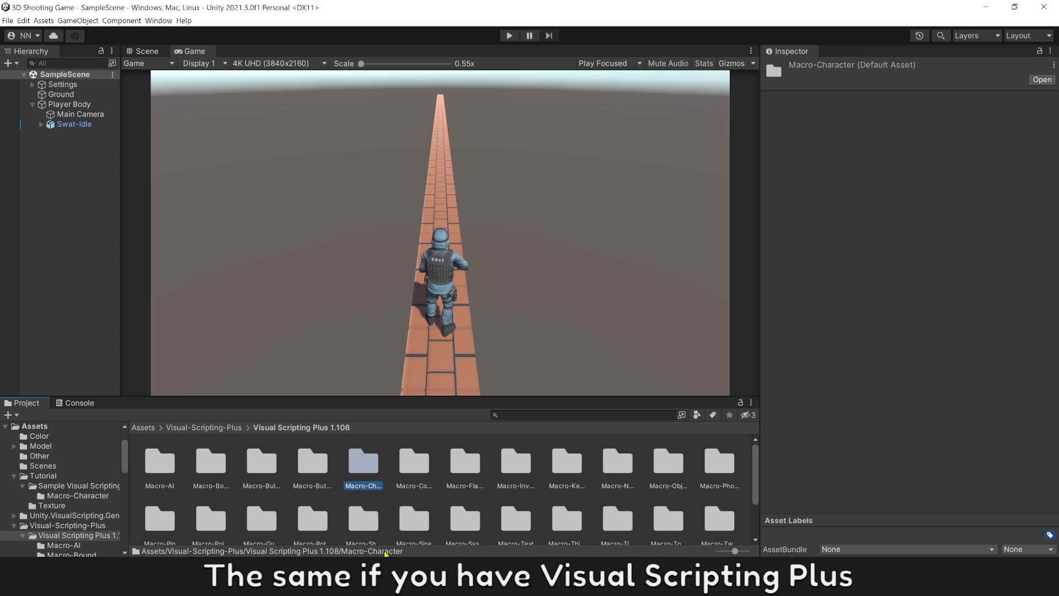
pyautogui.doubleClick(366, 468)
pyautogui.click(259, 462)
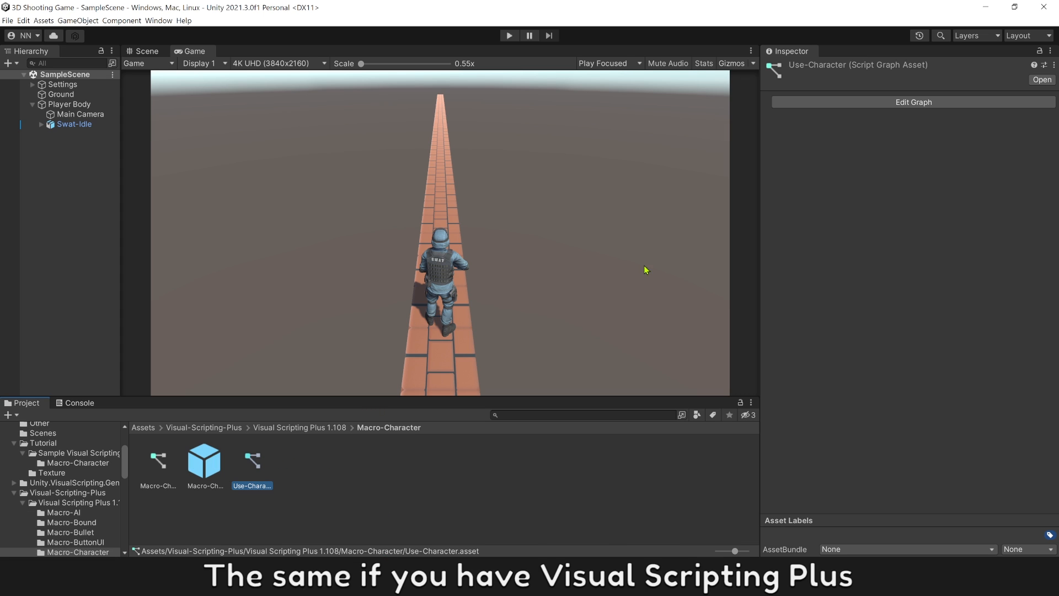
pyautogui.click(884, 103)
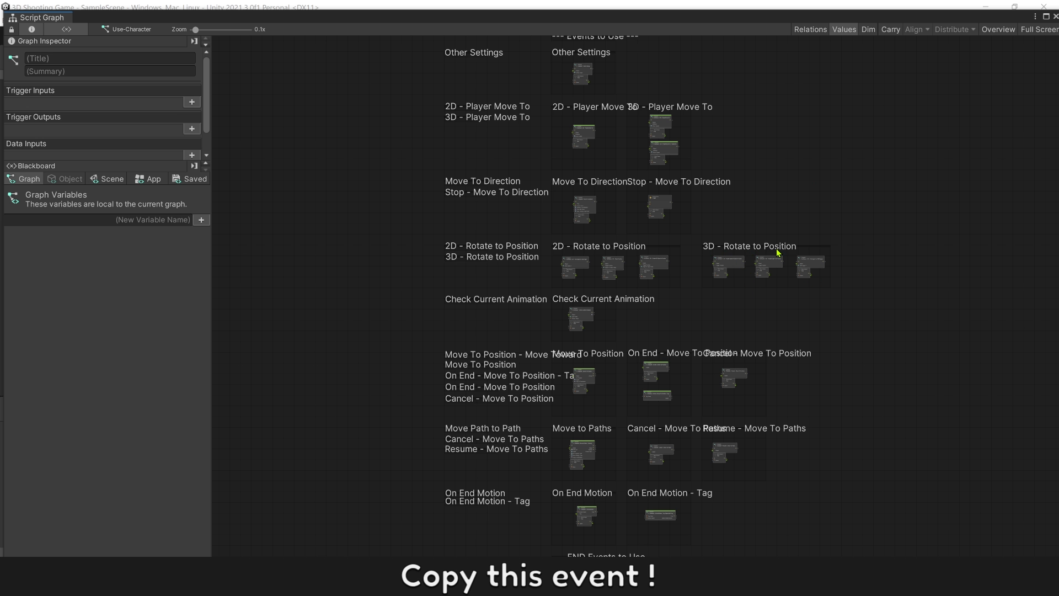
# Copy the Set Angle Y in 360 Degree subgraph and its Find node from this graph's 3D - Rotate to Position group
pyautogui.keyDown('ctrl'); pyautogui.scroll(10, 816, 274); pyautogui.keyUp('ctrl')
pyautogui.moveTo(813, 274); pyautogui.dragTo(947, 301, button='middle')
pyautogui.moveTo(948, 304); pyautogui.dragTo(865, 208)
pyautogui.rightClick(865, 208)
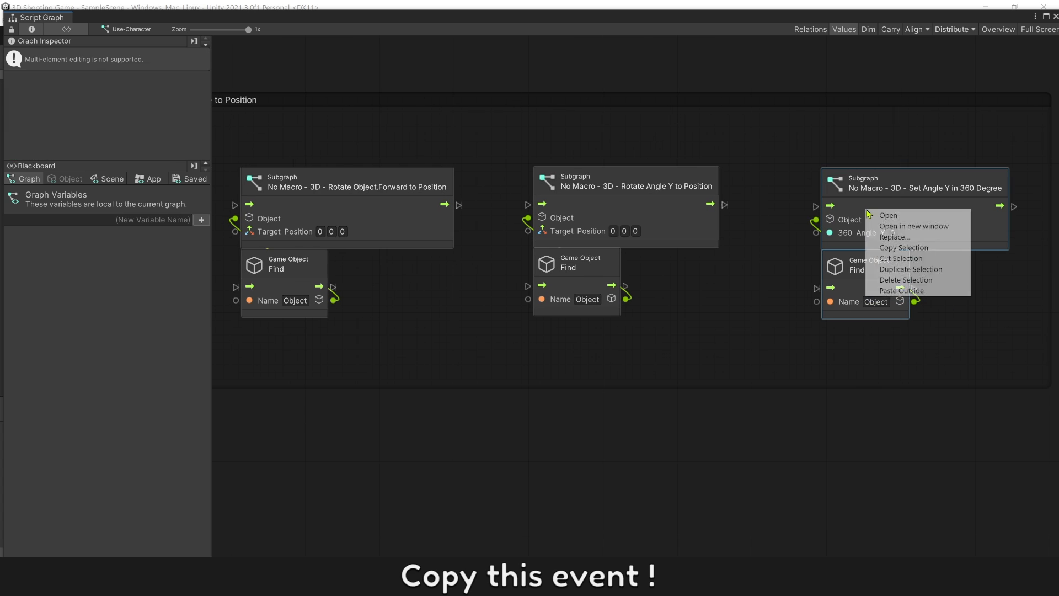
pyautogui.click(910, 248)
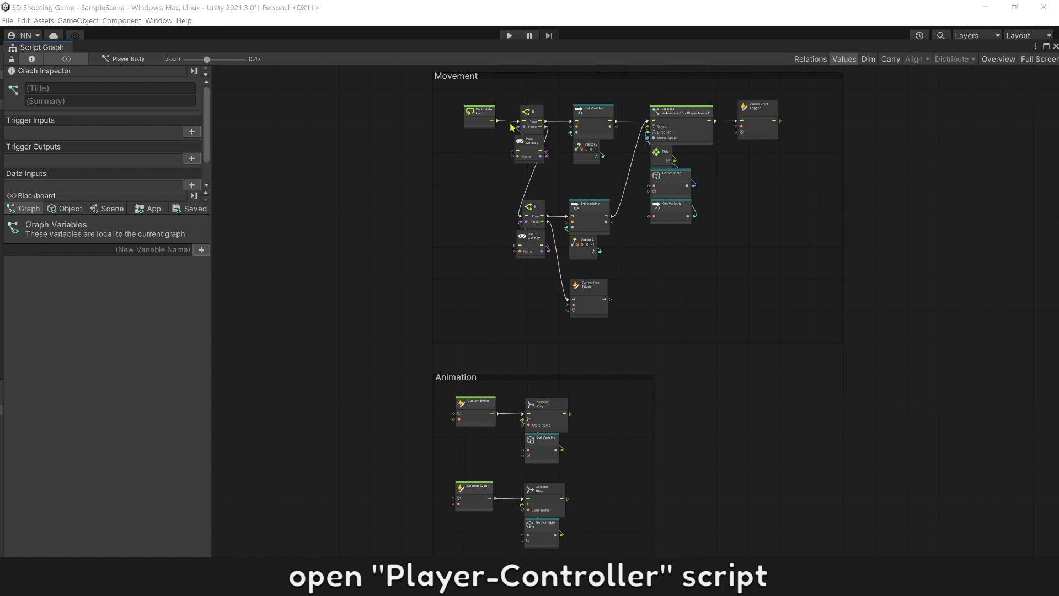
# In Player Body's Movement group, shift the Set Variable nodes and those following them away from the If nodes to make room
pyautogui.keyDown('ctrl'); pyautogui.scroll(2, 563, 157); pyautogui.keyUp('ctrl')
pyautogui.moveTo(572, 175); pyautogui.dragTo(474, 245, button='middle')
pyautogui.moveTo(925, 418); pyautogui.dragTo(714, 183)
pyautogui.click(508, 200)
pyautogui.scroll(2, 508, 200)
# Paste the copied Set Angle Y nodes after the w-key If and wire them between its True output and Set Variable
pyautogui.rightClick(480, 179)
pyautogui.click(499, 209)
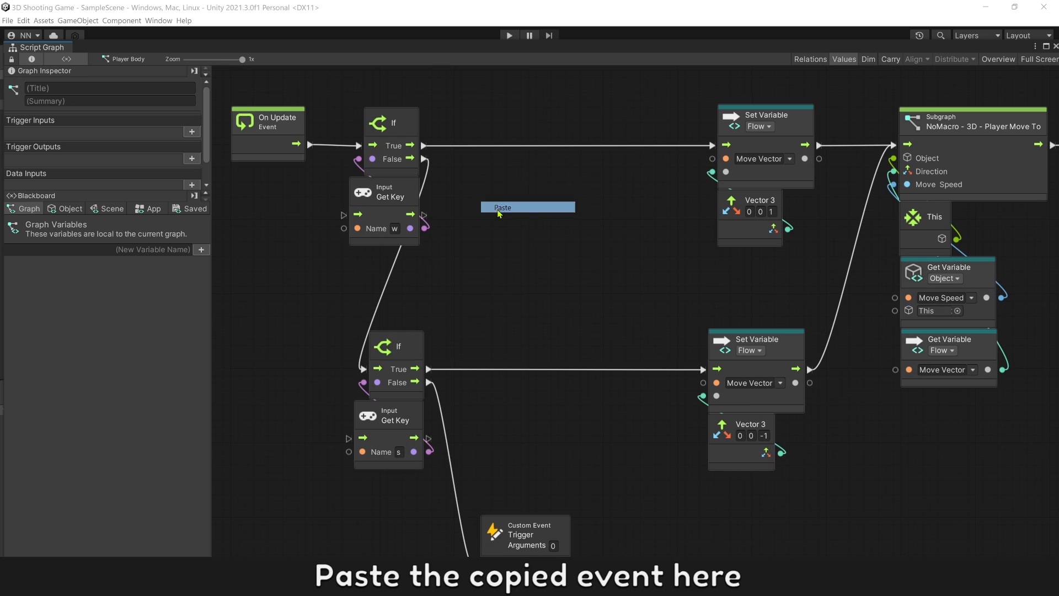
pyautogui.moveTo(532, 229); pyautogui.dragTo(521, 159)
pyautogui.click(605, 225)
pyautogui.moveTo(424, 146); pyautogui.dragTo(476, 145)
pyautogui.moveTo(661, 145); pyautogui.dragTo(725, 146)
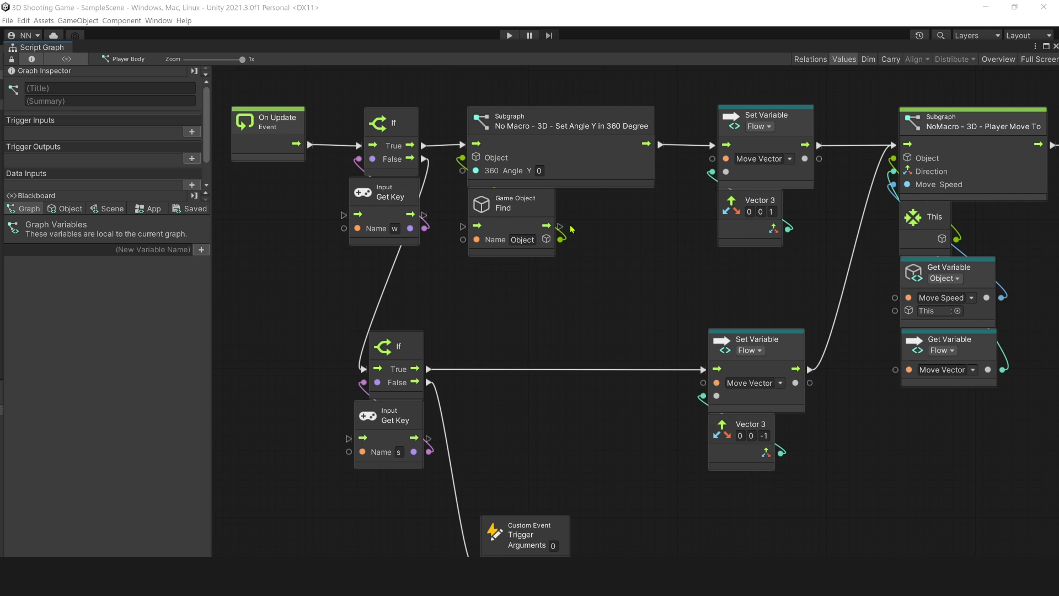
# Replace the Find node with the Model object variable as the Object input of Set Angle Y, placed directly beneath it
pyautogui.moveTo(526, 231); pyautogui.dragTo(528, 236)
pyautogui.click(66, 209)
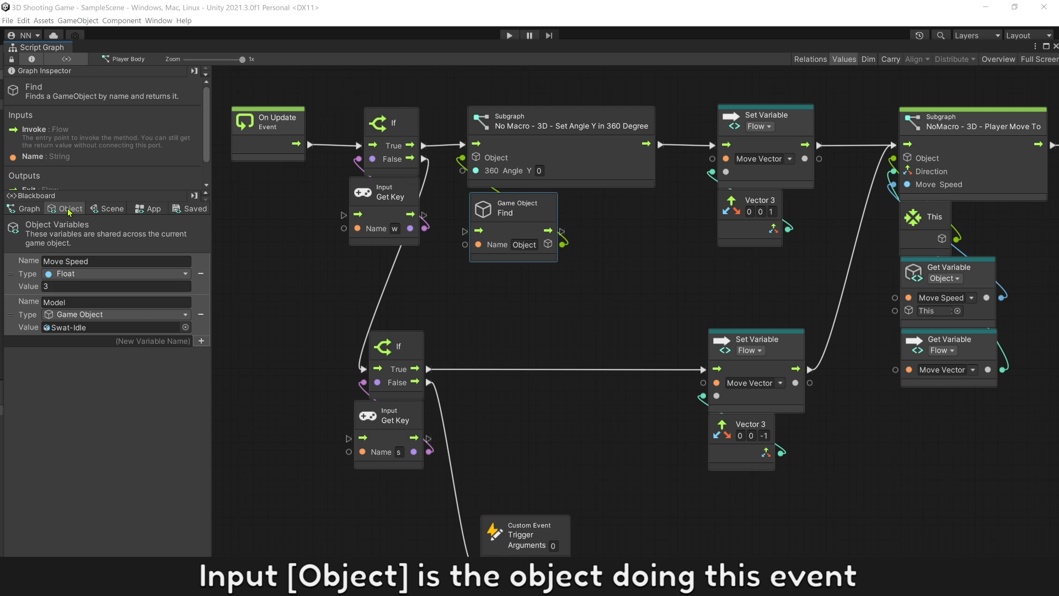
pyautogui.moveTo(28, 315); pyautogui.dragTo(487, 308)
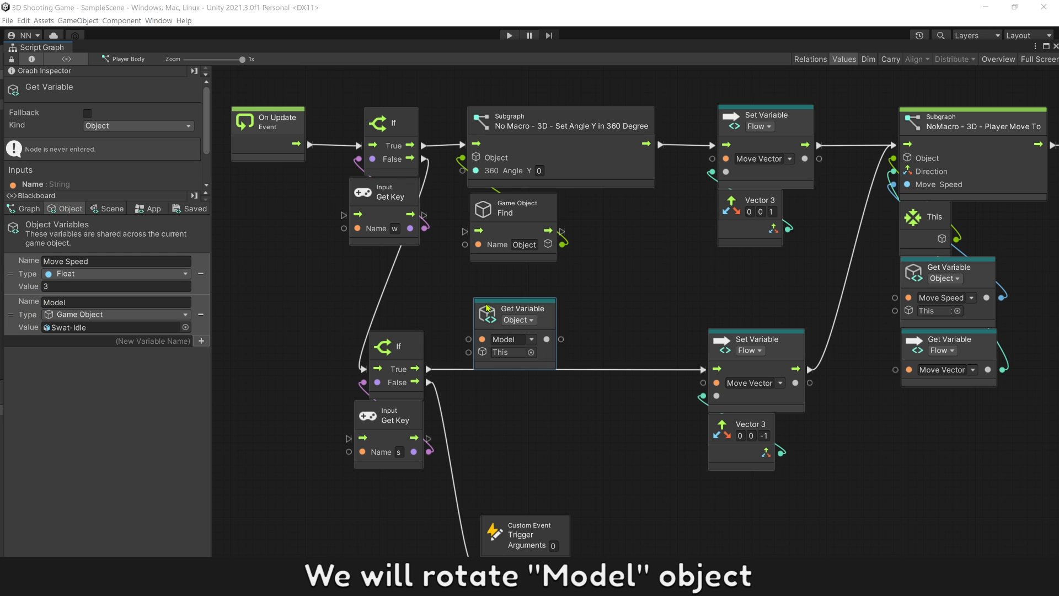
pyautogui.moveTo(560, 340); pyautogui.dragTo(462, 159)
pyautogui.moveTo(447, 193); pyautogui.dragTo(510, 262)
pyautogui.press('Delete')
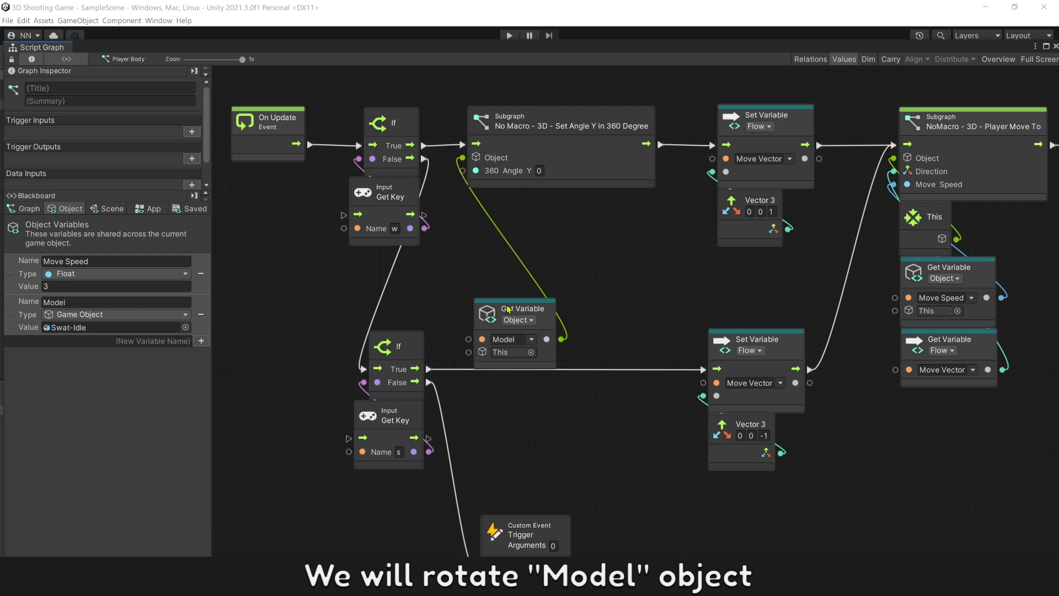
pyautogui.moveTo(485, 310); pyautogui.dragTo(480, 200)
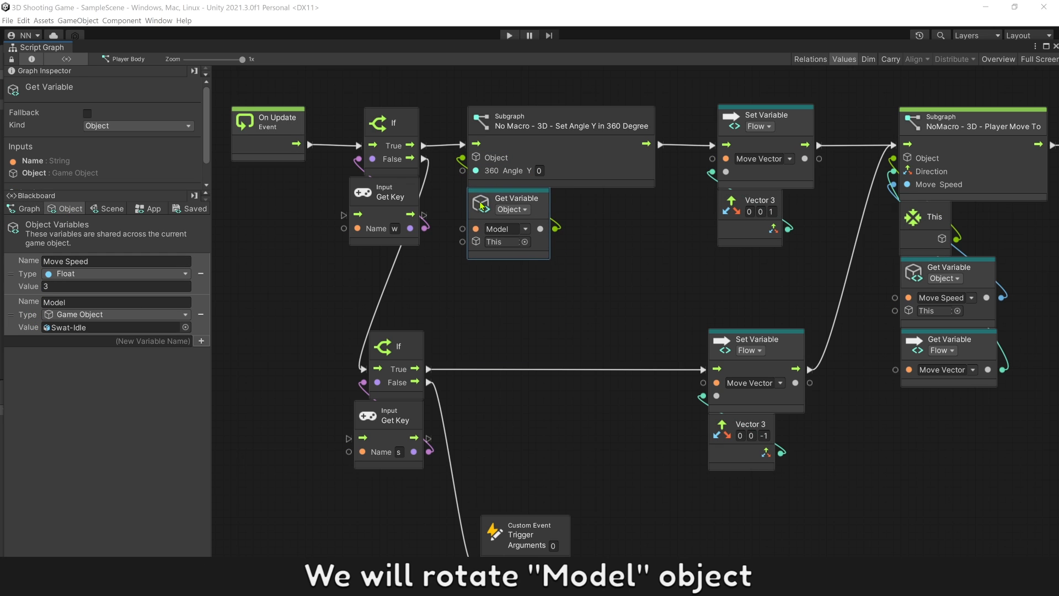
# Examine the Set Angle Y subgraph's description of how Euler angles relate to 360-degree angles
pyautogui.click(586, 241)
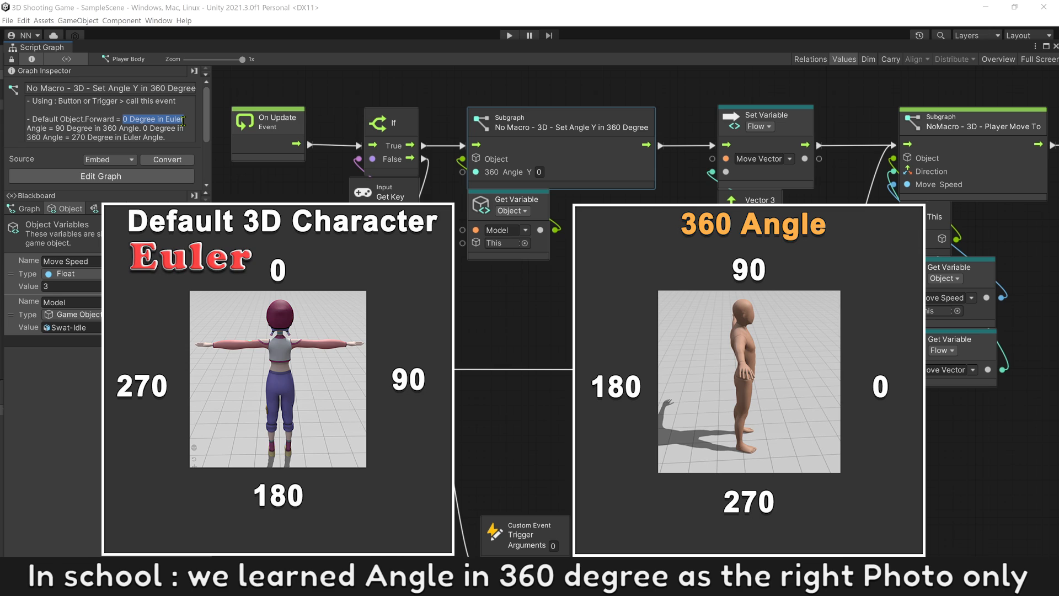
pyautogui.moveTo(28, 129); pyautogui.dragTo(122, 130)
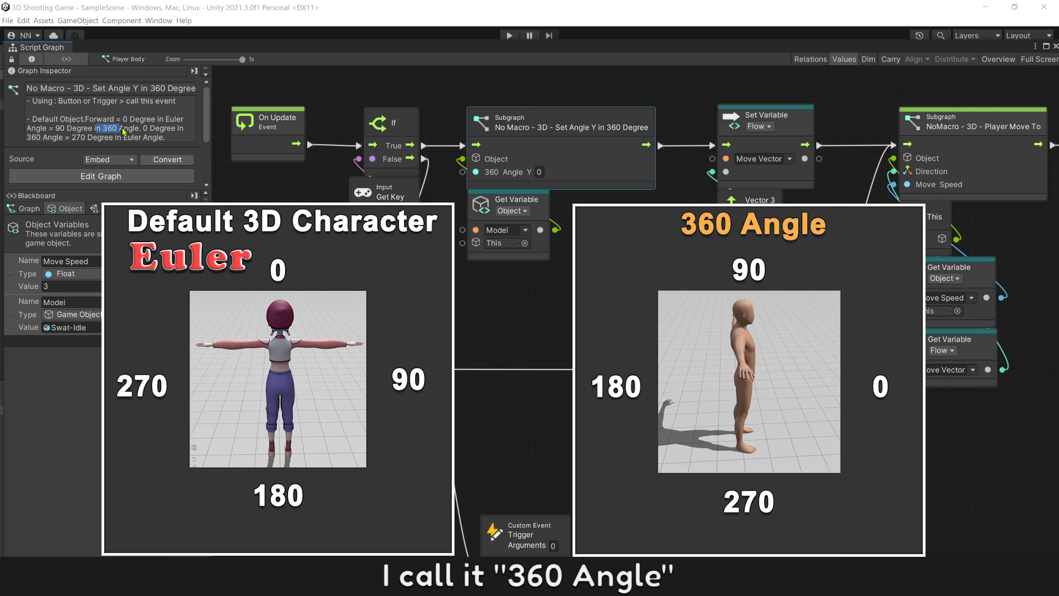
pyautogui.click(590, 271)
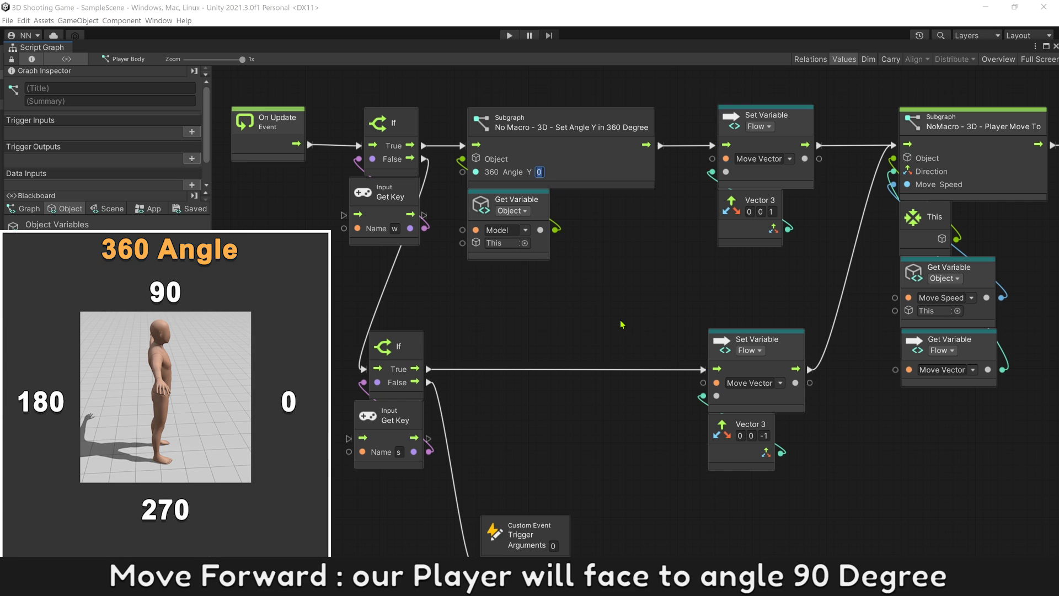
# Set the w-key Set Angle Y to 90 and duplicate it with its Model variable between the s-key If and Set Variable
pyautogui.moveTo(605, 293); pyautogui.dragTo(505, 161)
pyautogui.hotkey('ctrl', 'd')
pyautogui.moveTo(647, 293); pyautogui.dragTo(574, 381)
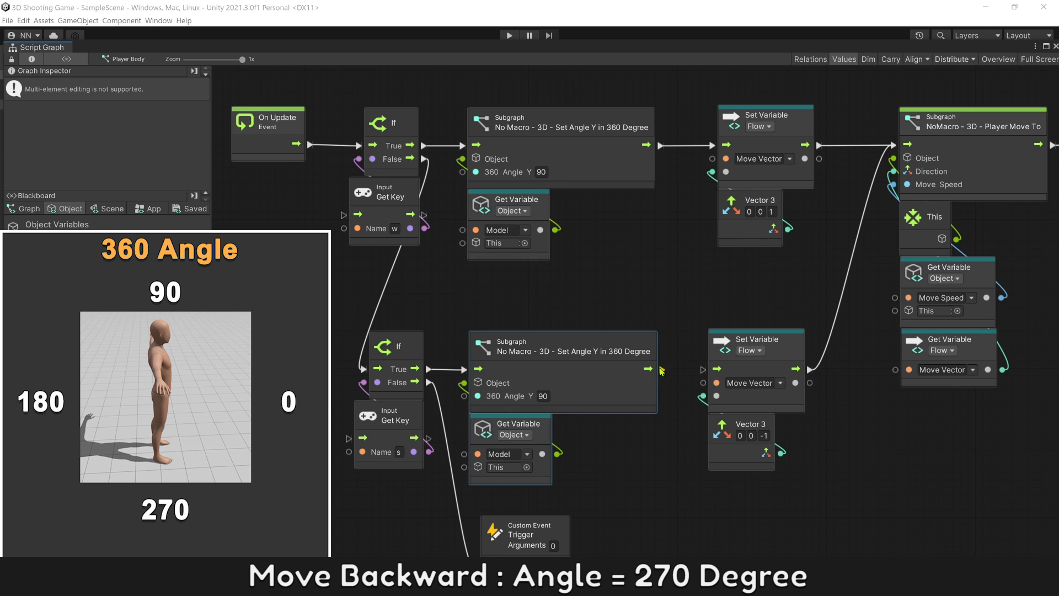
pyautogui.click(627, 429)
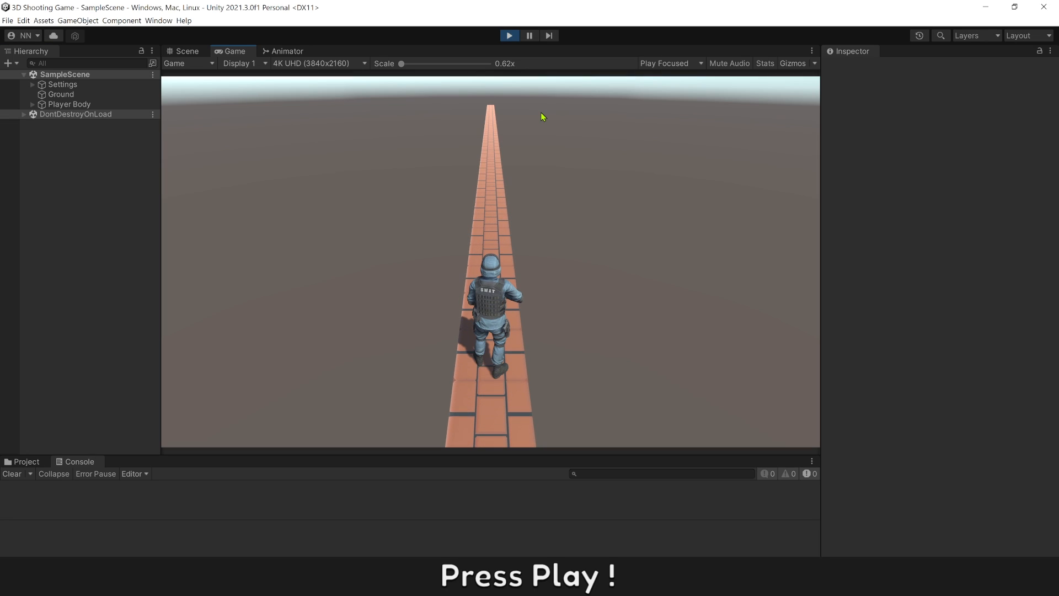
# Test in Play mode that the Swat player faces its movement direction when moving backward and forward
pyautogui.press('s')
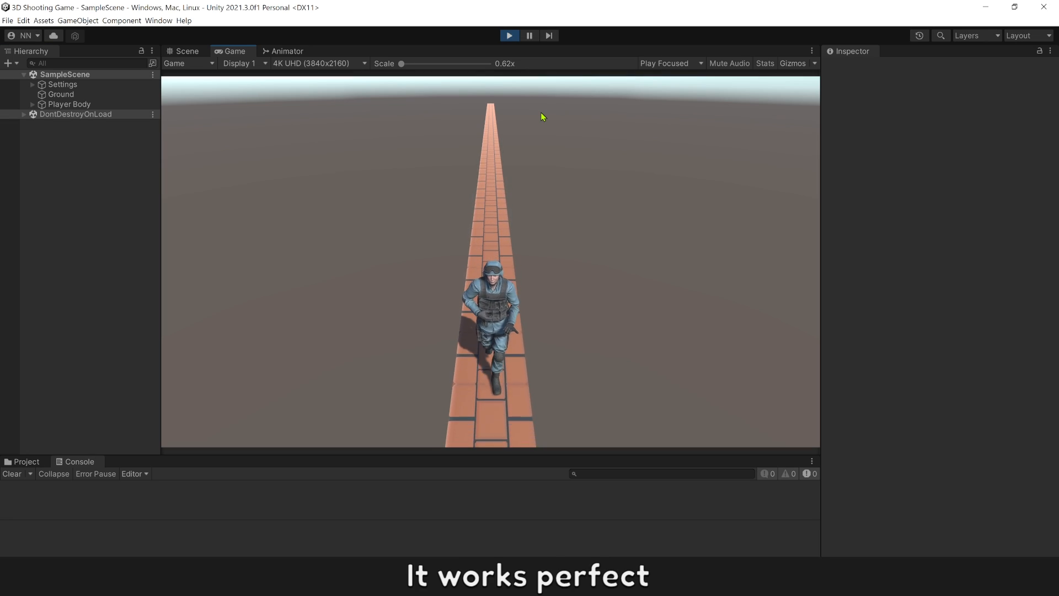
pyautogui.press('w')
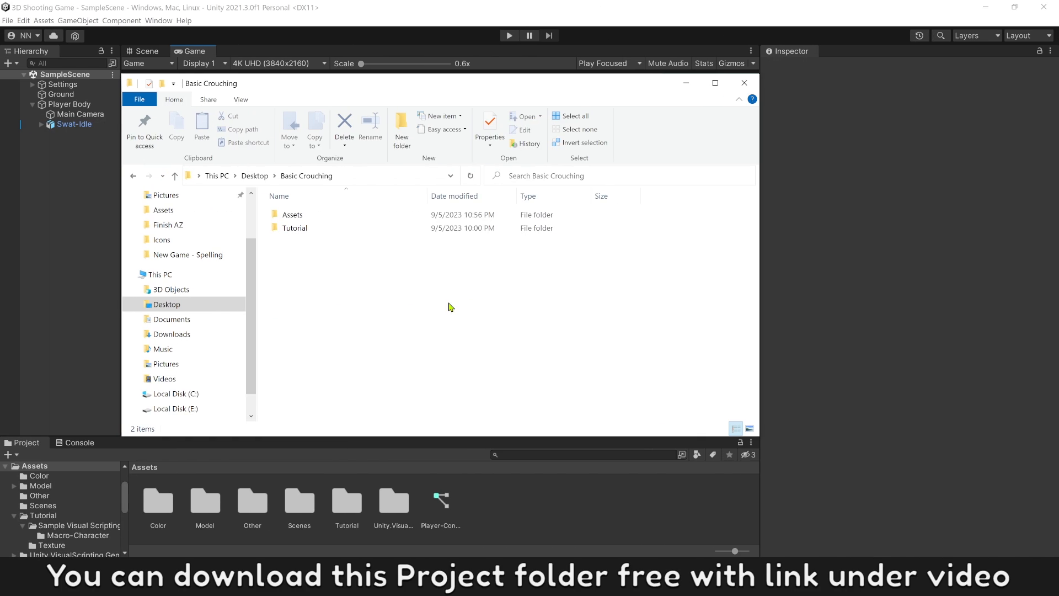
# Browse the Basic Crouching folder to Assets/Scenes and bring up the Open with options for SampleScene.unity
pyautogui.click(292, 217)
pyautogui.click(289, 255)
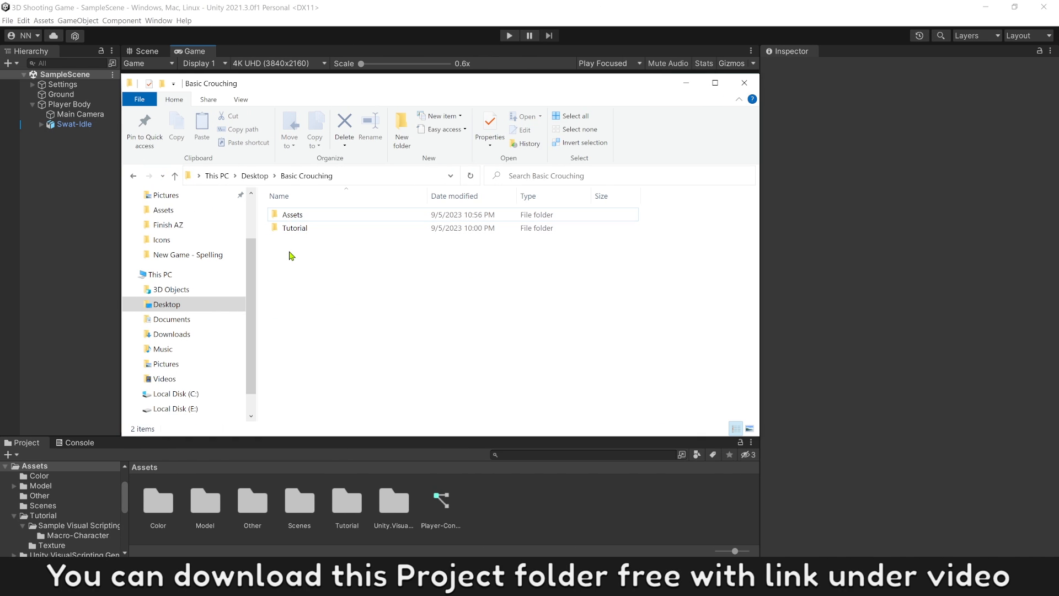
pyautogui.click(293, 216)
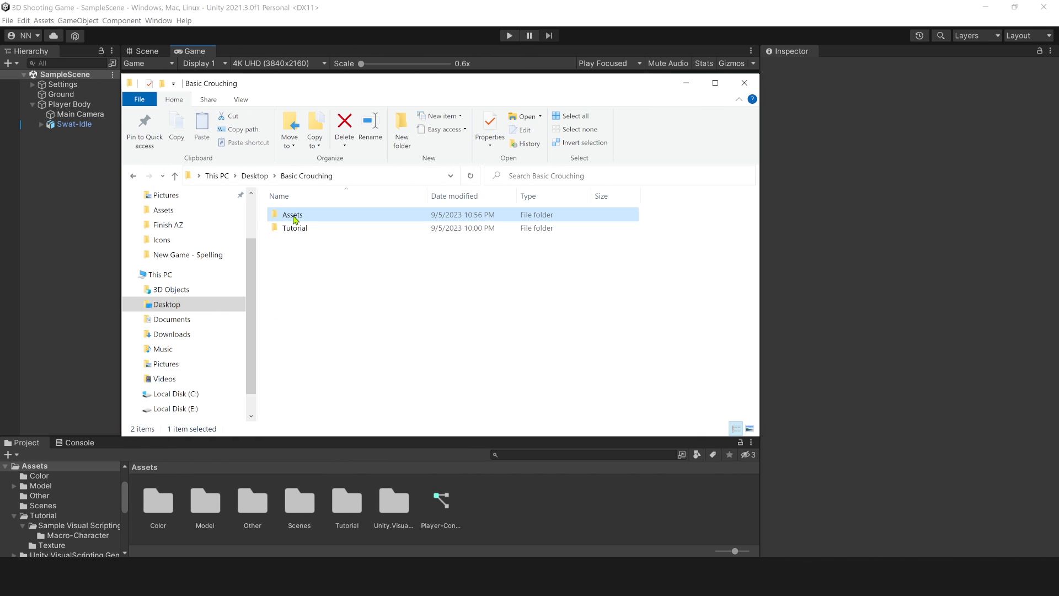
pyautogui.doubleClick(294, 218)
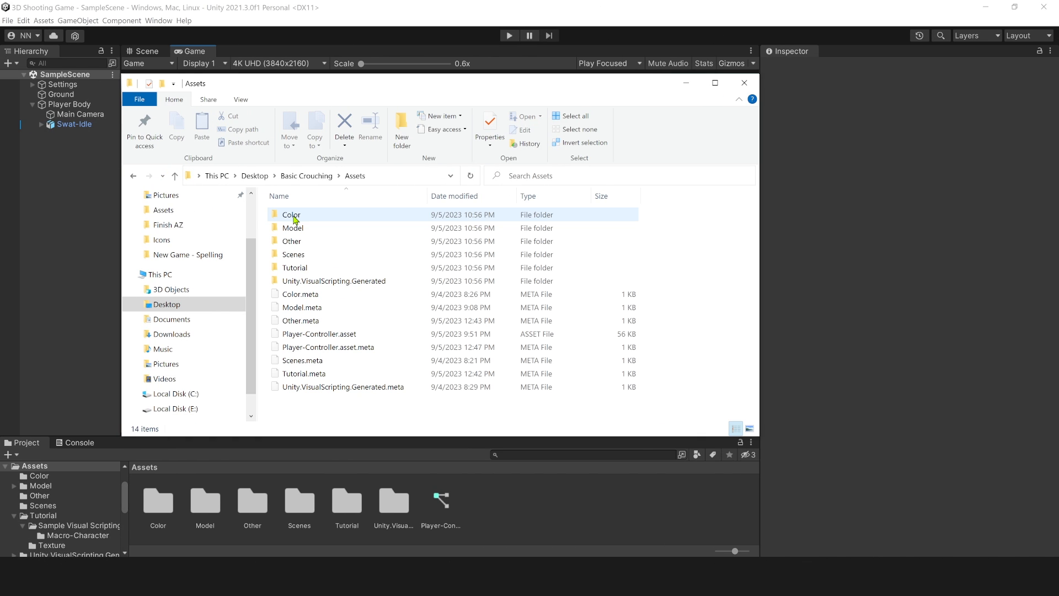
pyautogui.click(291, 256)
pyautogui.doubleClick(310, 258)
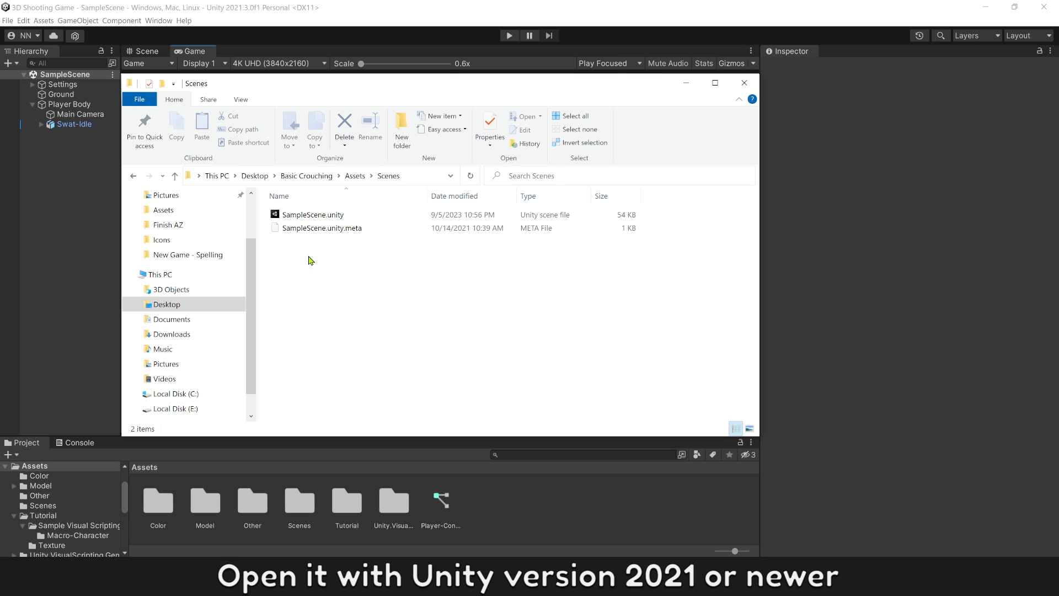
pyautogui.click(316, 219)
pyautogui.rightClick(315, 217)
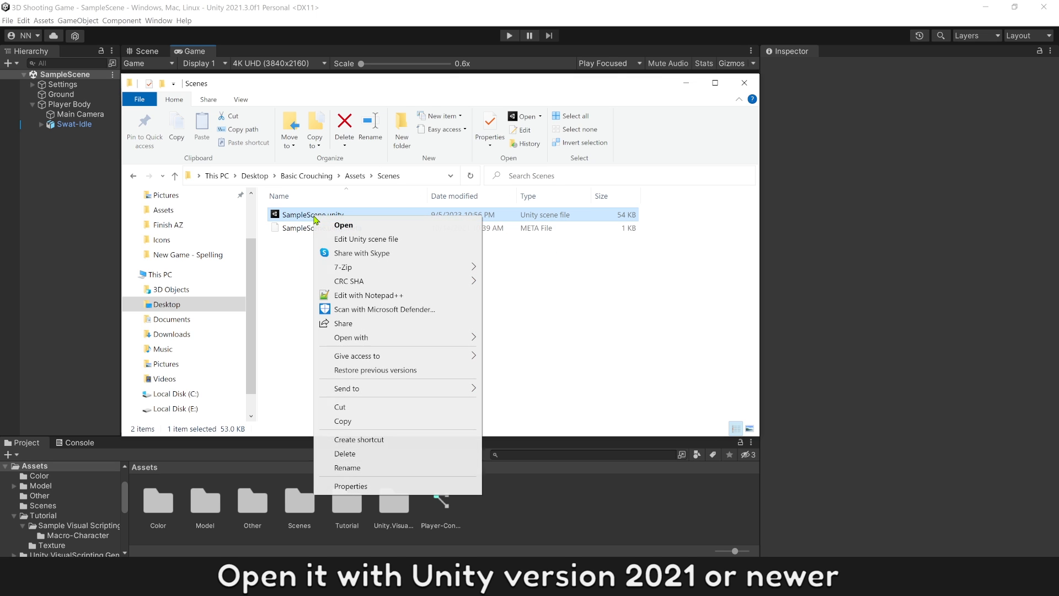
pyautogui.moveTo(366, 340)
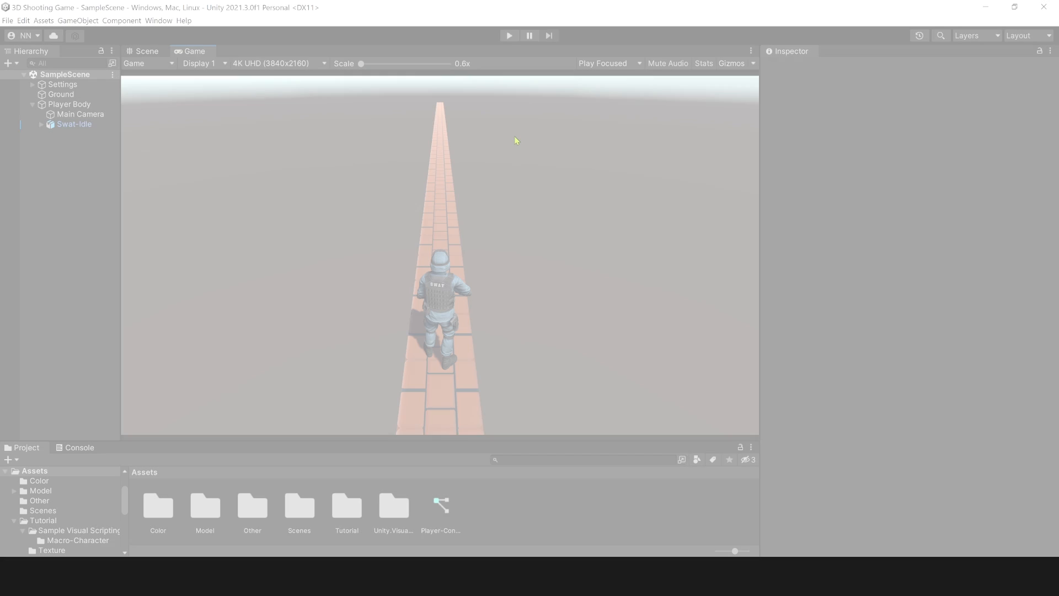
# Run SampleScene and test moving the player forward, backward and forward again
pyautogui.click(509, 35)
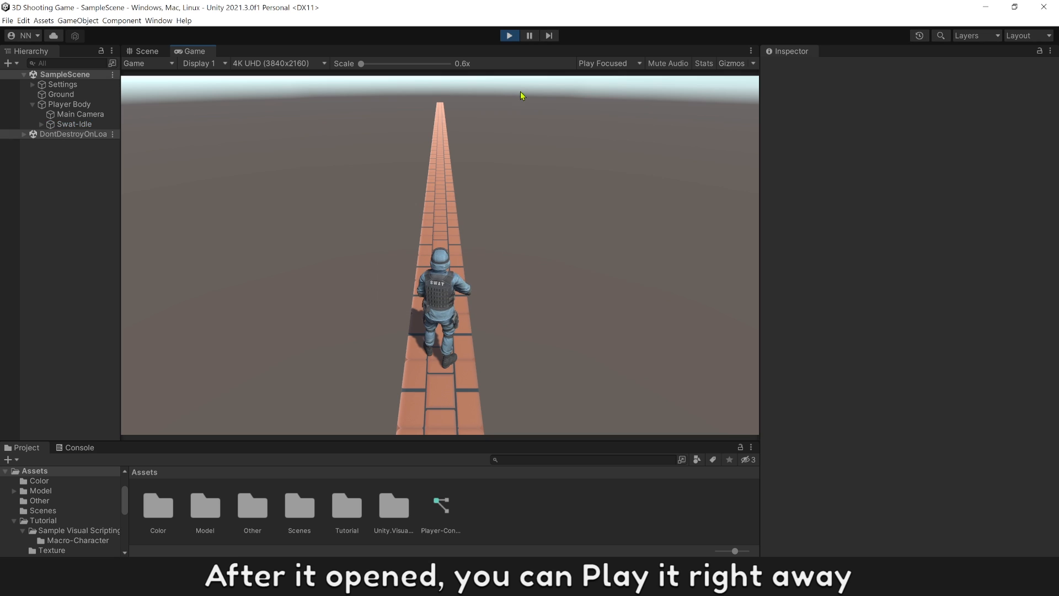
pyautogui.press('w')
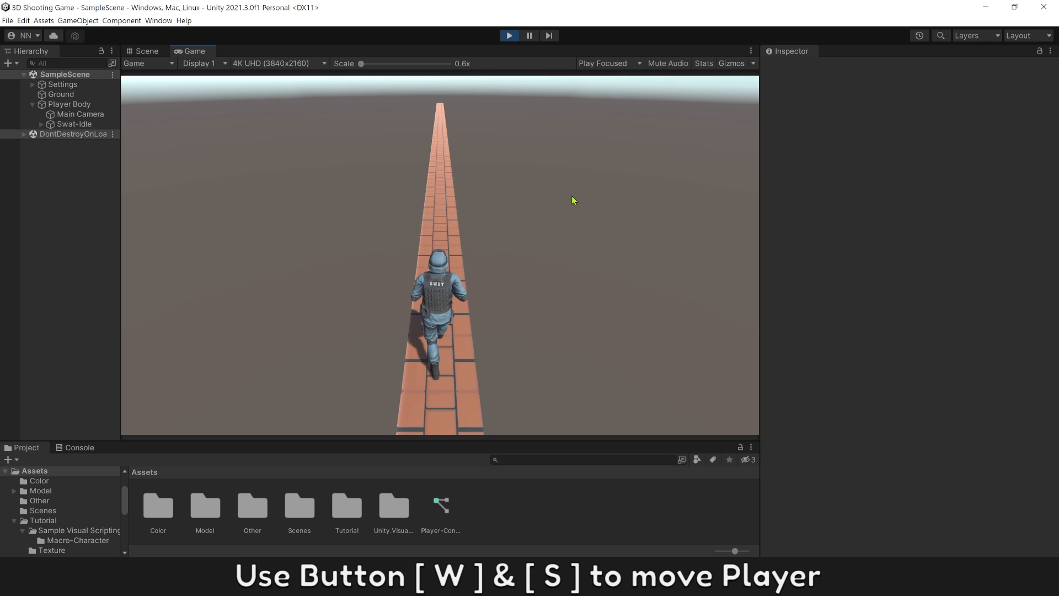
pyautogui.press('s')
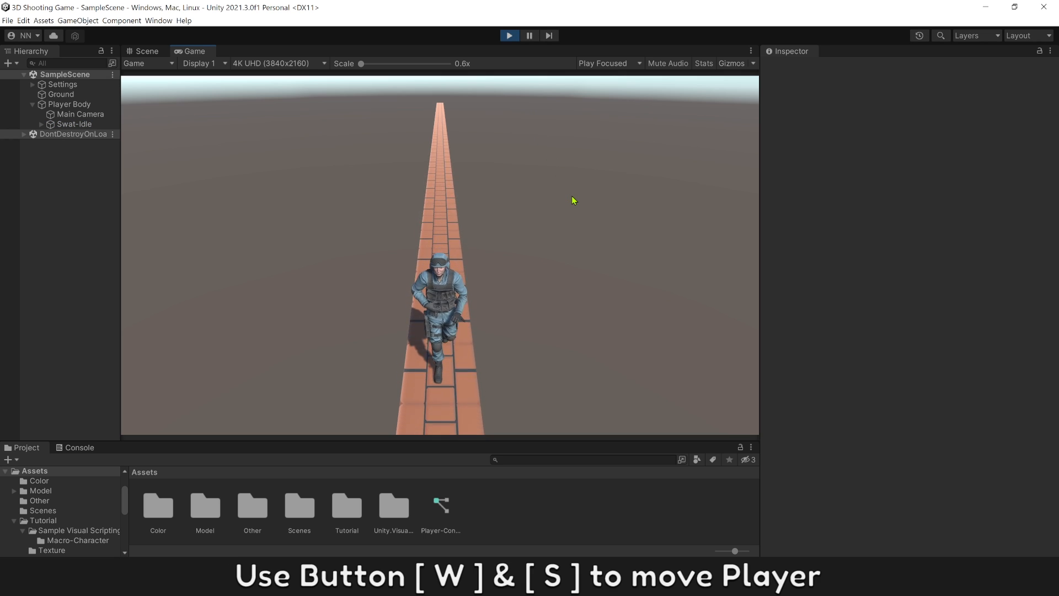
pyautogui.press('w')
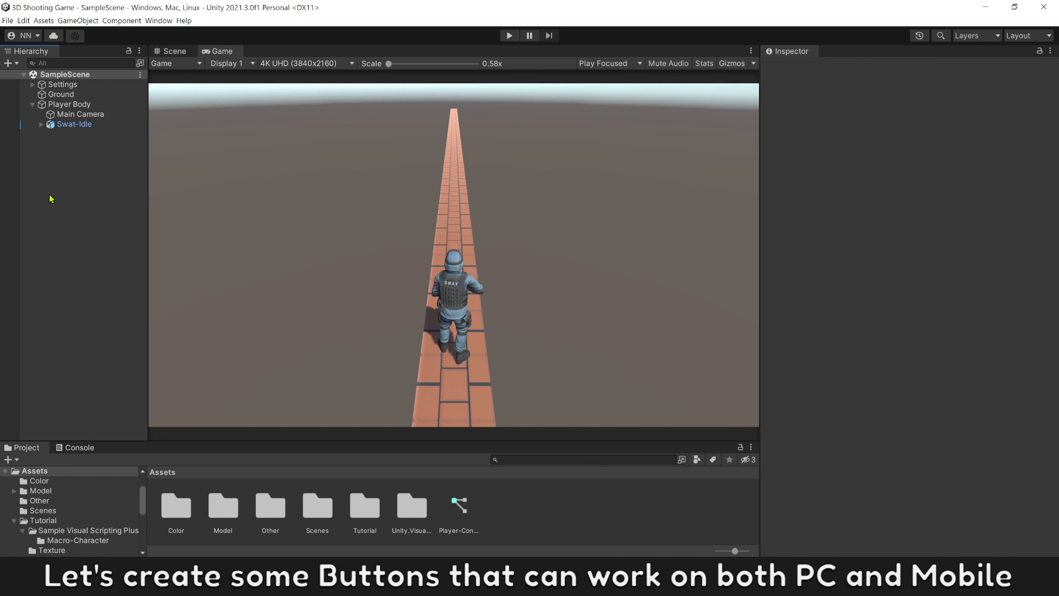
# Add a legacy UI button to the scene and name it Button Crouch
pyautogui.rightClick(50, 197)
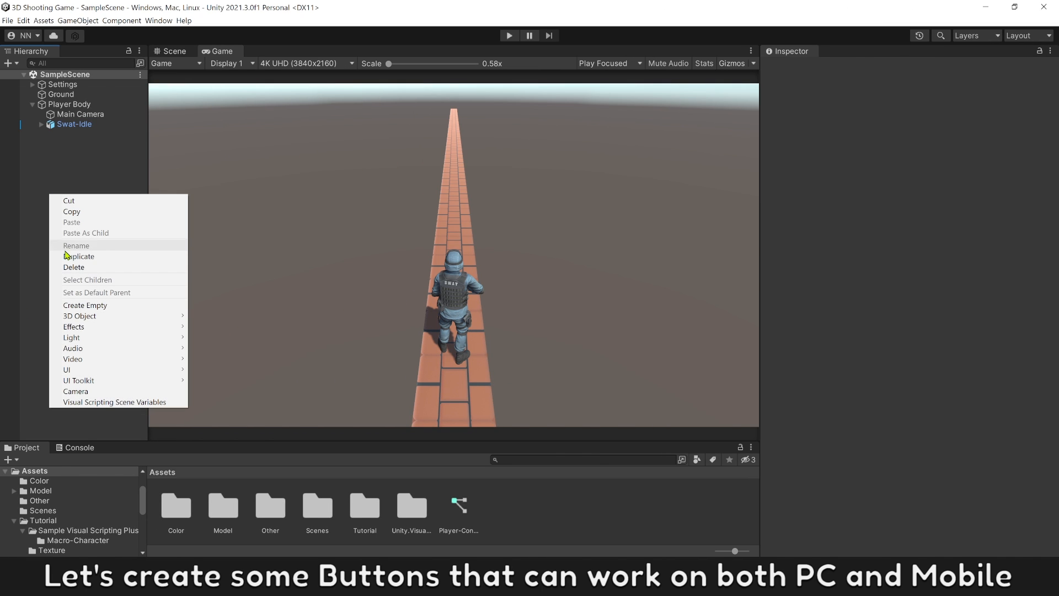
pyautogui.moveTo(80, 372)
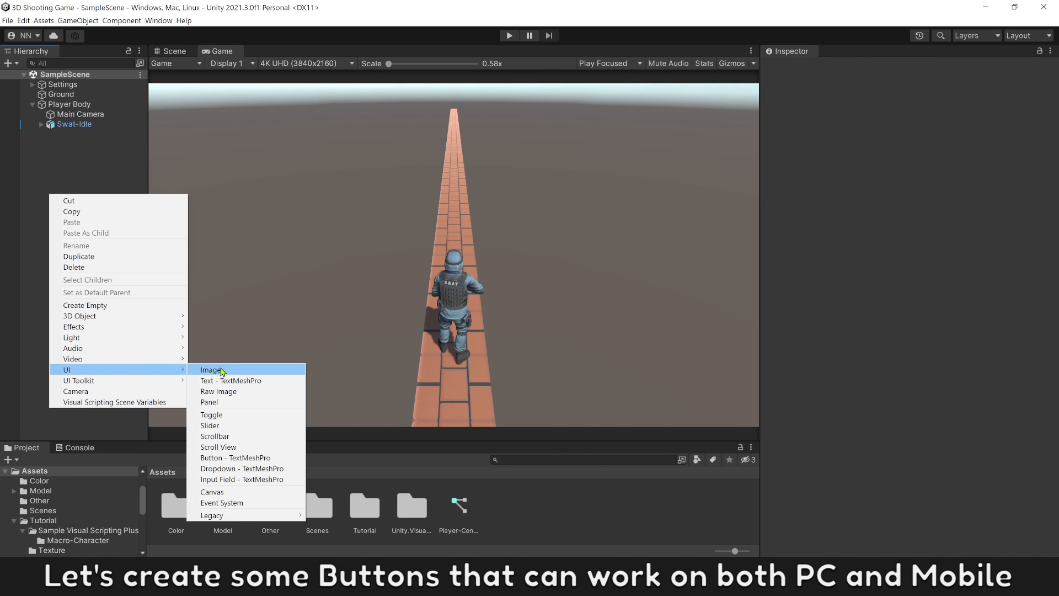
pyautogui.moveTo(251, 516)
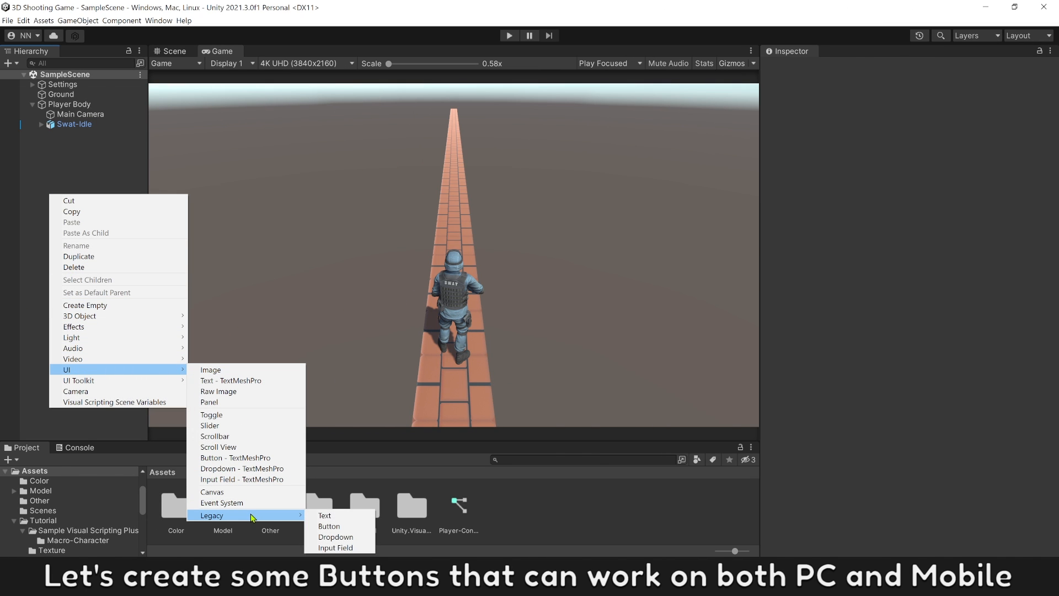
pyautogui.click(327, 527)
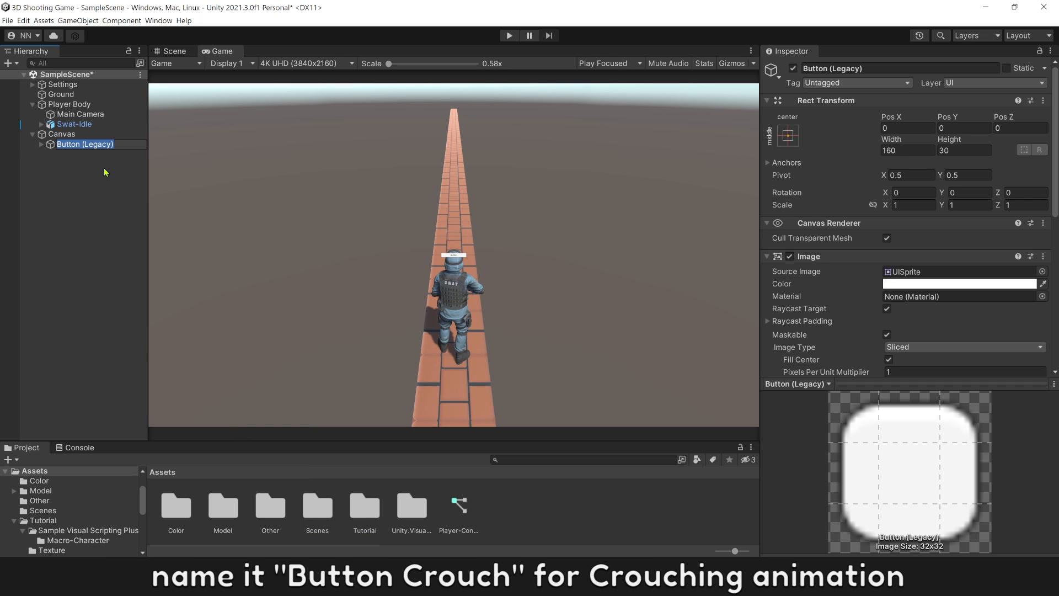
pyautogui.click(118, 144)
pyautogui.press('Return')
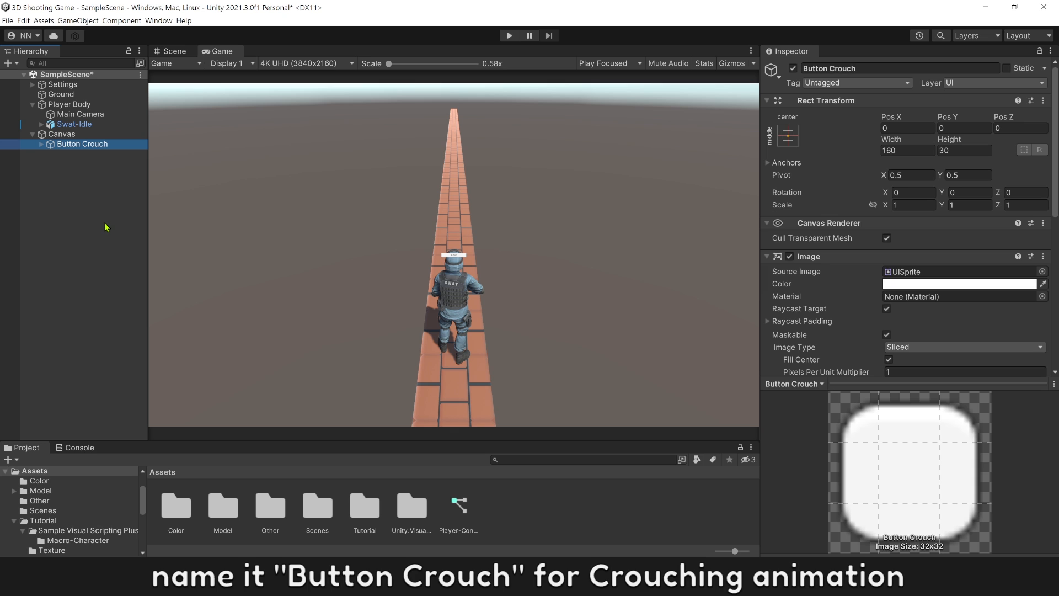
# Set the Canvas Scaler to Scale With Screen Size with a reference resolution of 1920 by 1080
pyautogui.click(57, 136)
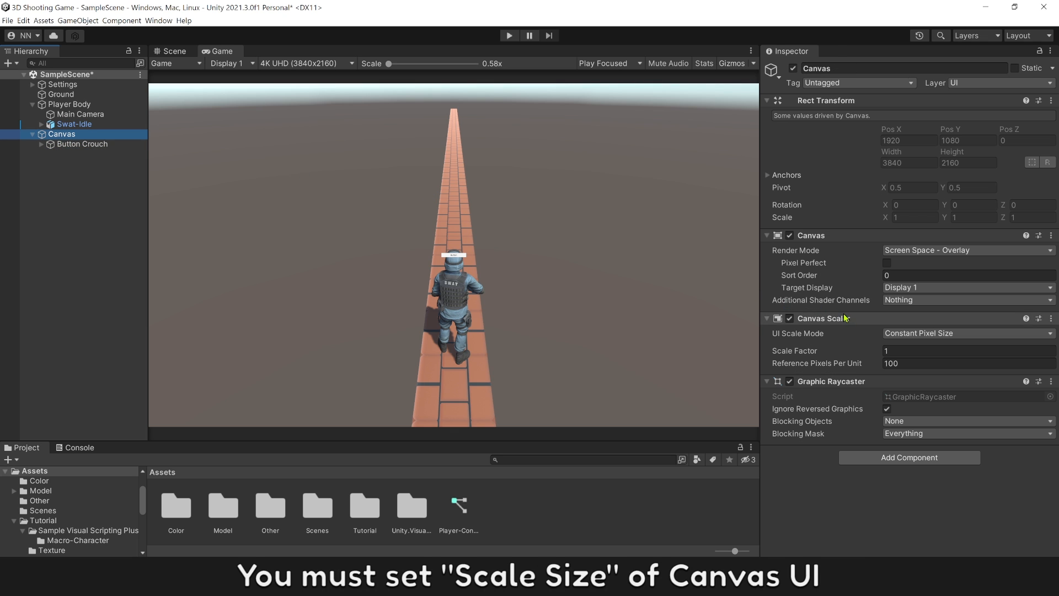
pyautogui.click(904, 334)
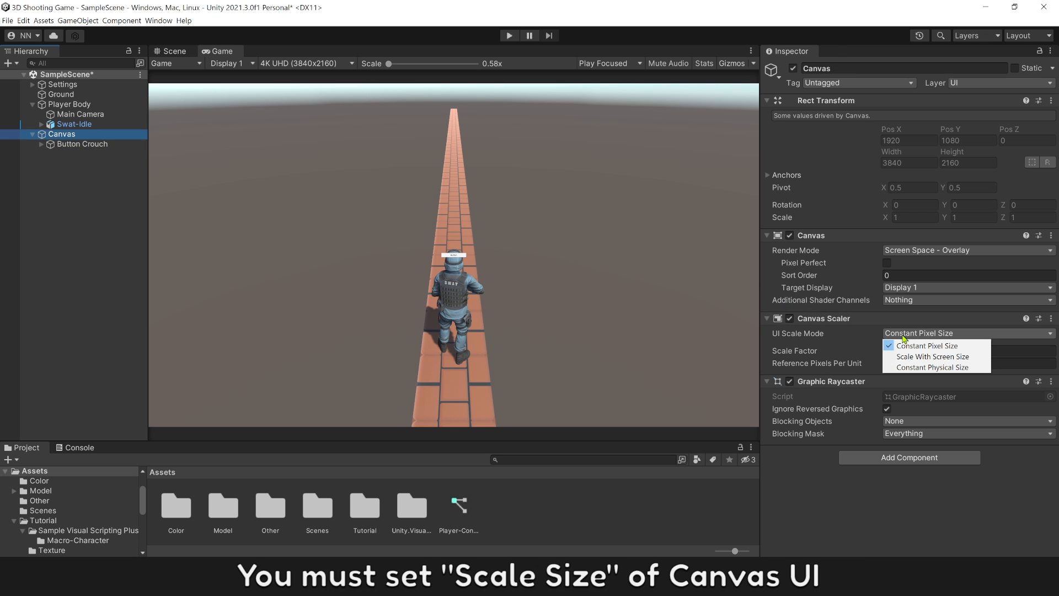
pyautogui.click(931, 357)
pyautogui.click(894, 352)
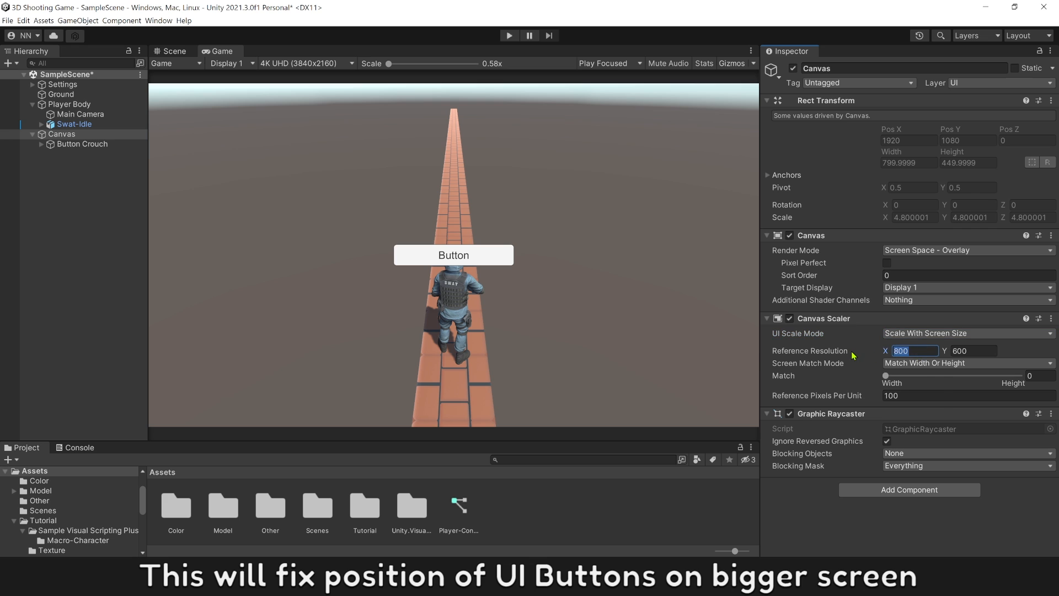
pyautogui.write('1920')
pyautogui.press('Tab')
pyautogui.write('1')
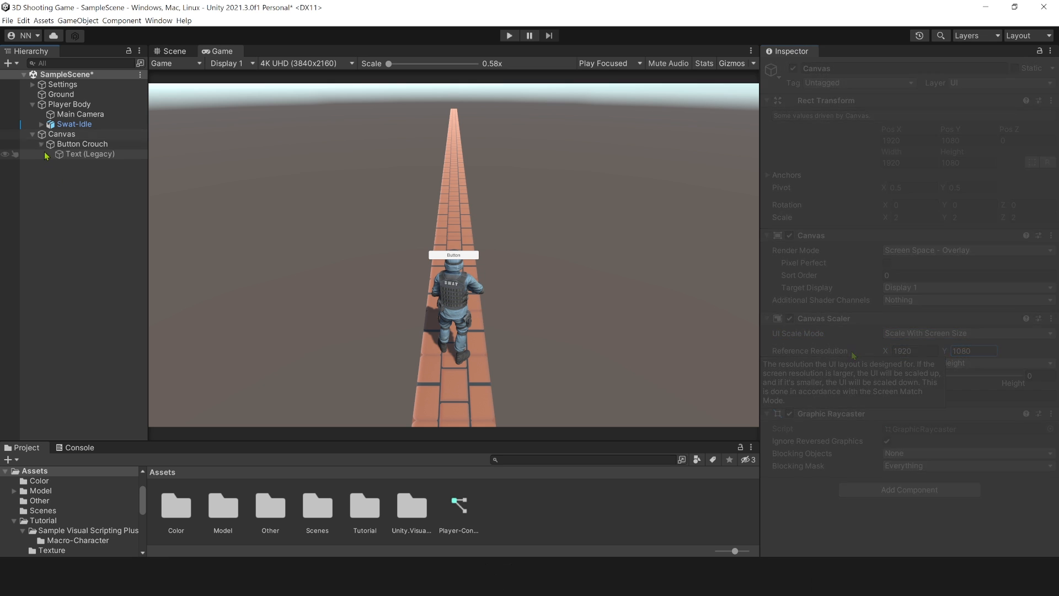
# Set the height of Button Crouch to 100
pyautogui.click(72, 144)
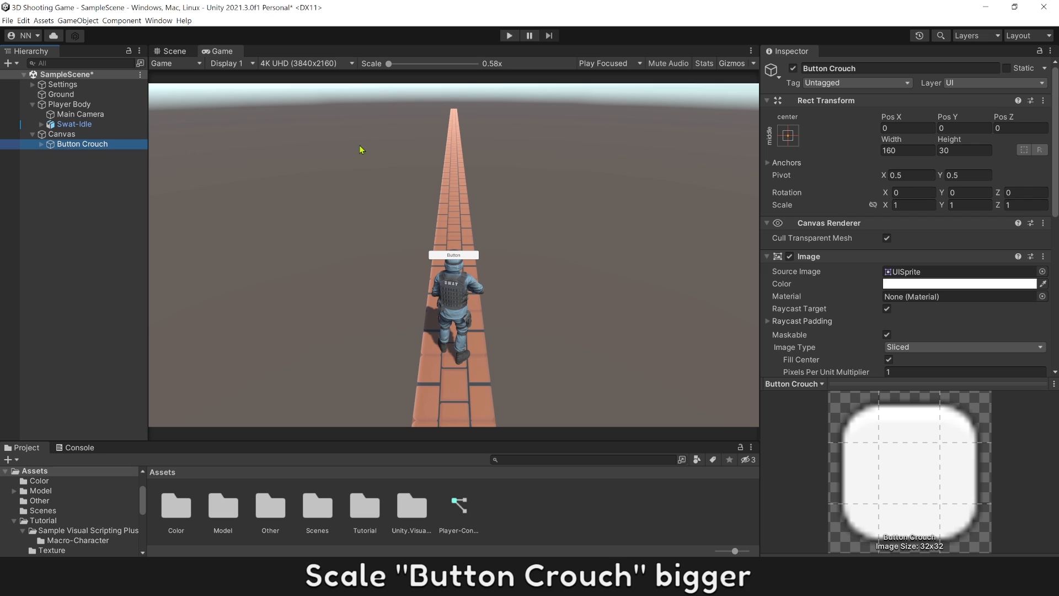
pyautogui.click(937, 153)
pyautogui.write('100')
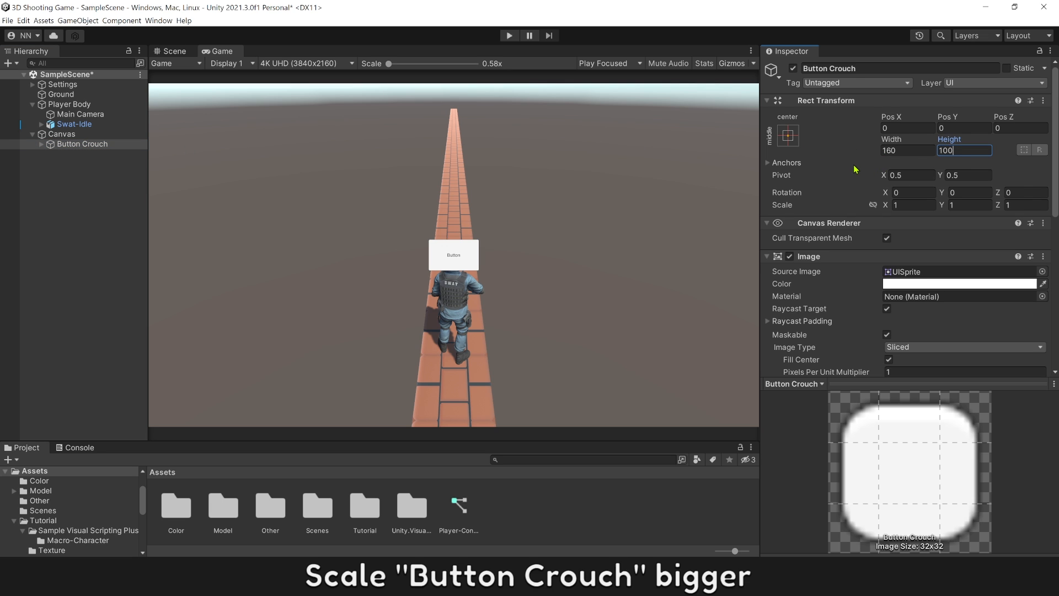
# Change Button Crouch's label text to "Crouch" and enlarge its font size
pyautogui.click(41, 143)
pyautogui.click(74, 154)
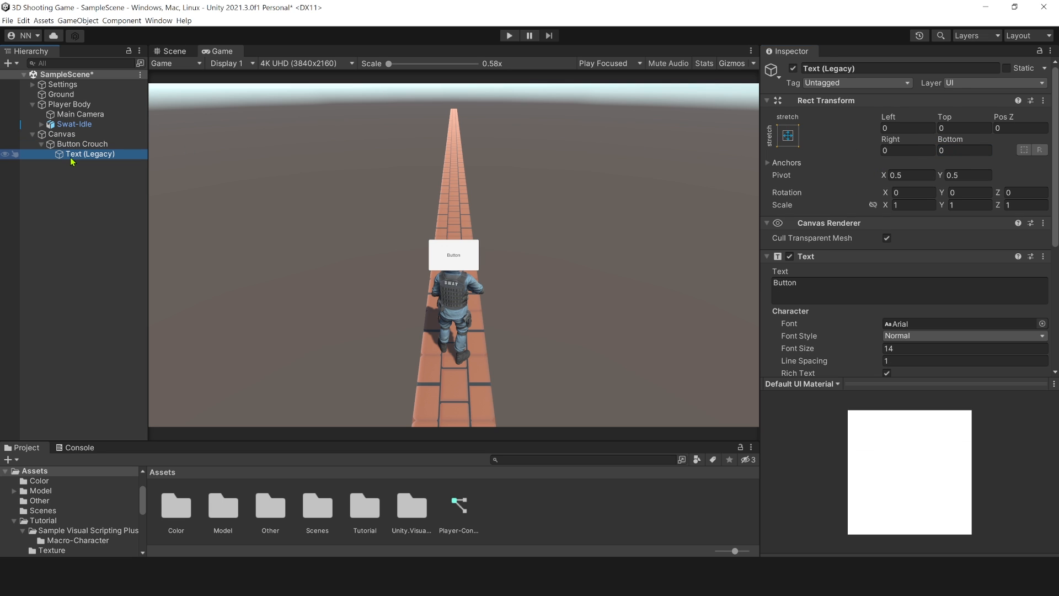
pyautogui.click(802, 288)
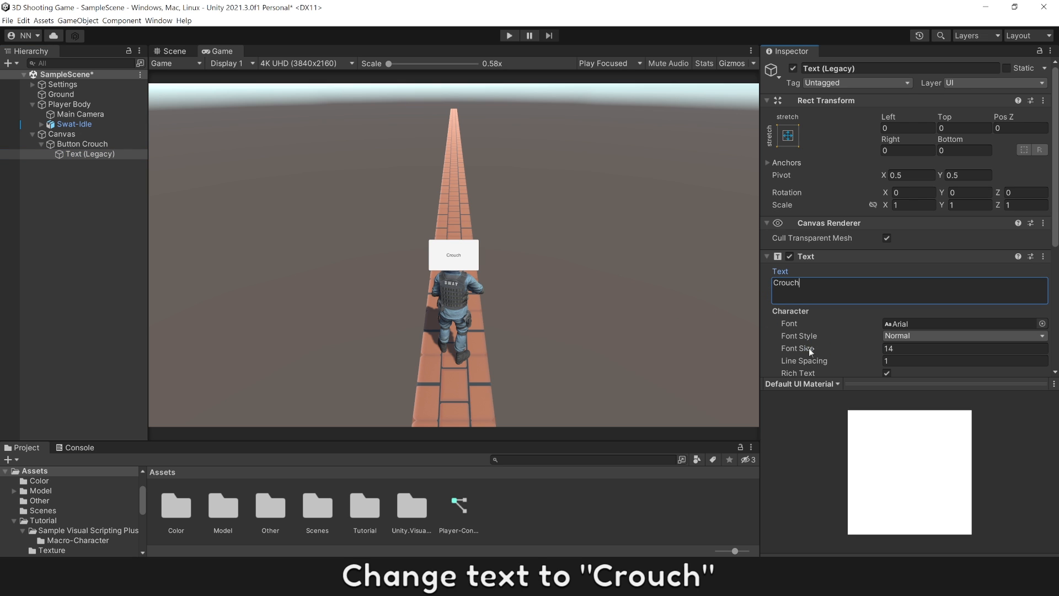
pyautogui.moveTo(809, 347); pyautogui.dragTo(823, 349)
# Anchor and position Button Crouch at the canvas's bottom-right corner, offset to about Pos X -125 and Pos Y 253
pyautogui.click(73, 144)
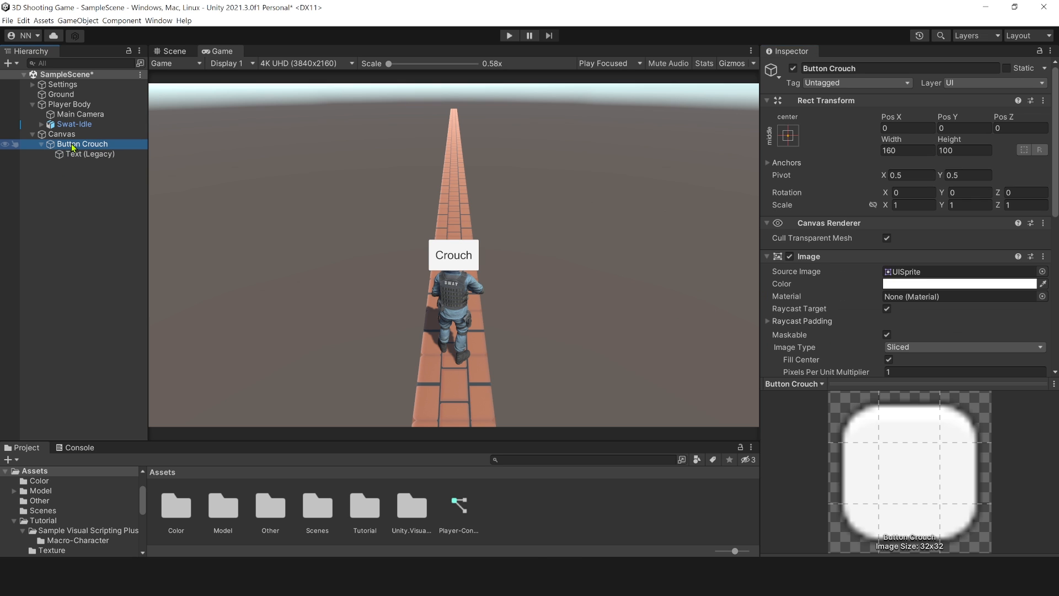
pyautogui.click(789, 135)
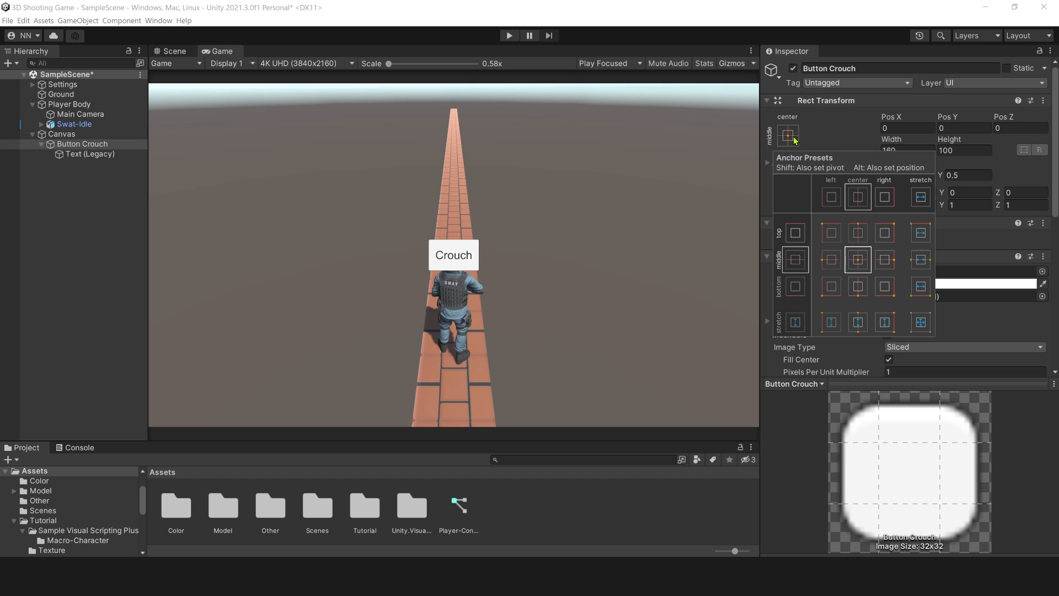
pyautogui.keyDown('alt'); pyautogui.click(884, 286); pyautogui.keyUp('alt')
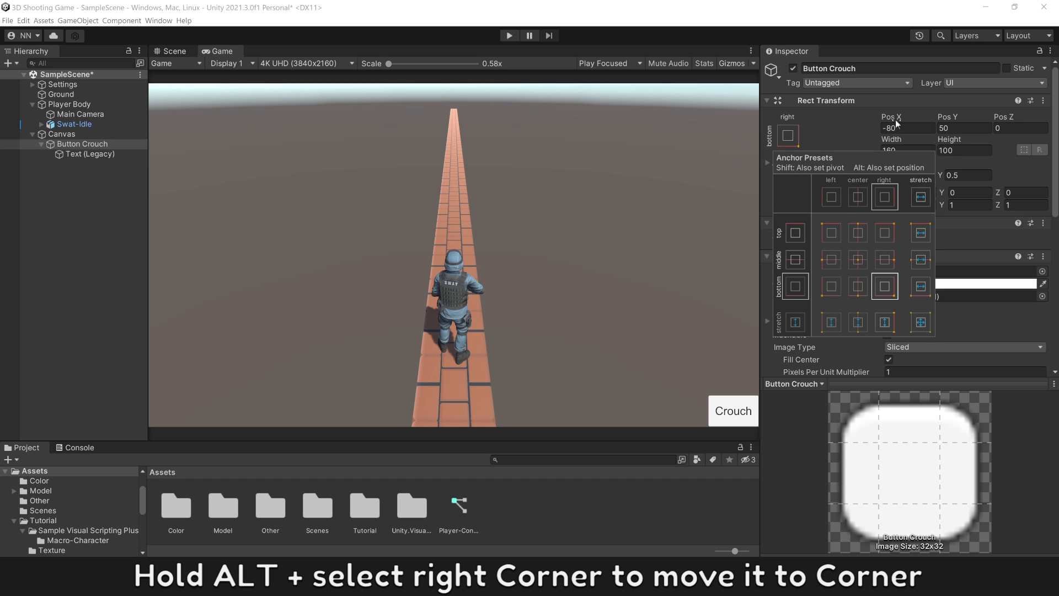
pyautogui.moveTo(894, 118); pyautogui.dragTo(1026, 203)
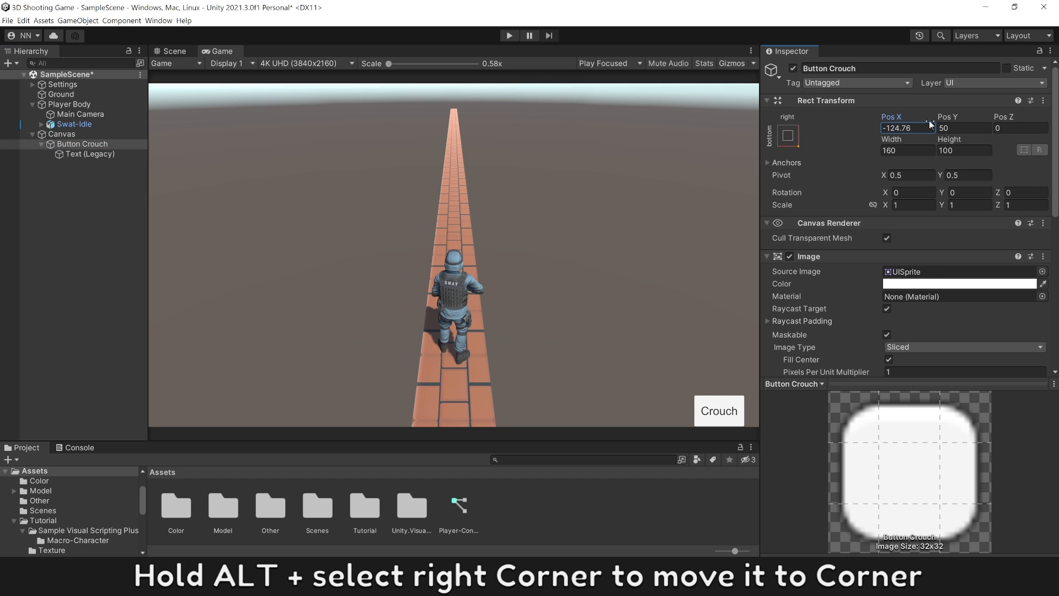
pyautogui.moveTo(945, 118); pyautogui.dragTo(363, 132)
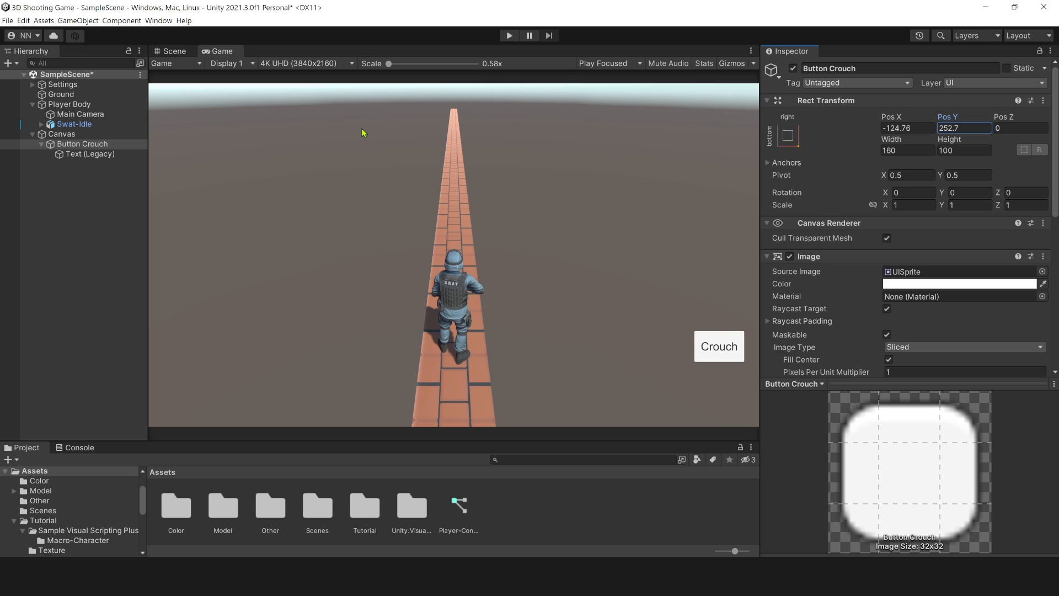
# Duplicate Button Crouch under the Canvas and name the copy Button Stand
pyautogui.click(74, 178)
pyautogui.click(82, 144)
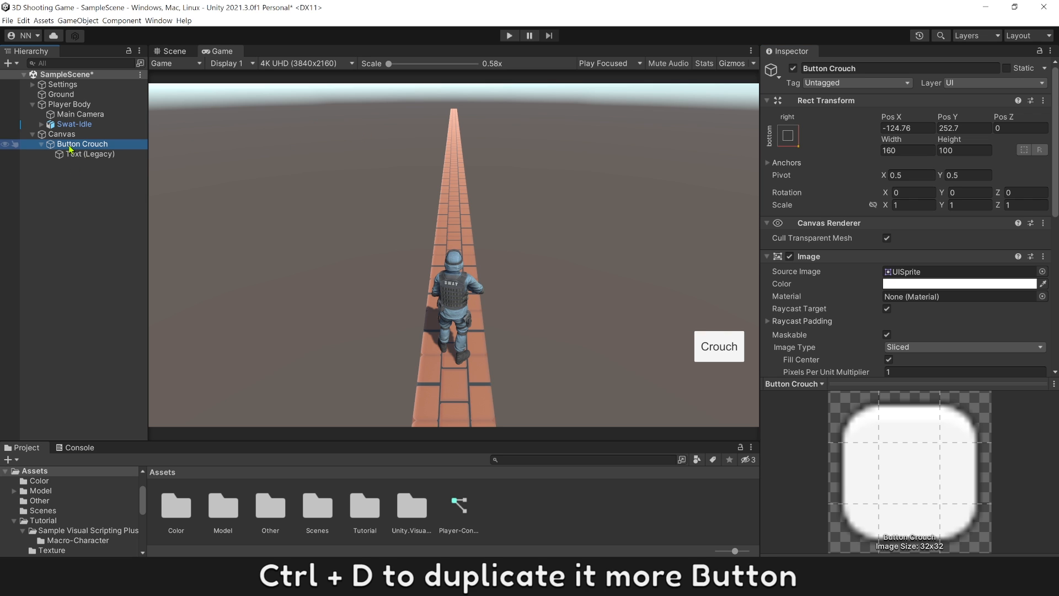
pyautogui.hotkey('ctrl', 'd')
pyautogui.click(86, 166)
pyautogui.moveTo(82, 164); pyautogui.dragTo(149, 166)
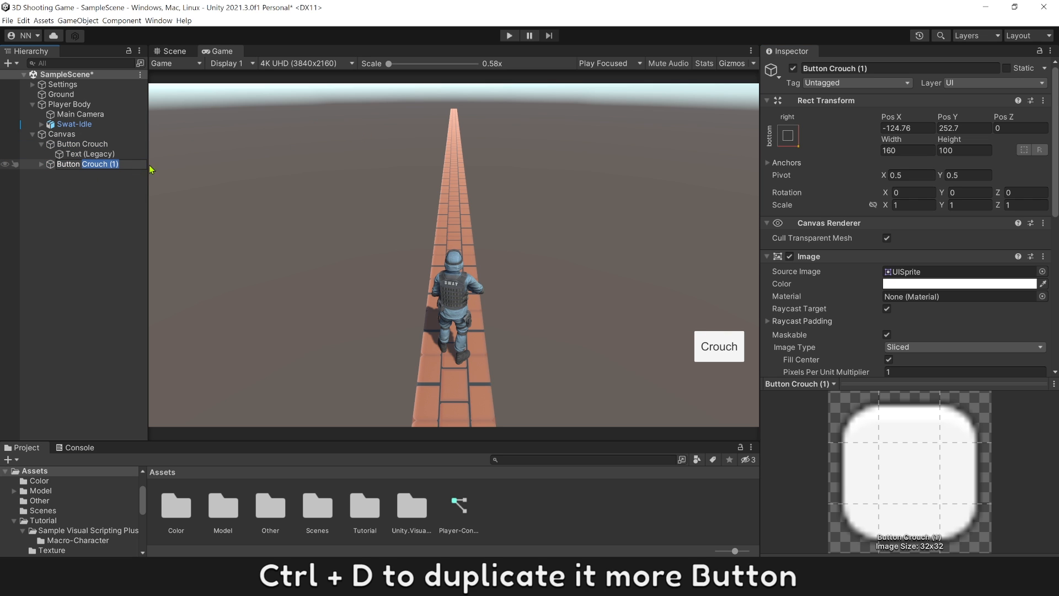
pyautogui.write('Stand')
pyautogui.press('Return')
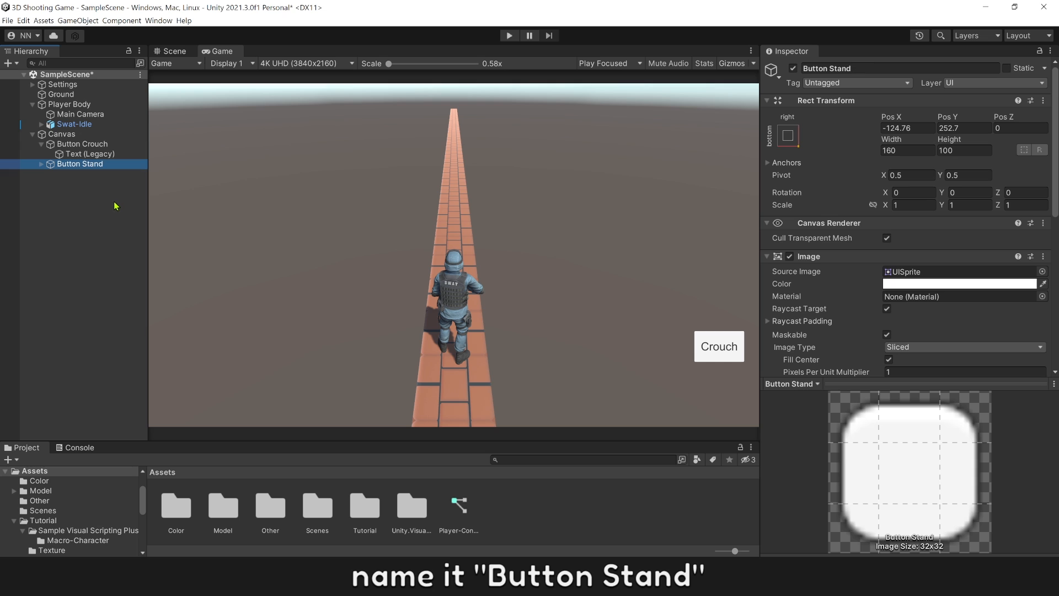
# Move Button Stand above the Crouch button at Pos Y 411 and change its label text to "Stand"
pyautogui.click(42, 164)
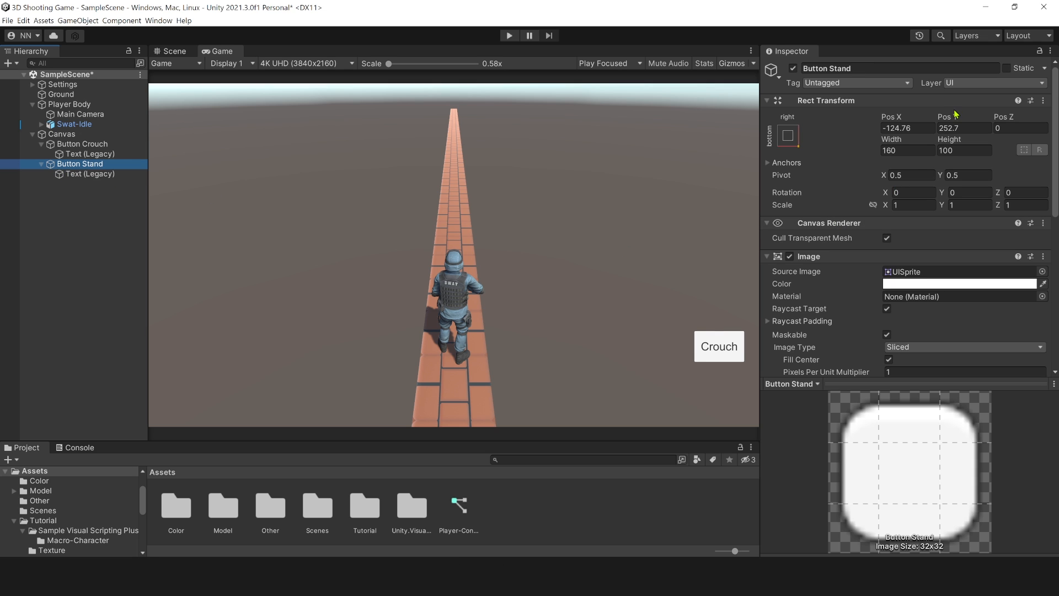
pyautogui.moveTo(952, 115); pyautogui.dragTo(98, 126)
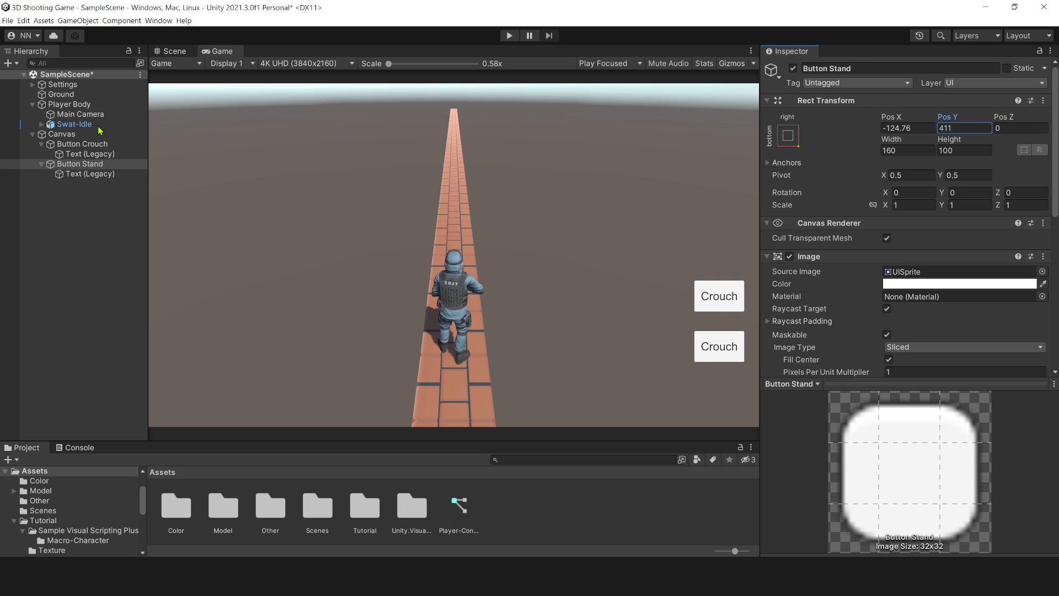
pyautogui.click(44, 172)
pyautogui.click(789, 283)
pyautogui.write('Stan')
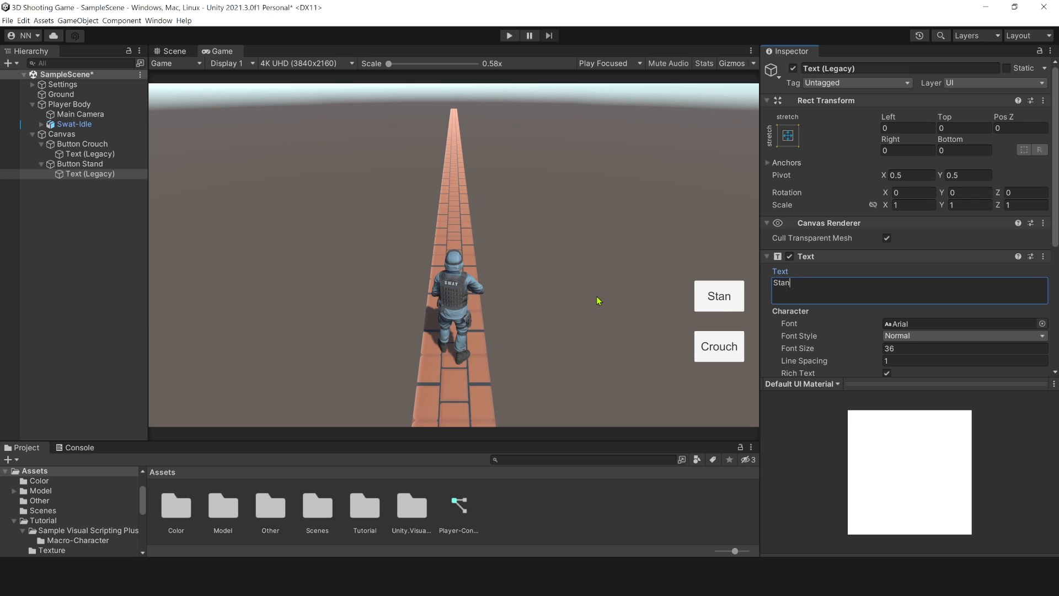
pyautogui.write('d')
pyautogui.click(95, 208)
# Duplicate Button Crouch under the Canvas and name the copy Button Prone
pyautogui.click(88, 144)
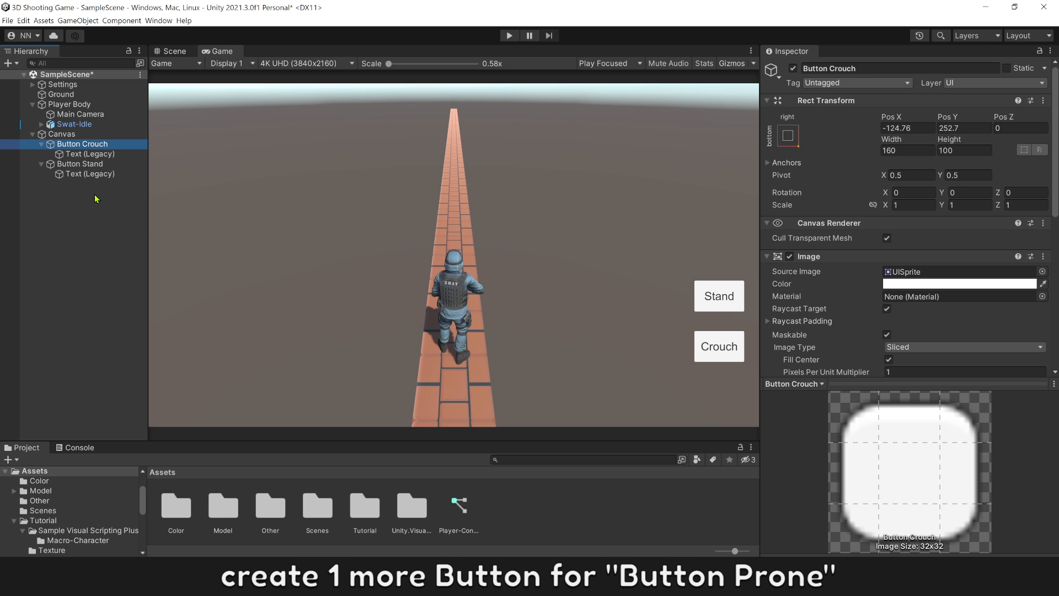
pyautogui.hotkey('ctrl', 'd')
pyautogui.press('F2')
pyautogui.write('Button Prone')
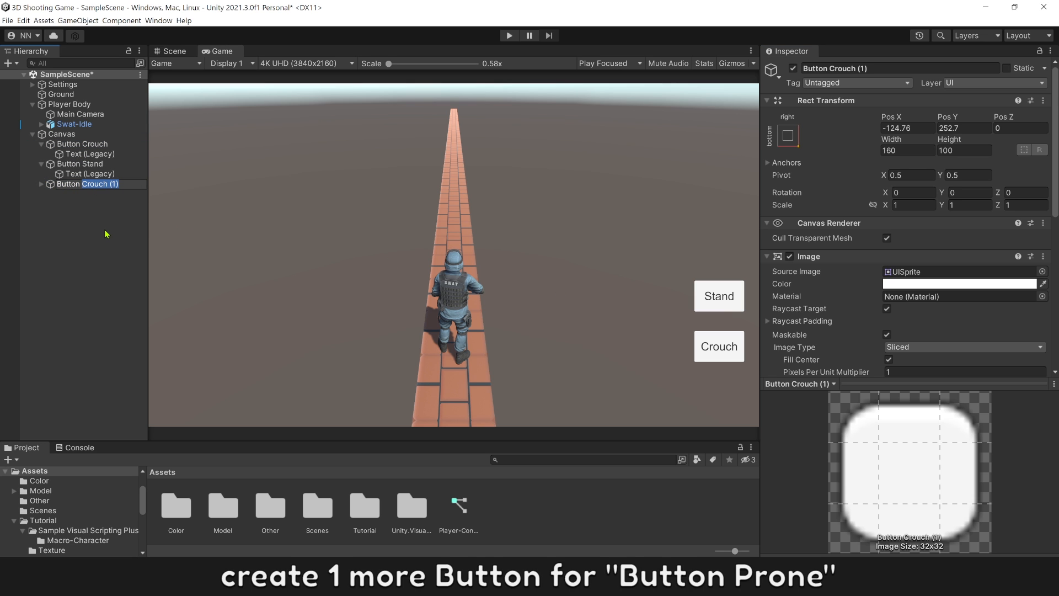
pyautogui.click(96, 232)
# Move Button Prone below the Crouch button and change its label text to "Prone"
pyautogui.click(80, 184)
pyautogui.moveTo(944, 116); pyautogui.dragTo(758, 169)
pyautogui.click(104, 194)
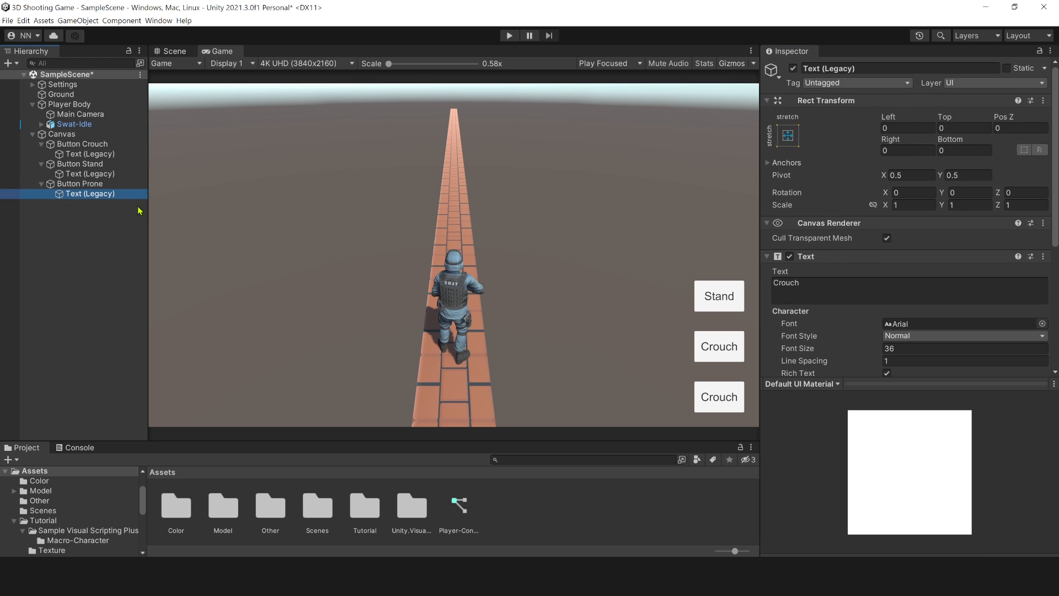
pyautogui.click(779, 283)
pyautogui.write('Prone')
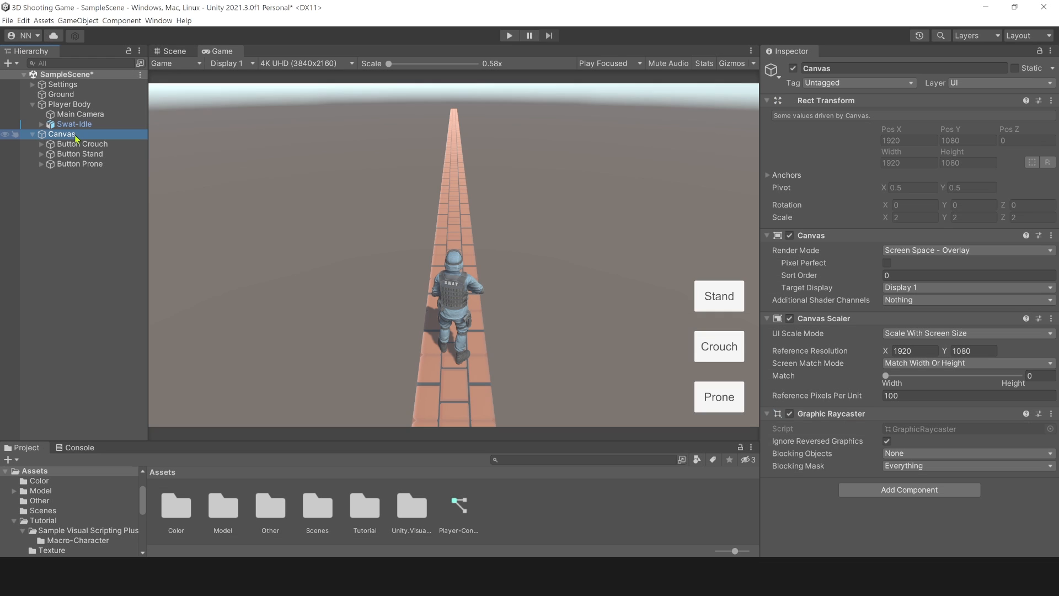
# Rename the Canvas object as Canvas UI
pyautogui.press('F2')
pyautogui.click(81, 136)
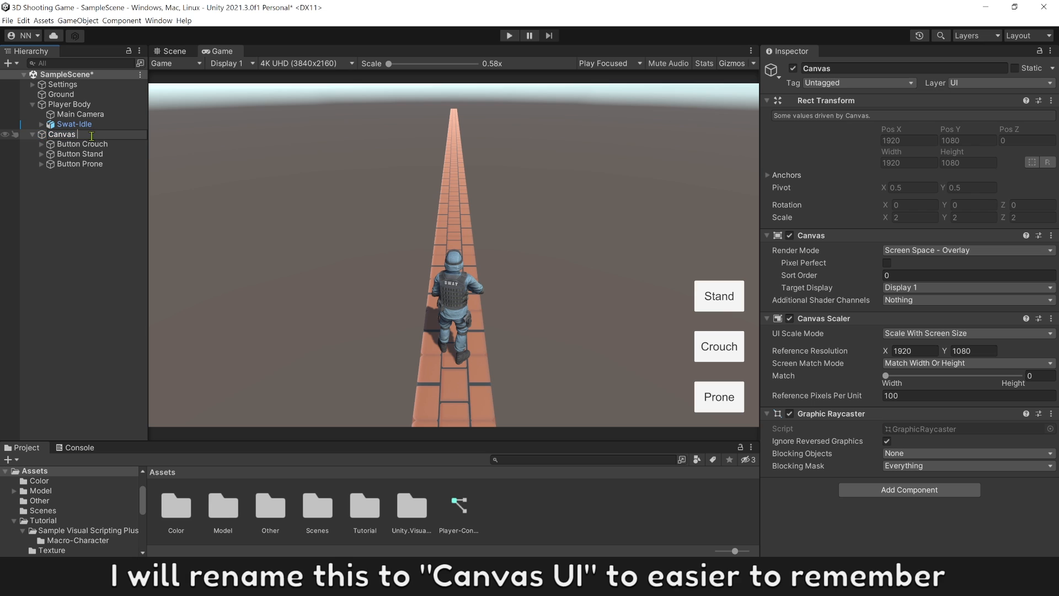
pyautogui.write('UI')
pyautogui.click(91, 196)
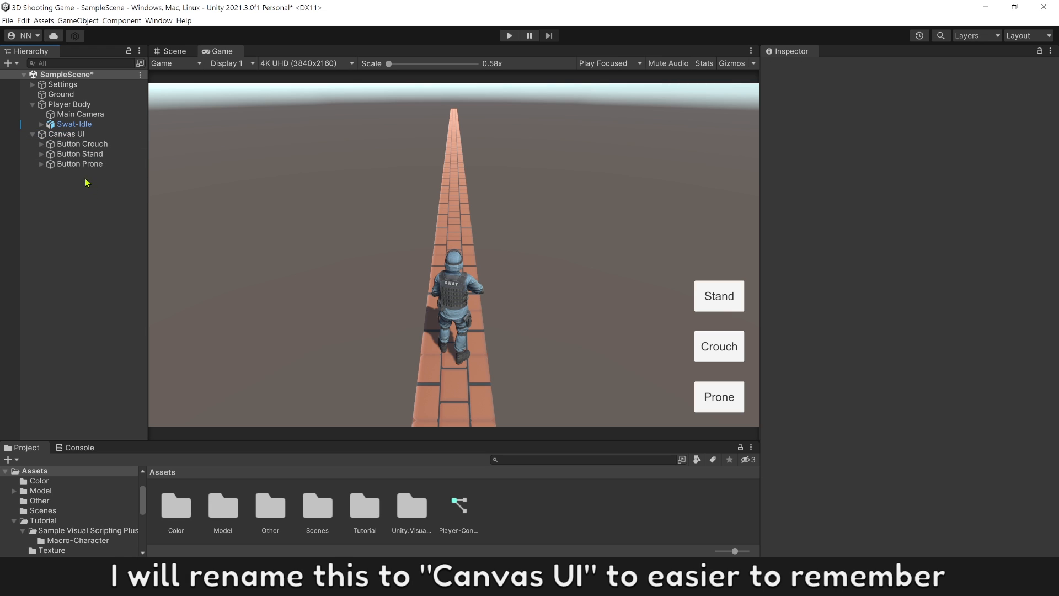
# Add a Game Object variable named Button Stand to Player Body and assign the Button Stand object to it
pyautogui.click(70, 105)
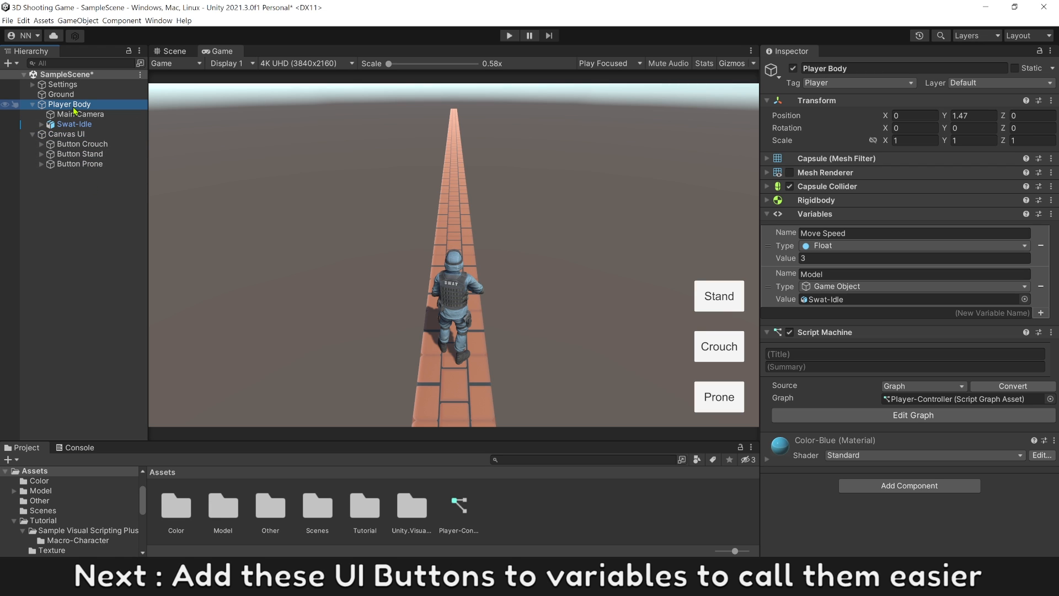
pyautogui.click(862, 312)
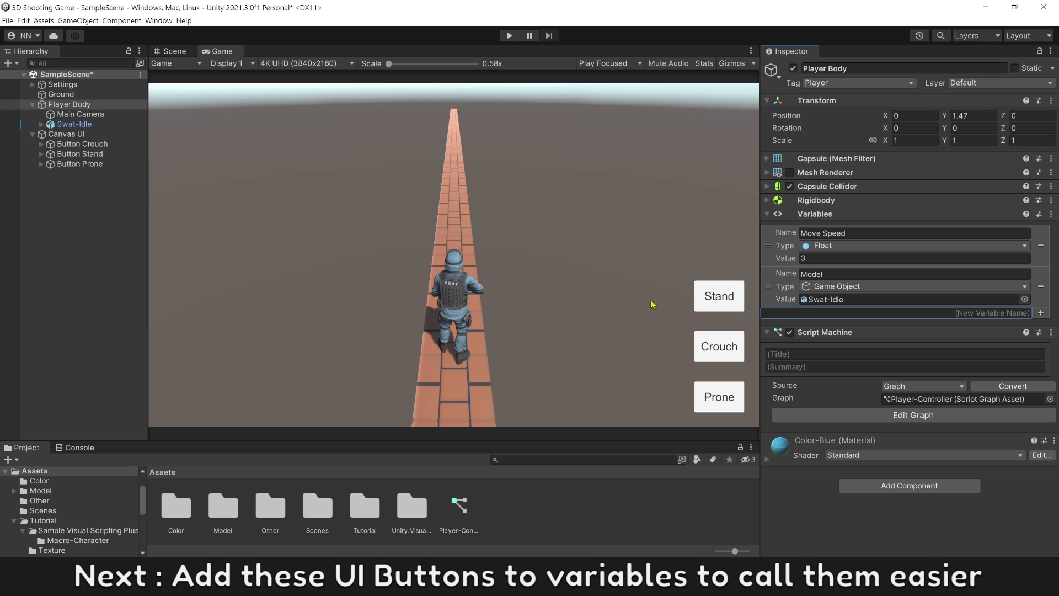
pyautogui.write('Button Stand')
pyautogui.press('Return')
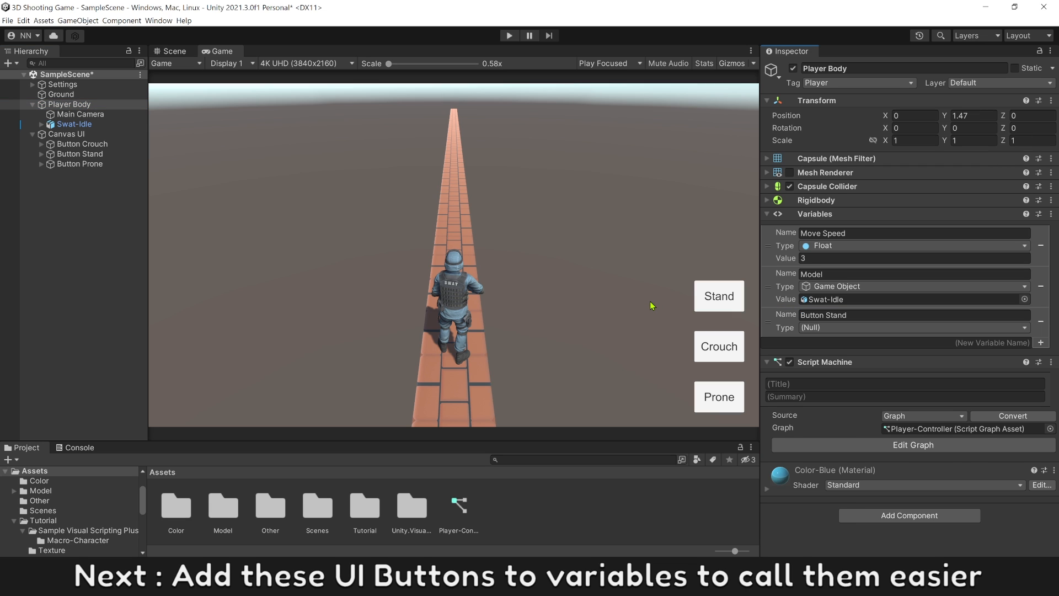
pyautogui.click(836, 327)
pyautogui.click(840, 436)
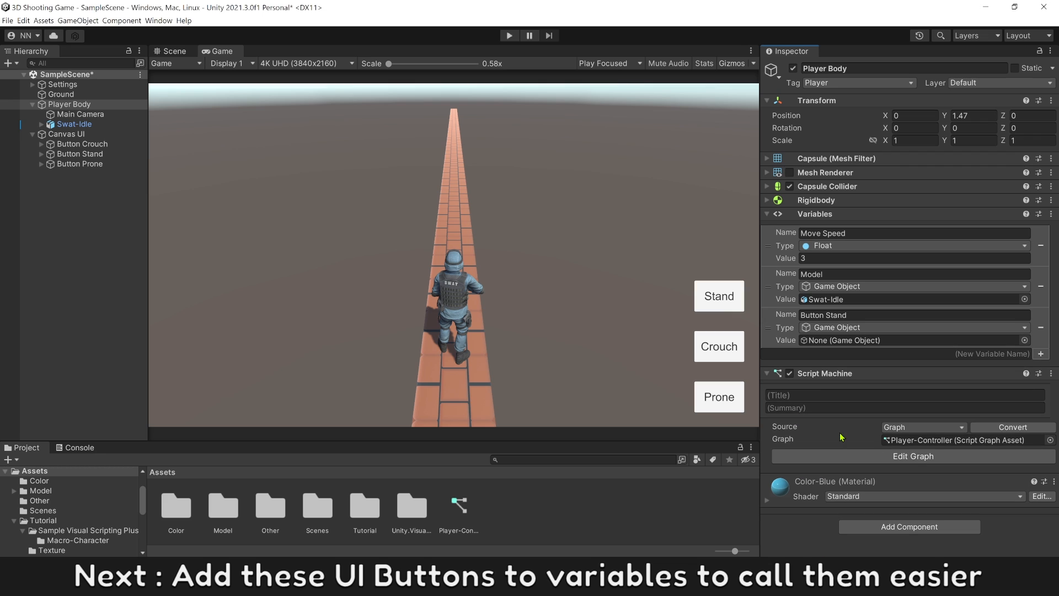
pyautogui.moveTo(80, 154); pyautogui.dragTo(824, 346)
# Add a Game Object variable named Button Crouch to Player Body and assign the Button Crouch object to it
pyautogui.click(823, 353)
pyautogui.write('Button')
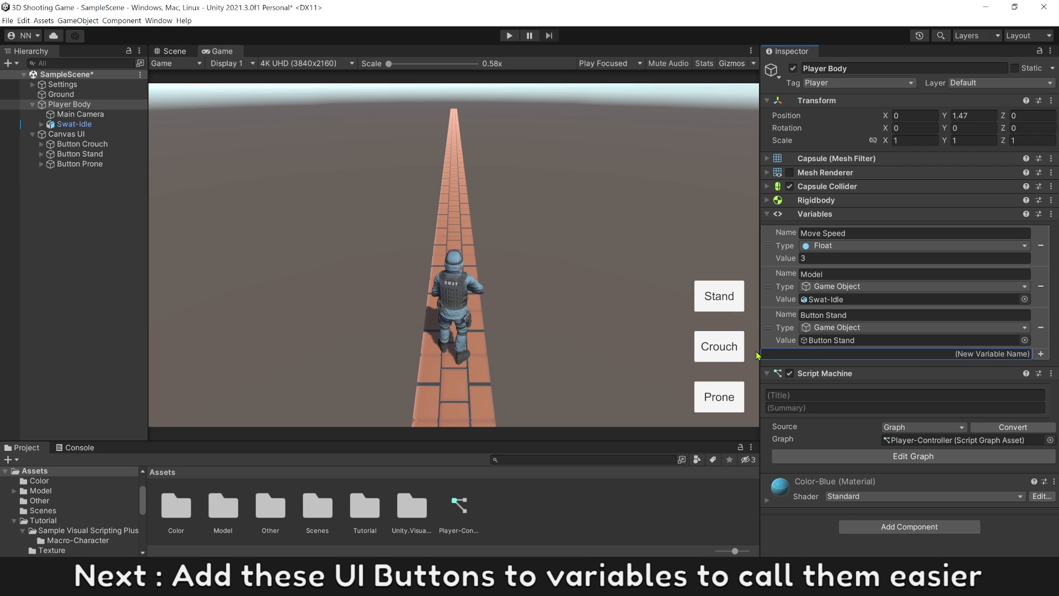
pyautogui.write(' Crouch')
pyautogui.press('Return')
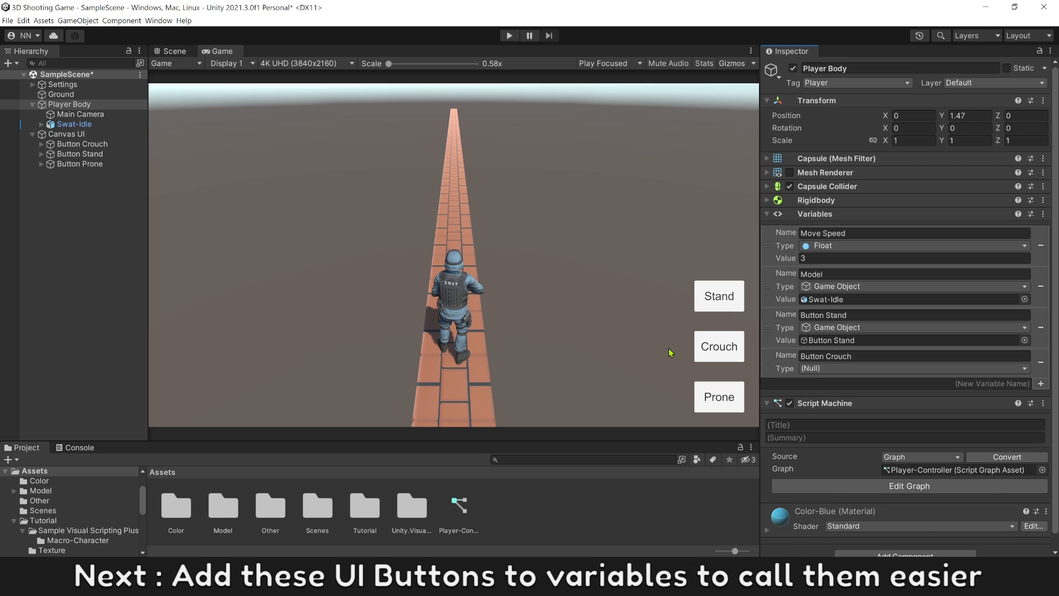
pyautogui.click(831, 368)
pyautogui.click(824, 289)
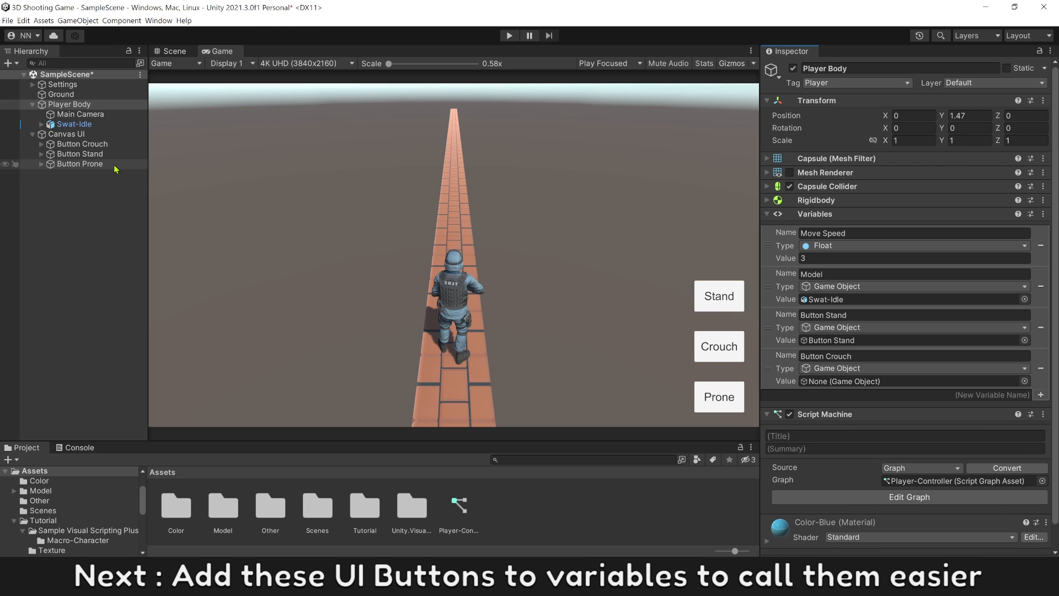
pyautogui.moveTo(82, 146); pyautogui.dragTo(910, 381)
# Add a Game Object variable named Button Prone to Player Body and assign the Button Prone object to it
pyautogui.click(938, 395)
pyautogui.write('Button')
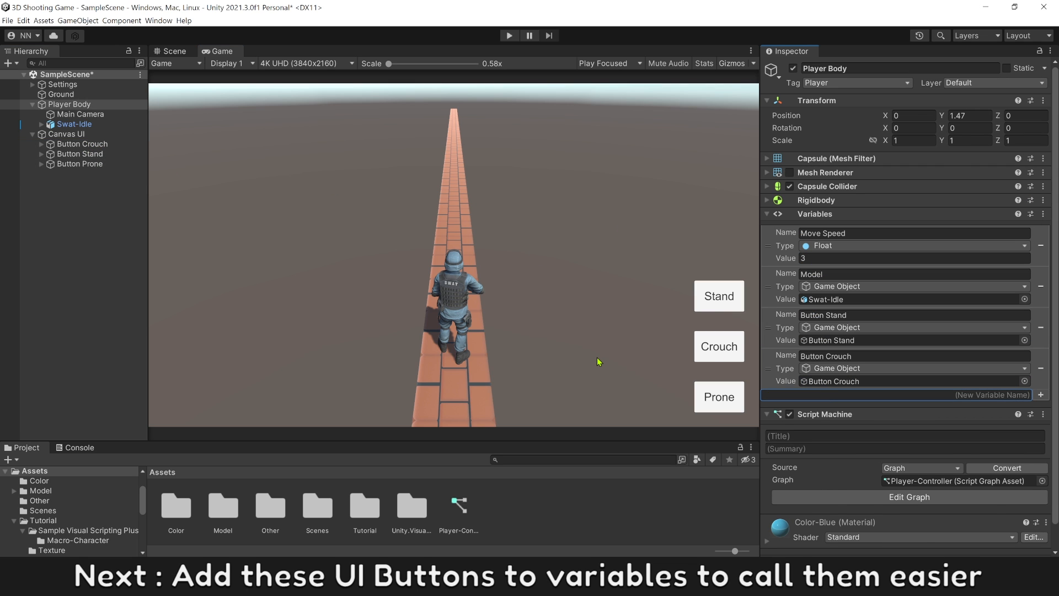
pyautogui.write(' Prone')
pyautogui.press('Return')
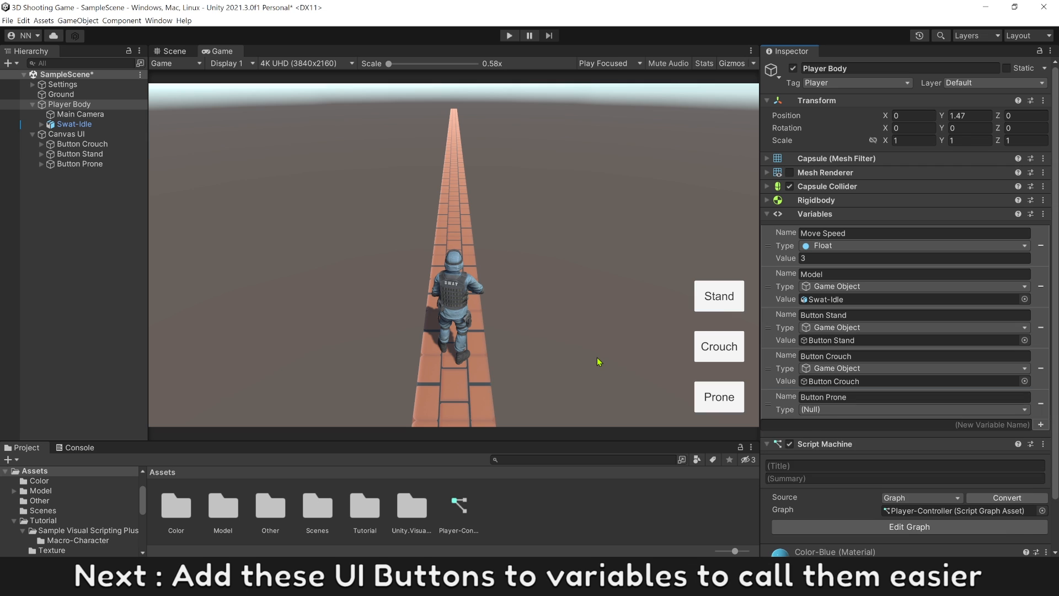
pyautogui.click(831, 409)
pyautogui.click(825, 328)
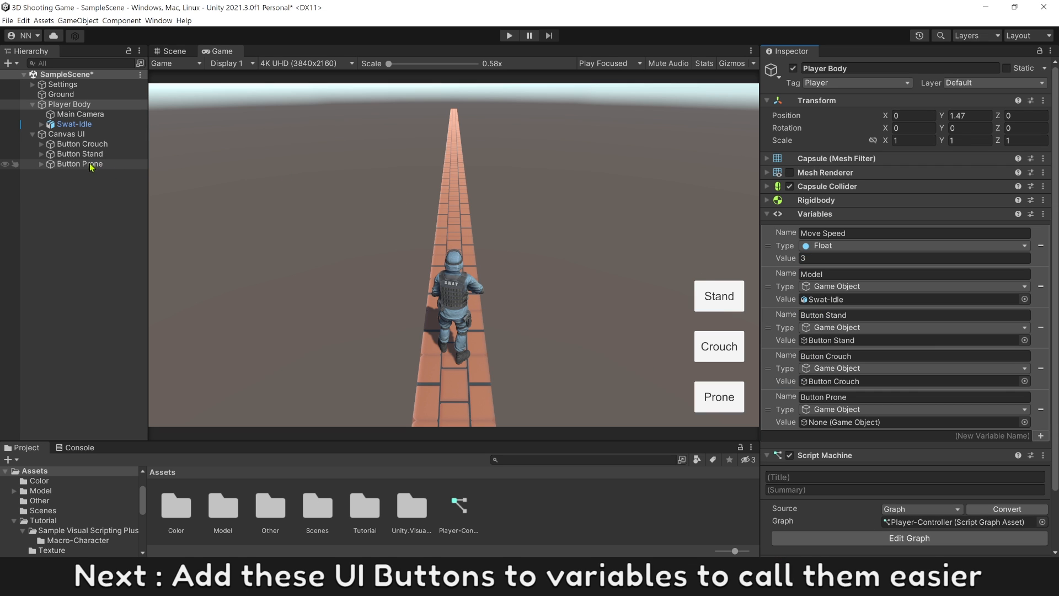
pyautogui.moveTo(83, 164); pyautogui.dragTo(822, 422)
# Open Player Body's Player-Controller graph and add an On Pointer Down event node in the empty area below the existing groups
pyautogui.scroll(-1, 793, 420)
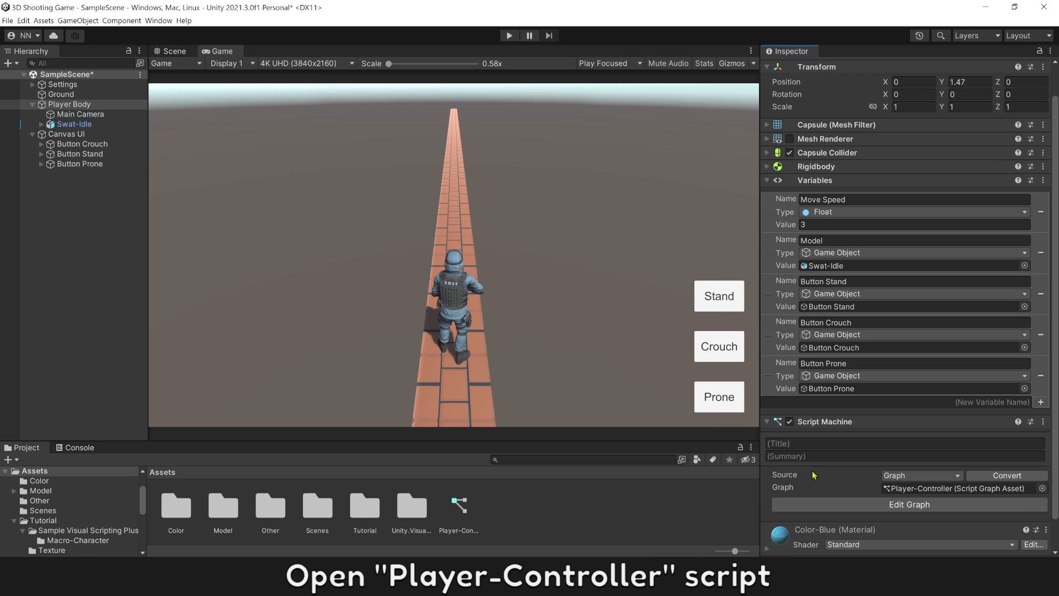
pyautogui.click(849, 504)
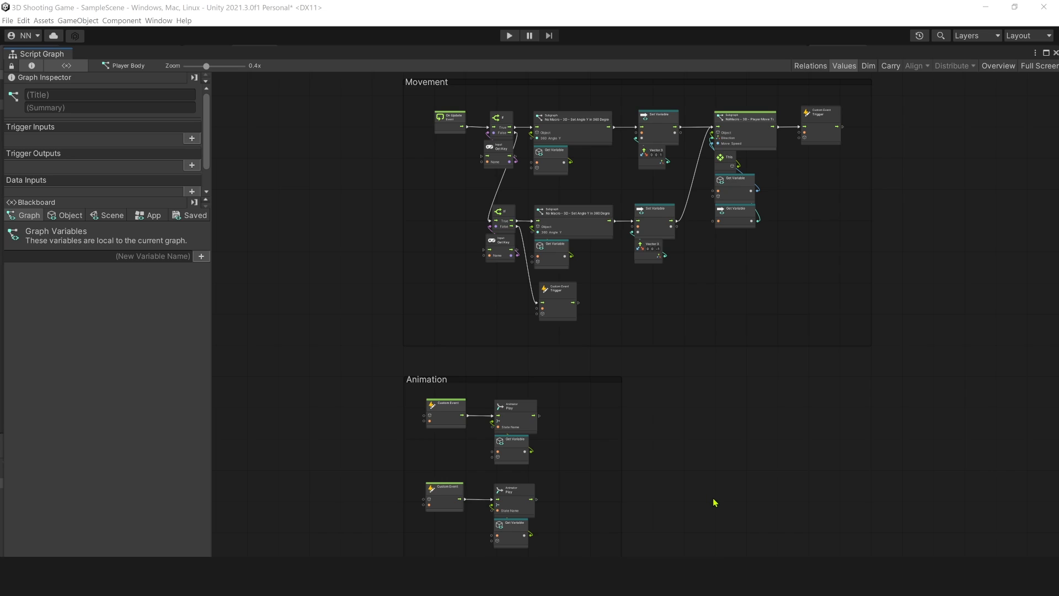
pyautogui.moveTo(712, 499); pyautogui.dragTo(766, 117, button='middle')
pyautogui.moveTo(617, 251); pyautogui.dragTo(607, 225, button='middle')
pyautogui.keyDown('ctrl'); pyautogui.scroll(4, 486, 206); pyautogui.keyUp('ctrl')
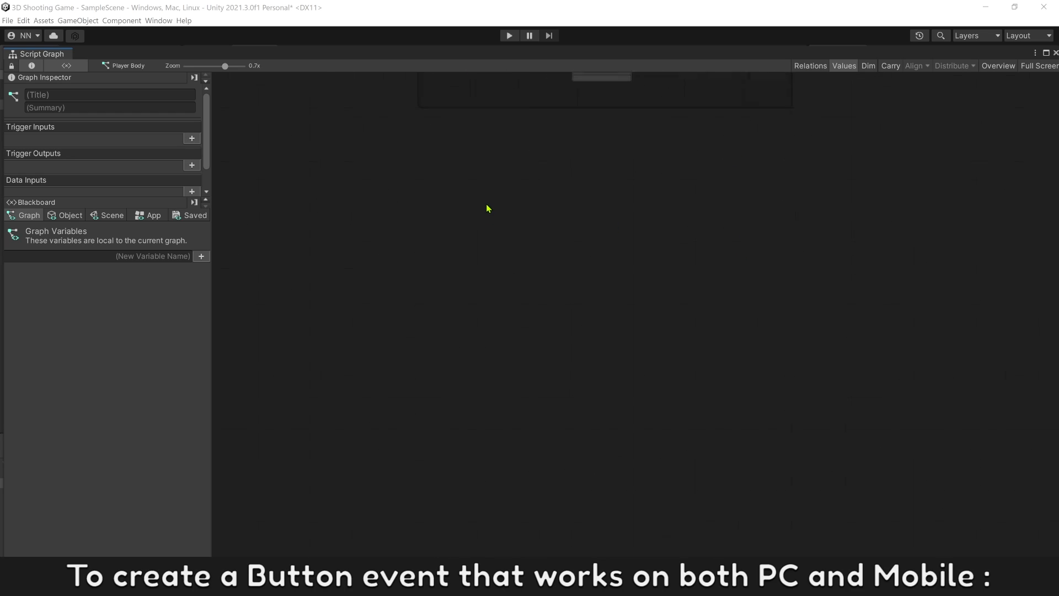
pyautogui.rightClick(486, 208)
pyautogui.write('pointer')
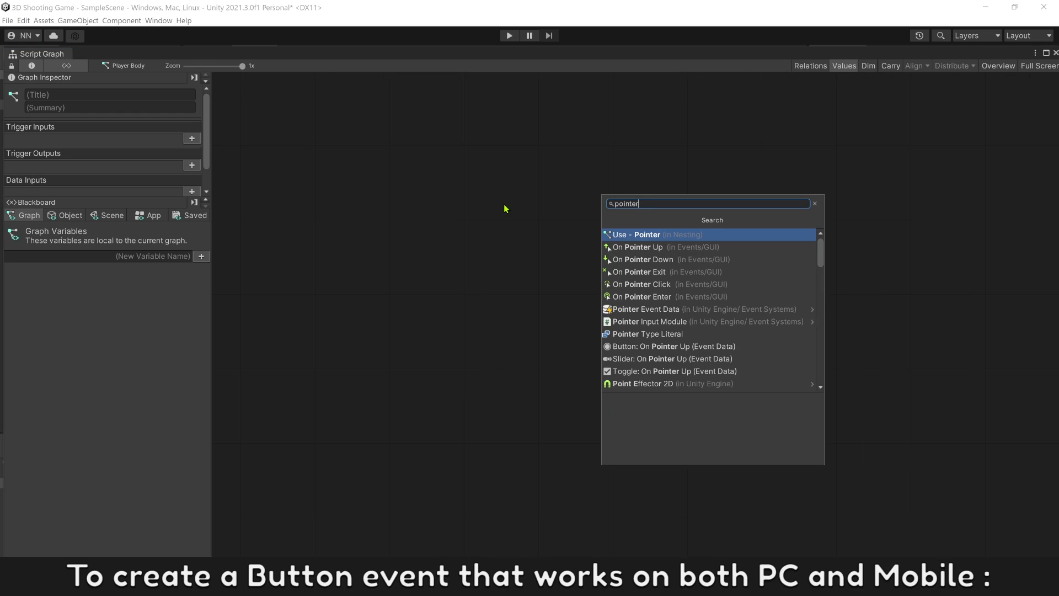
pyautogui.click(641, 260)
pyautogui.moveTo(552, 215); pyautogui.dragTo(531, 206)
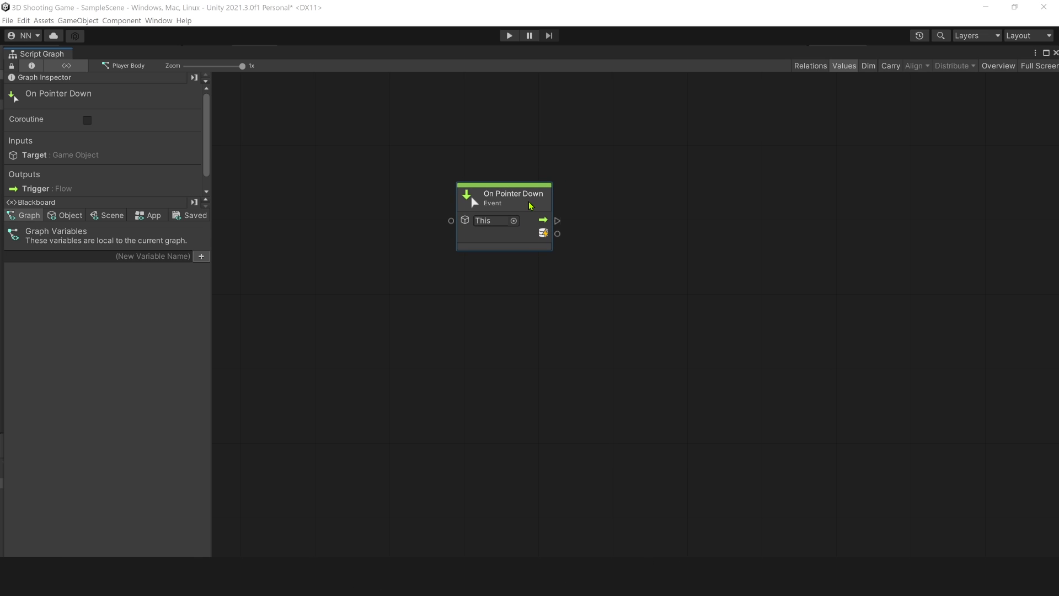
# Add a Get Variable node for the object variable Button Crouch and connect it to the On Pointer Down event's target
pyautogui.click(454, 305)
pyautogui.click(65, 215)
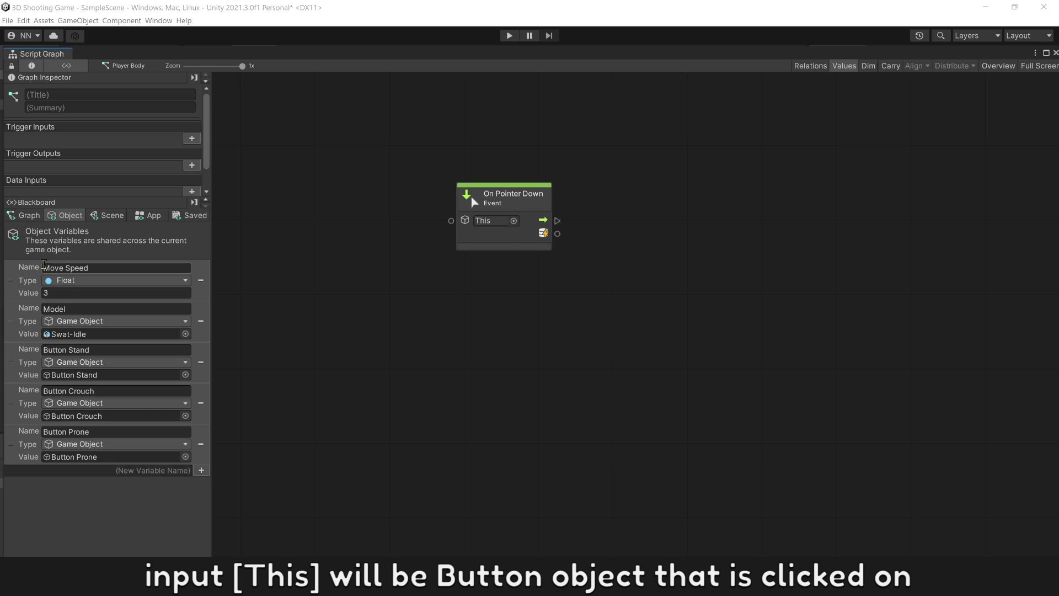
pyautogui.moveTo(26, 404); pyautogui.dragTo(469, 264)
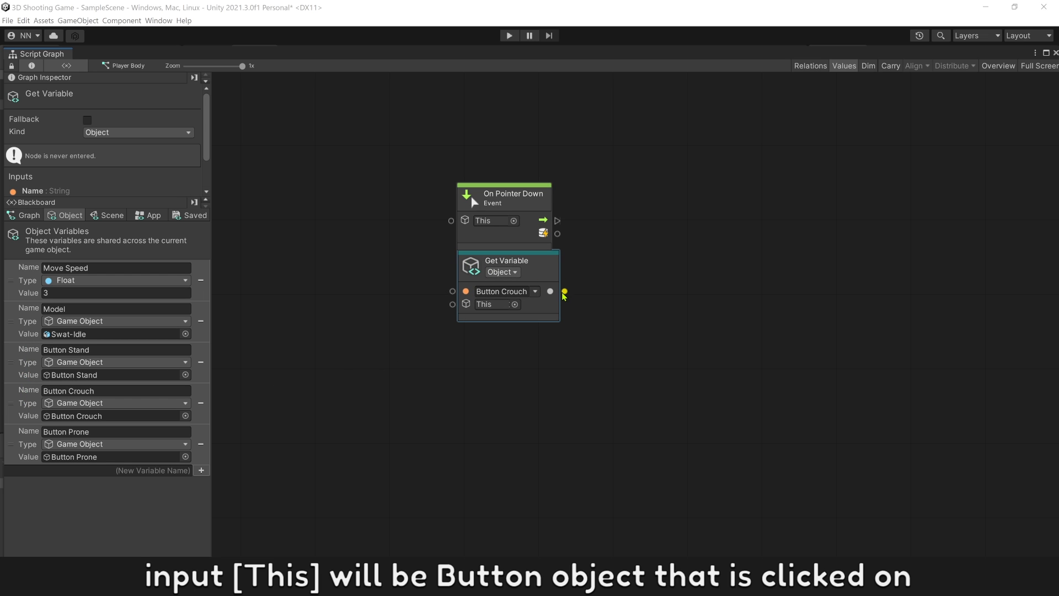
pyautogui.moveTo(565, 291); pyautogui.dragTo(451, 220)
pyautogui.click(394, 282)
# Add a Debug Log node triggered by the On Pointer Down event, with a String node reading "Crouch" as its message
pyautogui.rightClick(656, 252)
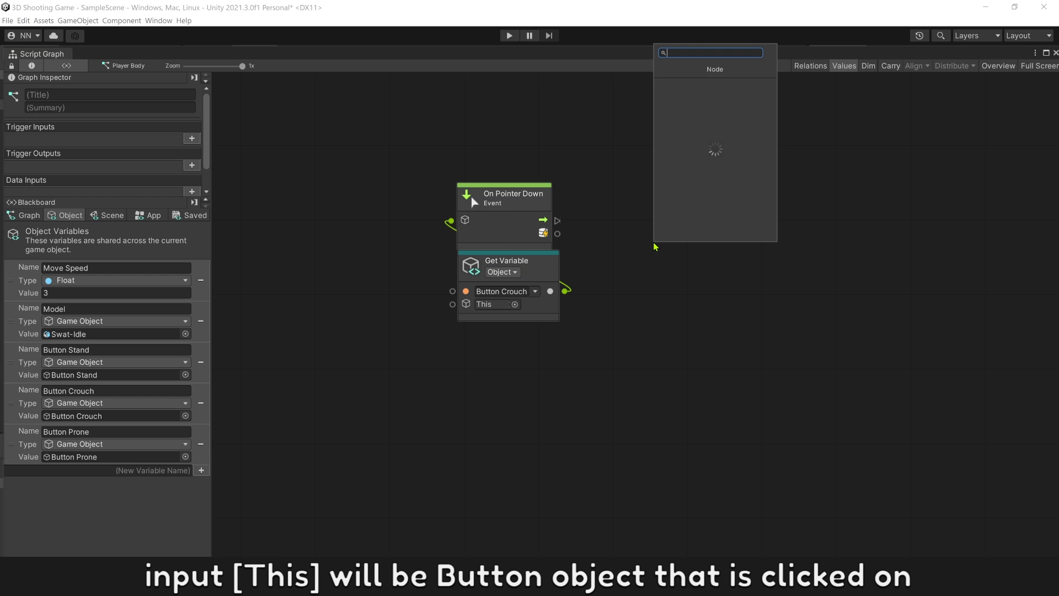
pyautogui.write('debu')
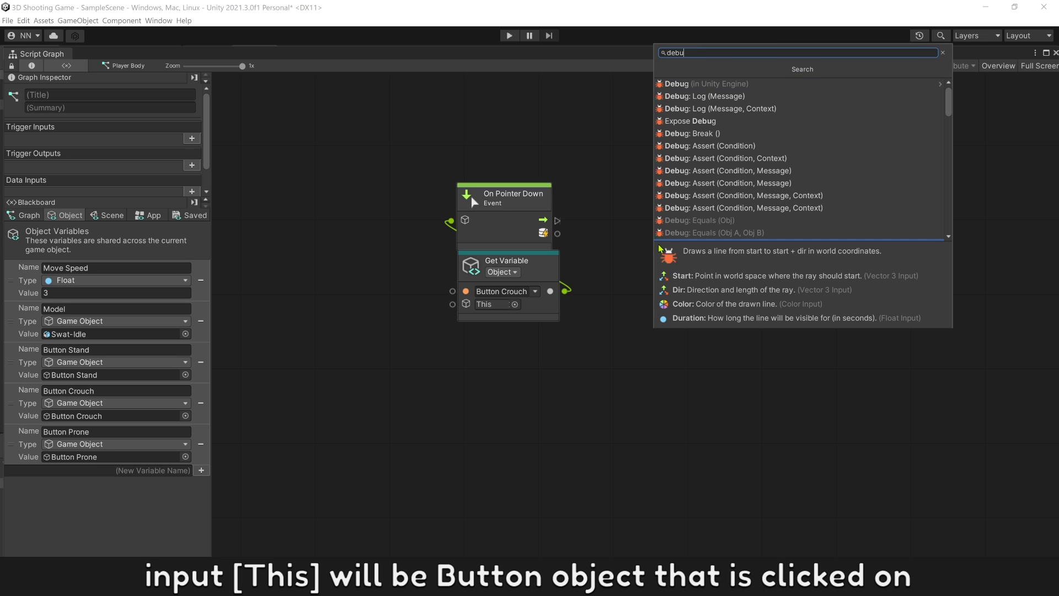
pyautogui.moveTo(676, 268); pyautogui.dragTo(671, 211)
pyautogui.moveTo(557, 220); pyautogui.dragTo(681, 285)
pyautogui.click(690, 178)
pyautogui.write('Crouch')
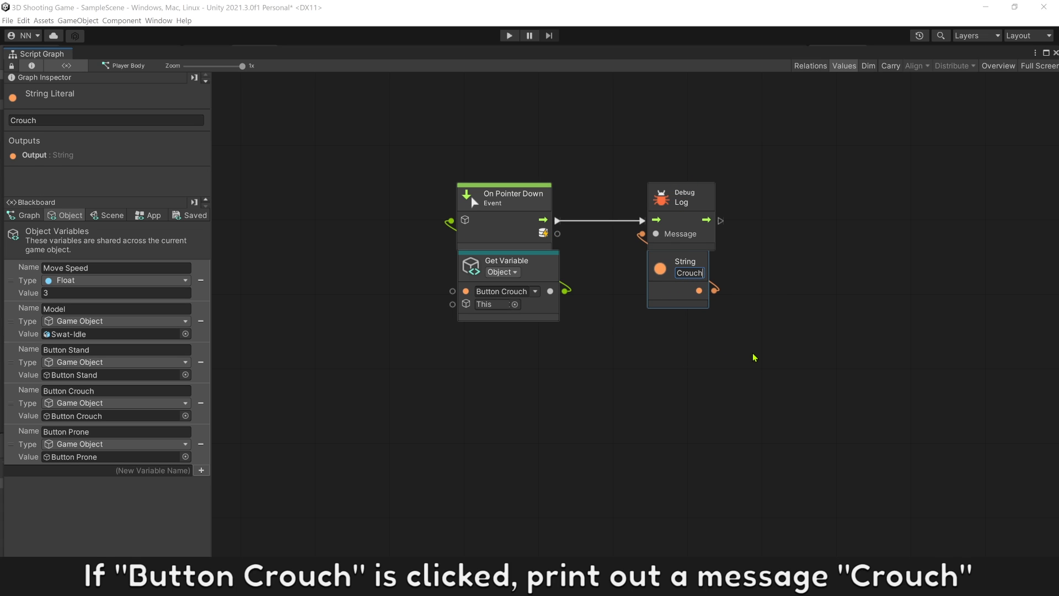
# Copy the Crouch button's event, variable, log and string nodes and paste the duplicates below the originals
pyautogui.moveTo(780, 350); pyautogui.dragTo(515, 220)
pyautogui.hotkey('ctrl', 'c')
pyautogui.click(613, 394)
pyautogui.moveTo(629, 425); pyautogui.dragTo(534, 331, button='middle')
pyautogui.rightClick(415, 278)
pyautogui.click(438, 305)
pyautogui.moveTo(475, 315); pyautogui.dragTo(416, 352)
pyautogui.click(483, 325)
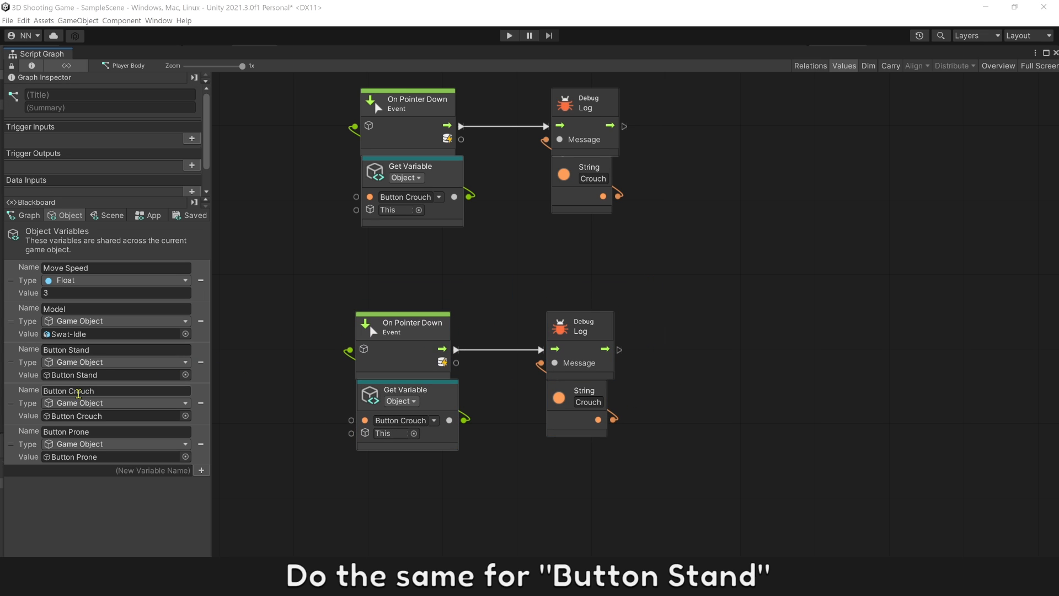
# Replace the copied event's target variable with a Button Stand Get Variable node and change the copied log message to "Stand"
pyautogui.moveTo(29, 367); pyautogui.dragTo(277, 461)
pyautogui.moveTo(375, 496); pyautogui.dragTo(350, 349)
pyautogui.click(367, 392)
pyautogui.press('Delete')
pyautogui.moveTo(320, 466); pyautogui.dragTo(403, 391)
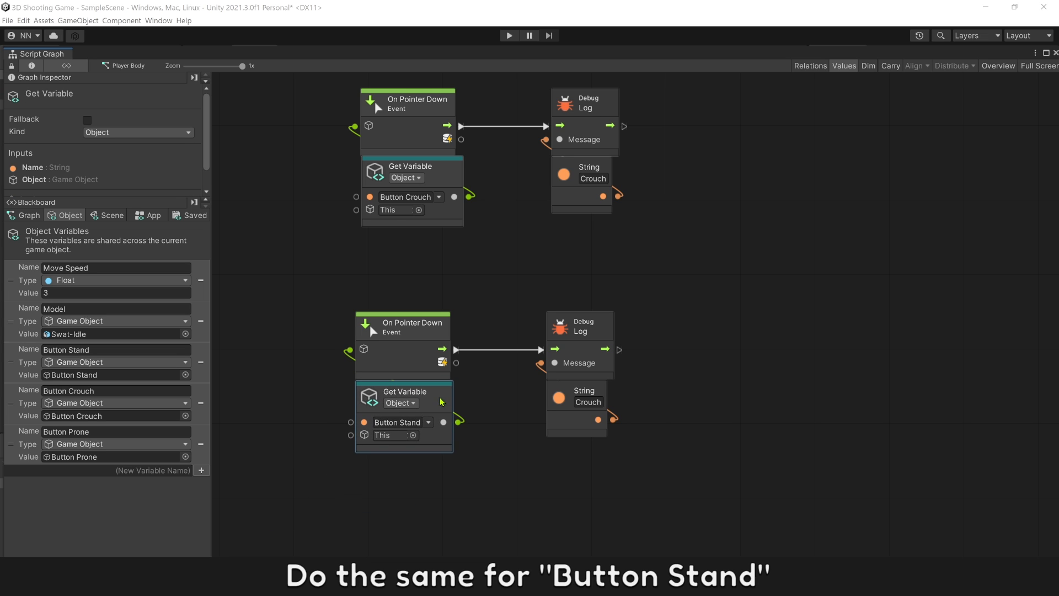
pyautogui.write('Stand')
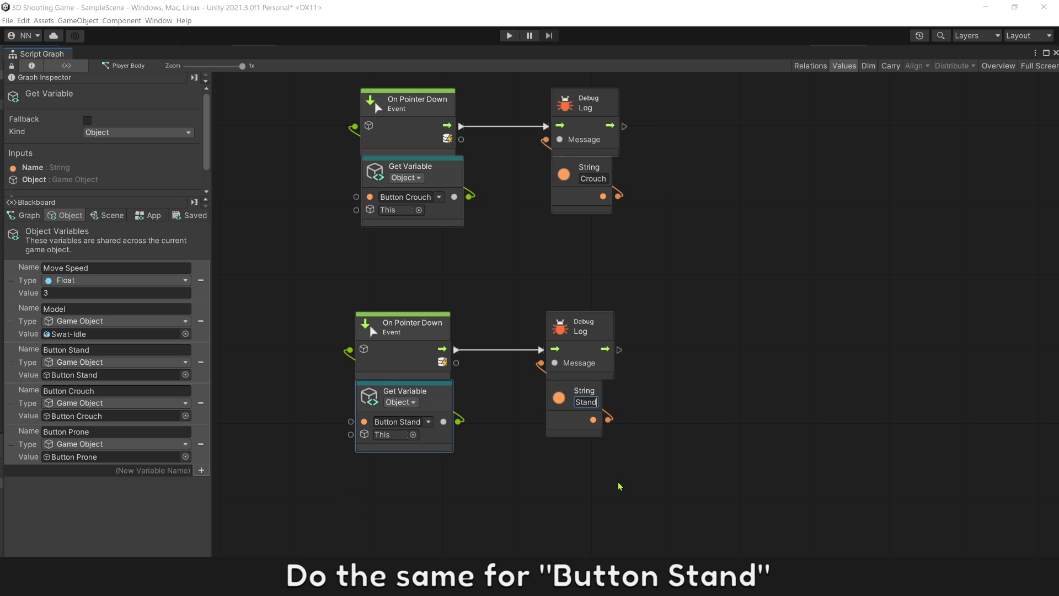
pyautogui.click(618, 483)
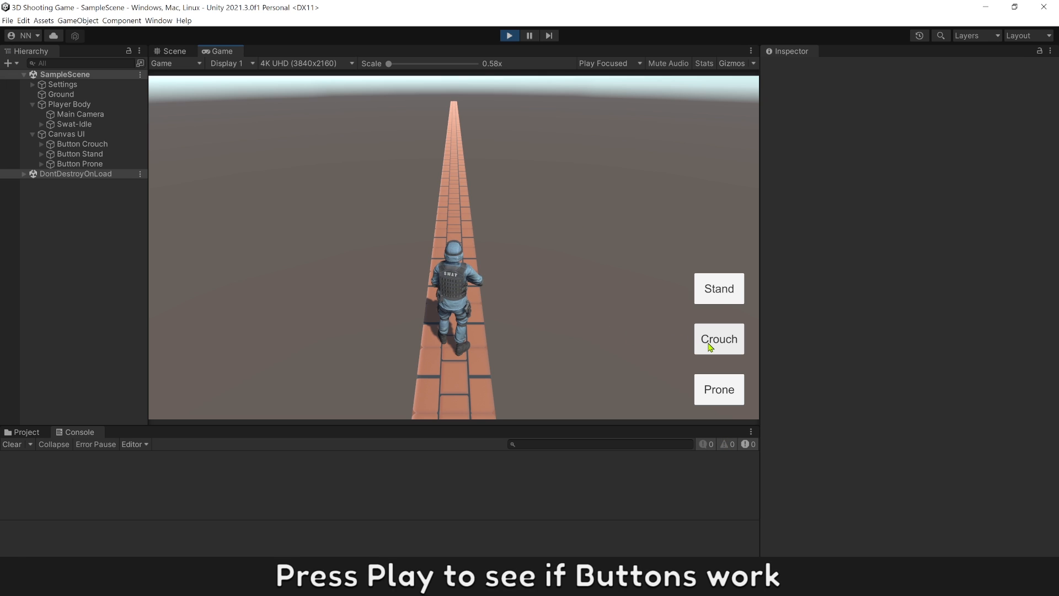
# Test the Crouch and Stand buttons in play mode and check the Console for their messages
pyautogui.click(711, 345)
pyautogui.click(75, 462)
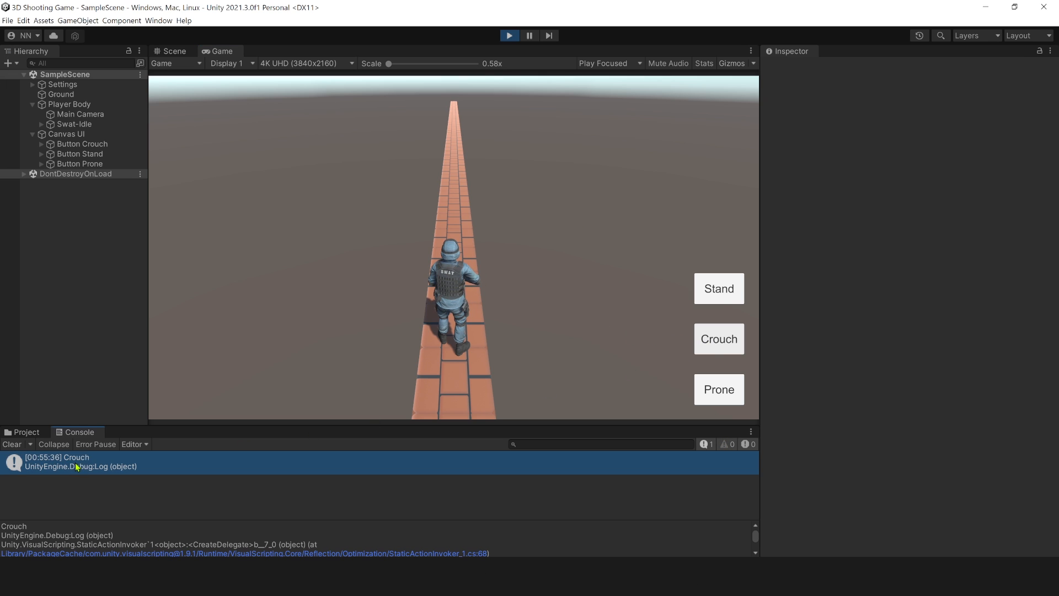
pyautogui.click(707, 297)
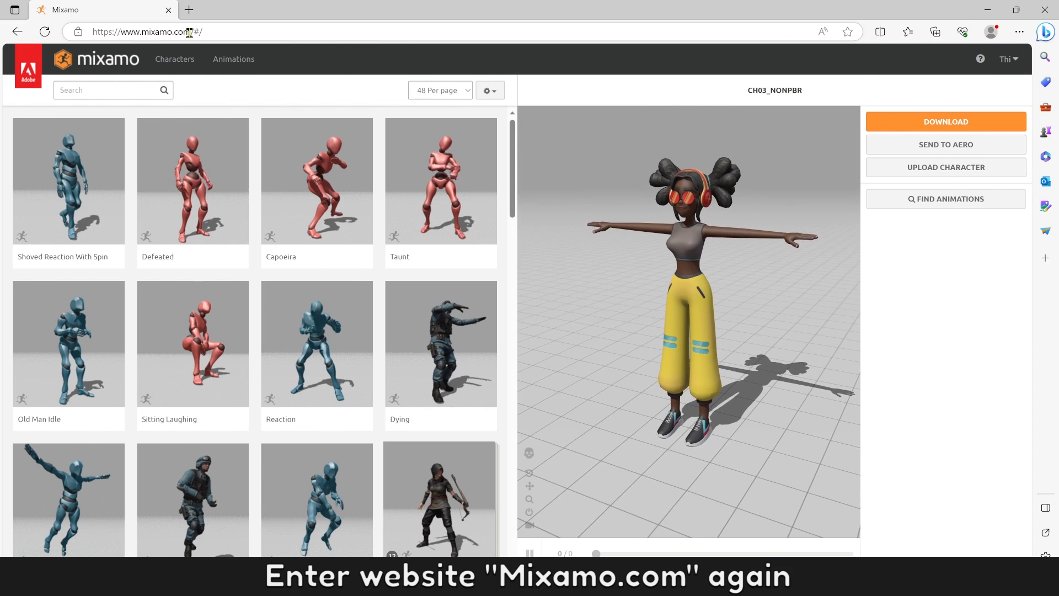
# Switch to the Mixamo website, search the animations for "Crouch Idle" and select the Idle Crouching animation for the Swat character
pyautogui.moveTo(191, 32); pyautogui.dragTo(120, 33)
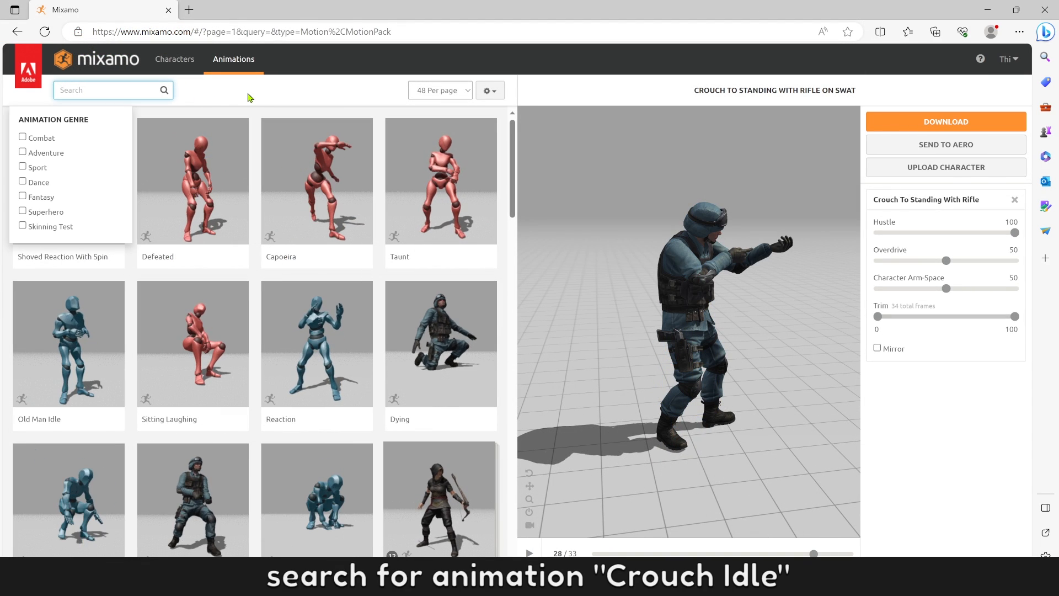
pyautogui.write('Co')
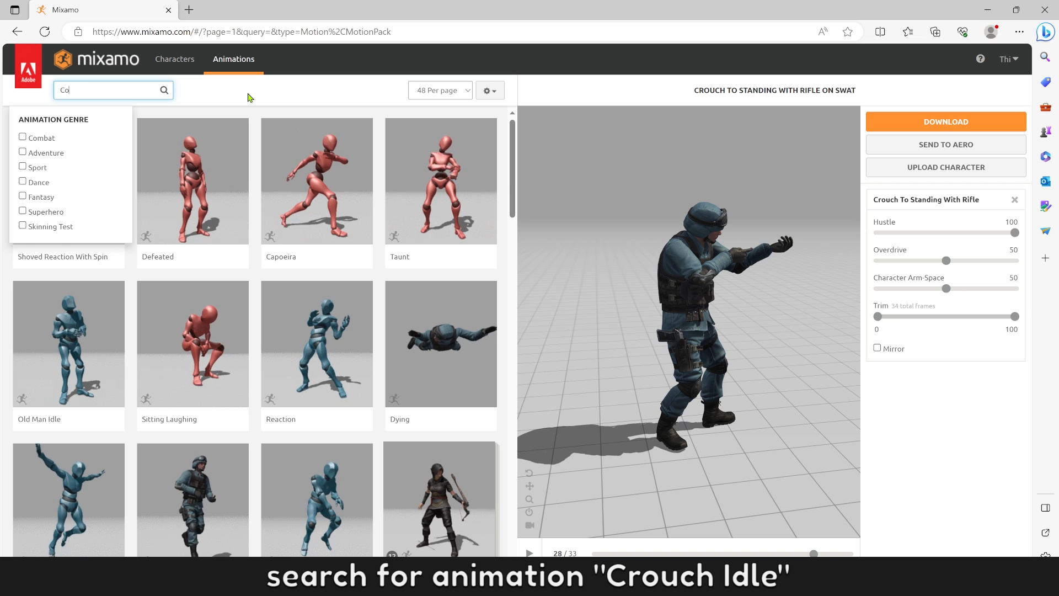
pyautogui.write('ouch Idl')
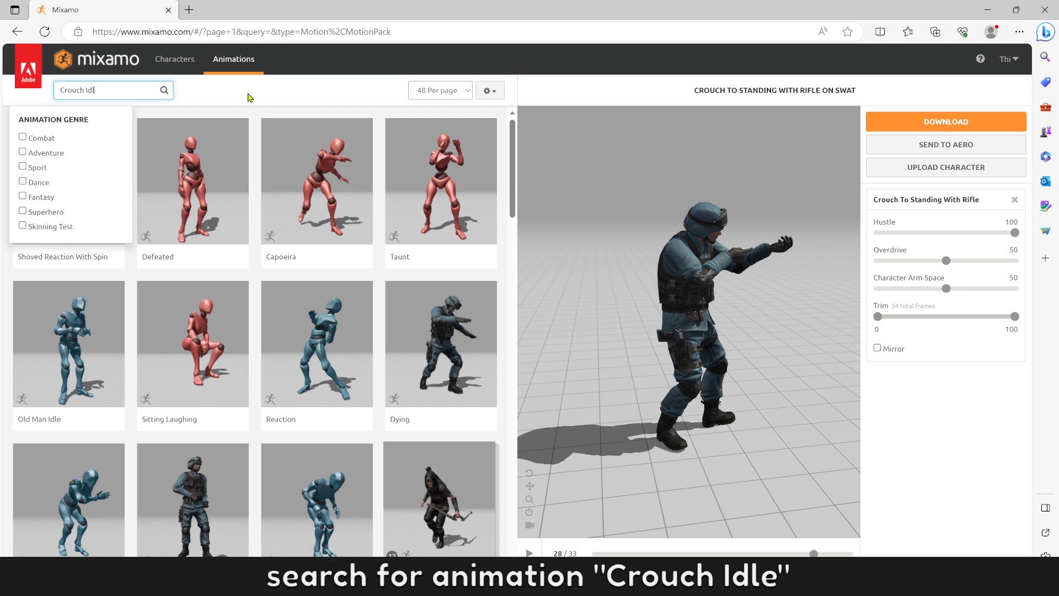
pyautogui.write('e')
pyautogui.press('Return')
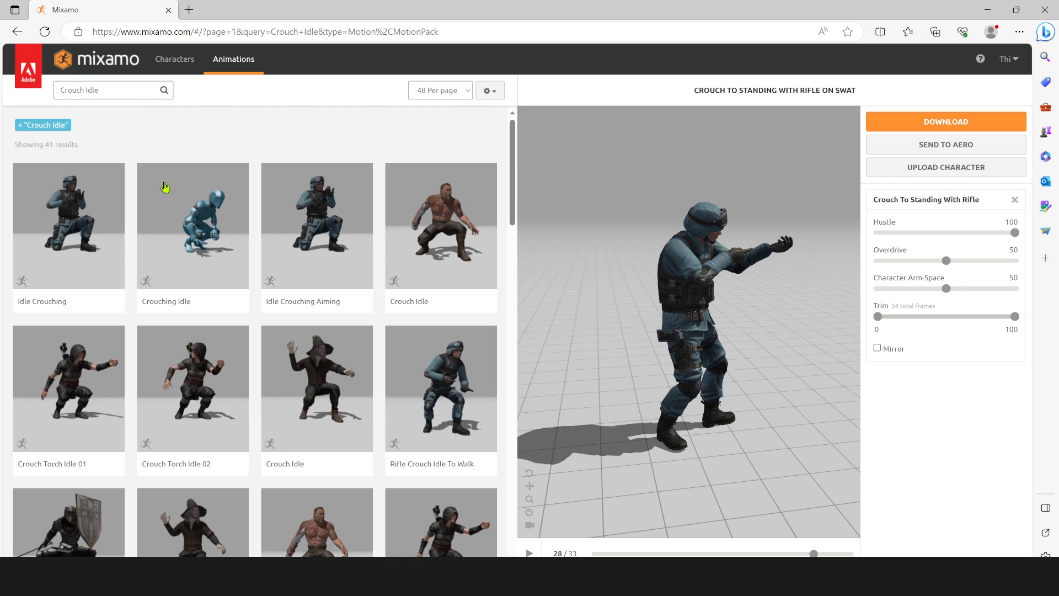
pyautogui.click(67, 241)
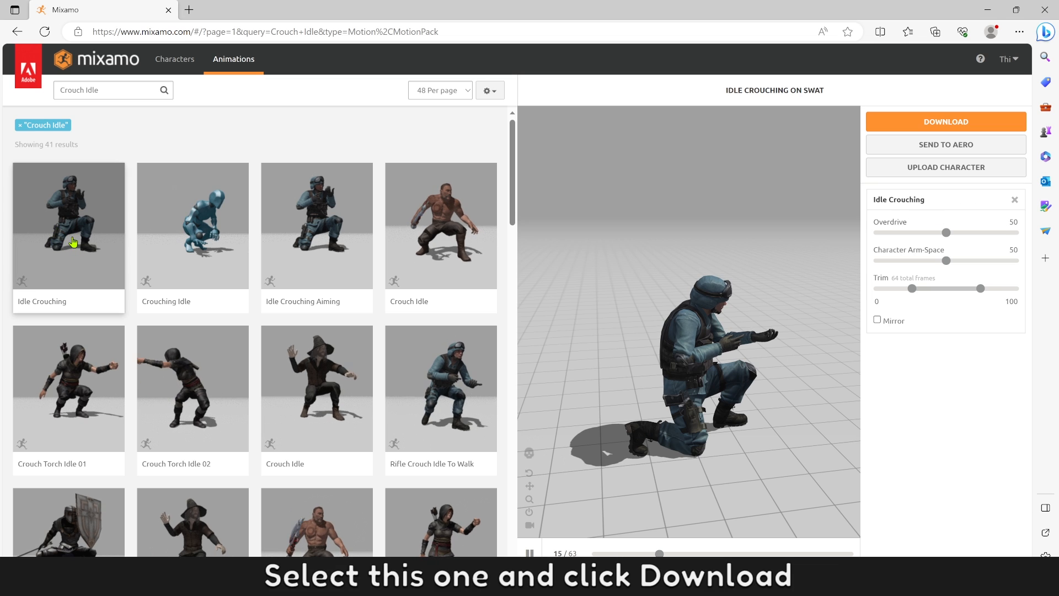
# Download the Idle Crouching animation in FBX for Unity format, without skin
pyautogui.click(899, 126)
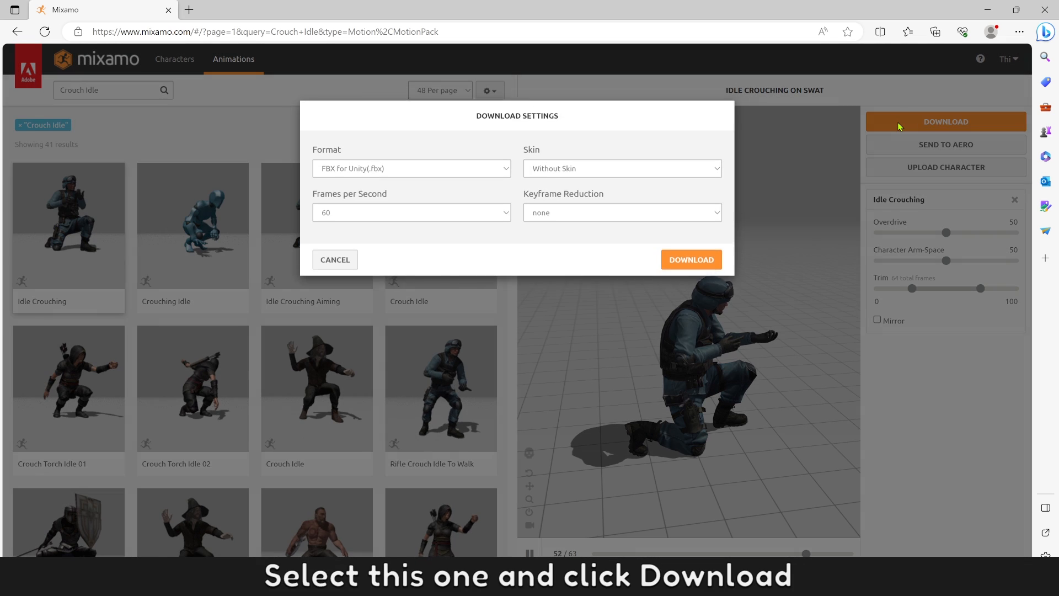
pyautogui.click(437, 172)
pyautogui.click(395, 208)
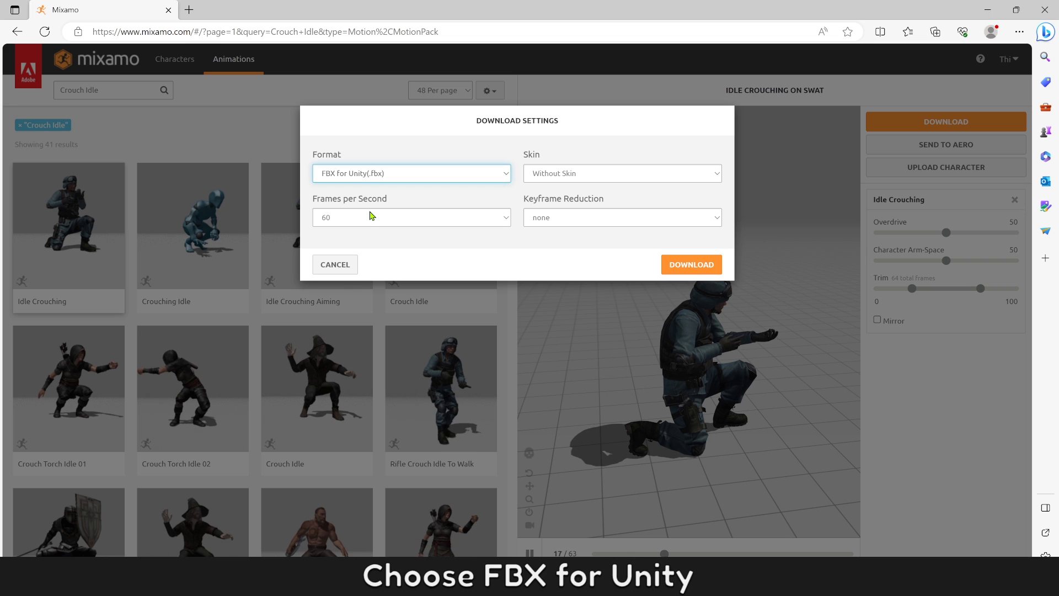
pyautogui.click(563, 175)
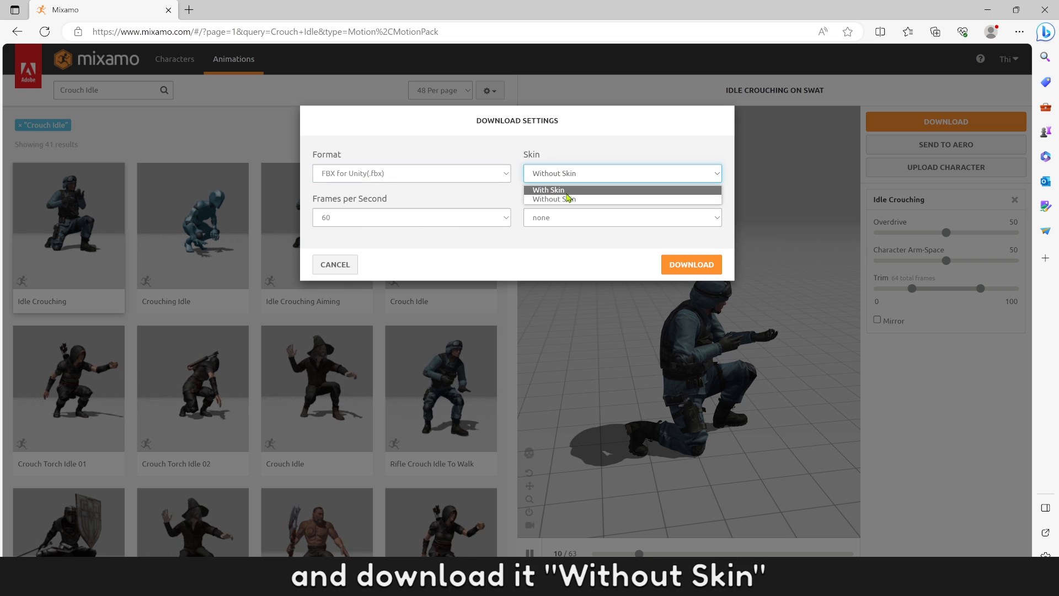
pyautogui.click(551, 200)
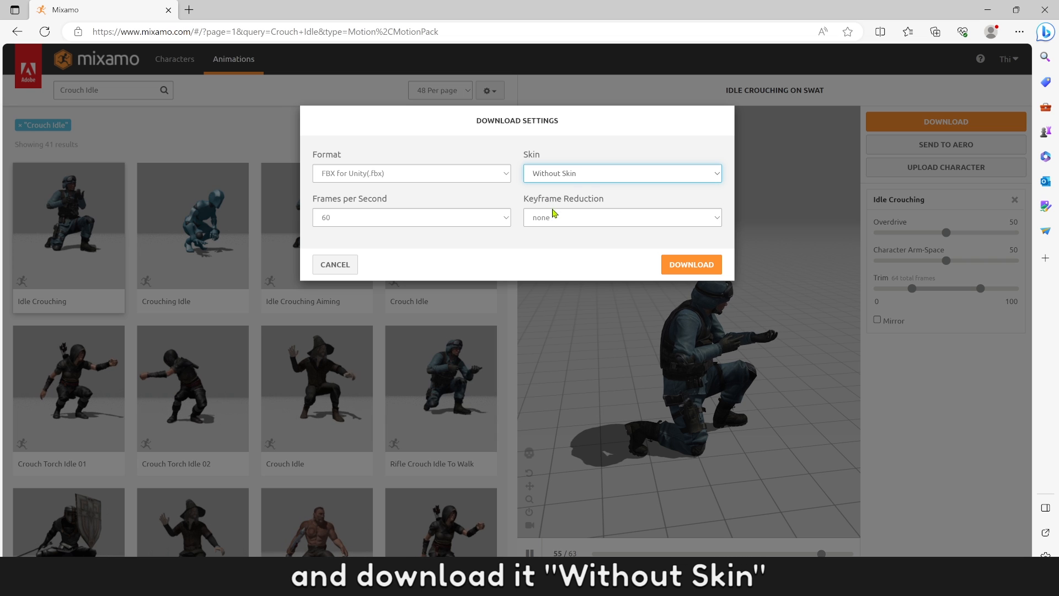
pyautogui.click(698, 272)
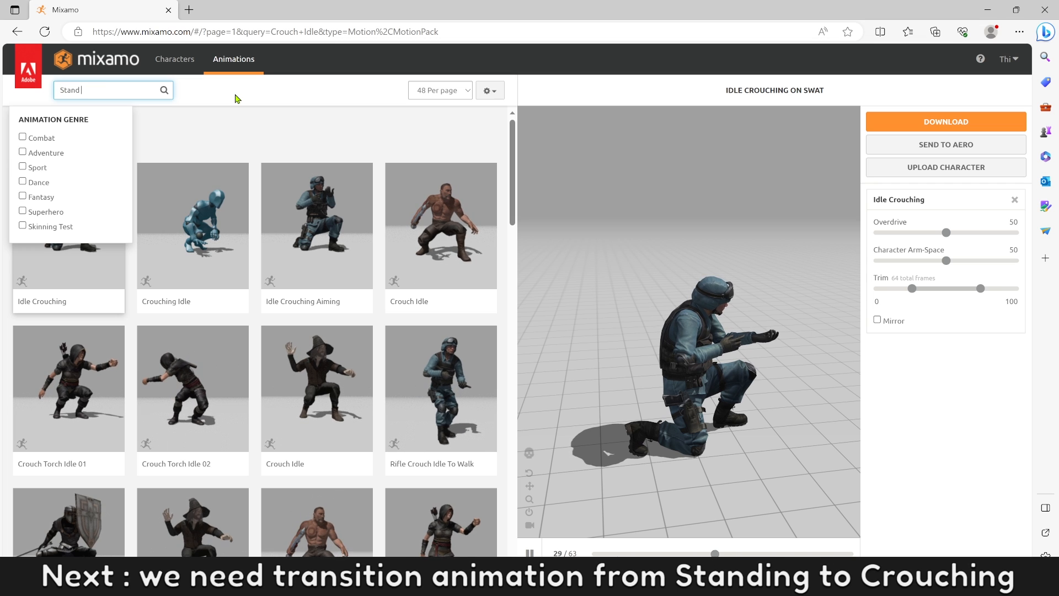
# Search the animations for "Stand To Crouch" and select the Swat version of Stand To Crouch
pyautogui.write('Crouch')
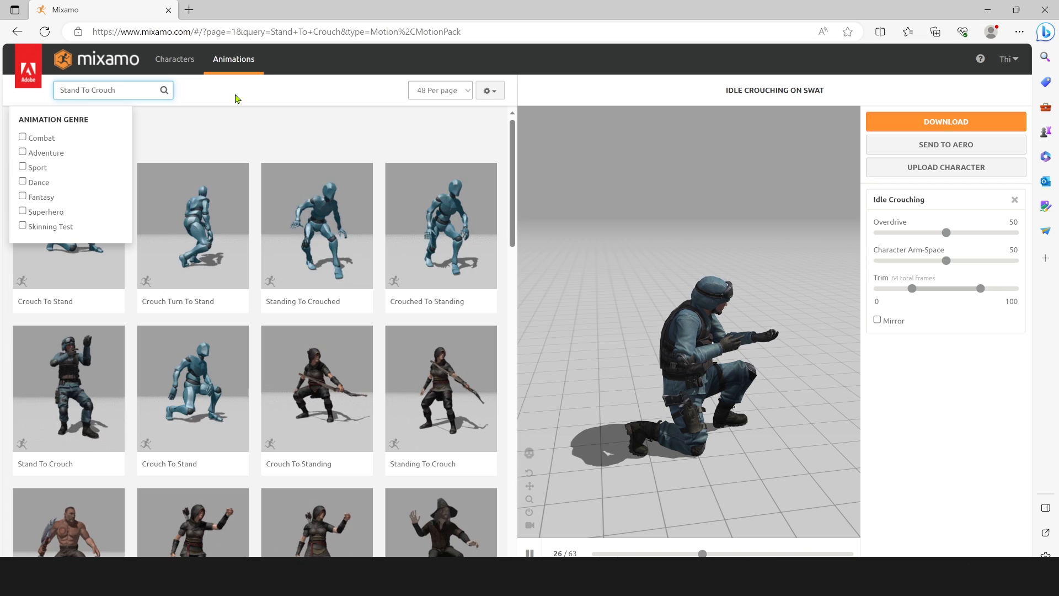
pyautogui.press('Return')
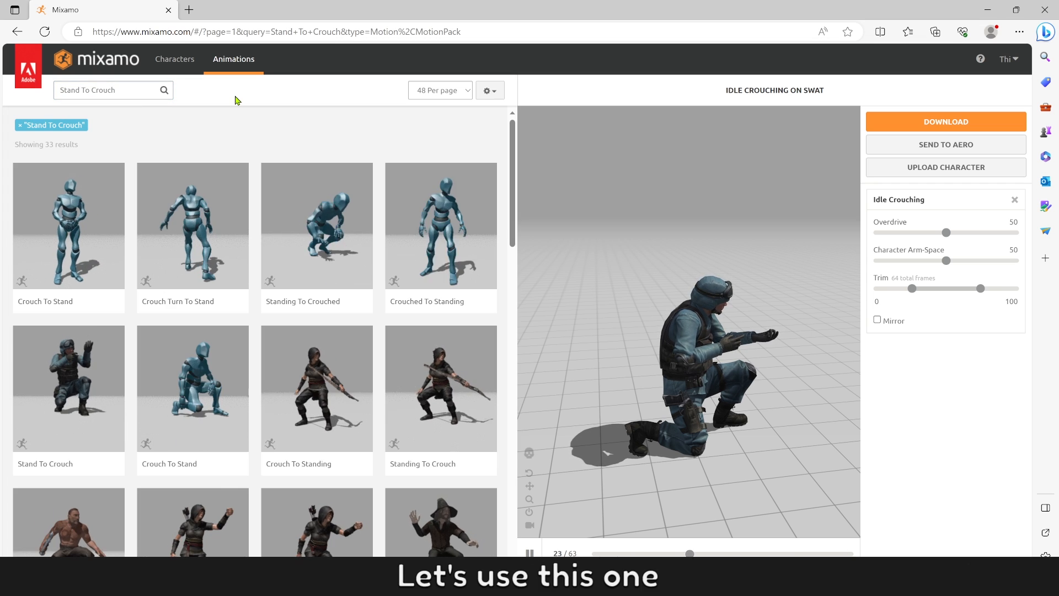
pyautogui.click(64, 414)
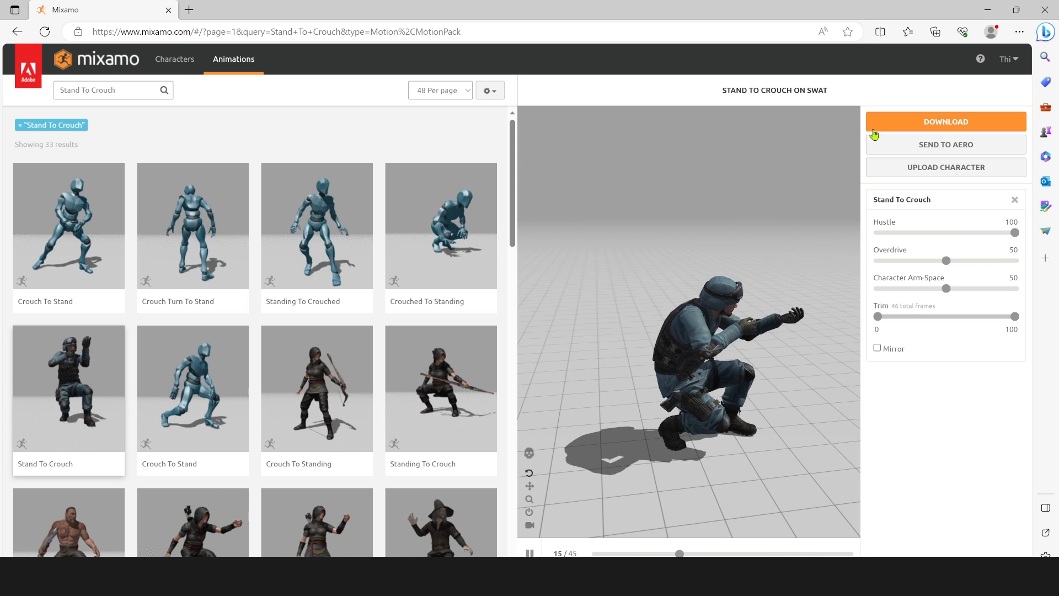
# Download the Stand To Crouch animation in FBX for Unity format, without skin
pyautogui.click(893, 123)
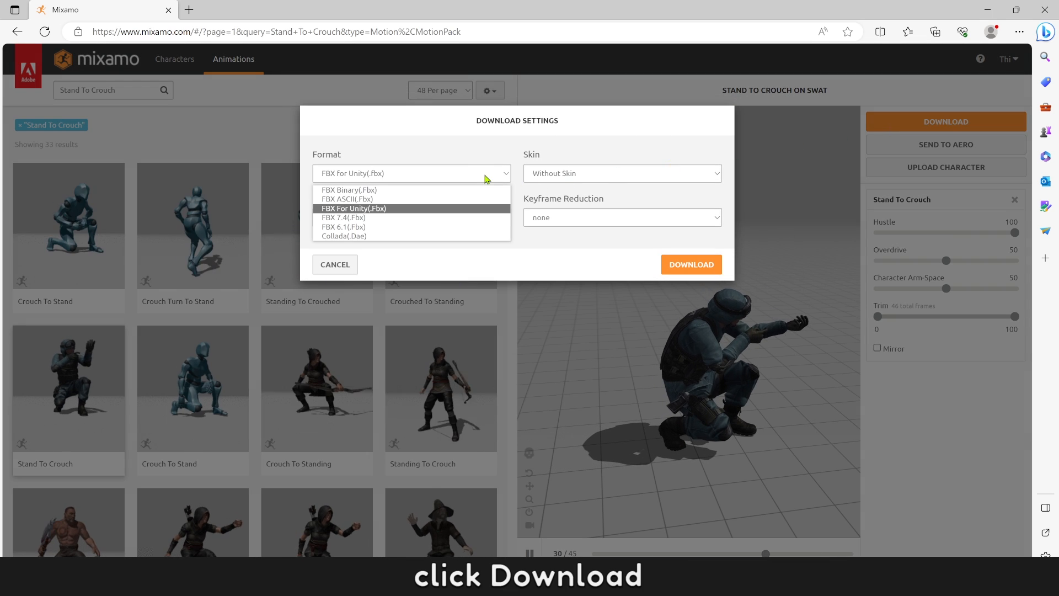
pyautogui.click(562, 175)
pyautogui.click(573, 200)
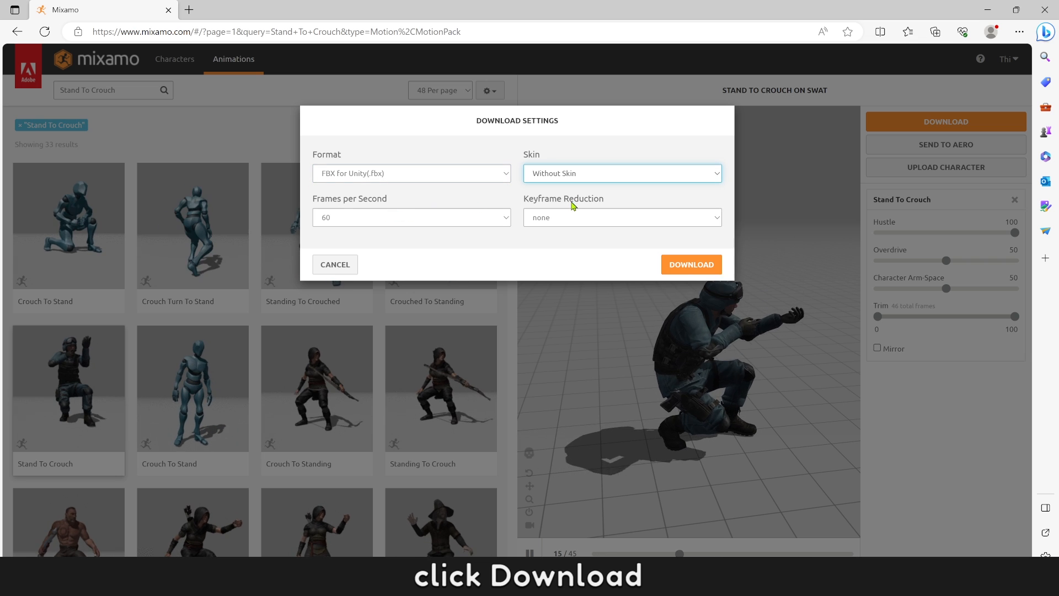
pyautogui.click(695, 265)
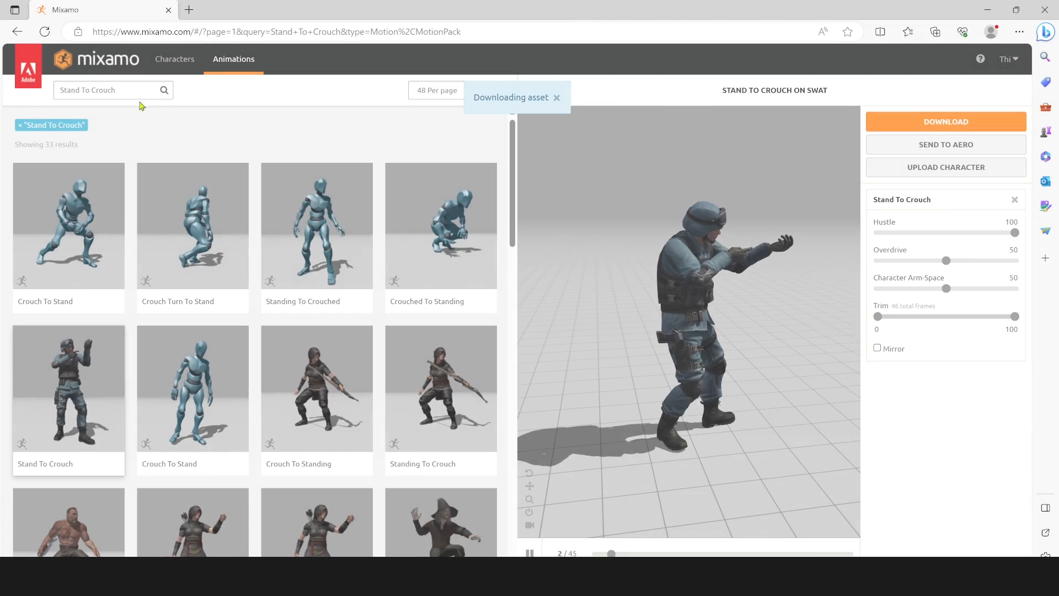
# Search the animations for "Crouch to Stand" and select Crouch To Standing With Rifle
pyautogui.click(105, 89)
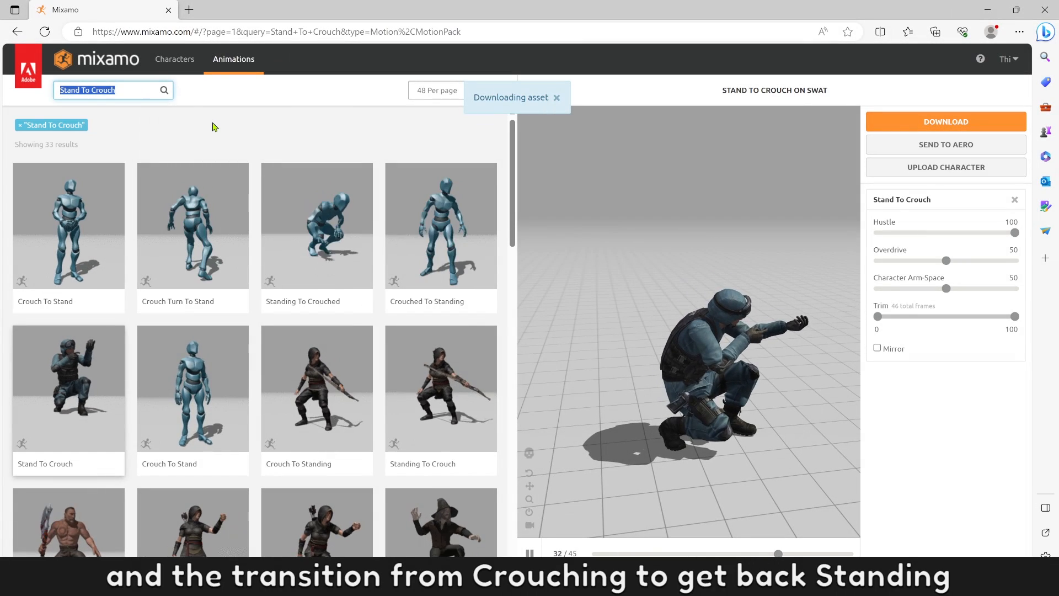
pyautogui.write('Crouch to S')
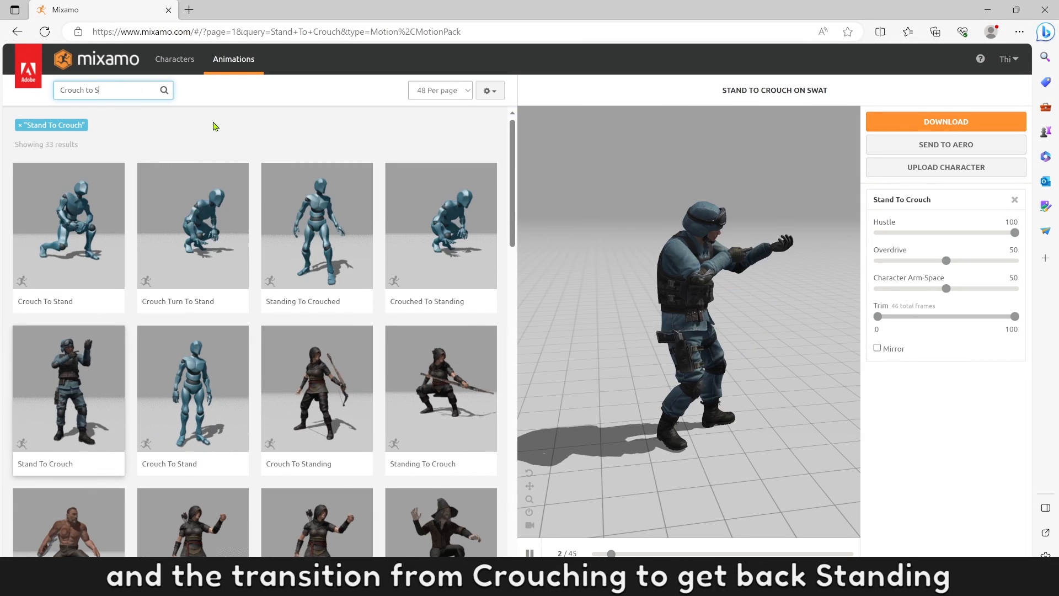
pyautogui.write('tand')
pyautogui.press('Return')
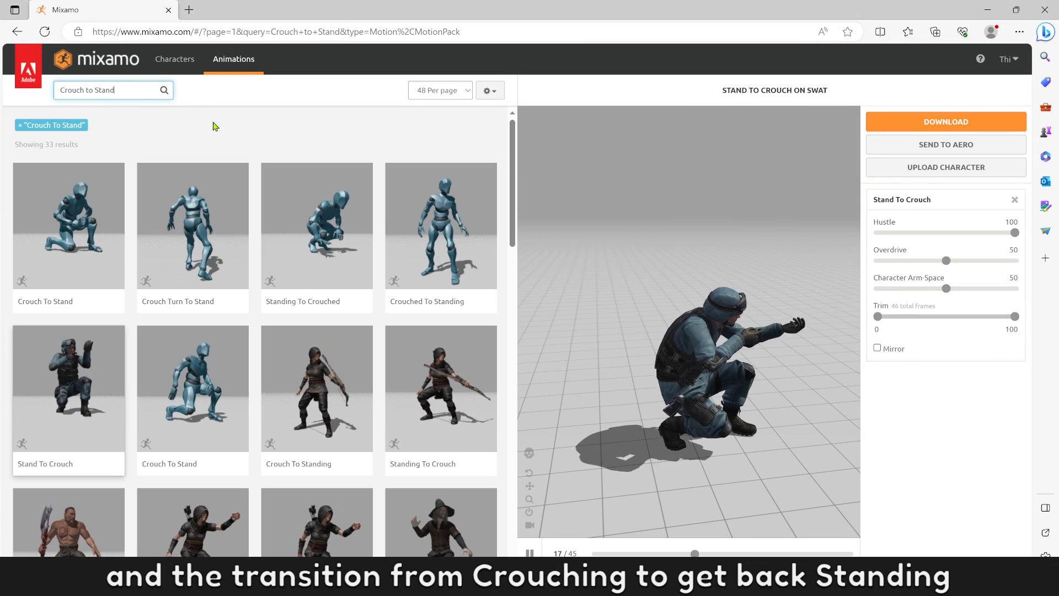
pyautogui.scroll(-6, 274, 243)
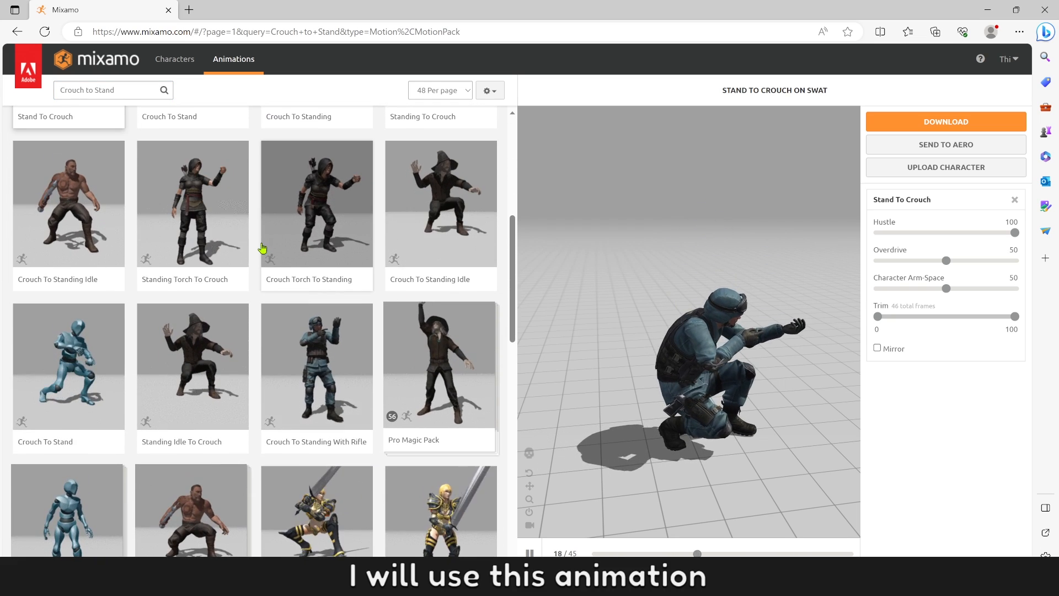
pyautogui.click(308, 378)
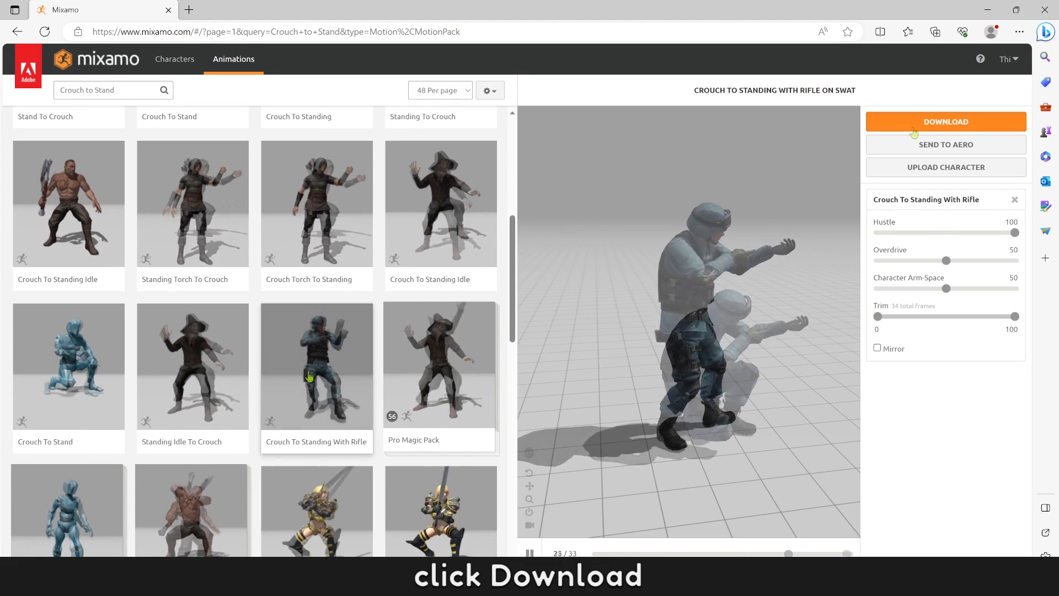
# Download the Crouch To Standing With Rifle animation in FBX for Unity format, without skin
pyautogui.click(912, 127)
pyautogui.click(478, 173)
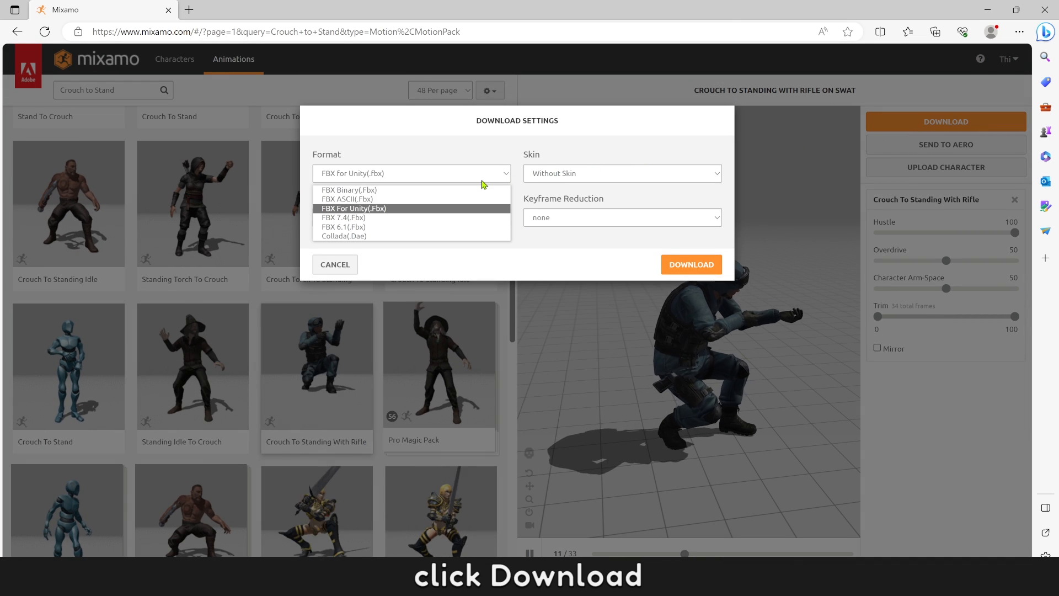
pyautogui.click(383, 214)
pyautogui.click(574, 174)
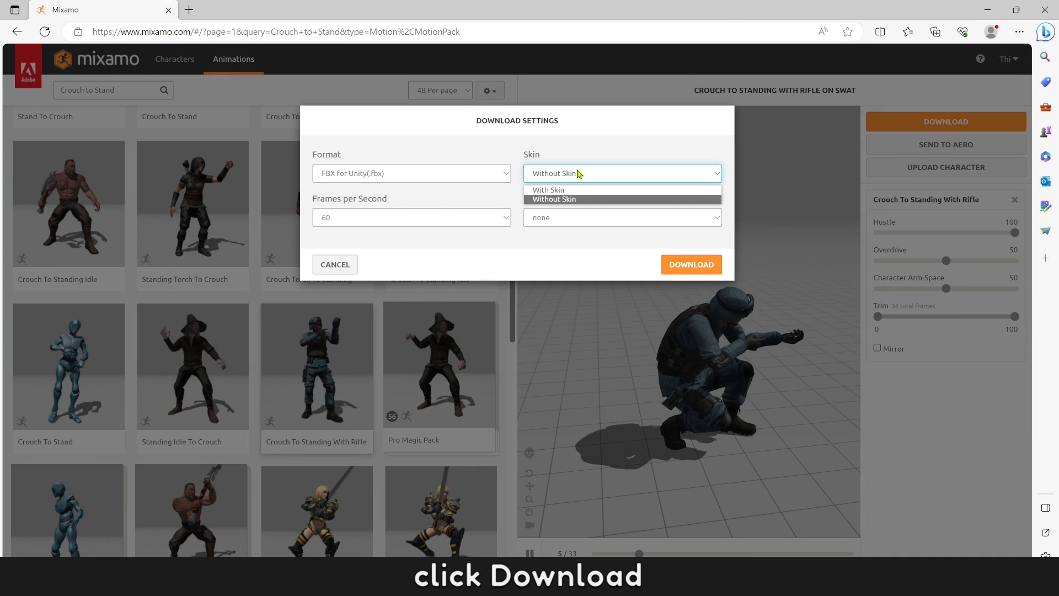
pyautogui.click(567, 199)
pyautogui.click(691, 264)
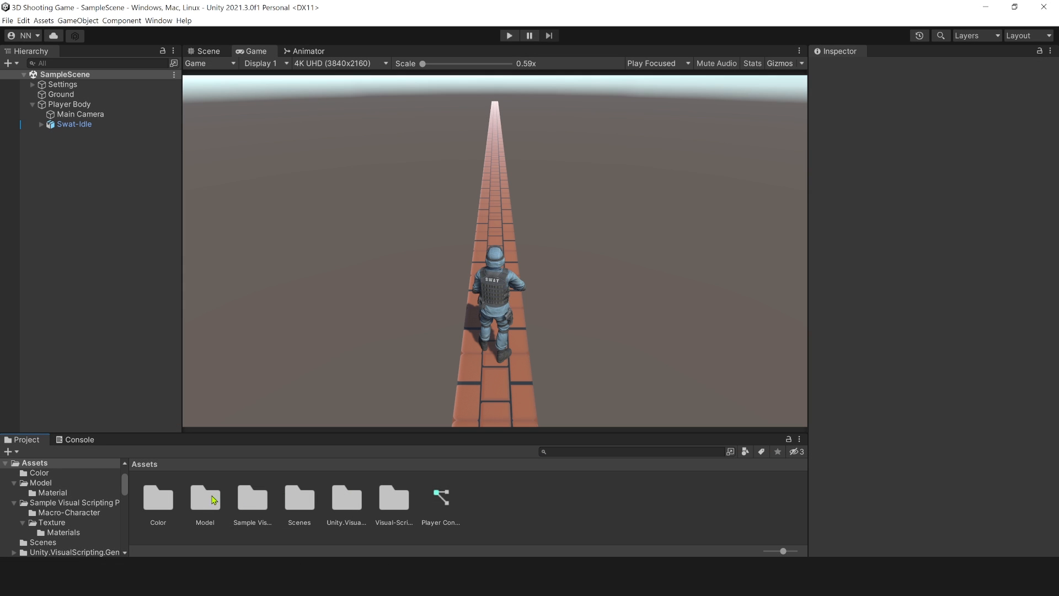
# In Unity, import Swat-Crouch To Stand.fbx, Swat-Idle Crouching.fbx and Swat-Stand To Crouch.fbx from Downloads into the project's Model folder
pyautogui.click(206, 504)
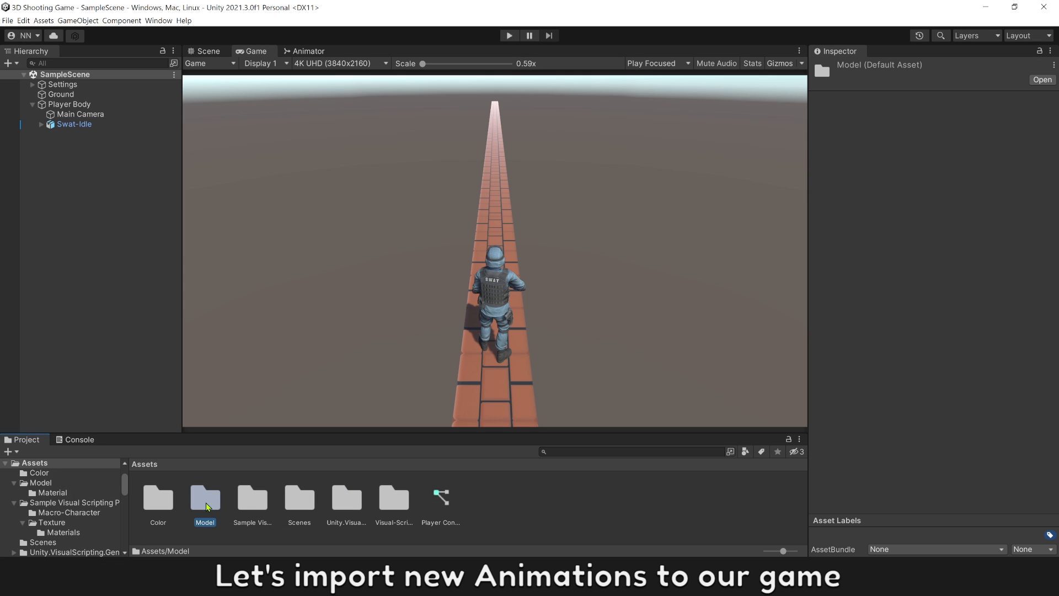
pyautogui.doubleClick(207, 504)
pyautogui.hotkey('alt', 'Tab')
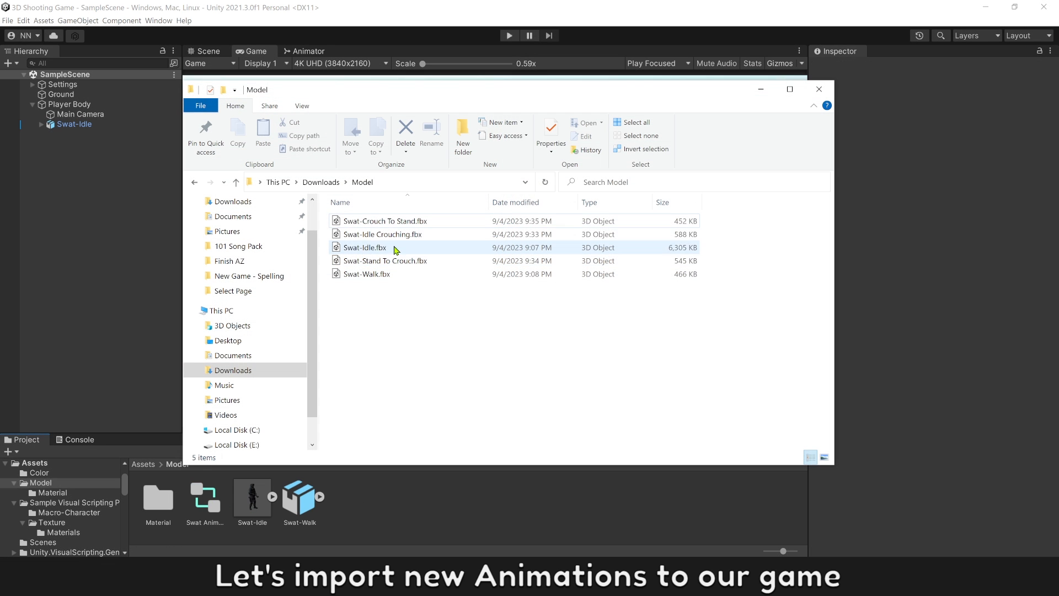
pyautogui.click(385, 227)
pyautogui.keyDown('ctrl'); pyautogui.click(402, 234); pyautogui.keyUp('ctrl')
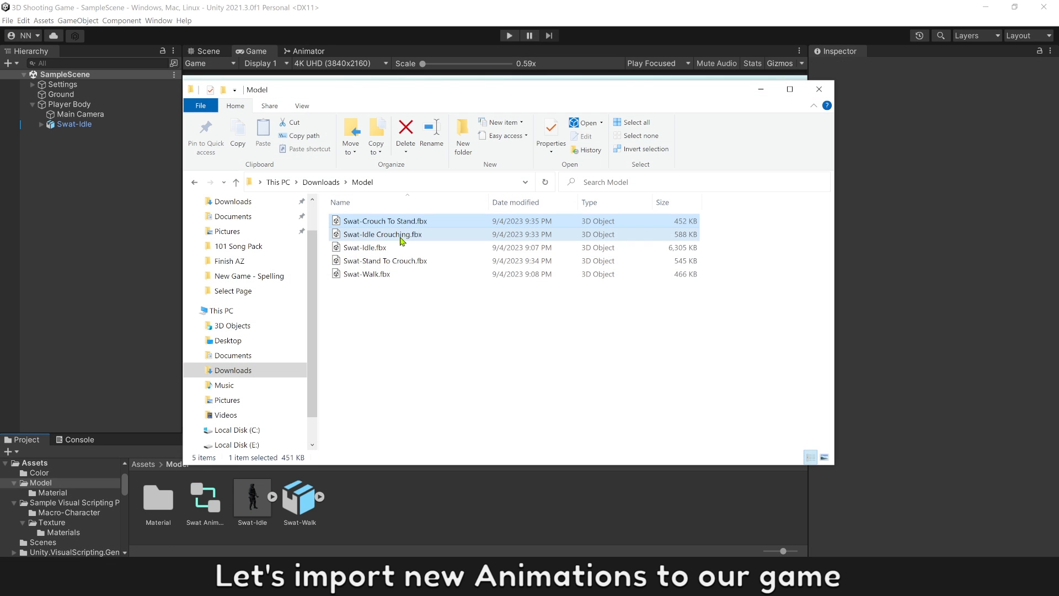
pyautogui.keyDown('ctrl'); pyautogui.click(411, 262); pyautogui.keyUp('ctrl')
pyautogui.moveTo(386, 264); pyautogui.dragTo(459, 506)
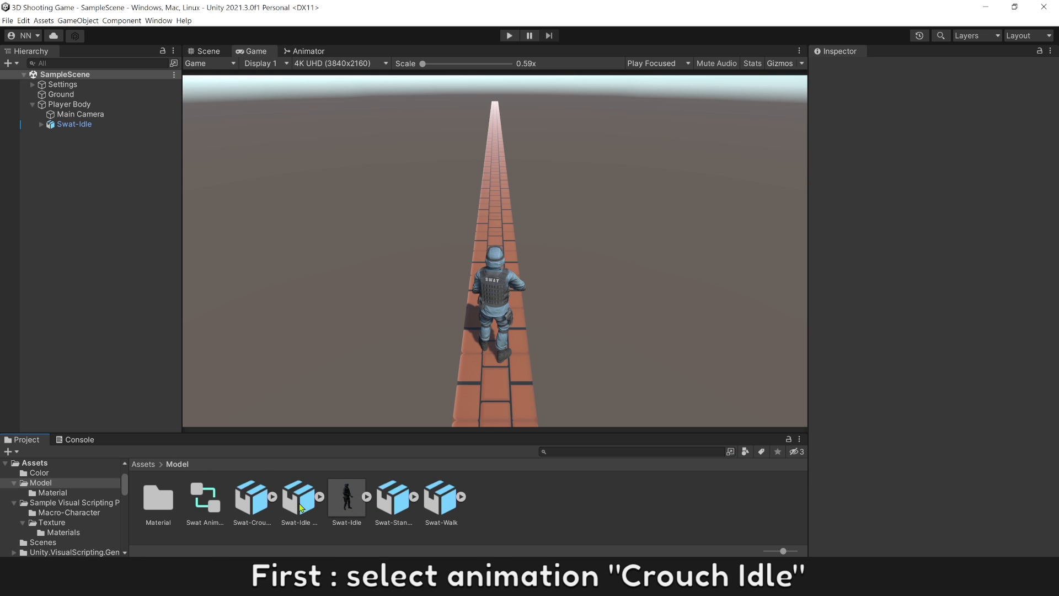
# Set the Swat-Idle Crouching rig's animation type to Humanoid and its avatar definition to Copy From Other Avatar
pyautogui.click(300, 504)
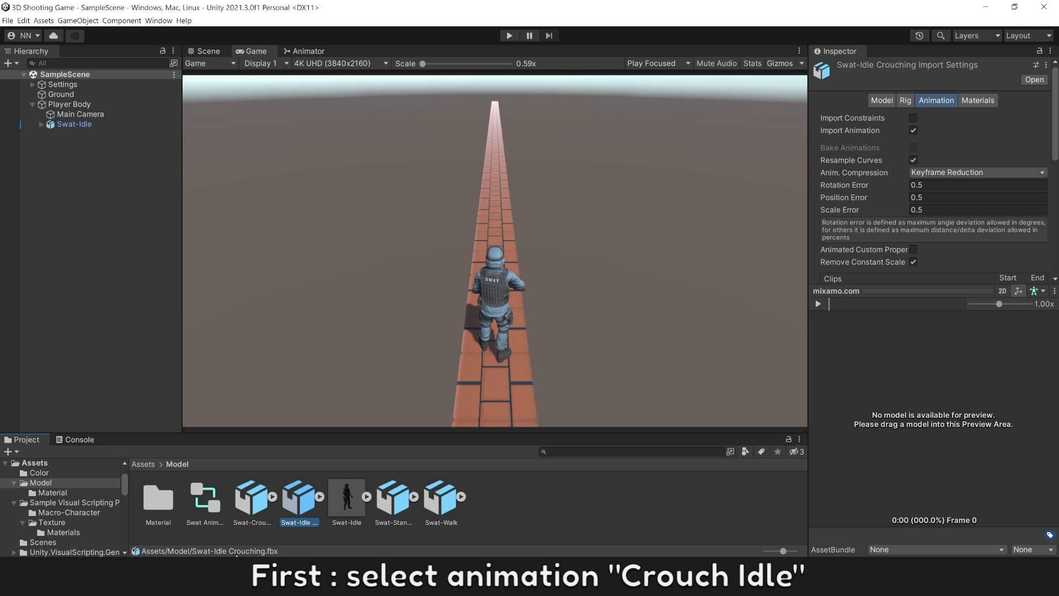
pyautogui.click(904, 101)
pyautogui.click(936, 119)
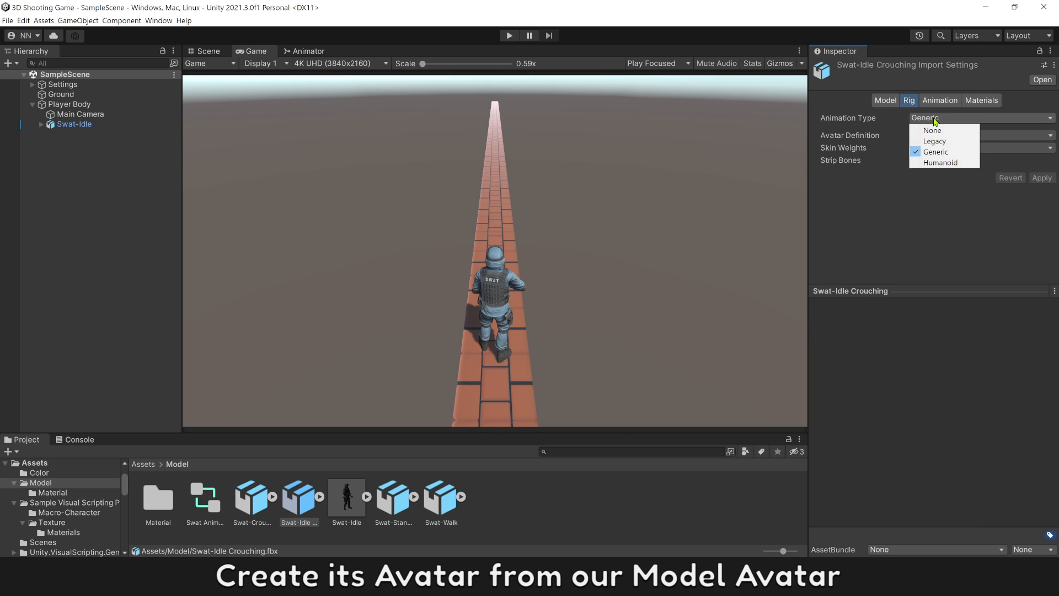
pyautogui.click(942, 163)
pyautogui.click(943, 138)
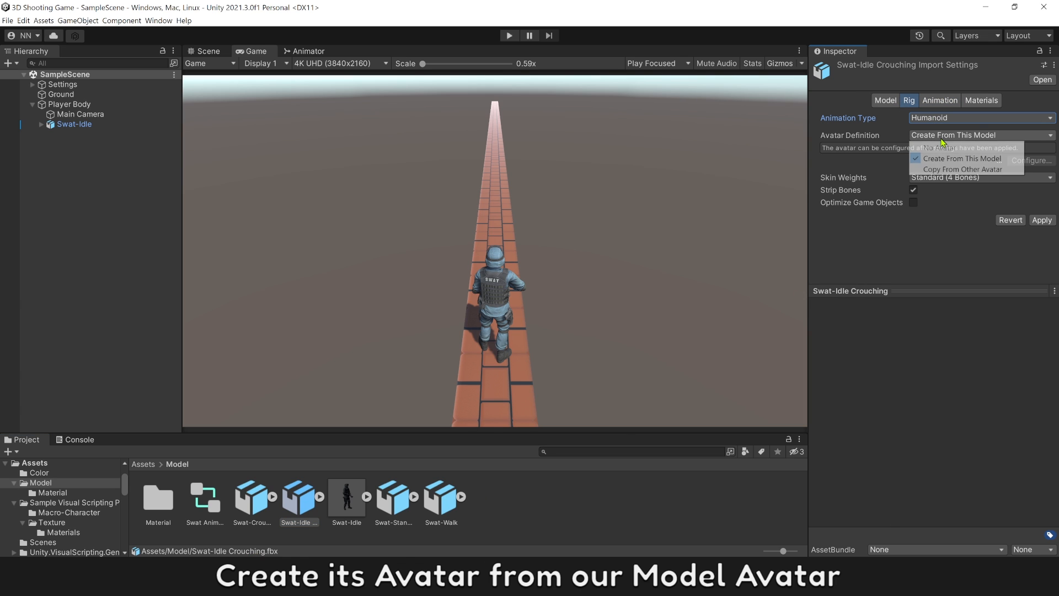
pyautogui.click(946, 170)
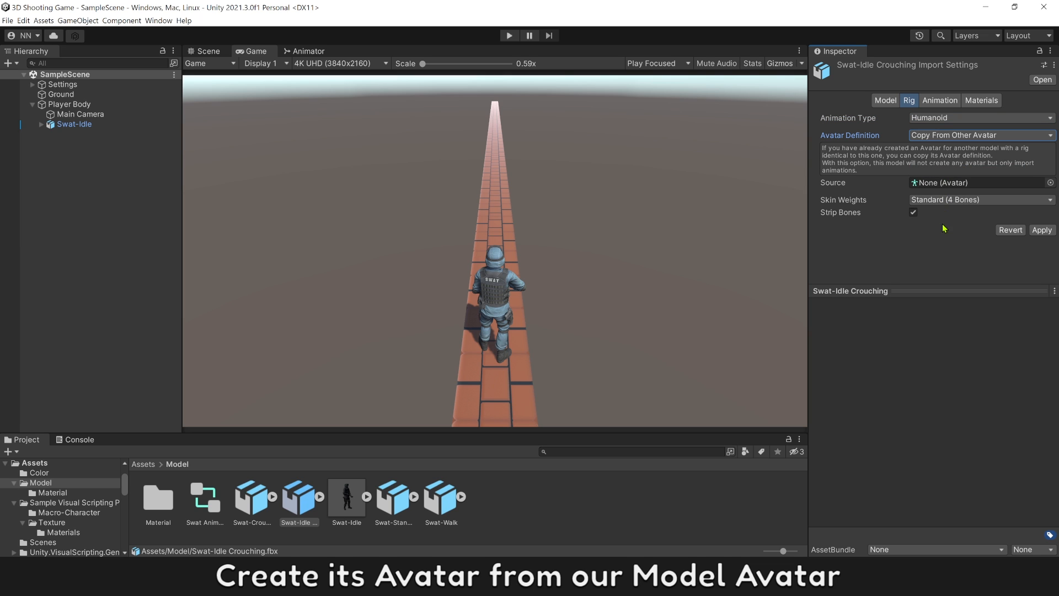
# Assign Swat-IdleAvatar as the source avatar for the Swat-Idle Crouching rig
pyautogui.click(1051, 183)
pyautogui.moveTo(992, 350); pyautogui.dragTo(900, 230)
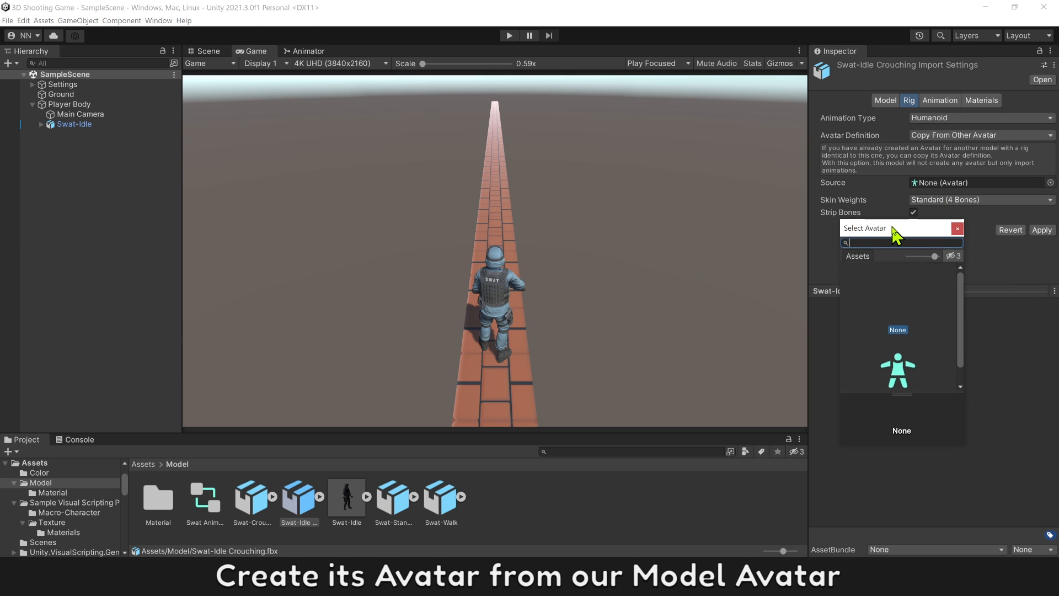
pyautogui.click(898, 355)
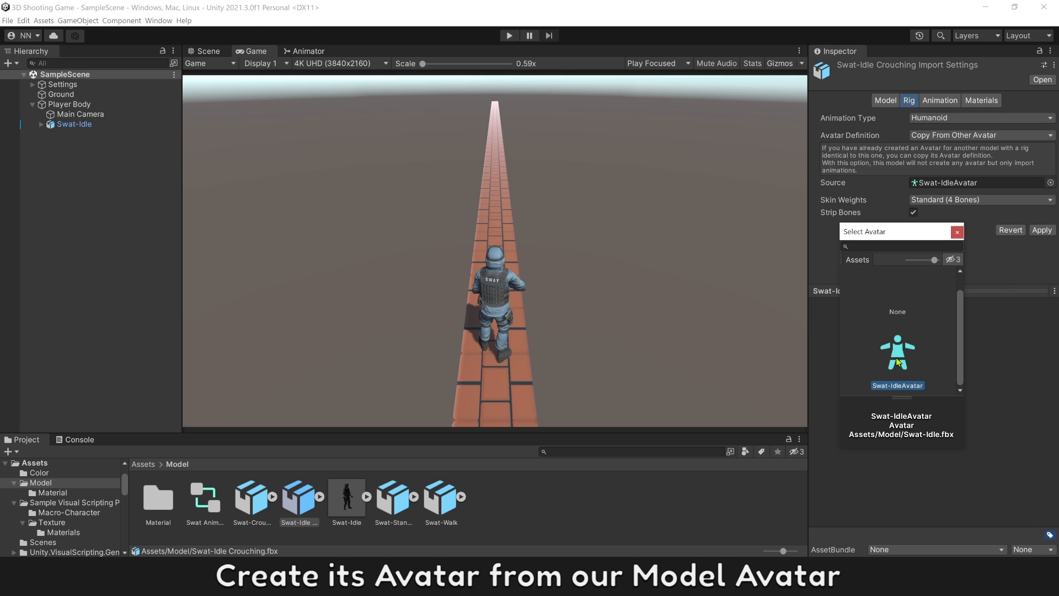
pyautogui.doubleClick(897, 361)
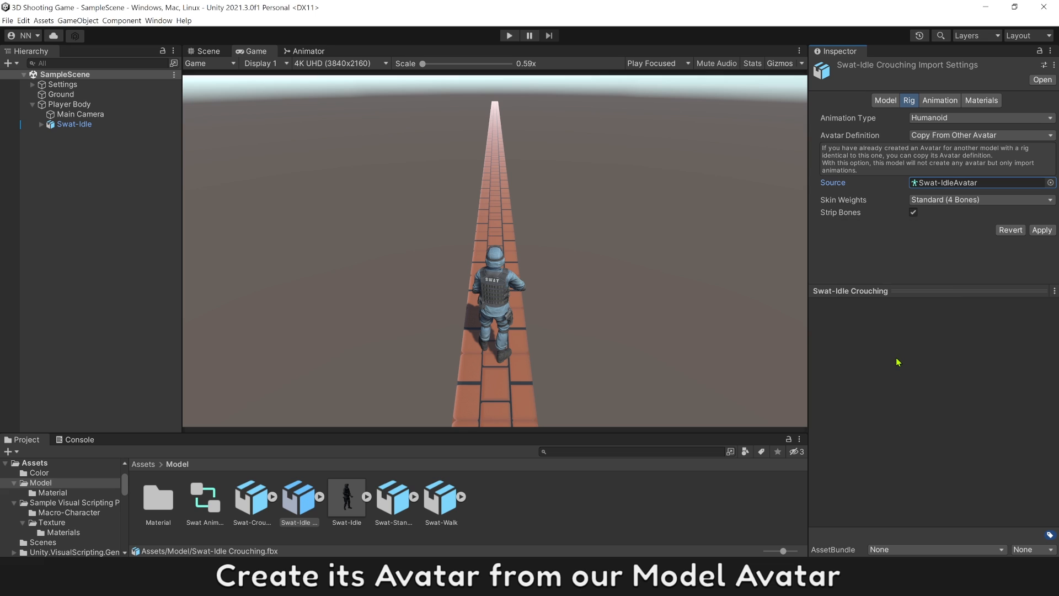
# Apply the Swat-Idle Crouching rig settings and rename its mixamo.com clip to Crouch Idle
pyautogui.click(1042, 230)
pyautogui.click(940, 103)
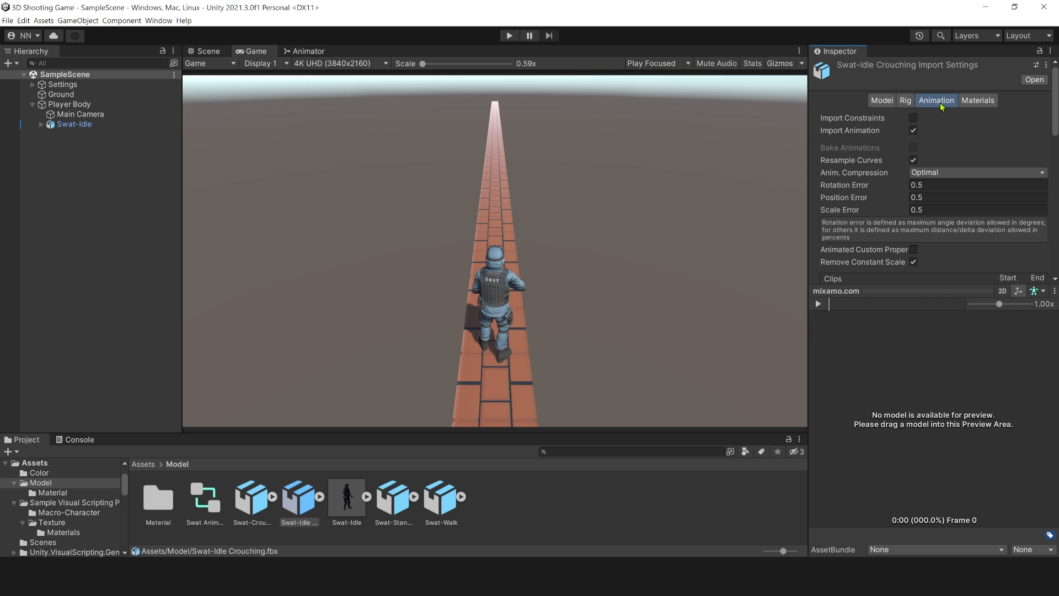
pyautogui.moveTo(876, 286); pyautogui.dragTo(876, 367)
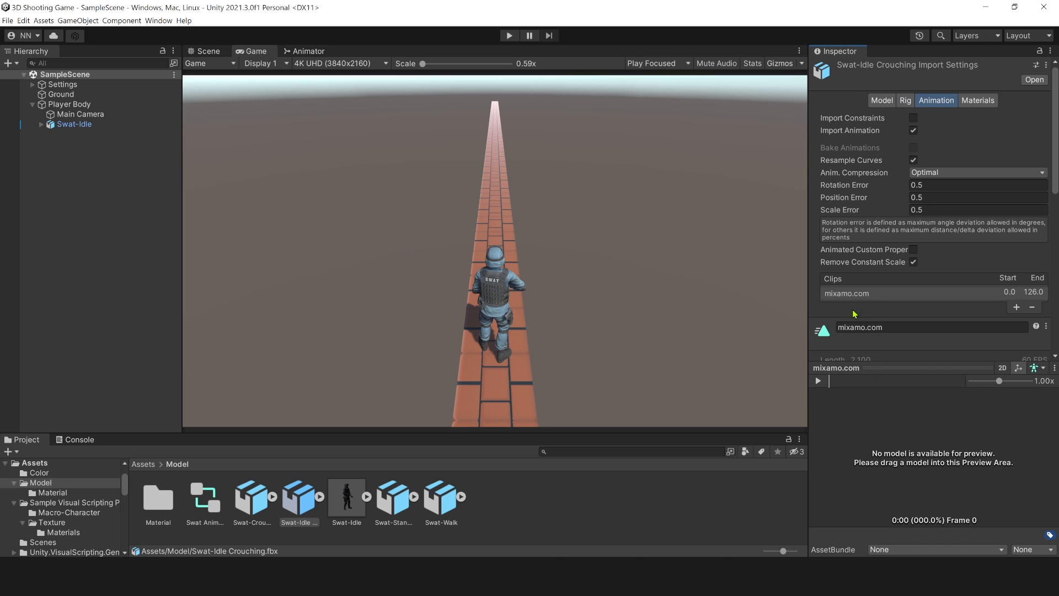
pyautogui.scroll(-3, 877, 265)
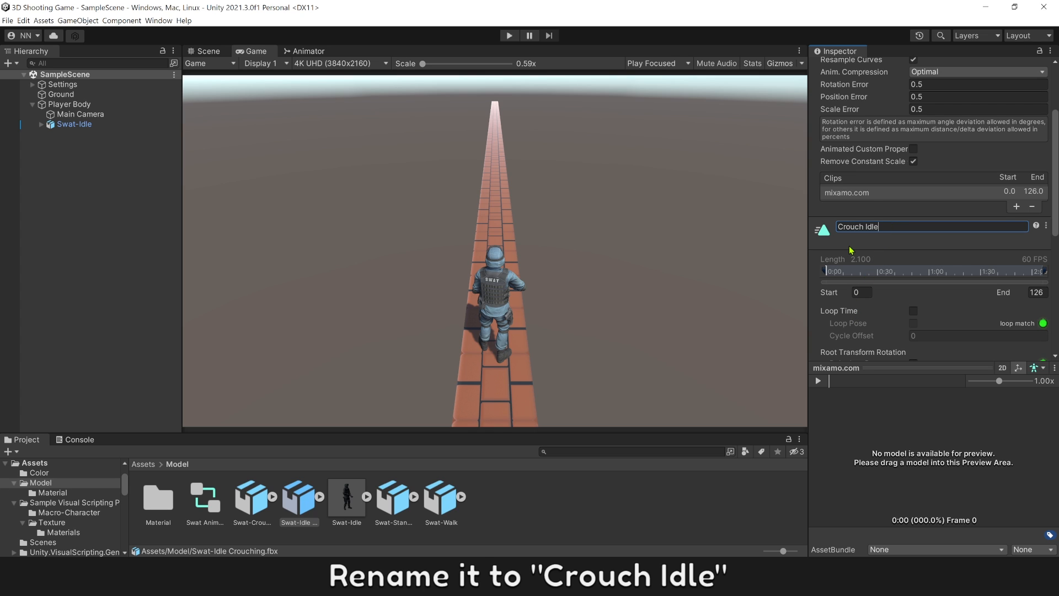
# Enable Loop Time for the Crouch Idle clip and bake Root Transform Rotation into pose, based upon Original
pyautogui.moveTo(877, 362); pyautogui.dragTo(877, 427)
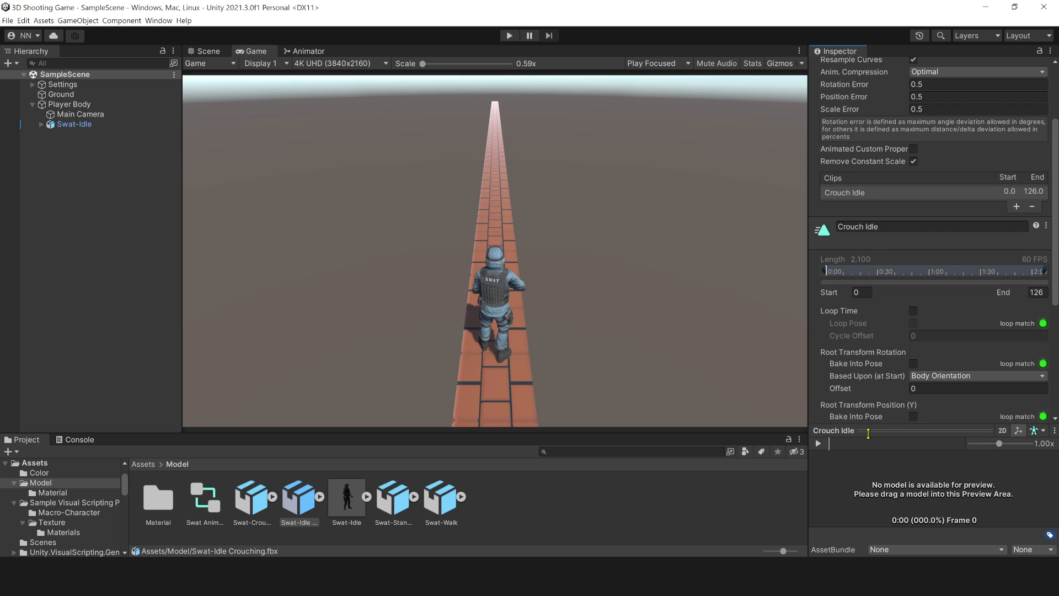
pyautogui.scroll(-3, 882, 356)
pyautogui.scroll(-3, 882, 356)
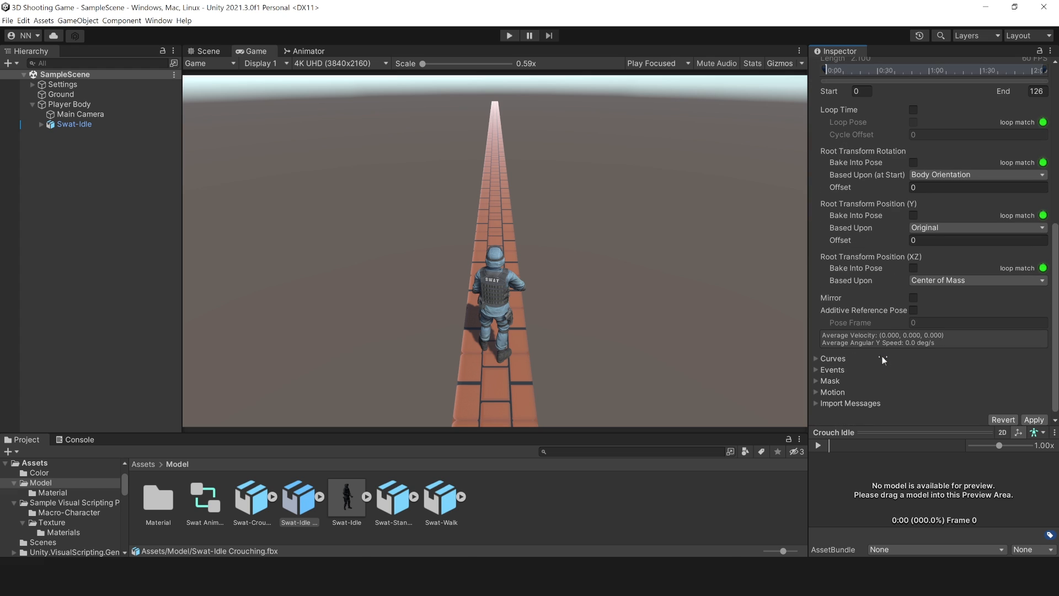
pyautogui.click(931, 174)
pyautogui.click(936, 188)
pyautogui.click(914, 162)
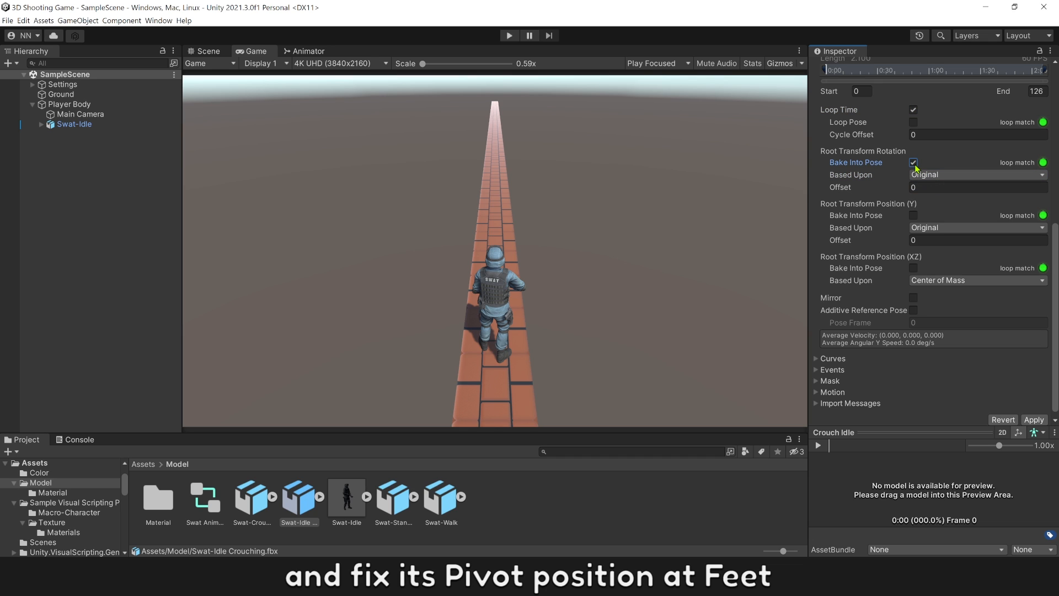
# Bake Crouch Idle's root position into pose, with Y based upon Feet and XZ upon Original, and apply the import settings
pyautogui.click(919, 228)
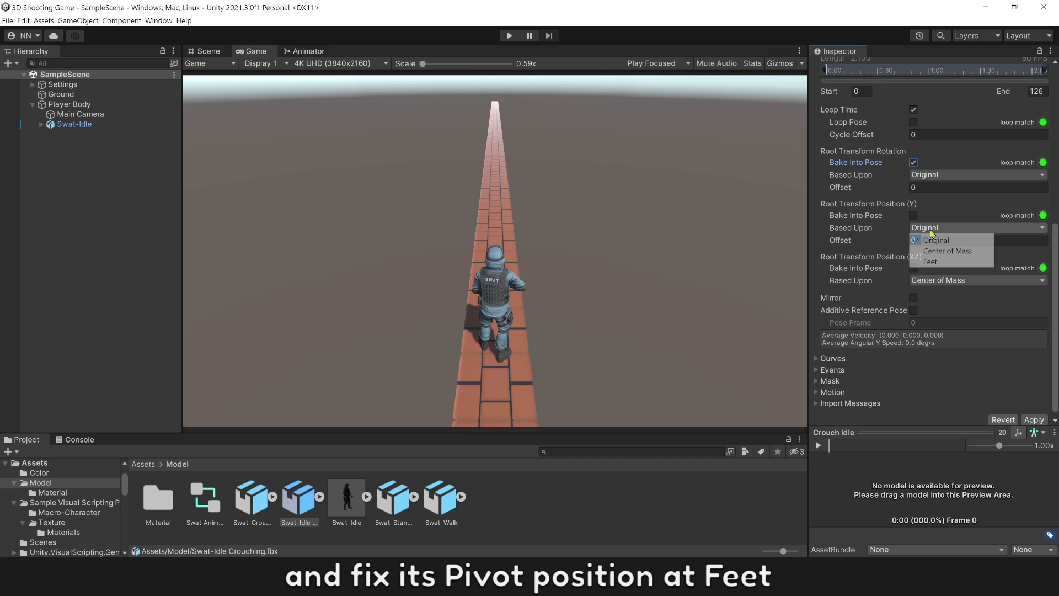
pyautogui.click(939, 263)
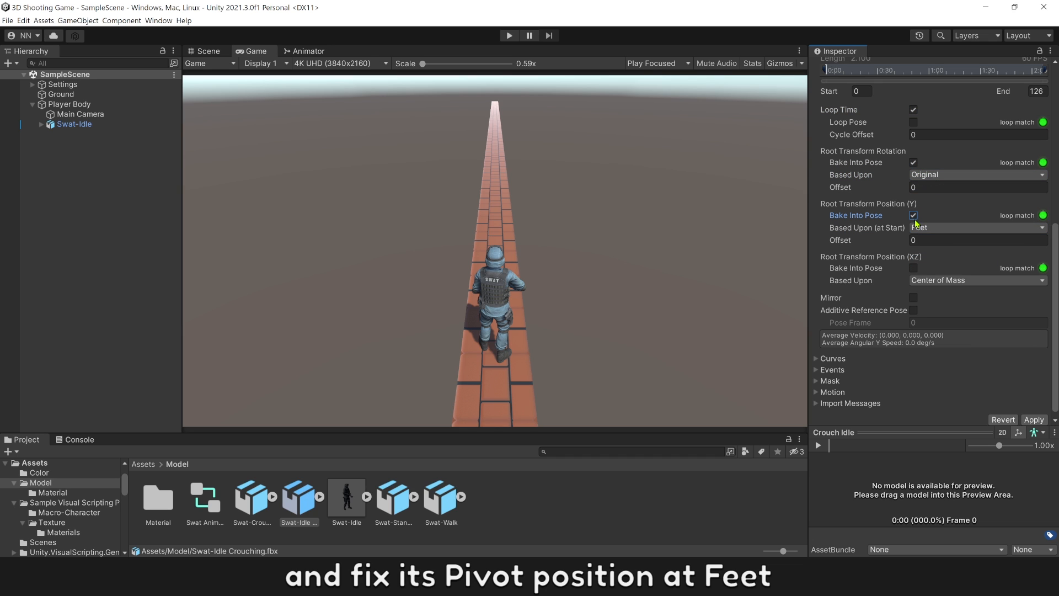
pyautogui.click(935, 280)
pyautogui.click(942, 291)
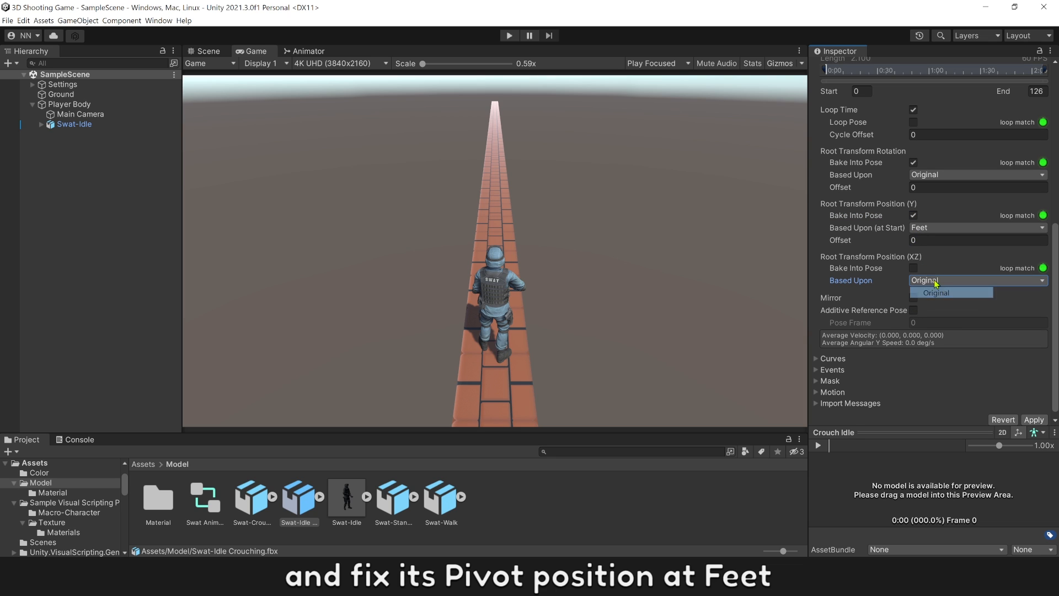
pyautogui.click(1034, 420)
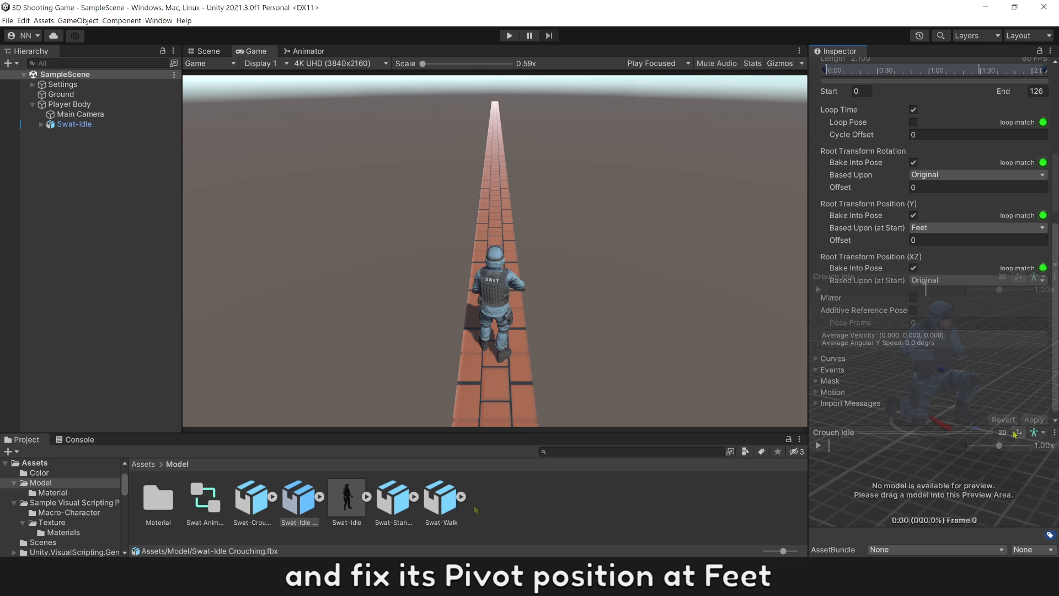
# Add the Crouch Idle clip as a state beside Idle in the Swat Animator's base layer
pyautogui.click(394, 499)
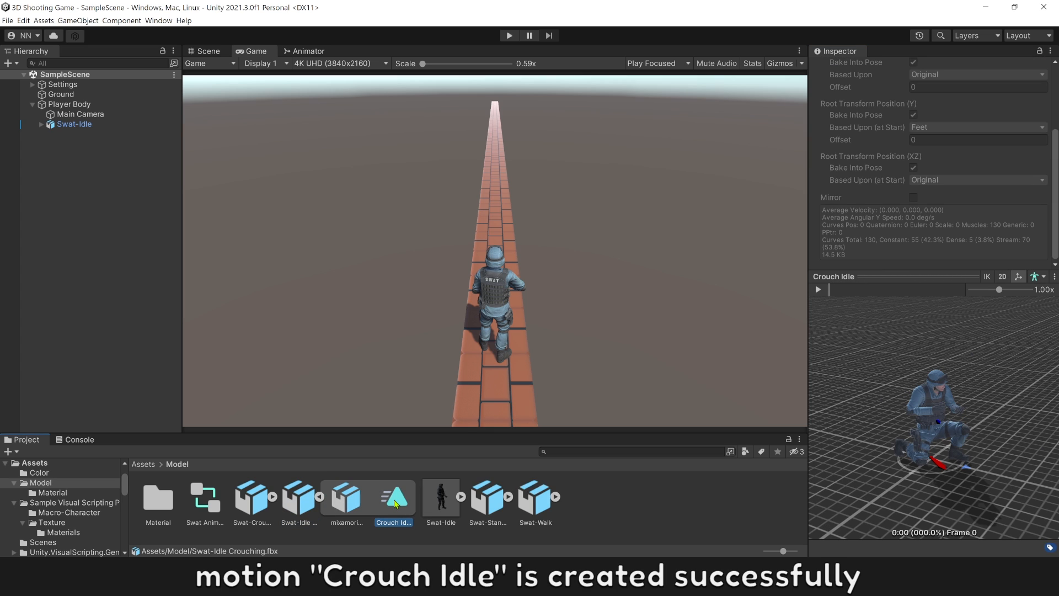
pyautogui.click(308, 52)
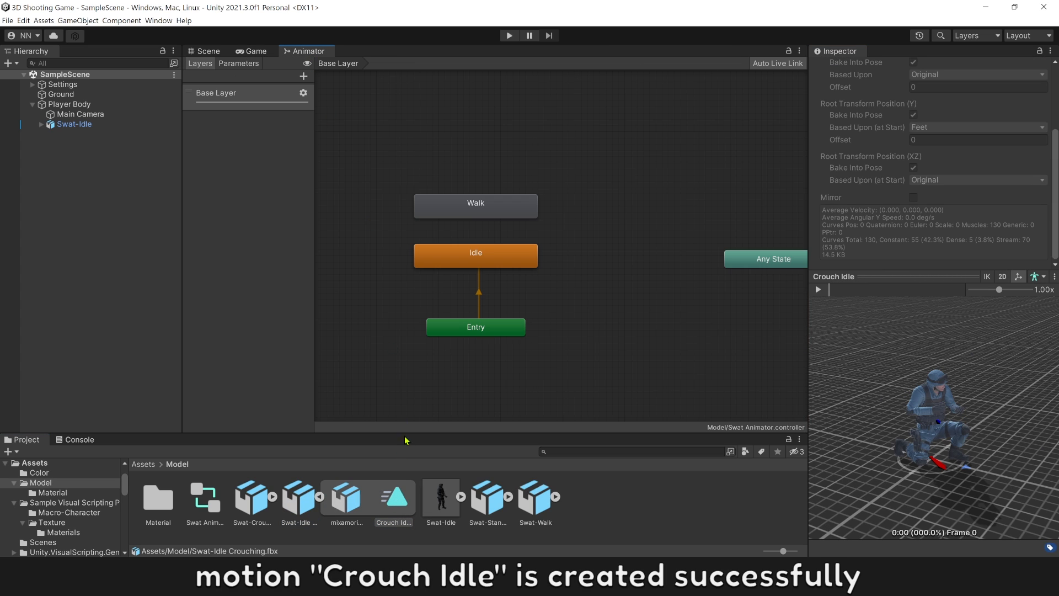
pyautogui.moveTo(395, 499); pyautogui.dragTo(594, 260)
pyautogui.click(589, 310)
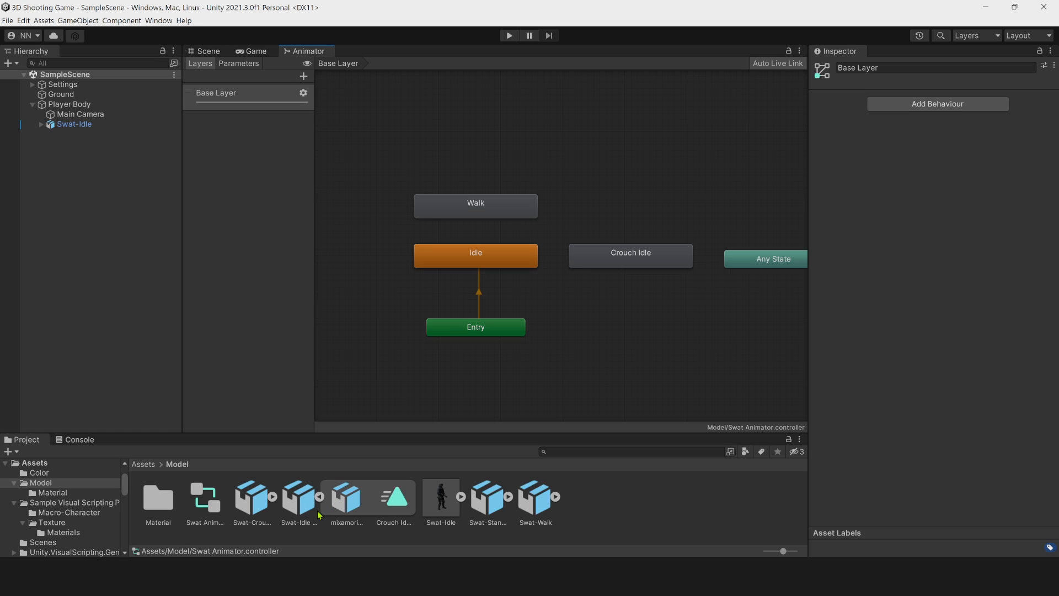
# Set the Swat-Stand To Crouch rig's animation type to Humanoid and its avatar definition to Copy From Other Avatar
pyautogui.click(489, 498)
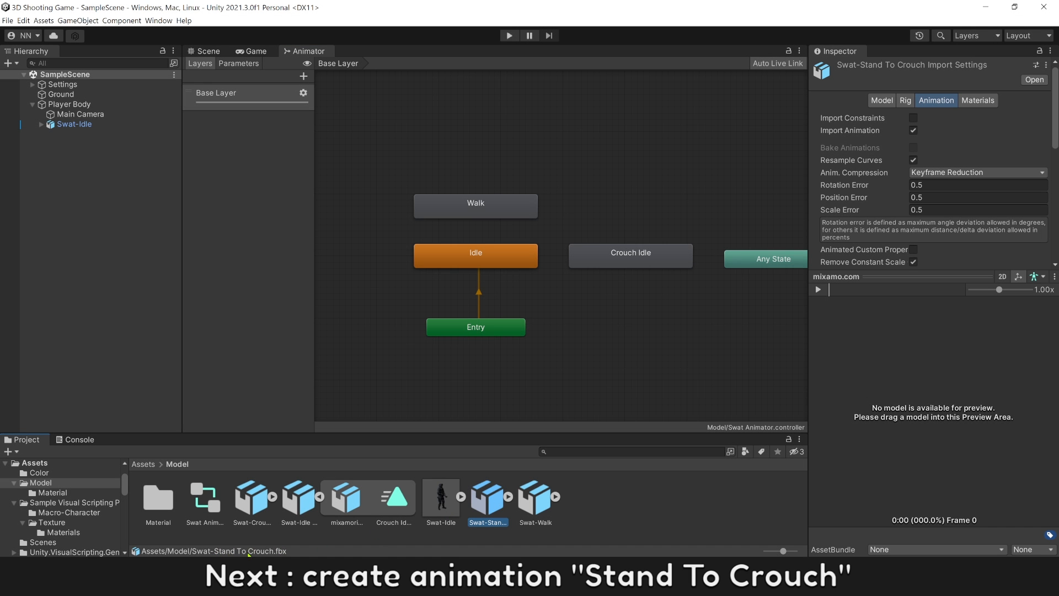
pyautogui.click(905, 100)
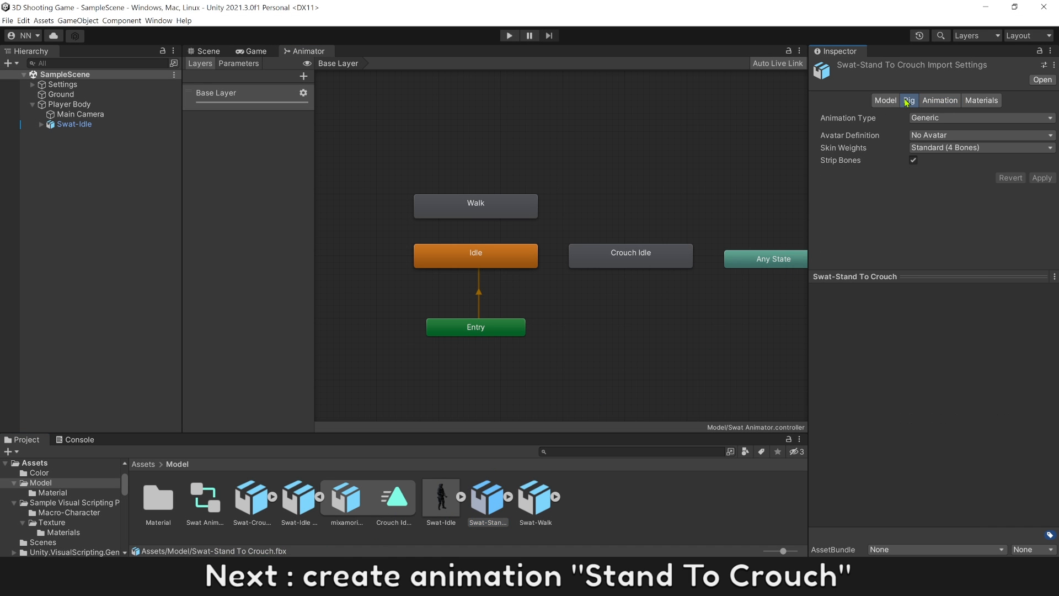
pyautogui.click(971, 117)
pyautogui.click(947, 164)
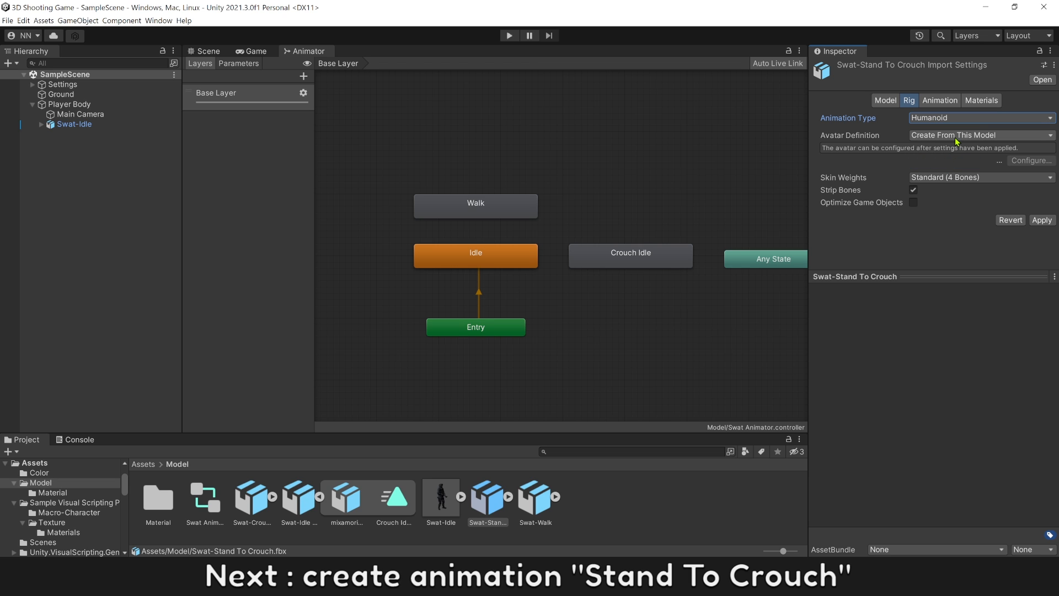
pyautogui.click(949, 135)
pyautogui.click(943, 169)
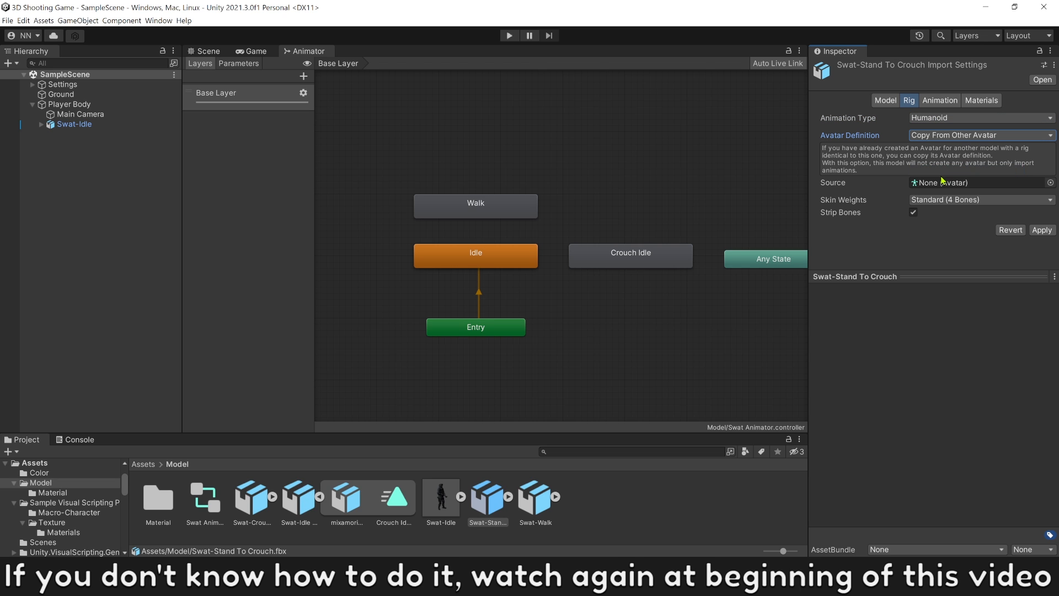
# Assign Swat-IdleAvatar as the source avatar for the Swat-Stand To Crouch rig and apply the change
pyautogui.click(1050, 183)
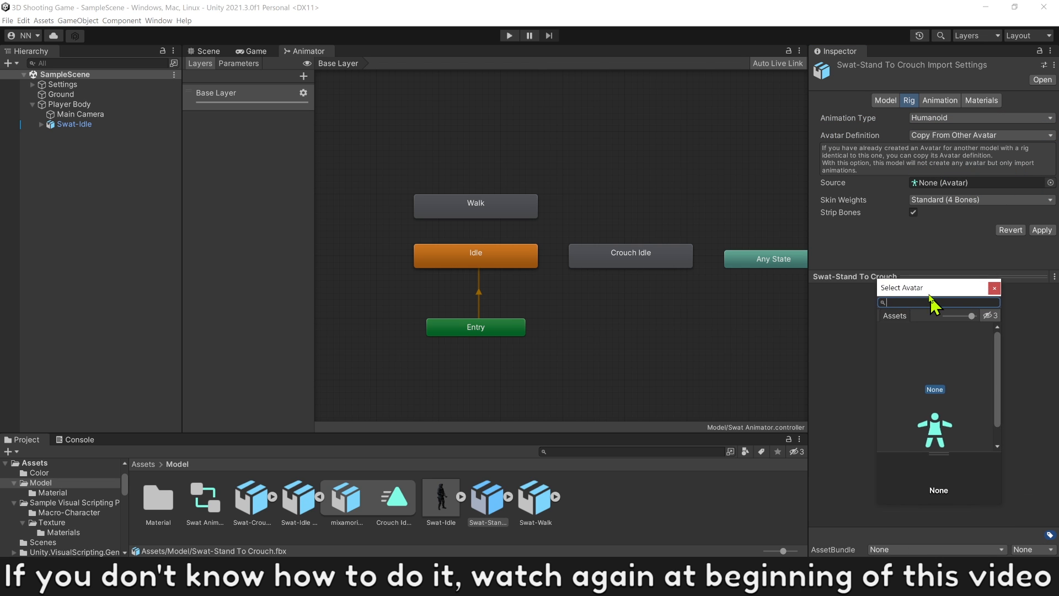
pyautogui.click(929, 392)
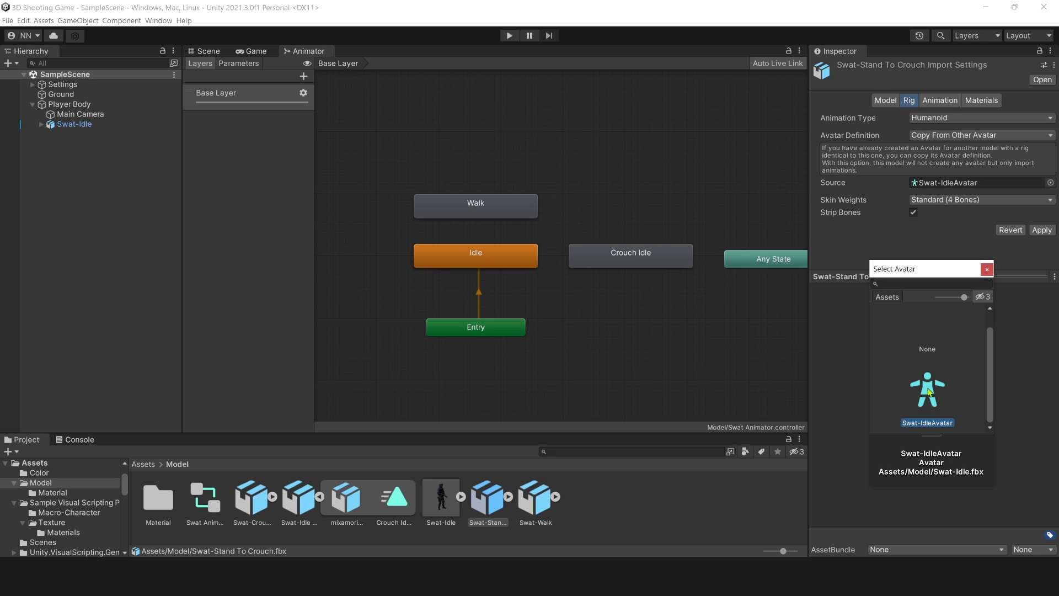
pyautogui.doubleClick(929, 391)
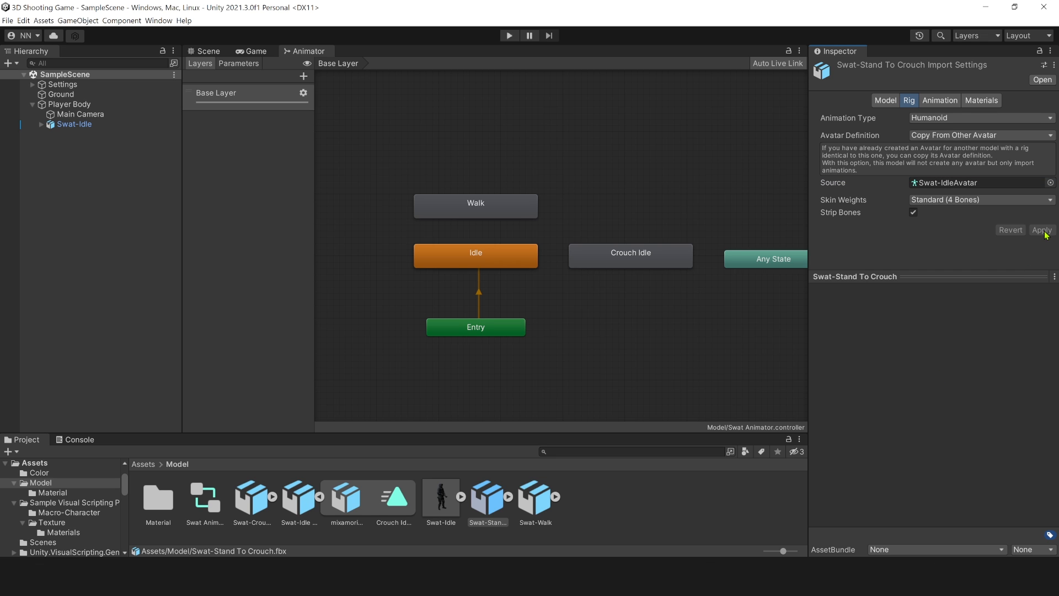
# Rename the mixamo.com clip of Swat-Stand To Crouch to Stand To Crouch
pyautogui.click(939, 100)
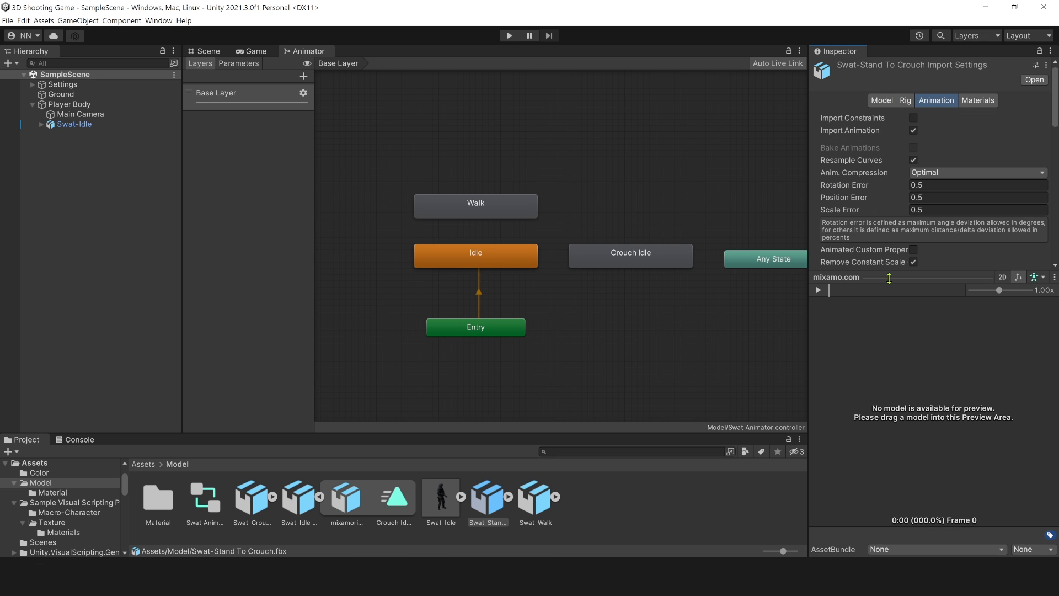
pyautogui.scroll(-5, 879, 356)
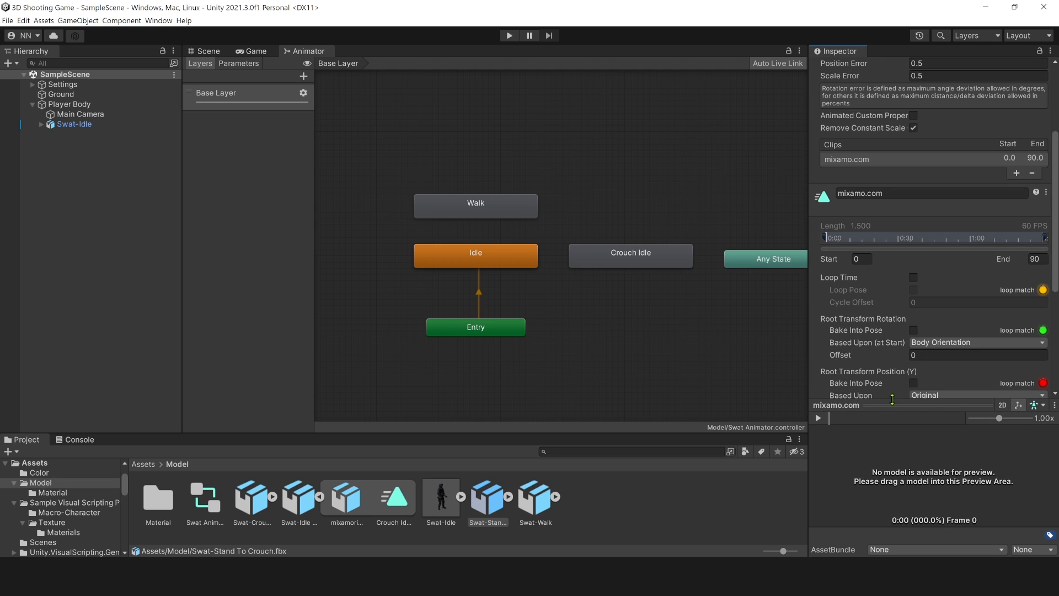
pyautogui.click(893, 198)
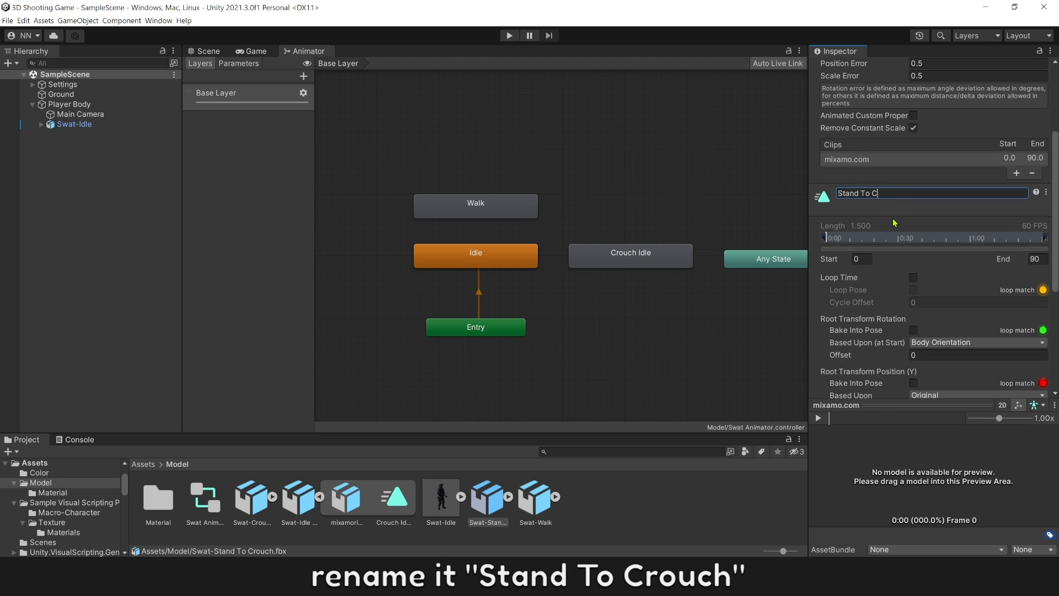
pyautogui.write('Stand To Crouch')
pyautogui.press('Return')
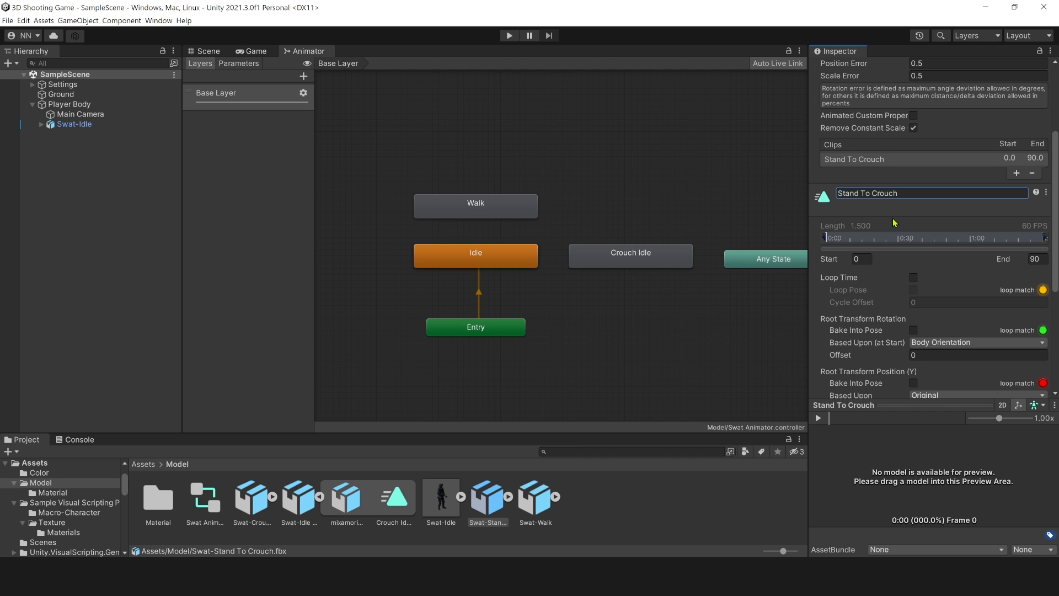
# Bake the Stand To Crouch clip's Root Transform Rotation into pose, based upon Original, leaving Loop Time off
pyautogui.moveTo(908, 412); pyautogui.dragTo(909, 468)
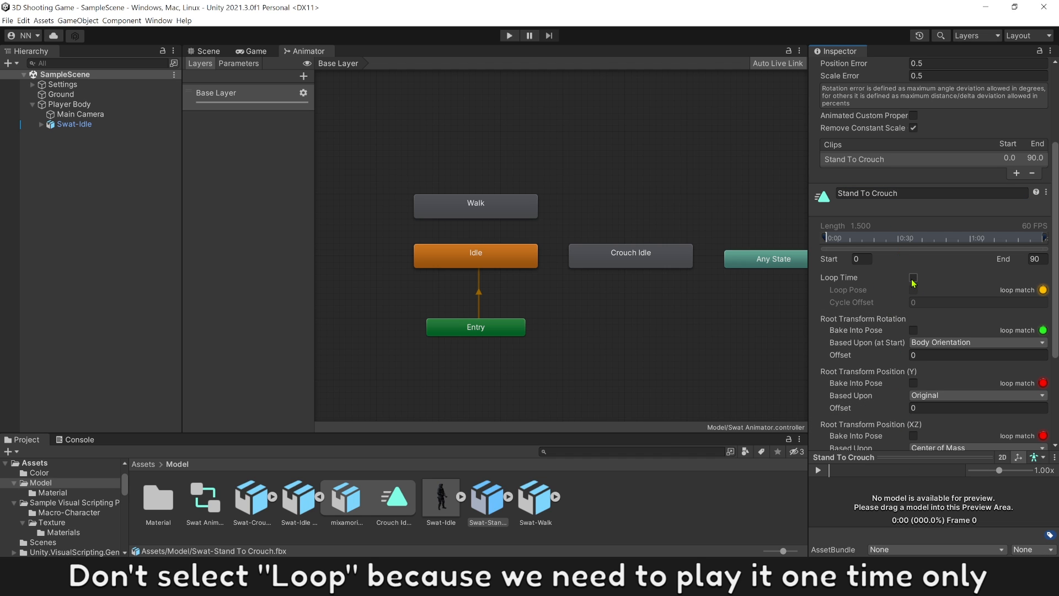
pyautogui.scroll(-4, 911, 282)
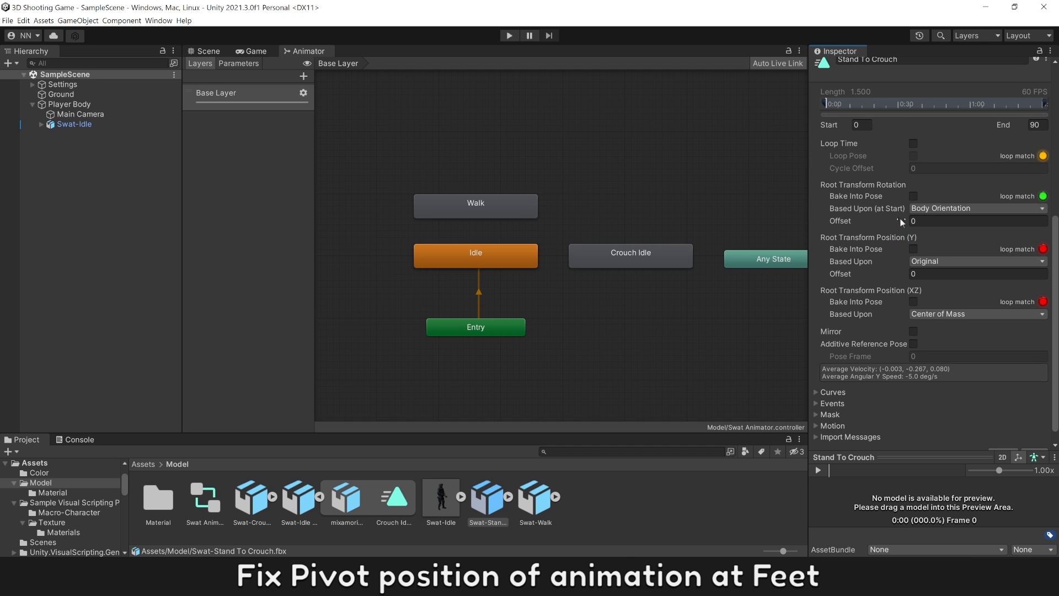
pyautogui.click(938, 208)
pyautogui.click(927, 215)
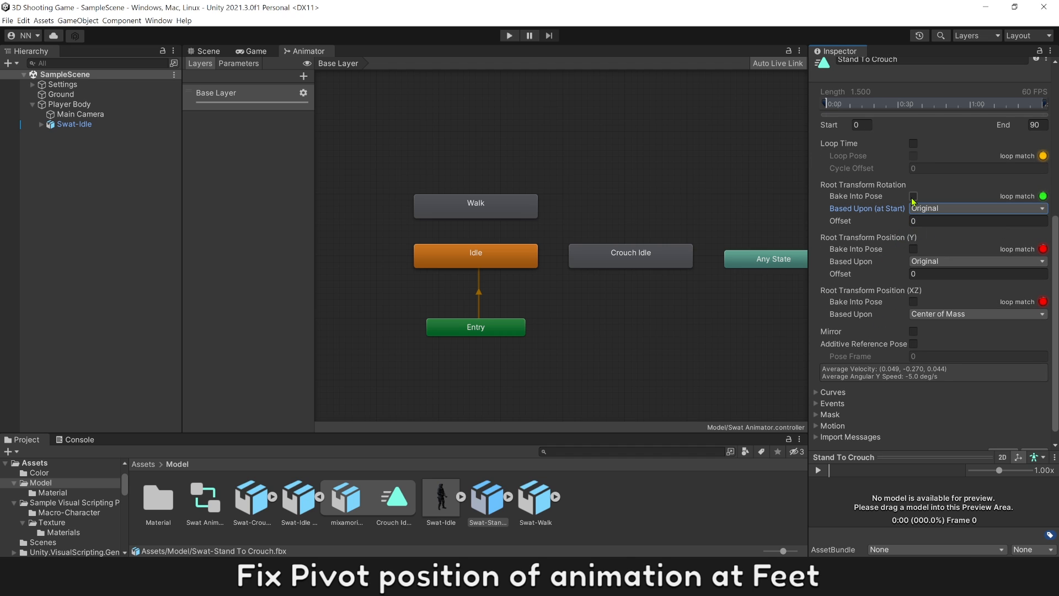
pyautogui.click(913, 196)
# Bake Stand To Crouch's root position into pose, with Y based upon Feet and XZ upon Original, and apply the import settings
pyautogui.click(930, 261)
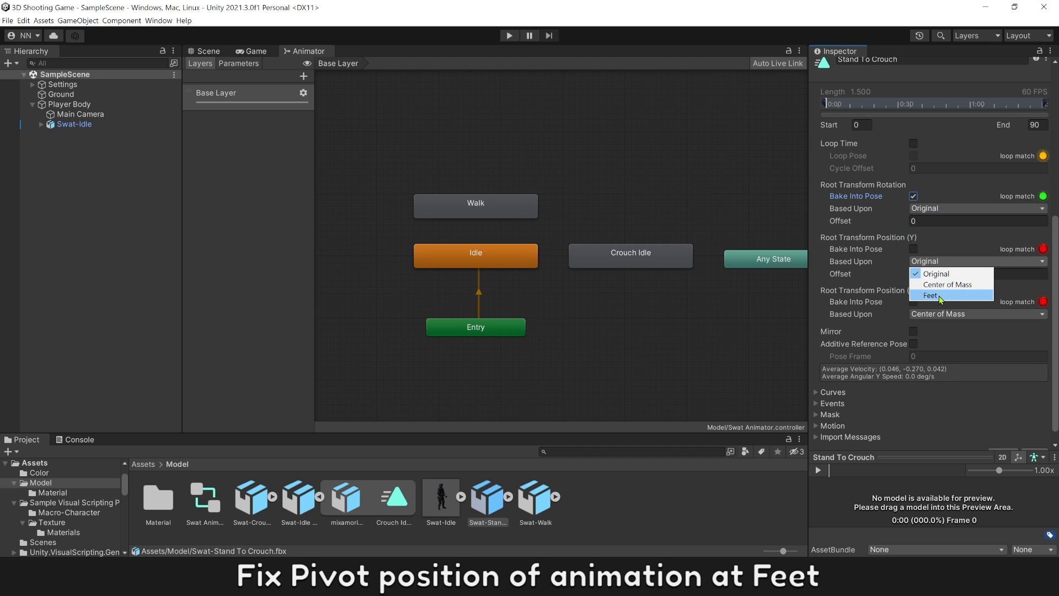
pyautogui.click(940, 298)
pyautogui.click(913, 249)
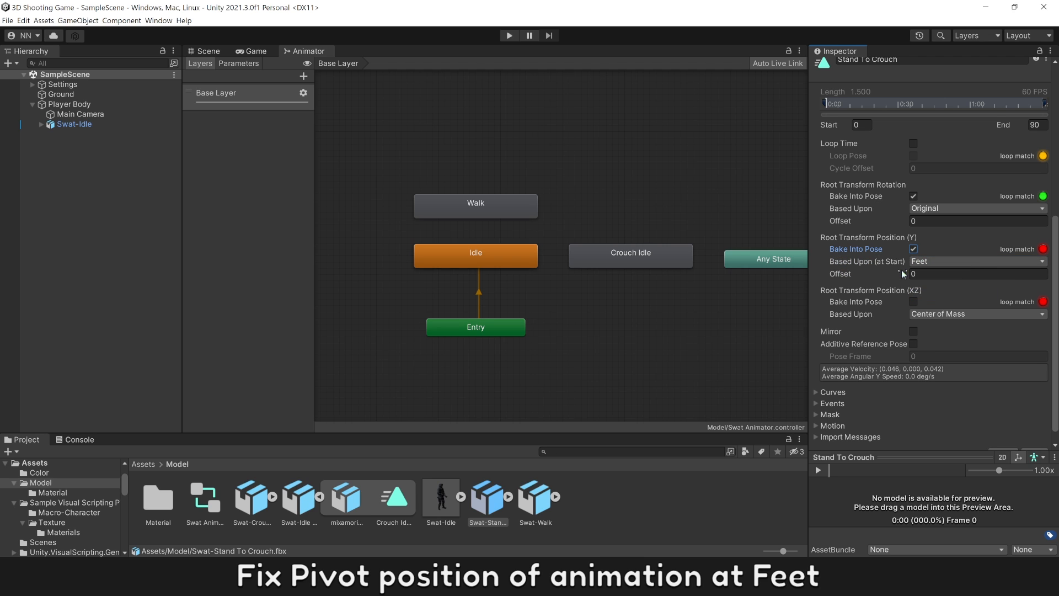
pyautogui.click(926, 315)
pyautogui.click(931, 326)
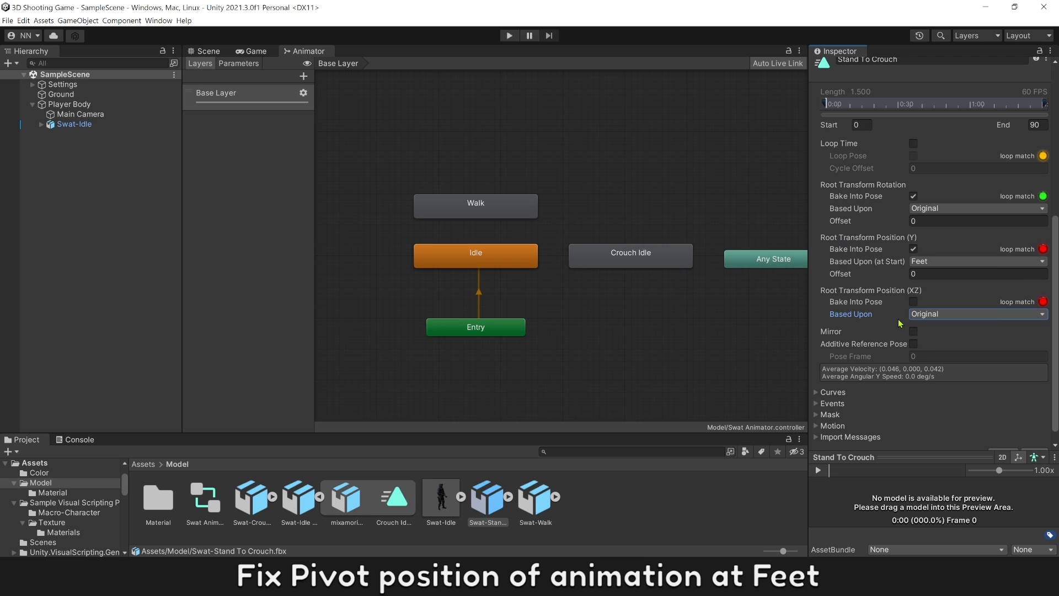
pyautogui.click(913, 302)
pyautogui.scroll(-1, 891, 321)
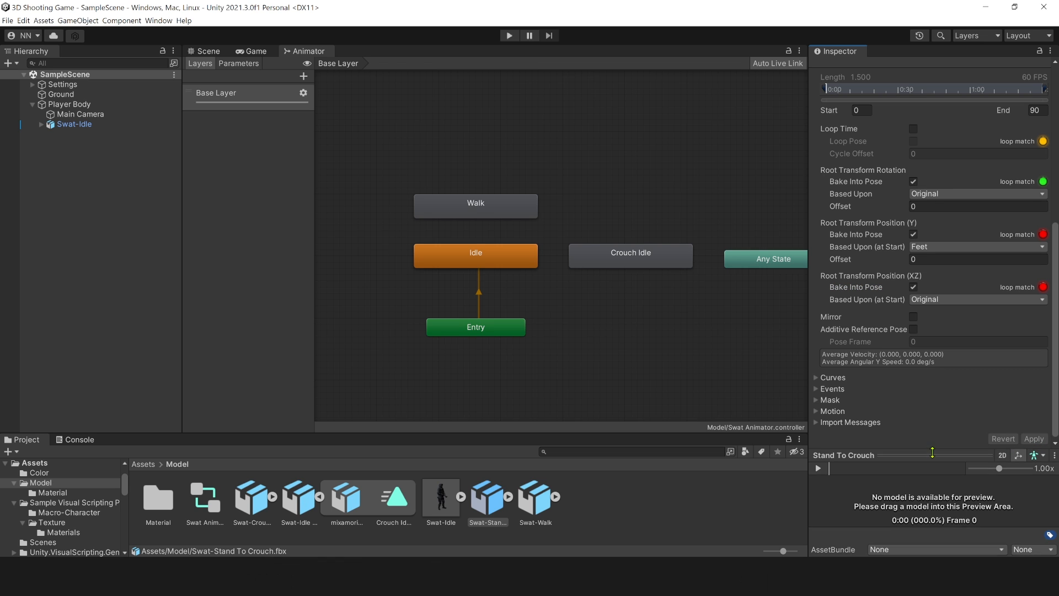
# Set the preview model to Auto and play the Stand To Crouch animation preview, pausing it near the end
pyautogui.moveTo(937, 456); pyautogui.dragTo(1009, 303)
pyautogui.click(1034, 289)
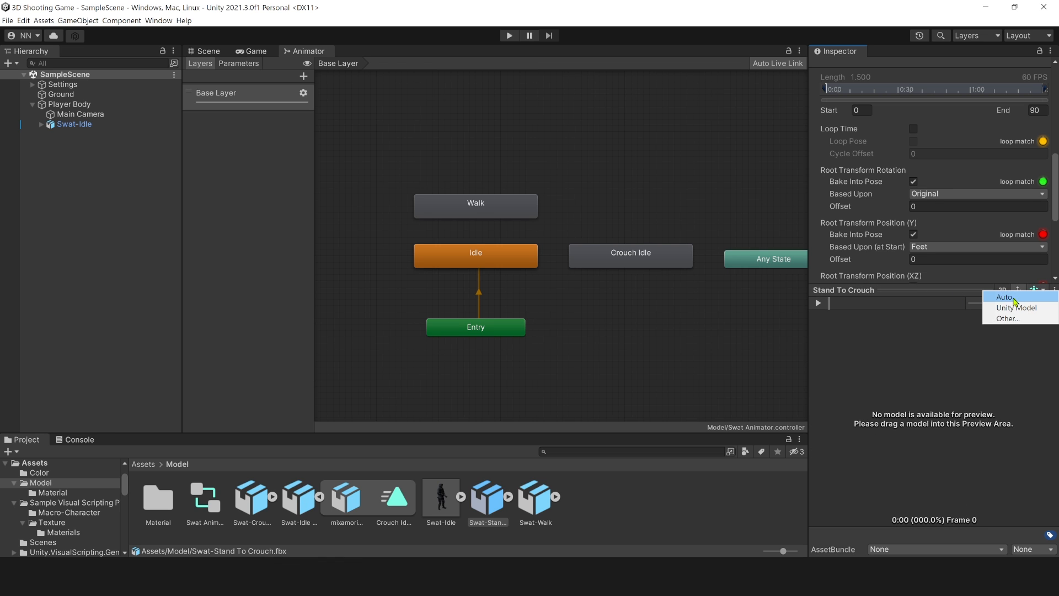
pyautogui.click(1007, 298)
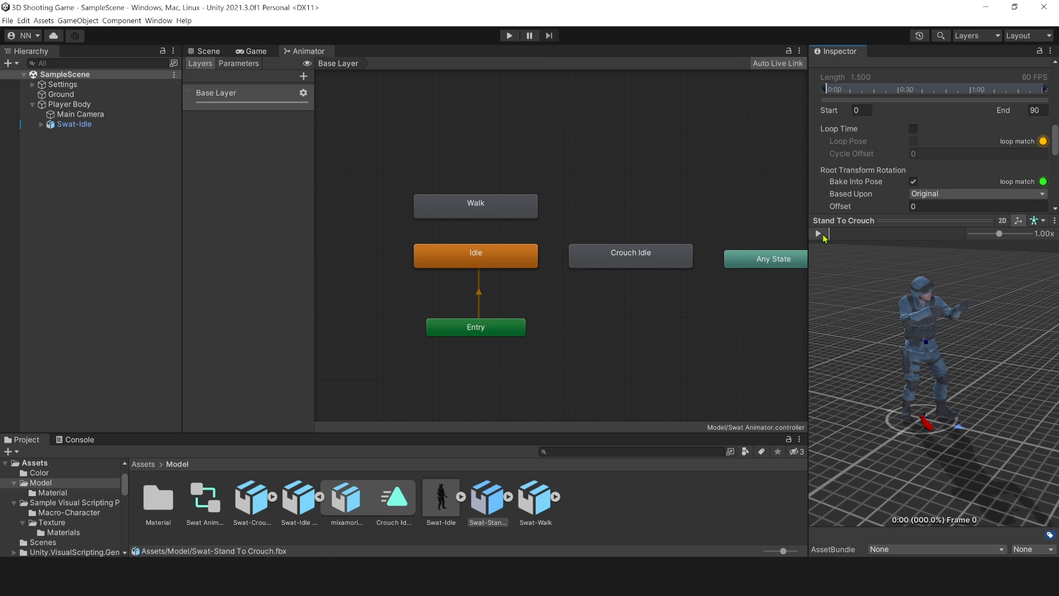
pyautogui.click(820, 234)
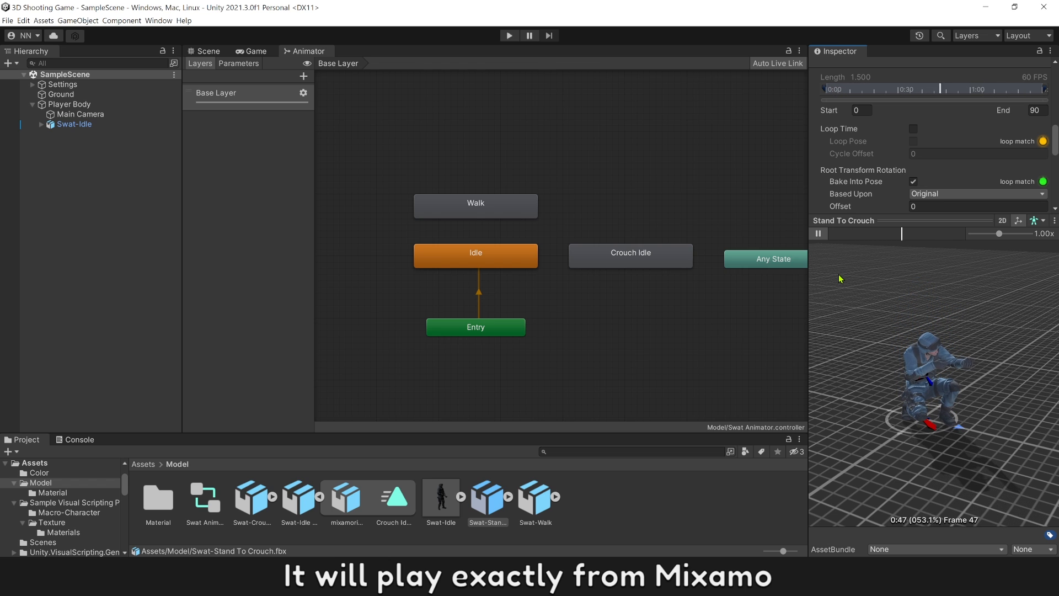
pyautogui.click(817, 233)
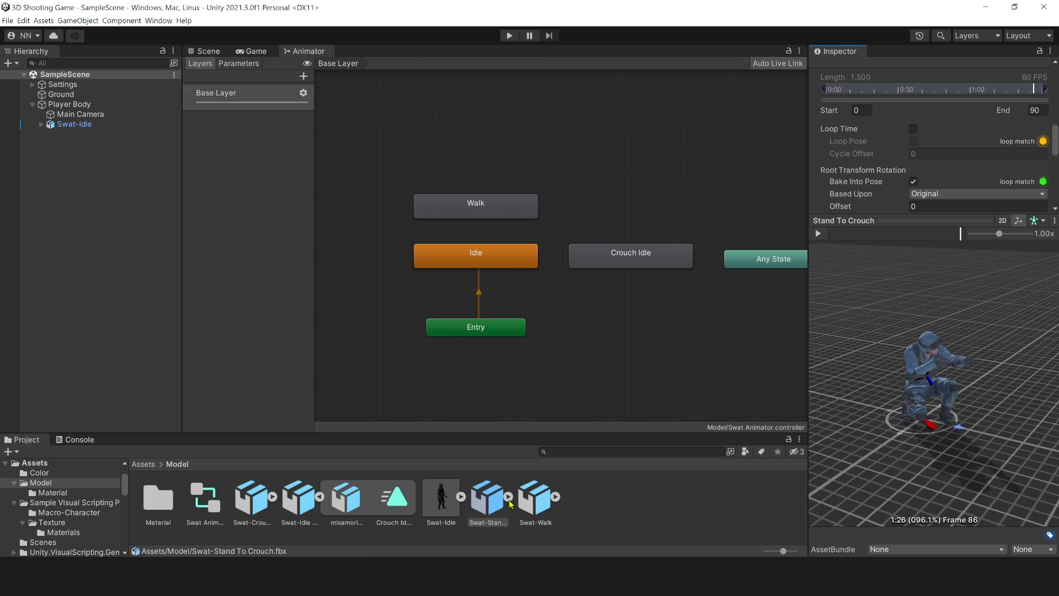
# Add the Stand To Crouch clip to the Animator's Base Layer as a state above Crouch Idle
pyautogui.click(508, 496)
pyautogui.click(591, 497)
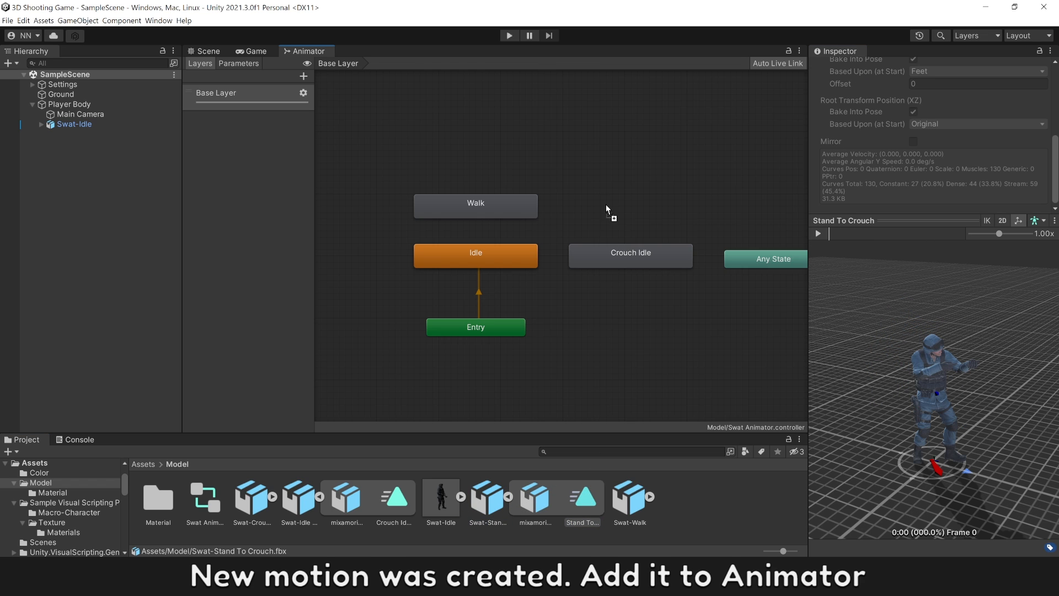
pyautogui.moveTo(606, 209); pyautogui.dragTo(605, 206)
pyautogui.click(605, 179)
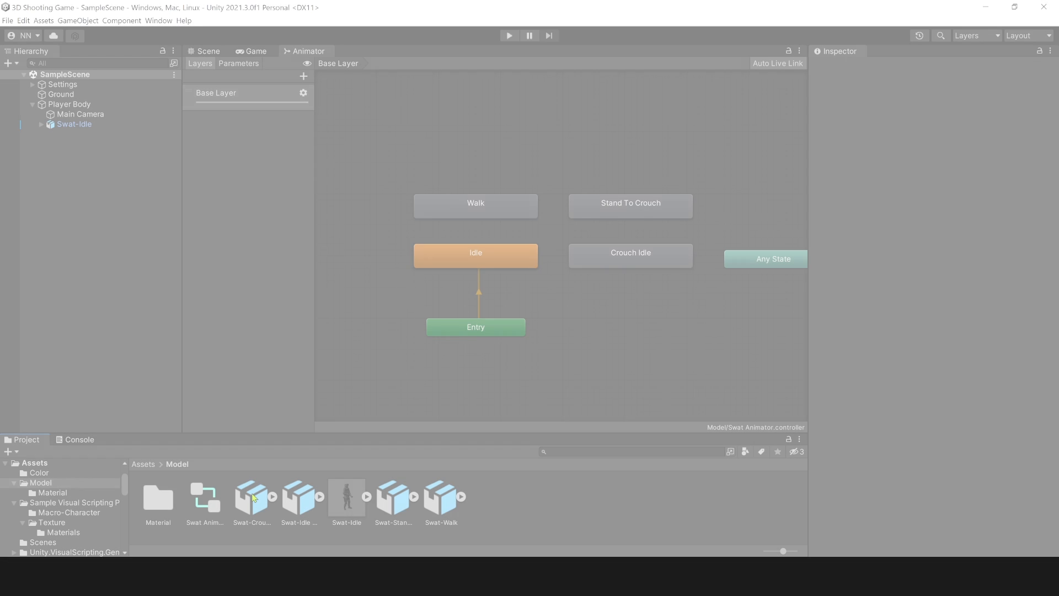
# Set the Swat-Crouch To Stand rig to Humanoid, copying the avatar from Swat-IdleAvatar, and apply the import settings
pyautogui.click(253, 498)
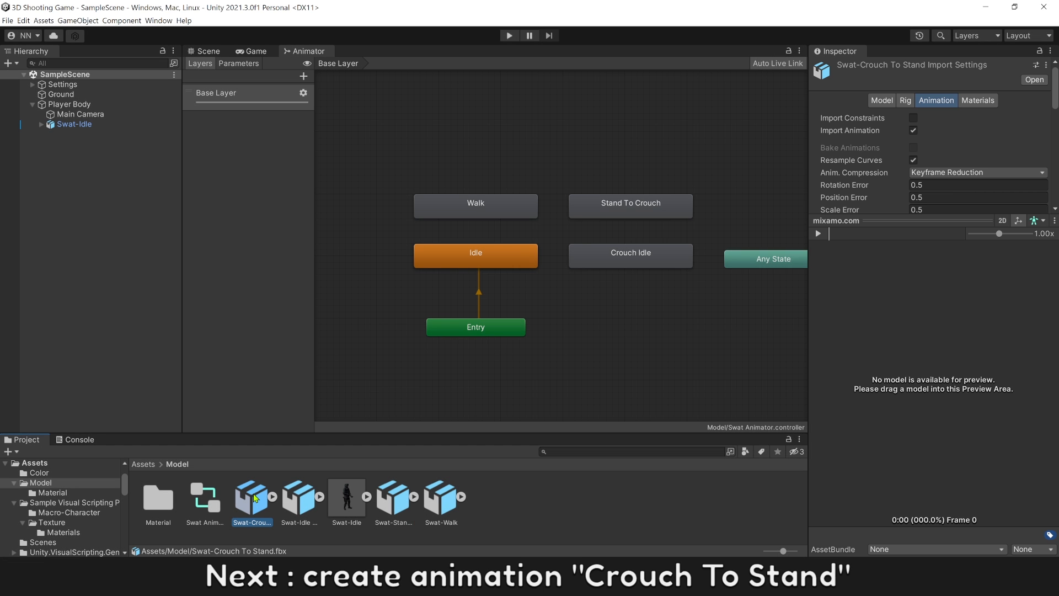
pyautogui.click(271, 498)
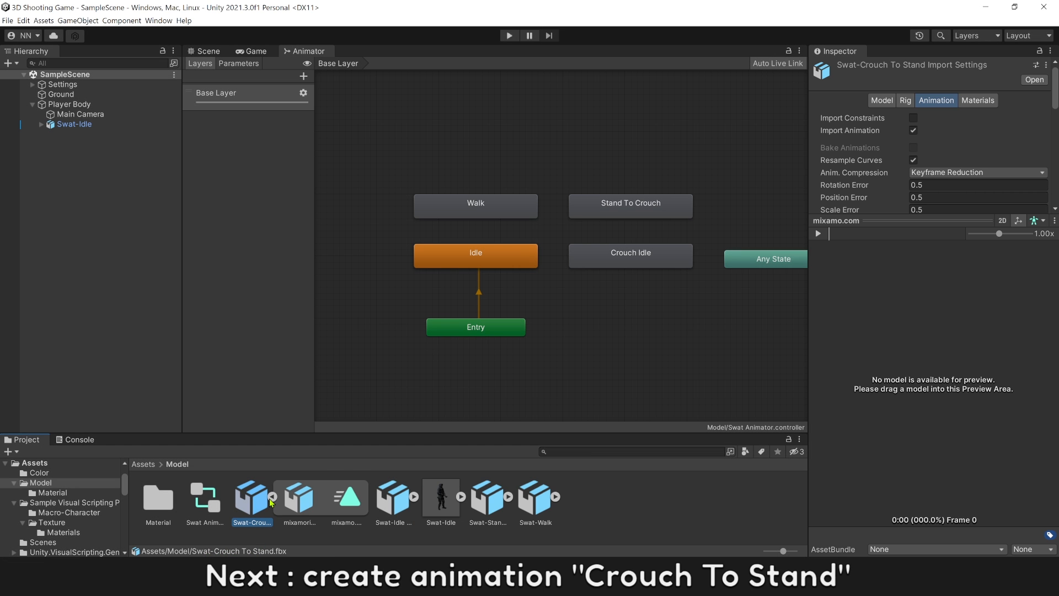
pyautogui.click(906, 101)
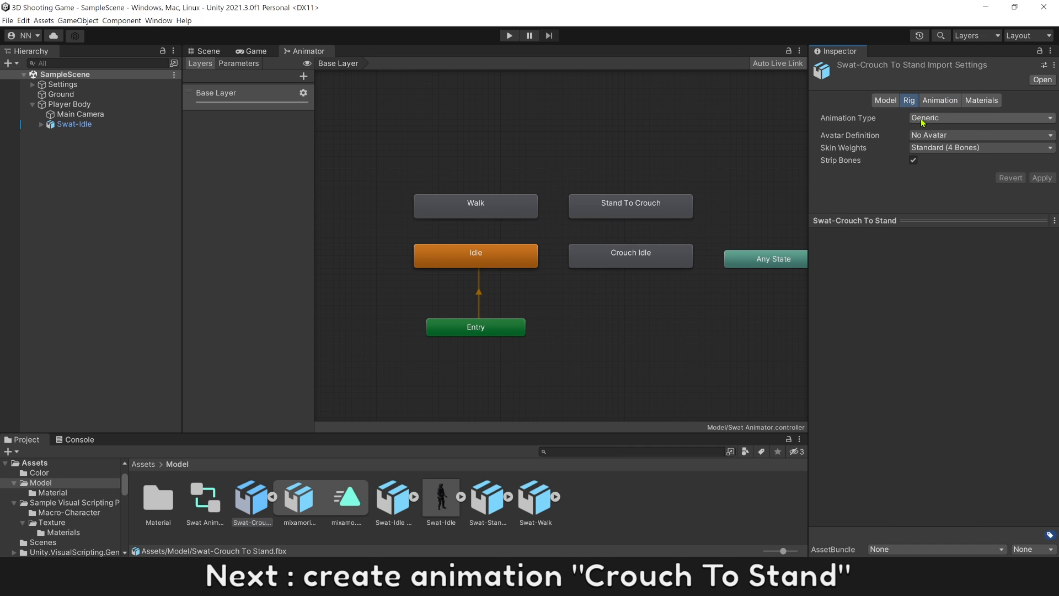
pyautogui.click(923, 118)
pyautogui.click(937, 163)
pyautogui.click(941, 136)
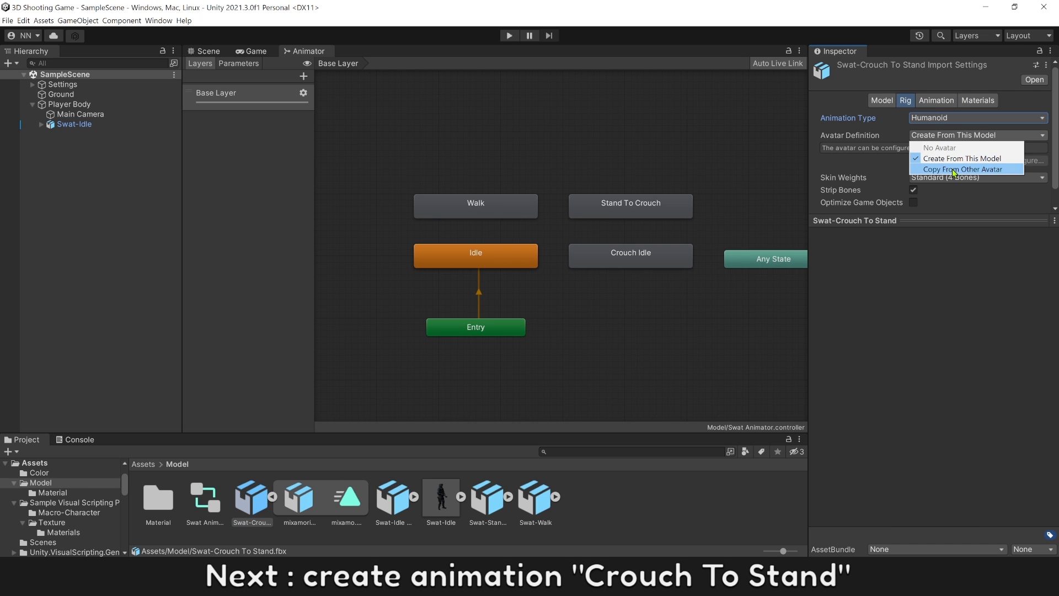
pyautogui.click(953, 169)
pyautogui.click(1042, 182)
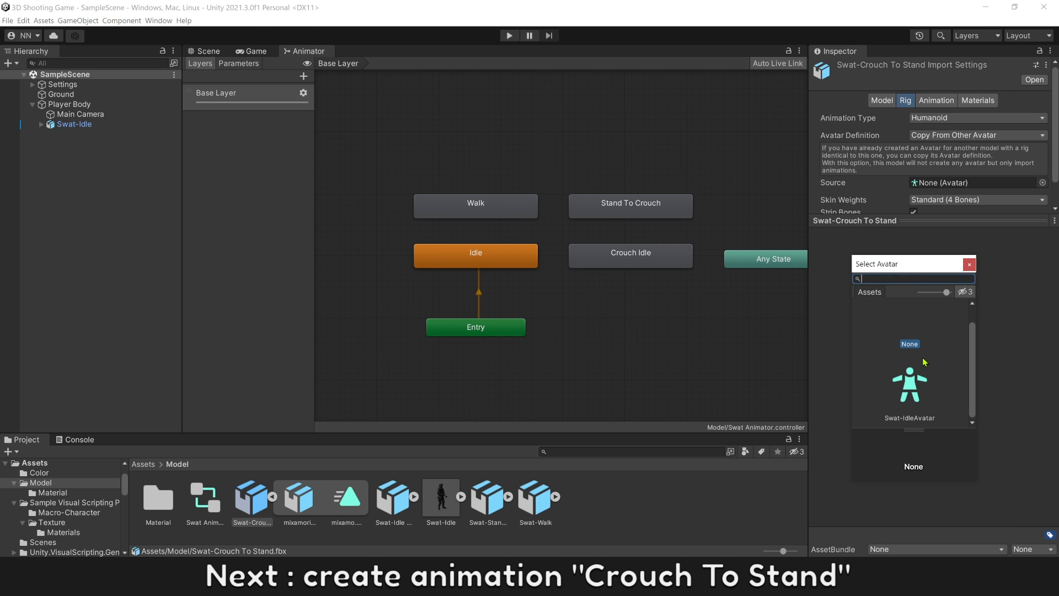
pyautogui.doubleClick(911, 383)
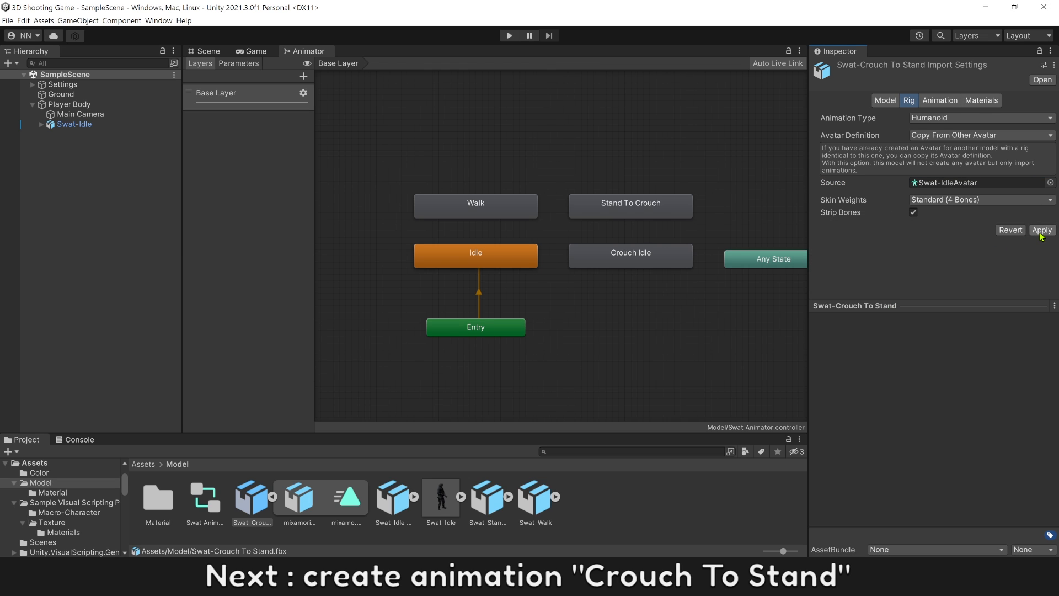
# Rename the mixamo.com clip of Swat-Crouch To Stand to Crouch To Stand
pyautogui.click(940, 100)
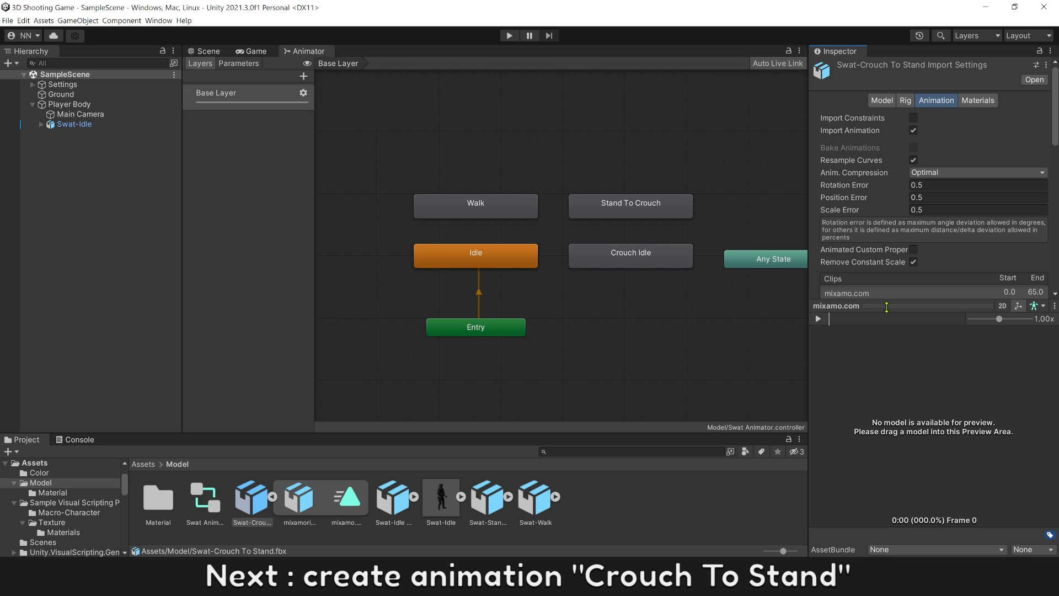
pyautogui.moveTo(887, 307); pyautogui.dragTo(886, 421)
pyautogui.scroll(-4, 894, 386)
pyautogui.click(887, 158)
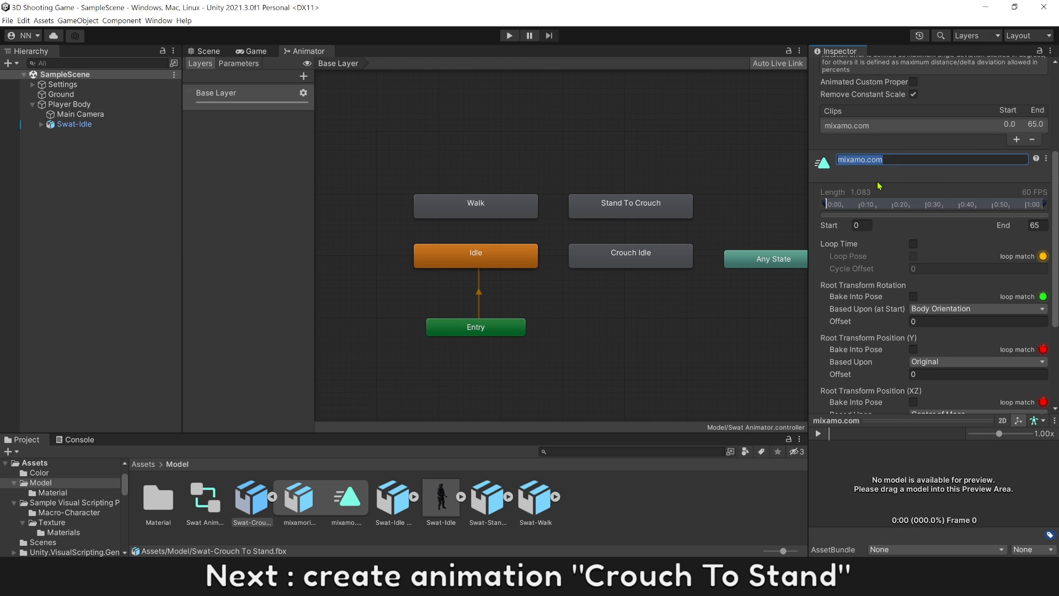
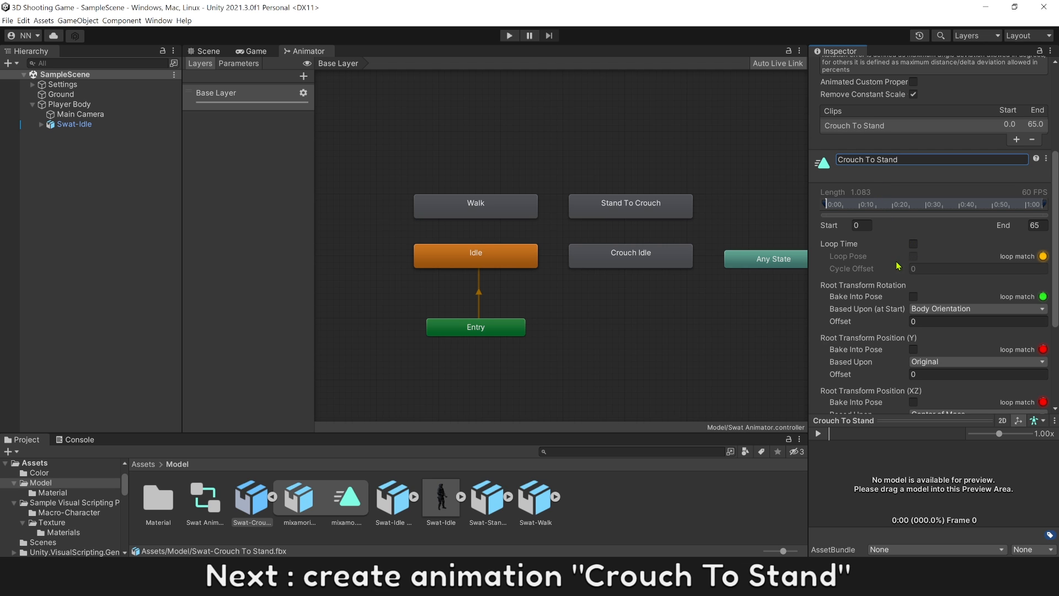
# Bake Crouch To Stand's root rotation, Y and XZ positions into pose, based upon Original, Feet and Original respectively, and apply the settings
pyautogui.scroll(-5, 898, 266)
pyautogui.click(929, 158)
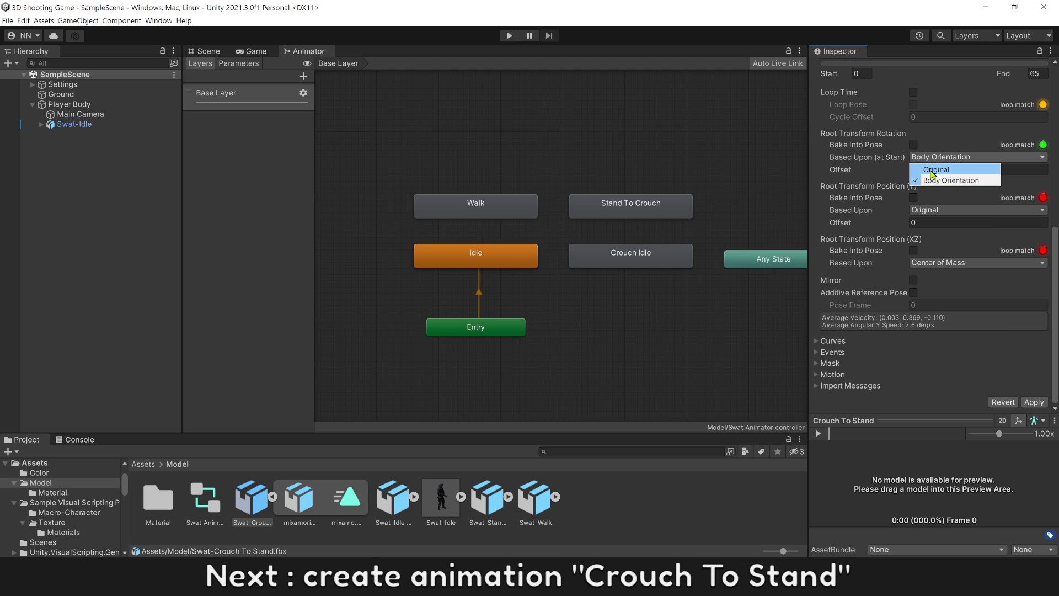
pyautogui.click(932, 170)
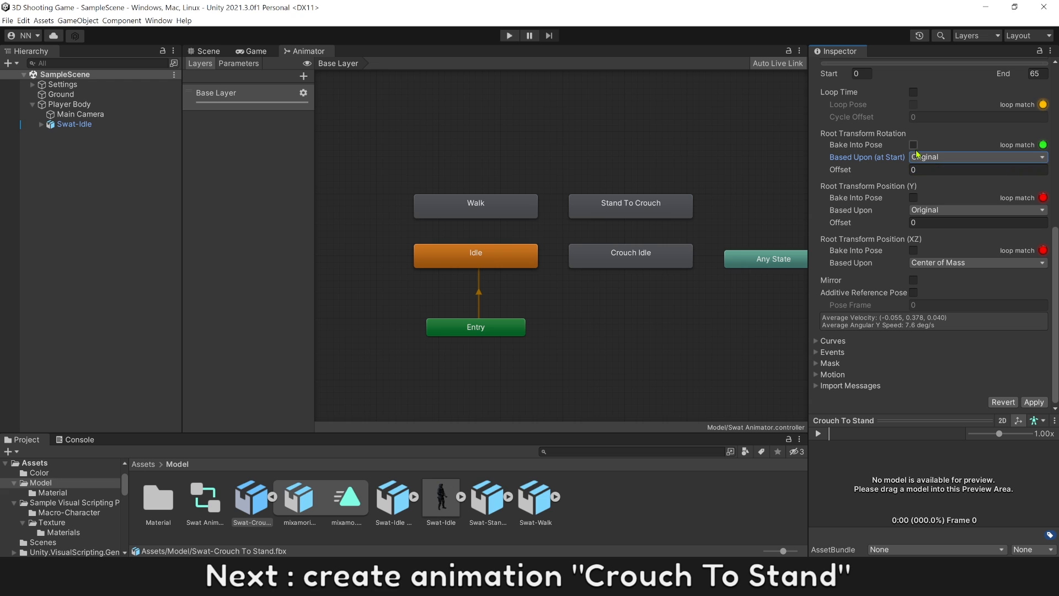
pyautogui.click(926, 214)
pyautogui.click(931, 246)
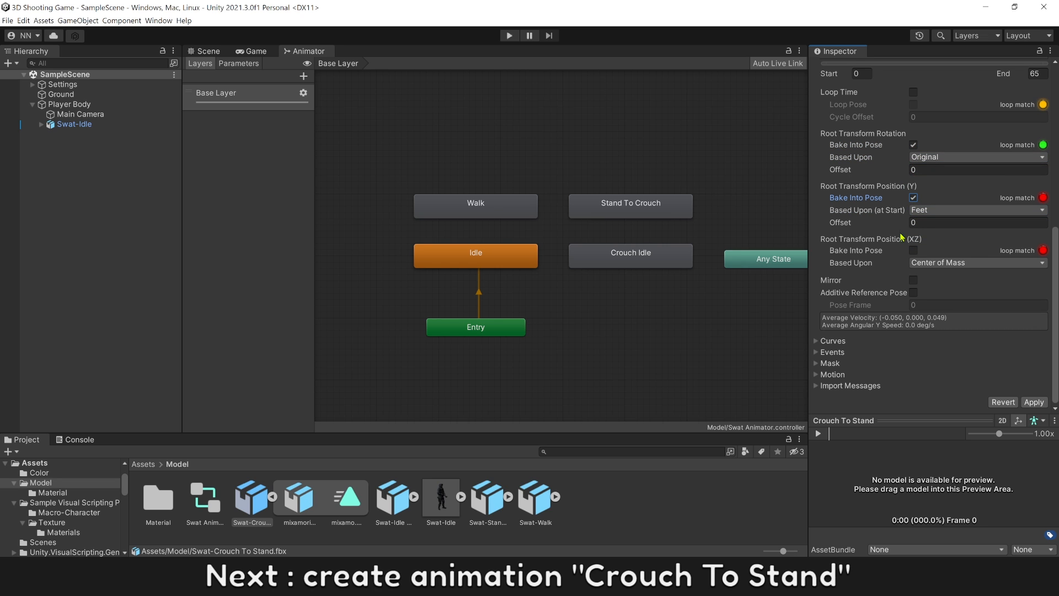
pyautogui.click(932, 262)
pyautogui.click(933, 275)
pyautogui.click(913, 250)
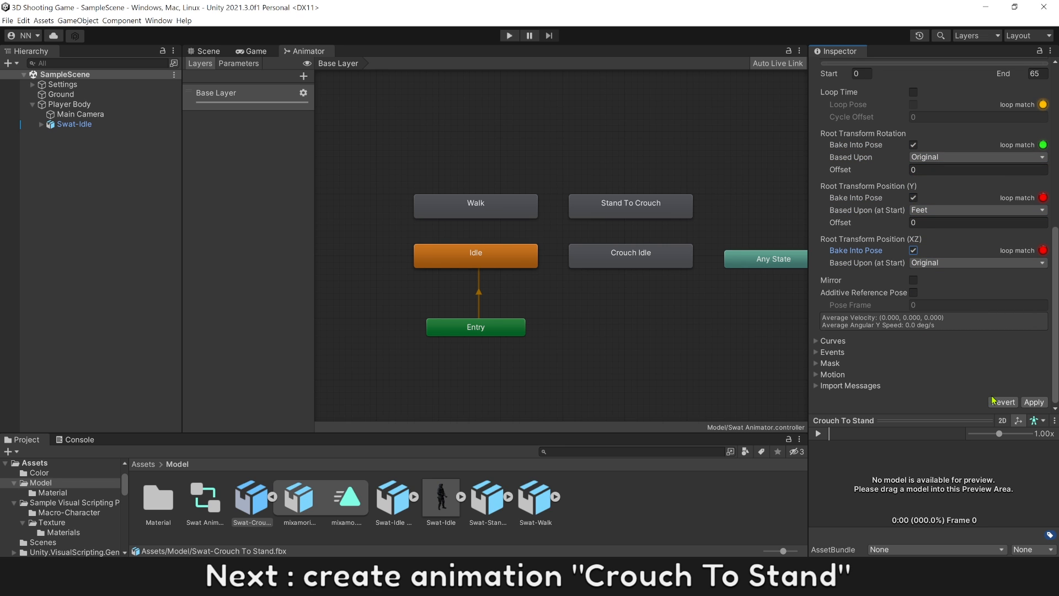
# Set the preview model to Auto, enlarge the preview and play the Crouch To Stand animation
pyautogui.click(1037, 421)
pyautogui.click(1032, 438)
pyautogui.moveTo(928, 420); pyautogui.dragTo(915, 245)
pyautogui.click(822, 260)
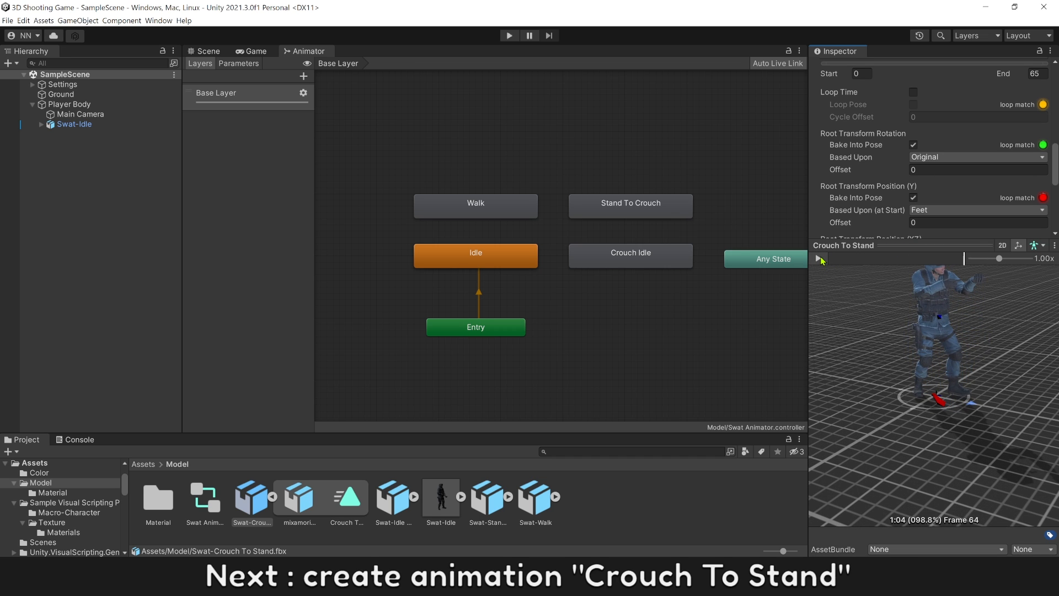
# Add the Crouch To Stand clip to the Animator's Base Layer as a state above Stand To Crouch
pyautogui.click(349, 504)
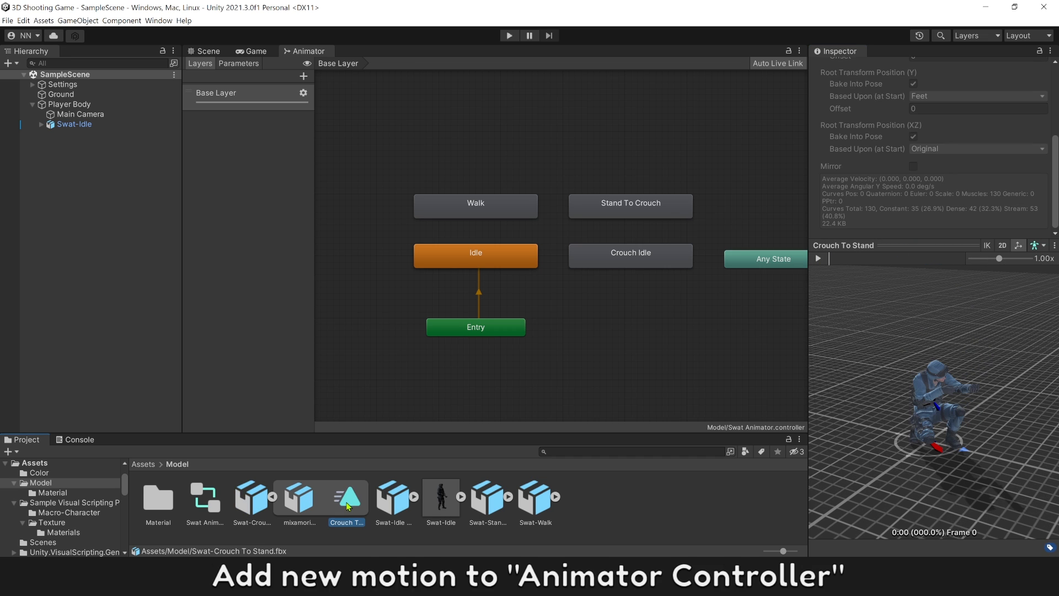
pyautogui.moveTo(577, 183); pyautogui.dragTo(594, 168)
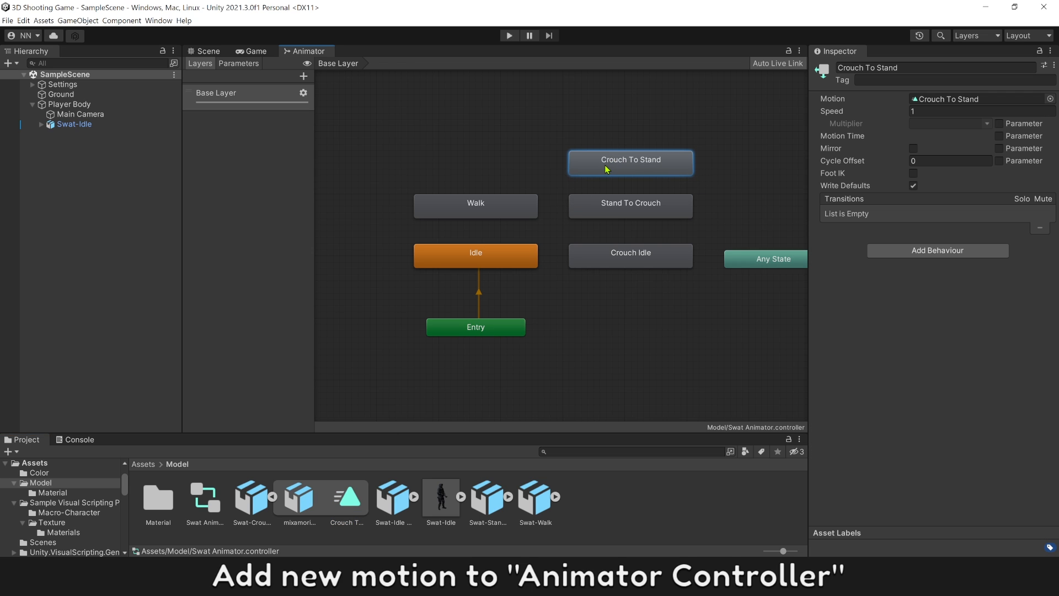
pyautogui.click(519, 148)
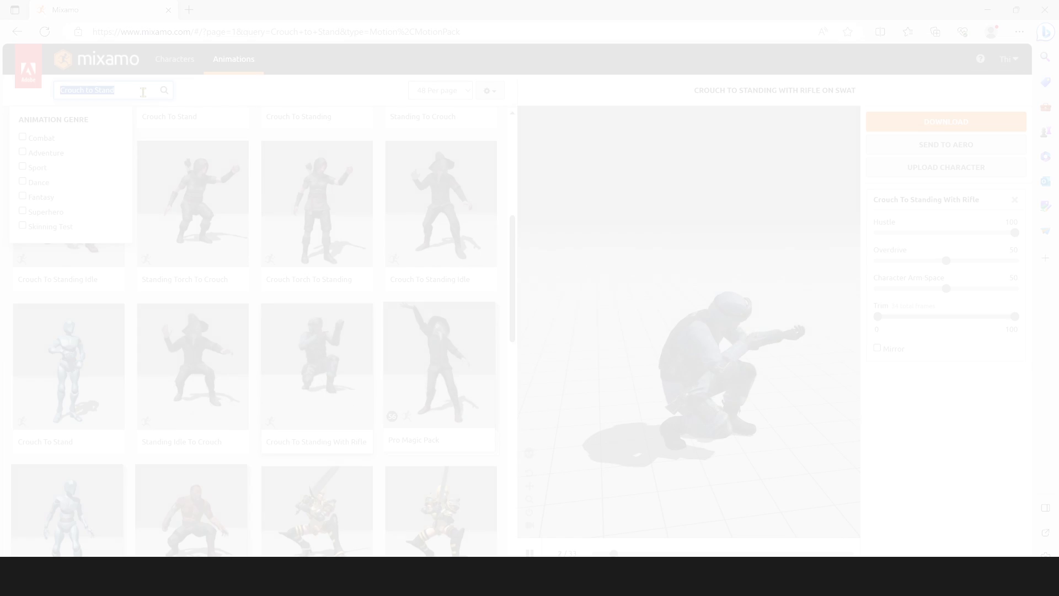
# Switch to Mixamo, search animations for Crouch Walk, and apply Walk Crouching Forward to the Swat character with In Place enabled
pyautogui.write('ch Walk')
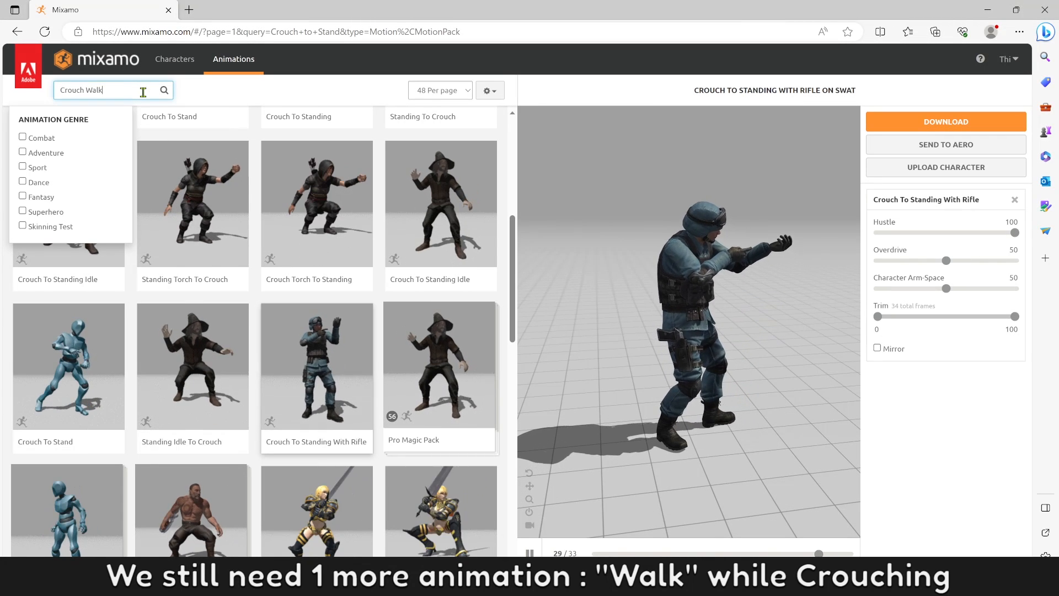
pyautogui.press('Return')
pyautogui.click(243, 123)
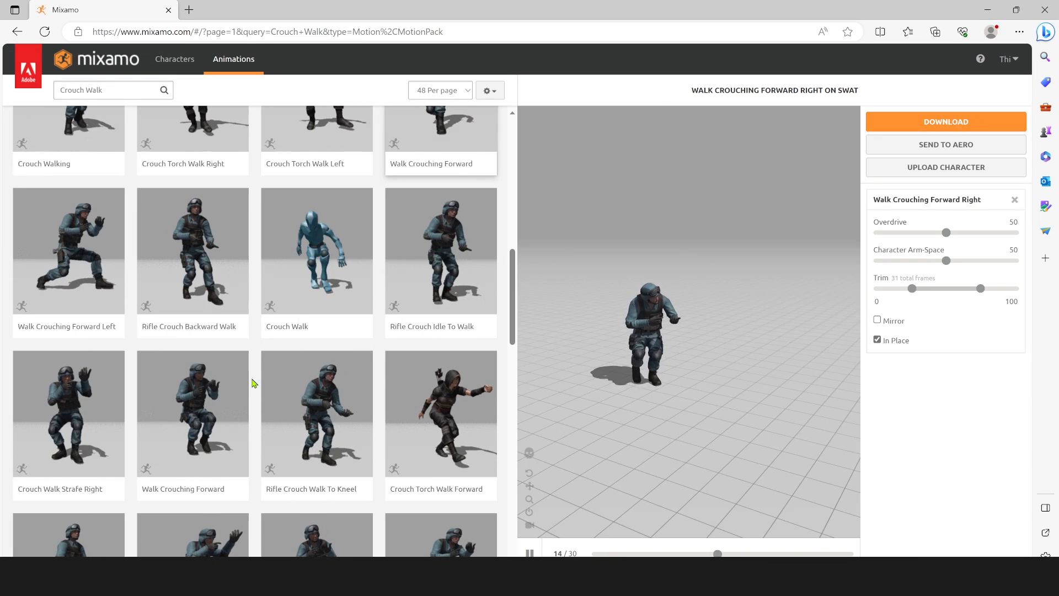
pyautogui.click(188, 422)
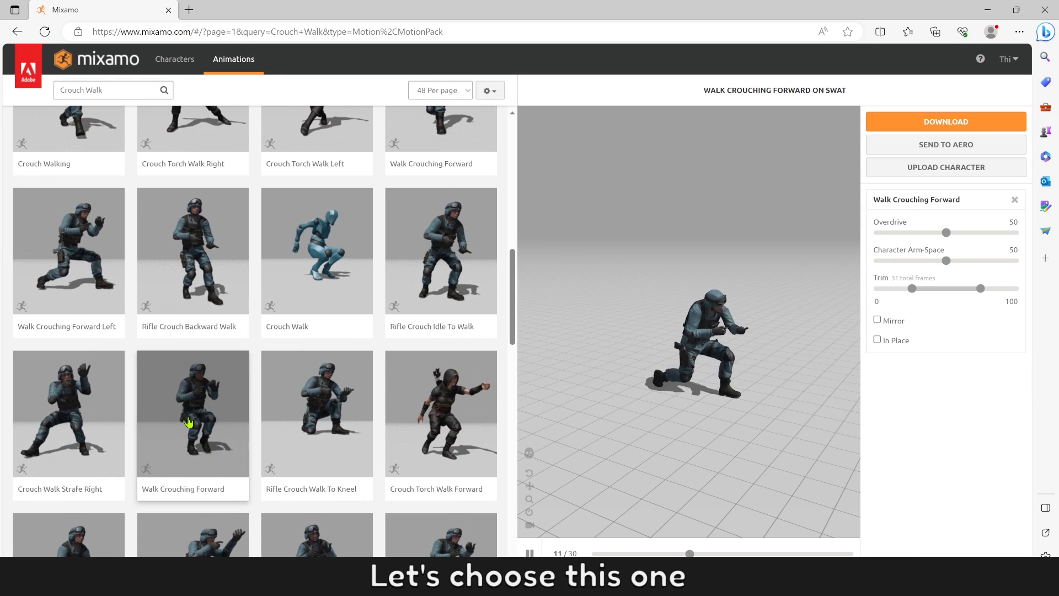
pyautogui.click(877, 339)
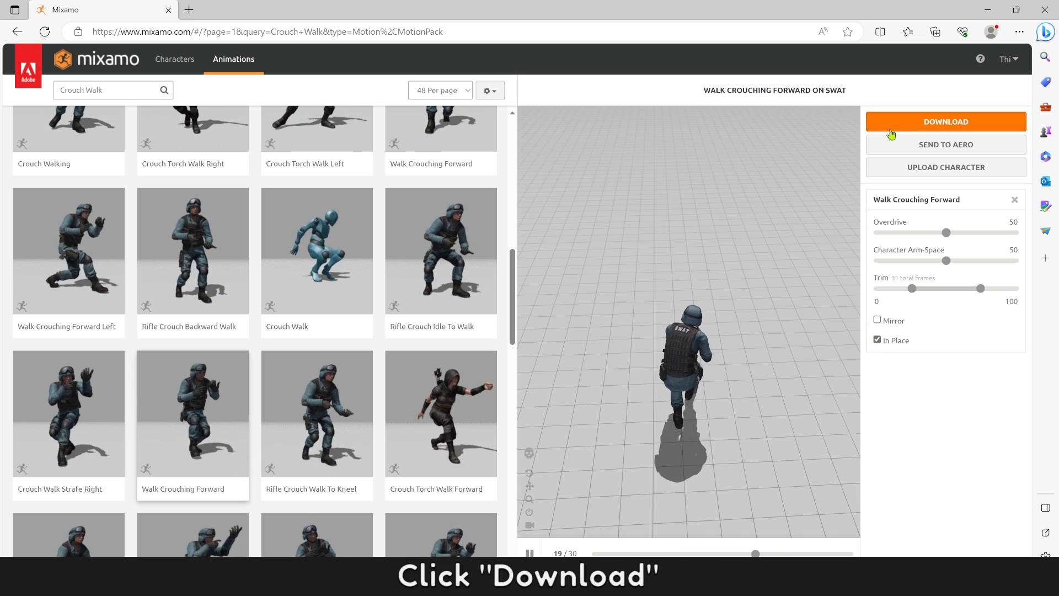
# Download the Walk Crouching Forward animation as FBX for Unity, Without Skin, at 60 frames per second with no keyframe reduction
pyautogui.click(946, 122)
pyautogui.click(479, 174)
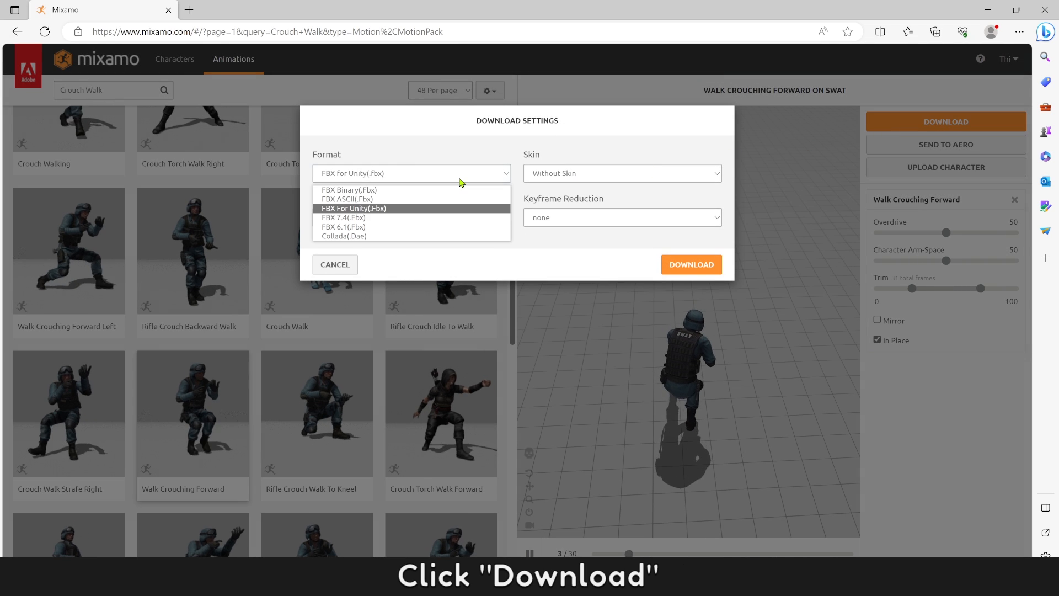
pyautogui.click(392, 208)
pyautogui.click(561, 181)
pyautogui.click(568, 265)
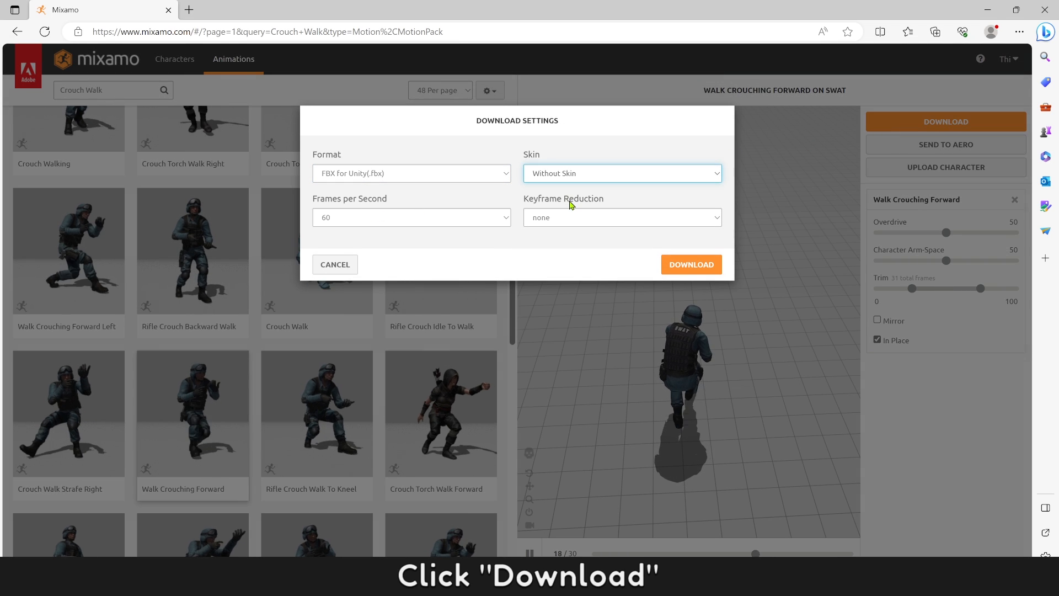
pyautogui.click(694, 267)
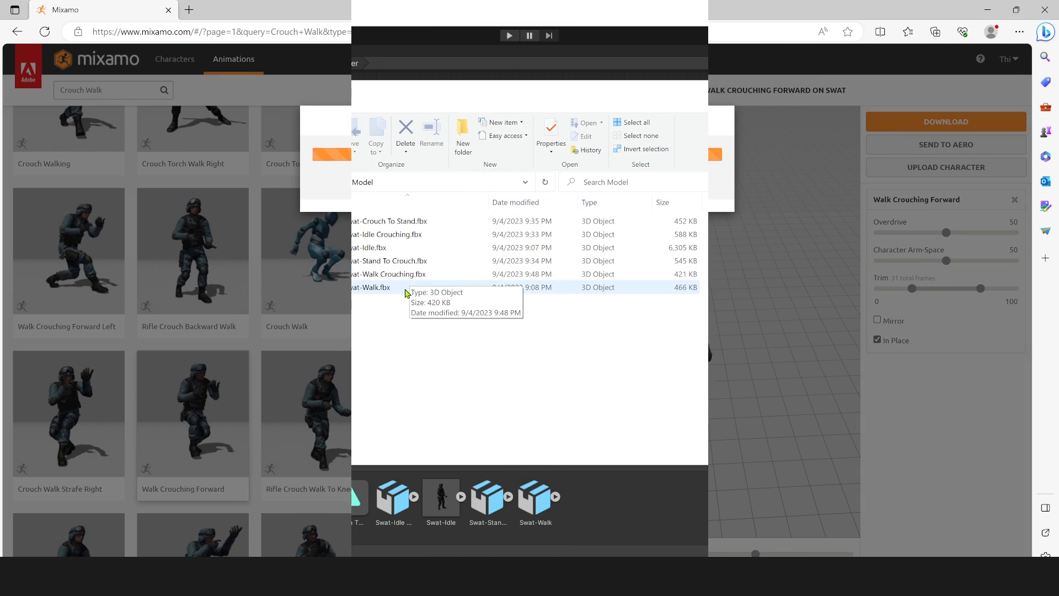
# Import Swat-Walk Crouching.fbx from the Downloads Model folder into Unity's Assets/Model folder and minimize the file window
pyautogui.moveTo(367, 277); pyautogui.dragTo(662, 501)
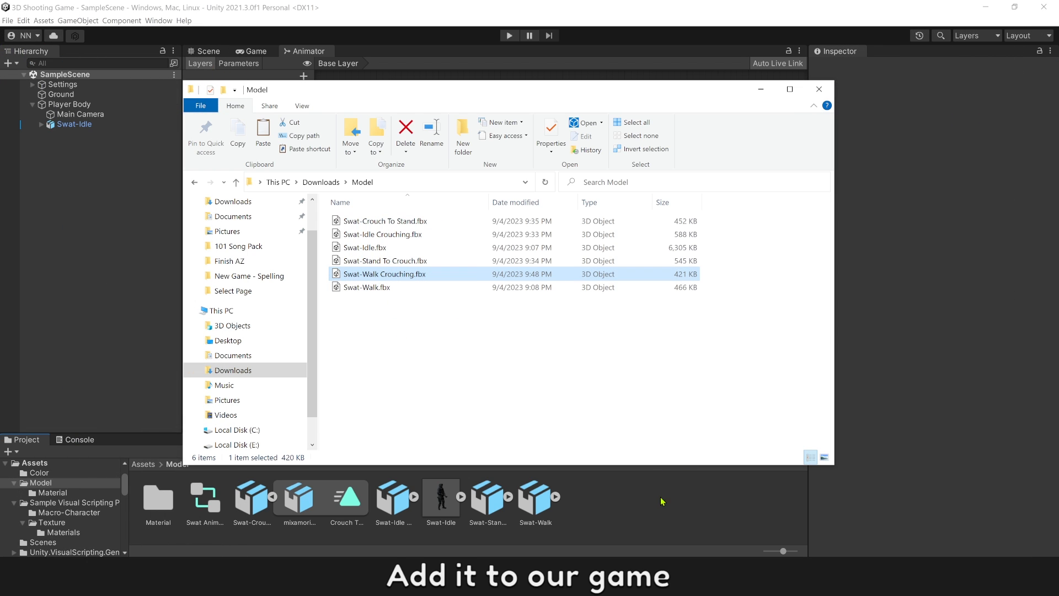
pyautogui.click(760, 89)
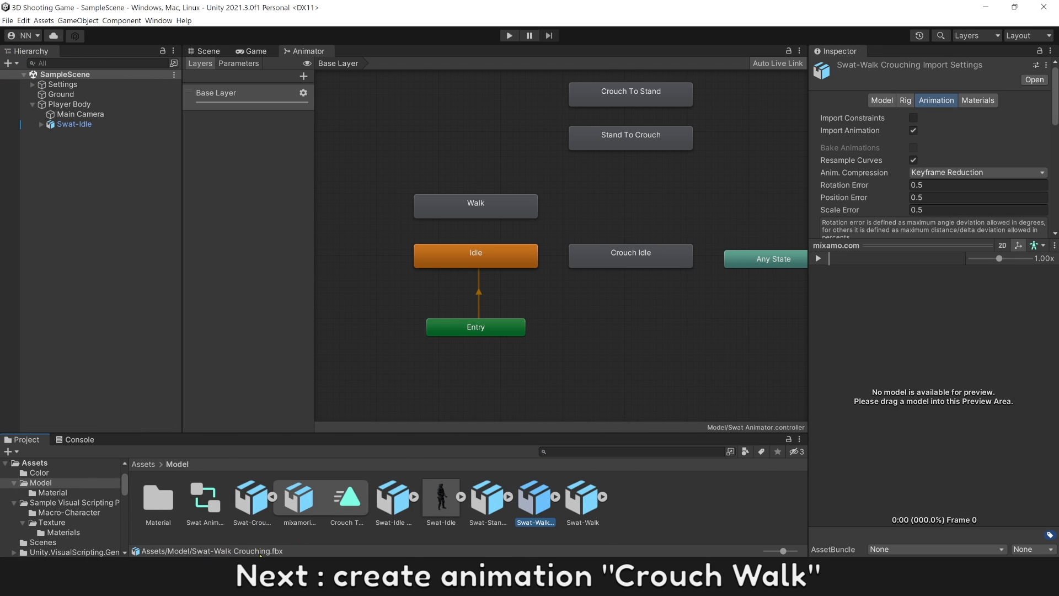
# Set the Swat-Walk Crouching rig to Humanoid, copying the avatar from Swat-IdleAvatar, and apply the import settings
pyautogui.click(906, 100)
pyautogui.click(932, 117)
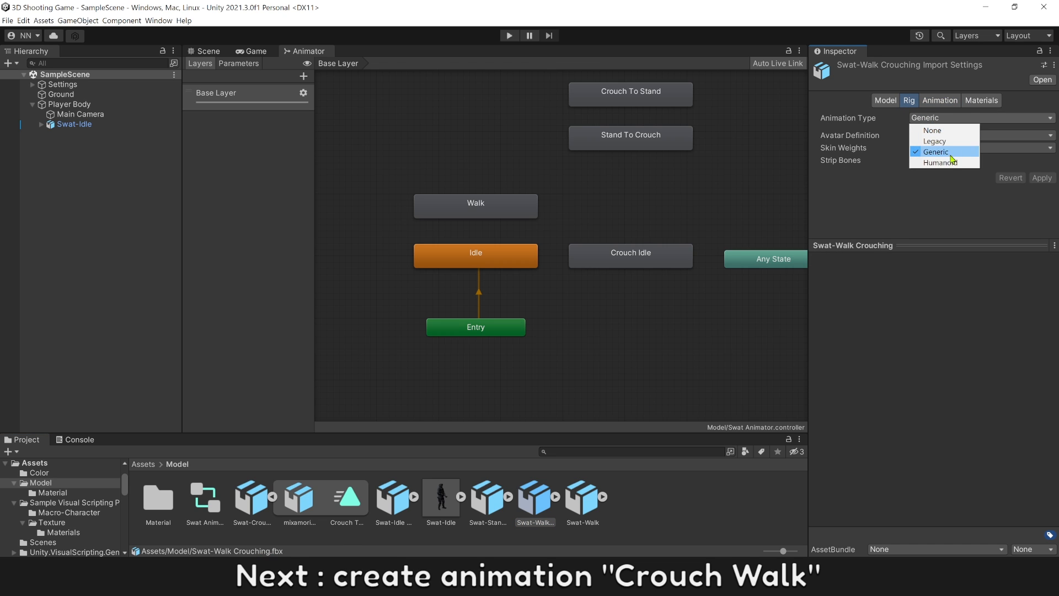
pyautogui.click(942, 162)
pyautogui.click(945, 138)
pyautogui.click(962, 169)
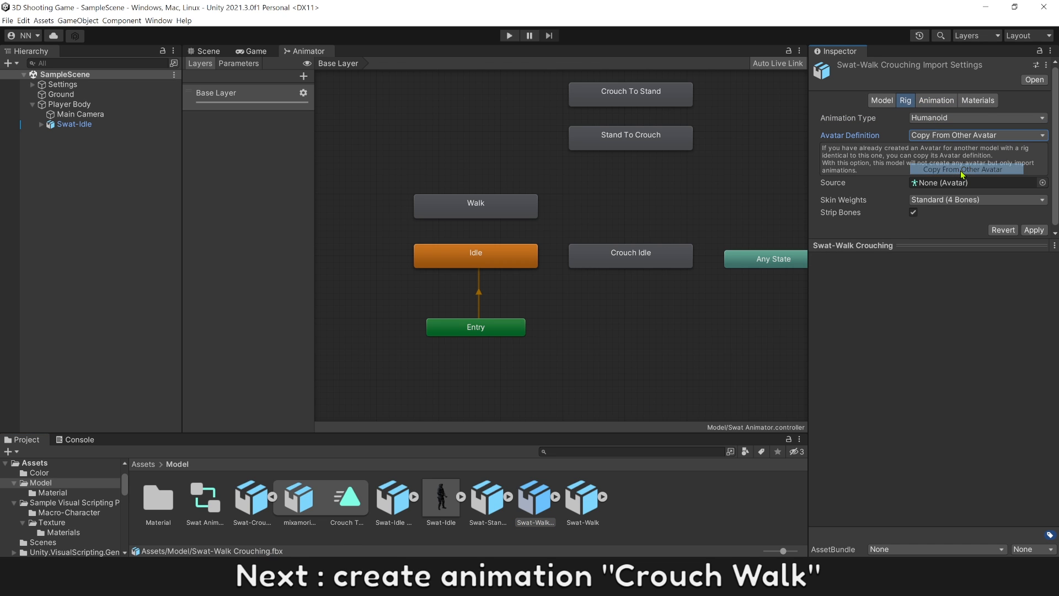
pyautogui.click(1042, 183)
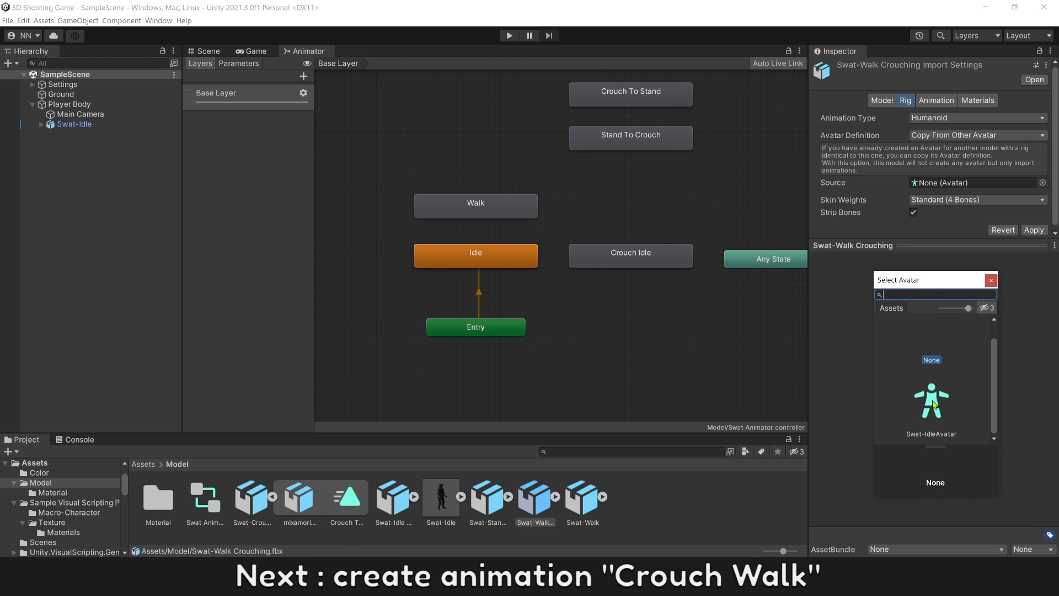
pyautogui.doubleClick(932, 402)
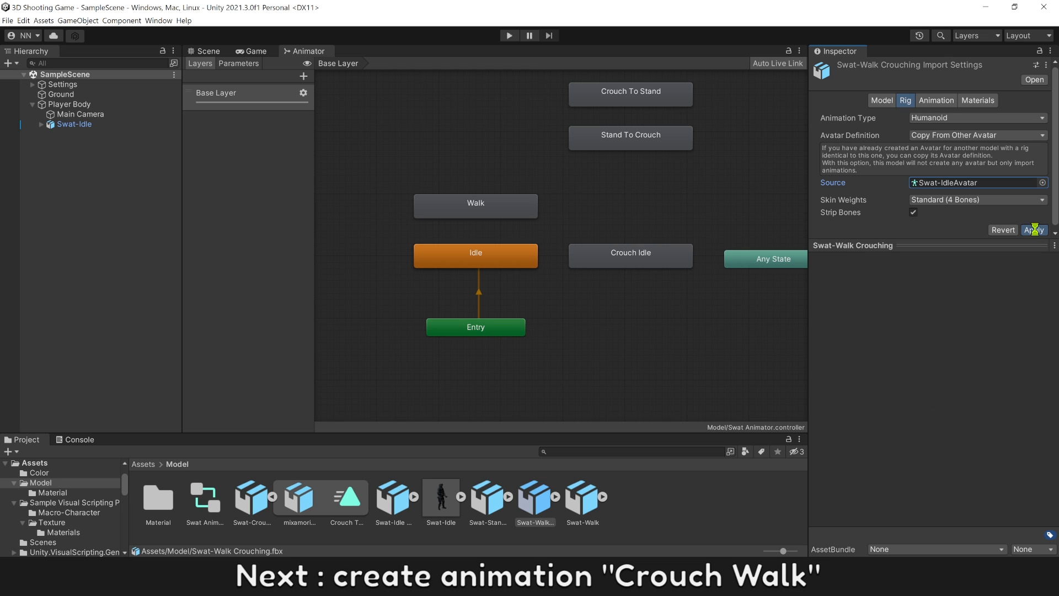
# Rename the mixamo.com clip of Swat-Walk Crouching to Crouch Walk
pyautogui.click(953, 104)
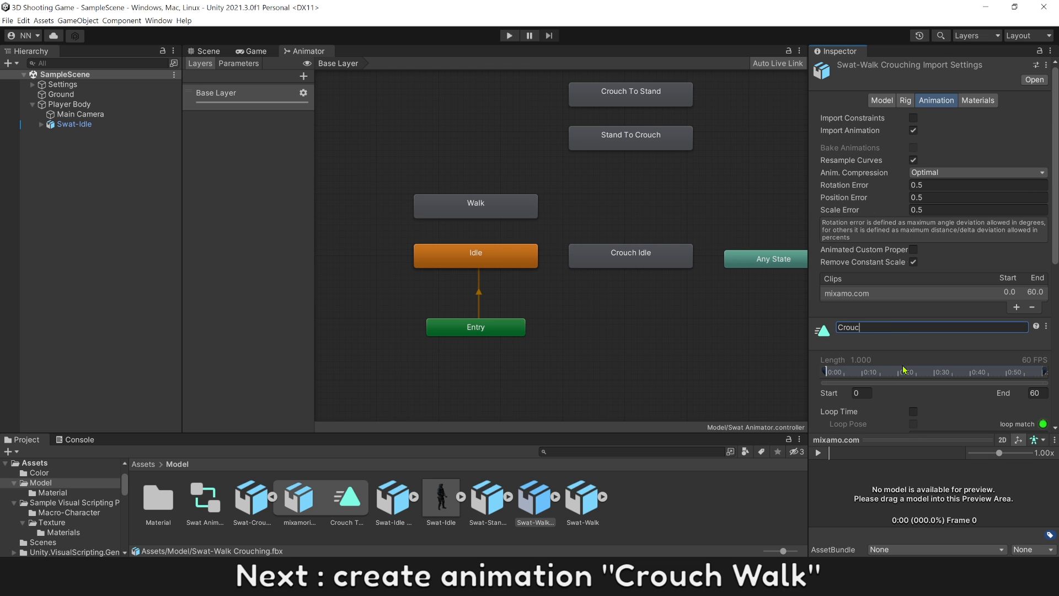
# Enable Loop Time for the Crouch Walk clip and bake Root Transform Rotation into the pose, based upon Original
pyautogui.scroll(-5, 903, 370)
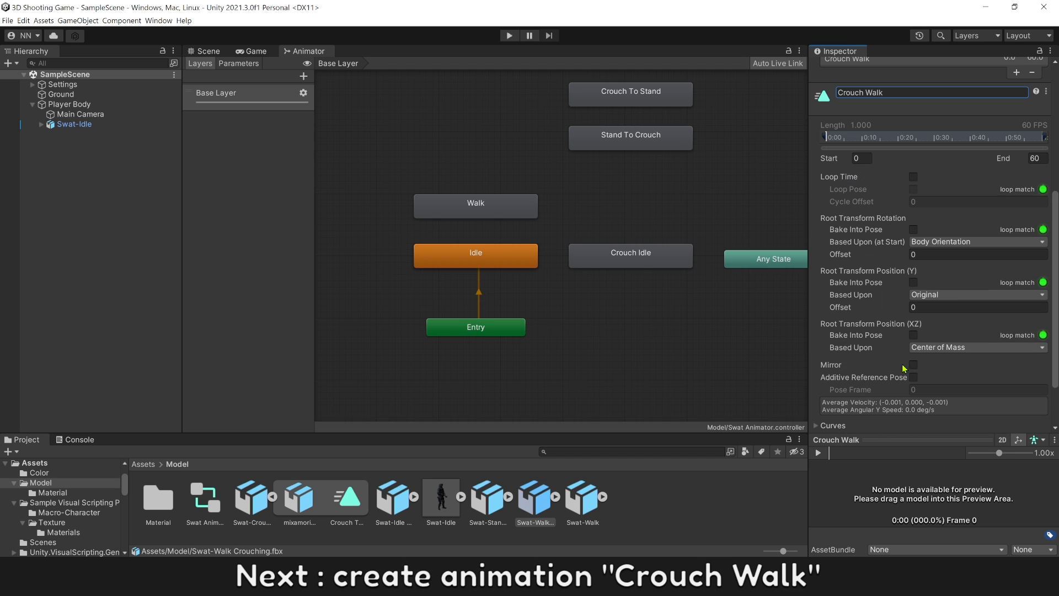
pyautogui.click(913, 177)
pyautogui.click(932, 241)
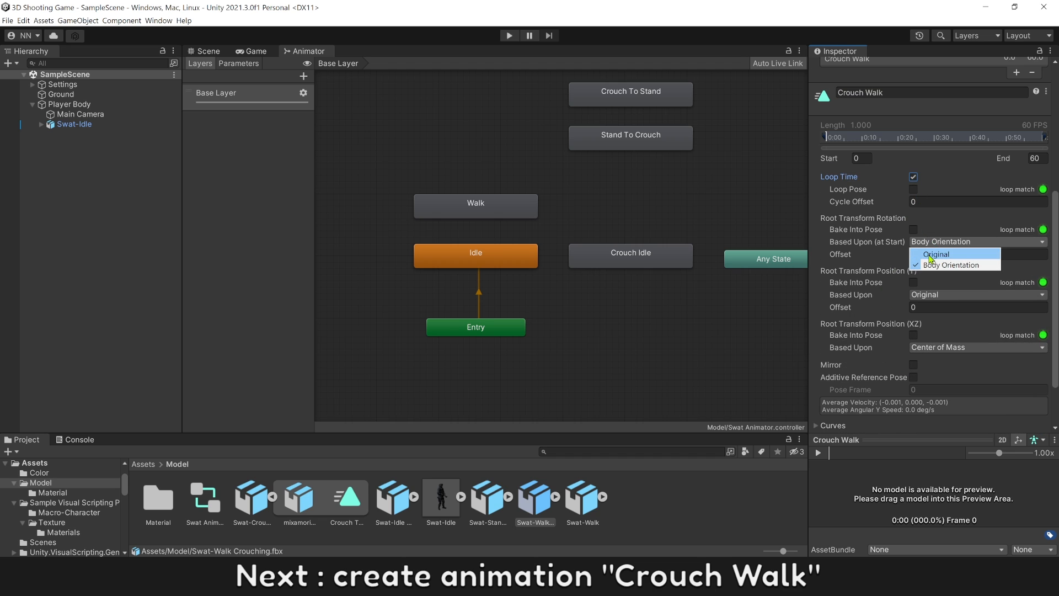
pyautogui.click(932, 252)
pyautogui.click(914, 229)
# Bake Root Transform Position (Y) based upon Feet and Position (XZ) based upon Original into the pose, and apply the import settings
pyautogui.click(928, 295)
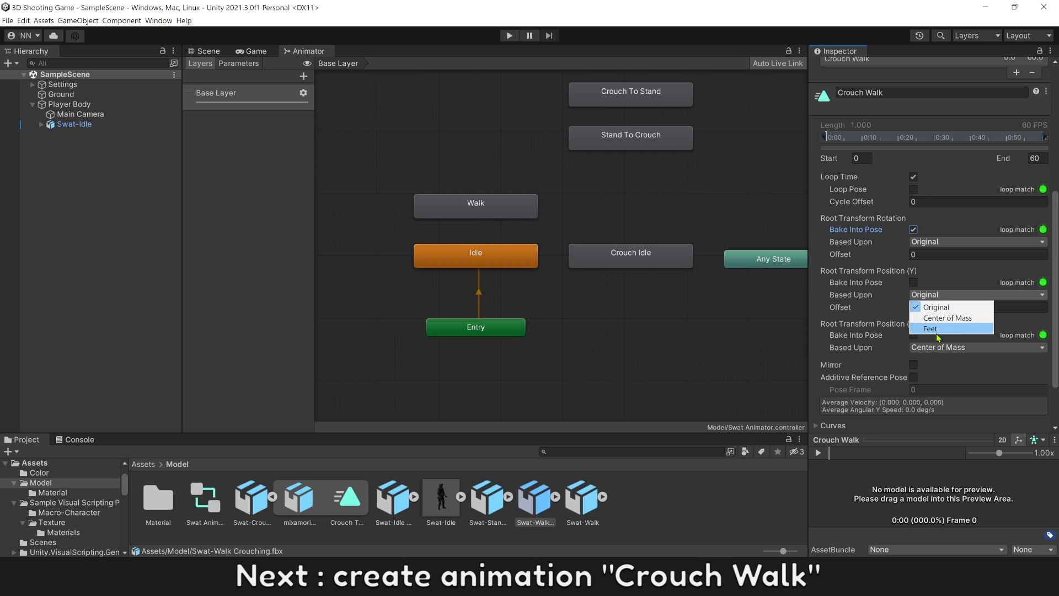
pyautogui.click(939, 334)
pyautogui.click(913, 282)
pyautogui.click(931, 347)
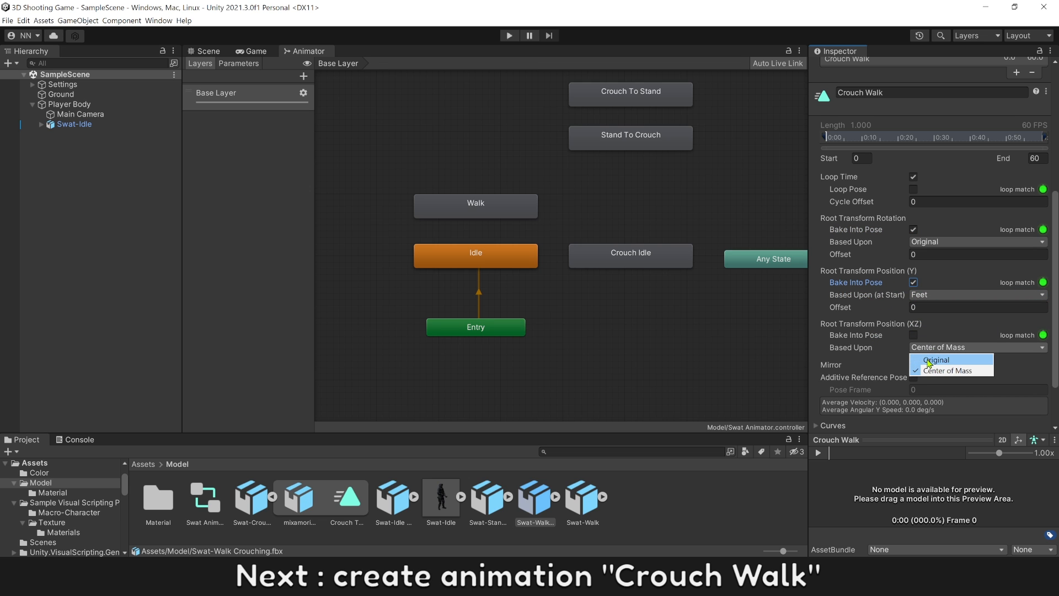
pyautogui.click(917, 356)
pyautogui.scroll(-3, 883, 331)
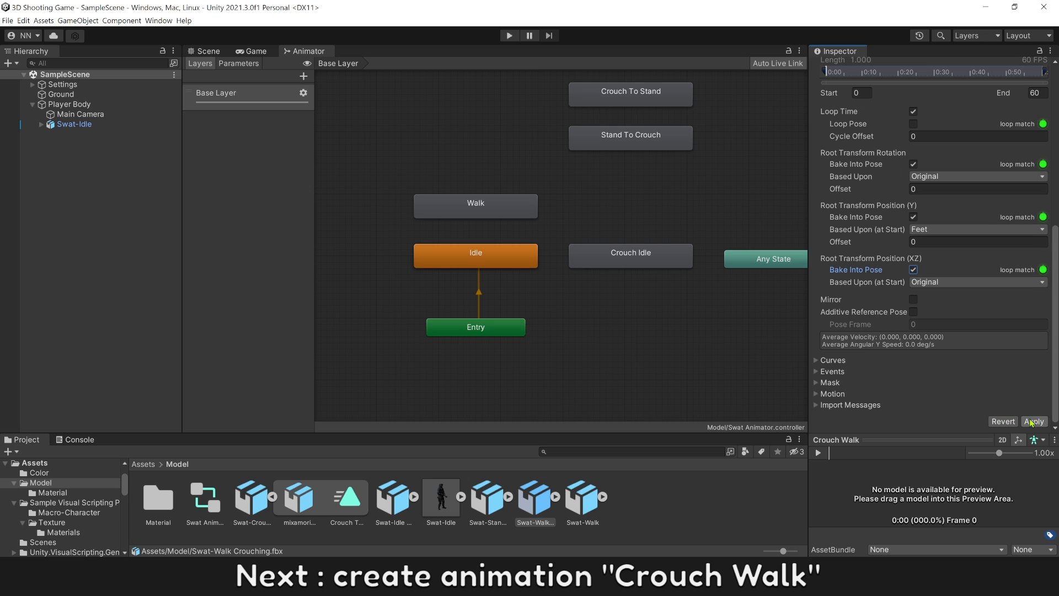
pyautogui.click(1037, 439)
# Enlarge the animation preview and play the Crouch Walk clip on the Swat model
pyautogui.click(1015, 452)
pyautogui.moveTo(872, 459); pyautogui.dragTo(872, 249)
pyautogui.click(819, 242)
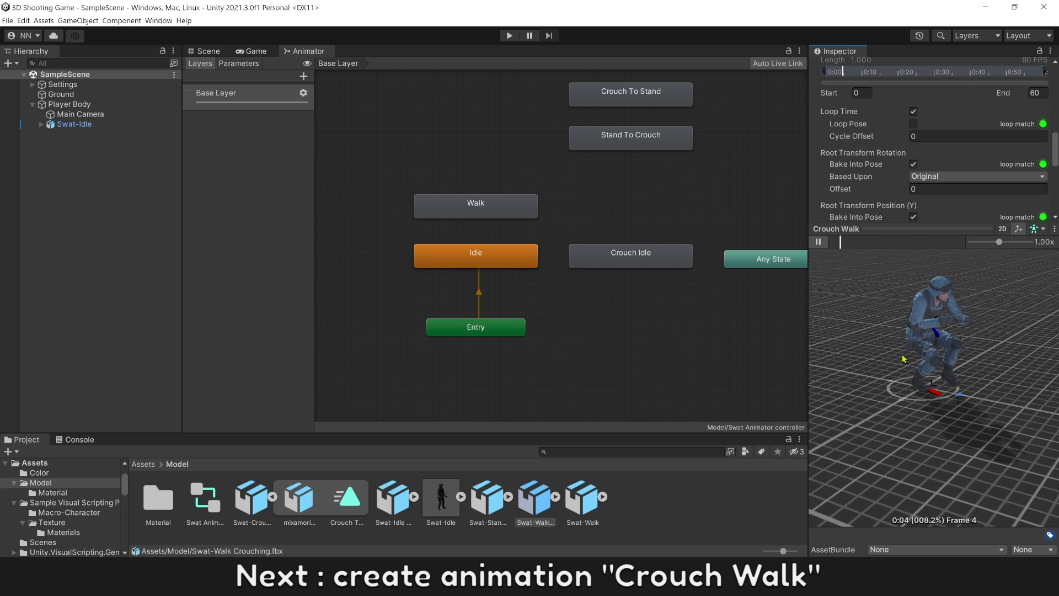
# Add the Crouch Walk clip from Swat-Walk Crouching to the Swat Animator controller as a state above Crouch Idle
pyautogui.click(555, 496)
pyautogui.click(633, 501)
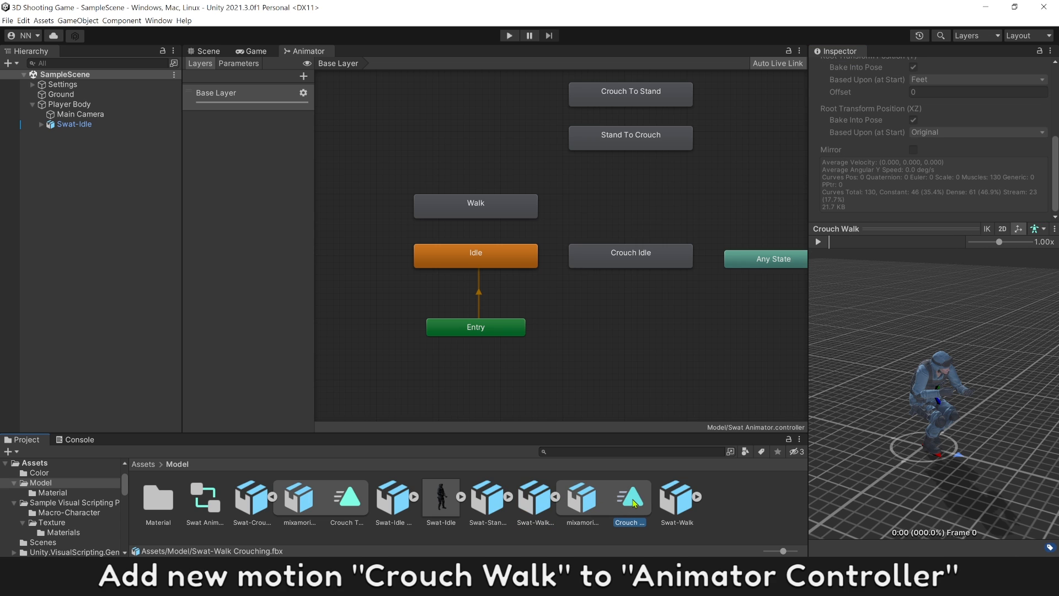
pyautogui.moveTo(634, 398); pyautogui.dragTo(605, 208)
pyautogui.click(639, 172)
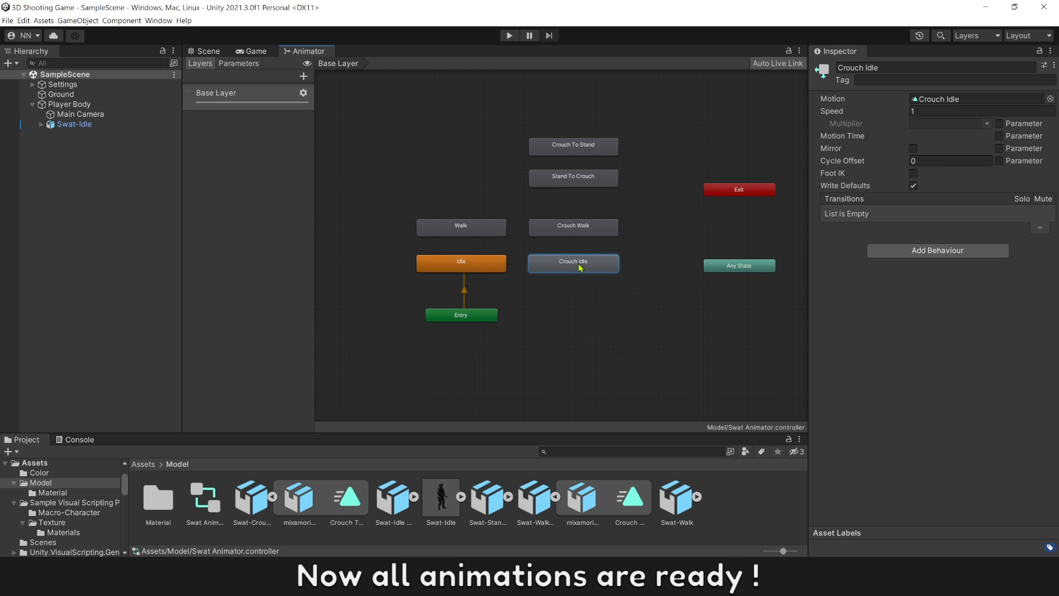
pyautogui.click(580, 232)
pyautogui.click(577, 211)
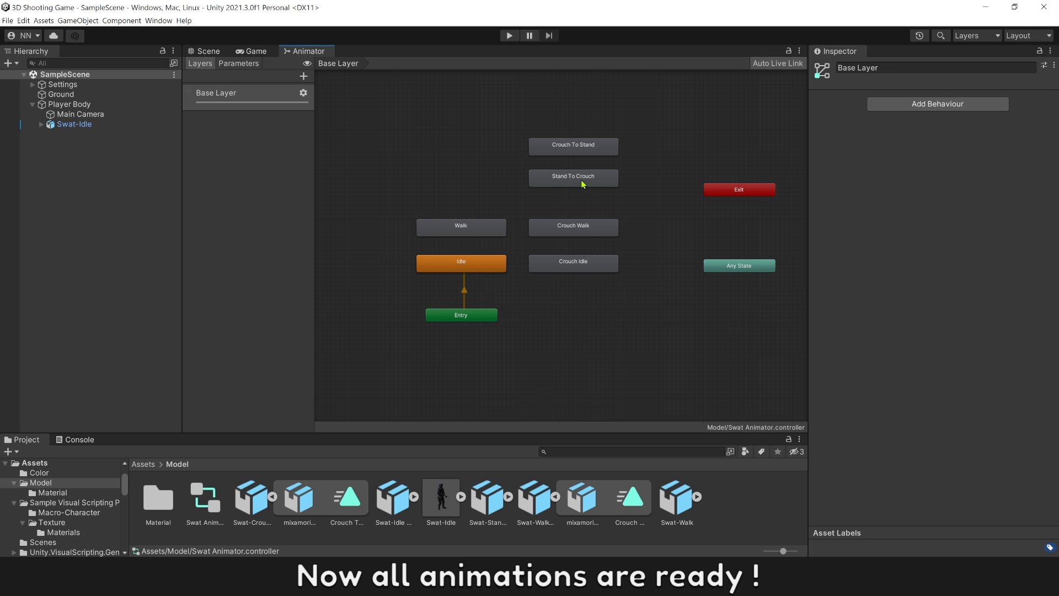
pyautogui.click(582, 184)
pyautogui.click(591, 157)
pyautogui.click(503, 155)
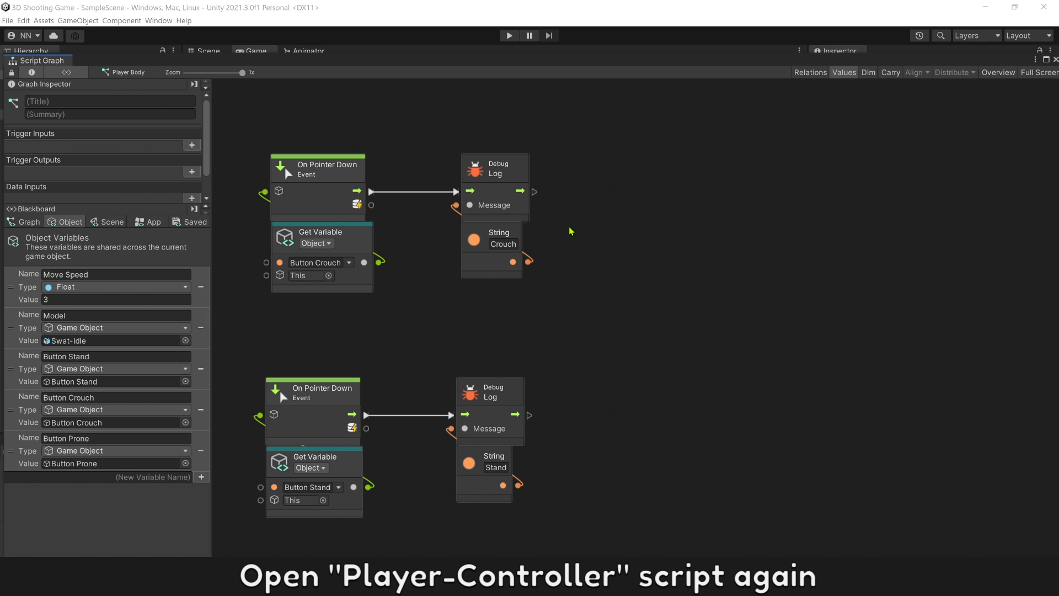
# Add a Trigger Custom Event node named Switch To Crouch to the Player Body script graph
pyautogui.rightClick(571, 231)
pyautogui.click(583, 232)
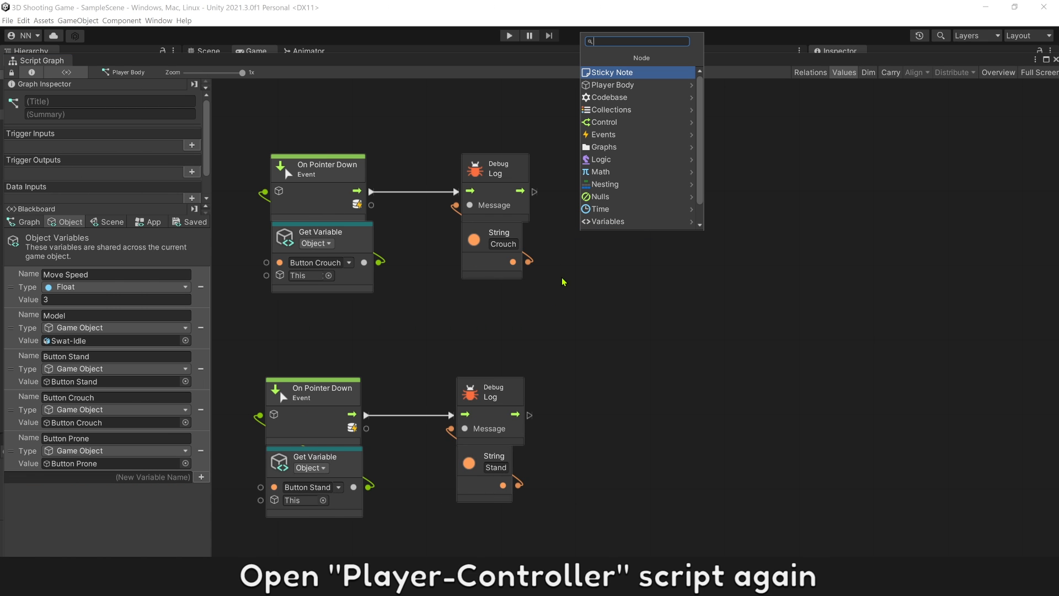
pyautogui.write('tr c e')
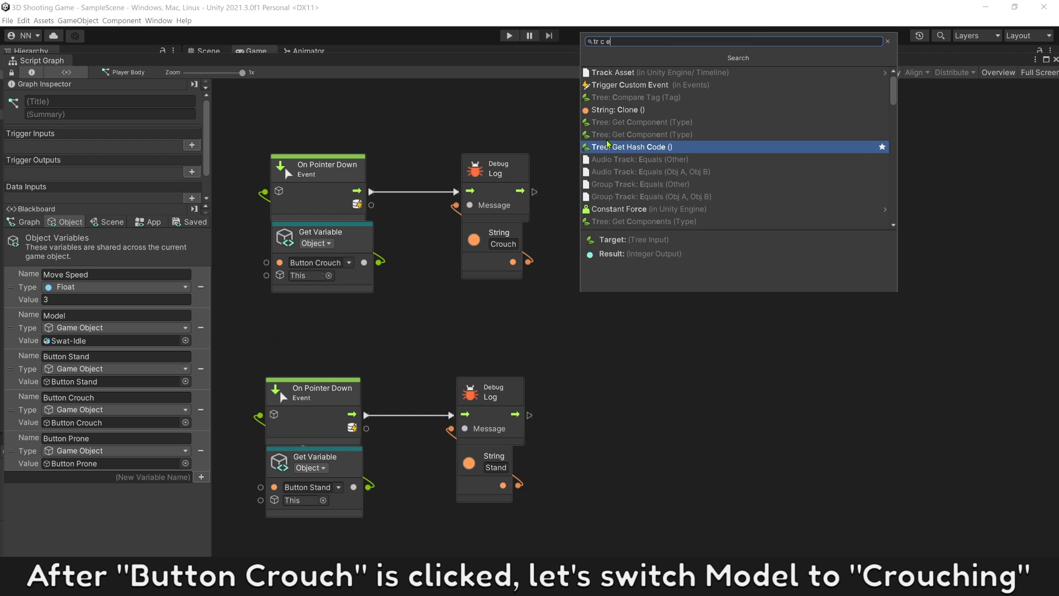
pyautogui.click(624, 88)
pyautogui.moveTo(607, 259); pyautogui.dragTo(607, 176)
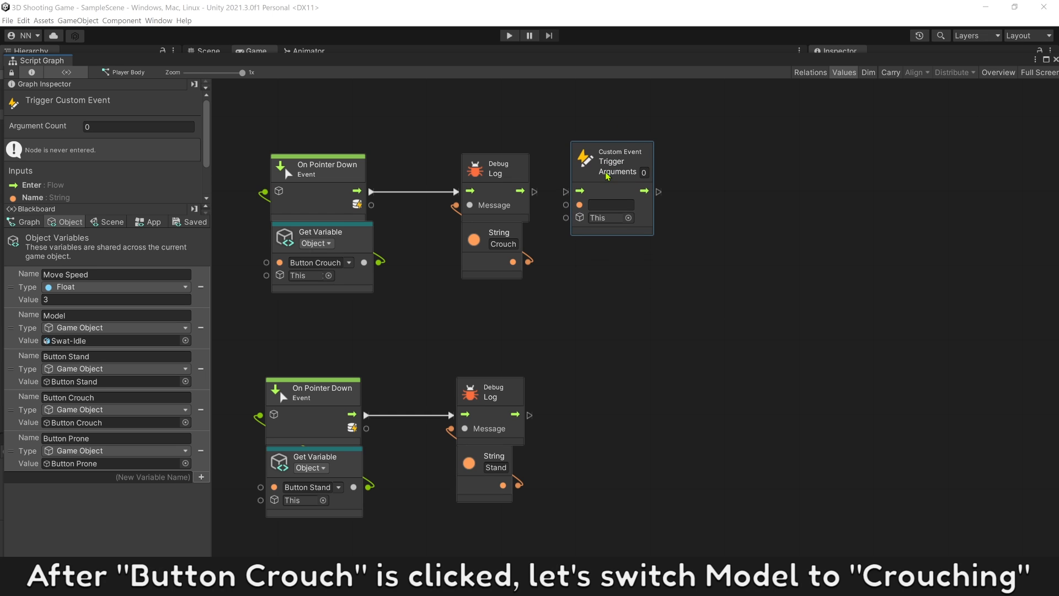
pyautogui.write('Switch ')
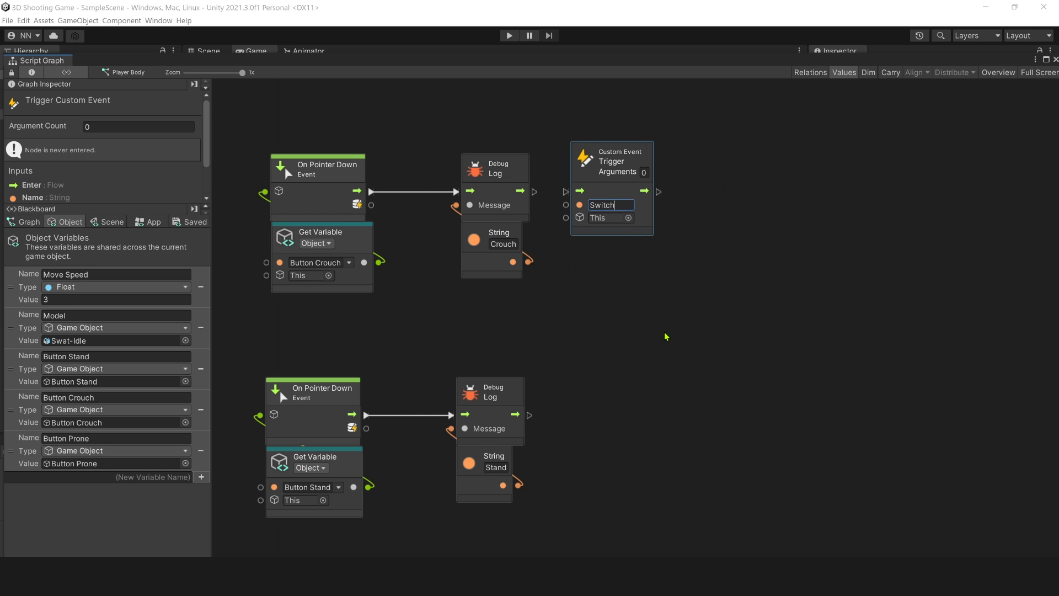
pyautogui.write('To Crou')
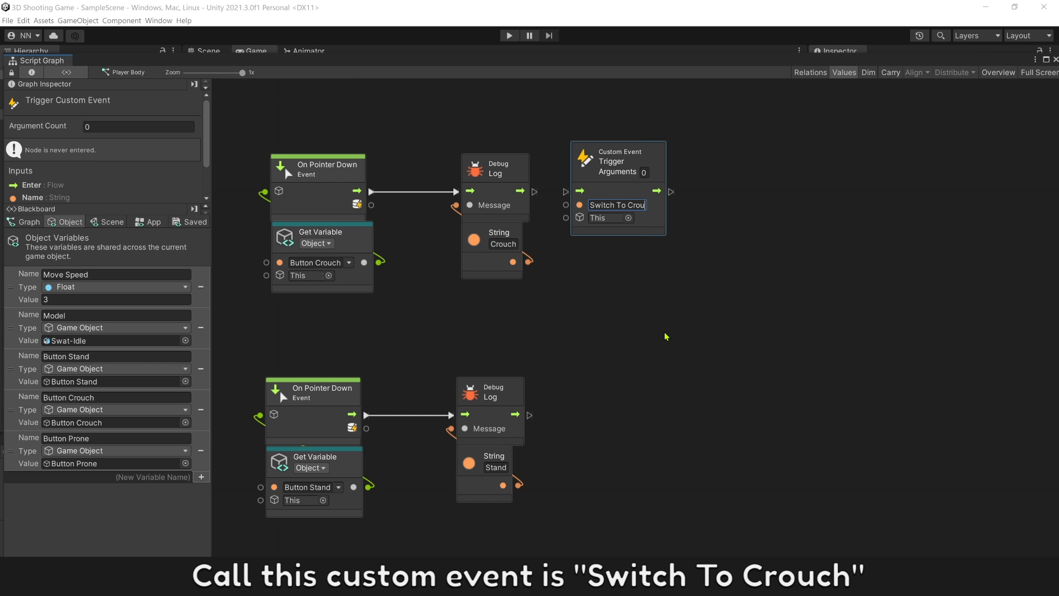
pyautogui.write('ch')
pyautogui.click(666, 335)
# Delete the Crouch string and its Debug Log node, and connect the Button Crouch On Pointer Down event to the Switch To Crouch trigger
pyautogui.moveTo(523, 312); pyautogui.dragTo(457, 150)
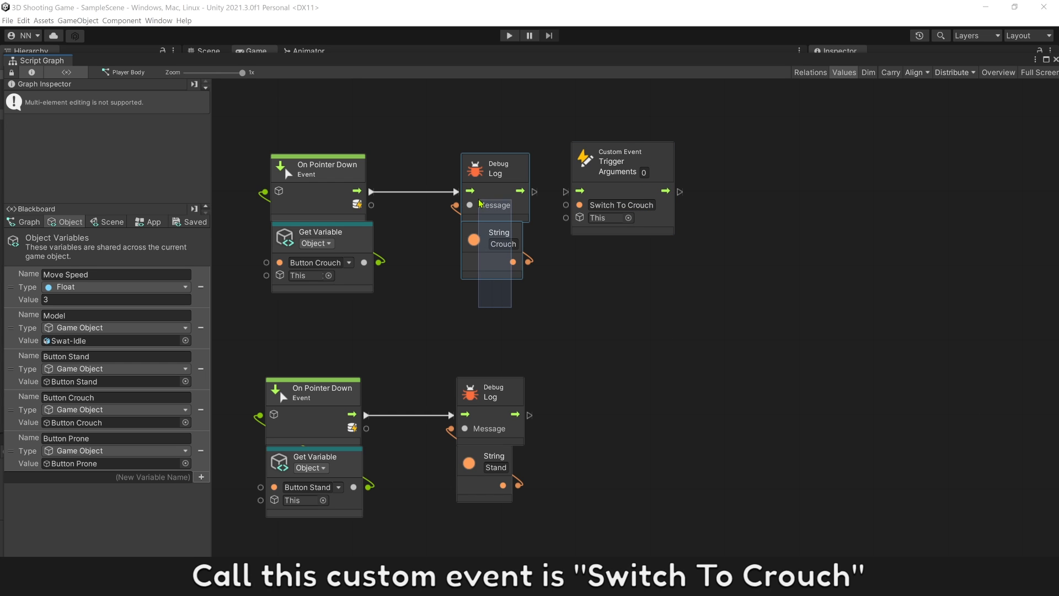
pyautogui.press('Delete')
pyautogui.moveTo(371, 192); pyautogui.dragTo(571, 195)
pyautogui.moveTo(612, 159); pyautogui.dragTo(492, 160)
pyautogui.click(462, 293)
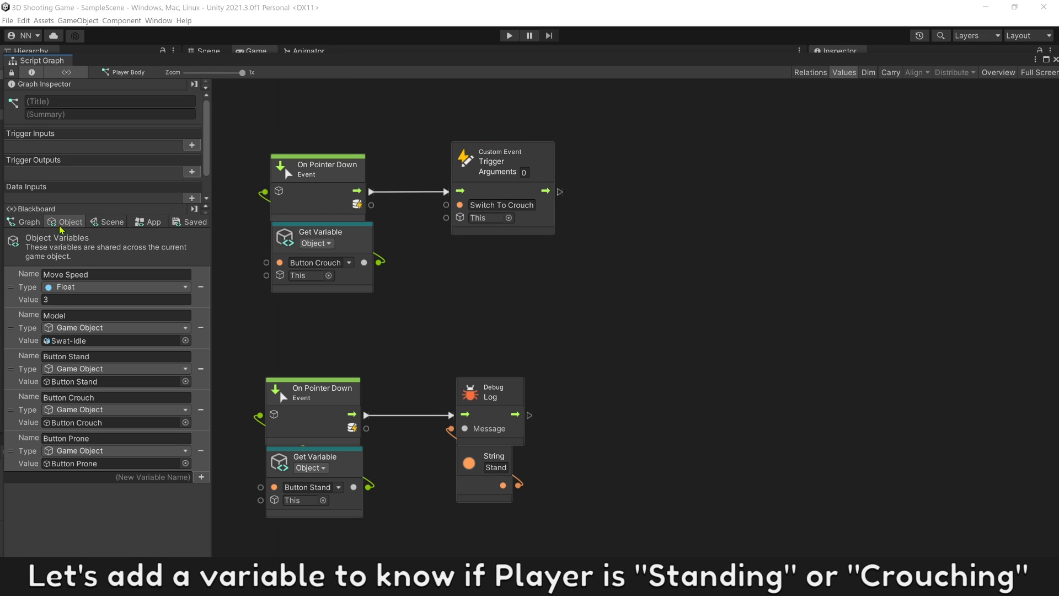
# Create a graph variable named Status of type Integer with the default value 0
pyautogui.click(25, 221)
pyautogui.click(94, 261)
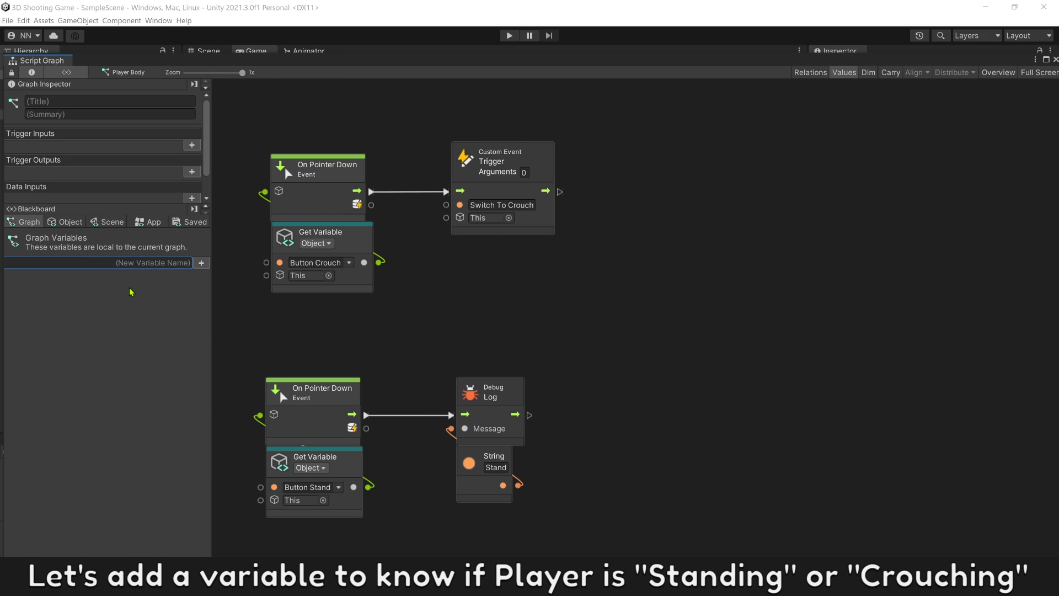
pyautogui.write('Status')
pyautogui.press('Return')
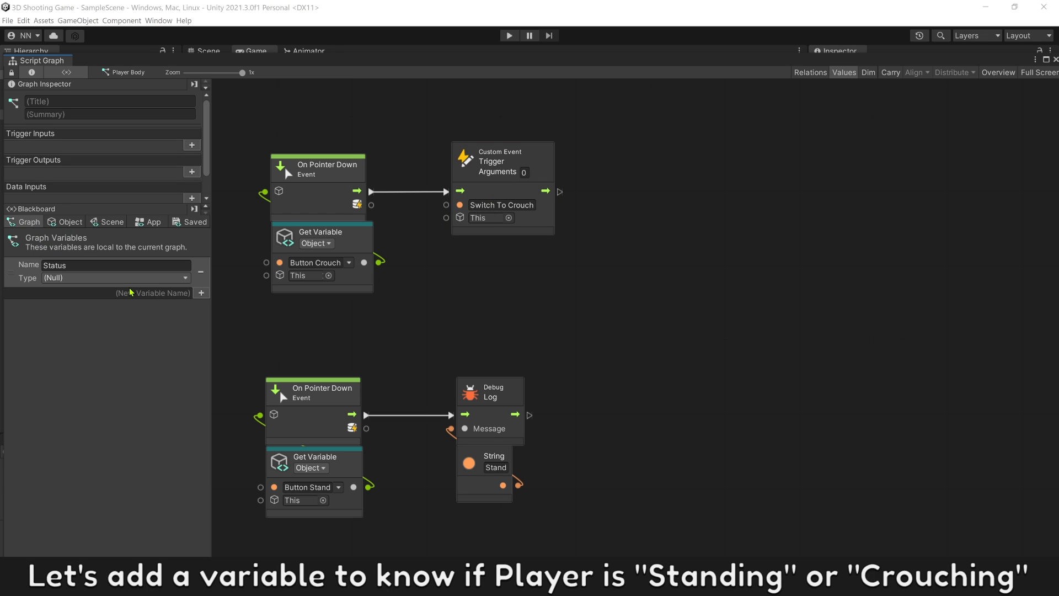
pyautogui.click(136, 278)
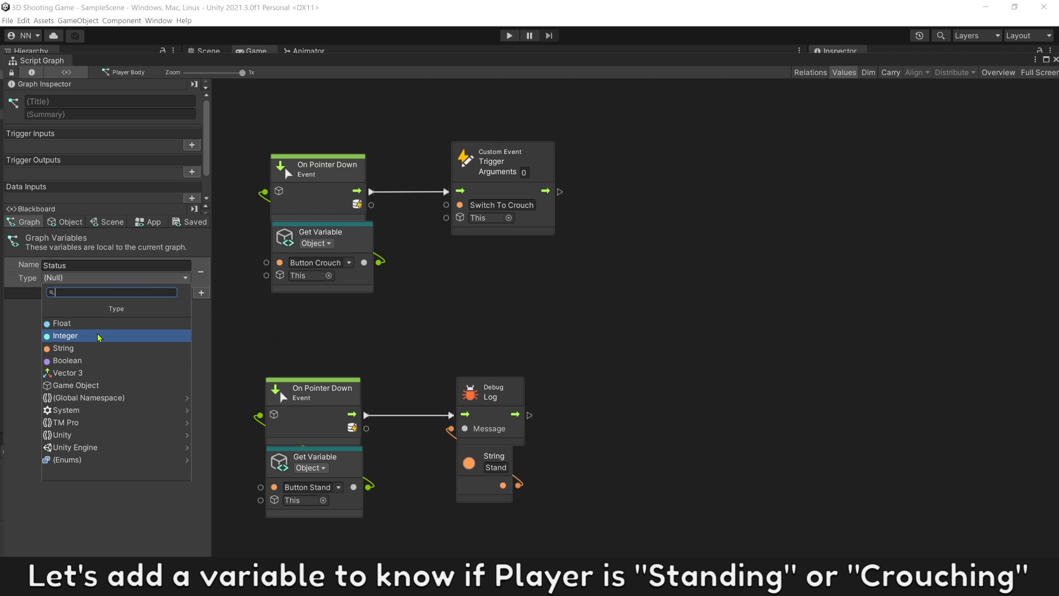
pyautogui.click(116, 335)
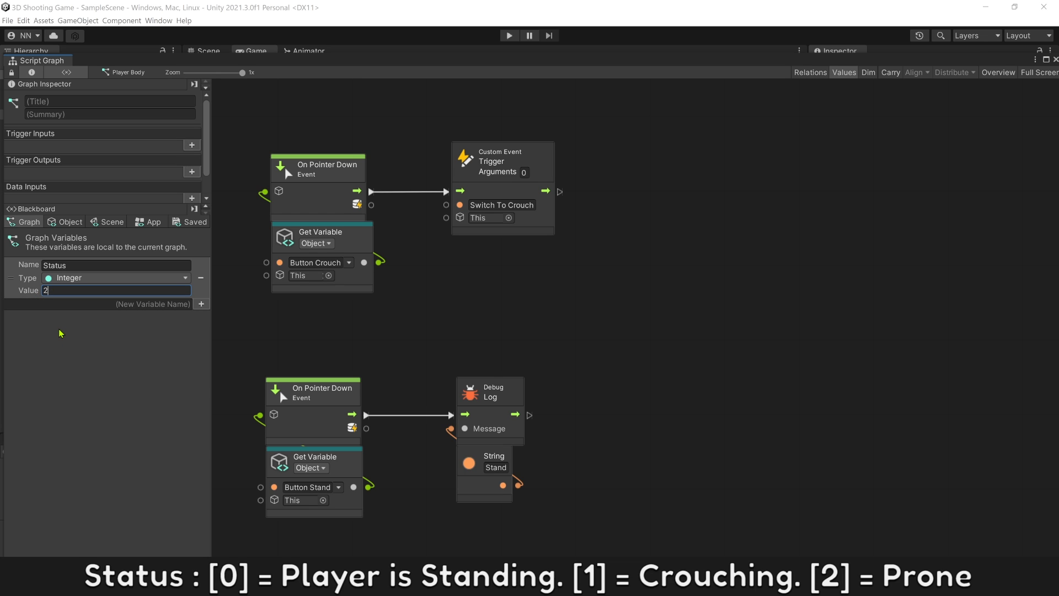
pyautogui.click(38, 295)
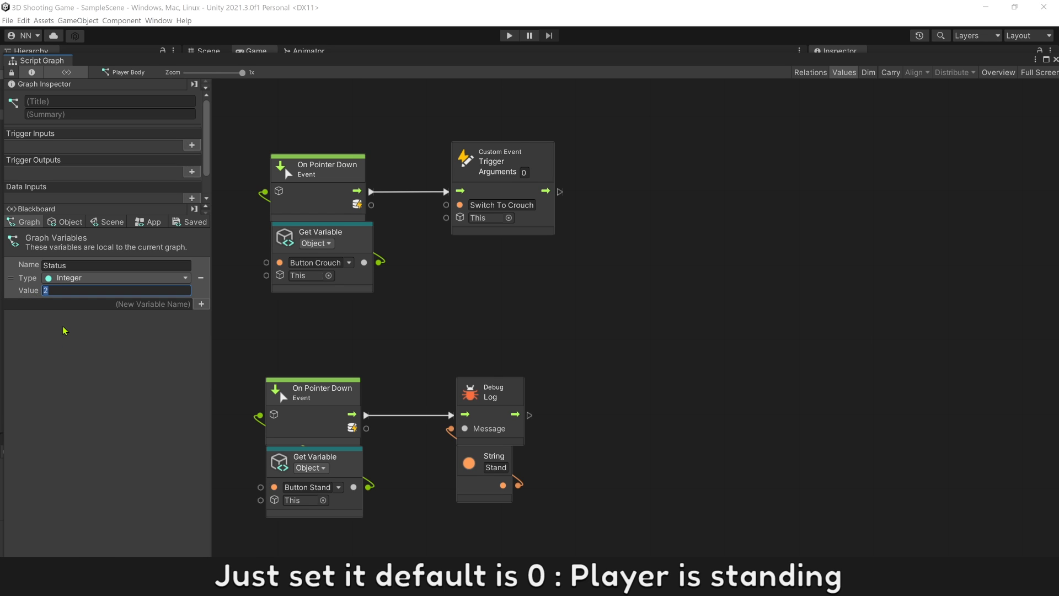
pyautogui.write('0')
pyautogui.press('Return')
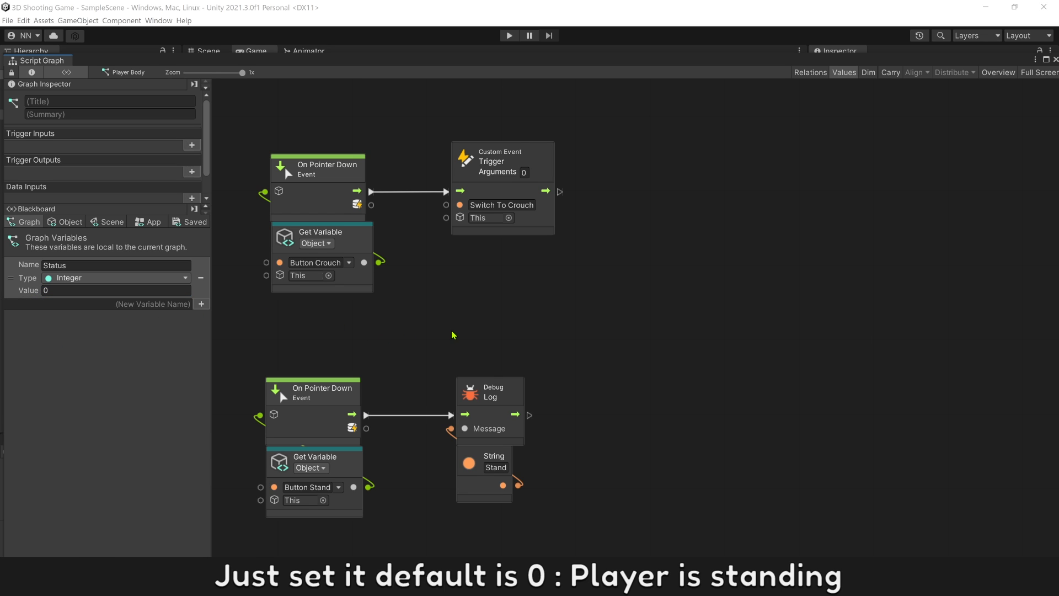
# Add a Custom Event node beside the trigger and name it Switch To Crouch, matching the trigger's event name
pyautogui.rightClick(594, 272)
pyautogui.click(602, 274)
pyautogui.write('cu')
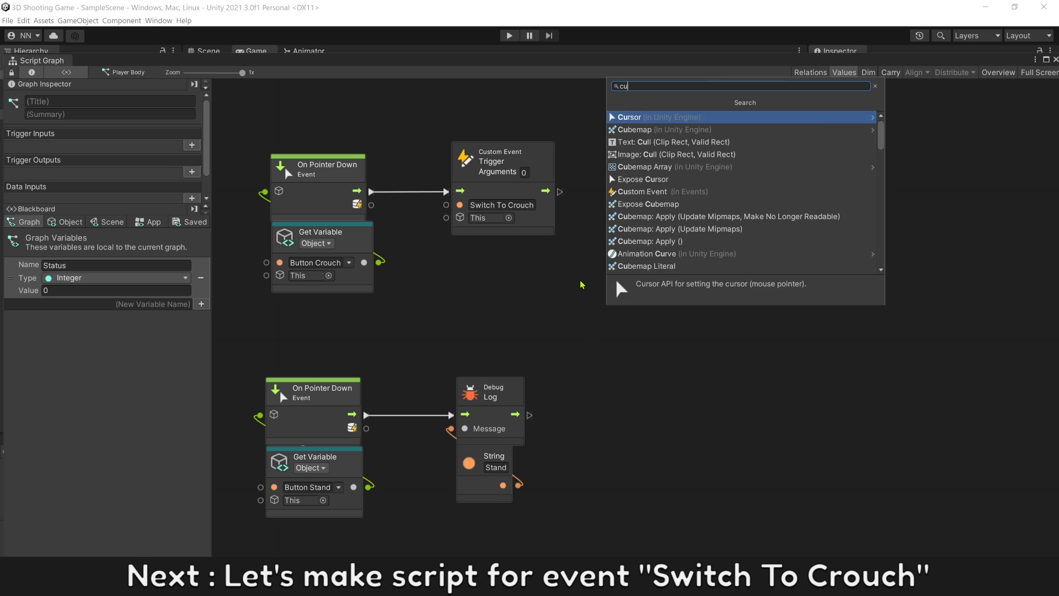
pyautogui.write('s e')
pyautogui.click(641, 120)
pyautogui.moveTo(629, 302); pyautogui.dragTo(654, 182)
pyautogui.hotkey('ctrl', 'c')
pyautogui.click(653, 205)
pyautogui.hotkey('ctrl', 'v')
pyautogui.click(656, 280)
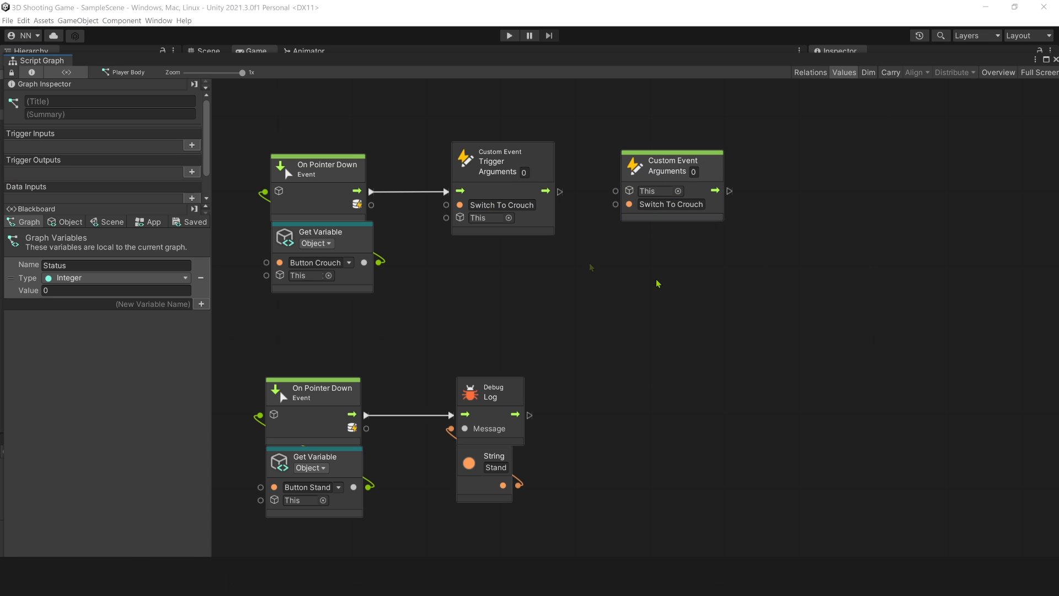
# Place a Get Variable node for Status in the graph and add an Equal node comparing it with integer 0
pyautogui.moveTo(30, 280); pyautogui.dragTo(838, 380)
pyautogui.write('eq')
pyautogui.click(805, 157)
pyautogui.click(783, 425)
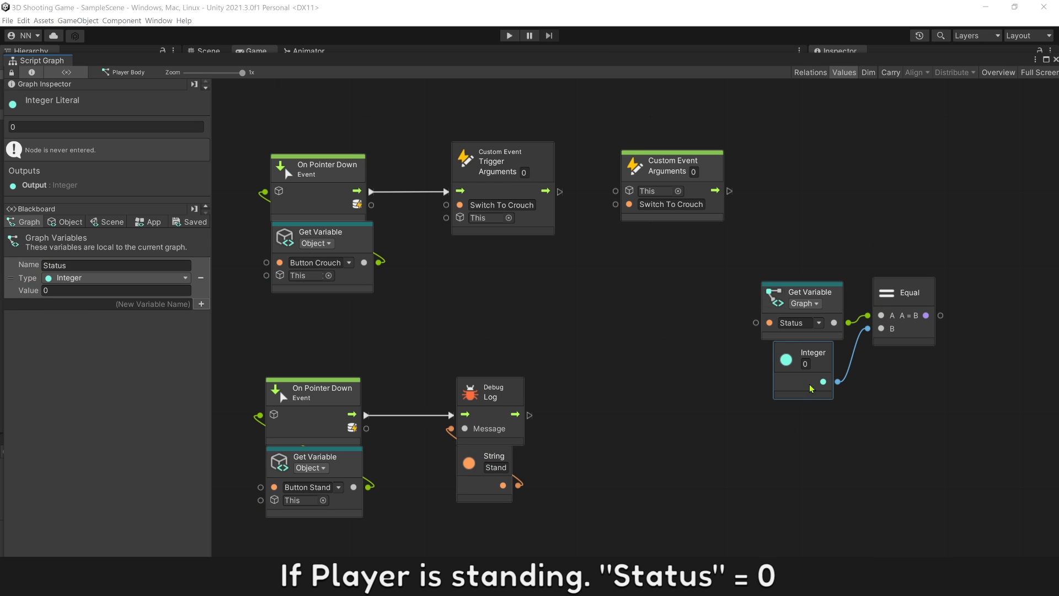
# Add an If node using the Equal result as its condition, connect the Switch To Crouch event to it, and stack the condition nodes below
pyautogui.moveTo(907, 337); pyautogui.dragTo(815, 199)
pyautogui.click(905, 60)
pyautogui.moveTo(730, 192); pyautogui.dragTo(794, 184)
pyautogui.moveTo(898, 392); pyautogui.dragTo(806, 188)
pyautogui.moveTo(807, 190); pyautogui.dragTo(804, 202)
# Create a small group box above the If node and title it "= Standing"
pyautogui.keyDown('ctrl'); pyautogui.moveTo(837, 144); pyautogui.dragTo(764, 105); pyautogui.keyUp('ctrl')
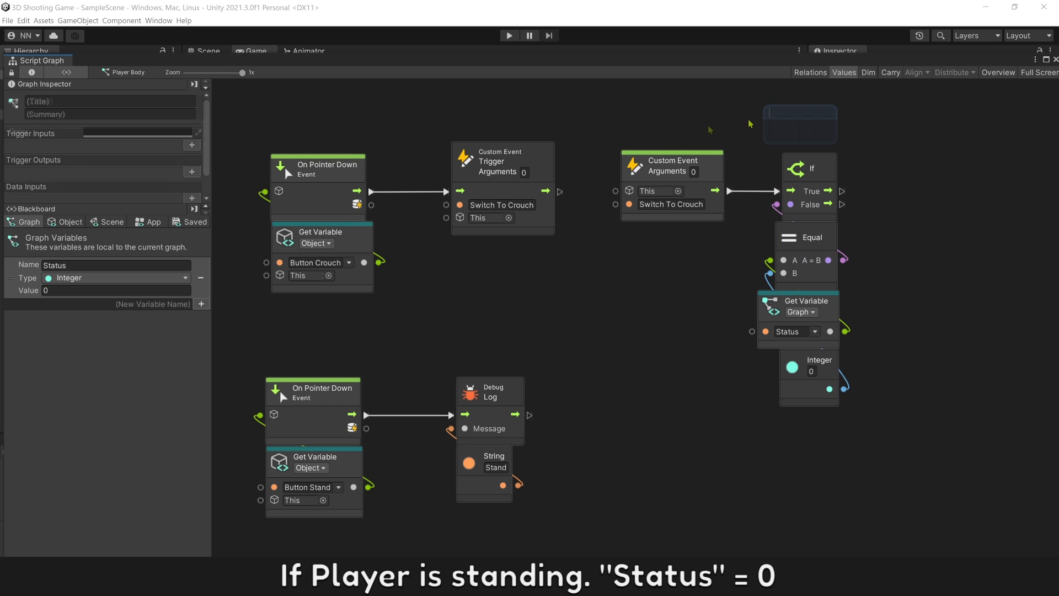
pyautogui.write('= Standing')
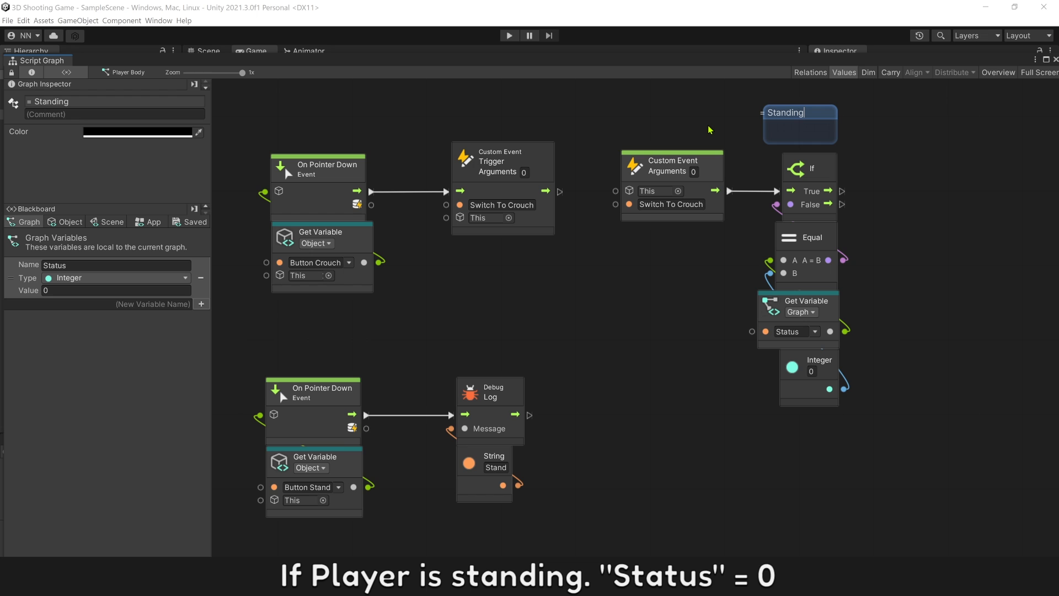
pyautogui.click(710, 130)
# Add an Animator Play (State Name) node to the If node's True output with the state name Stand To Crouch
pyautogui.rightClick(881, 241)
pyautogui.click(893, 246)
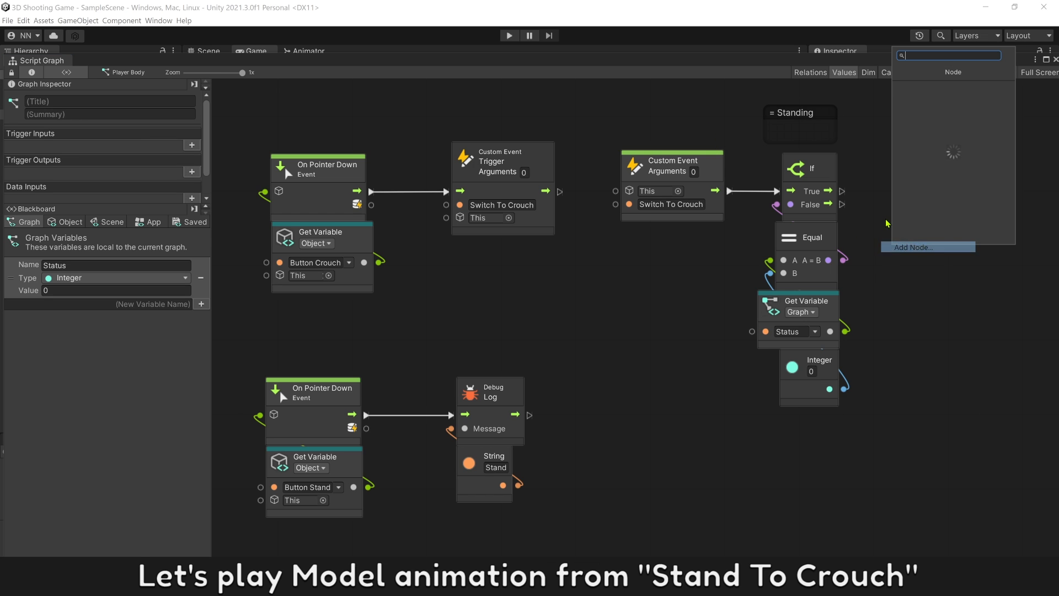
pyautogui.write('animator play')
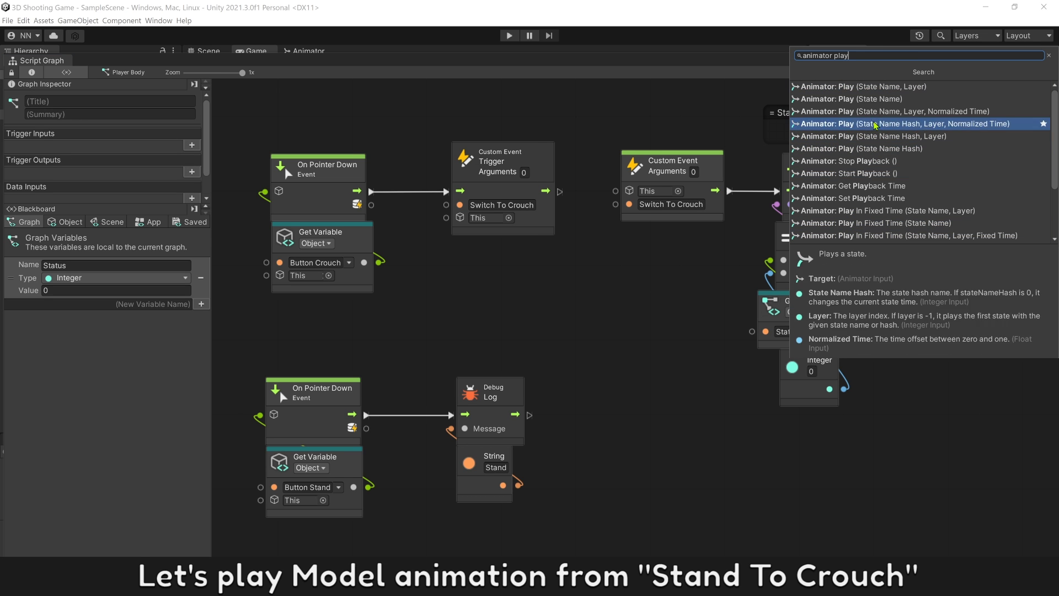
pyautogui.click(877, 99)
pyautogui.moveTo(918, 247); pyautogui.dragTo(921, 177)
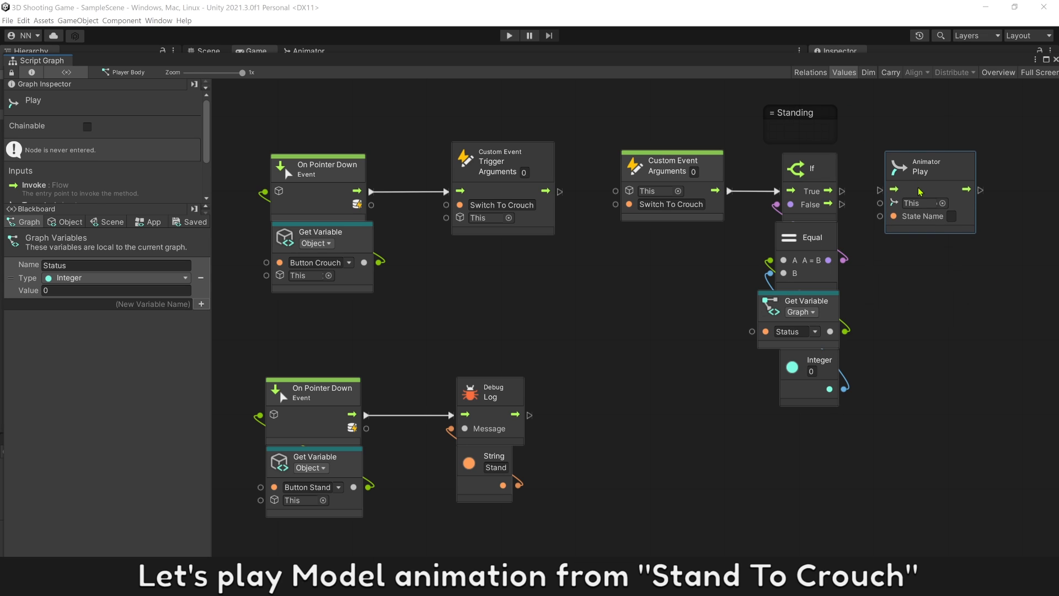
pyautogui.moveTo(842, 191); pyautogui.dragTo(880, 191)
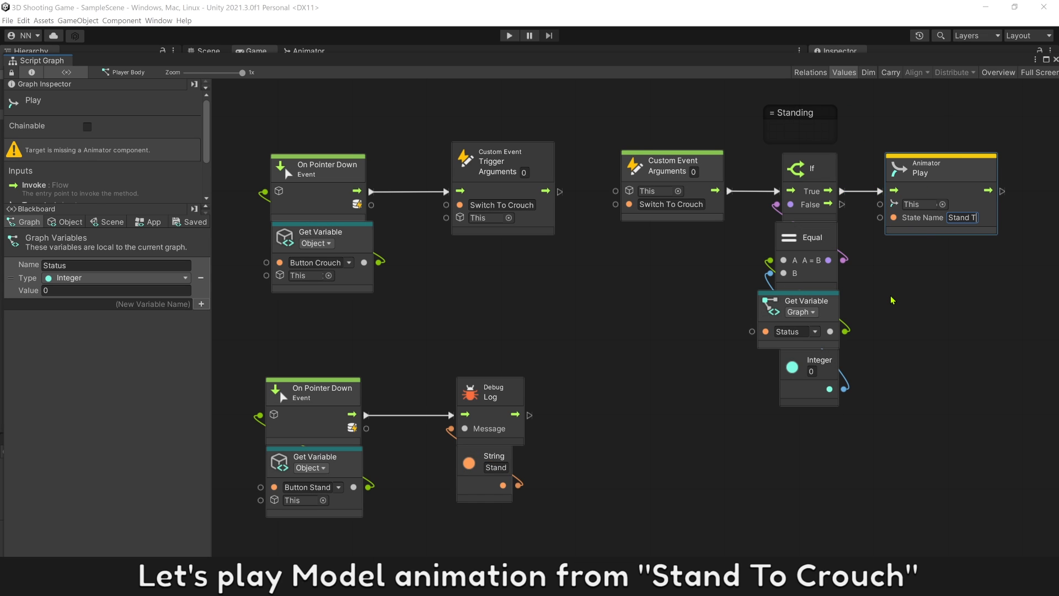
pyautogui.write('ouch')
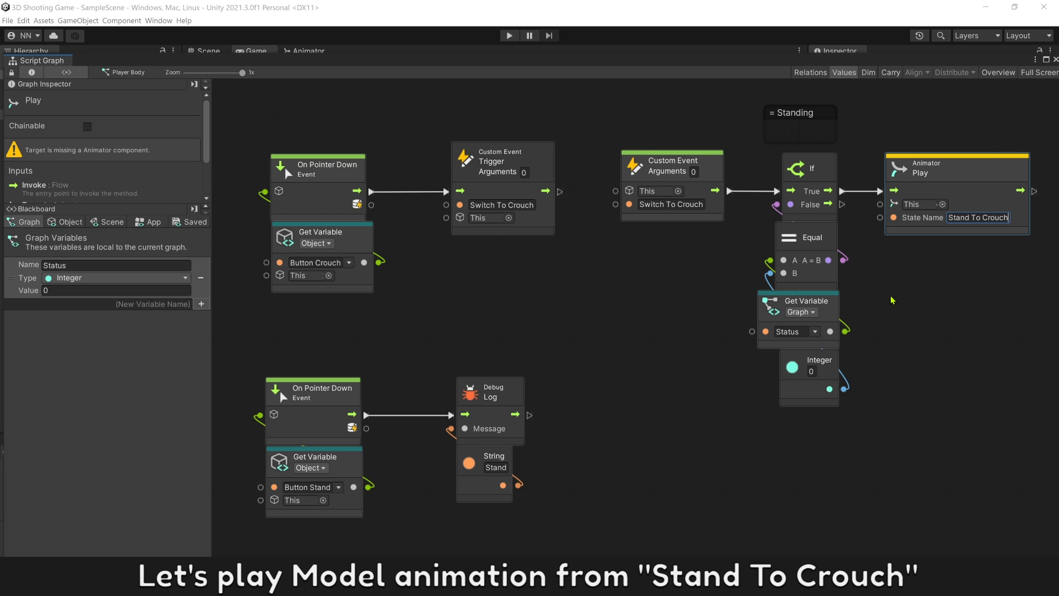
pyautogui.click(892, 300)
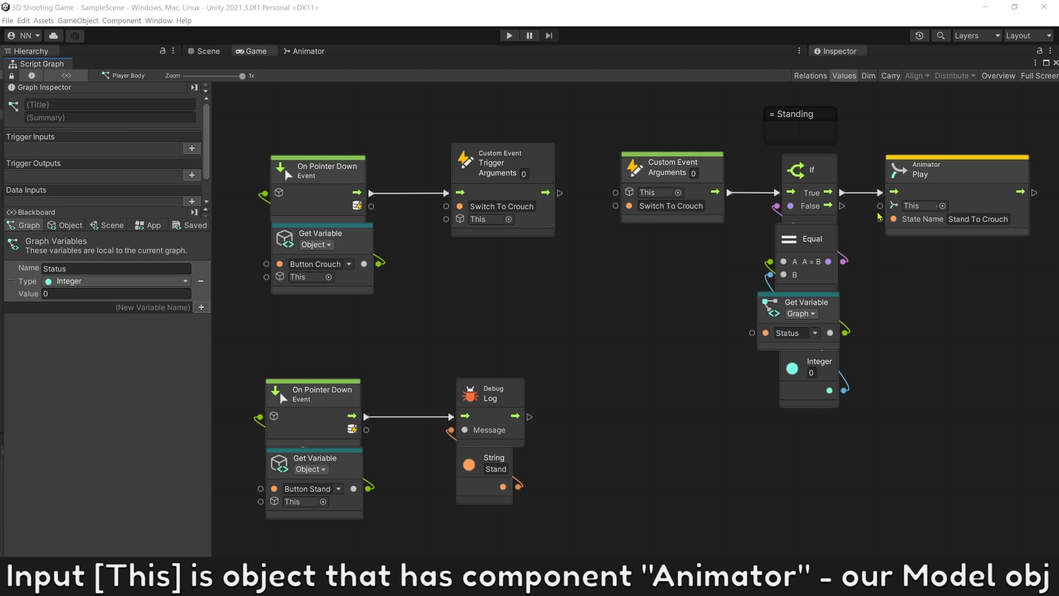
# Place a Get Variable node for the Model object variable and connect it as the Animator Play node's target
pyautogui.click(80, 226)
pyautogui.moveTo(30, 338); pyautogui.dragTo(893, 279)
pyautogui.moveTo(978, 314); pyautogui.dragTo(886, 219)
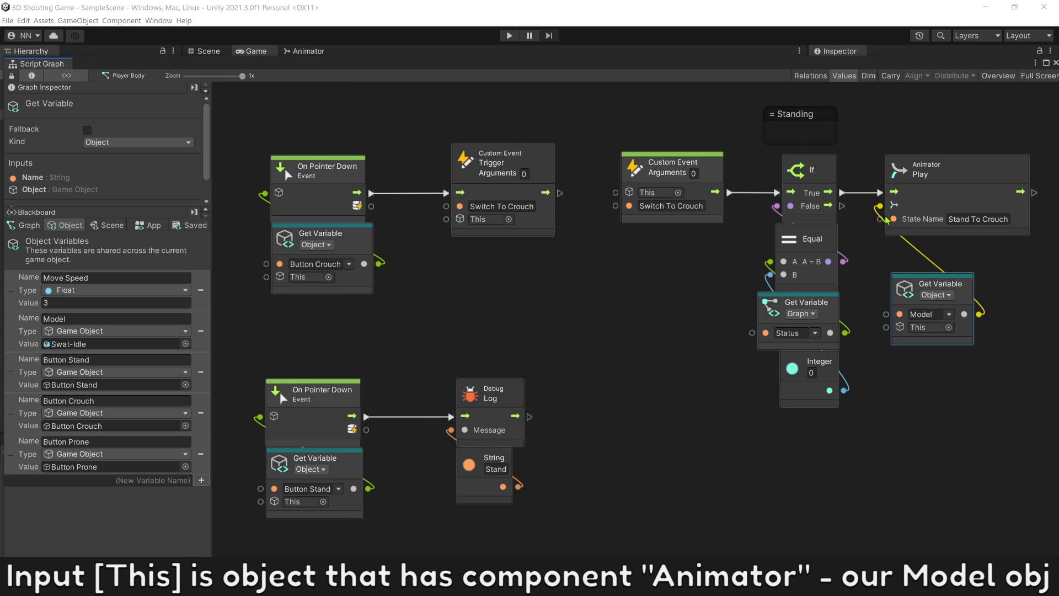
# Stack the Model Get Variable node directly beneath the Animator Play node
pyautogui.moveTo(909, 276); pyautogui.dragTo(903, 240)
# Run the game, trigger the in-game Crouch button twice to test the posture animation, and bring up the Animator view
pyautogui.hotkey('ctrl', 'p')
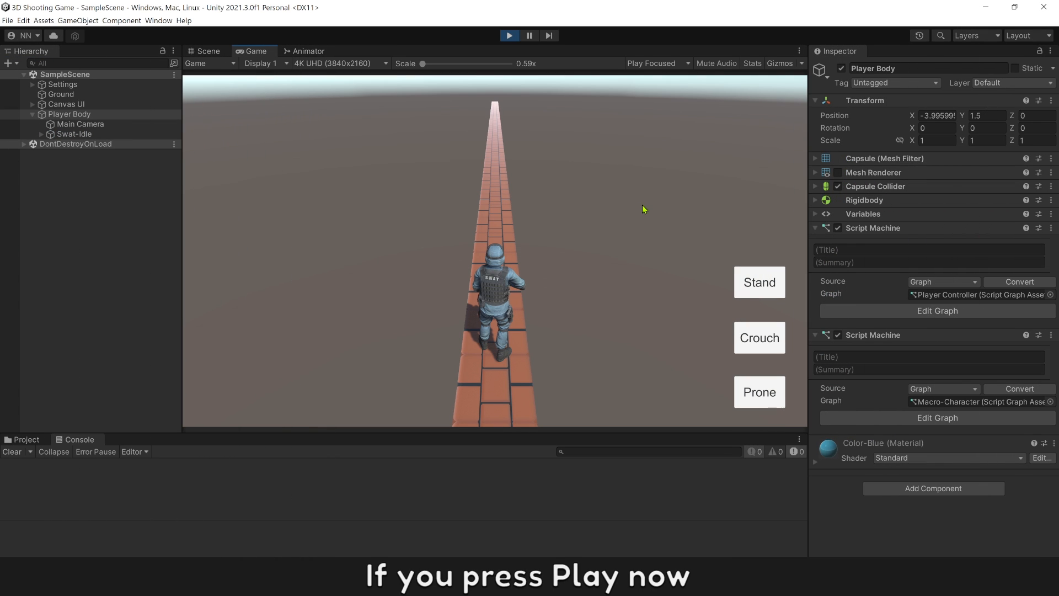
pyautogui.click(747, 347)
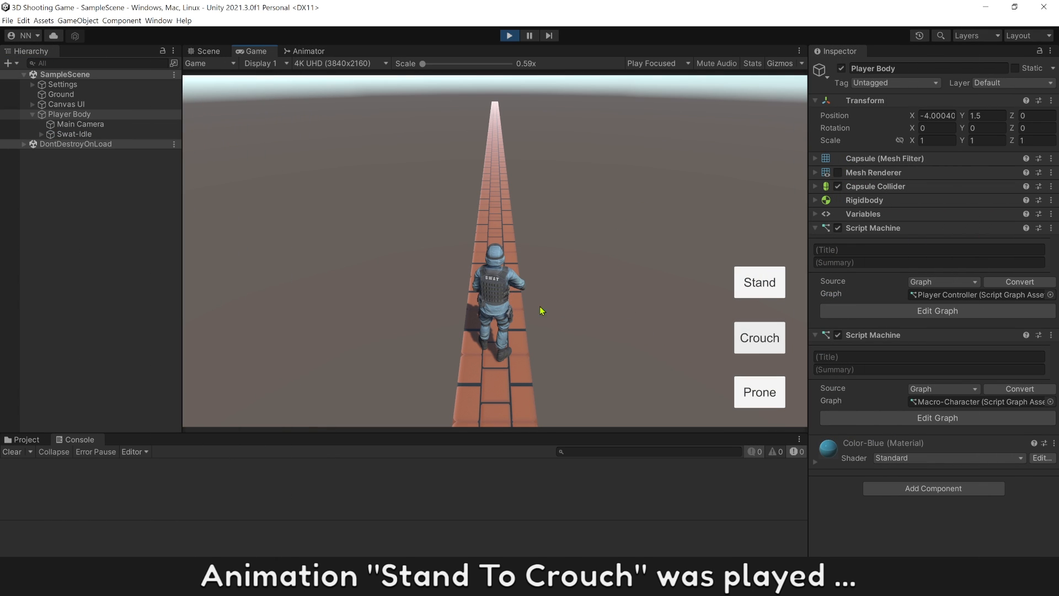
pyautogui.click(758, 339)
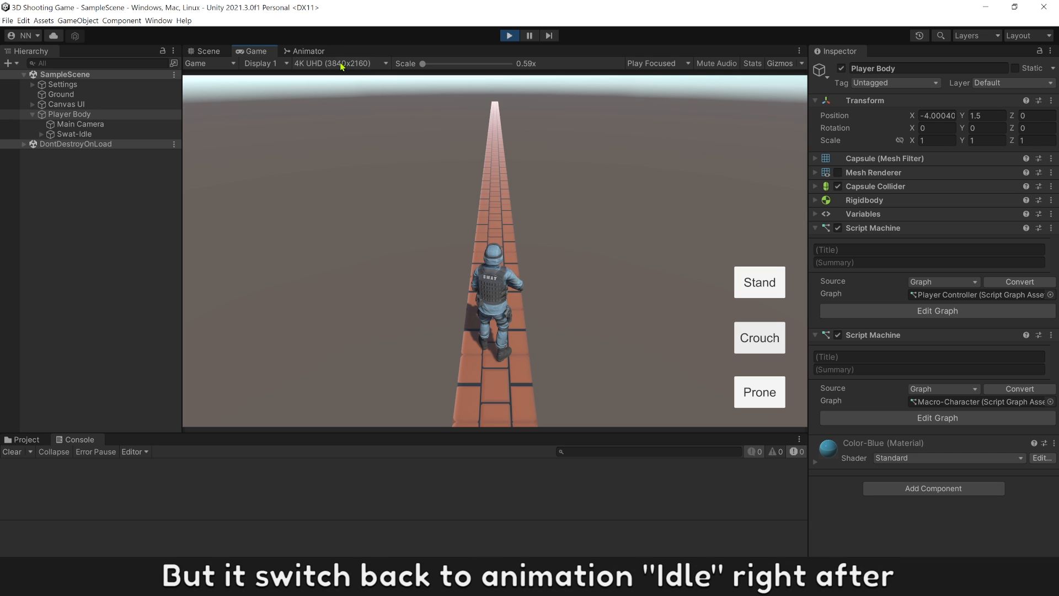
pyautogui.click(307, 51)
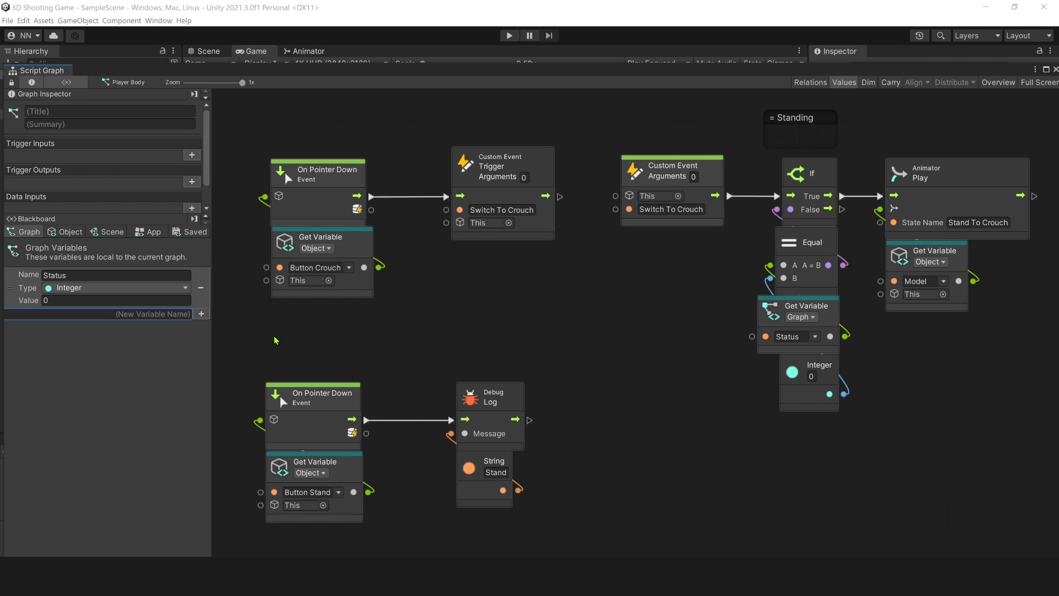
# Add a new graph variable named "is Locked" to the Player Body script graph
pyautogui.write('Locked')
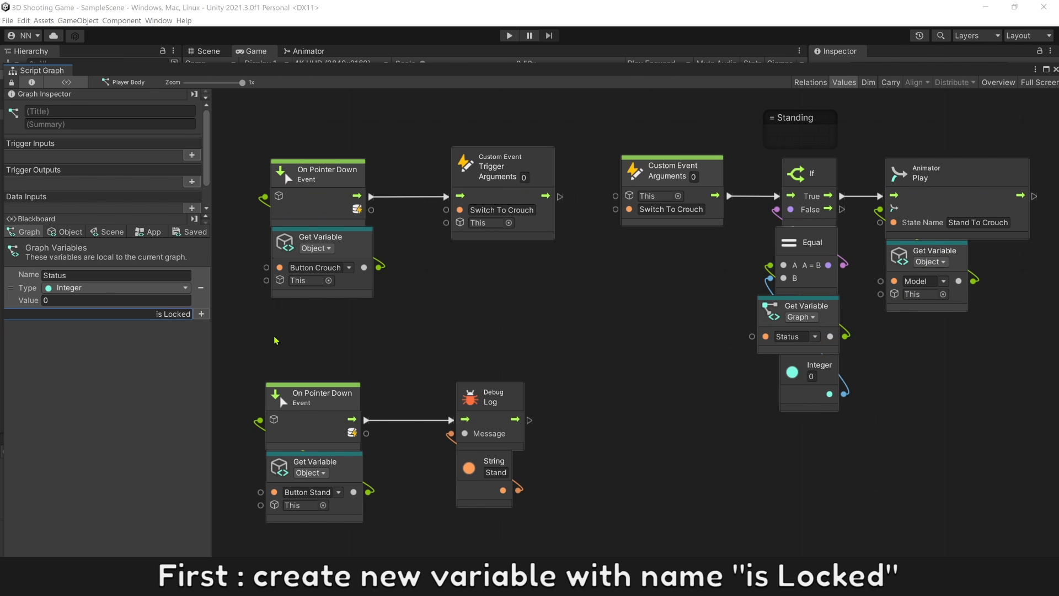
pyautogui.press('Return')
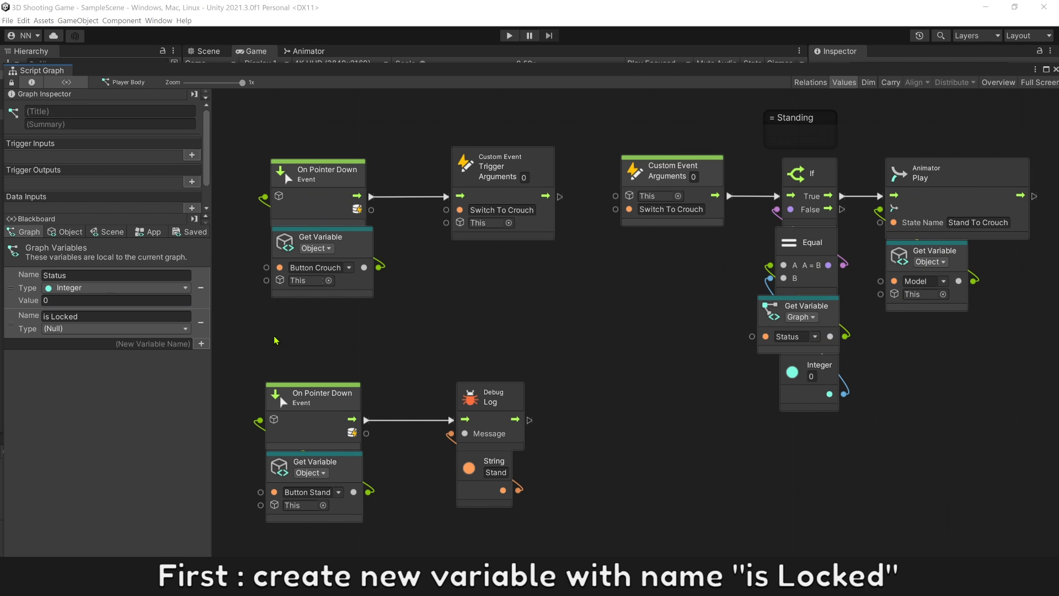
# Set the type of the is Locked graph variable to Boolean
pyautogui.click(167, 330)
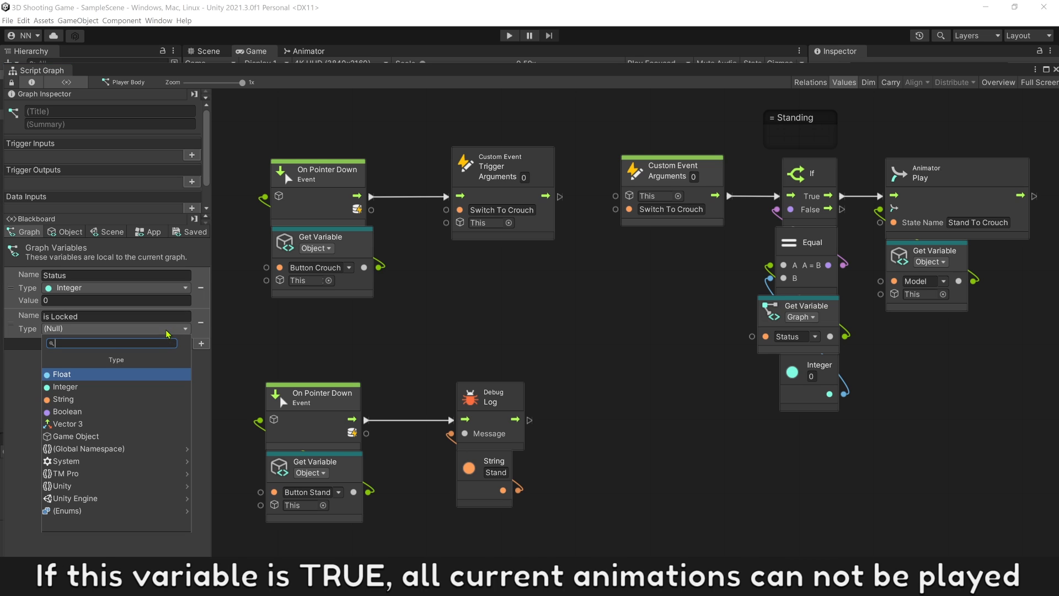
pyautogui.click(87, 412)
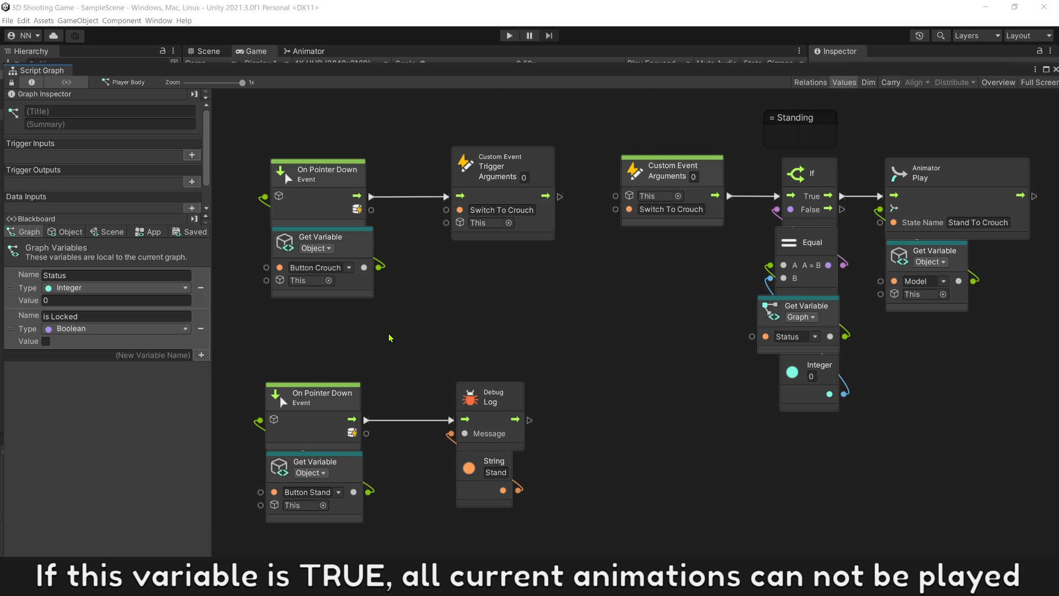
# Make room after the = Standing If node and insert a Set Graph Variable node between its True output and Animator Play
pyautogui.moveTo(449, 330); pyautogui.dragTo(169, 329, button='middle')
pyautogui.moveTo(859, 436); pyautogui.dragTo(600, 176)
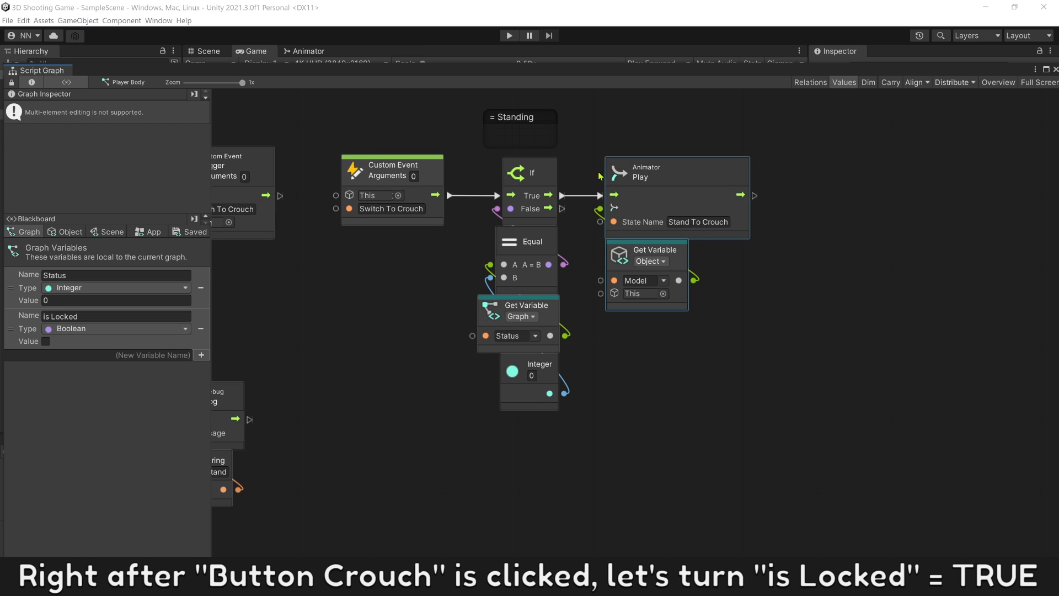
pyautogui.moveTo(643, 209); pyautogui.dragTo(890, 209)
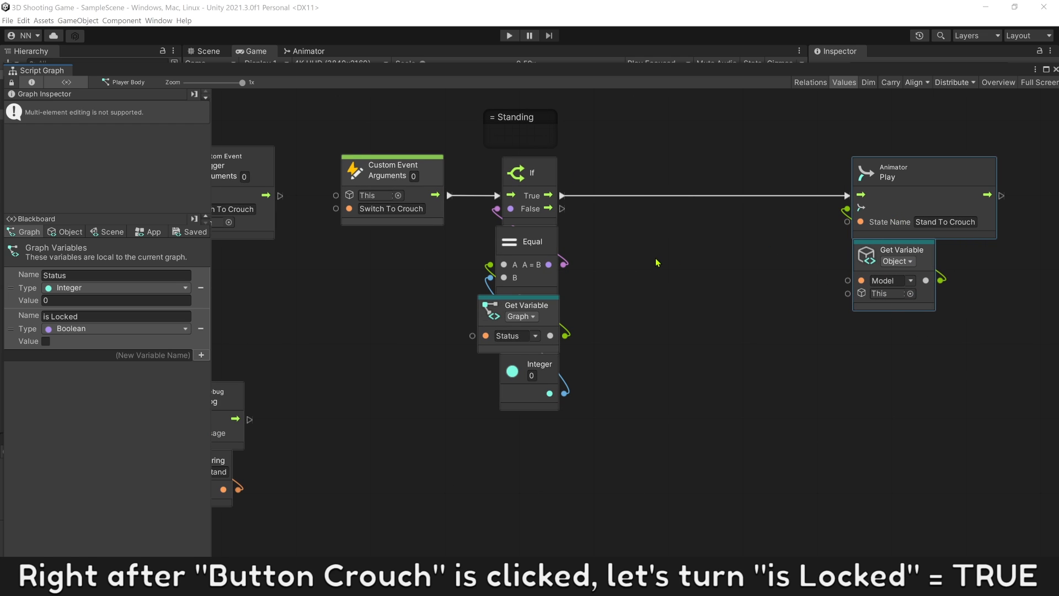
pyautogui.rightClick(657, 259)
pyautogui.click(673, 265)
pyautogui.write('set var')
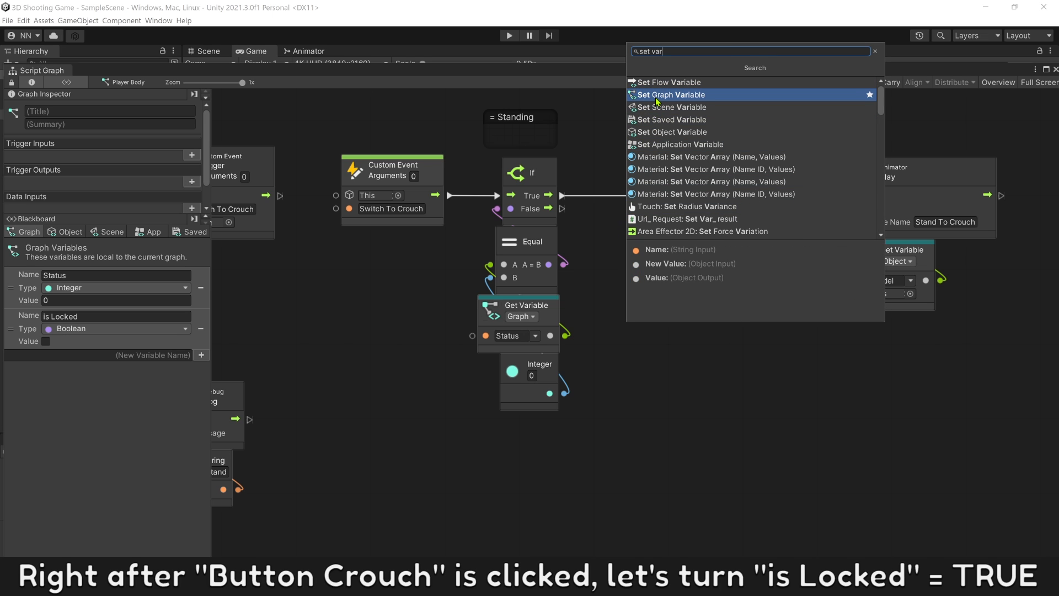
pyautogui.click(657, 95)
pyautogui.moveTo(629, 260); pyautogui.dragTo(627, 177)
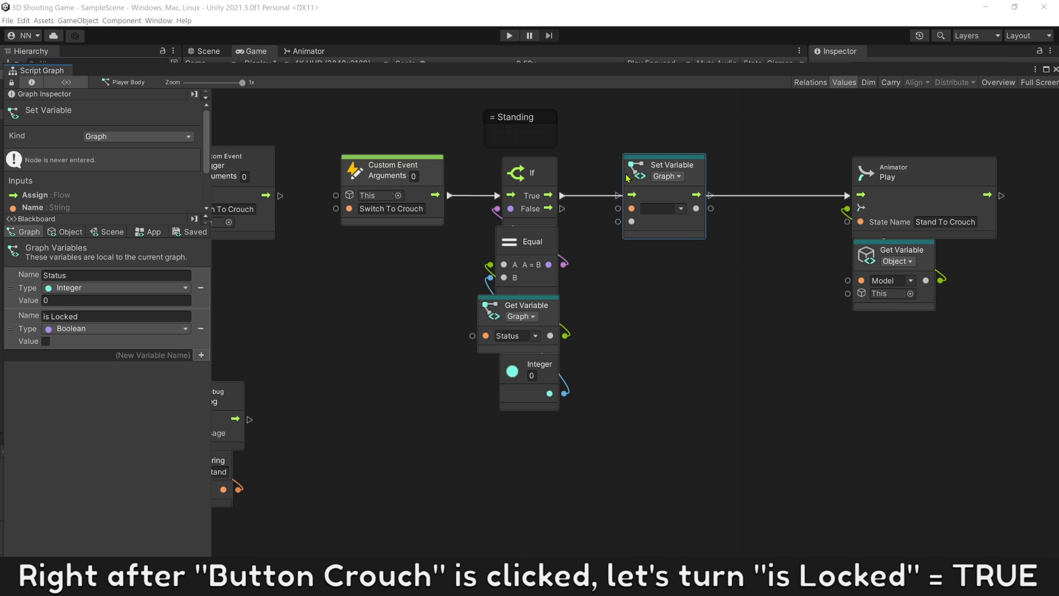
pyautogui.moveTo(563, 196); pyautogui.dragTo(632, 195)
pyautogui.moveTo(710, 197); pyautogui.dragTo(851, 196)
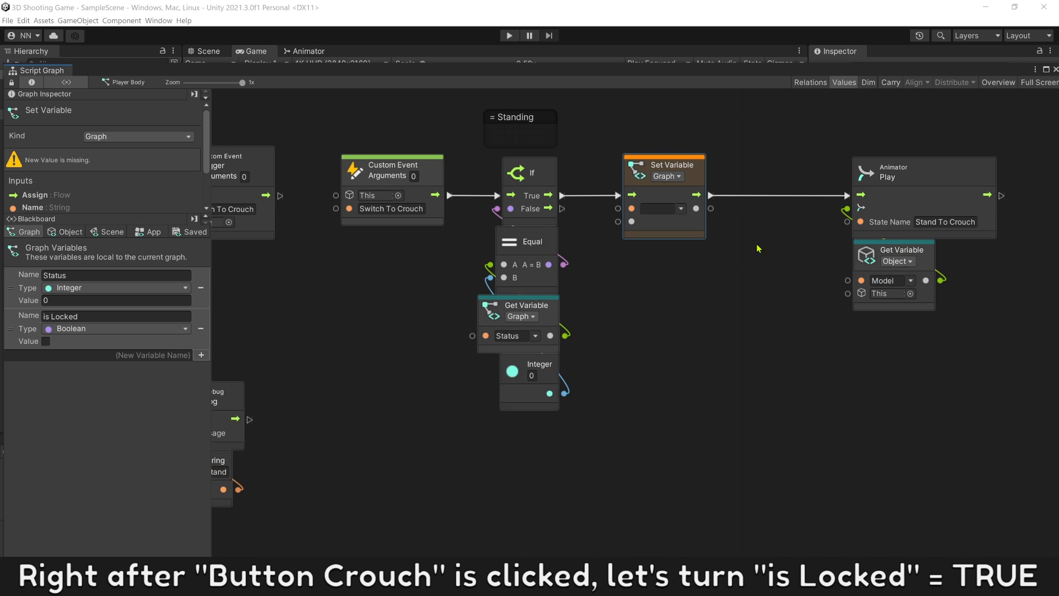
# Assign true to is Locked in the Set Variable node using a Boolean literal, and move the Animator Play nodes closer to it
pyautogui.click(758, 248)
pyautogui.click(687, 214)
pyautogui.click(695, 232)
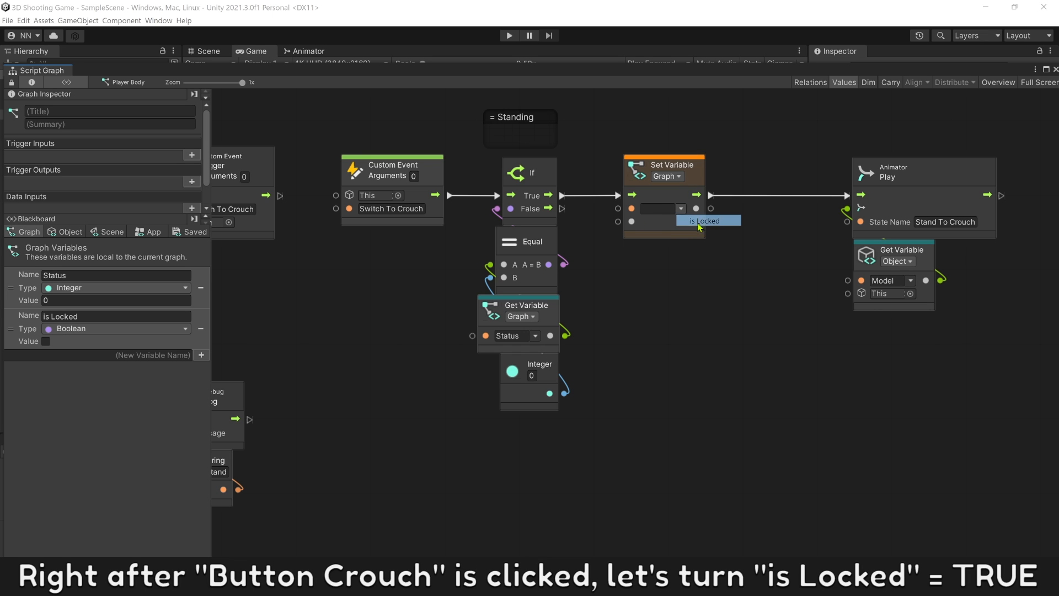
pyautogui.moveTo(632, 221); pyautogui.dragTo(665, 280)
pyautogui.click(671, 166)
pyautogui.moveTo(839, 328); pyautogui.dragTo(1009, 150)
pyautogui.moveTo(874, 220); pyautogui.dragTo(766, 219)
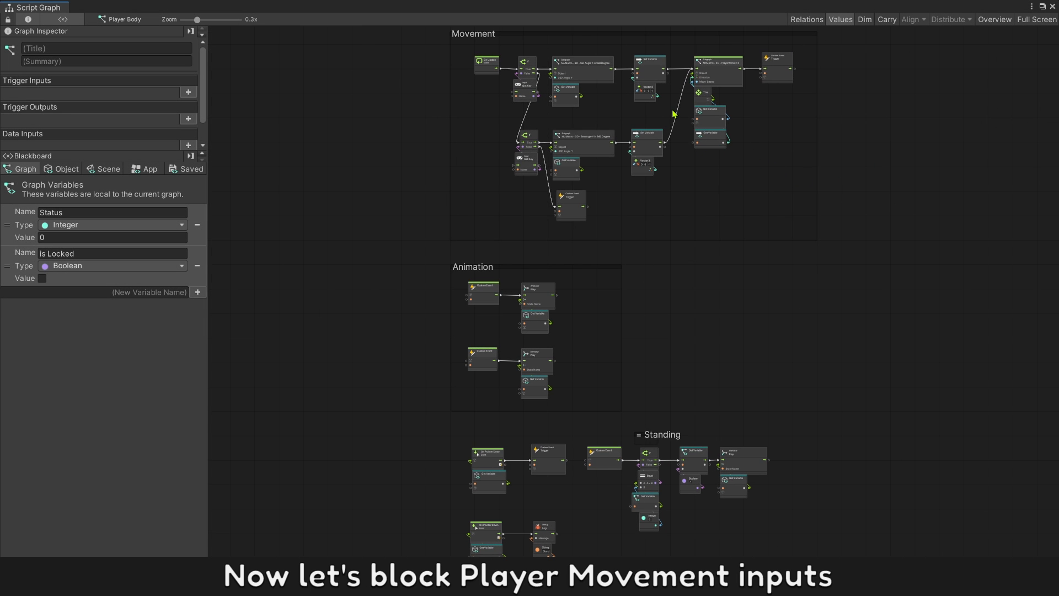
# Move the On Update event of the Movement group farther away from the first If node to make room between them
pyautogui.scroll(5, 673, 114)
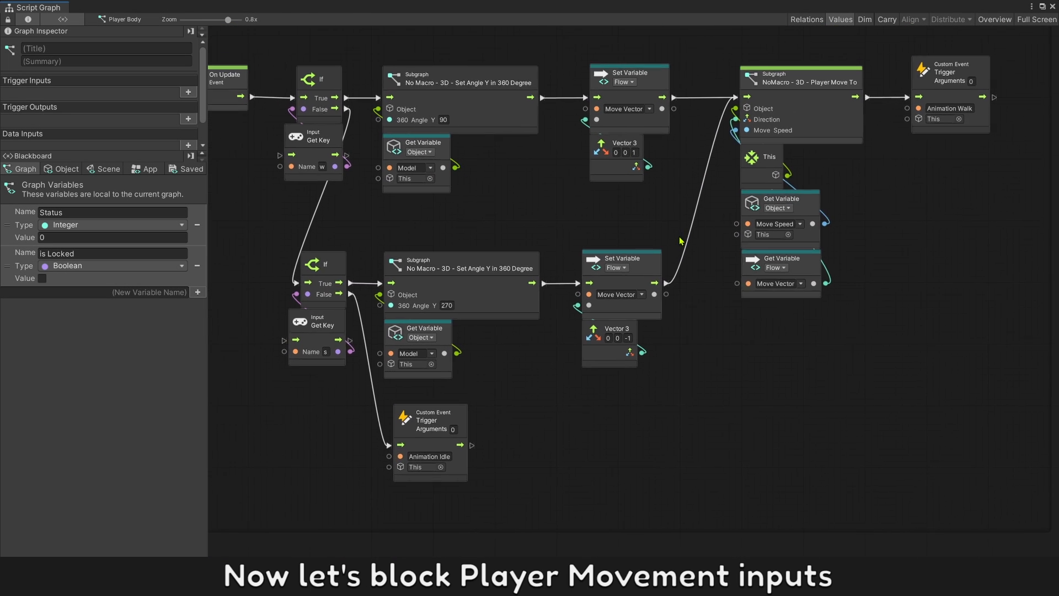
pyautogui.moveTo(705, 239); pyautogui.dragTo(714, 238, button='middle')
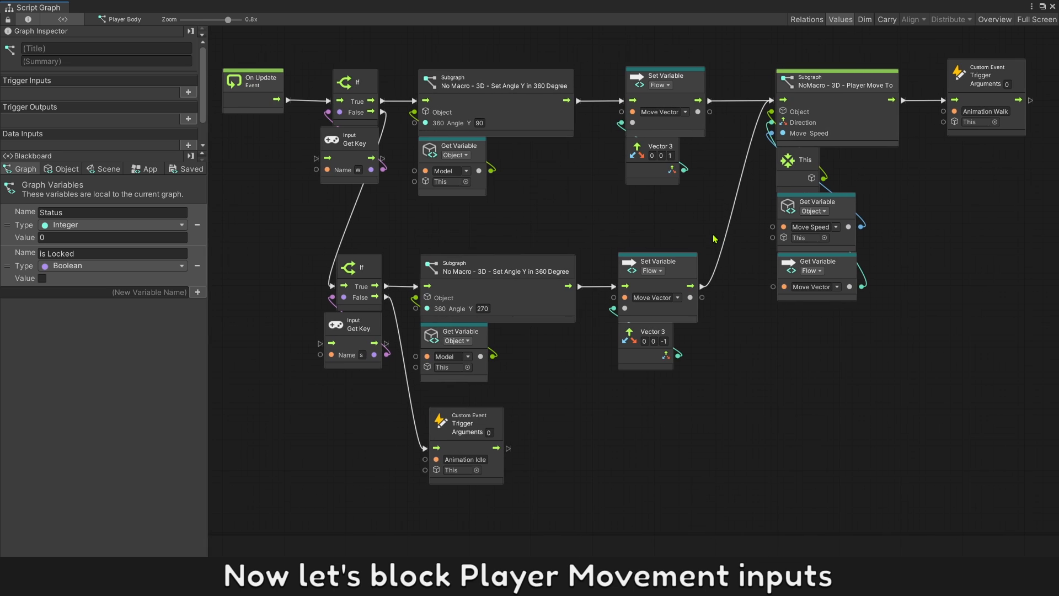
pyautogui.click(984, 115)
pyautogui.click(479, 460)
pyautogui.click(575, 435)
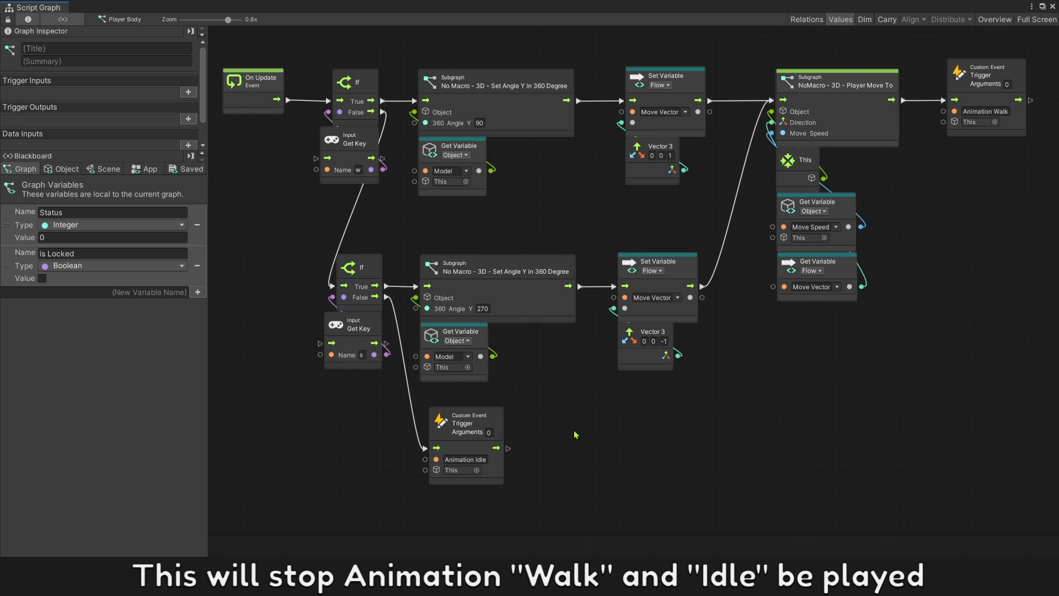
pyautogui.moveTo(270, 153); pyautogui.dragTo(495, 203, button='middle')
pyautogui.scroll(2, 491, 200)
pyautogui.moveTo(472, 150); pyautogui.dragTo(325, 160)
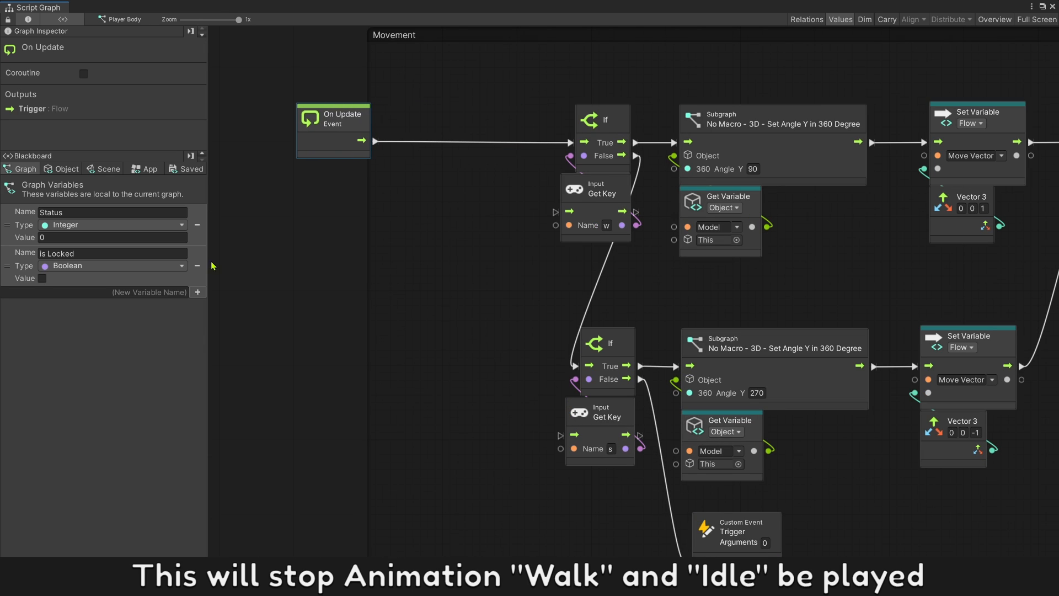
# Add a Get Variable node for is Locked and connect it to the condition of a new If node
pyautogui.moveTo(22, 271); pyautogui.dragTo(442, 230)
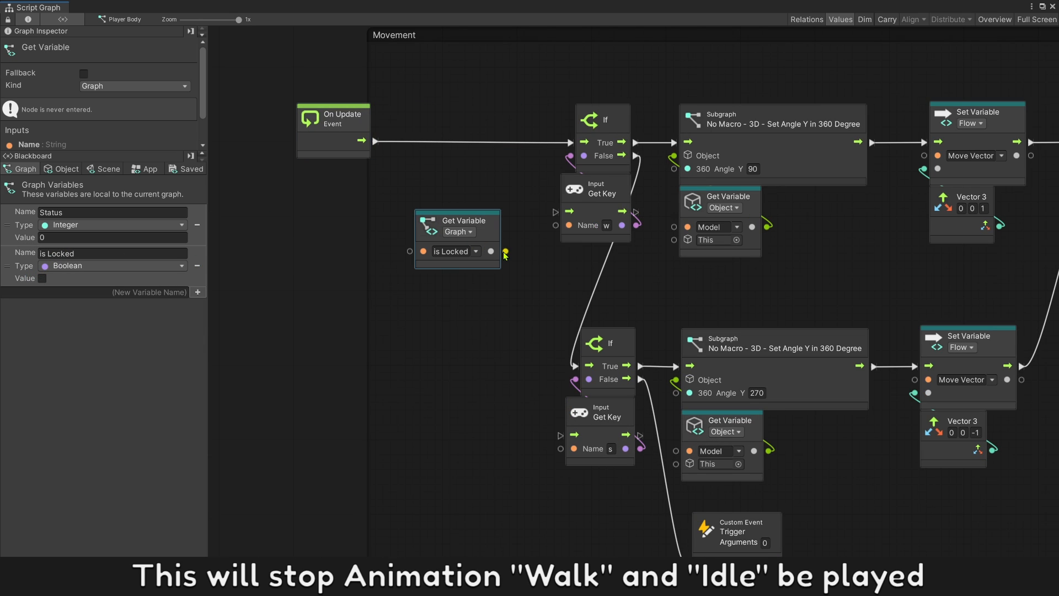
pyautogui.moveTo(504, 253); pyautogui.dragTo(472, 195)
pyautogui.write('br')
pyautogui.click(513, 223)
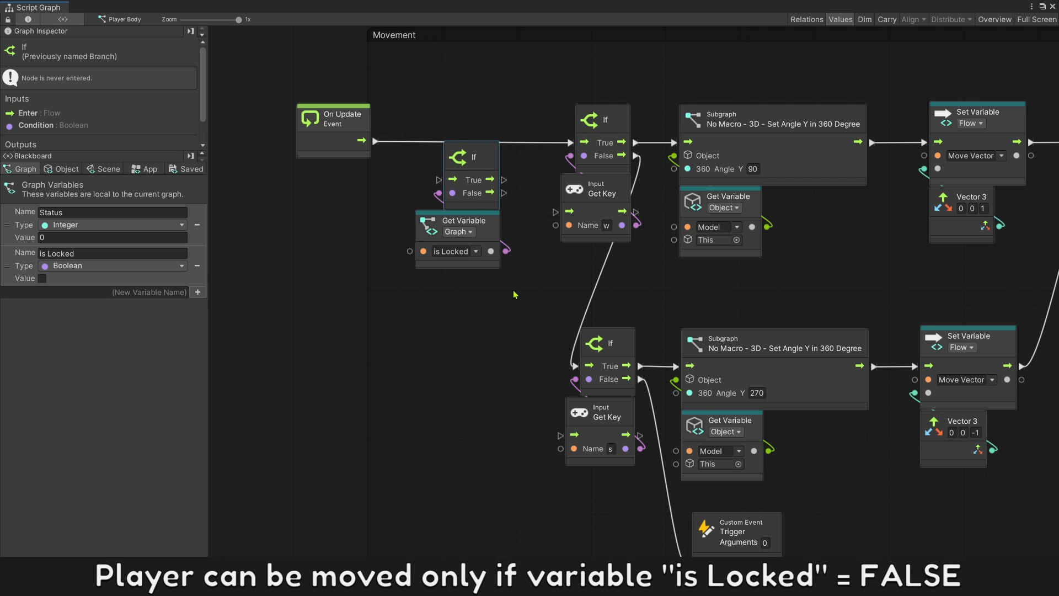
# Route On Update through the new If node's False output to the W-key If node, and extend the Movement group around On Update
pyautogui.moveTo(513, 291); pyautogui.dragTo(569, 142)
pyautogui.click(394, 161)
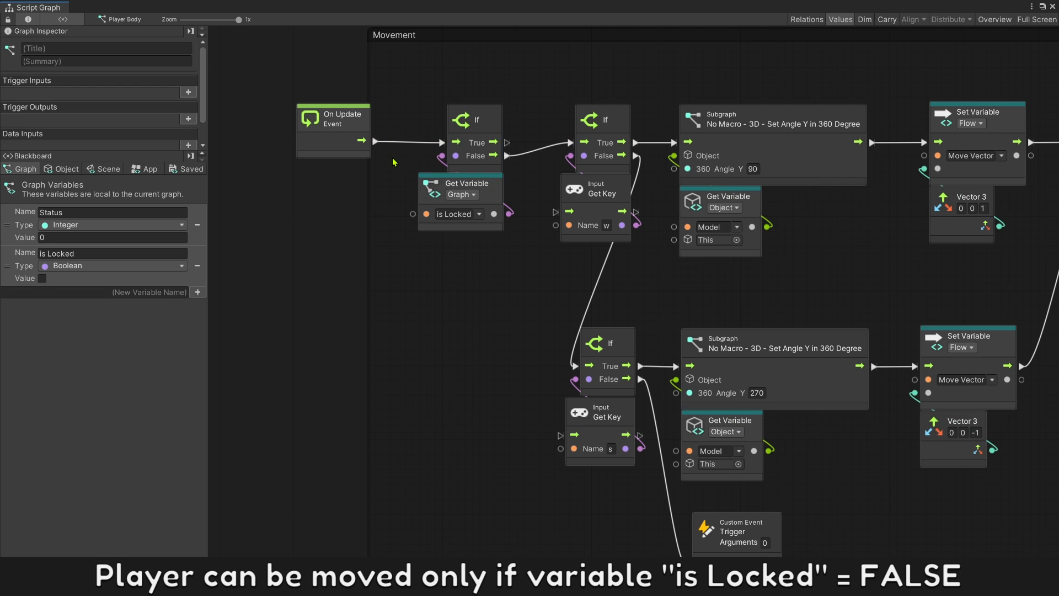
pyautogui.moveTo(340, 144); pyautogui.dragTo(355, 145)
pyautogui.moveTo(368, 84); pyautogui.dragTo(293, 83)
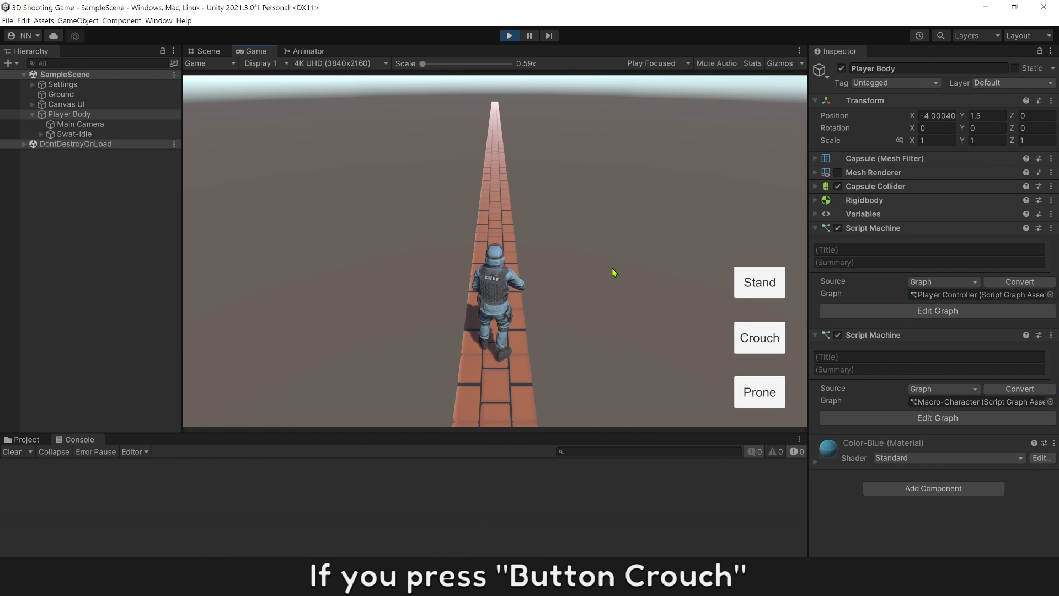
# Test the Crouch button in the running game, inspecting the character's pose in the scene and its active Animator state, and stop the game
pyautogui.click(741, 345)
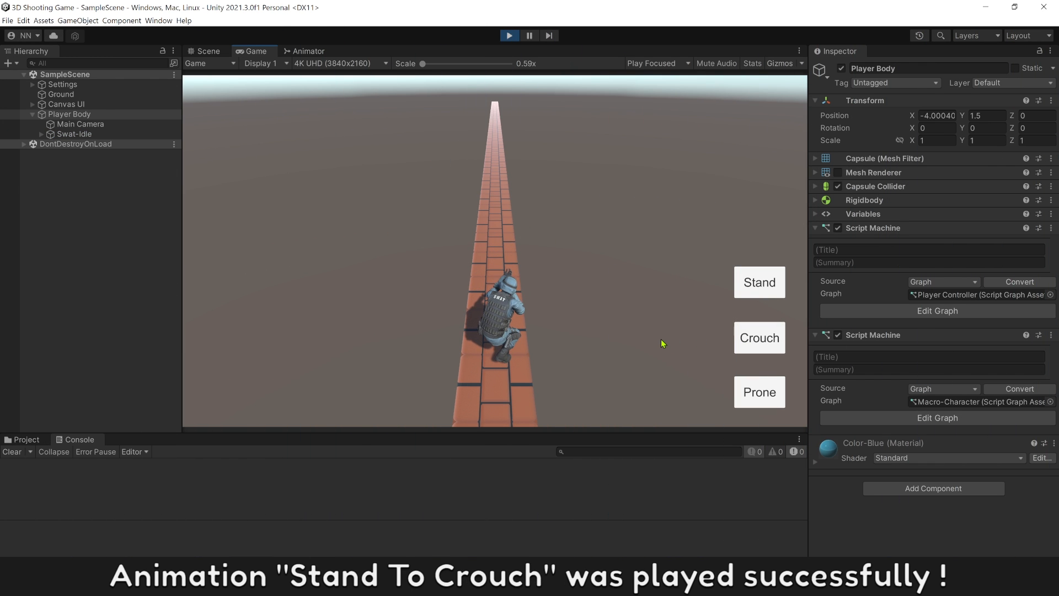
pyautogui.click(215, 52)
pyautogui.scroll(2, 432, 267)
pyautogui.moveTo(457, 270); pyautogui.dragTo(478, 206, button='middle')
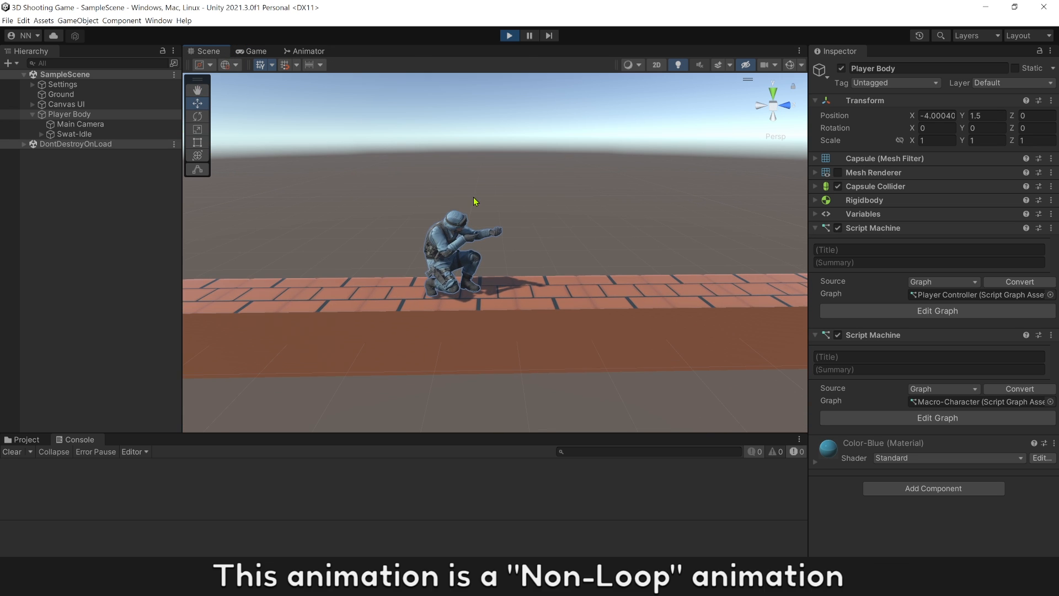
pyautogui.scroll(3, 472, 197)
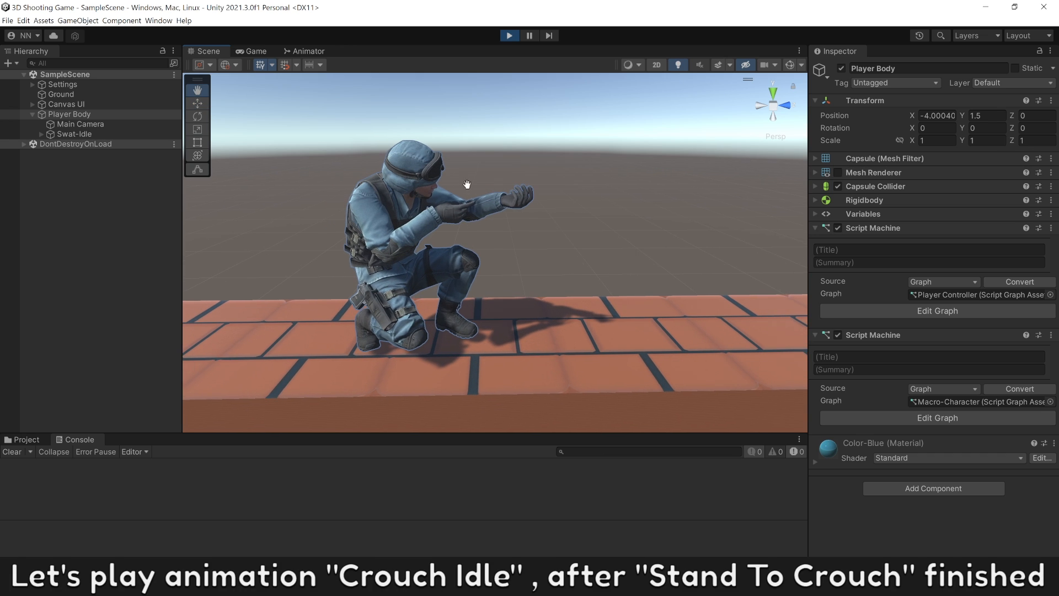
pyautogui.click(305, 52)
pyautogui.click(574, 182)
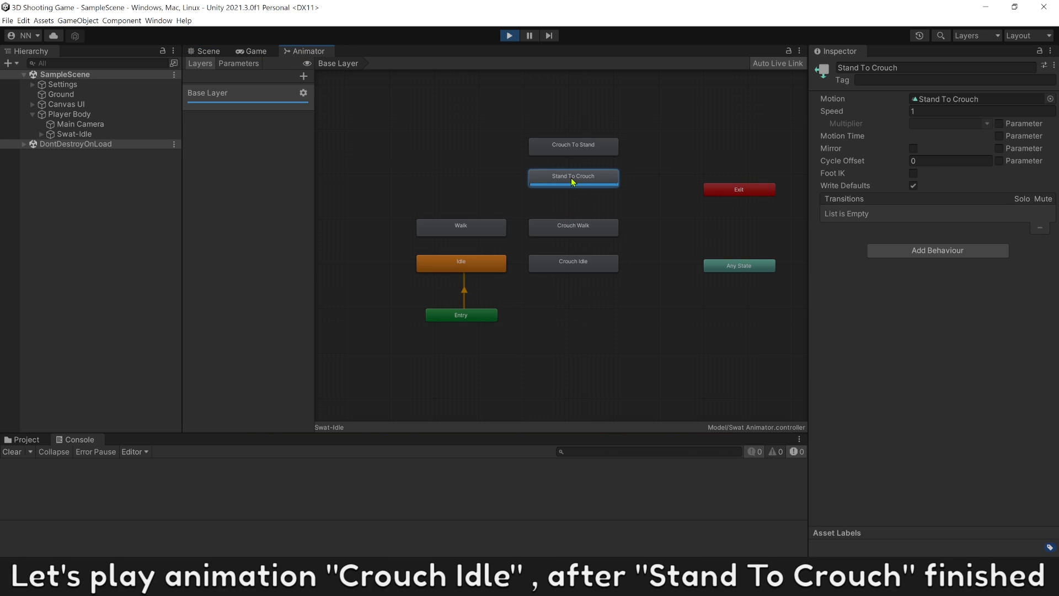
pyautogui.click(509, 36)
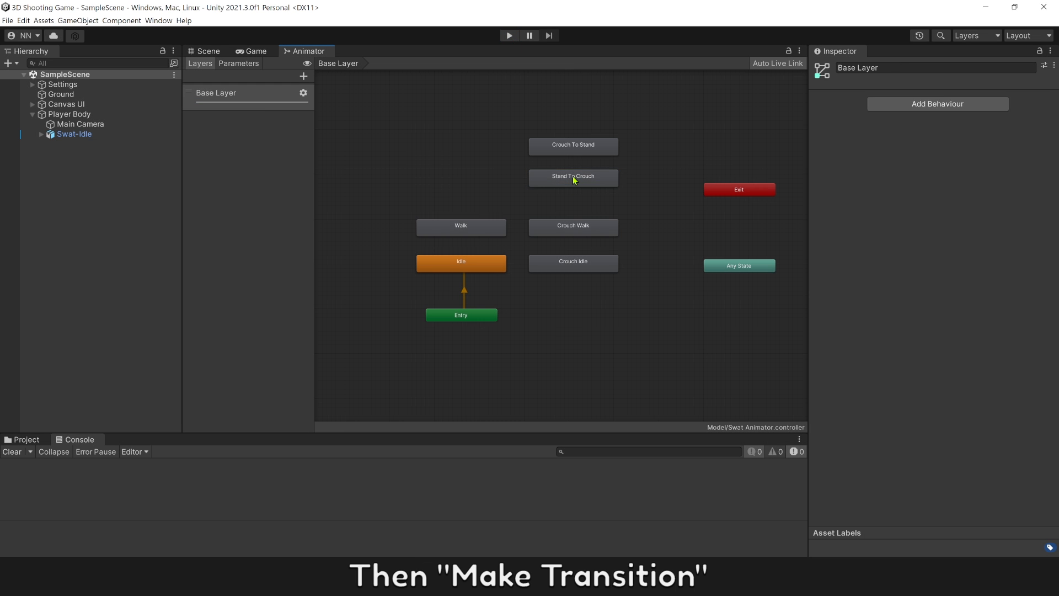
# Place the Stand To Crouch state below Crouch Idle and make a transition from Stand To Crouch to Crouch Idle
pyautogui.moveTo(569, 177); pyautogui.dragTo(574, 301)
pyautogui.rightClick(573, 301)
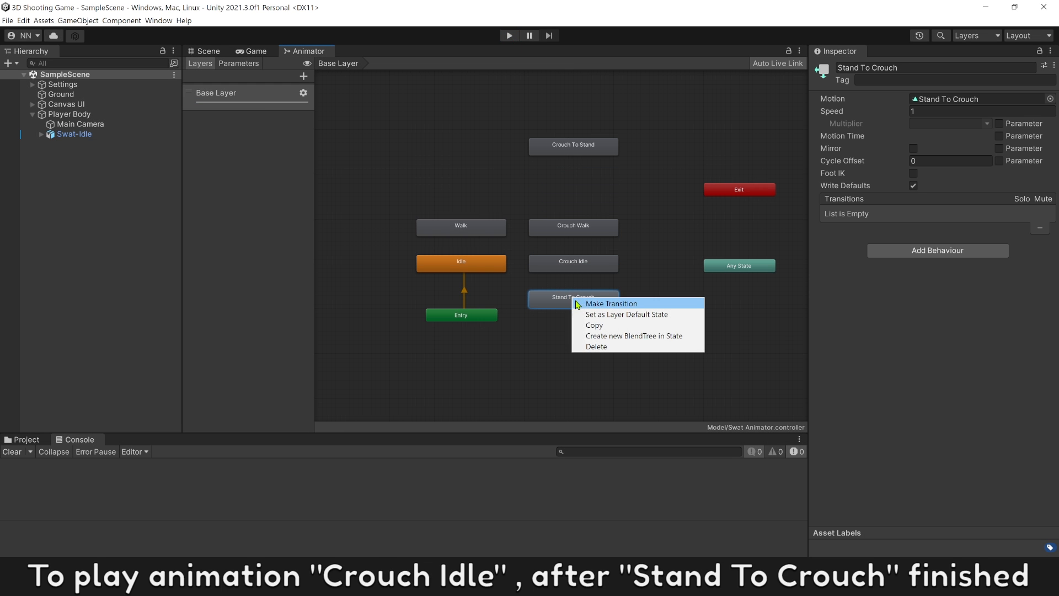
pyautogui.click(587, 303)
pyautogui.click(579, 265)
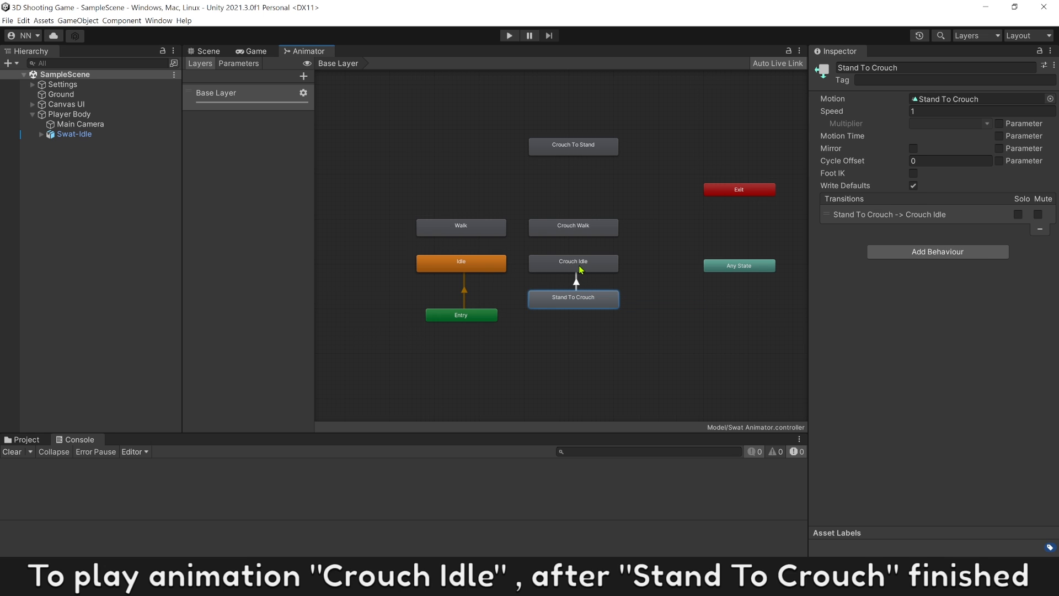
pyautogui.click(658, 279)
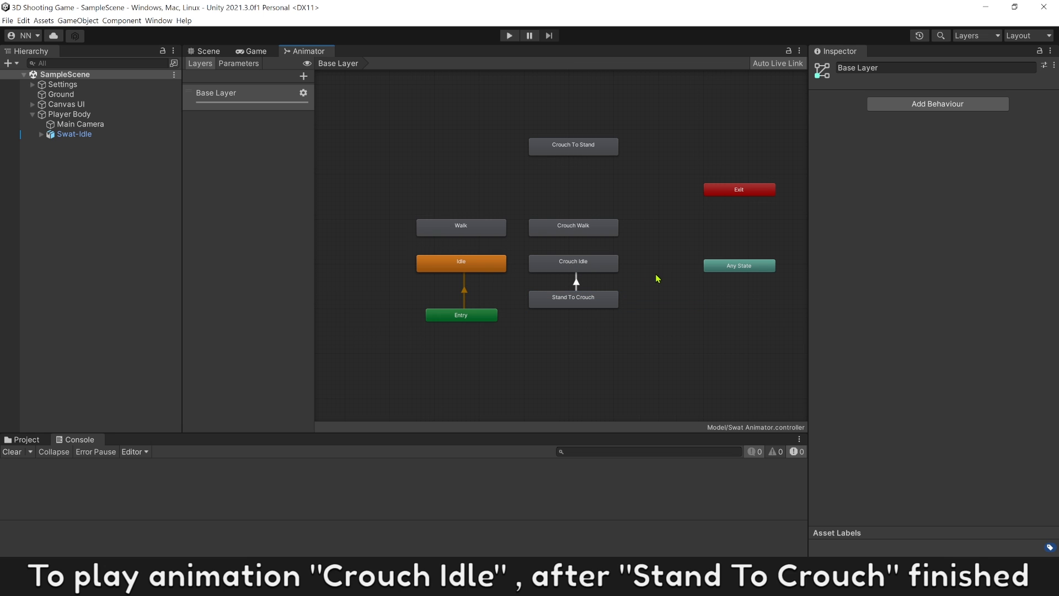
# Run the game again, trigger Crouch, and check the animation that follows Stand To Crouch in the Animator and Scene views
pyautogui.click(276, 53)
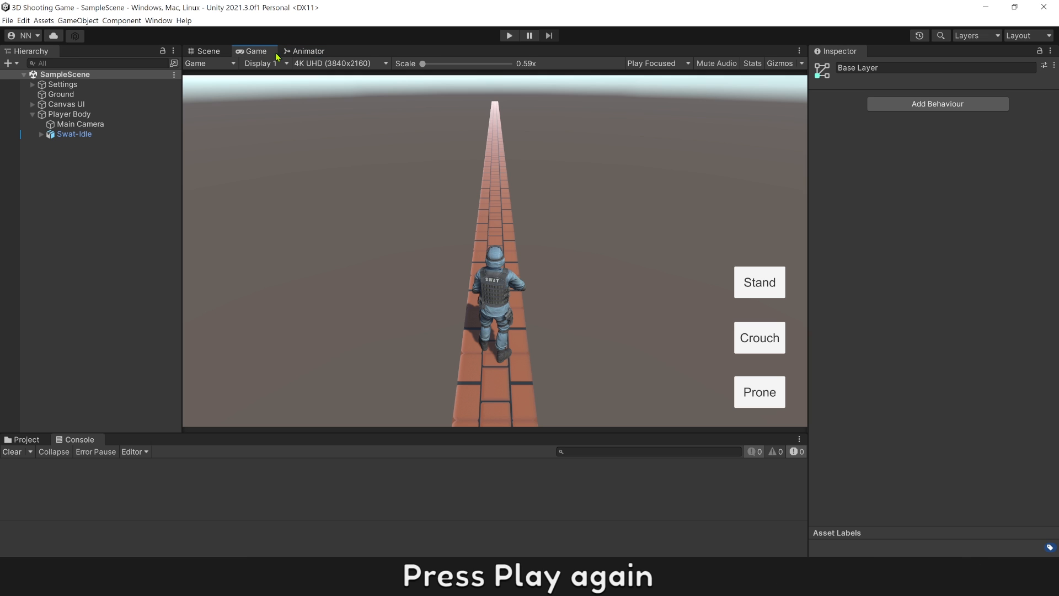
pyautogui.click(508, 36)
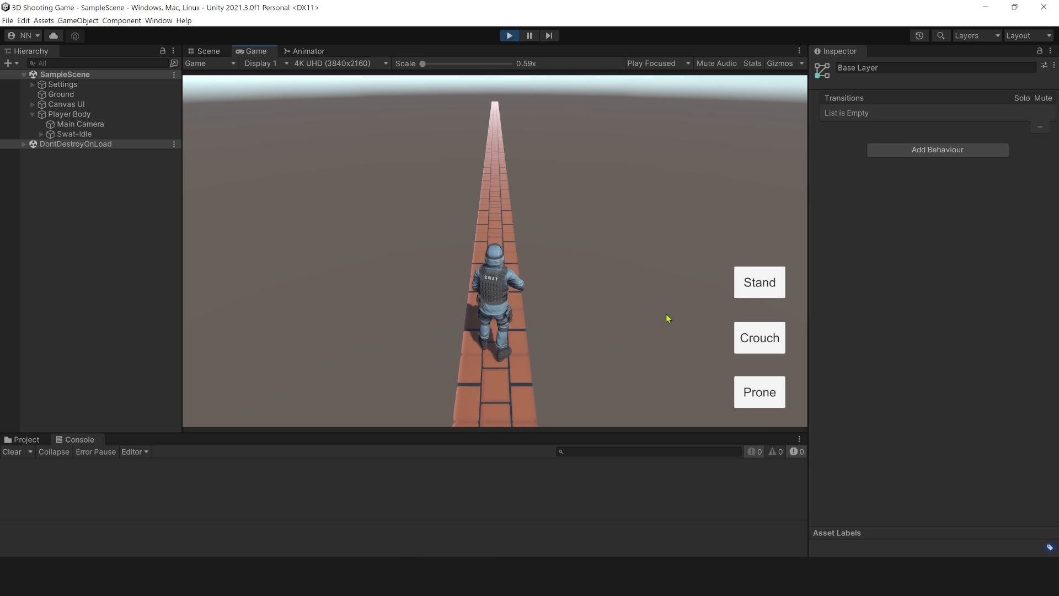
pyautogui.click(757, 342)
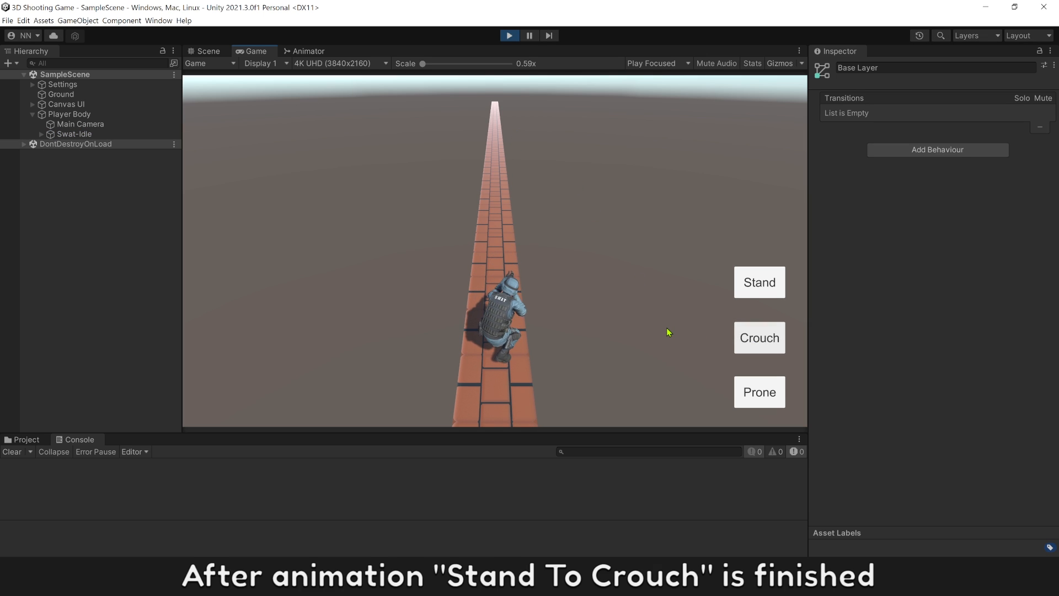
pyautogui.click(308, 51)
pyautogui.click(237, 51)
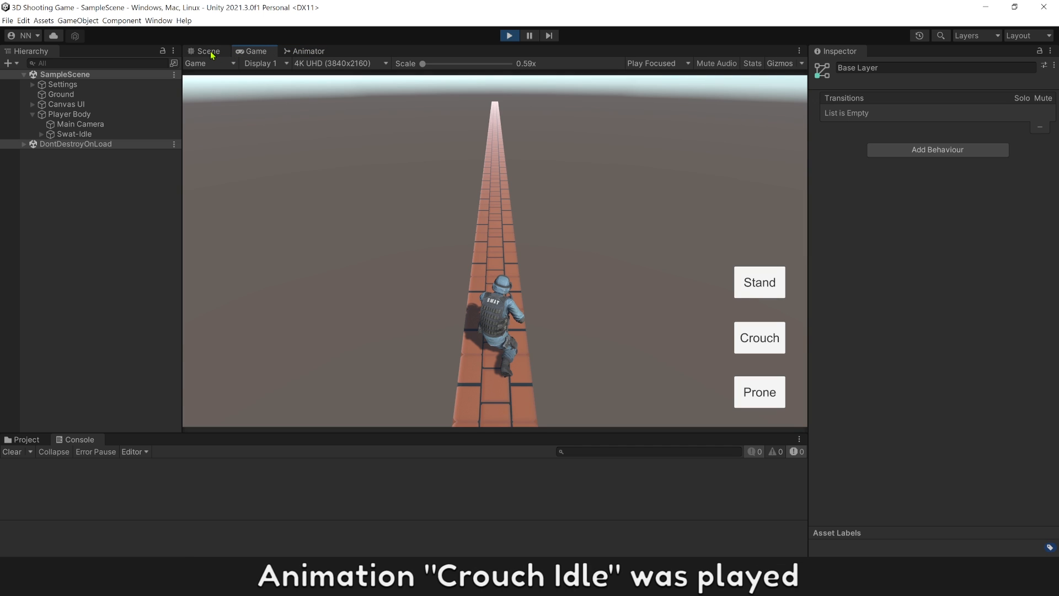
pyautogui.click(210, 51)
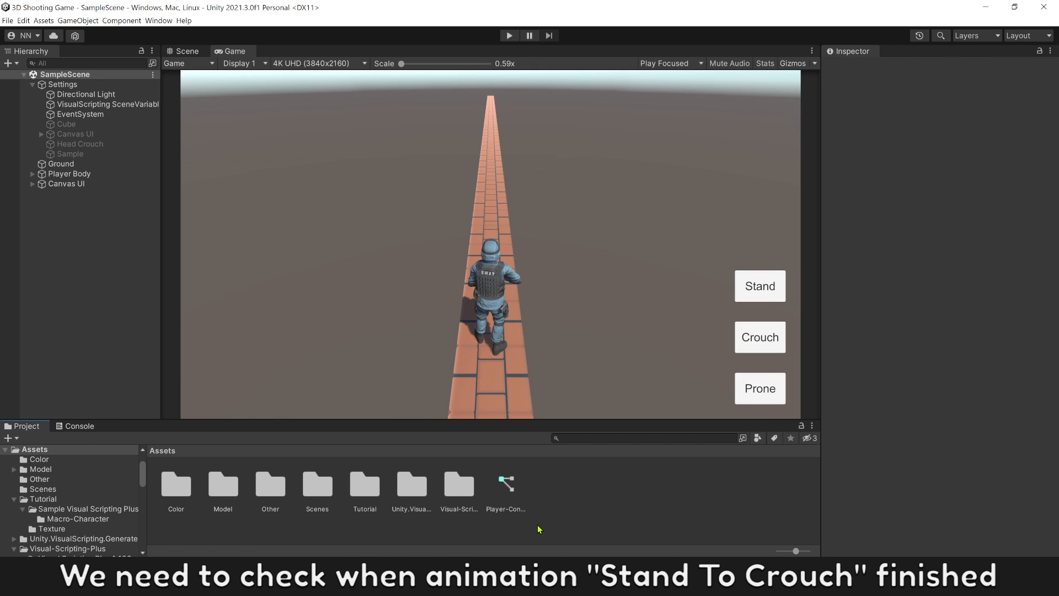
# Open the Use-Character script graph from Assets/Tutorial/Sample Visual Scripting Plus/Macro-Character for editing
pyautogui.click(367, 490)
pyautogui.doubleClick(367, 490)
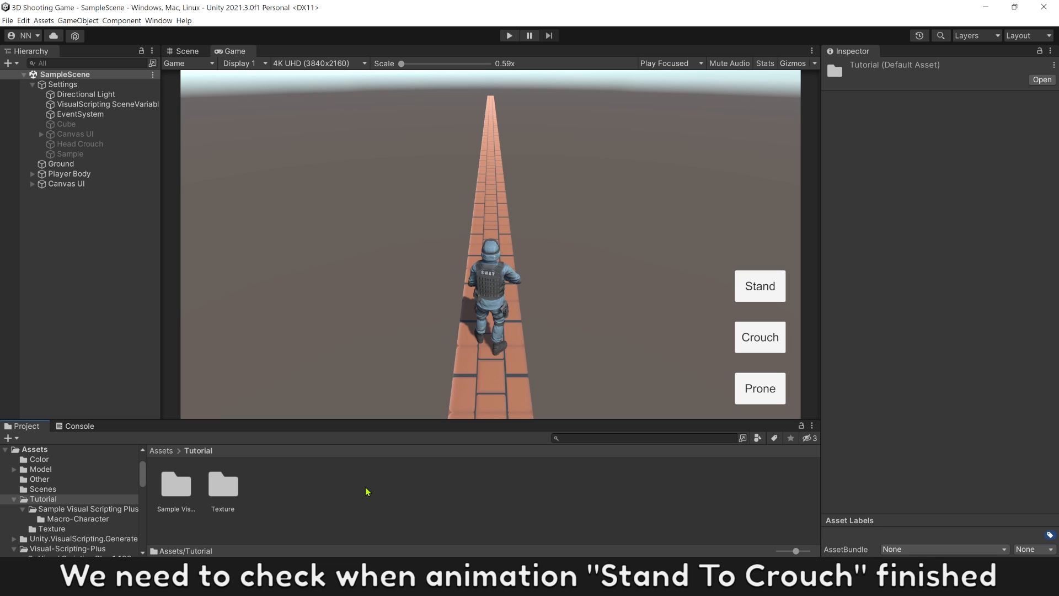
pyautogui.click(186, 489)
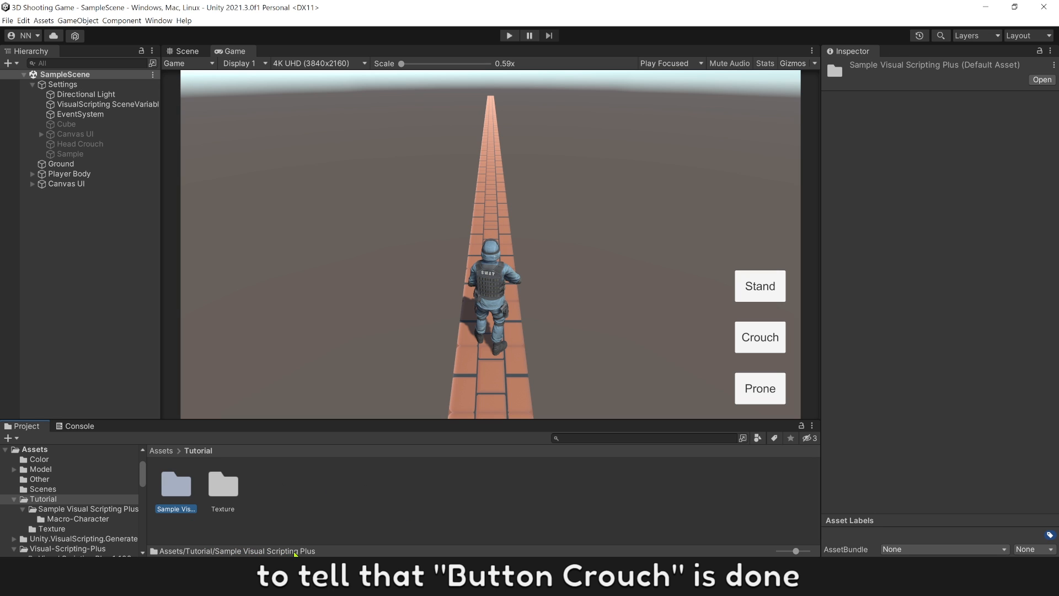
pyautogui.doubleClick(184, 492)
pyautogui.click(182, 488)
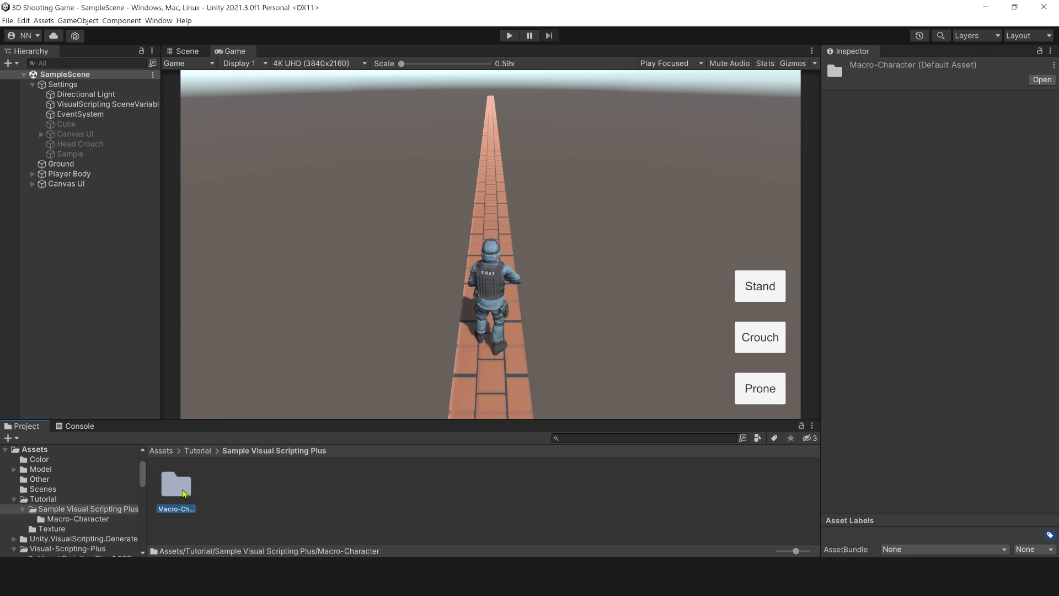
pyautogui.doubleClick(178, 491)
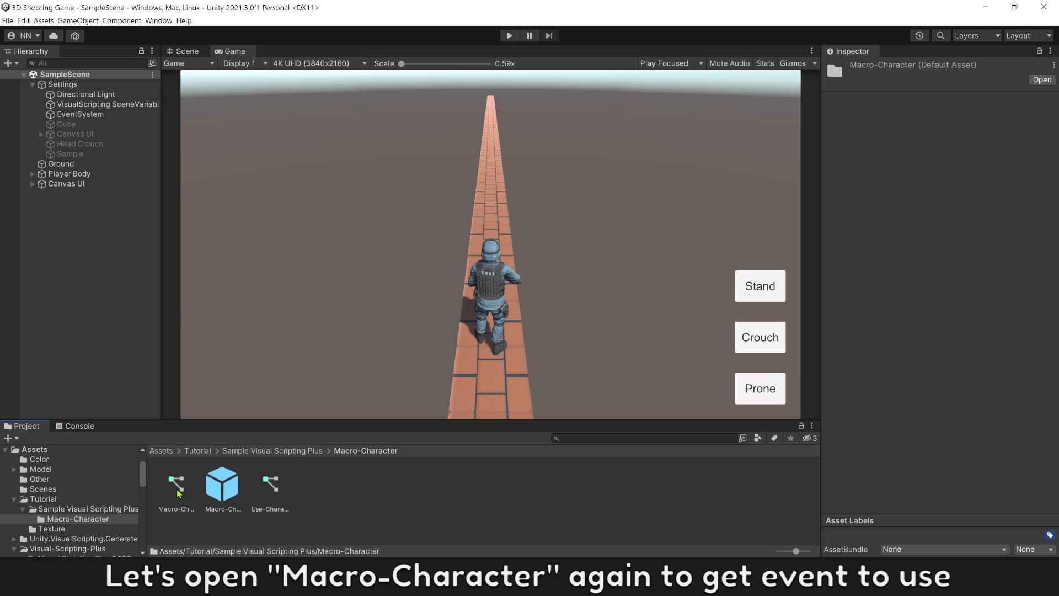
pyautogui.click(267, 486)
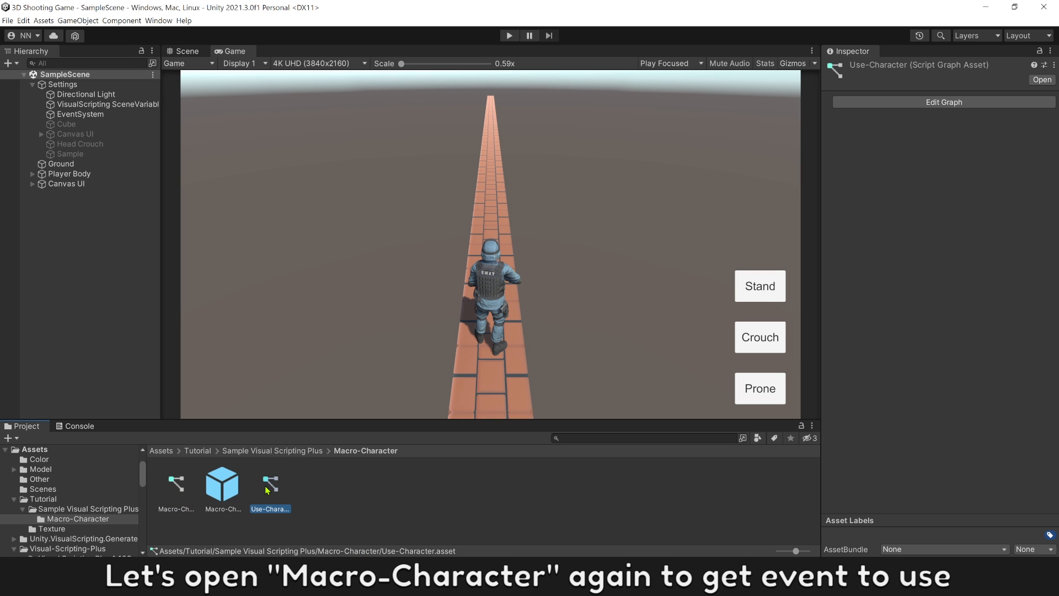
pyautogui.click(904, 103)
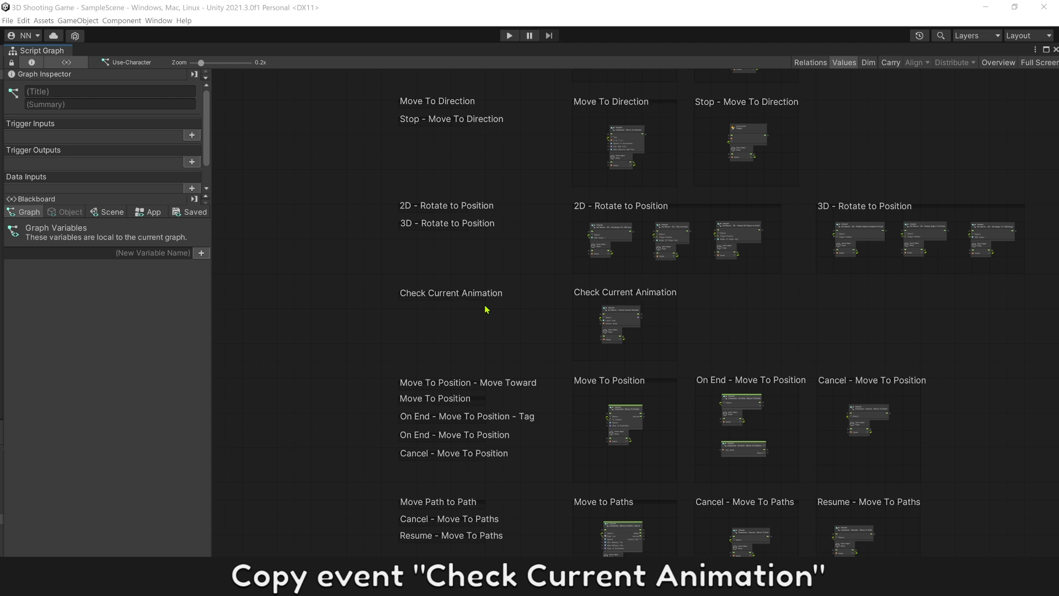
# Copy the No Macro - Check Current Animation subgraph together with its Game Object Find node
pyautogui.scroll(8, 627, 339)
pyautogui.moveTo(741, 382); pyautogui.dragTo(567, 248)
pyautogui.rightClick(572, 250)
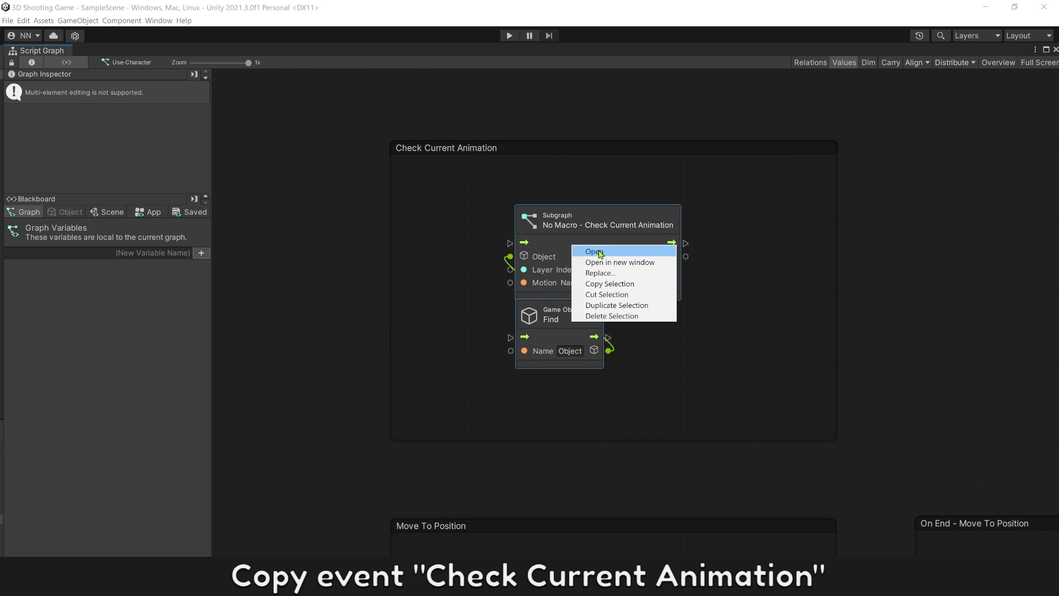
pyautogui.click(601, 281)
pyautogui.click(757, 283)
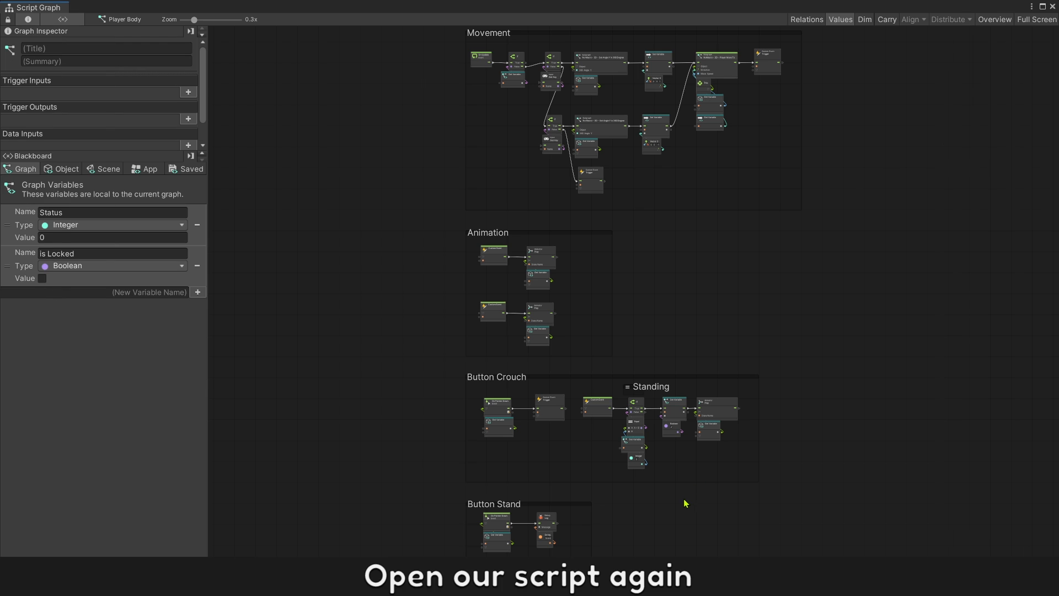
# Paste the copied Check Current Animation nodes into the empty area below the Button Stand group of the Player Body graph
pyautogui.moveTo(648, 529); pyautogui.dragTo(638, 296, button='middle')
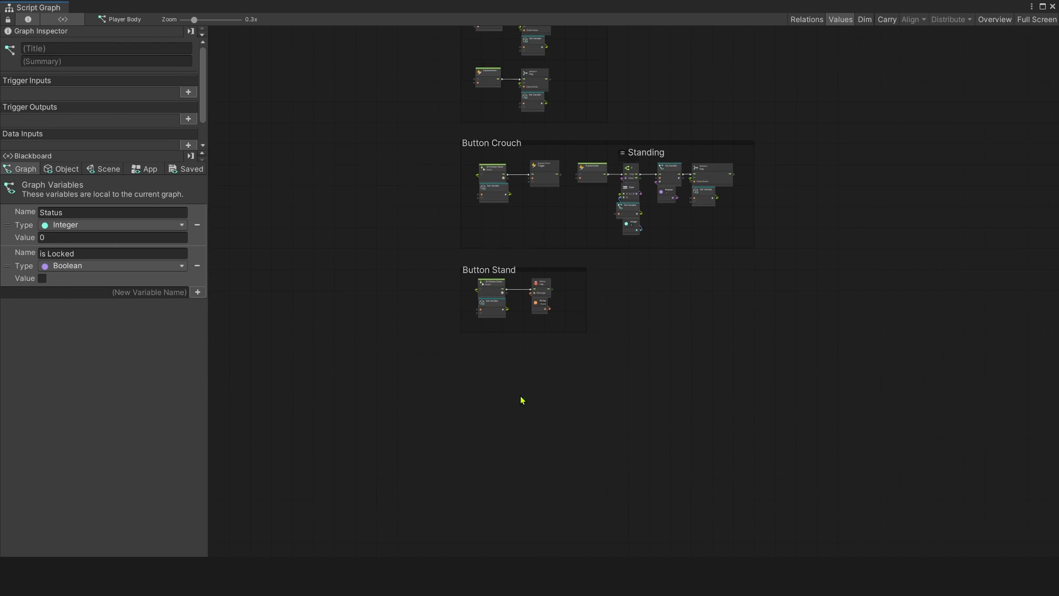
pyautogui.scroll(10, 520, 398)
pyautogui.rightClick(472, 258)
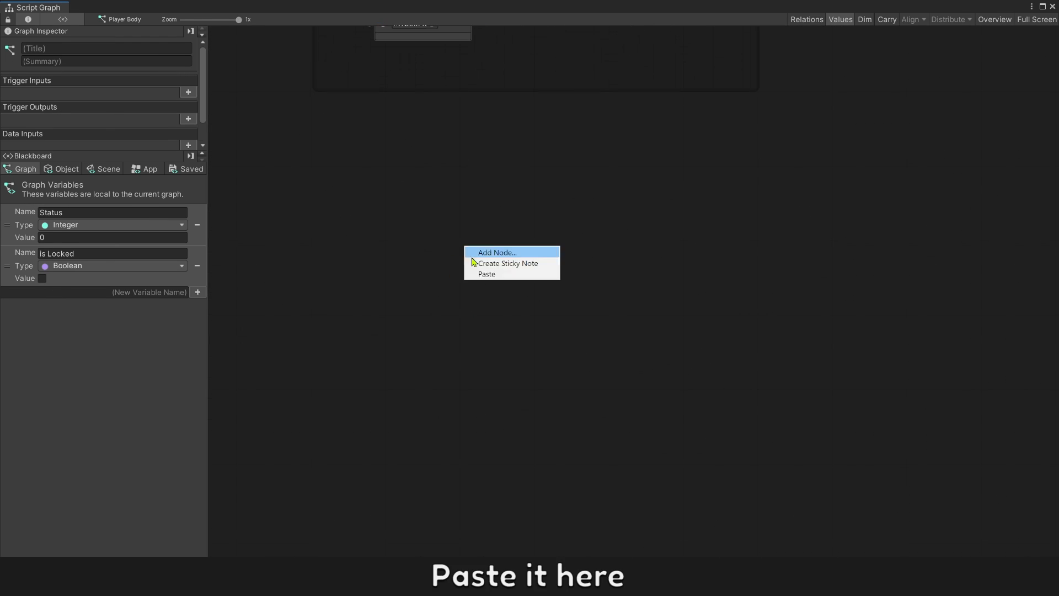
pyautogui.click(487, 274)
pyautogui.moveTo(610, 277); pyautogui.dragTo(619, 249)
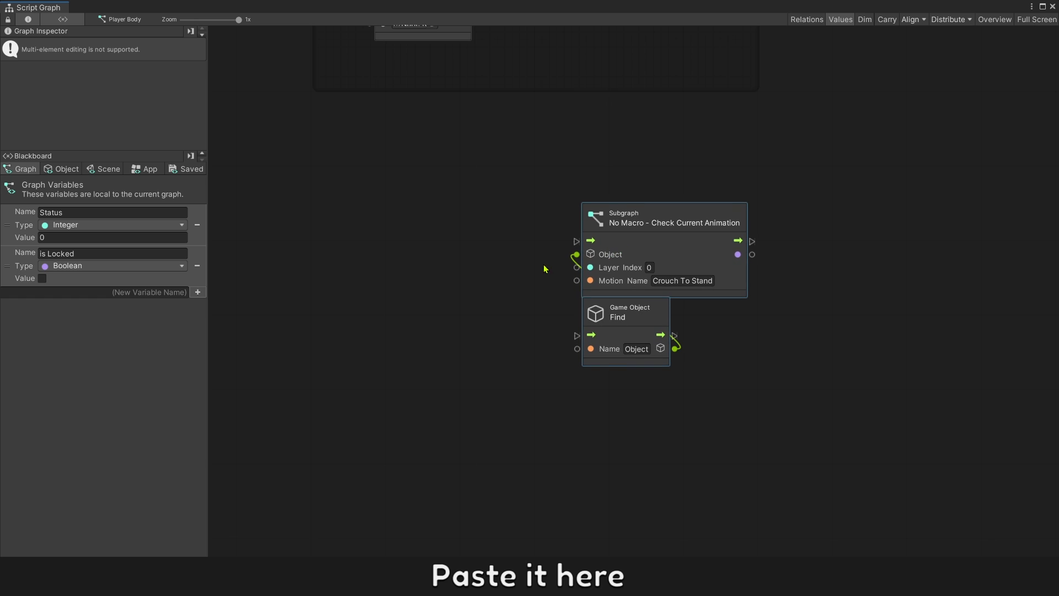
pyautogui.click(546, 269)
# Add an On Fixed Update event to the left of the pasted Check Current Animation subgraph
pyautogui.rightClick(359, 268)
pyautogui.click(378, 274)
pyautogui.write('on fix')
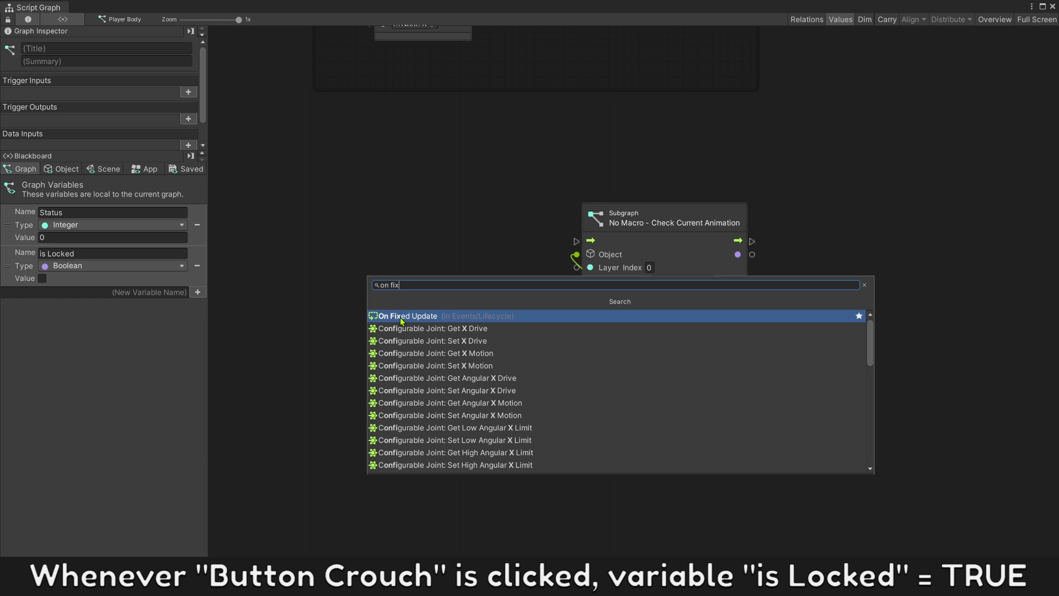
pyautogui.click(401, 318)
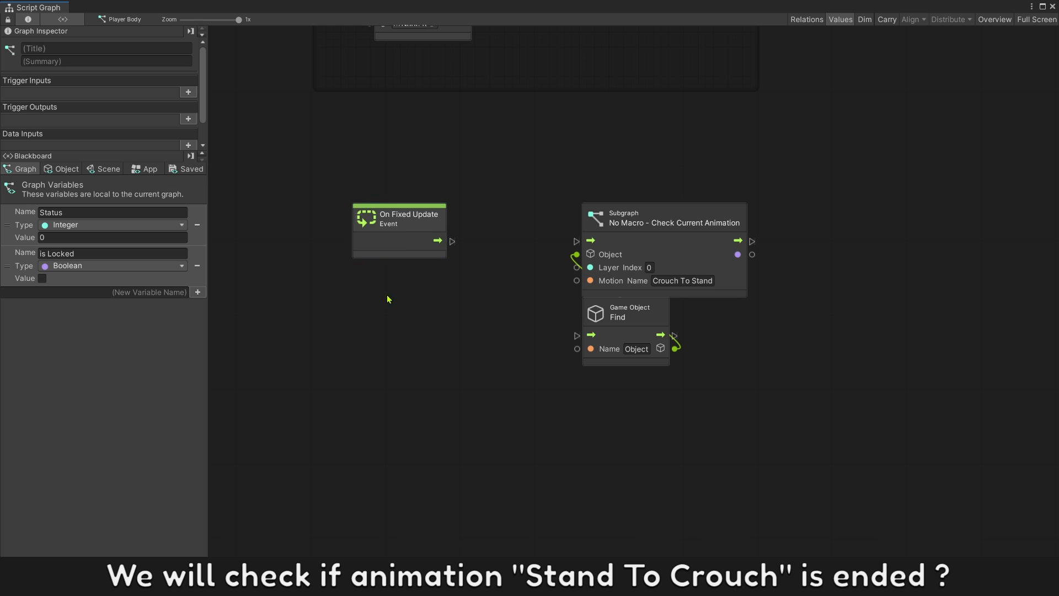
# Add an If node conditioned on the graph variable is Locked, and trigger it from On Fixed Update
pyautogui.moveTo(8, 266); pyautogui.dragTo(409, 313)
pyautogui.moveTo(499, 352); pyautogui.dragTo(468, 293)
pyautogui.write('br')
pyautogui.click(520, 327)
pyautogui.moveTo(468, 293); pyautogui.dragTo(520, 254)
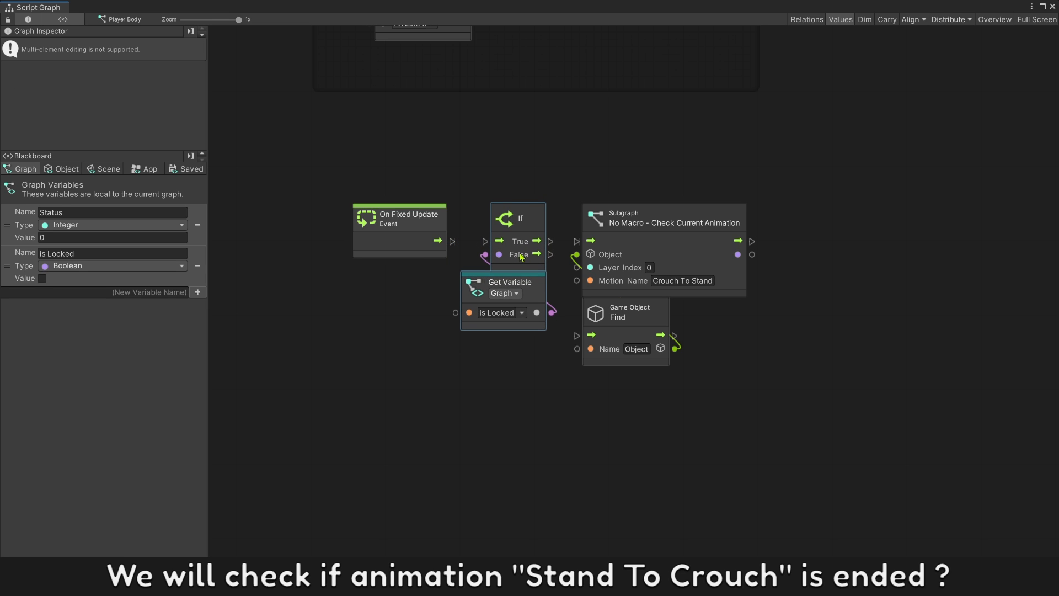
pyautogui.moveTo(452, 241); pyautogui.dragTo(486, 241)
# Shift the Check Current Animation nodes slightly right and connect the If node's True output to the subgraph
pyautogui.moveTo(757, 385); pyautogui.dragTo(620, 246)
pyautogui.moveTo(620, 247); pyautogui.dragTo(669, 248)
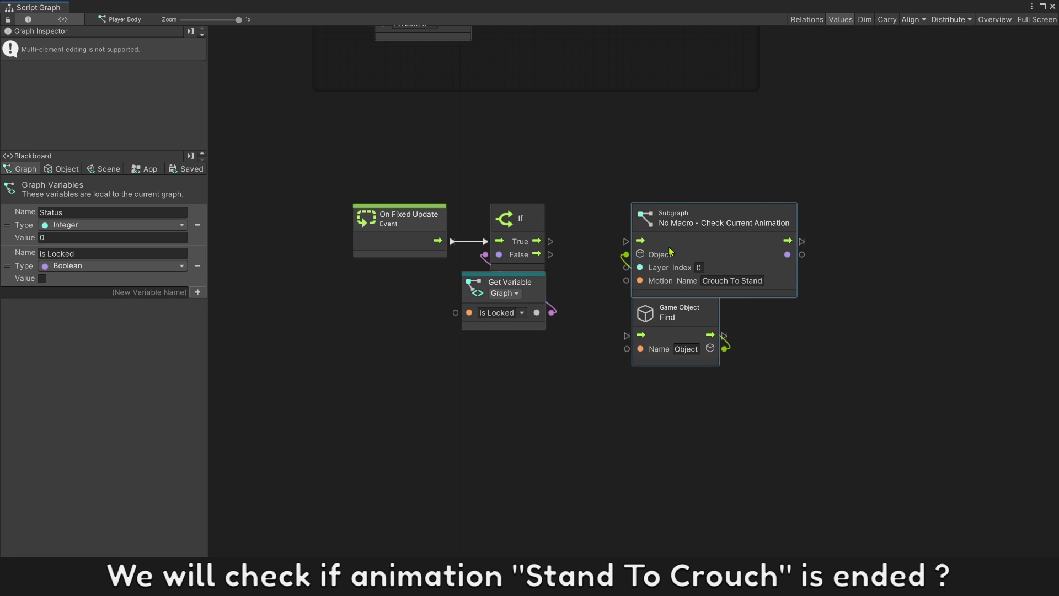
pyautogui.click(569, 274)
pyautogui.moveTo(552, 243); pyautogui.dragTo(626, 241)
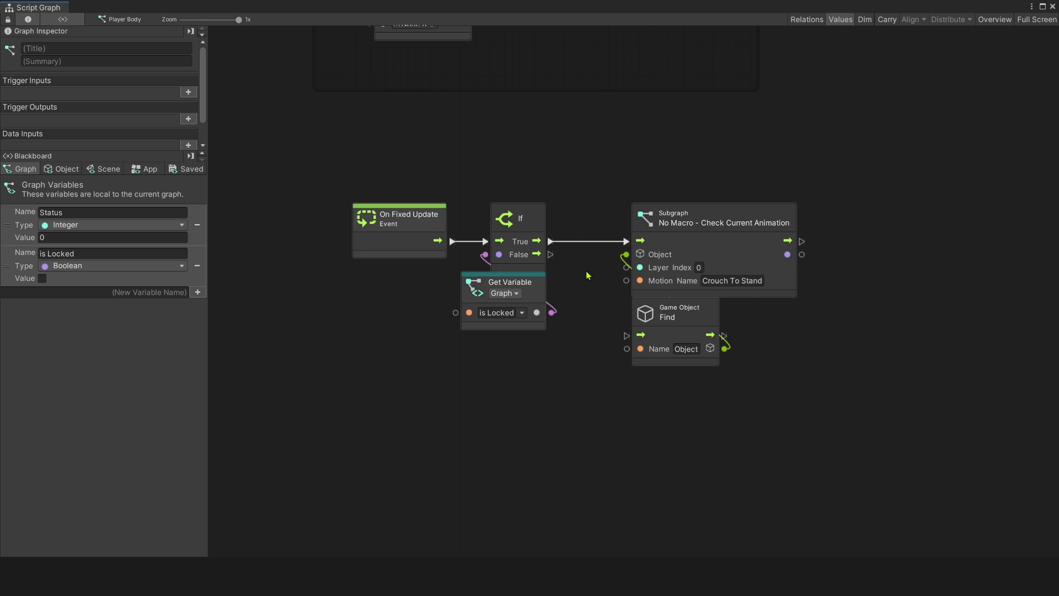
# Replace the Find node with the Model object variable feeding the subgraph's Object input, and clear the Motion Name
pyautogui.click(678, 312)
pyautogui.press('Delete')
pyautogui.click(67, 169)
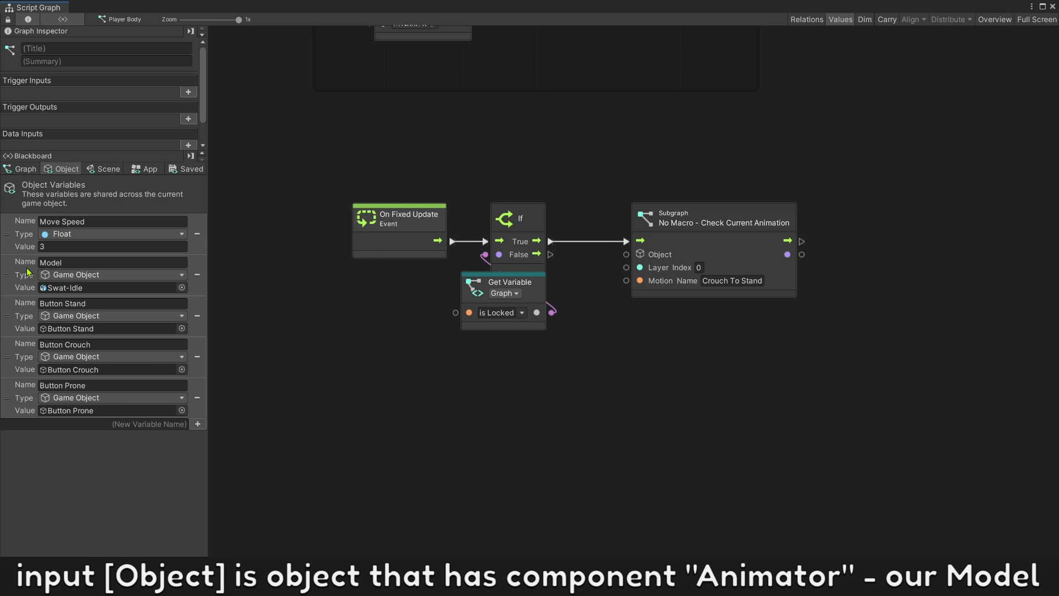
pyautogui.moveTo(33, 269); pyautogui.dragTo(613, 330)
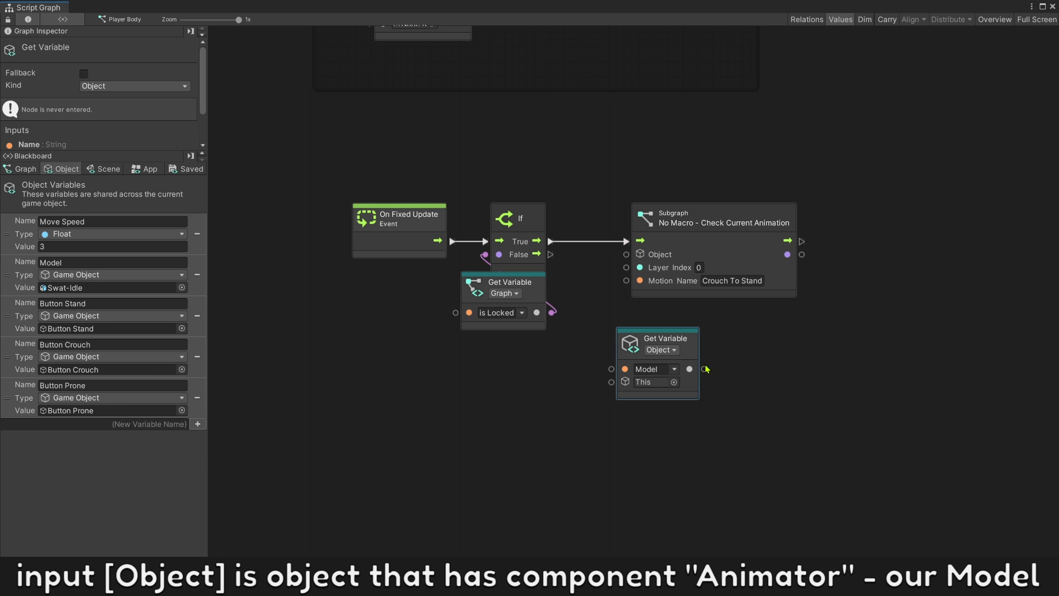
pyautogui.moveTo(704, 368); pyautogui.dragTo(627, 256)
pyautogui.moveTo(637, 348); pyautogui.dragTo(653, 319)
pyautogui.click(602, 326)
pyautogui.click(723, 281)
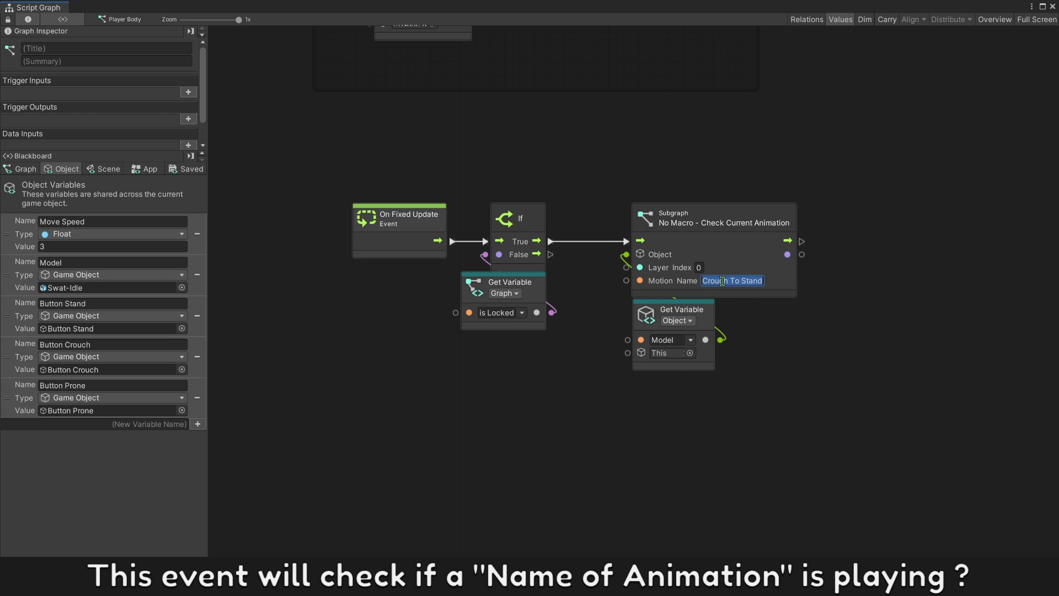
pyautogui.press('BackSpace')
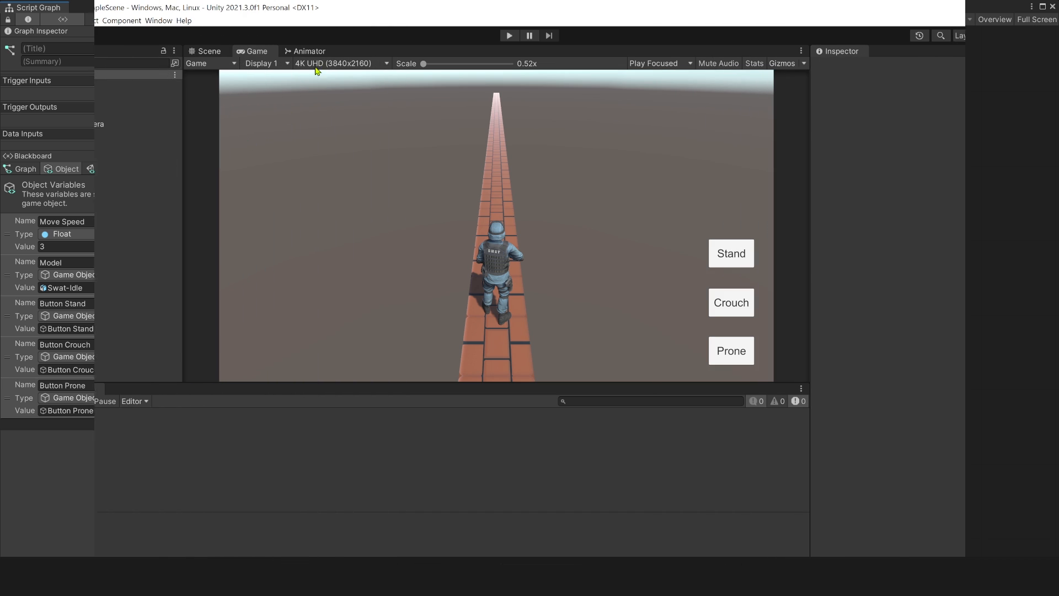
# Delete the Stand To Crouch to Crouch Idle transition in the Animator and move Stand To Crouch between Crouch To Stand and Crouch Walk
pyautogui.click(316, 53)
pyautogui.click(589, 299)
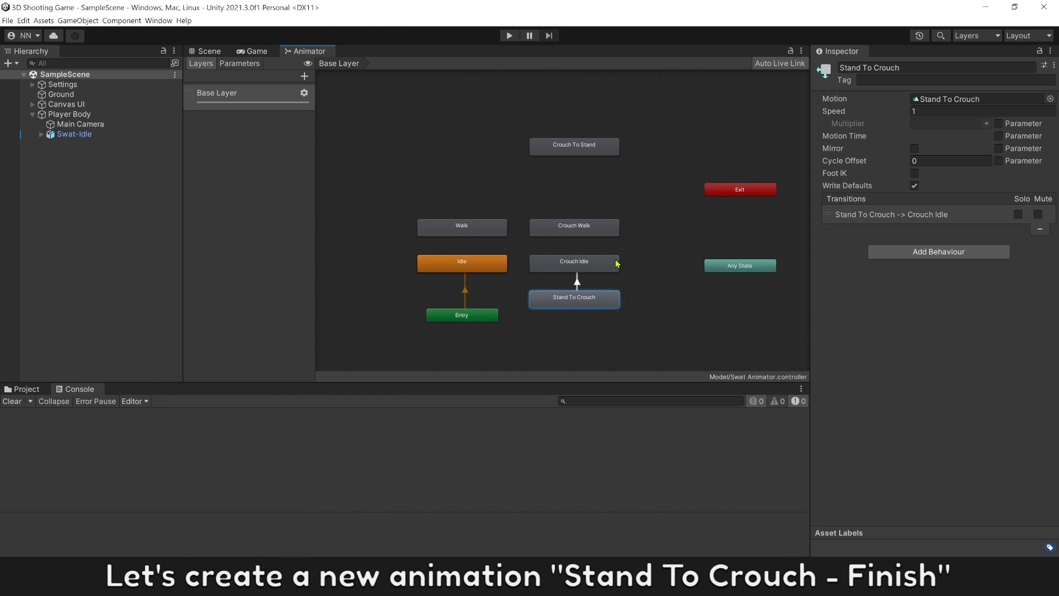
pyautogui.click(859, 215)
pyautogui.press('Delete')
pyautogui.click(534, 276)
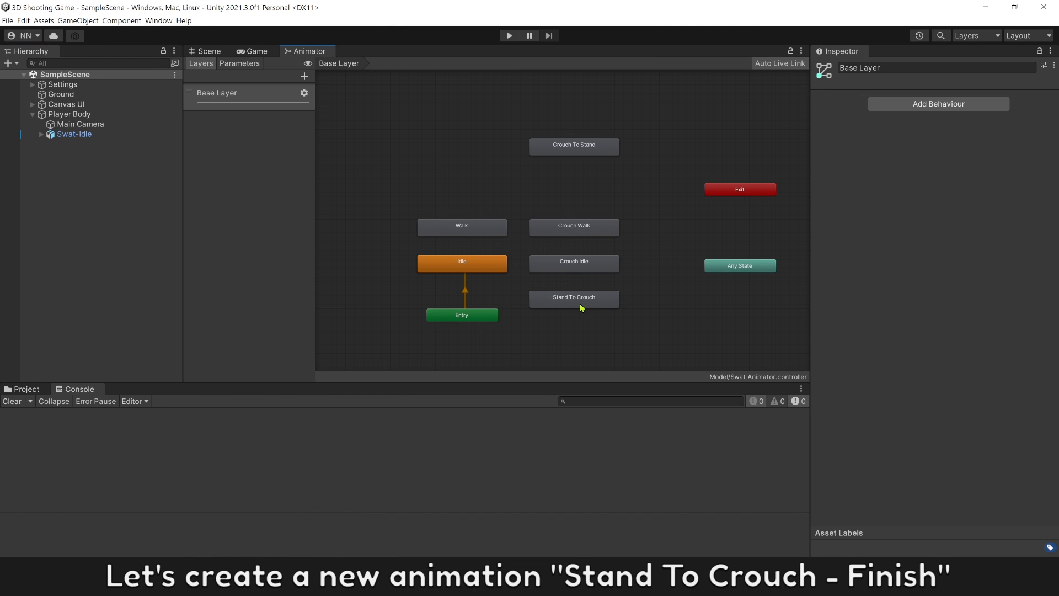
pyautogui.scroll(2, 581, 307)
pyautogui.scroll(-2, 581, 307)
pyautogui.moveTo(579, 303); pyautogui.dragTo(574, 174)
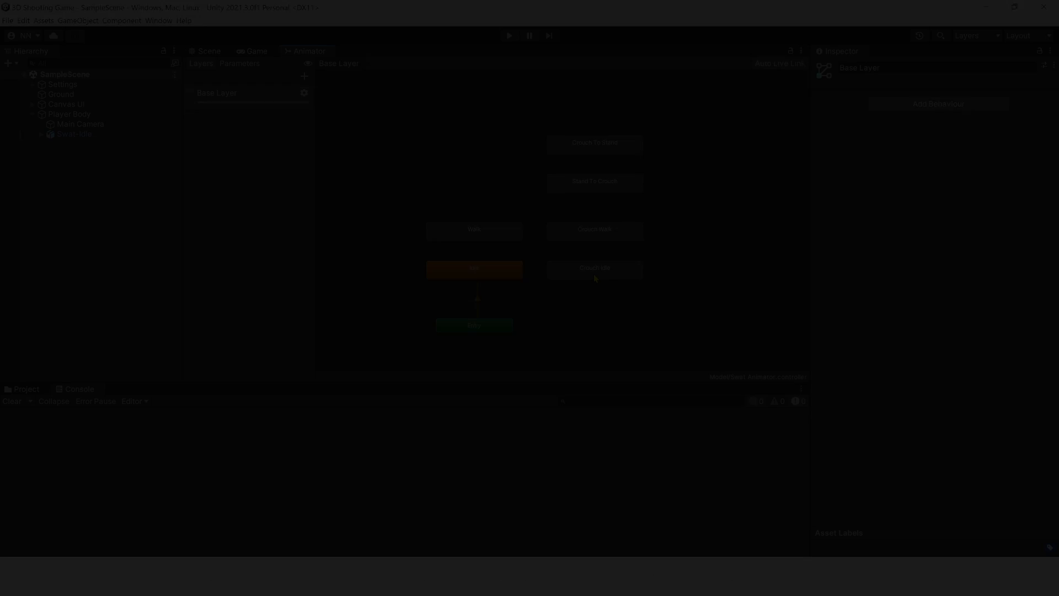
# Duplicate the Crouch Idle state and place the copy to the right of Stand To Crouch
pyautogui.click(593, 273)
pyautogui.rightClick(592, 271)
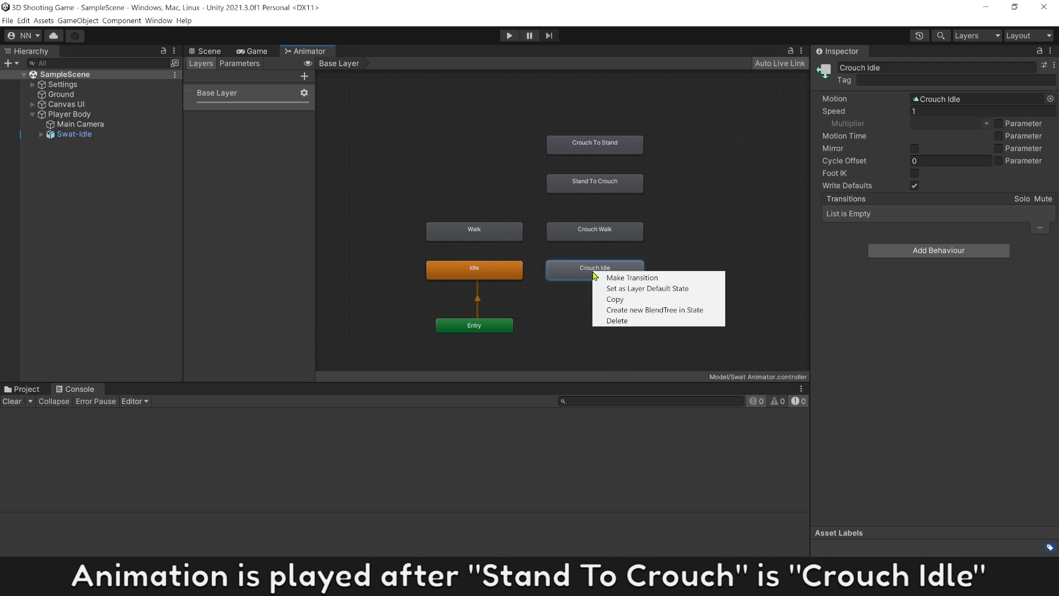
pyautogui.click(613, 300)
pyautogui.rightClick(669, 196)
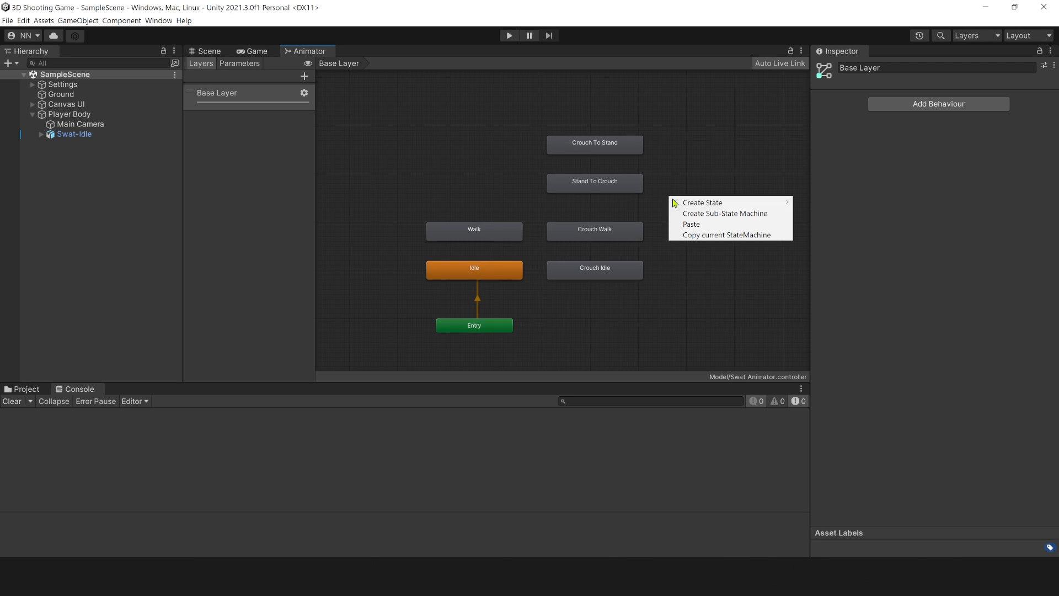
pyautogui.click(683, 223)
pyautogui.moveTo(699, 211); pyautogui.dragTo(707, 188)
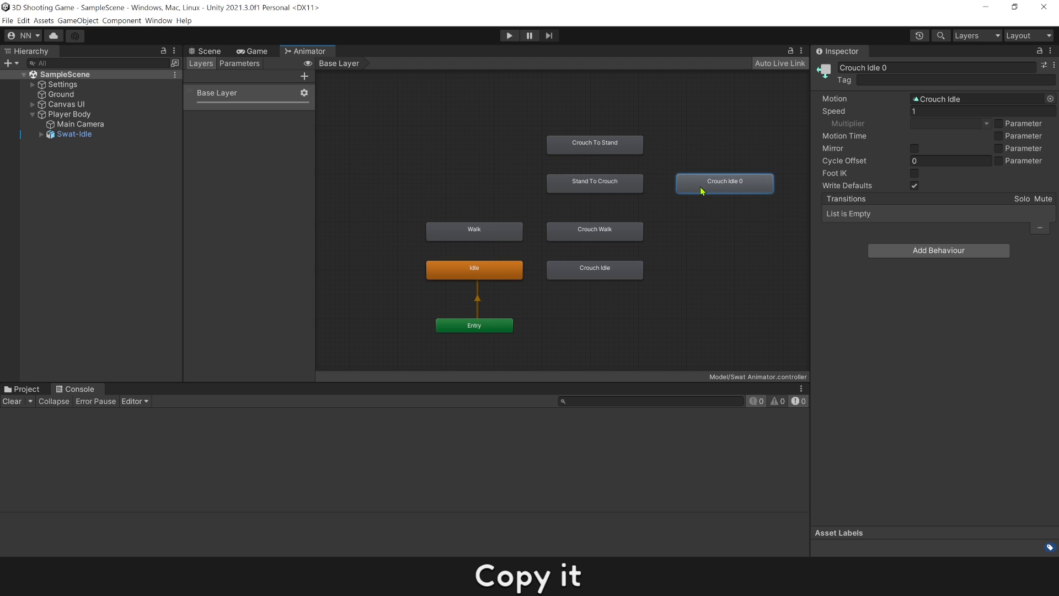
# Rename the copied Crouch Idle state to "Stand To Crouch - Finish"
pyautogui.click(913, 68)
pyautogui.write('Stand To')
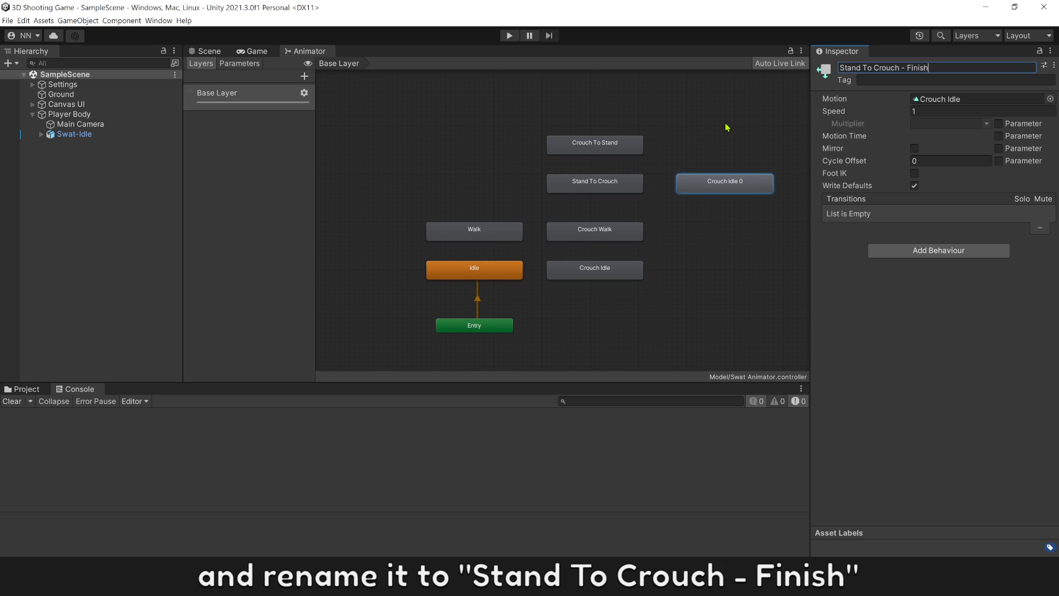
pyautogui.write(' Crouch - Finish')
pyautogui.press('Return')
pyautogui.click(717, 138)
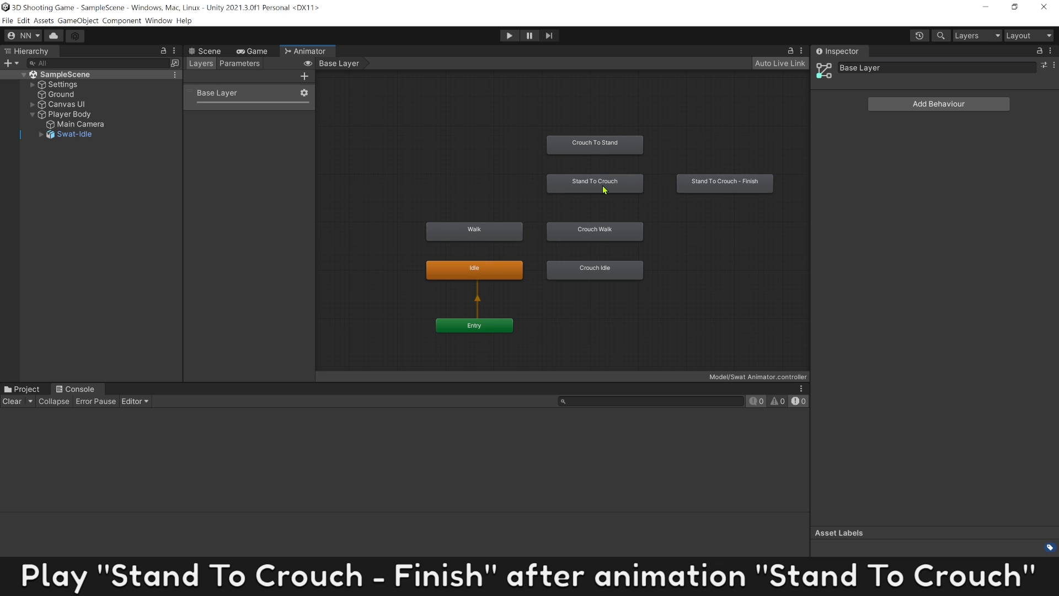
# Make a transition from the Stand To Crouch state to Stand To Crouch - Finish
pyautogui.click(604, 189)
pyautogui.rightClick(604, 189)
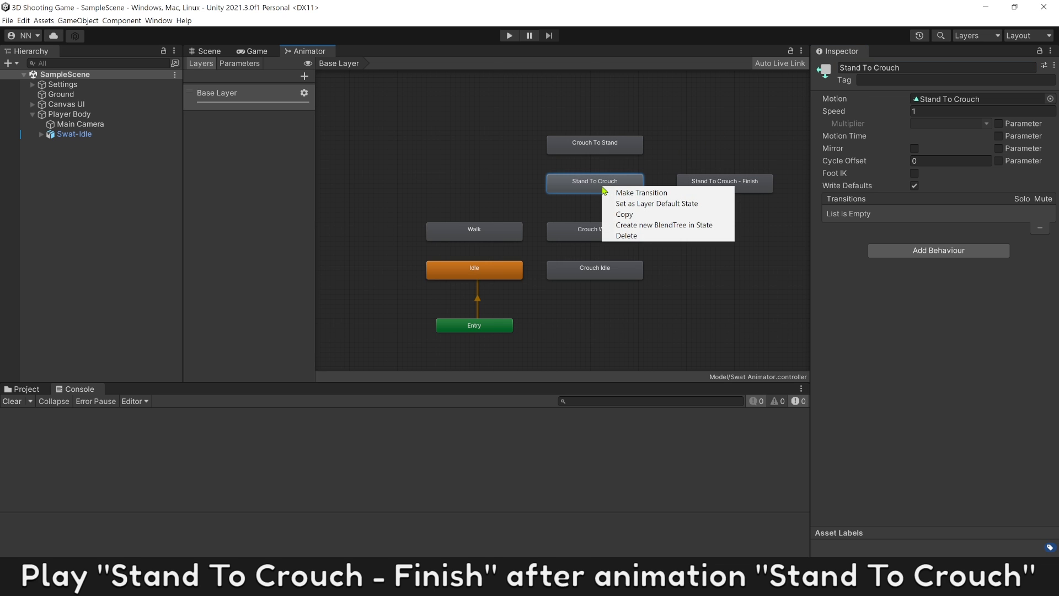
pyautogui.click(627, 193)
pyautogui.click(717, 189)
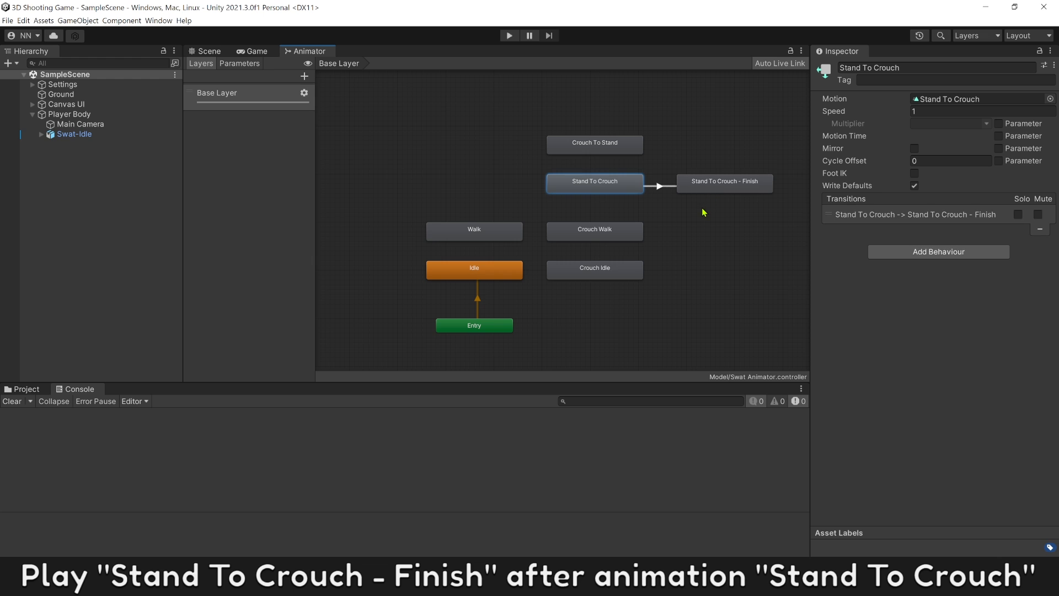
pyautogui.click(703, 209)
pyautogui.click(711, 191)
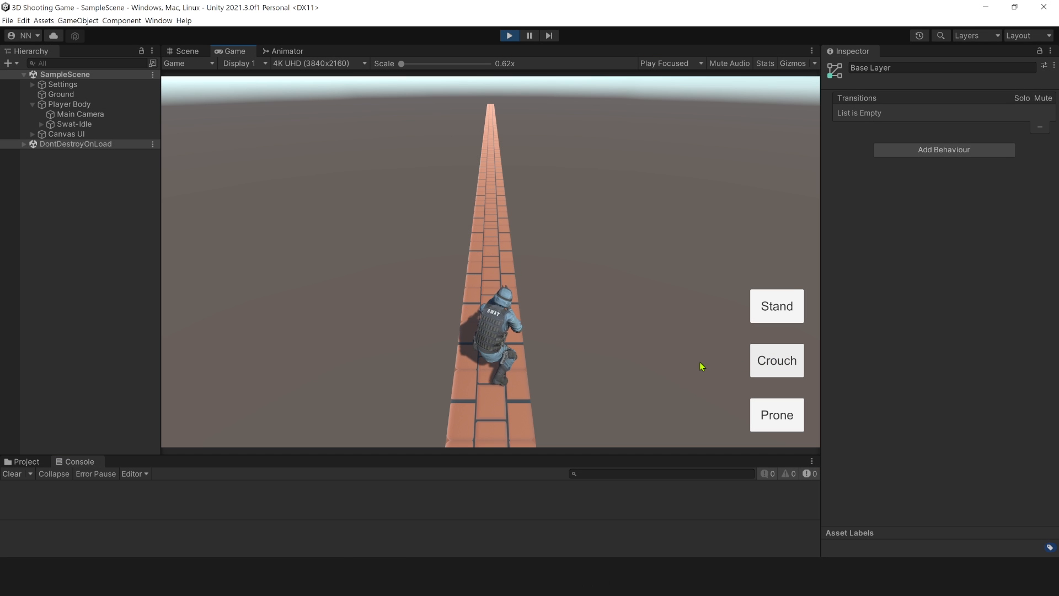
# Inspect the crouched character up close in the running scene and check which Animator state is active after Stand To Crouch
pyautogui.click(187, 51)
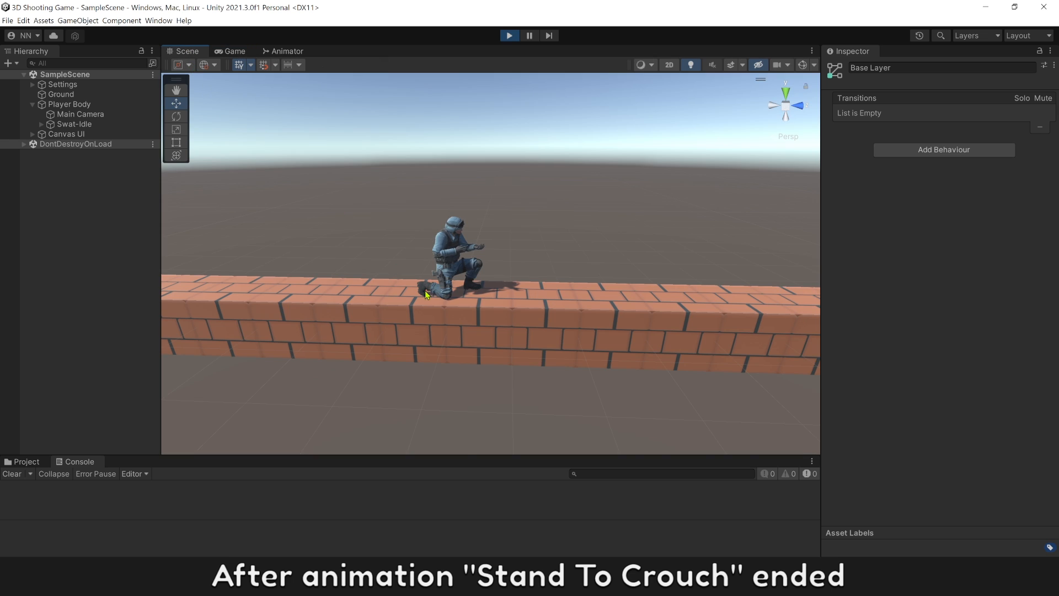
pyautogui.scroll(4, 428, 295)
pyautogui.moveTo(413, 285); pyautogui.dragTo(472, 228, button='middle')
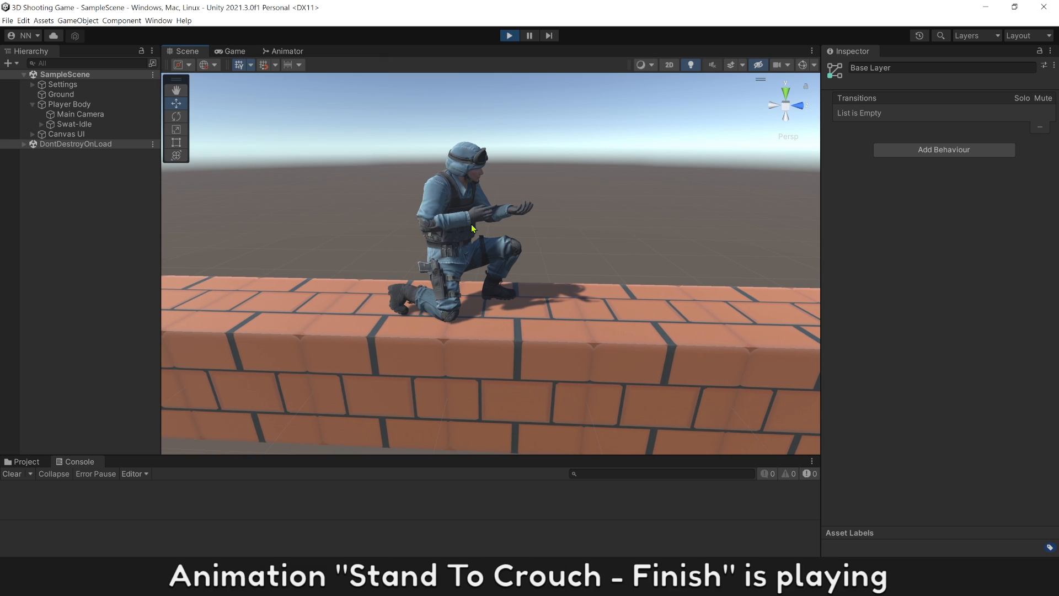
pyautogui.click(287, 52)
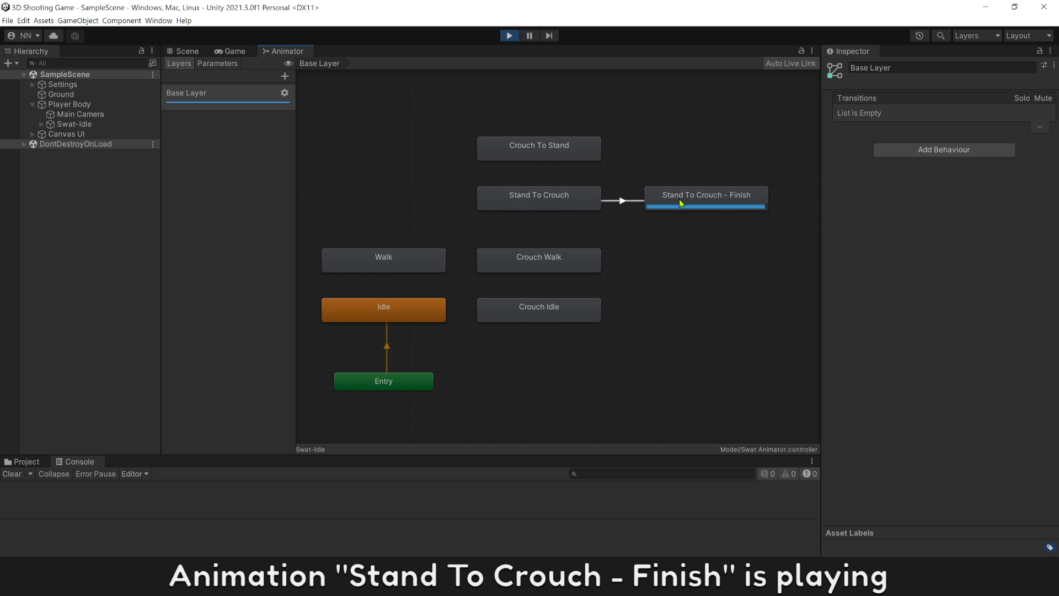
pyautogui.click(700, 198)
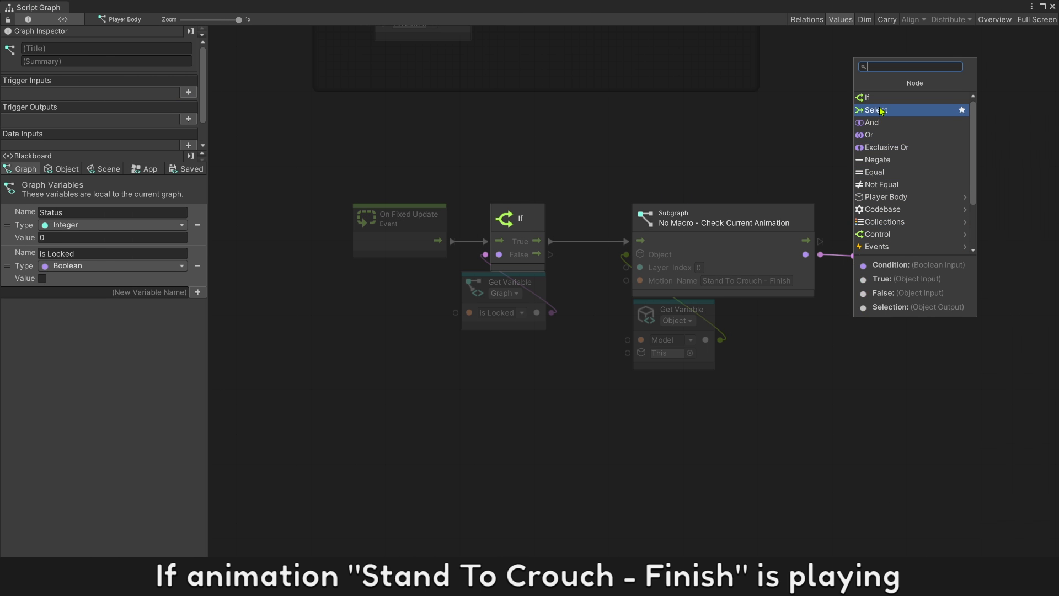
# Add an If node driven by the Check Current Animation subgraph's boolean result and connect the subgraph's flow into it
pyautogui.click(882, 109)
pyautogui.moveTo(879, 248); pyautogui.dragTo(876, 246)
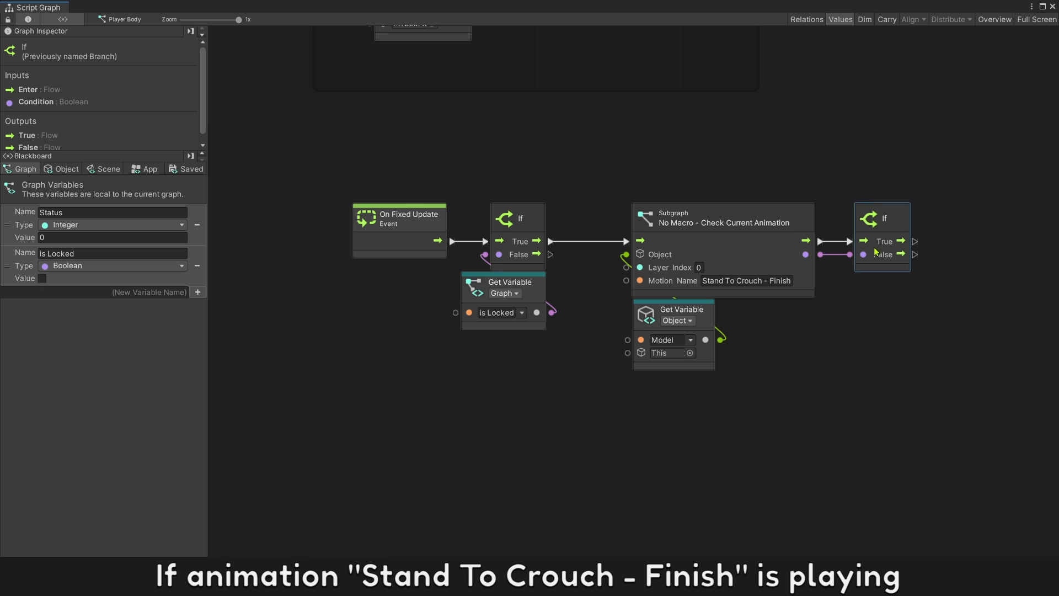
pyautogui.click(866, 335)
# Add a Set Graph Variable node and connect it to the True output of the If after Check Current Animation
pyautogui.moveTo(932, 298); pyautogui.dragTo(796, 285, button='middle')
pyautogui.rightClick(795, 284)
pyautogui.write('set var')
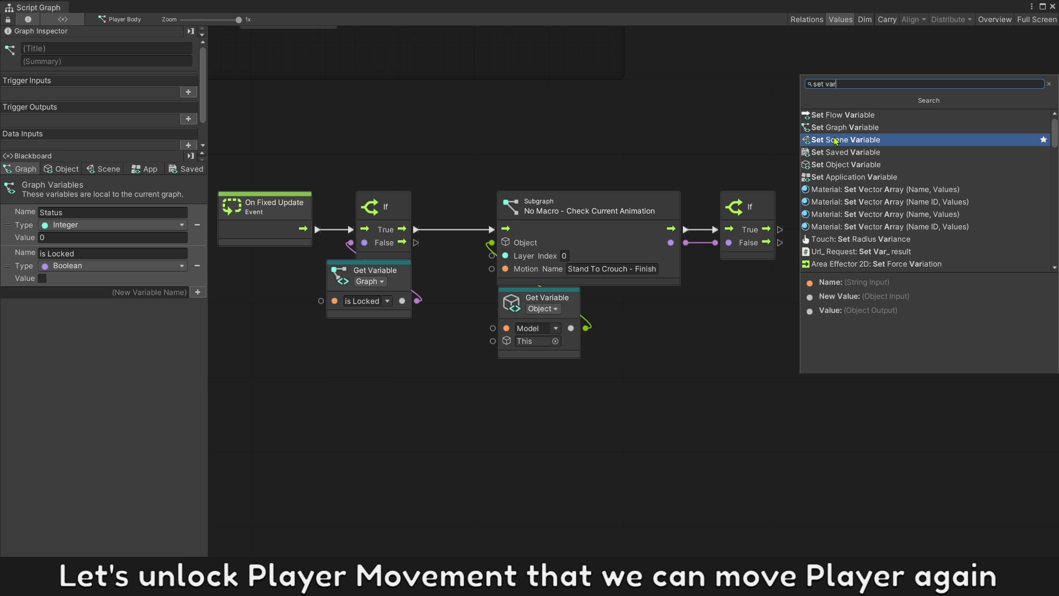
pyautogui.click(828, 139)
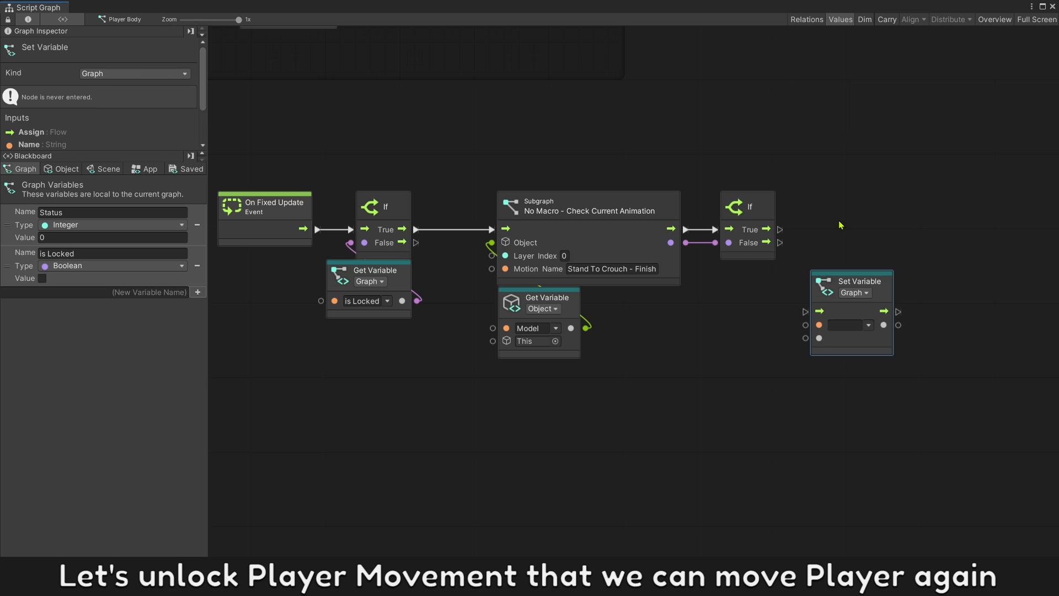
pyautogui.moveTo(827, 300); pyautogui.dragTo(822, 231)
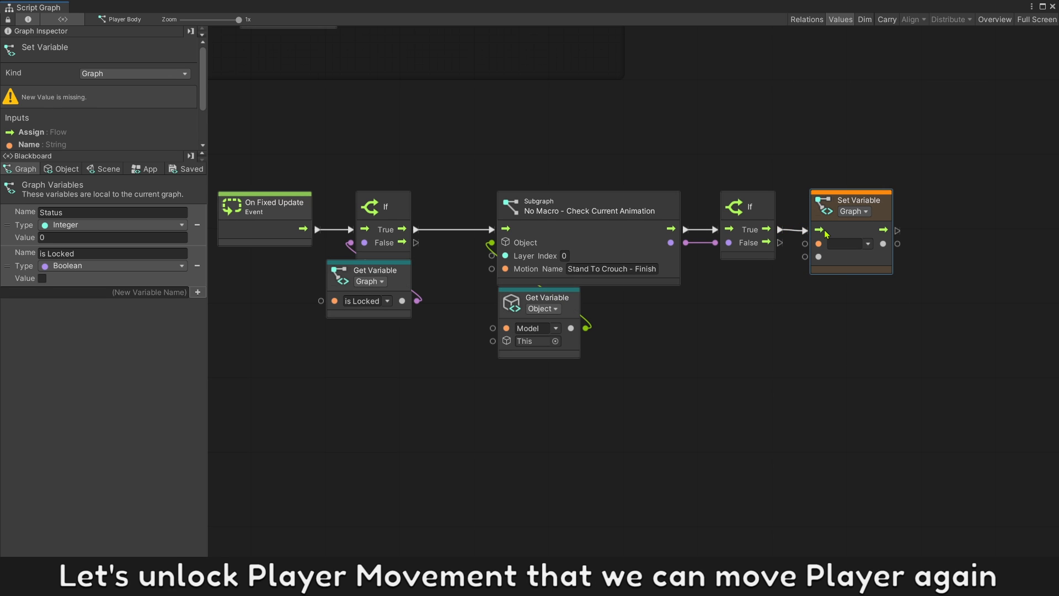
# Make the new Set Variable node target Status and feed its new value from an Integer literal of 1
pyautogui.click(96, 212)
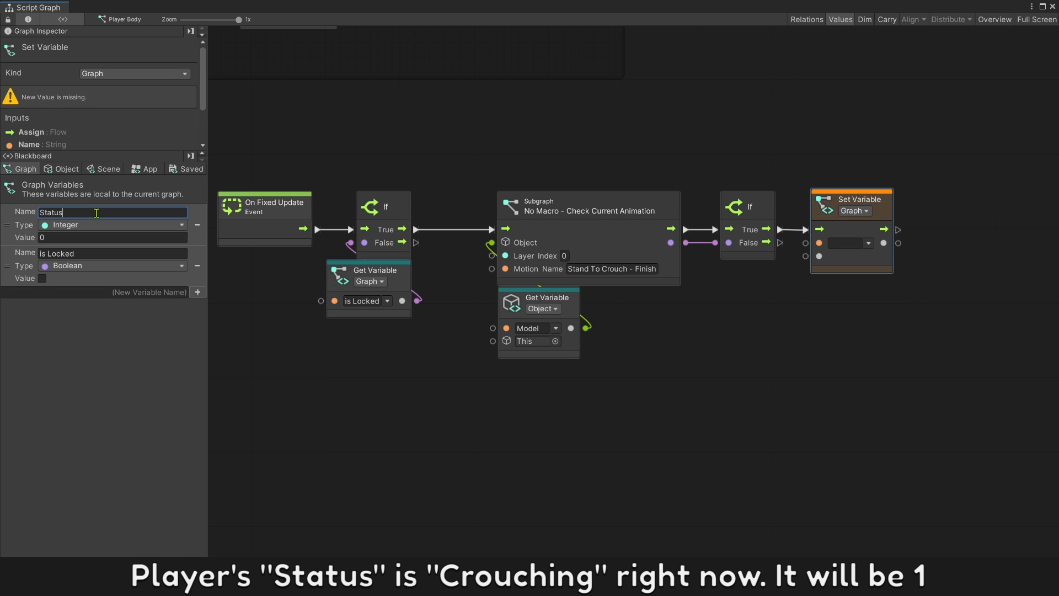
pyautogui.hotkey('ctrl', 'v')
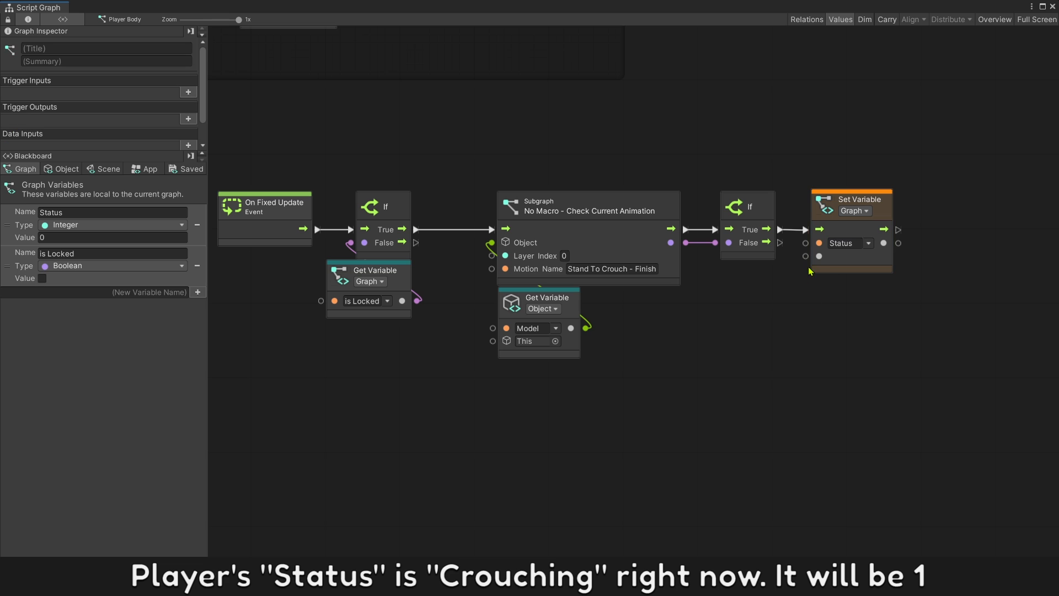
pyautogui.moveTo(819, 256); pyautogui.dragTo(842, 298)
pyautogui.click(832, 357)
pyautogui.click(790, 367)
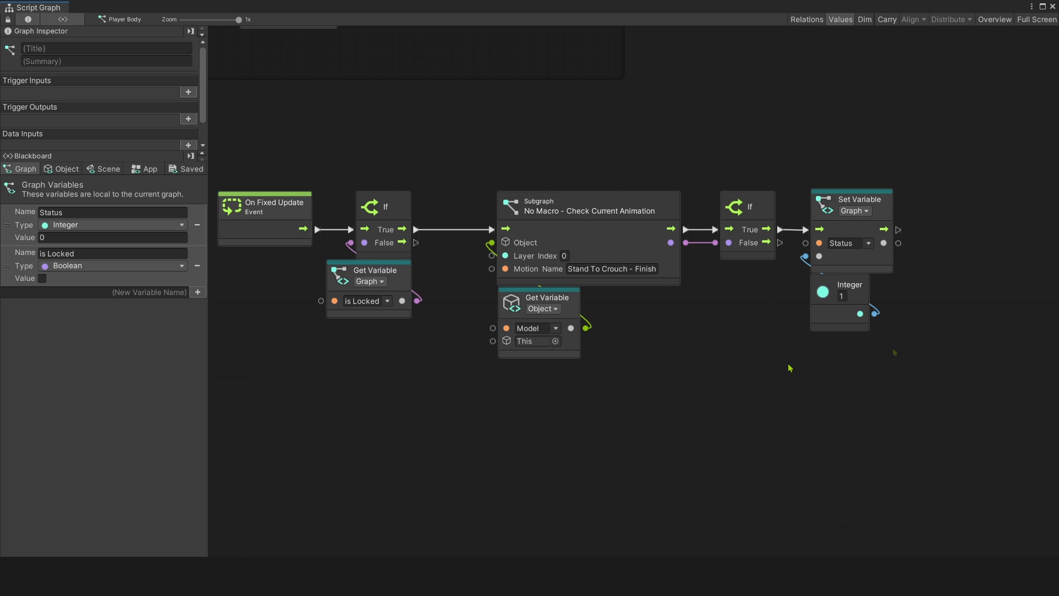
# Add a second Set Graph Variable node for is Locked and move it up beside the Status node
pyautogui.rightClick(895, 351)
pyautogui.write('set var')
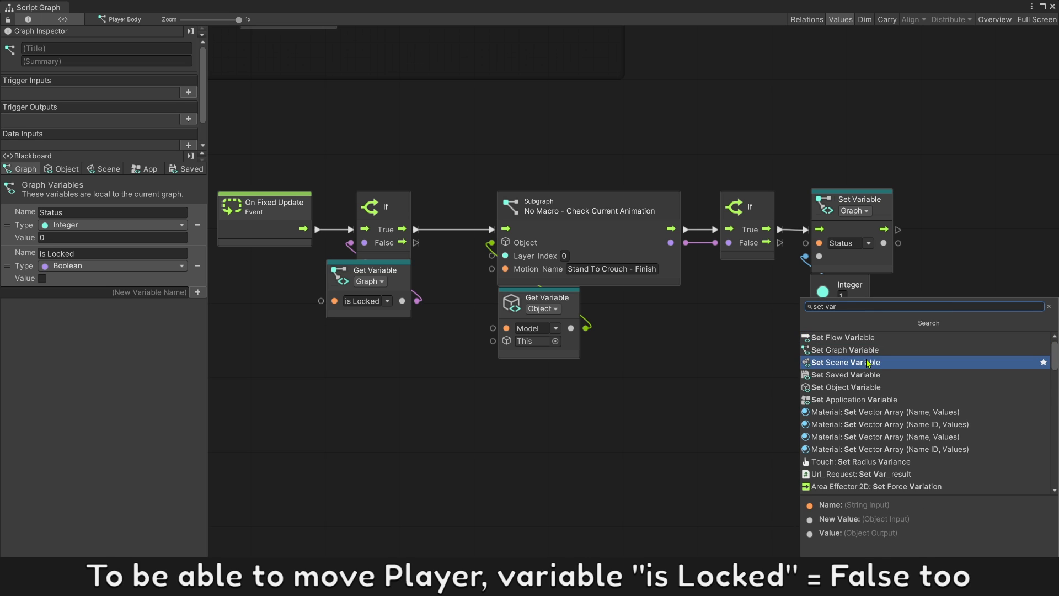
pyautogui.click(863, 354)
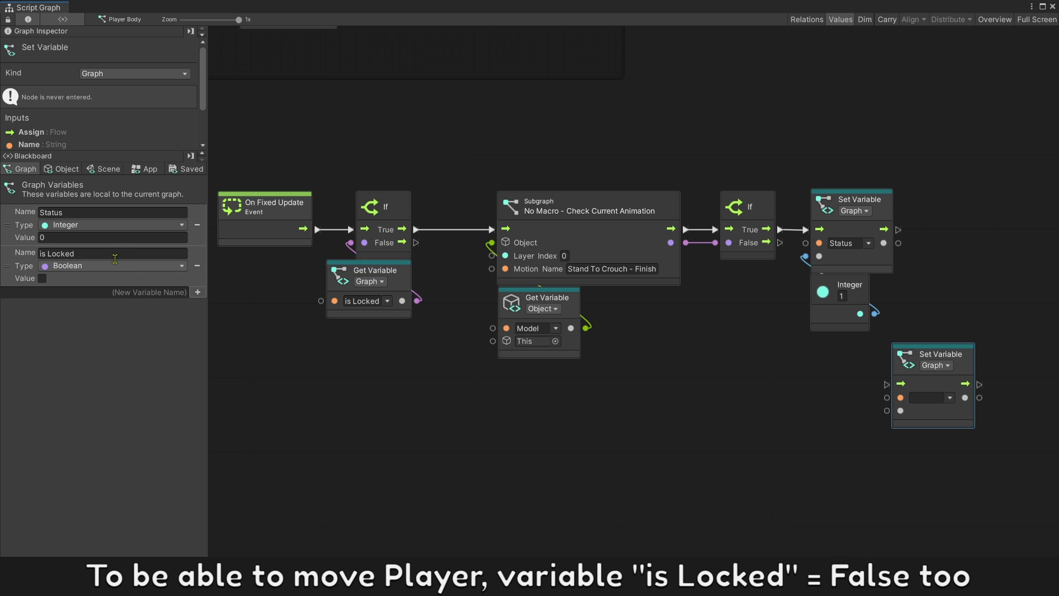
pyautogui.click(931, 398)
pyautogui.hotkey('ctrl', 'v')
pyautogui.click(792, 416)
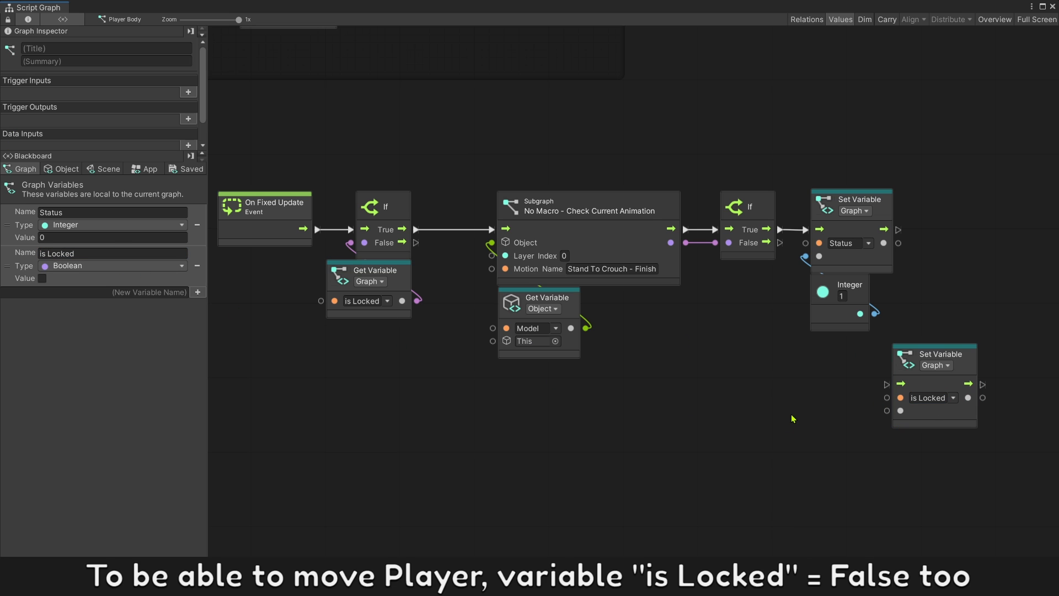
pyautogui.moveTo(917, 380); pyautogui.dragTo(971, 311)
pyautogui.click(947, 276)
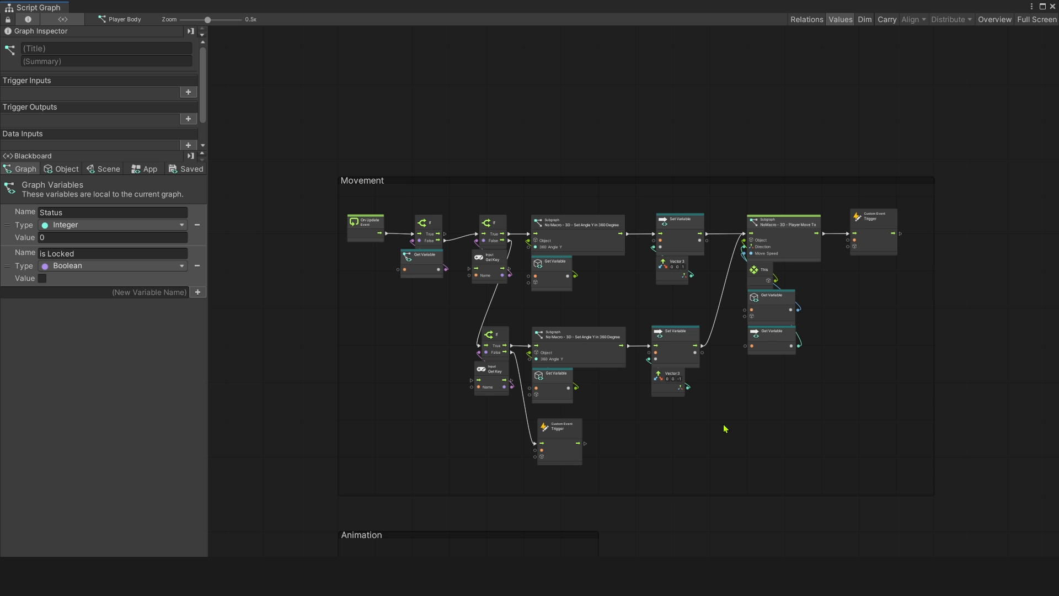
# In the Animation group, move the Walk Animator Play node and its Model variable farther from the Animation Walk event
pyautogui.scroll(3, 721, 203)
pyautogui.scroll(5, 421, 385)
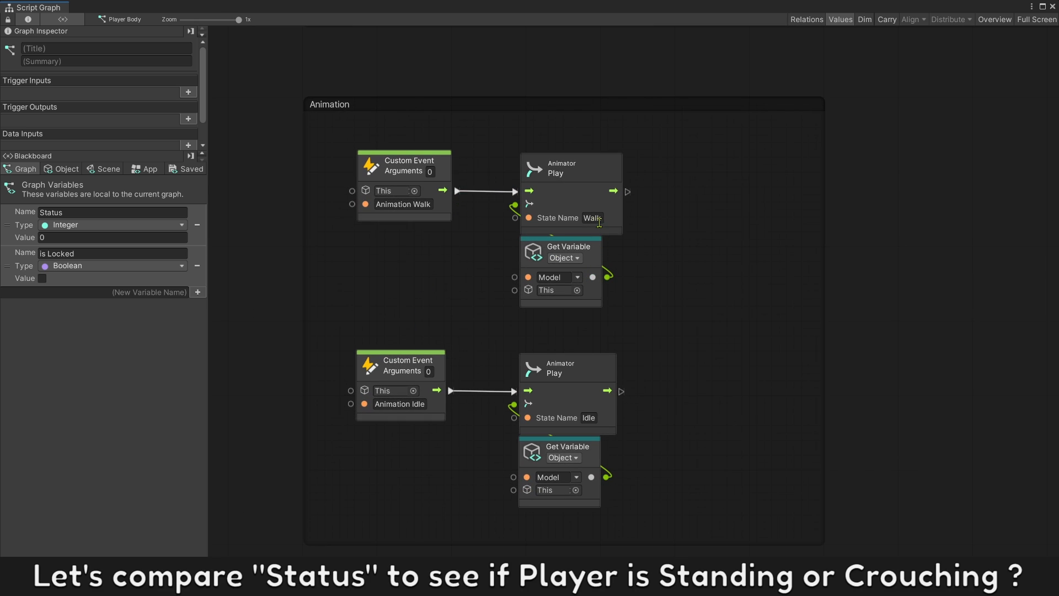
pyautogui.moveTo(678, 288); pyautogui.dragTo(563, 206)
pyautogui.moveTo(572, 205); pyautogui.dragTo(783, 204)
pyautogui.click(592, 234)
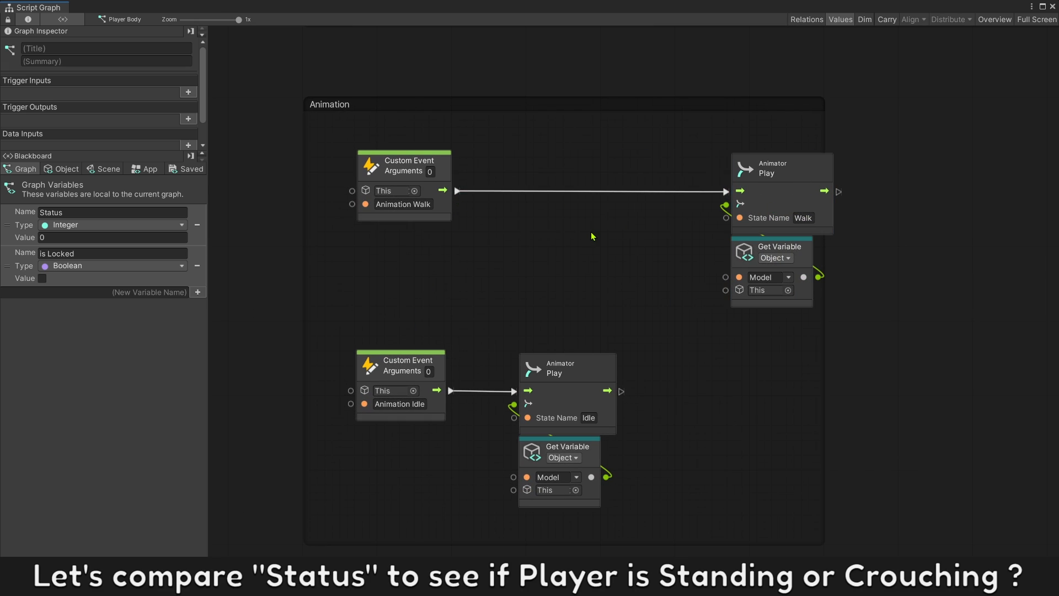
# Below the Animation Walk connection, compare the Status graph variable with an Integer literal of 0 using an Equal node
pyautogui.moveTo(50, 234); pyautogui.dragTo(499, 248)
pyautogui.moveTo(563, 280); pyautogui.dragTo(588, 316)
pyautogui.write('eq')
pyautogui.click(640, 326)
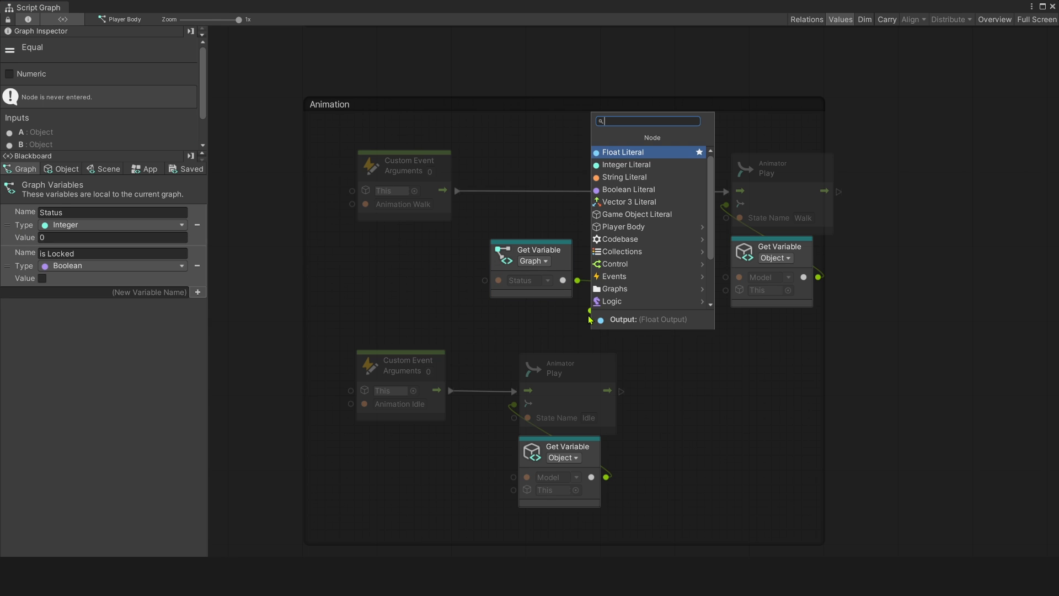
pyautogui.click(626, 164)
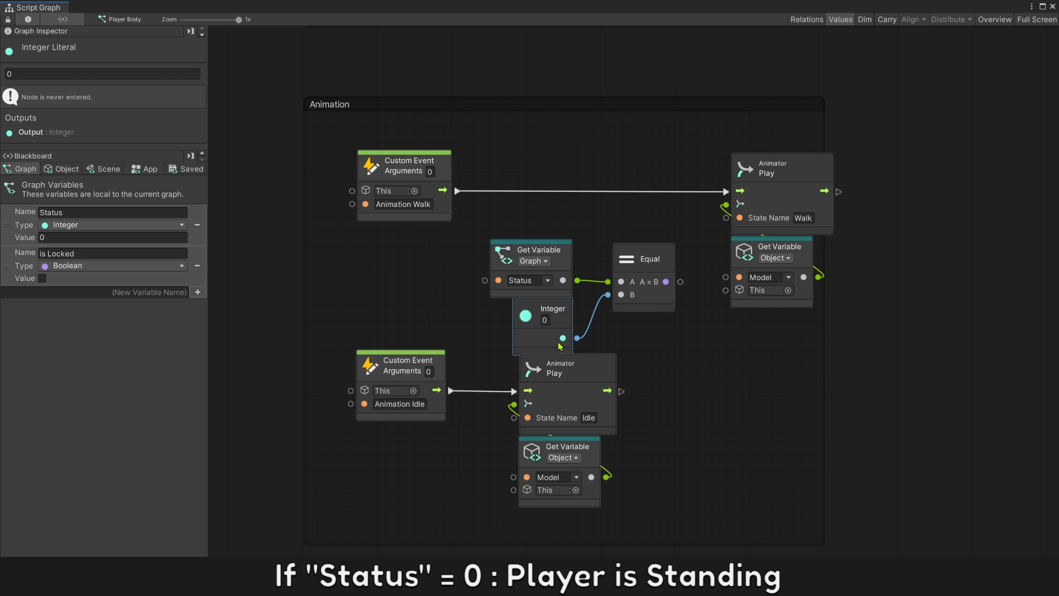
# Insert an If node driven by the Equal result between the Animation Walk event and the Walk Play node, using its True output
pyautogui.moveTo(656, 265); pyautogui.dragTo(654, 263)
pyautogui.moveTo(665, 281); pyautogui.dragTo(631, 227)
pyautogui.click(694, 260)
pyautogui.moveTo(674, 332); pyautogui.dragTo(567, 208)
pyautogui.moveTo(644, 225); pyautogui.dragTo(636, 204)
pyautogui.moveTo(457, 191); pyautogui.dragTo(724, 204)
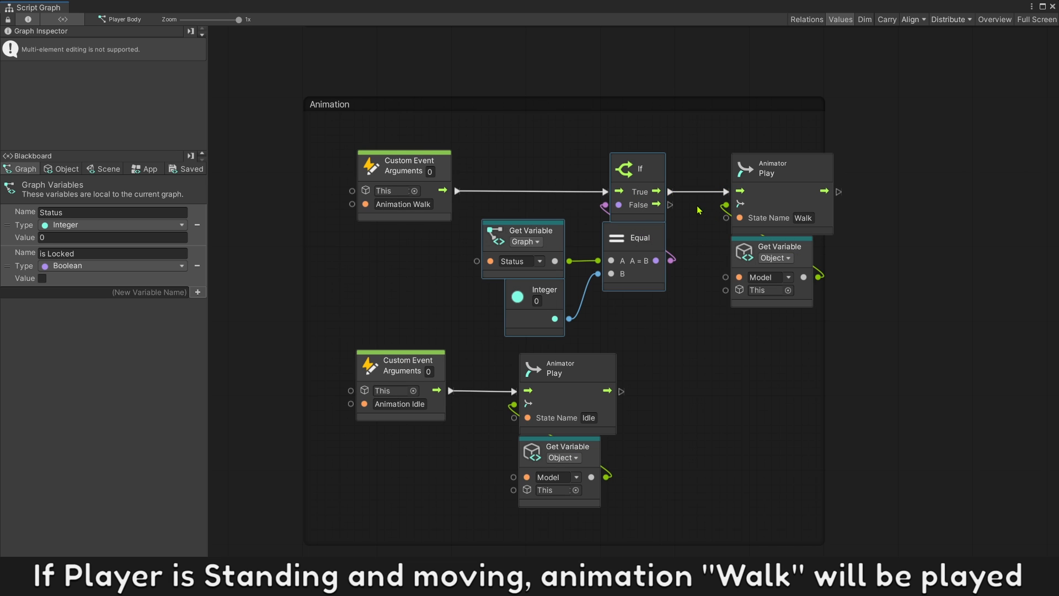
# Duplicate the Status check beyond the Walk Play node, connect the first If's False output to it, and set its integer to 1
pyautogui.moveTo(749, 335); pyautogui.dragTo(604, 342, button='middle')
pyautogui.moveTo(528, 322); pyautogui.dragTo(375, 185)
pyautogui.moveTo(827, 271); pyautogui.dragTo(705, 272, button='middle')
pyautogui.hotkey('ctrl', 'd')
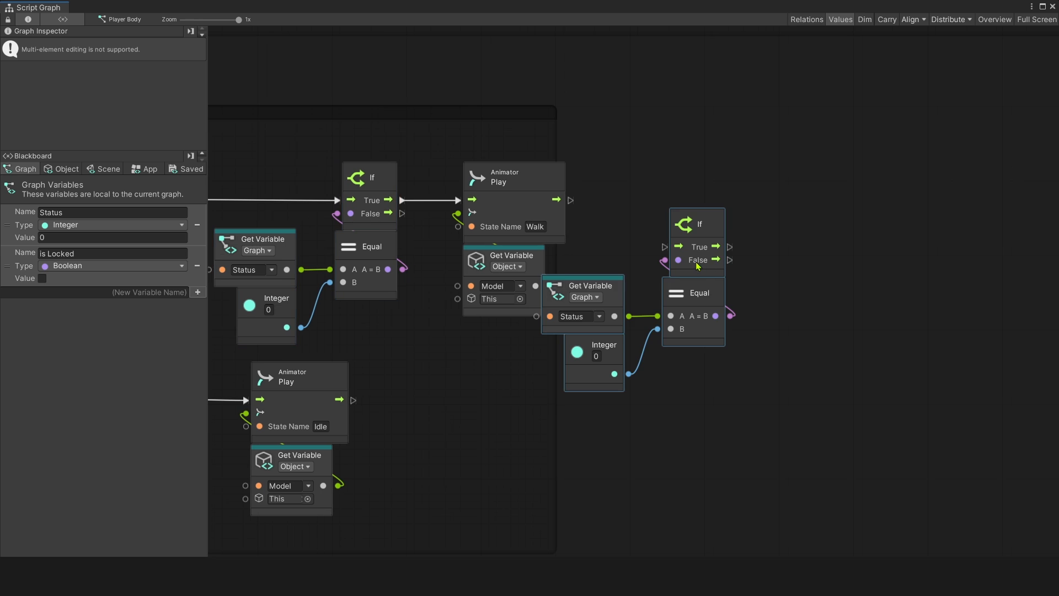
pyautogui.moveTo(705, 272); pyautogui.dragTo(753, 231)
pyautogui.moveTo(403, 218); pyautogui.dragTo(708, 225)
pyautogui.click(616, 389)
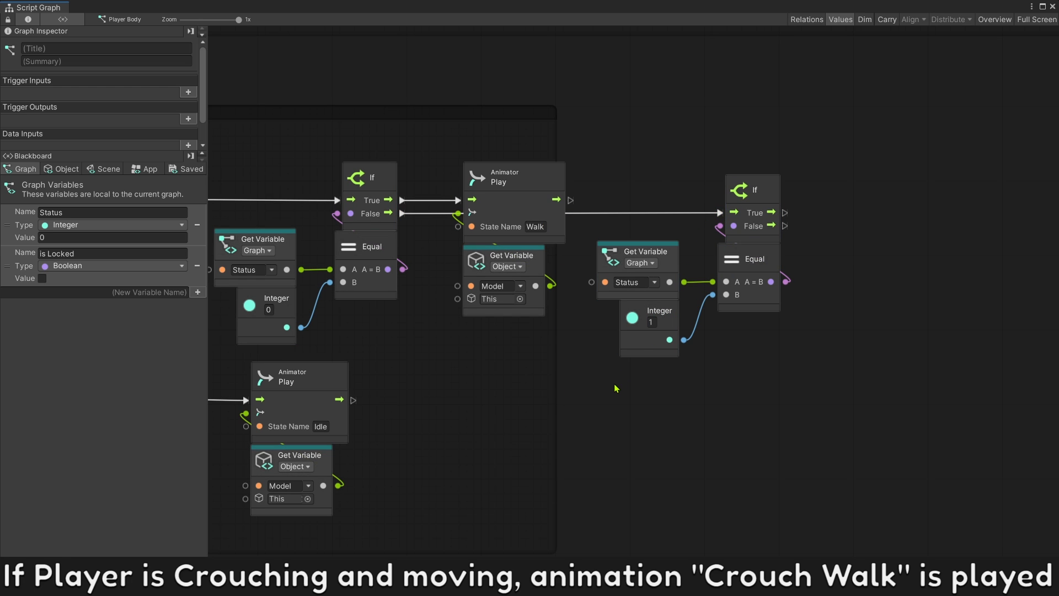
# Duplicate the Walk Play node with its Model variable, connect it to the second If's True output, and set its state name to "Crouch Walk"
pyautogui.moveTo(579, 278); pyautogui.dragTo(503, 227)
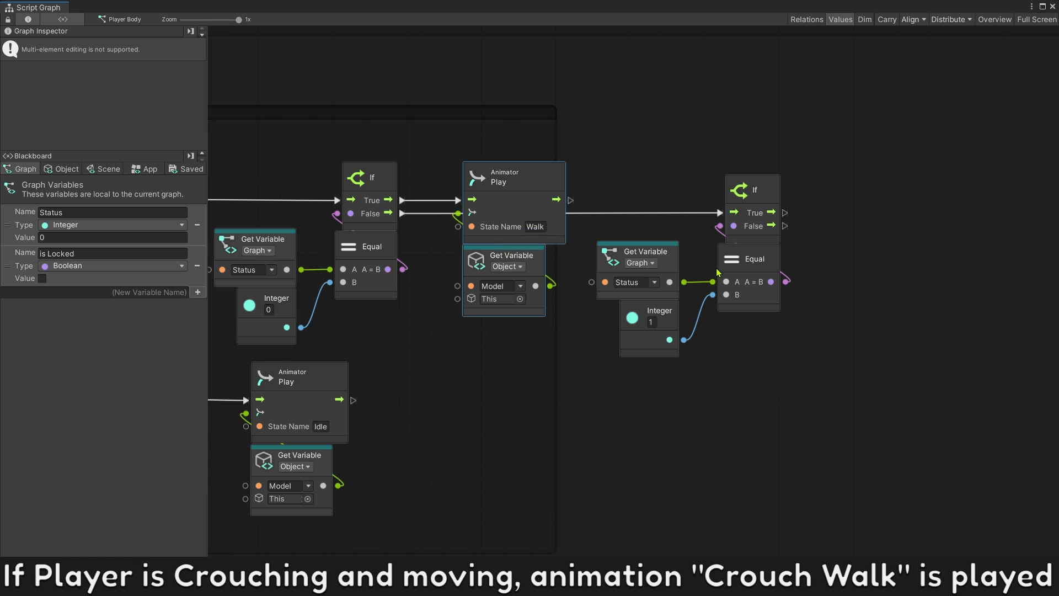
pyautogui.hotkey('ctrl', 'd')
pyautogui.moveTo(607, 272); pyautogui.dragTo(868, 224)
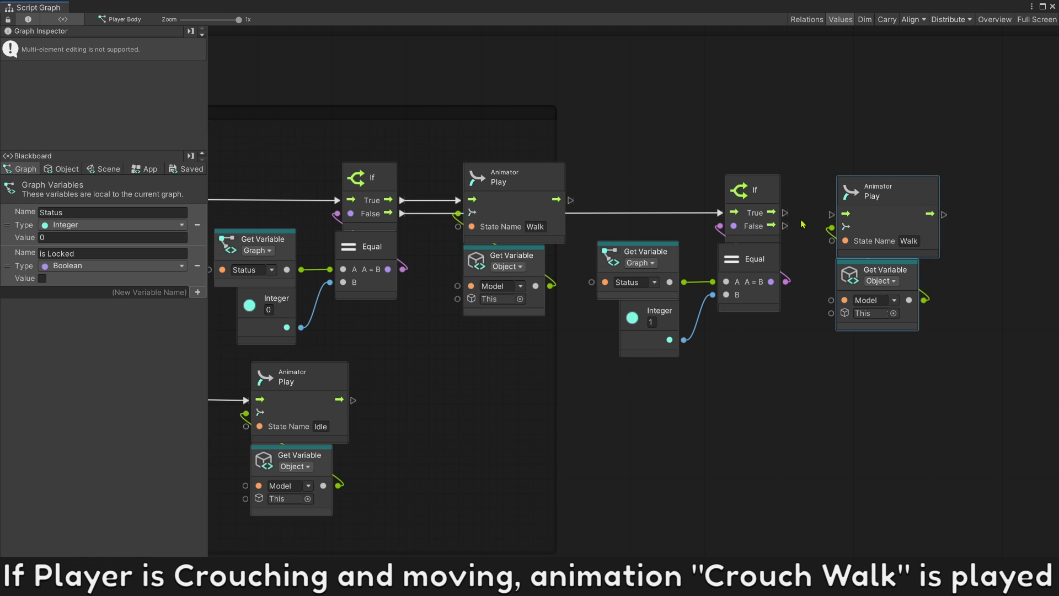
pyautogui.moveTo(784, 212); pyautogui.dragTo(831, 214)
pyautogui.moveTo(883, 241); pyautogui.dragTo(883, 240)
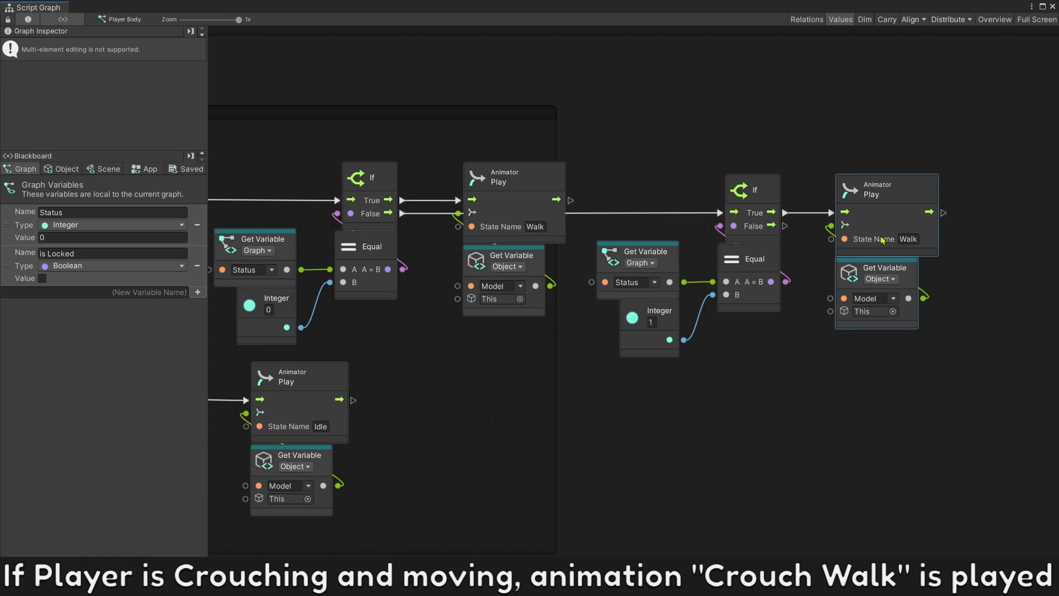
pyautogui.write('rouc')
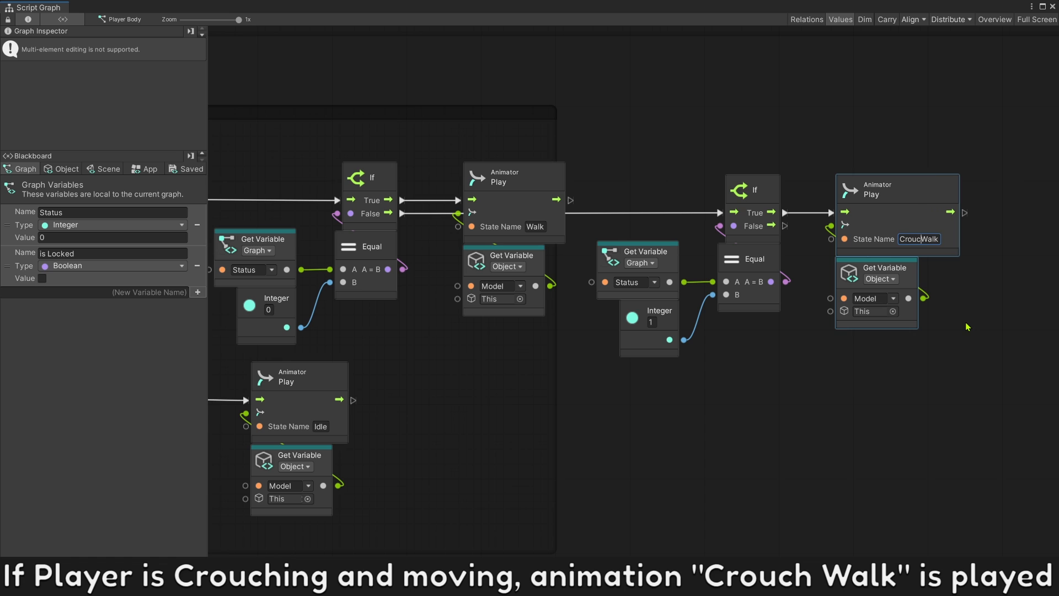
pyautogui.write('h')
pyautogui.click(966, 326)
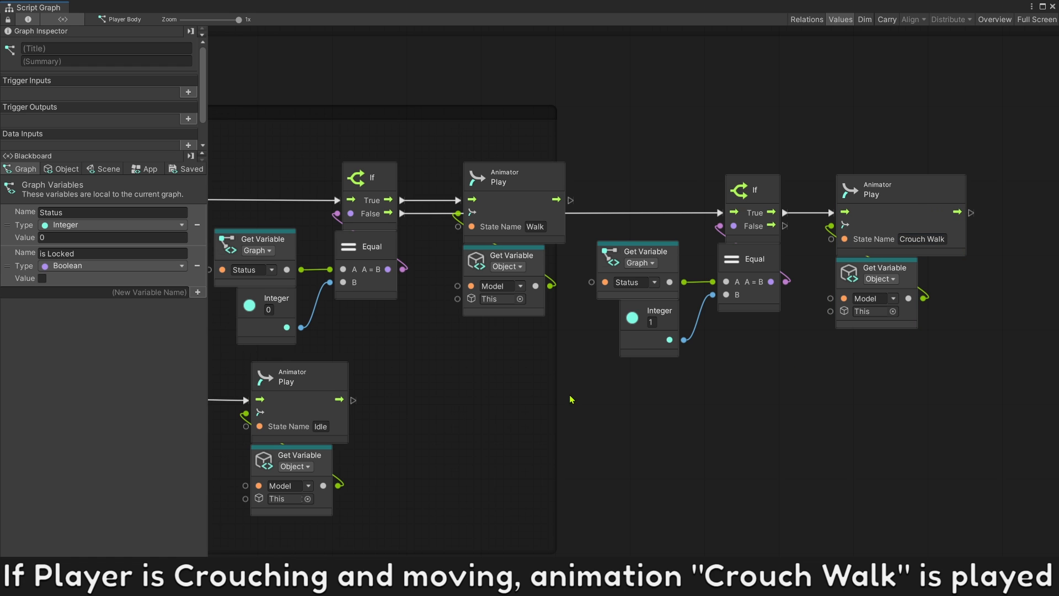
# Widen the Animation group around the new nodes and move the Idle Play node with its Model variable away from its event
pyautogui.moveTo(555, 398); pyautogui.dragTo(1002, 393)
pyautogui.click(787, 465)
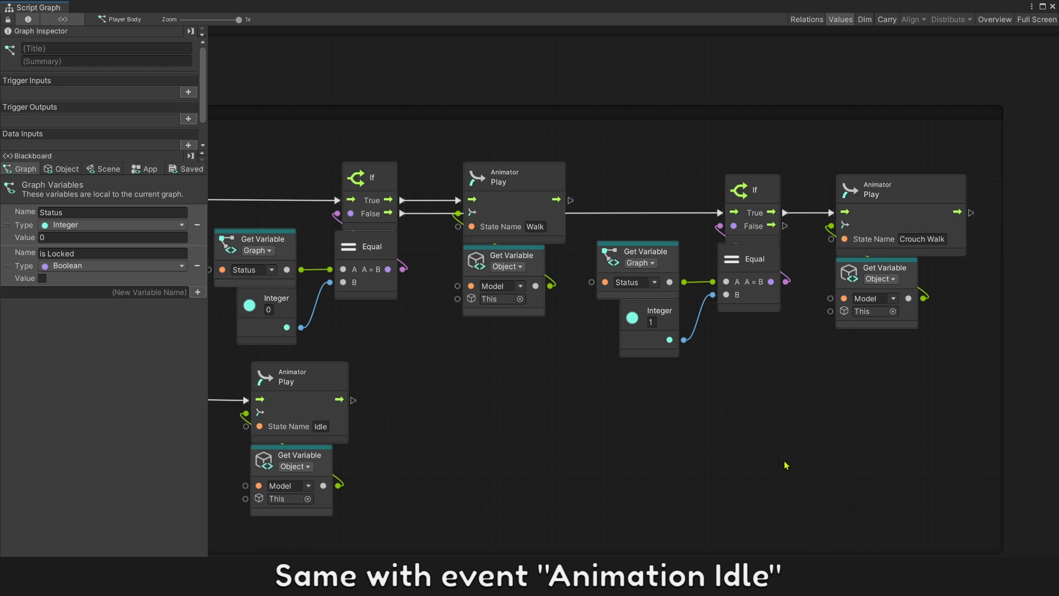
pyautogui.scroll(-2, 787, 465)
pyautogui.moveTo(489, 473); pyautogui.dragTo(575, 418)
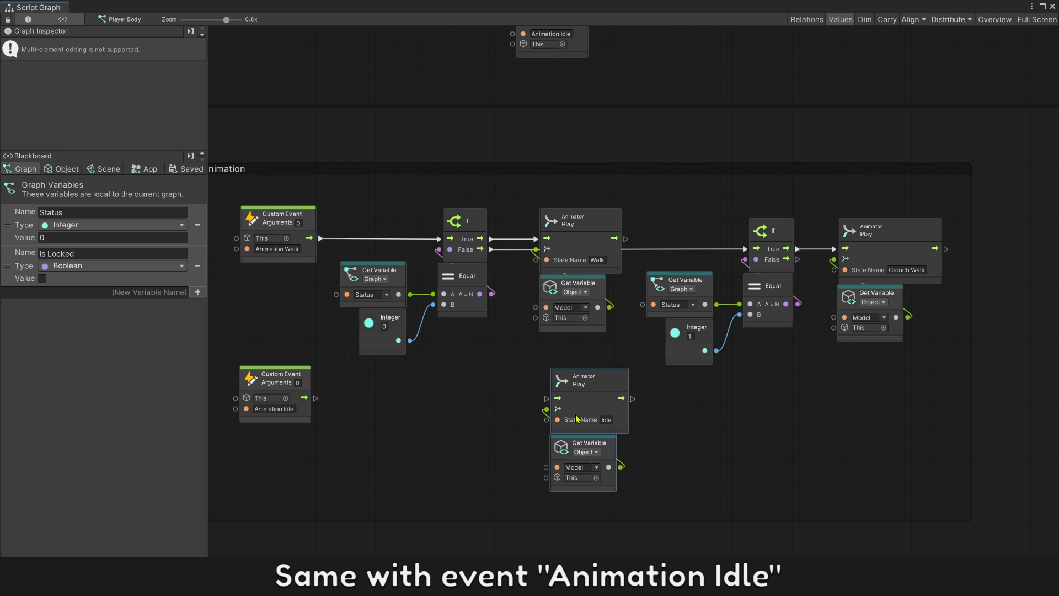
# Duplicate the Status equals 0 check and insert it between the Animation Idle event and the Idle Play node through its True output
pyautogui.moveTo(495, 370); pyautogui.dragTo(380, 224)
pyautogui.hotkey('ctrl', 'd')
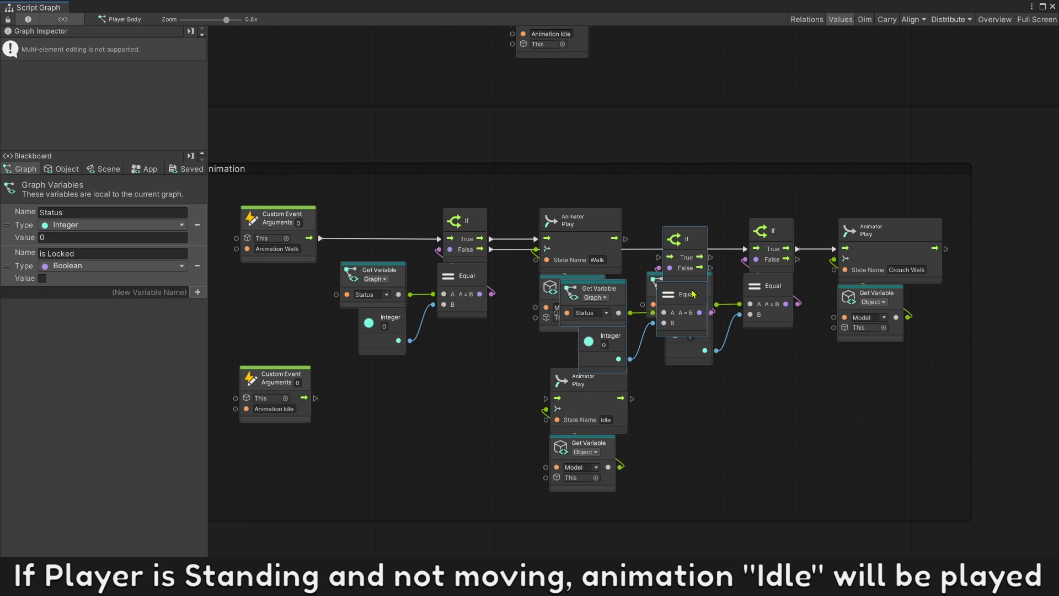
pyautogui.moveTo(694, 265); pyautogui.dragTo(467, 405)
pyautogui.scroll(2, 391, 413)
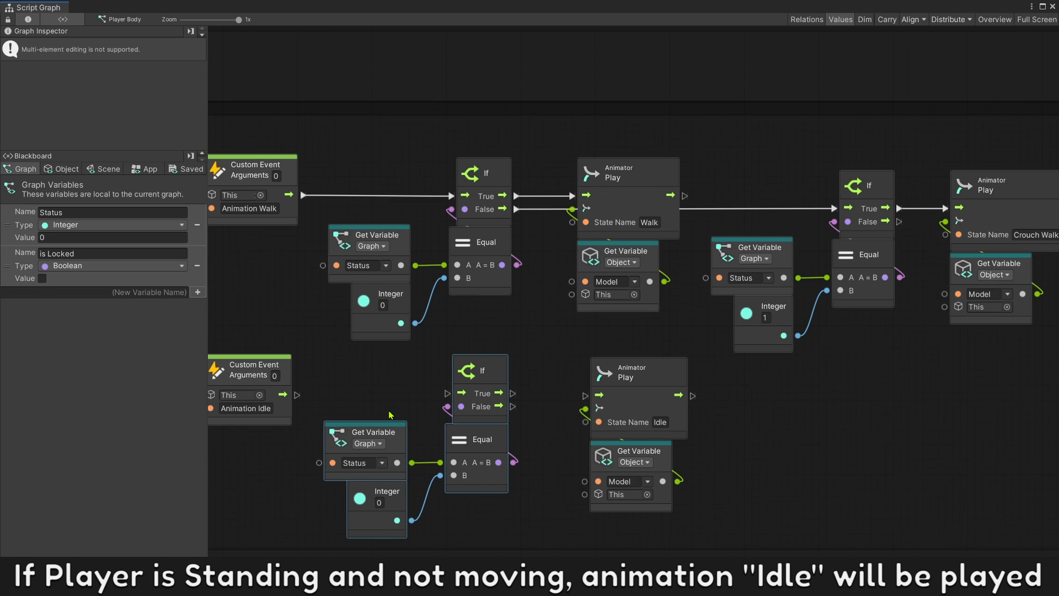
pyautogui.moveTo(318, 358); pyautogui.dragTo(468, 357)
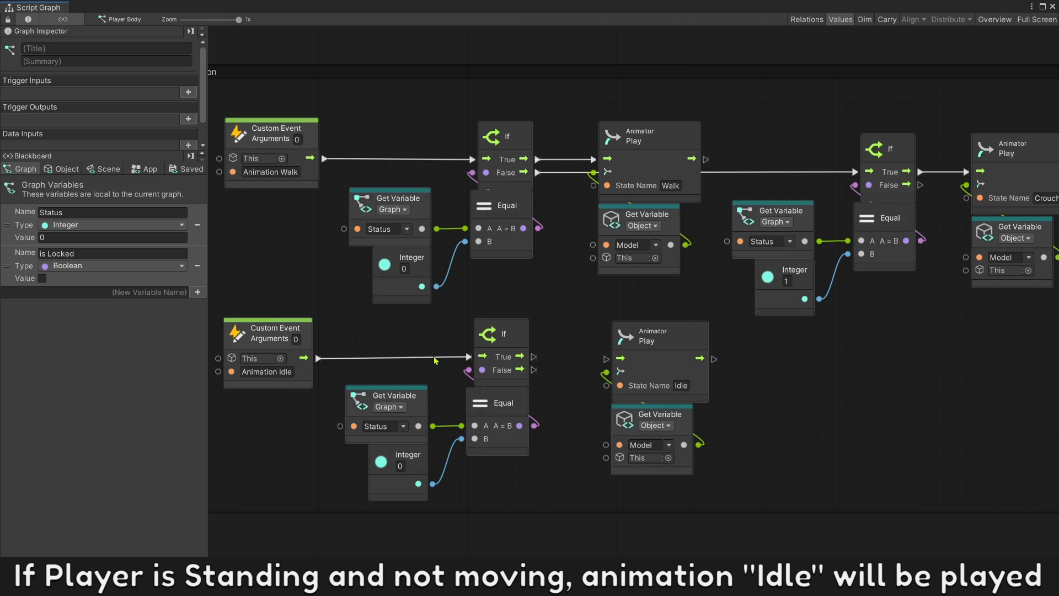
pyautogui.moveTo(533, 357); pyautogui.dragTo(607, 360)
# Duplicate the Status equals 1 check into the Animation Idle row and connect it to the Idle check's False output
pyautogui.moveTo(927, 326); pyautogui.dragTo(728, 130)
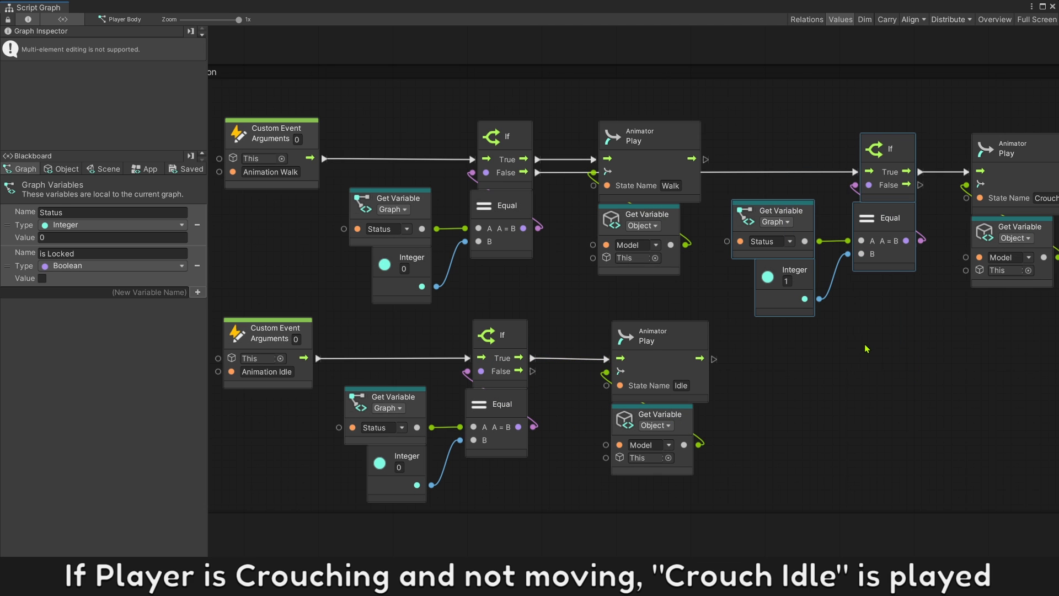
pyautogui.hotkey('ctrl', 'd')
pyautogui.moveTo(733, 259); pyautogui.dragTo(942, 397)
pyautogui.moveTo(714, 359); pyautogui.dragTo(872, 374)
# Duplicate the Idle Play node with its Model variable, connect it to the Status 1 check's True output, and set its state to "Crouch Idle"
pyautogui.moveTo(729, 476); pyautogui.dragTo(610, 319)
pyautogui.moveTo(609, 319); pyautogui.dragTo(348, 248, button='middle')
pyautogui.hotkey('ctrl', 'd')
pyautogui.moveTo(432, 321); pyautogui.dragTo(798, 336)
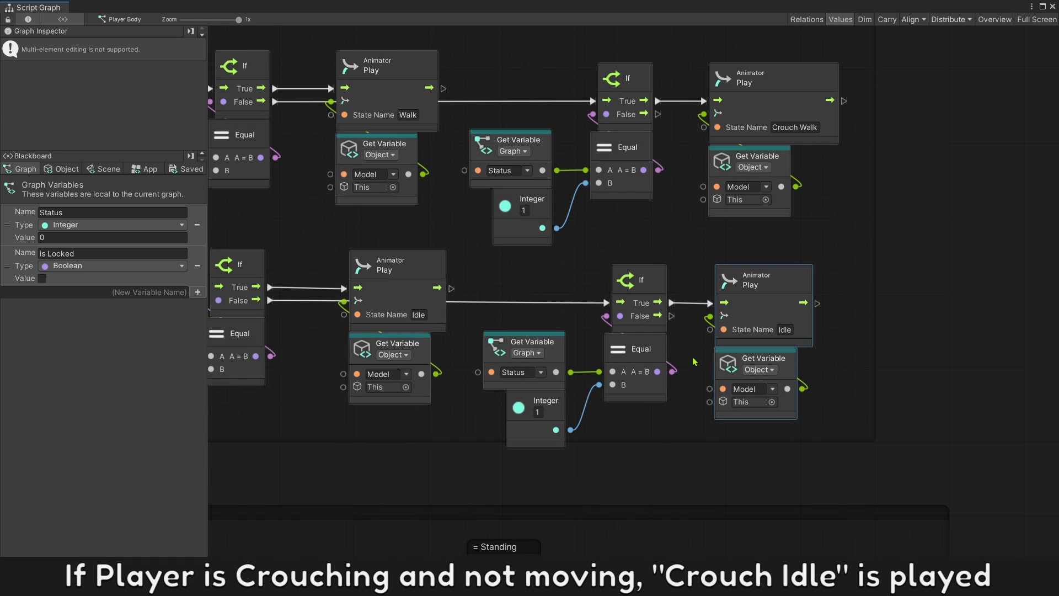
pyautogui.click(539, 411)
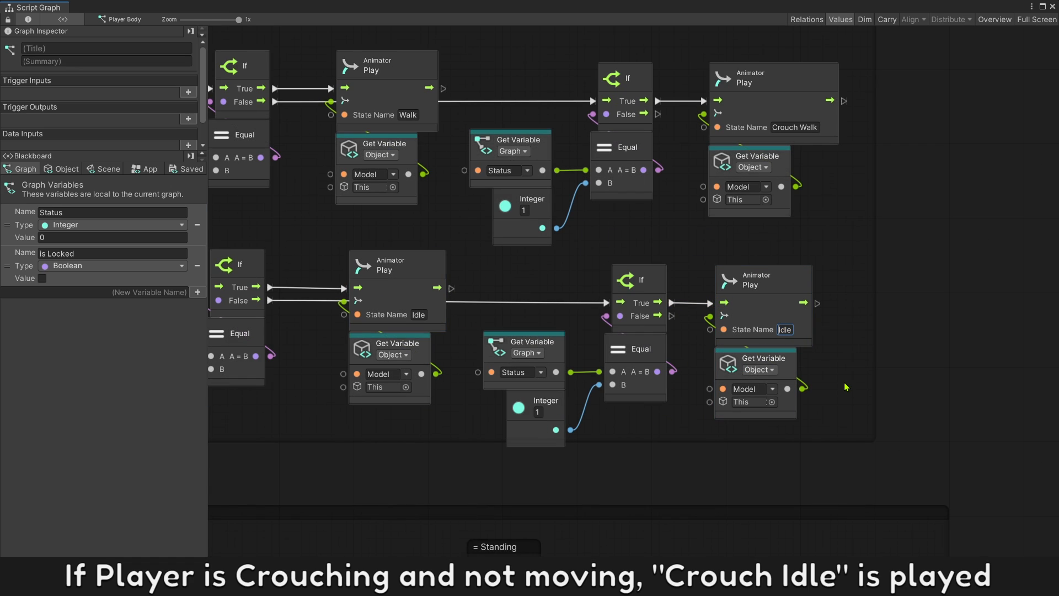
pyautogui.write('Crouch')
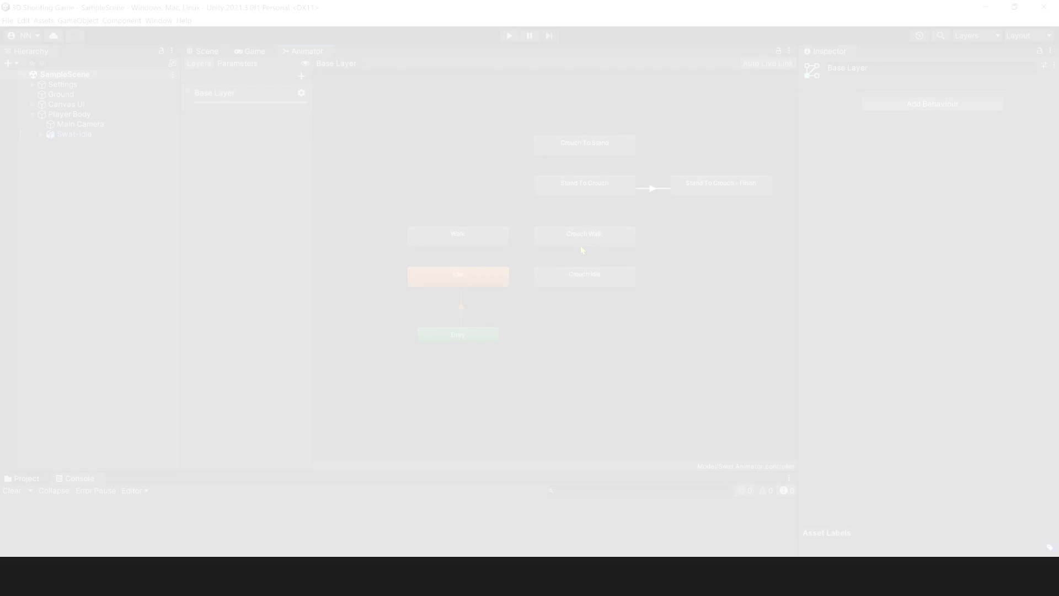
# Switch to the Animator and check the exact names of the Crouch Walk and Crouch Idle states
pyautogui.click(586, 241)
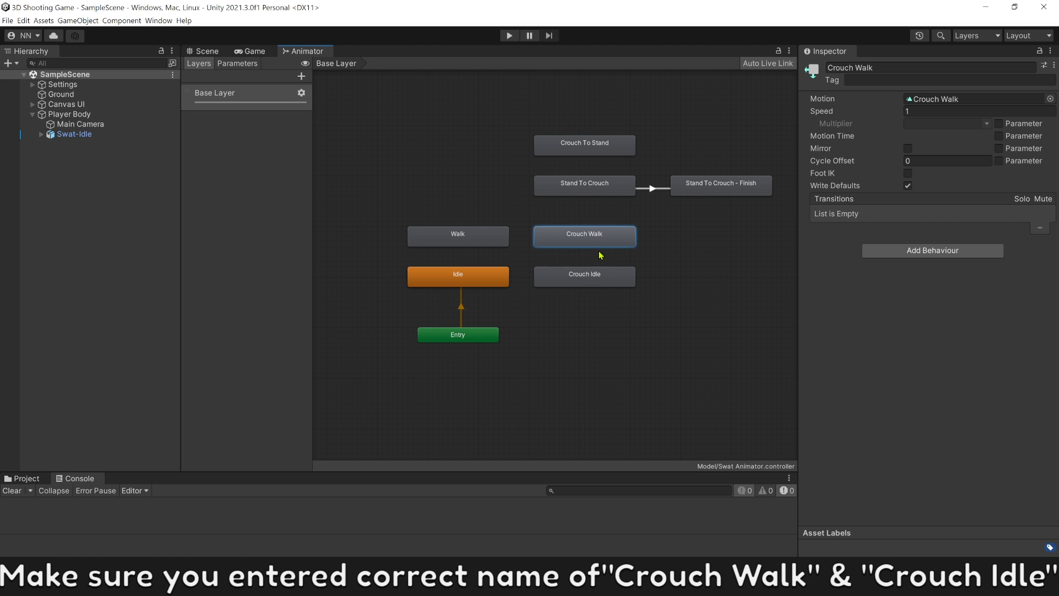
pyautogui.click(588, 280)
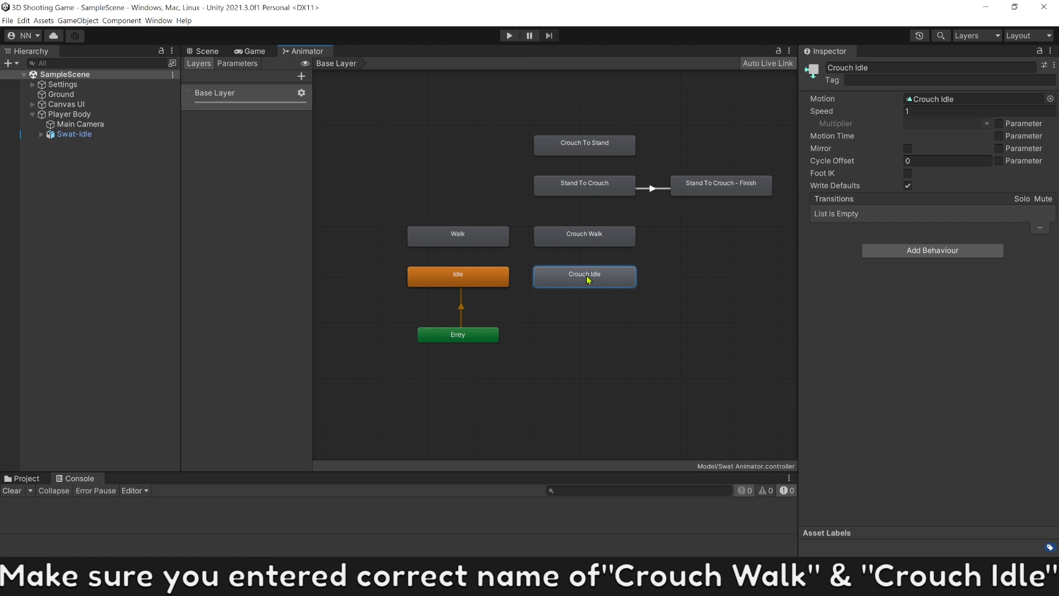
pyautogui.click(589, 327)
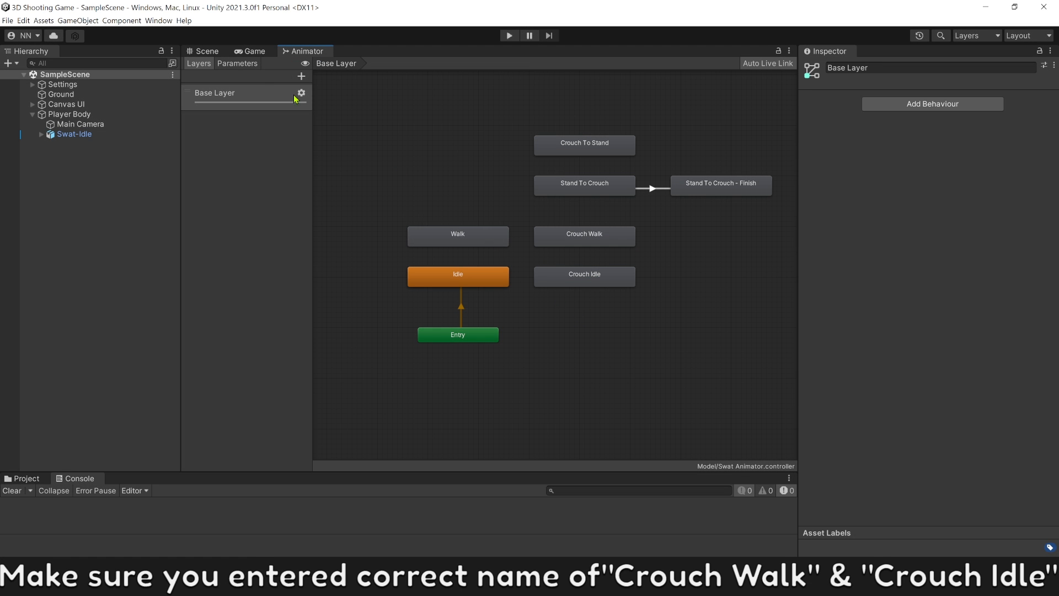
# Run the game and test the walk and idle animations, then switch the character to crouching
pyautogui.click(251, 51)
pyautogui.click(509, 36)
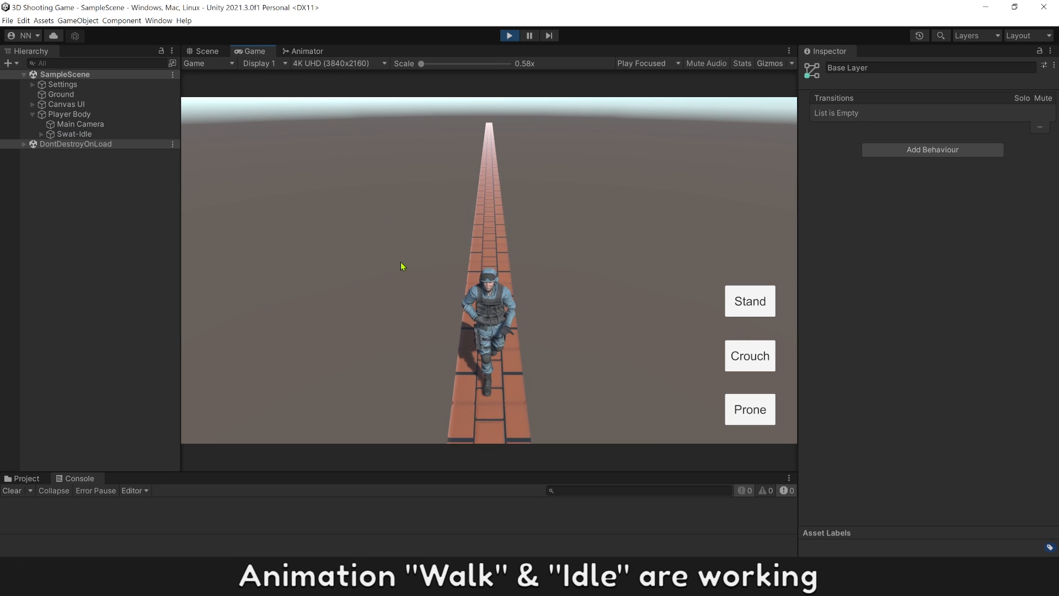
pyautogui.click(757, 358)
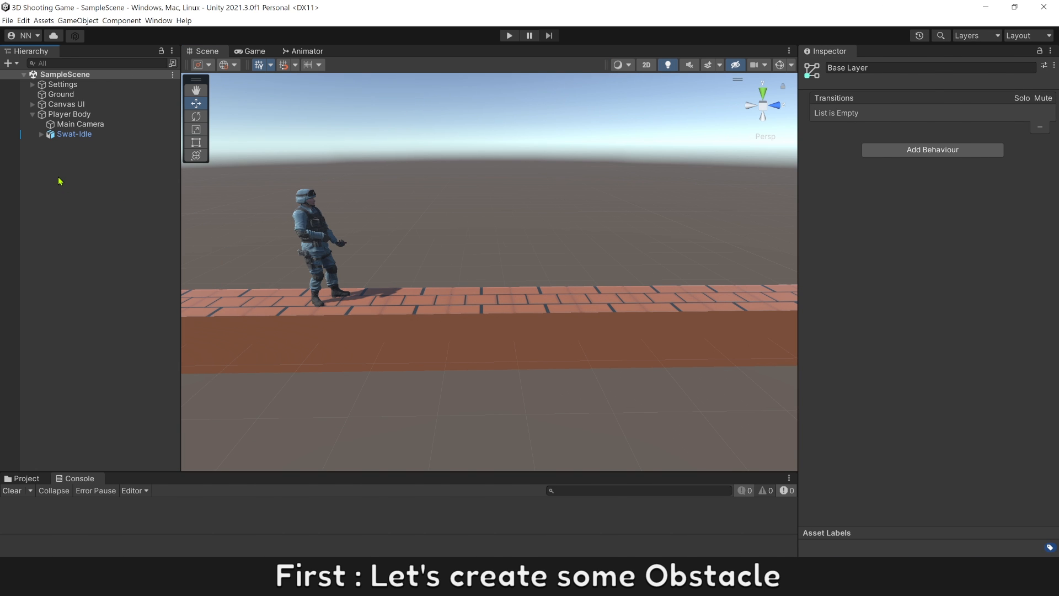
# Add a cube to the scene as an obstacle and reset its transform
pyautogui.rightClick(60, 181)
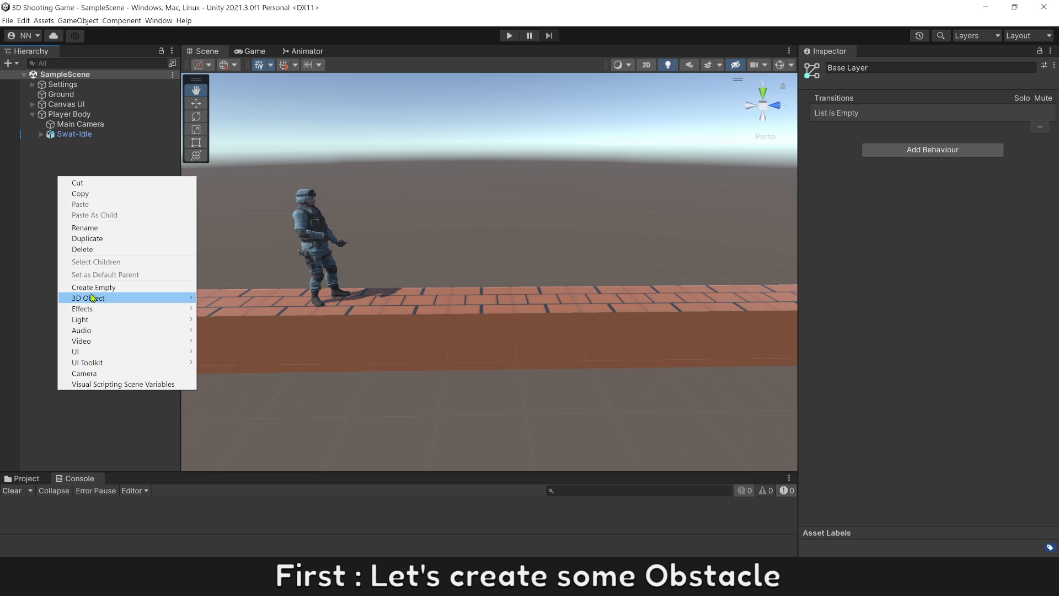
pyautogui.moveTo(92, 298)
pyautogui.click(241, 302)
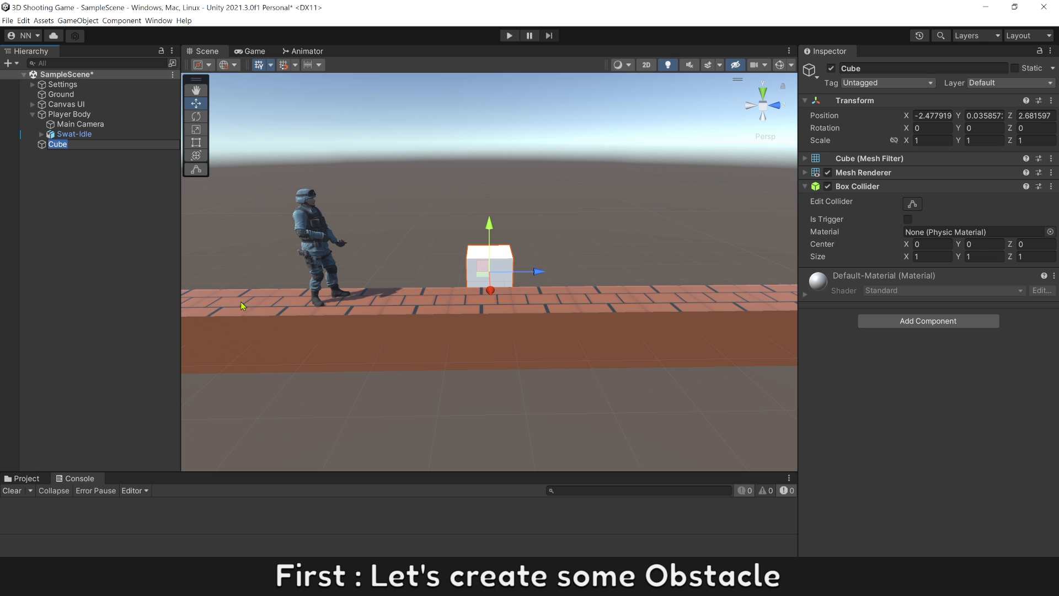
pyautogui.rightClick(949, 102)
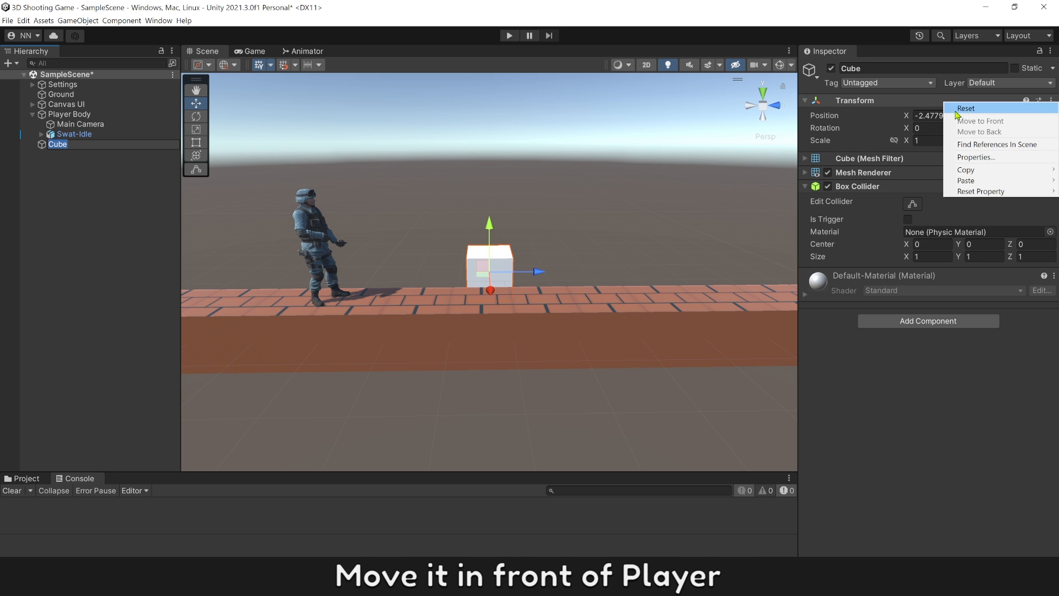
pyautogui.click(964, 109)
# Raise the cube above the path in front of the player and apply the light blue material from the Color folder
pyautogui.moveTo(379, 330); pyautogui.dragTo(570, 330)
pyautogui.moveTo(525, 288); pyautogui.dragTo(526, 159)
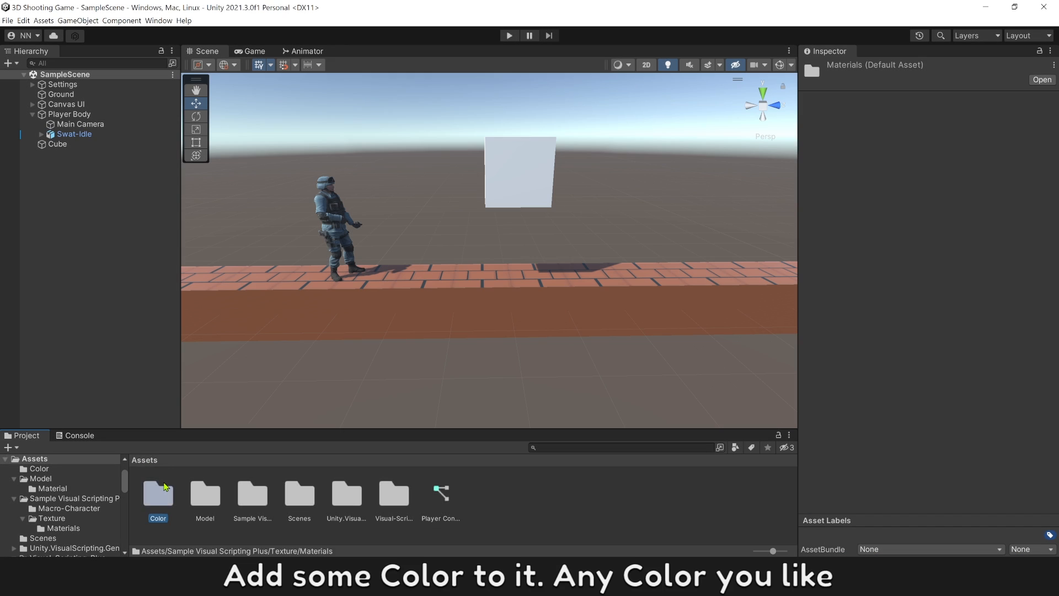
pyautogui.click(40, 468)
pyautogui.moveTo(158, 493); pyautogui.dragTo(507, 184)
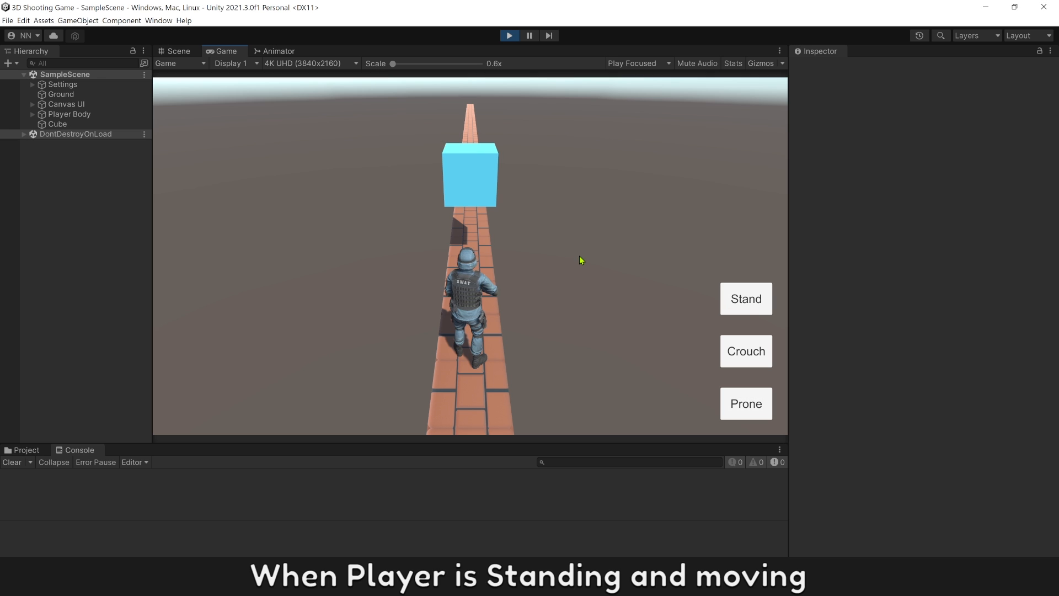
# Test in the running game whether the player can pass the cube while standing and while crouching
pyautogui.press('s')
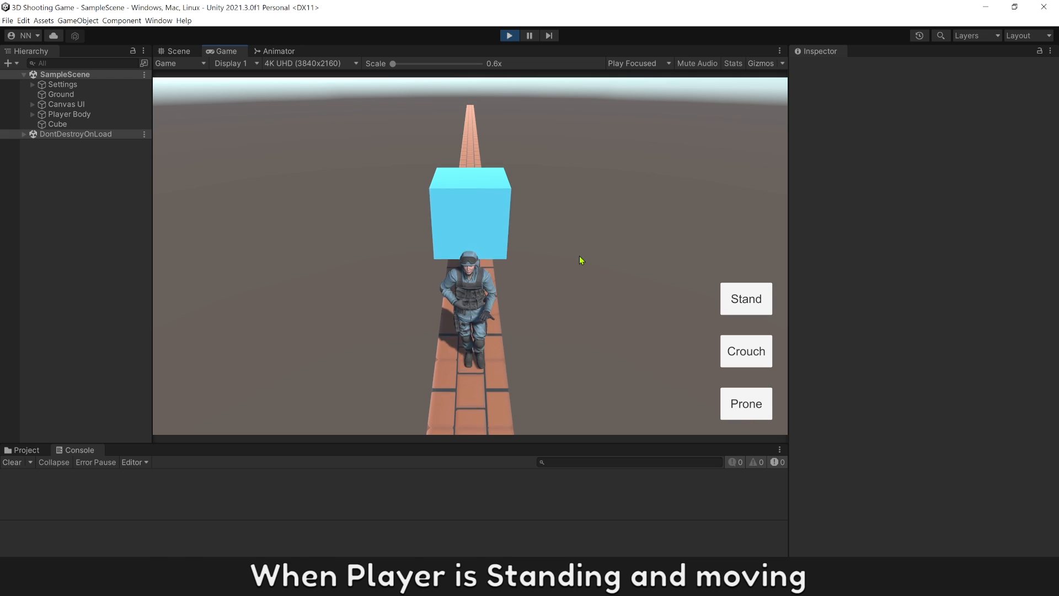
pyautogui.press('w')
pyautogui.press('s')
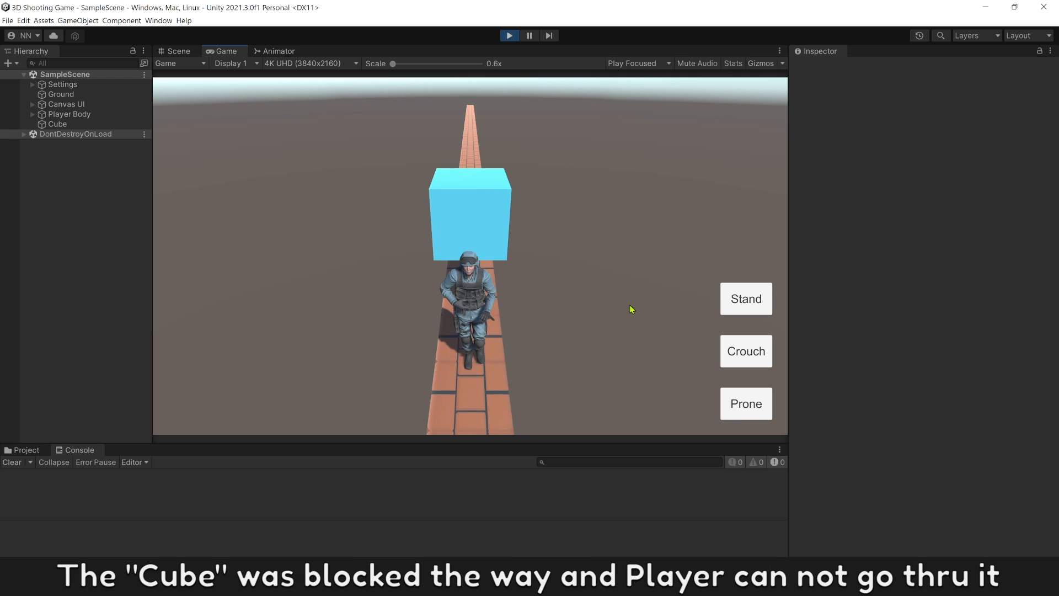
pyautogui.click(729, 349)
pyautogui.press('w')
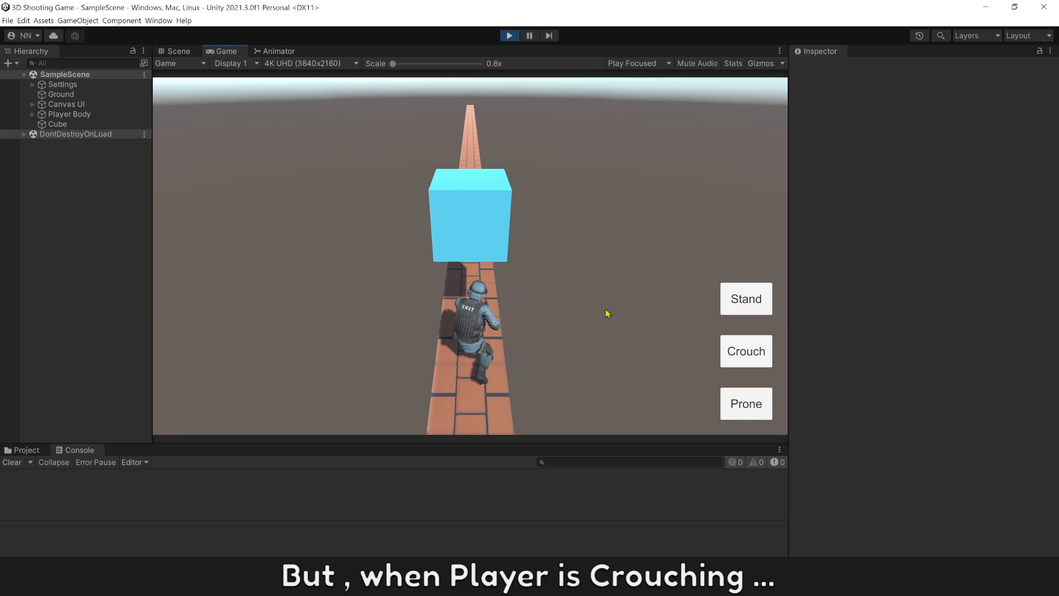
# Lower Player Body's Capsule Collider during play to fit the crouching pose, with a height of about 1.16
pyautogui.click(176, 52)
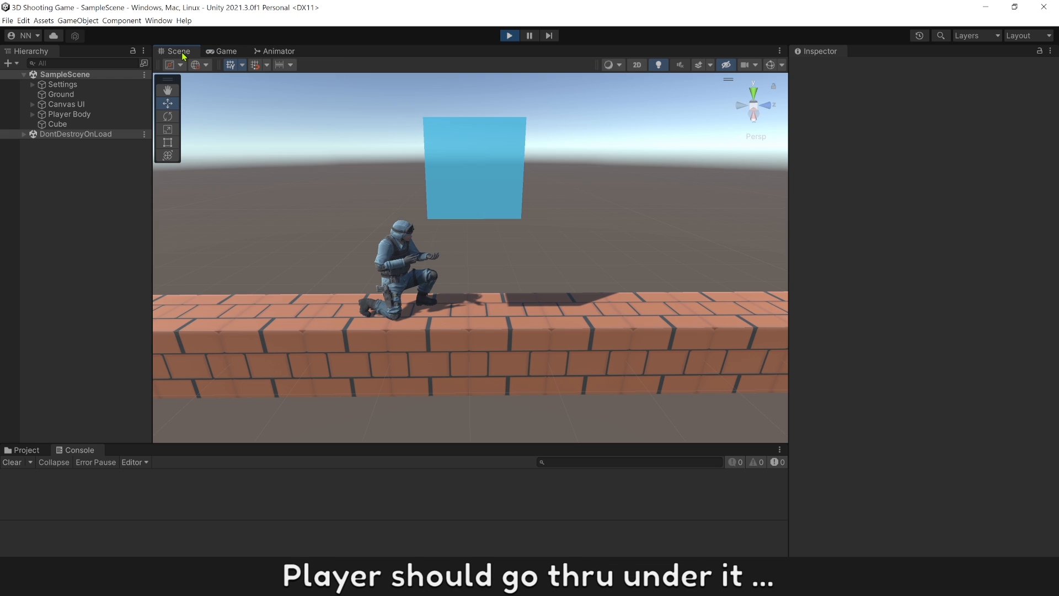
pyautogui.click(72, 117)
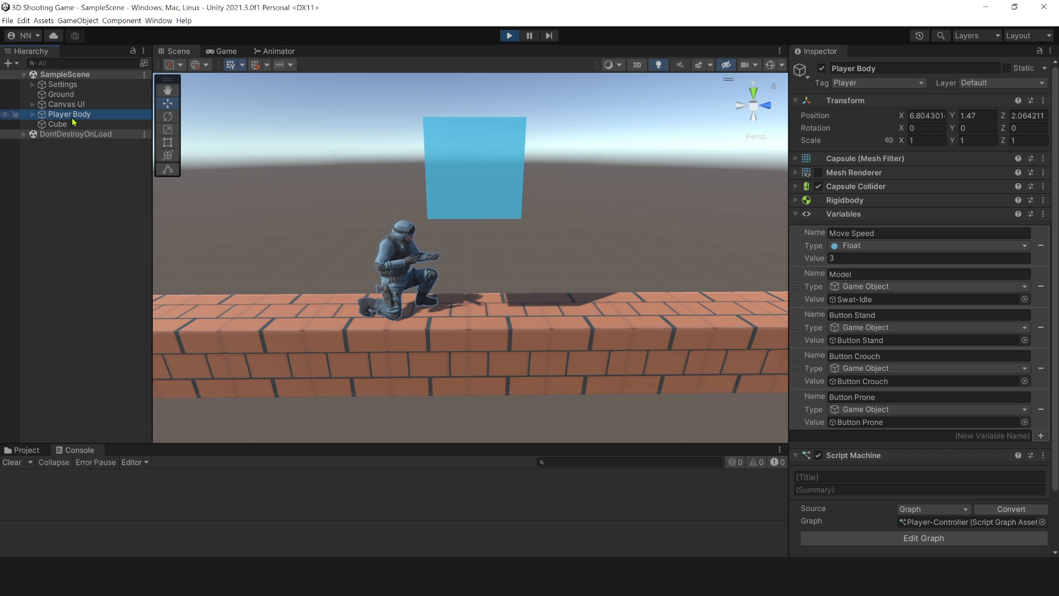
pyautogui.click(894, 187)
pyautogui.click(907, 204)
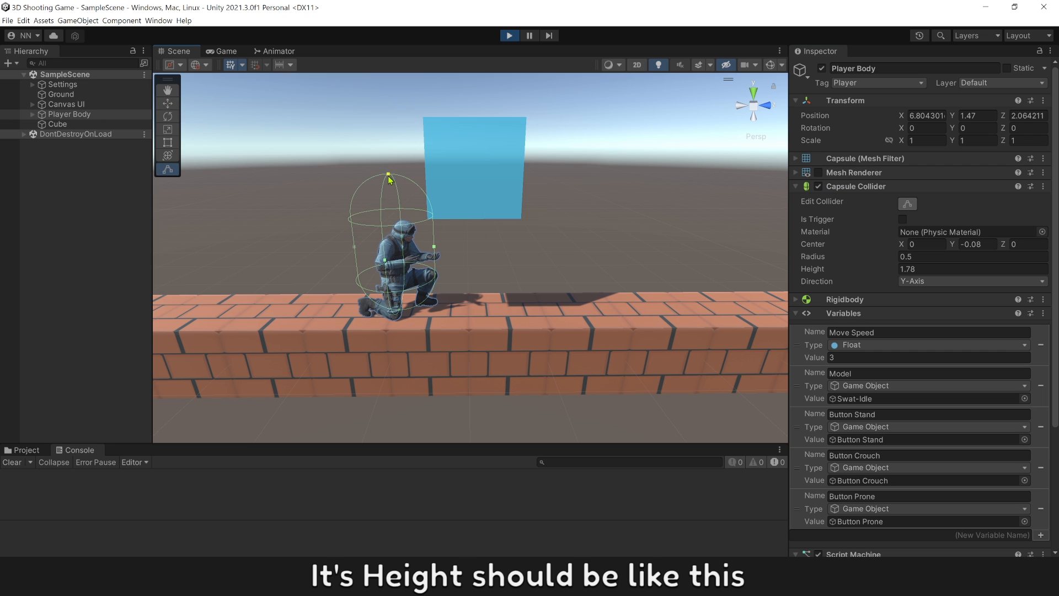
pyautogui.moveTo(389, 175); pyautogui.dragTo(393, 225)
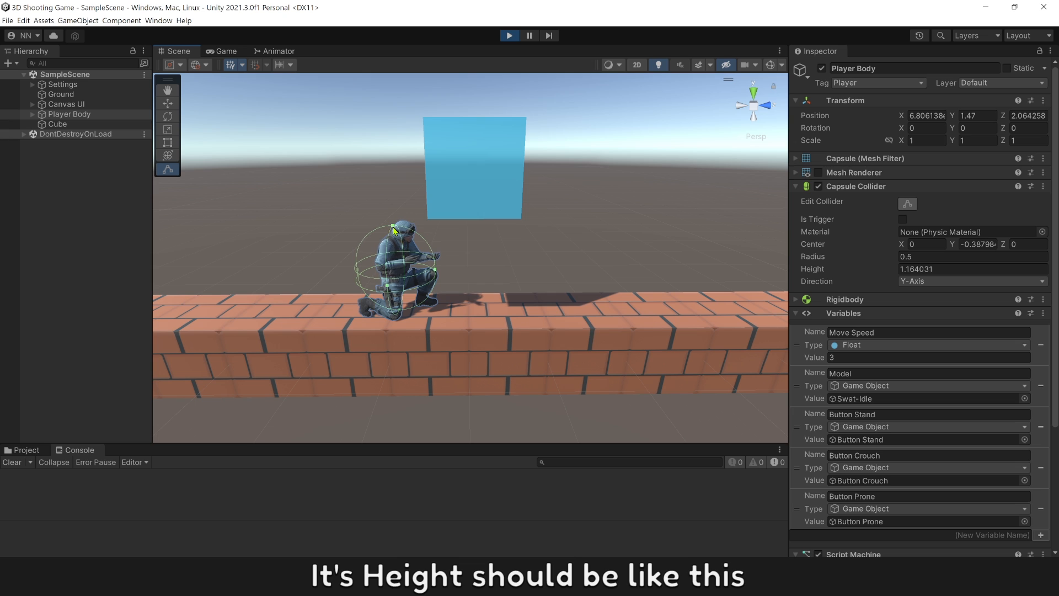
# Test in the game view whether the crouching player can walk under the cube and back
pyautogui.click(223, 51)
pyautogui.press('w')
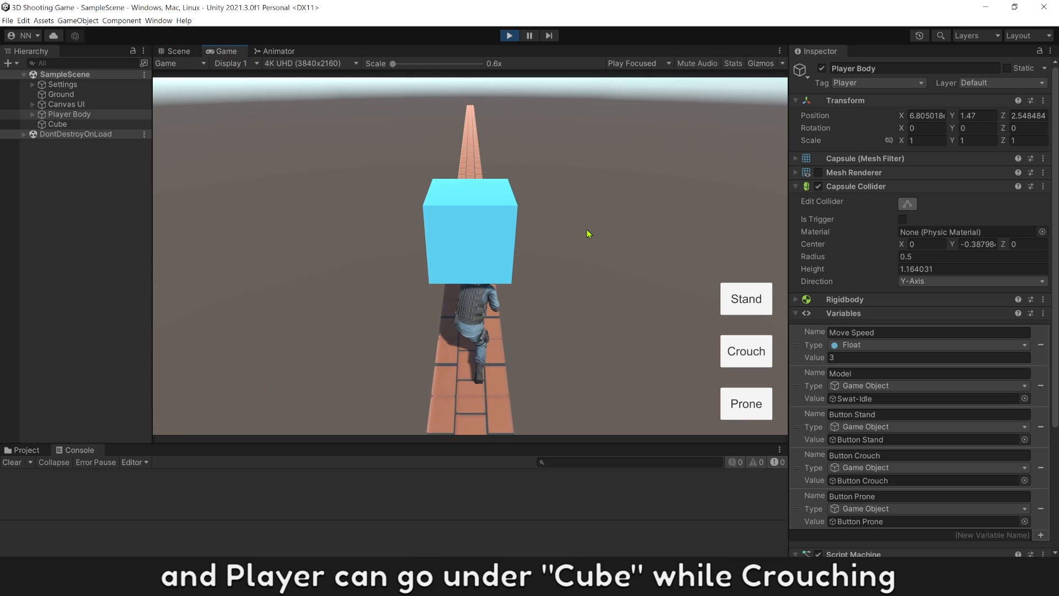
pyautogui.press('s')
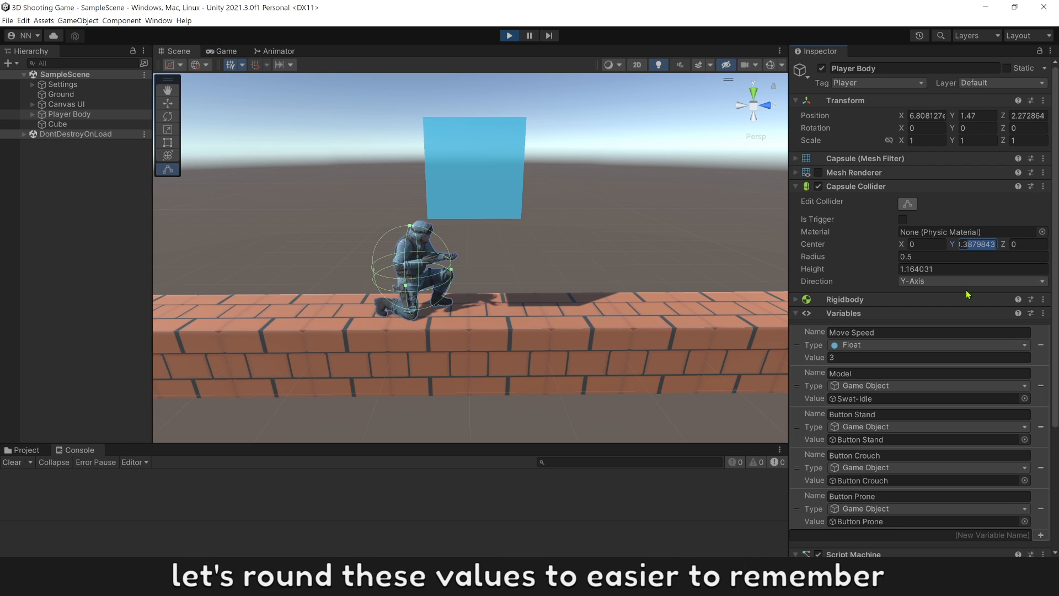
# Round the running Capsule Collider's center Y to -0.33 and its height to 1.23, and stop the game
pyautogui.write('-0.33')
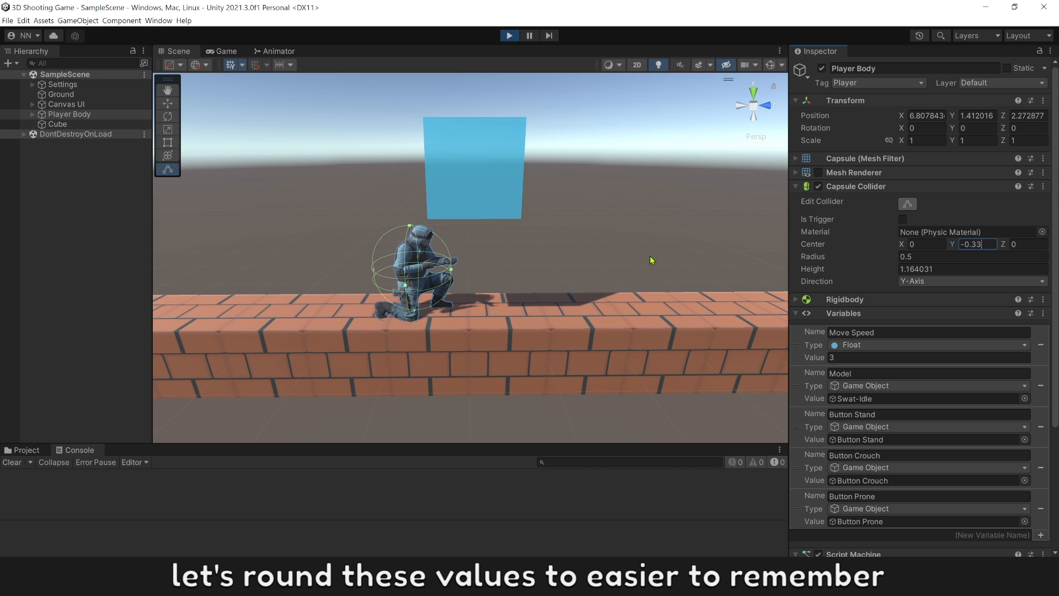
pyautogui.moveTo(933, 270); pyautogui.dragTo(909, 274)
pyautogui.write('23')
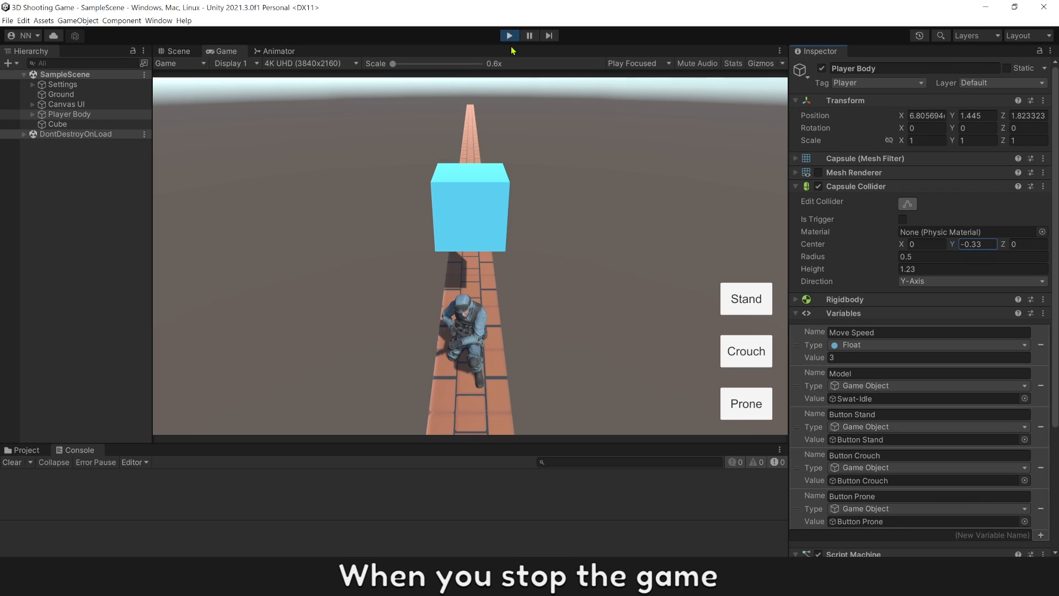
pyautogui.click(510, 36)
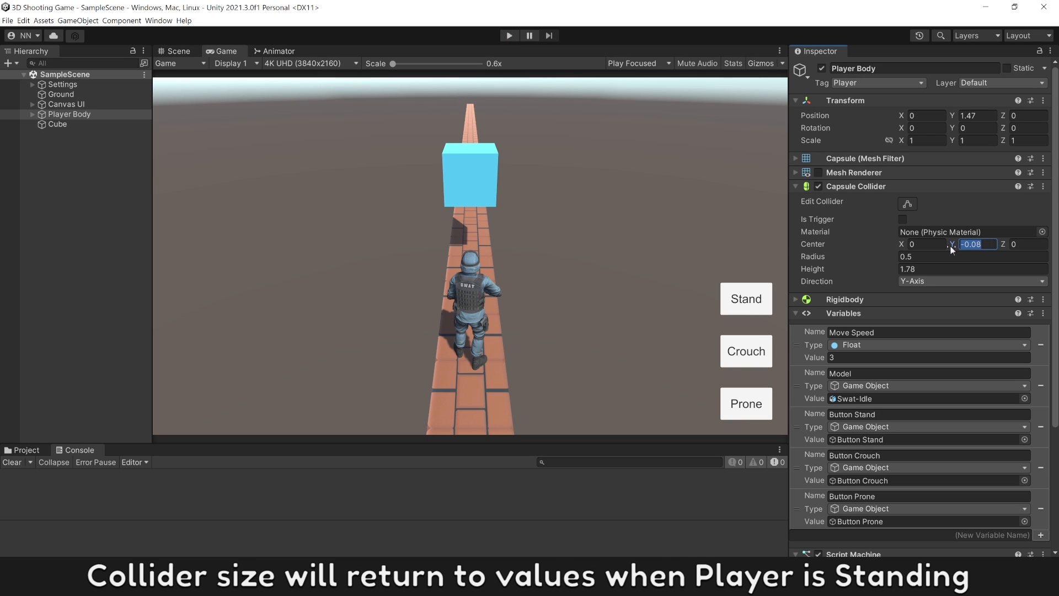
# Add a "Collider Value" variable of type Aot List to Player Body and place it first among the variables
pyautogui.scroll(-2, 836, 352)
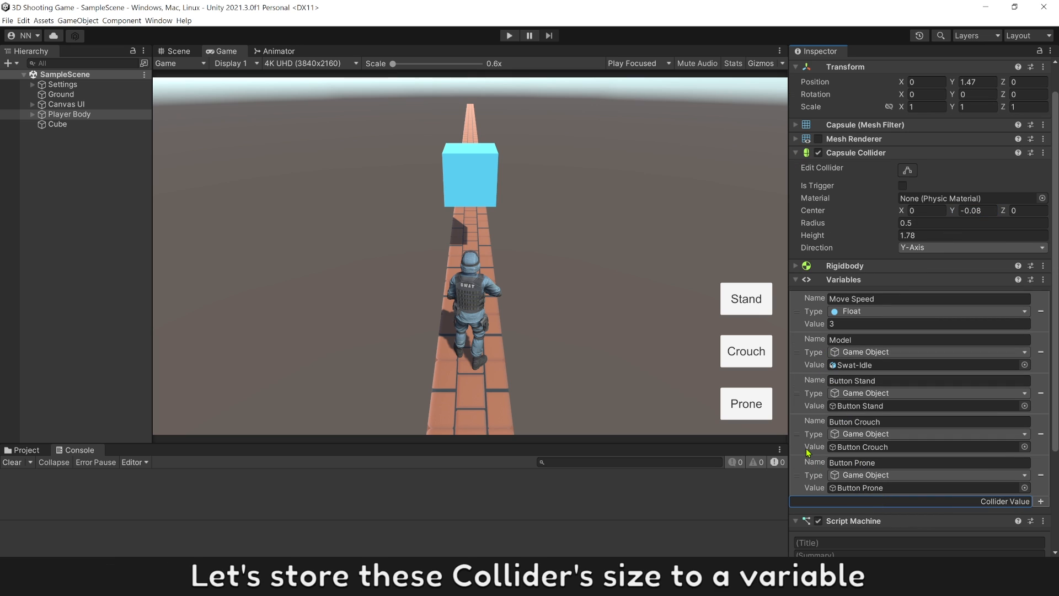
pyautogui.press('Return')
pyautogui.moveTo(815, 330); pyautogui.dragTo(815, 301)
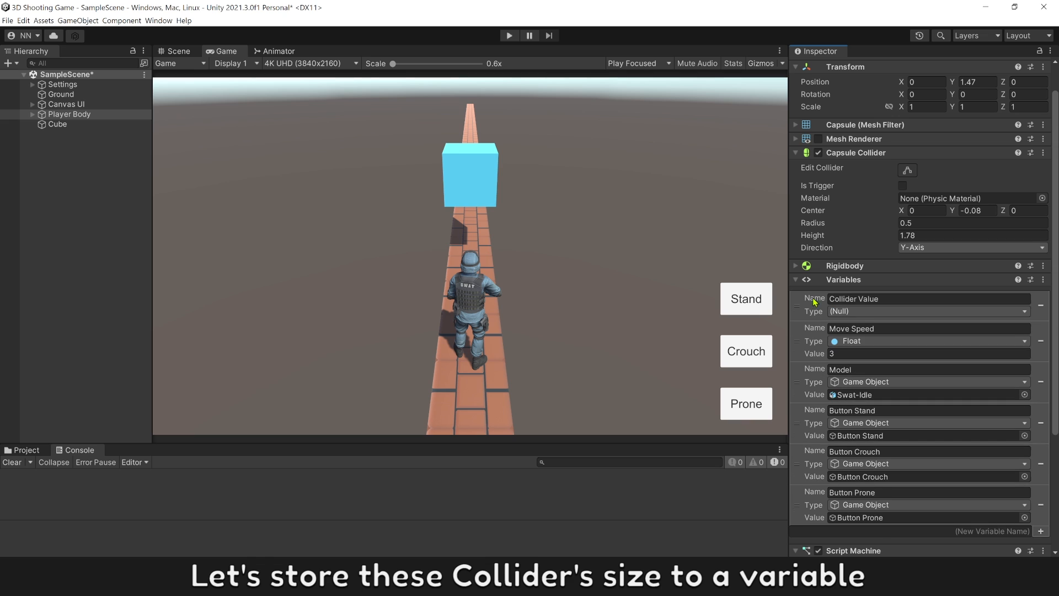
pyautogui.click(847, 312)
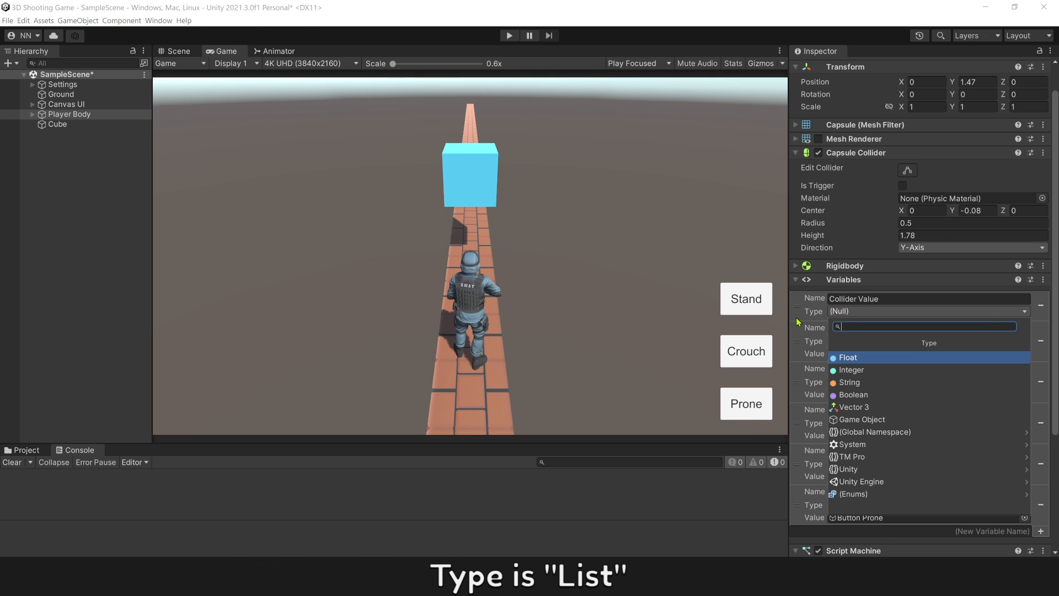
pyautogui.write('list')
pyautogui.press('Return')
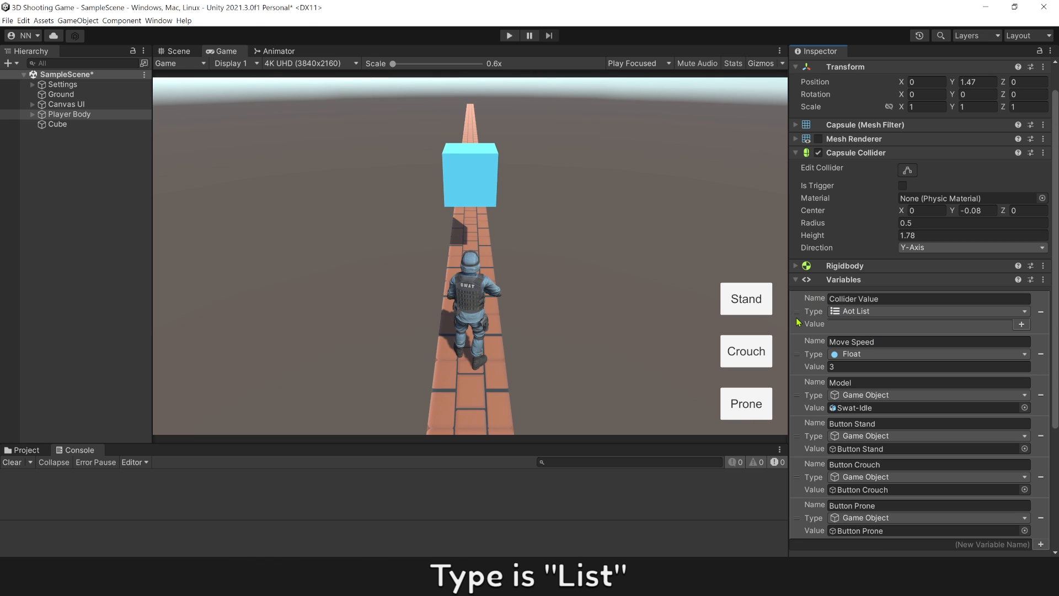
# Add a first item to the Collider Value list and make it an Aot List
pyautogui.click(1021, 324)
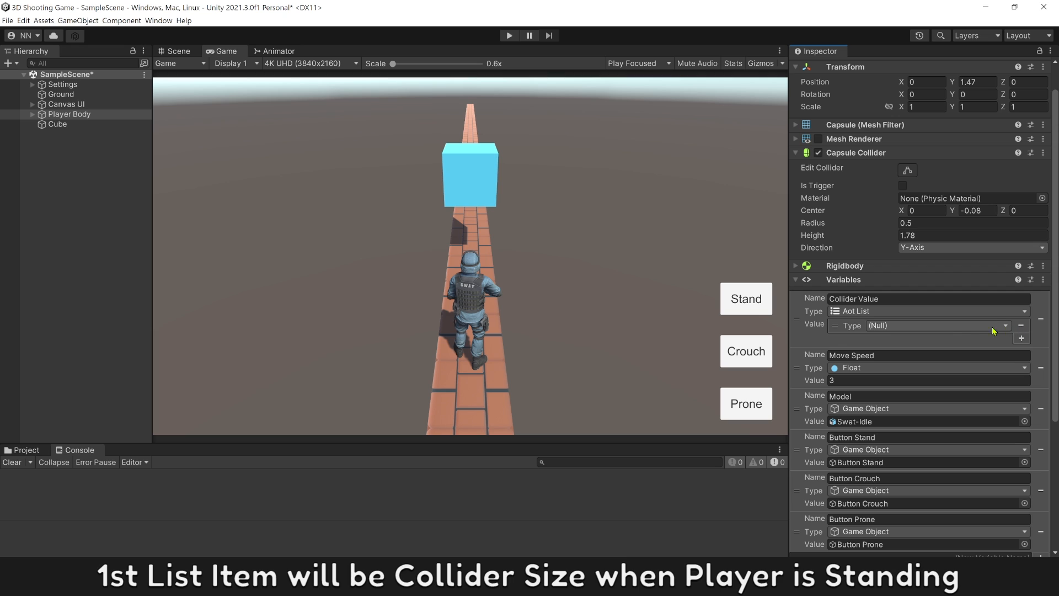
pyautogui.click(963, 326)
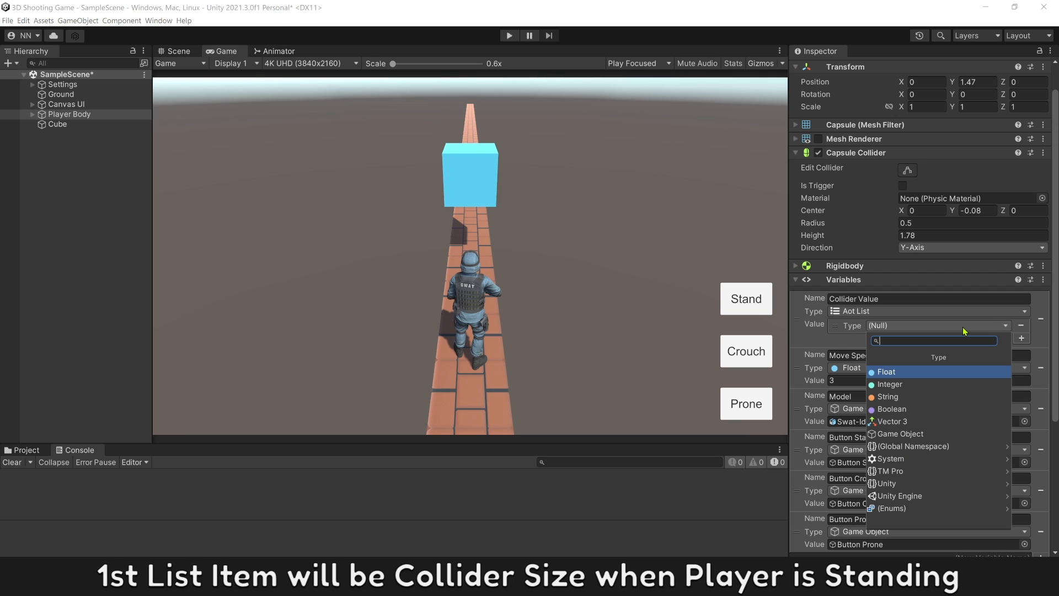
pyautogui.write('list')
pyautogui.press('Return')
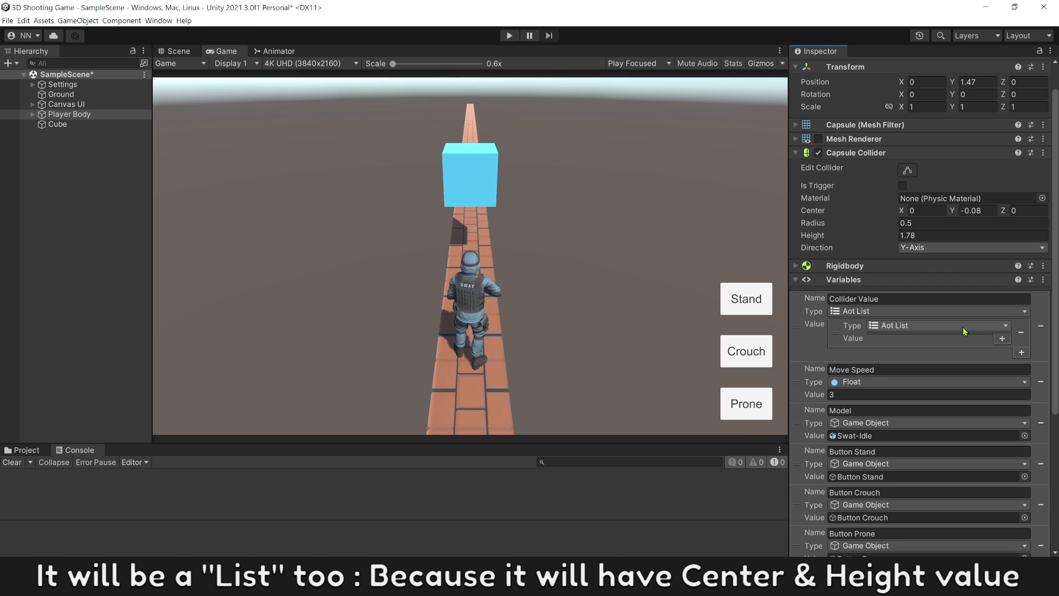
# Add a Vector 3 element to the inner list for the standing collider center, with Y set to -0.08
pyautogui.click(1002, 340)
pyautogui.click(956, 341)
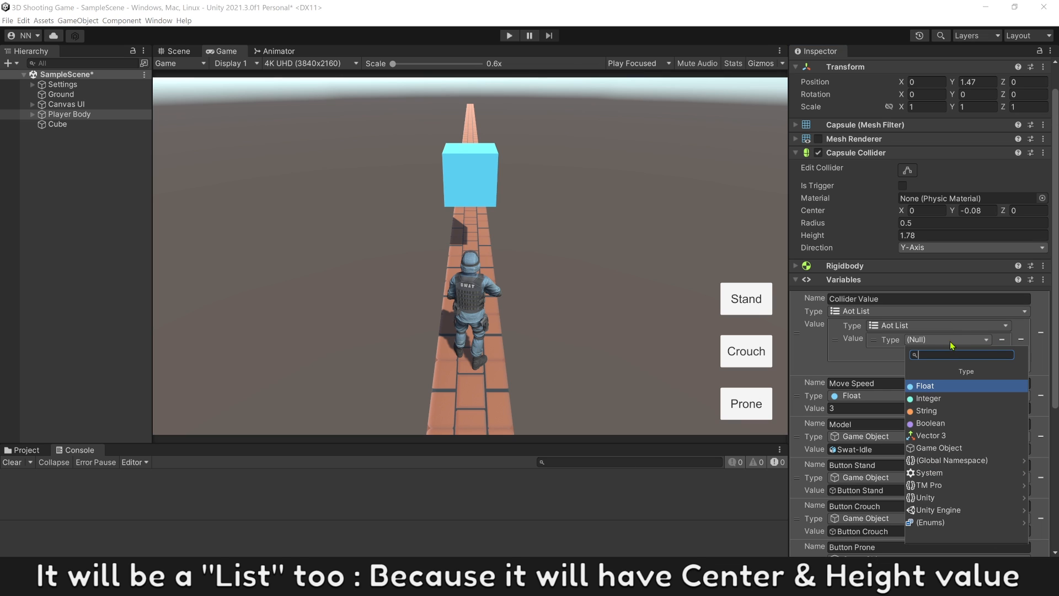
pyautogui.click(832, 344)
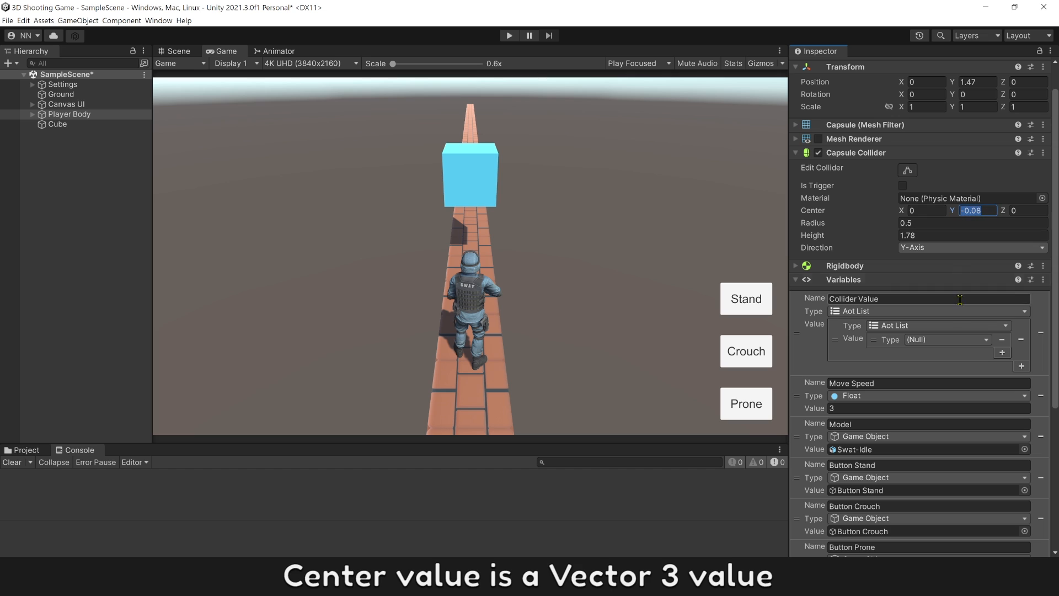
pyautogui.click(966, 342)
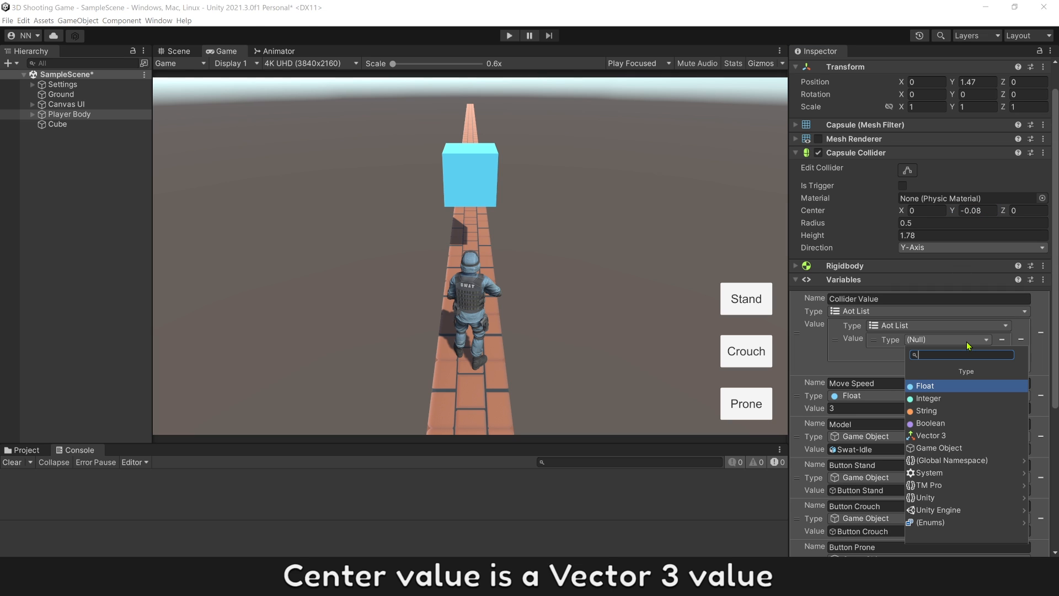
pyautogui.click(947, 436)
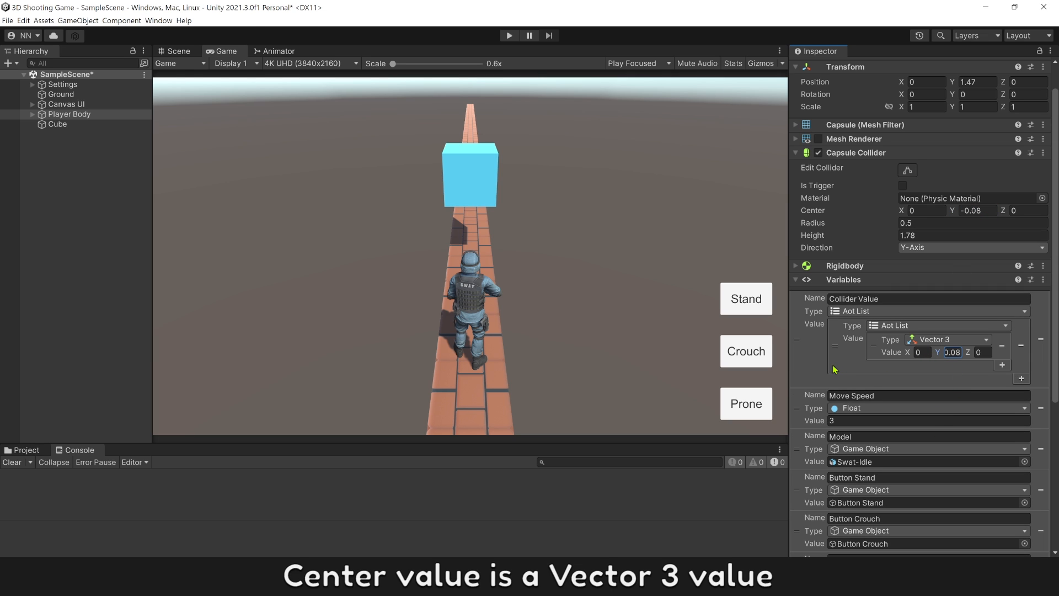
pyautogui.moveTo(790, 353); pyautogui.dragTo(723, 356)
# Add a second inner element of type Float for the standing collider height and set it to 1.78
pyautogui.click(1000, 364)
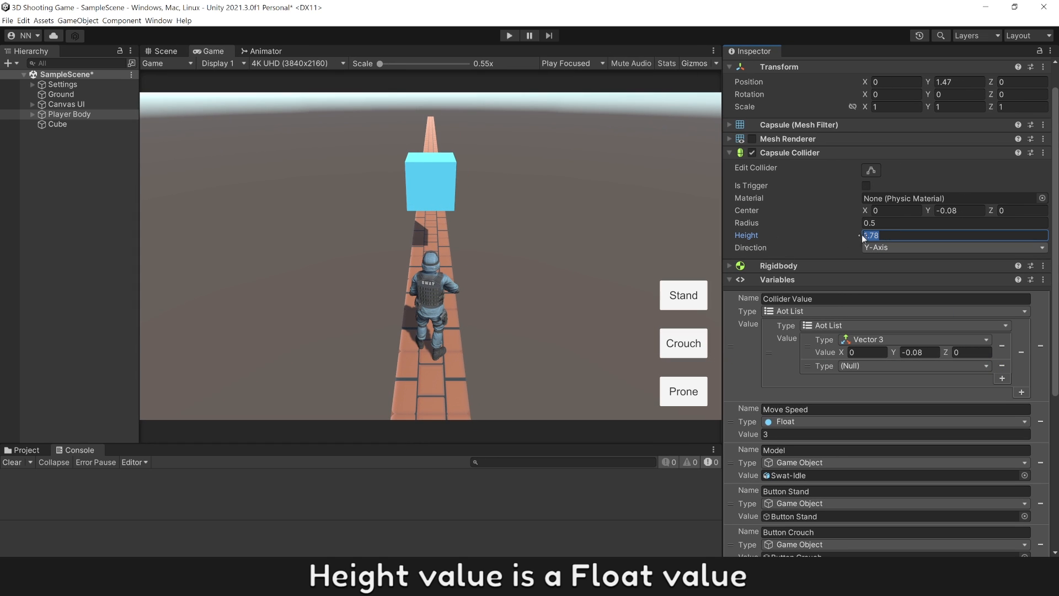
pyautogui.click(860, 366)
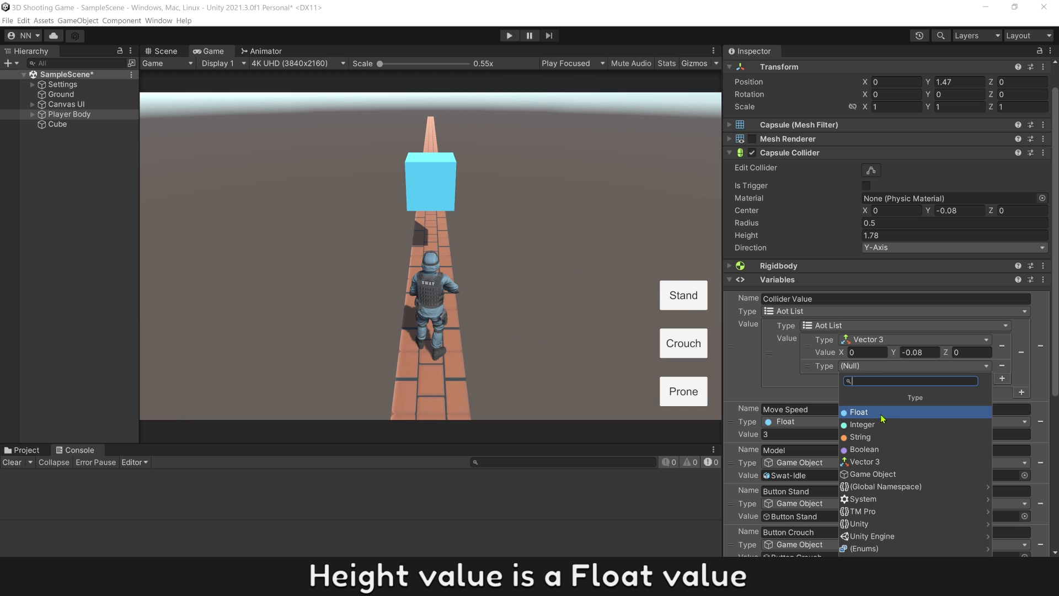
pyautogui.click(883, 412)
pyautogui.click(882, 379)
pyautogui.write('1.78')
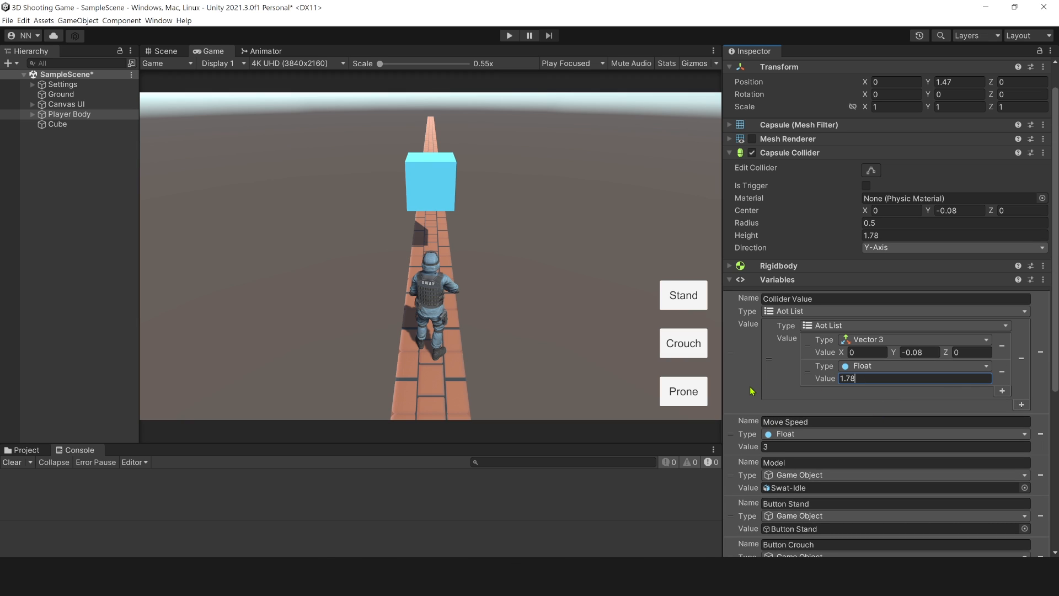
# Add a second item to the Collider Value list and make it an Aot List for the crouching collider size
pyautogui.click(1022, 405)
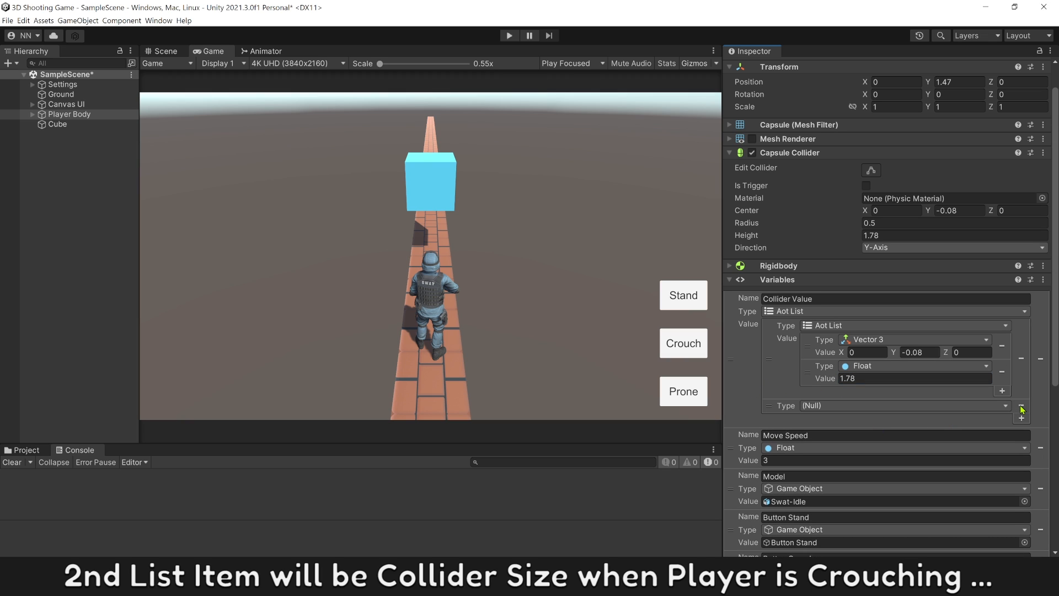
pyautogui.click(981, 405)
pyautogui.write('list')
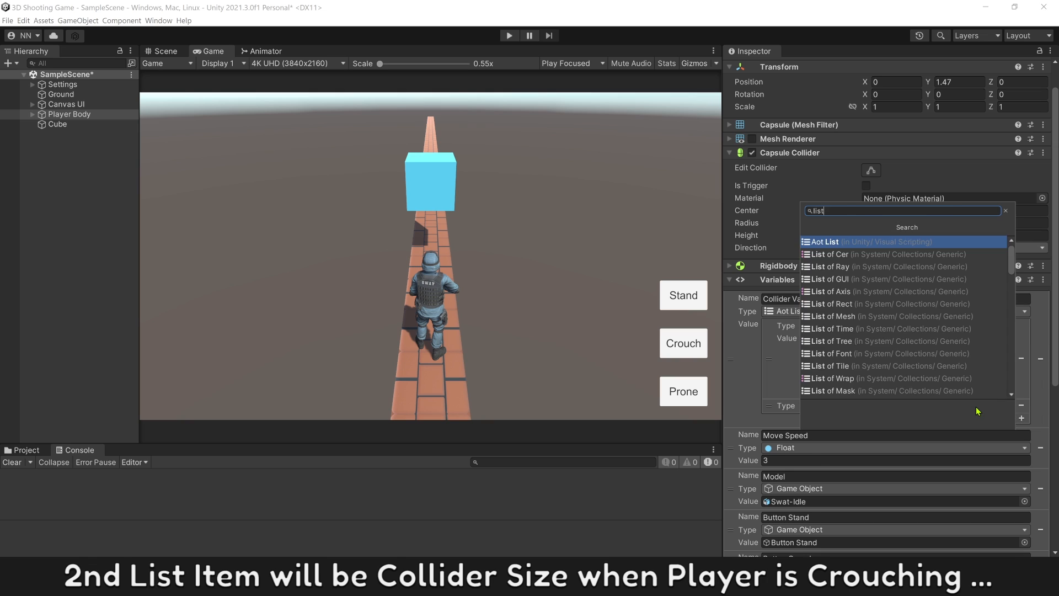
pyautogui.press('Return')
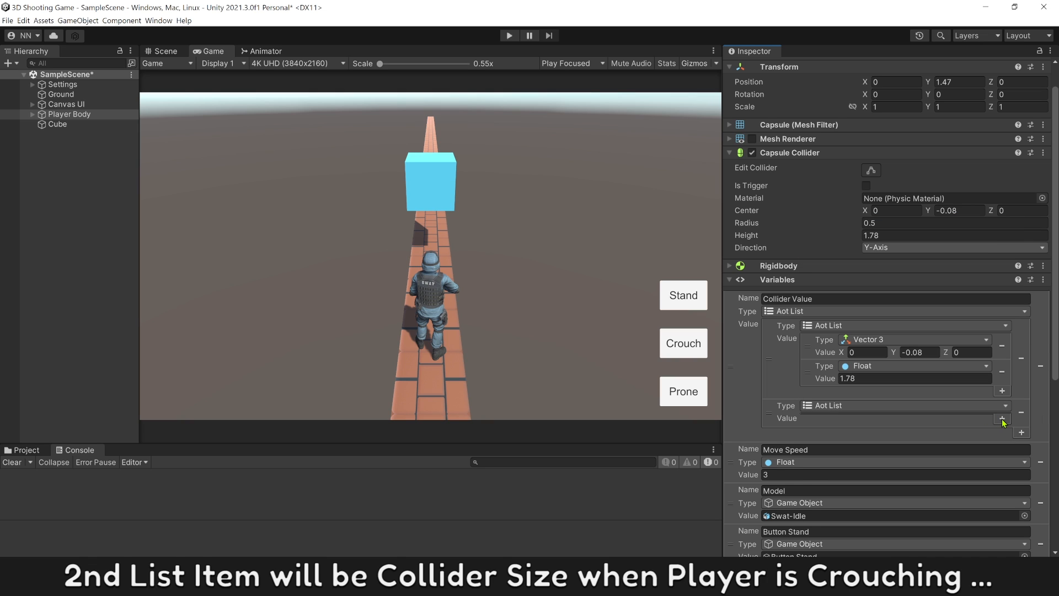
# Add a Vector 3 element to the second inner list for the crouching collider center, with Y set to -0.33
pyautogui.click(1002, 418)
pyautogui.click(910, 419)
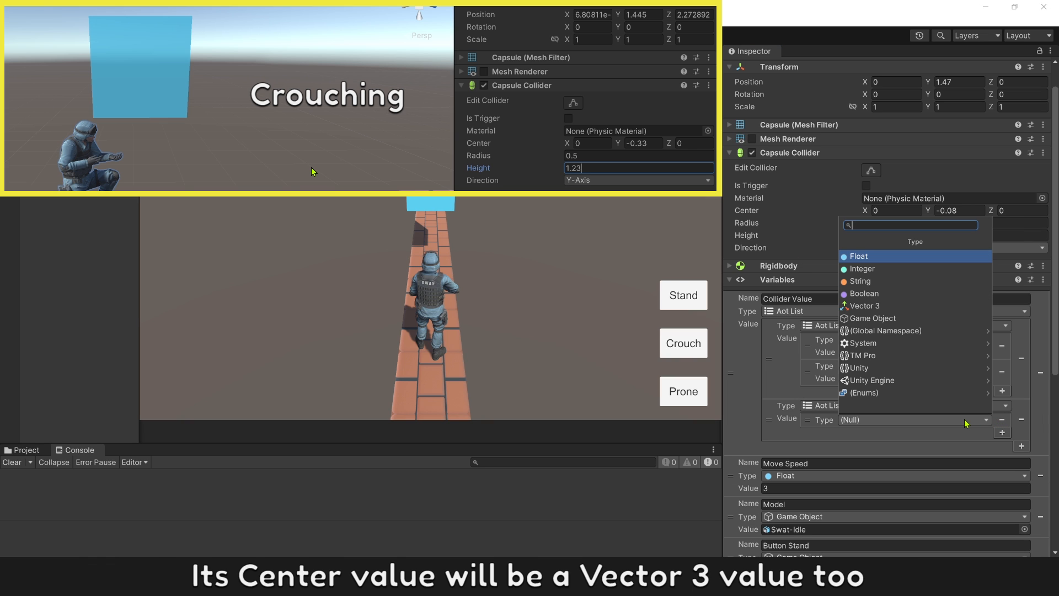
pyautogui.click(894, 310)
pyautogui.click(907, 433)
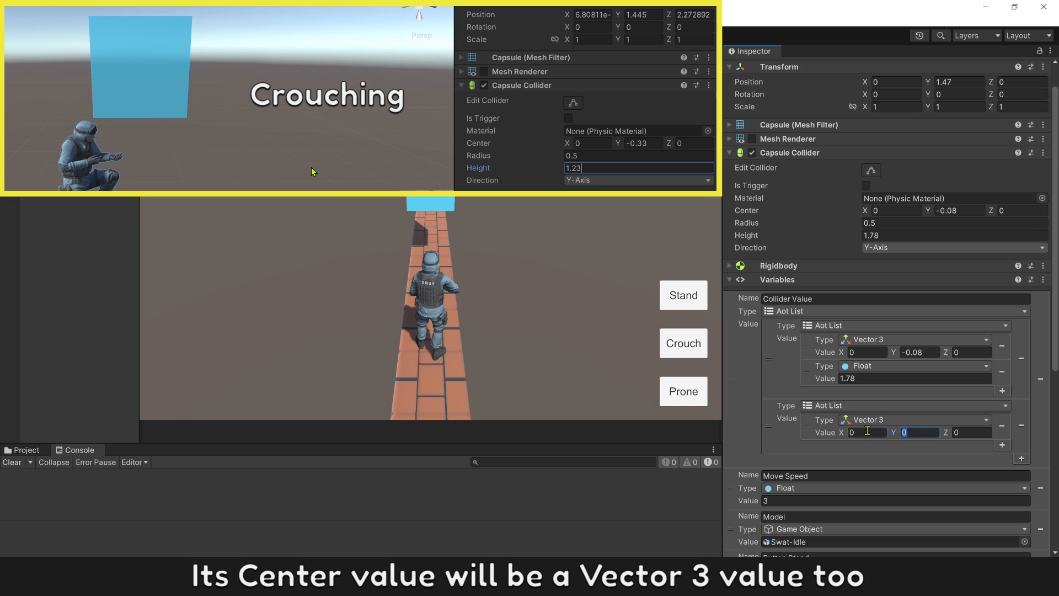
pyautogui.write('-0.33')
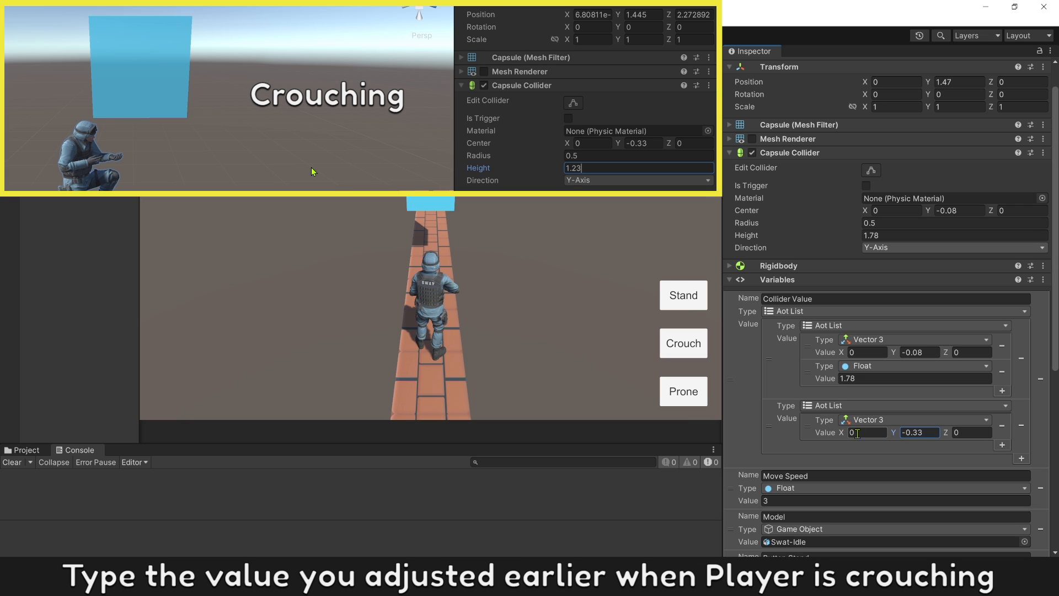
# Add a Float element to the second inner list for the crouching collider height and set it to 1.23
pyautogui.click(1003, 444)
pyautogui.click(961, 448)
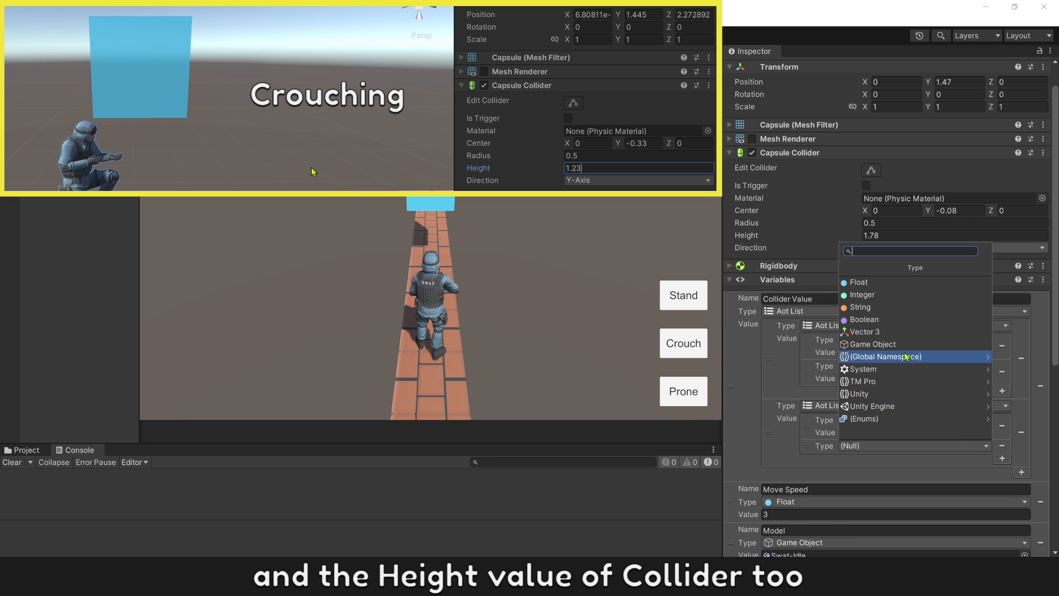
pyautogui.click(873, 282)
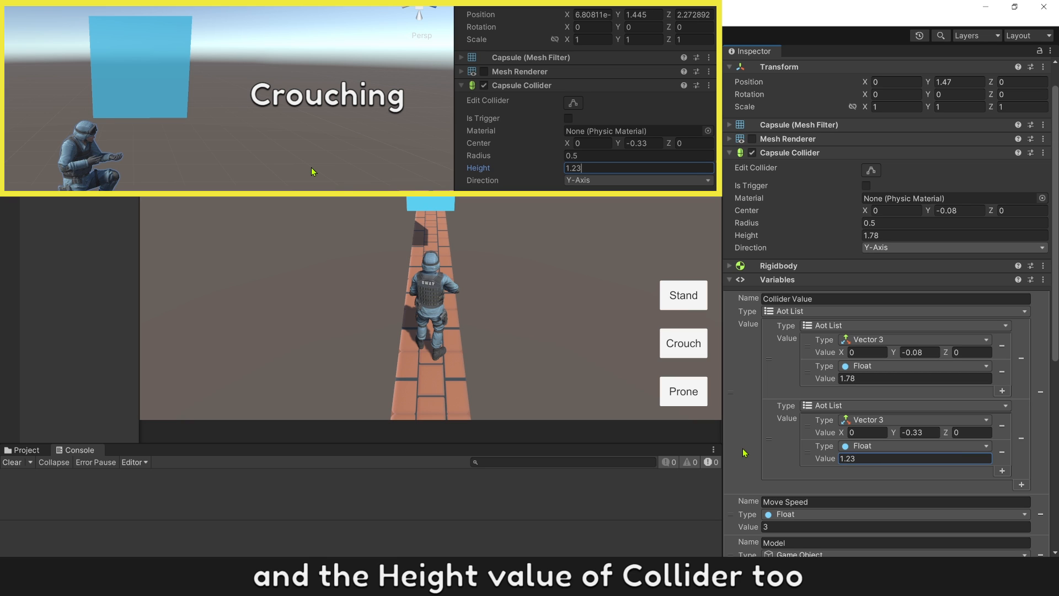
# Open Player Body's Player-Controller script graph for editing
pyautogui.scroll(-4, 743, 346)
pyautogui.scroll(-3, 742, 364)
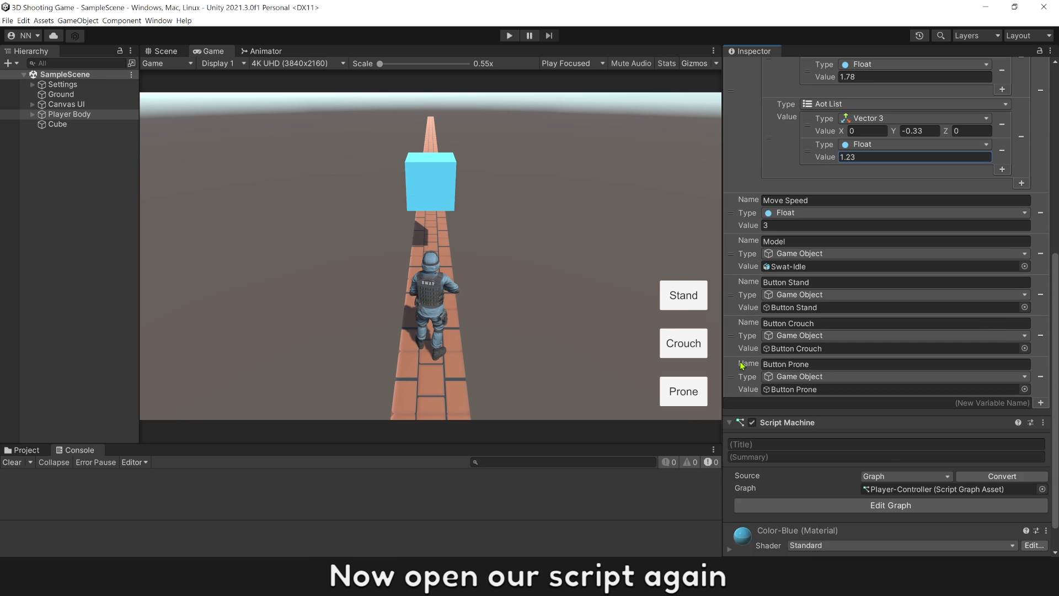
pyautogui.click(863, 472)
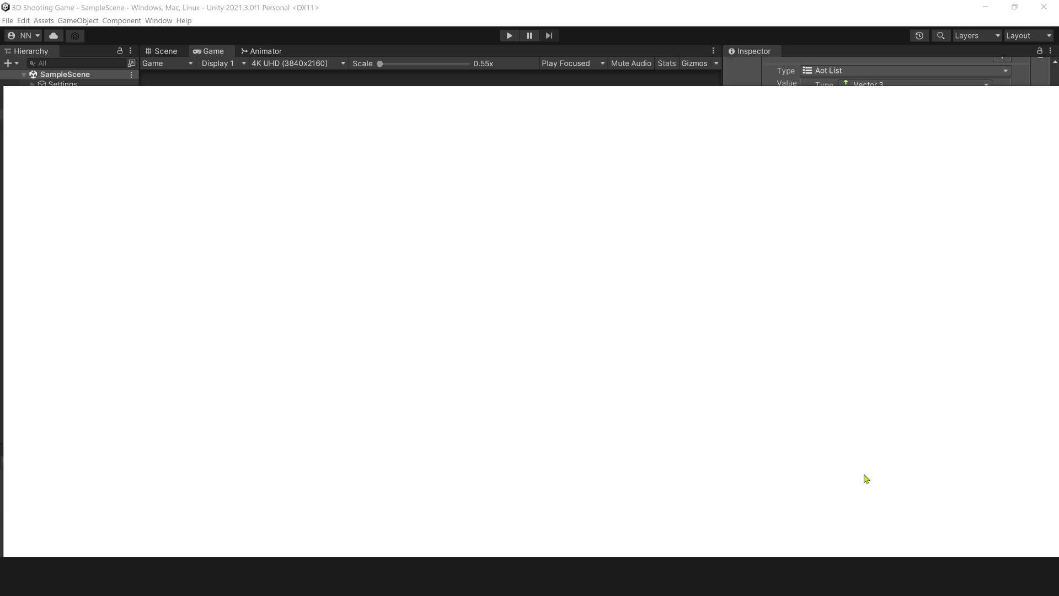
# In the End Animation group, move the is Locked Set Variable node and its Boolean away from the Status node to make room
pyautogui.keyDown('ctrl'); pyautogui.scroll(9, 642, 543); pyautogui.keyUp('ctrl')
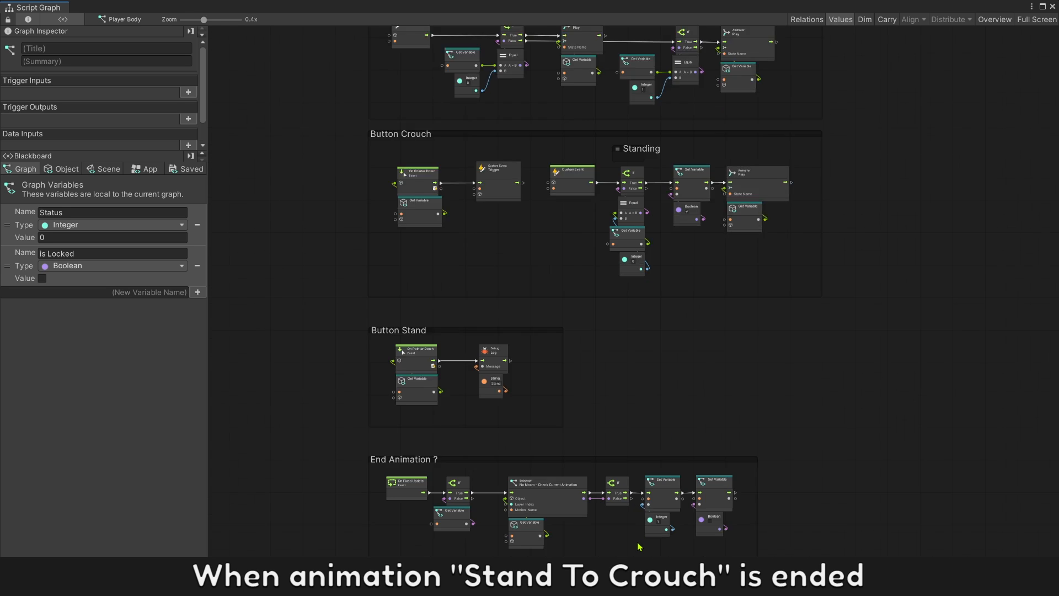
pyautogui.moveTo(624, 550); pyautogui.dragTo(610, 484, button='middle')
pyautogui.keyDown('ctrl'); pyautogui.scroll(1, 644, 497); pyautogui.keyUp('ctrl')
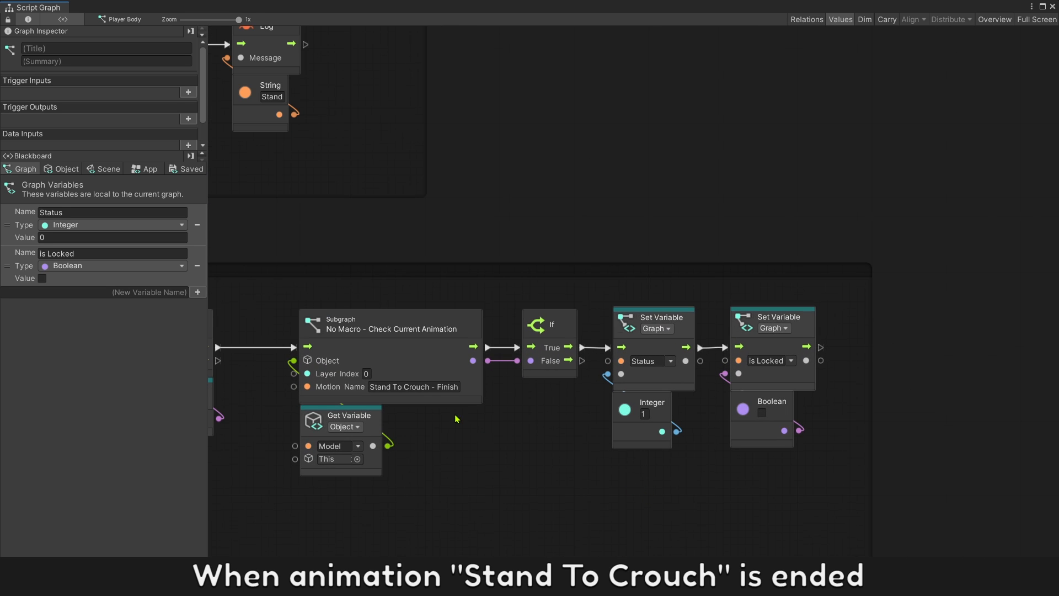
pyautogui.click(432, 392)
pyautogui.click(432, 387)
pyautogui.click(507, 443)
pyautogui.moveTo(830, 422); pyautogui.dragTo(700, 335, button='middle')
pyautogui.moveTo(719, 370); pyautogui.dragTo(629, 285)
pyautogui.moveTo(649, 295); pyautogui.dragTo(1012, 298)
# Add a Capsule Collider Set Center node and connect its flow after the Status Set Variable node
pyautogui.rightClick(626, 286)
pyautogui.write('c')
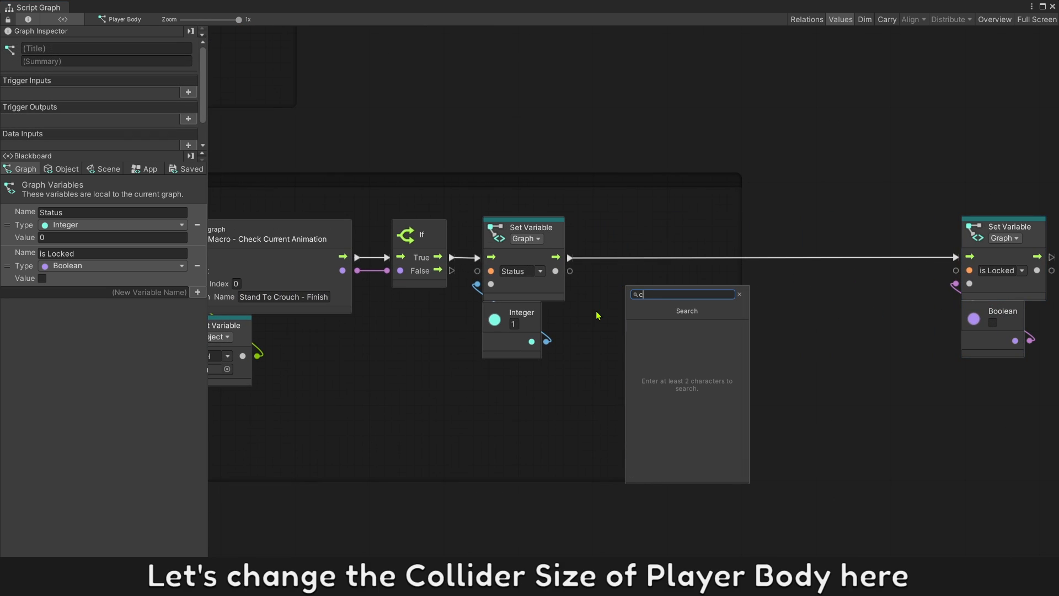
pyautogui.write('ollider')
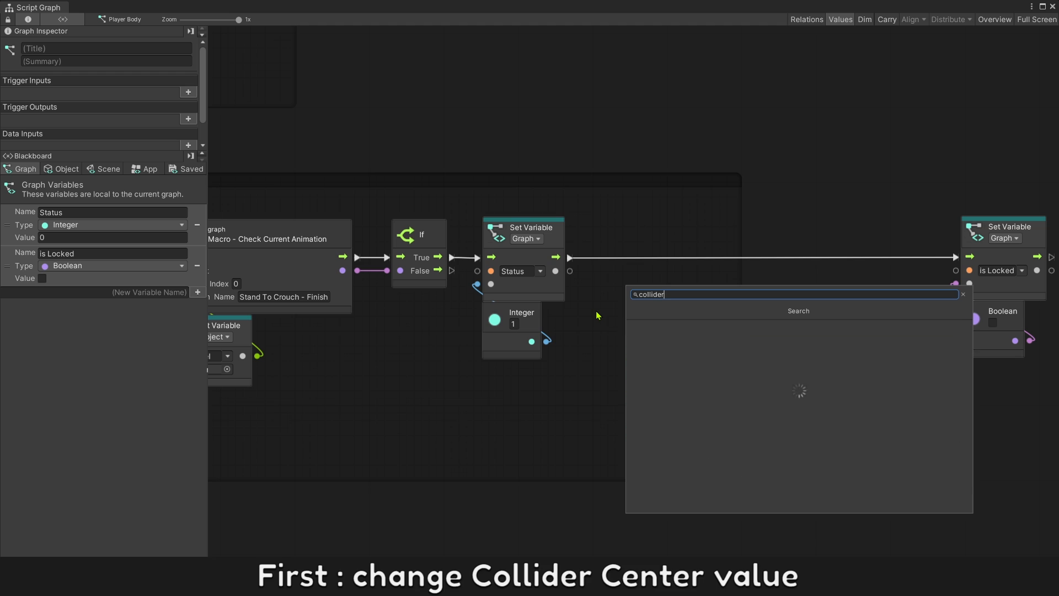
pyautogui.write(' set cen')
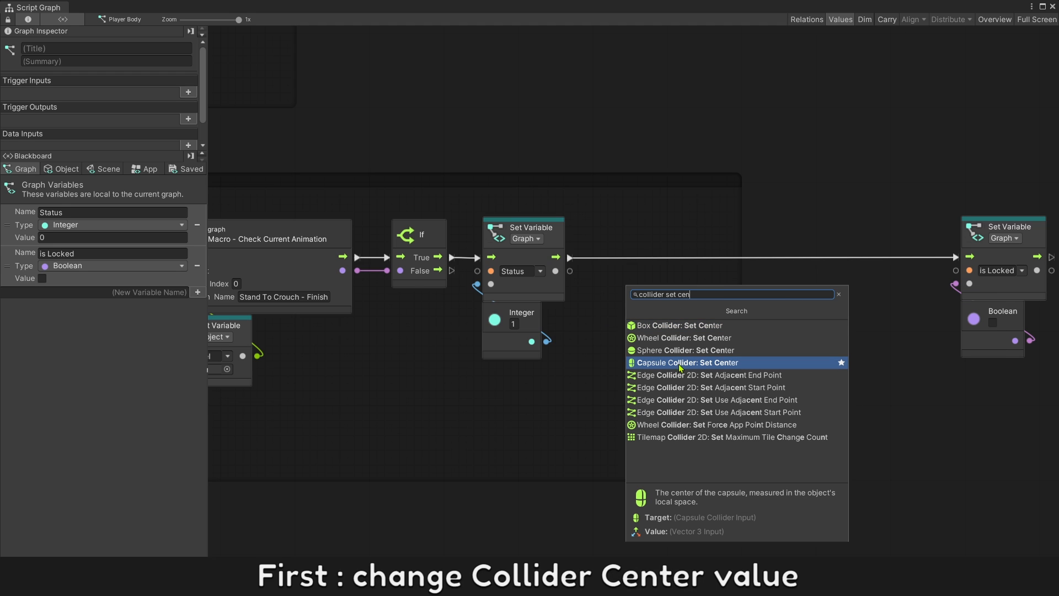
pyautogui.click(674, 362)
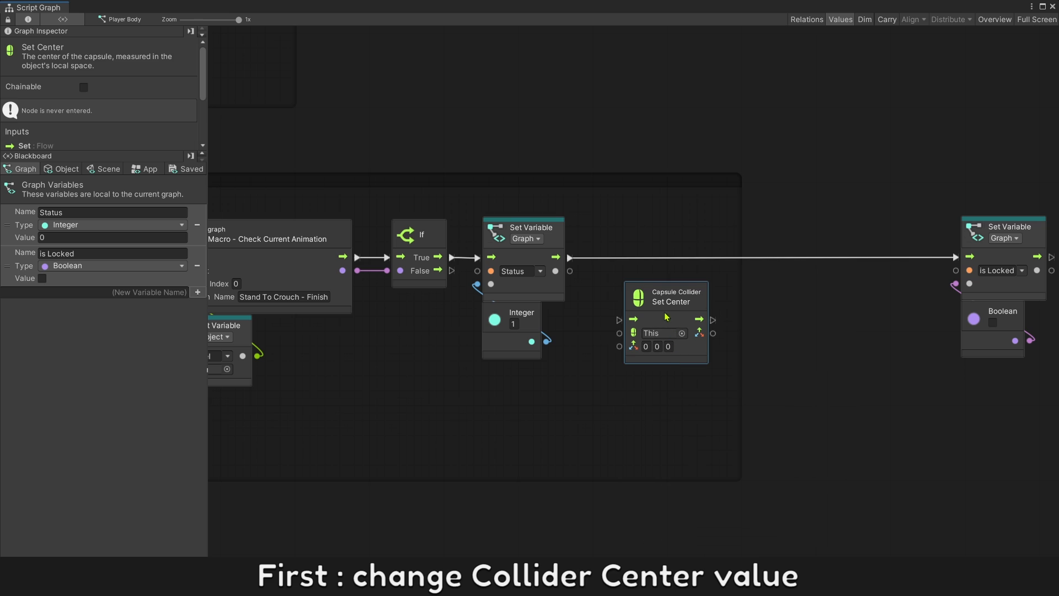
pyautogui.moveTo(662, 316); pyautogui.dragTo(662, 255)
pyautogui.moveTo(570, 258); pyautogui.dragTo(613, 257)
# Widen the object variables area and add a Get Variable node for Collider Value to the graph
pyautogui.click(64, 170)
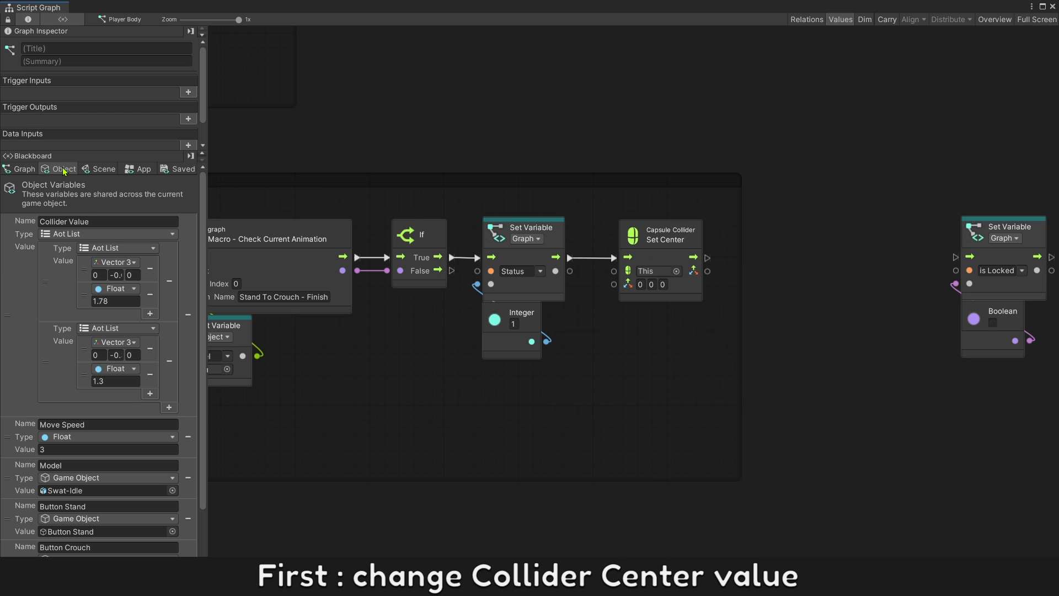
pyautogui.moveTo(207, 274); pyautogui.dragTo(250, 275)
pyautogui.moveTo(250, 275); pyautogui.dragTo(261, 275)
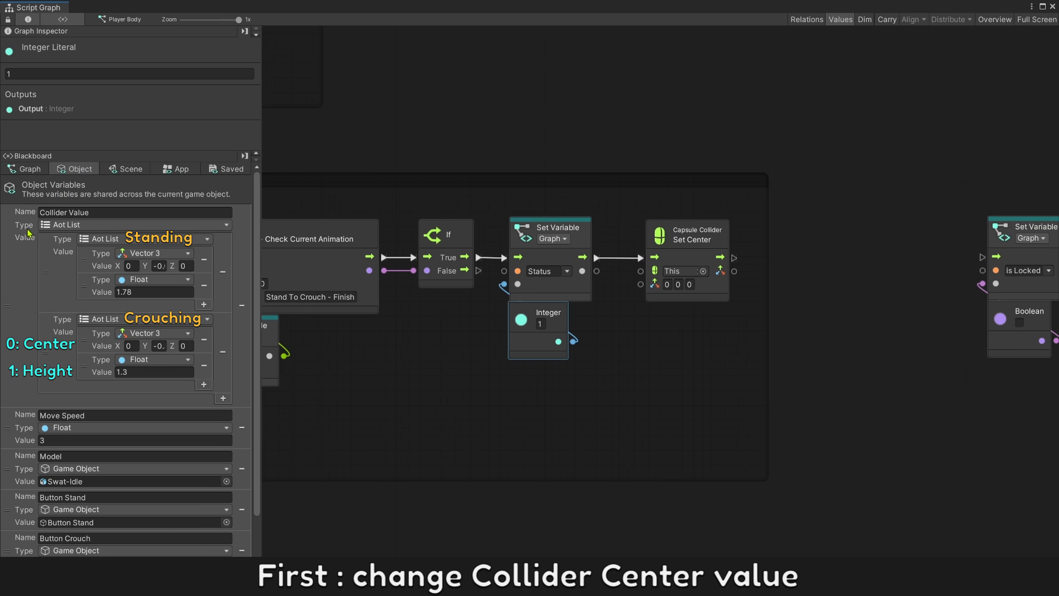
pyautogui.moveTo(25, 234); pyautogui.dragTo(602, 411)
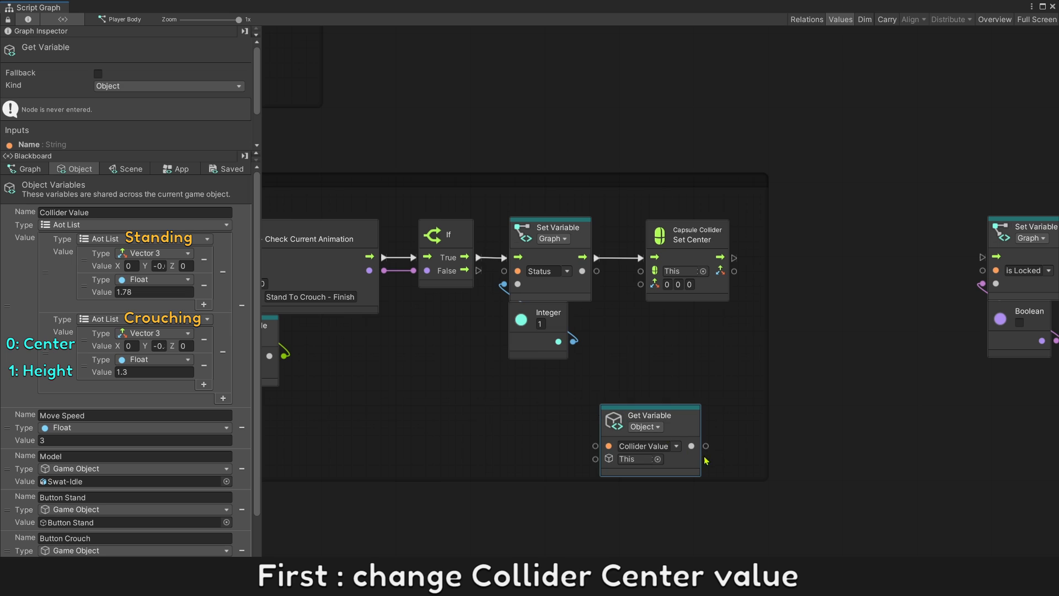
# Add a Get List Item node fed by Collider Value below Set Center and connect the Status node's output to its index
pyautogui.moveTo(706, 446); pyautogui.dragTo(689, 411)
pyautogui.click(690, 438)
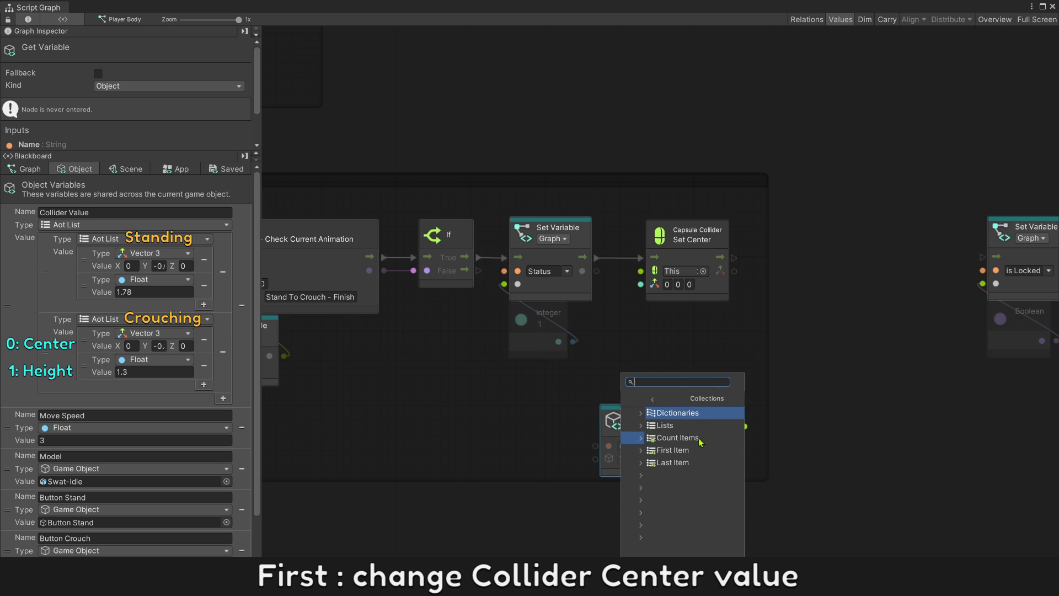
pyautogui.click(686, 407)
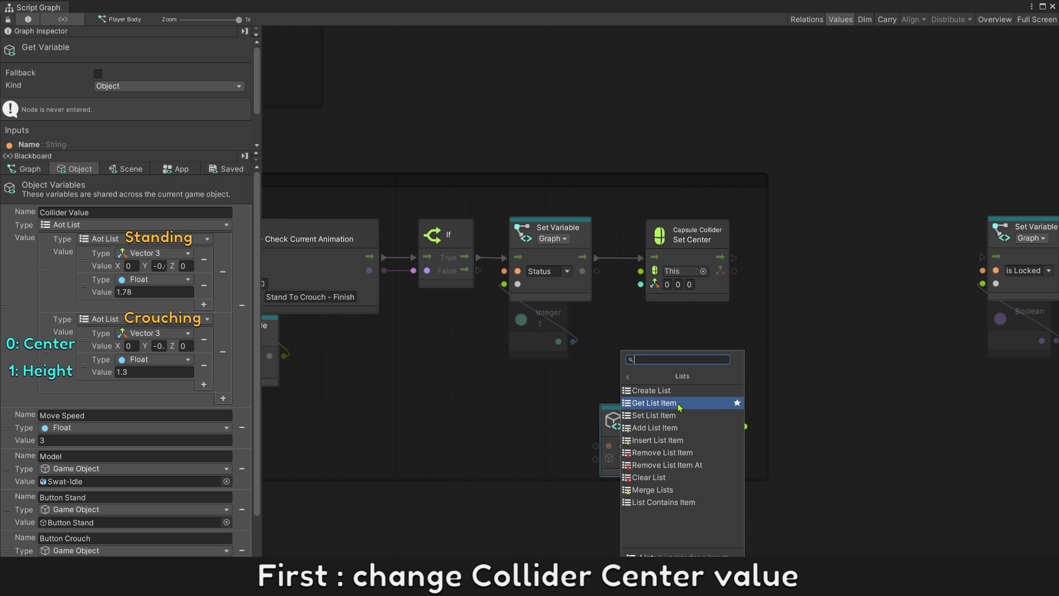
pyautogui.click(684, 408)
pyautogui.moveTo(769, 413); pyautogui.dragTo(671, 339)
pyautogui.click(617, 340)
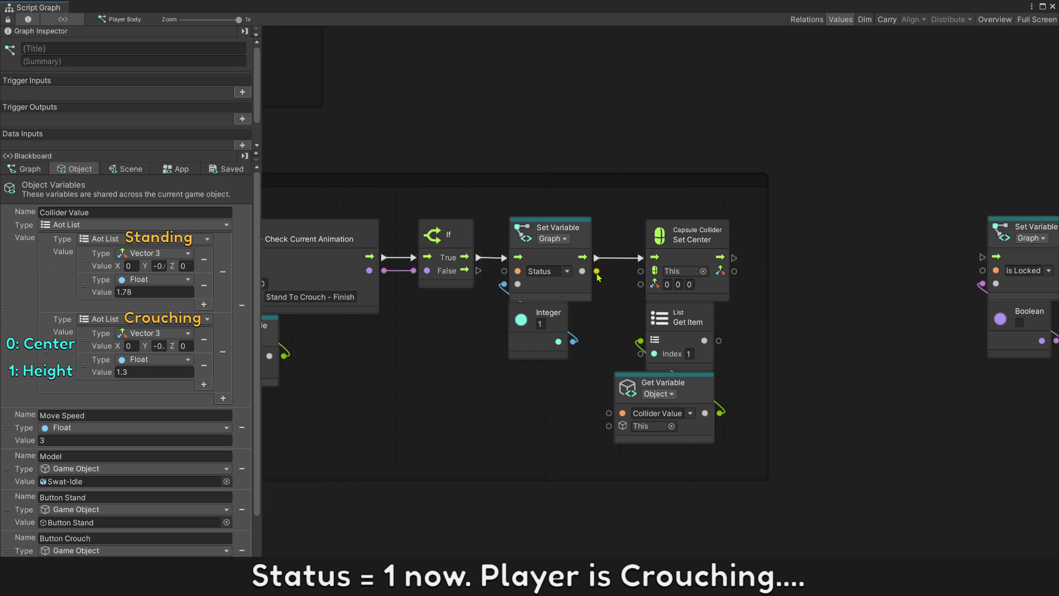
pyautogui.moveTo(597, 271); pyautogui.dragTo(640, 353)
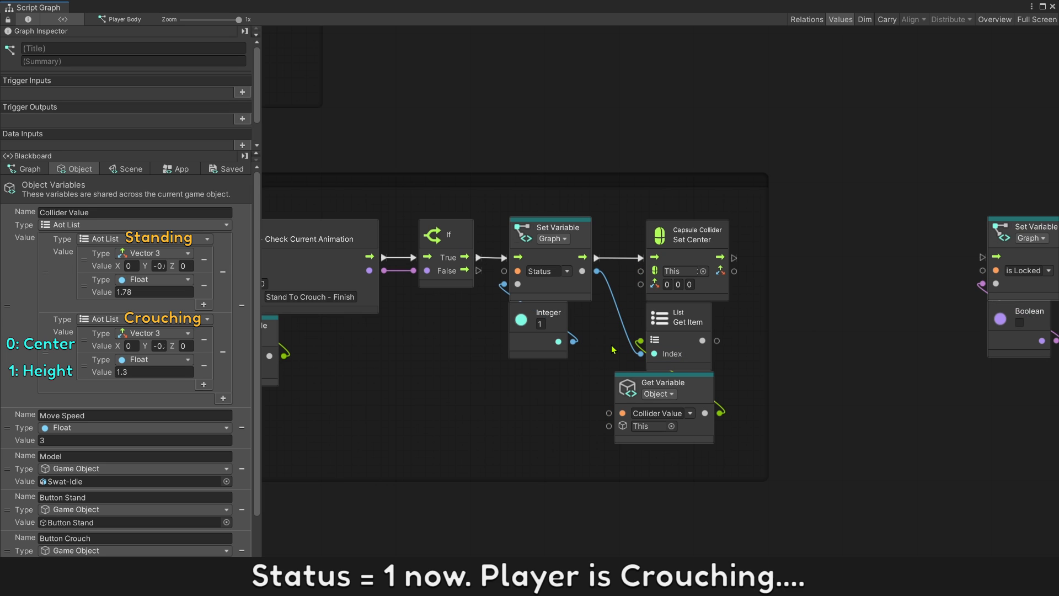
# Move the list item and Collider Value nodes down, and place a duplicate Get List Item node directly beneath Set Center
pyautogui.moveTo(692, 329); pyautogui.dragTo(692, 391)
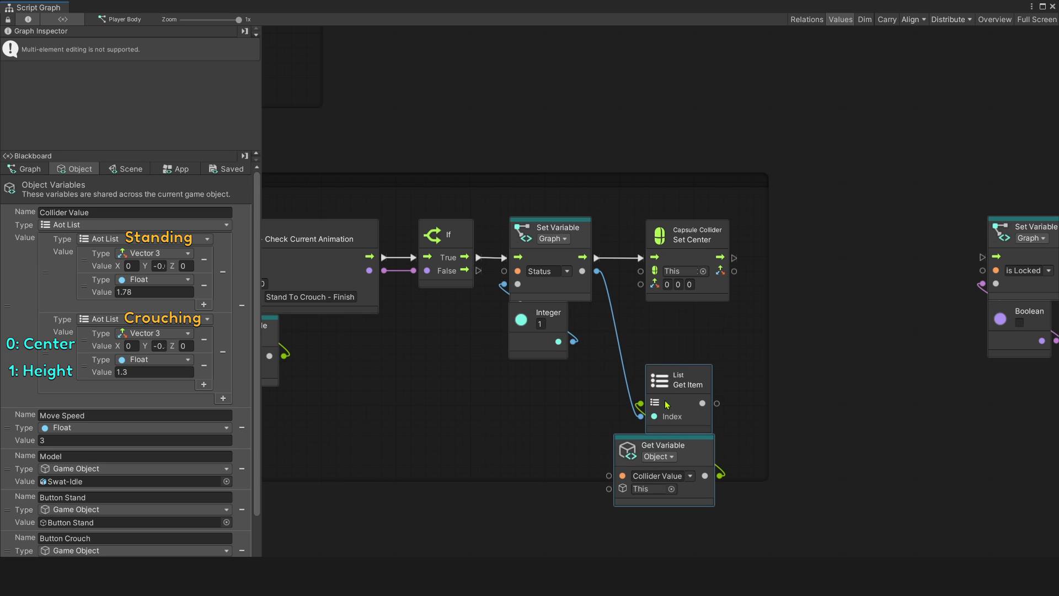
pyautogui.click(692, 392)
pyautogui.hotkey('ctrl', 'd')
pyautogui.moveTo(639, 307); pyautogui.dragTo(661, 340)
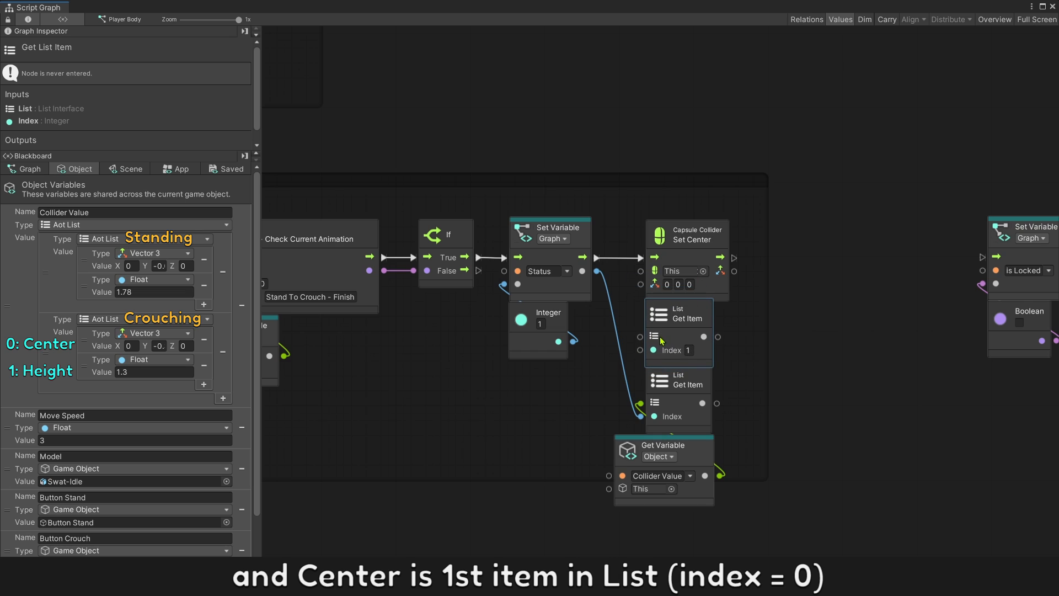
# Feed the lower list item into the duplicate Get List Item with index 0, and connect its output to Set Center's value
pyautogui.moveTo(717, 403); pyautogui.dragTo(639, 337)
pyautogui.click(739, 357)
pyautogui.moveTo(717, 338); pyautogui.dragTo(640, 272)
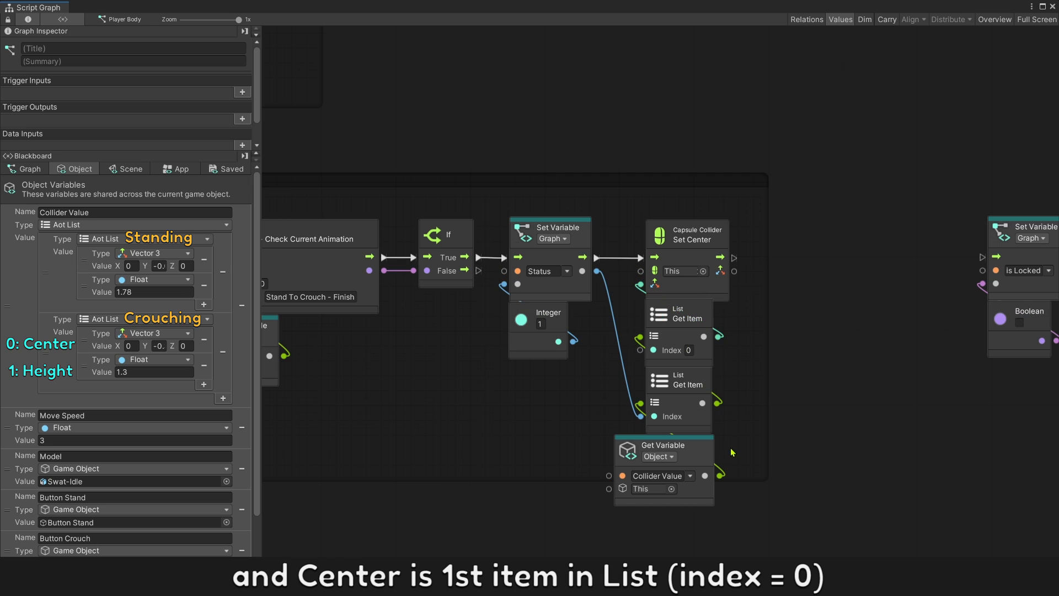
pyautogui.moveTo(731, 452); pyautogui.dragTo(677, 337)
pyautogui.click(732, 337)
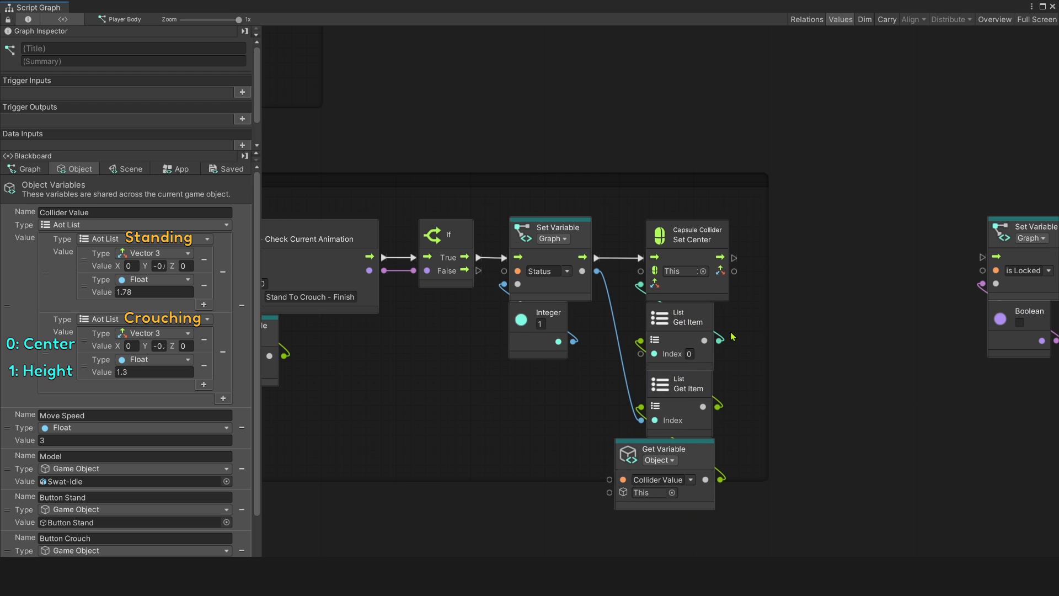
pyautogui.click(723, 298)
# Add a Capsule Collider Set Height node and connect its flow after Set Center
pyautogui.rightClick(800, 267)
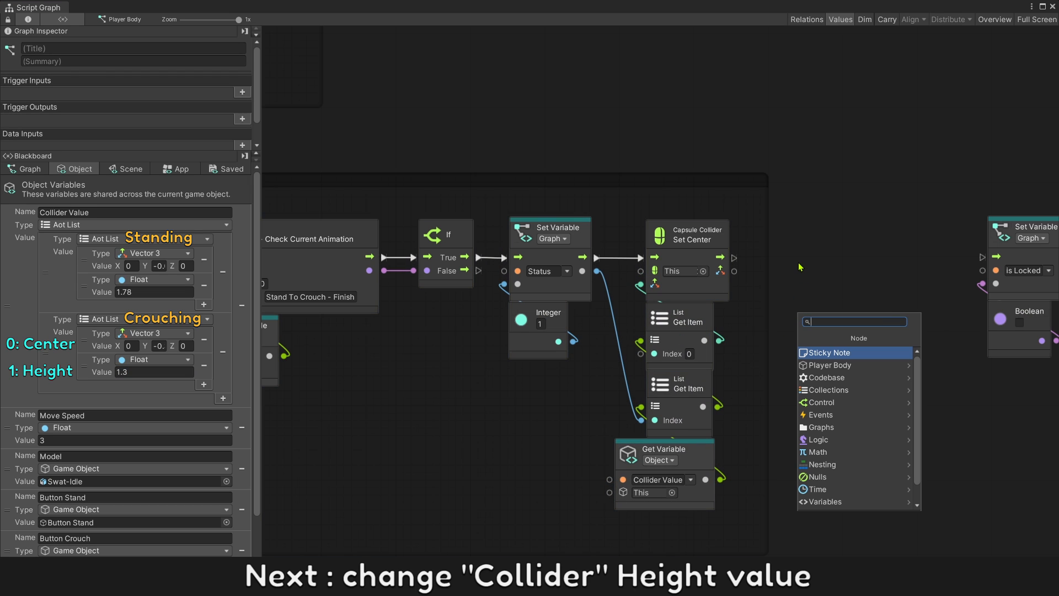
pyautogui.write('collider se')
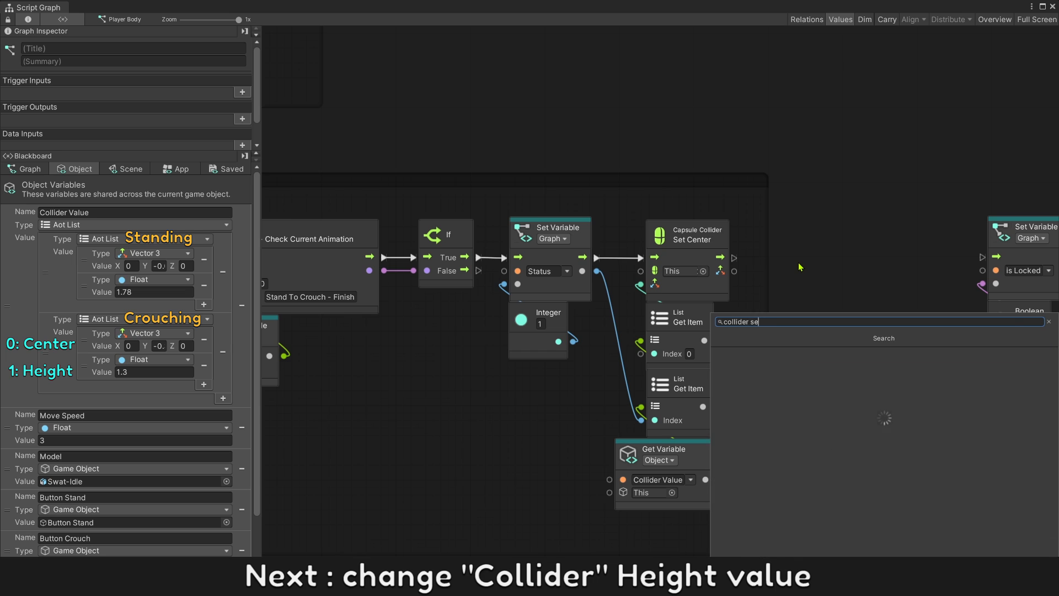
pyautogui.write('t')
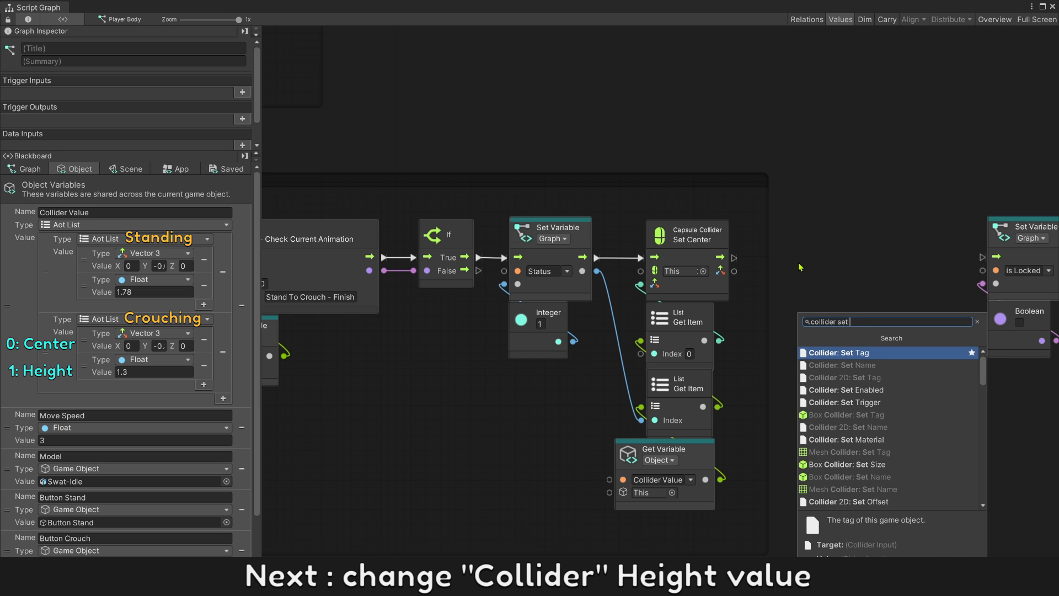
pyautogui.write(' he')
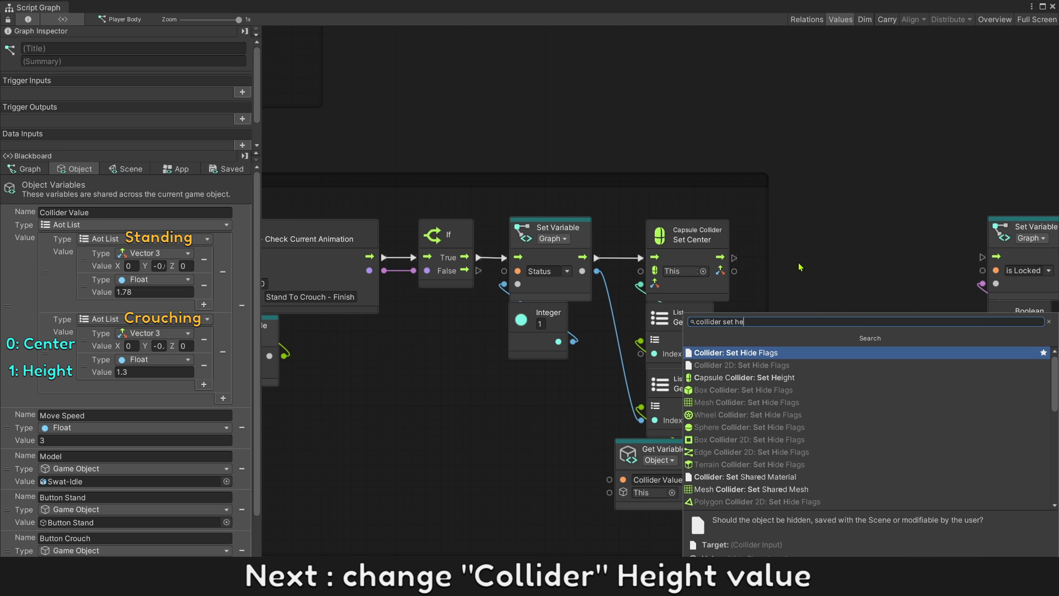
pyautogui.click(768, 380)
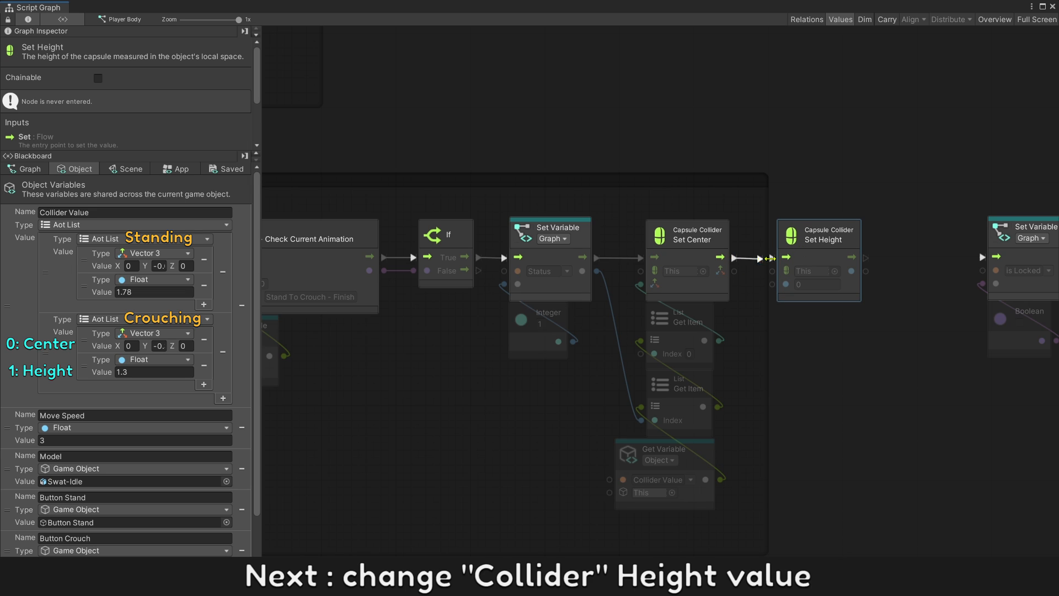
# Duplicate the two list item nodes and Collider Value node beneath Set Height, and connect Status to the lower copy's index
pyautogui.moveTo(748, 494); pyautogui.dragTo(674, 334)
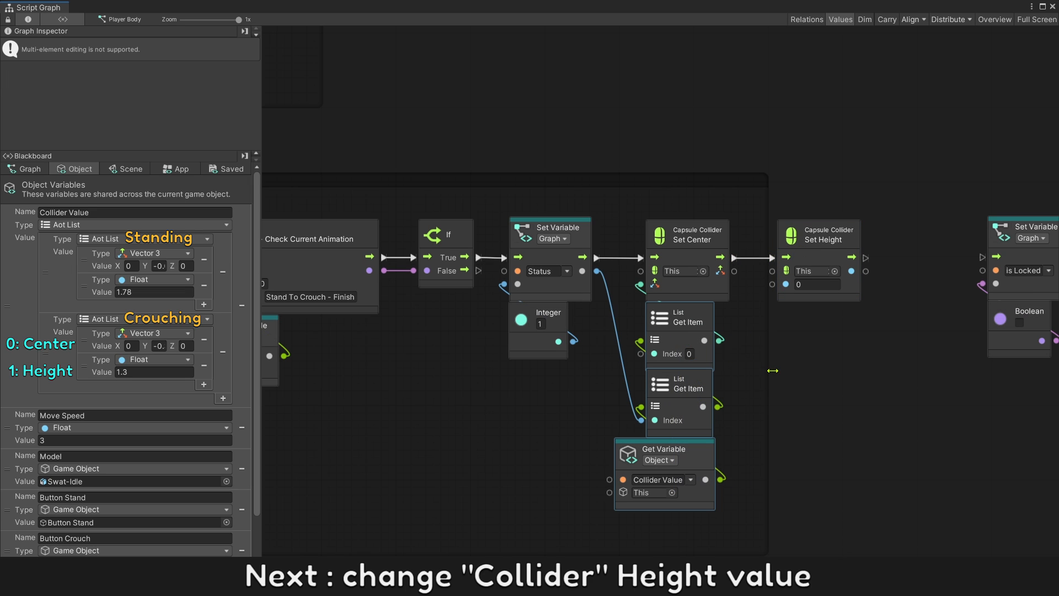
pyautogui.hotkey('ctrl', 'd')
pyautogui.moveTo(673, 247); pyautogui.dragTo(811, 354)
pyautogui.click(888, 390)
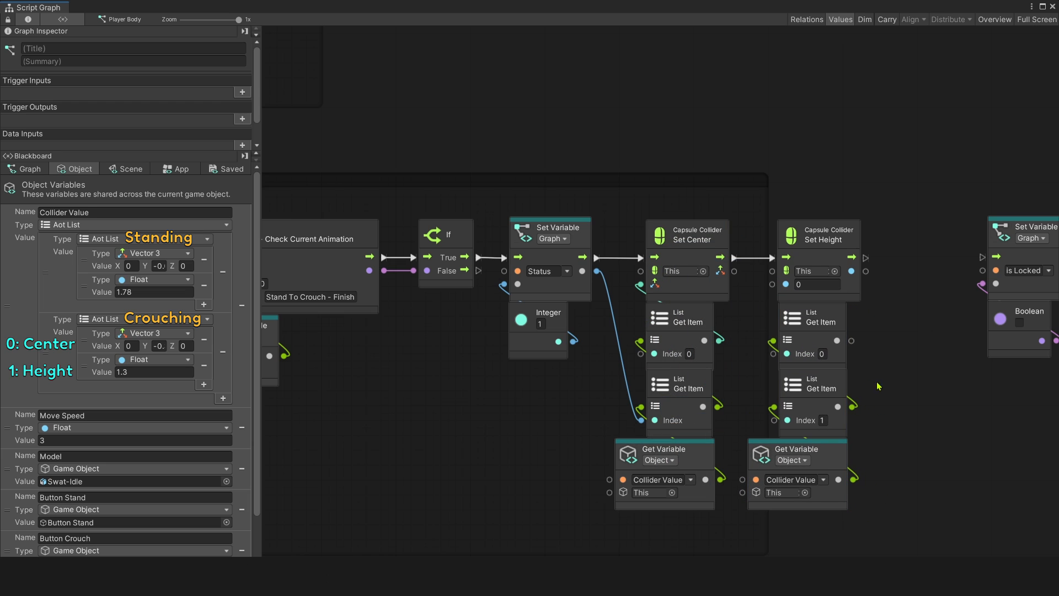
pyautogui.moveTo(597, 273); pyautogui.dragTo(774, 421)
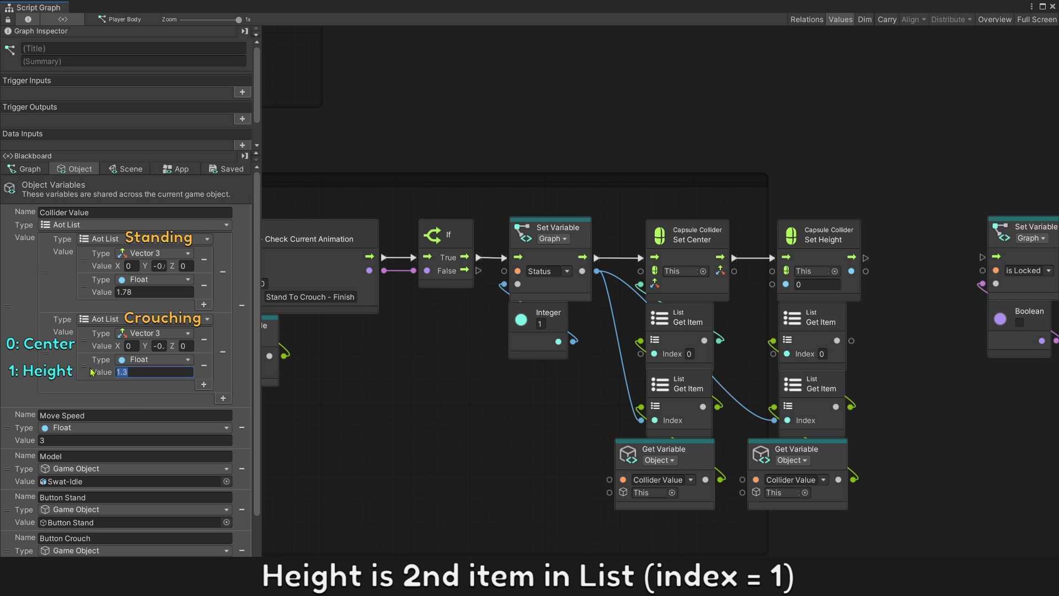
# Set the upper height list item's index to 1 and connect its output to the Set Height value
pyautogui.click(820, 355)
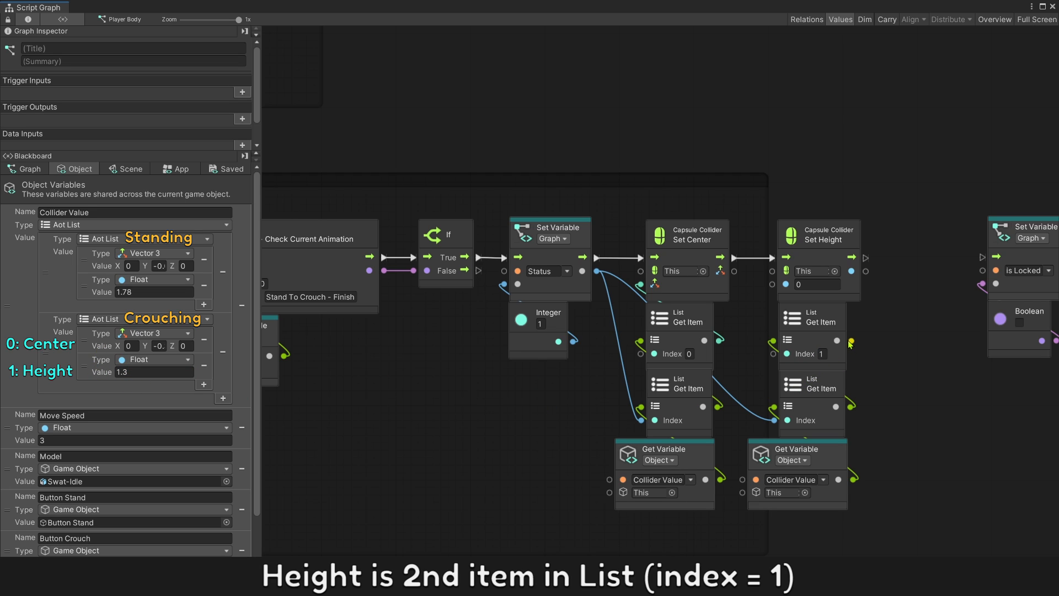
pyautogui.moveTo(850, 342); pyautogui.dragTo(786, 284)
# Connect Set Height's flow to the is Locked Set Variable, and move that node and its Boolean closer to Set Height
pyautogui.moveTo(866, 258); pyautogui.dragTo(983, 258)
pyautogui.moveTo(925, 240); pyautogui.dragTo(1015, 361)
pyautogui.moveTo(1012, 292); pyautogui.dragTo(936, 291)
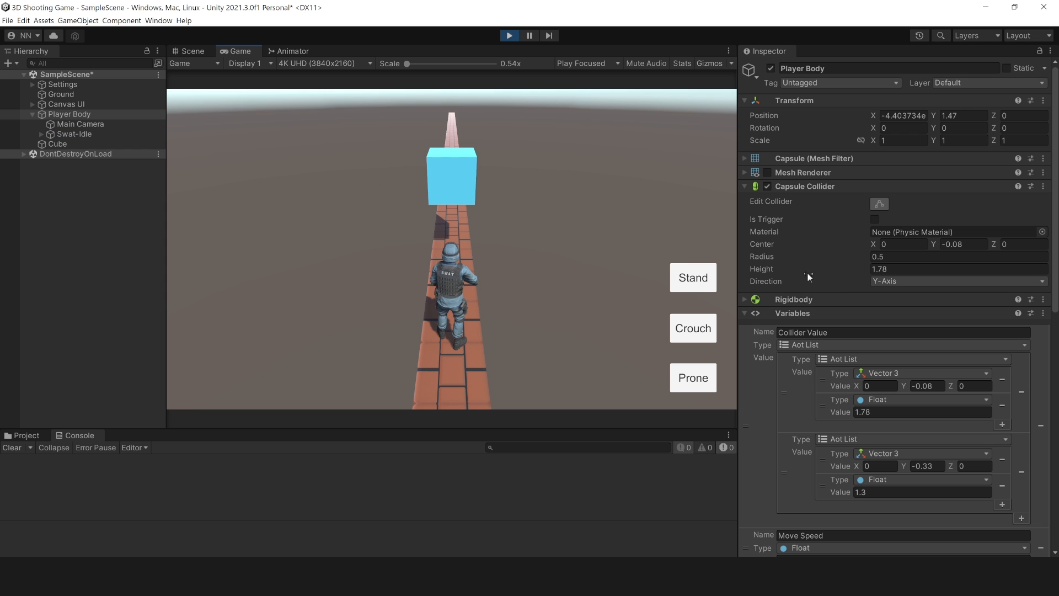
# Switch the player to crouch in play mode and compare the Capsule Collider height with the stored standing and crouching values
pyautogui.click(880, 269)
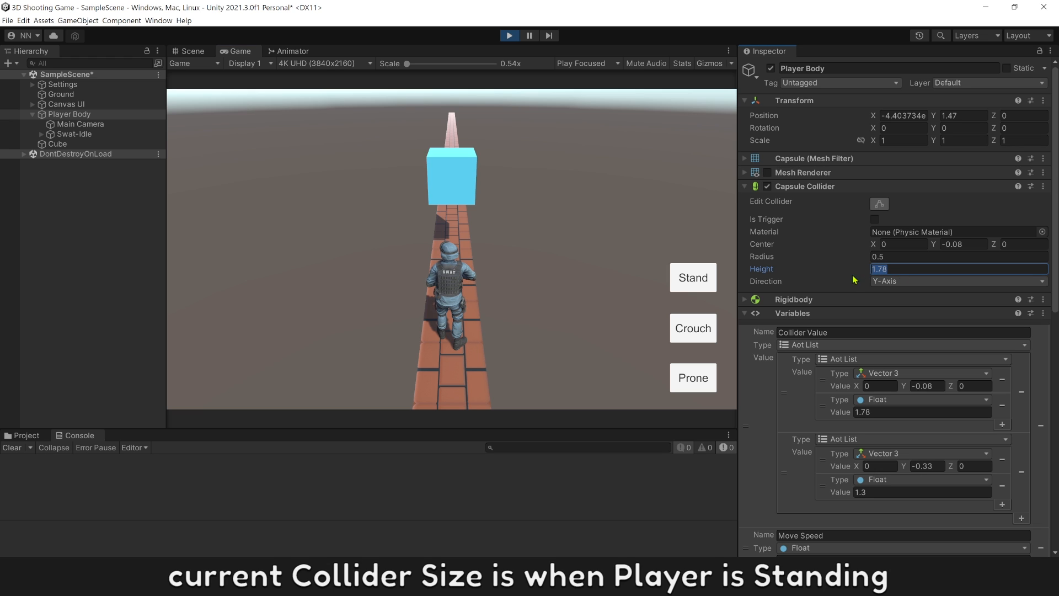
pyautogui.click(857, 413)
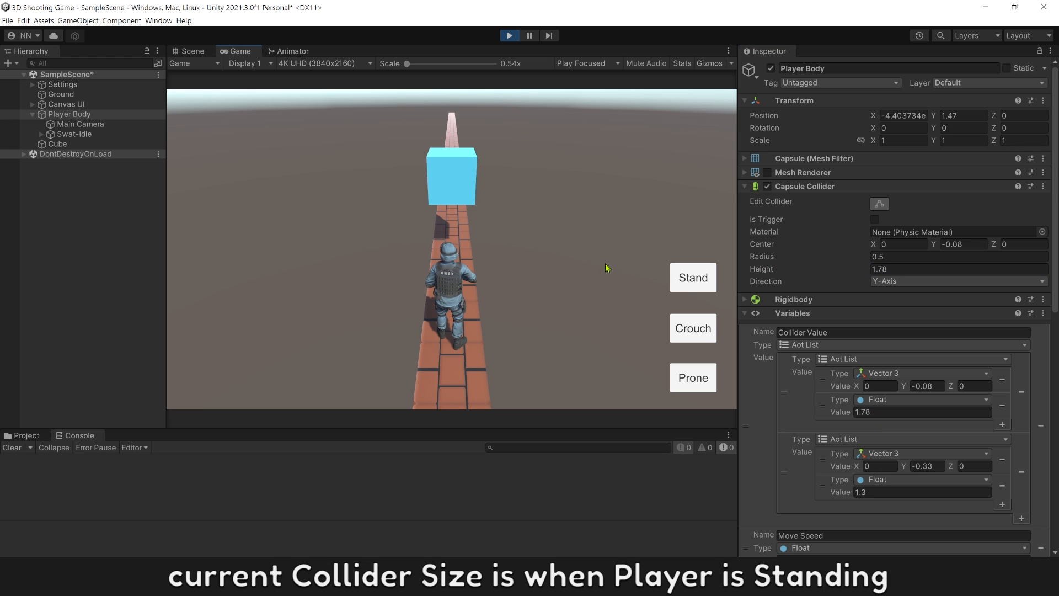
pyautogui.click(694, 329)
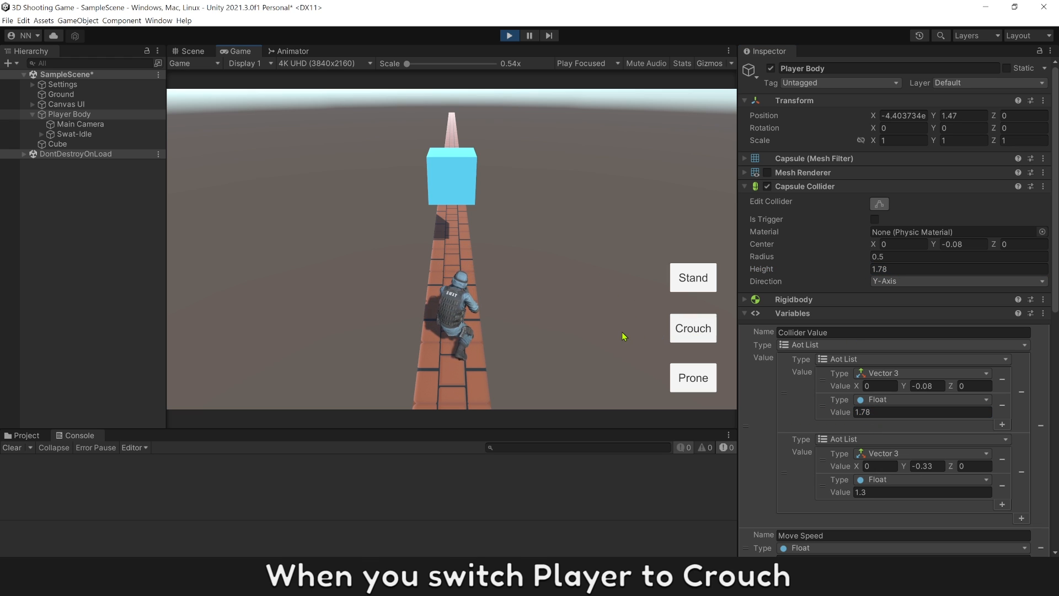
pyautogui.click(878, 269)
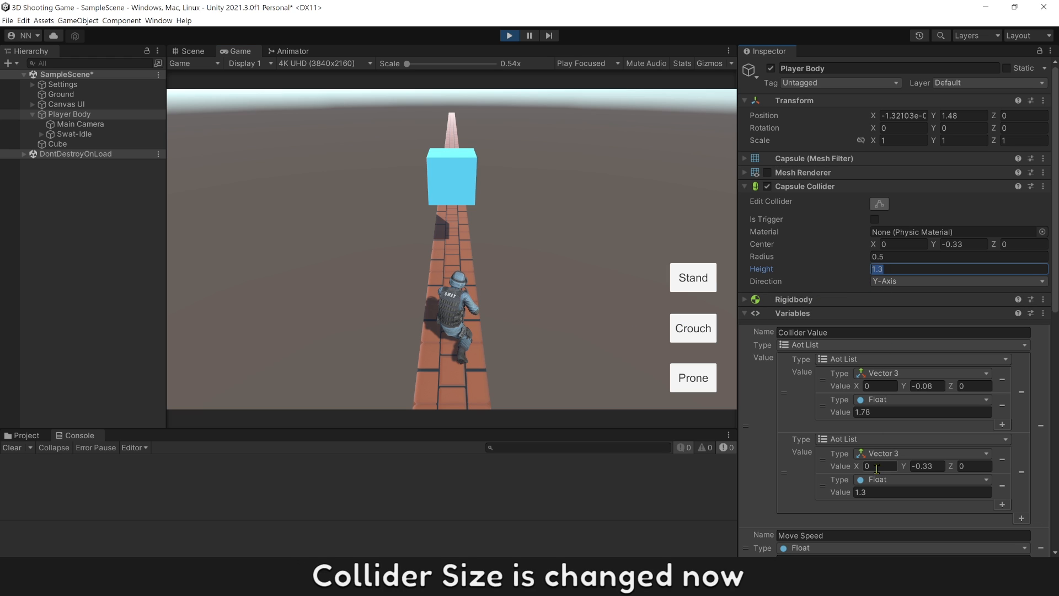
pyautogui.click(864, 492)
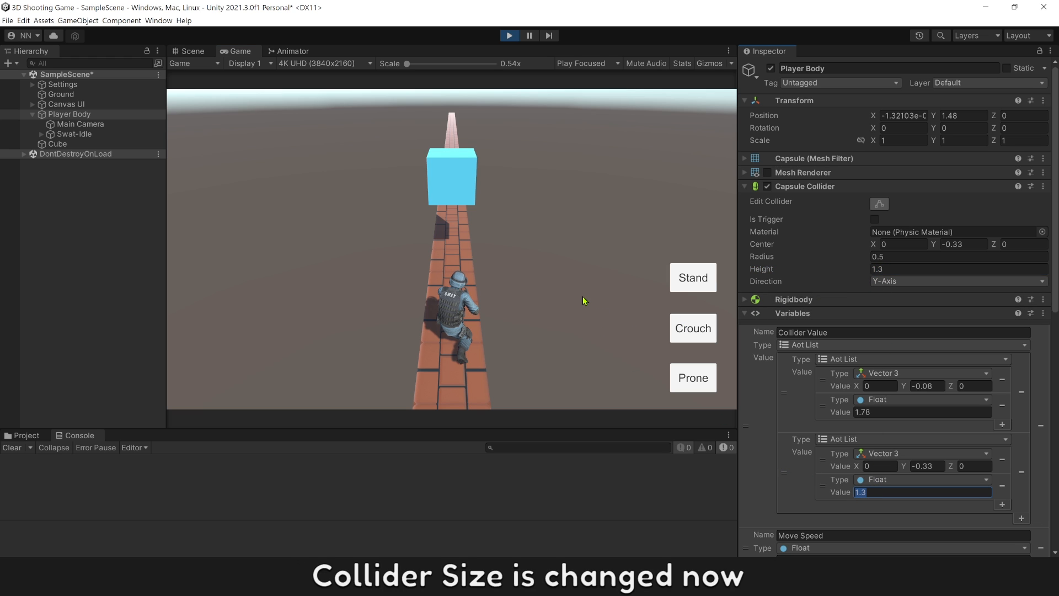
pyautogui.press('Return')
# Check the crouched collider's fit in the Scene view, and test moving the crouching player under the Cube in the Game view
pyautogui.click(191, 52)
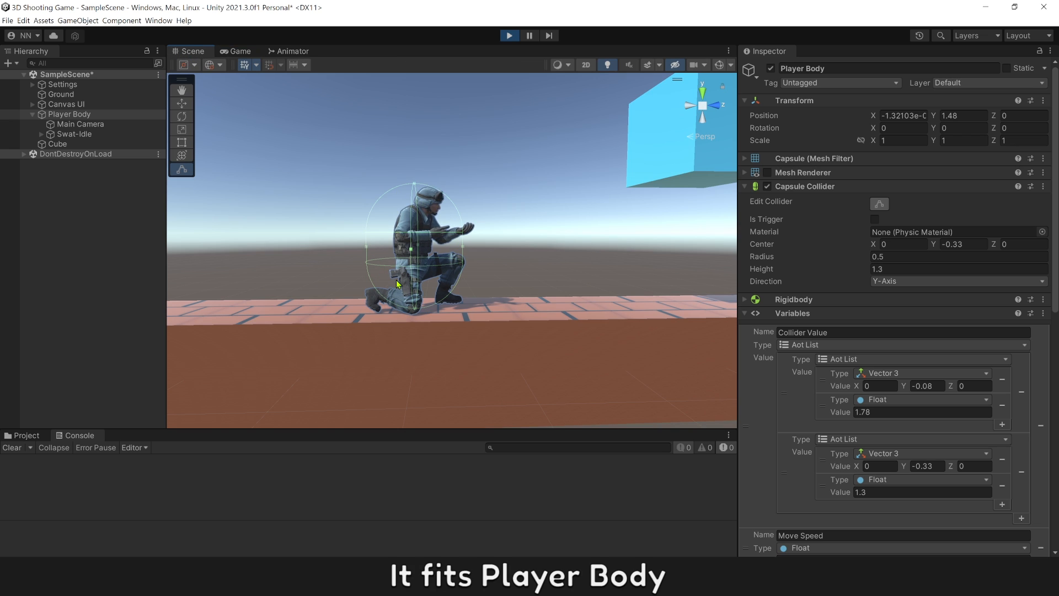
pyautogui.click(237, 53)
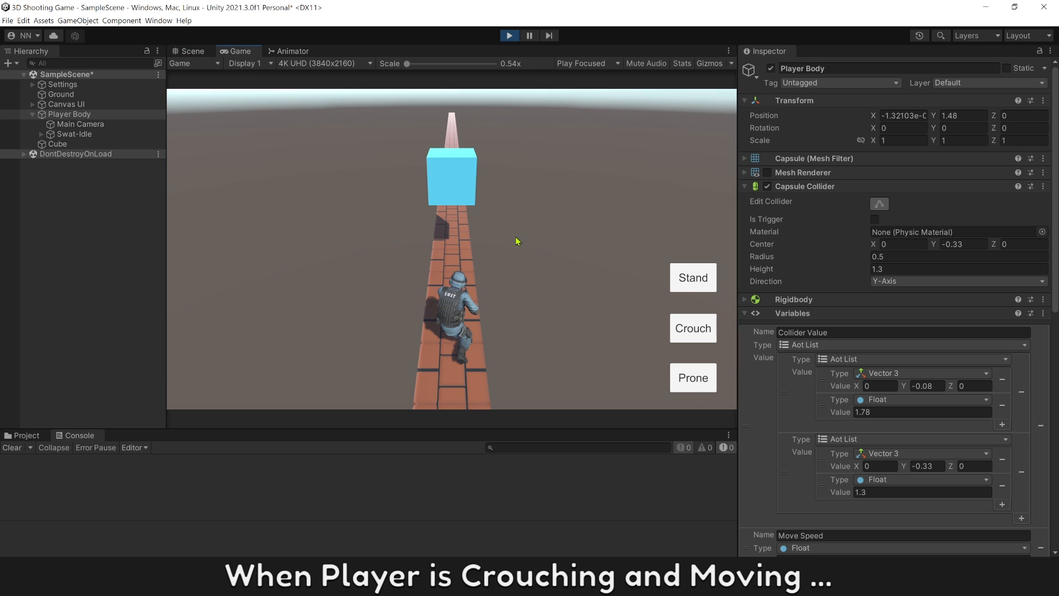
pyautogui.press('w')
pyautogui.press('w')
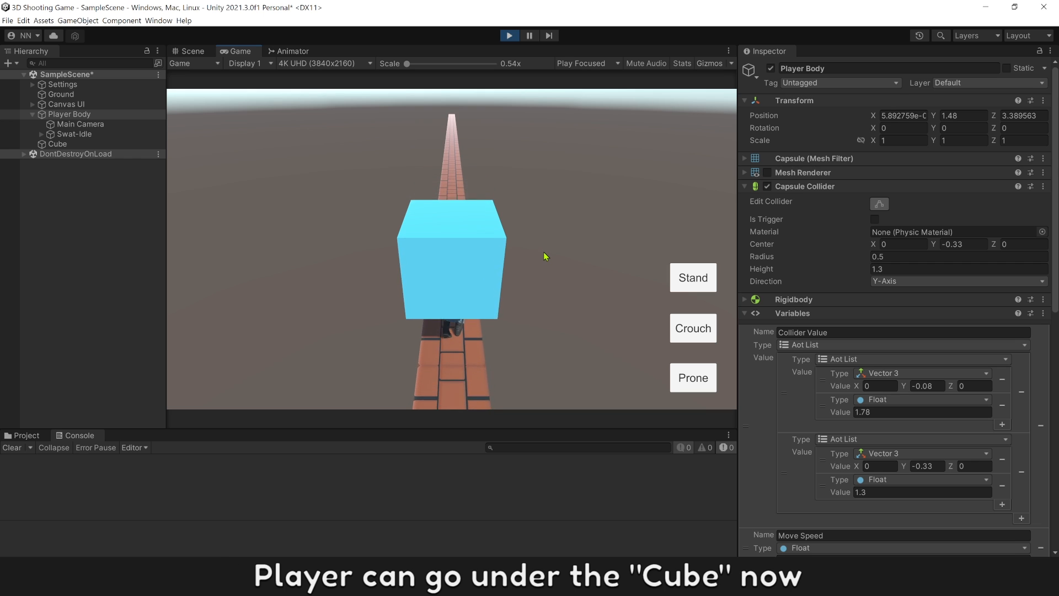
pyautogui.press('s')
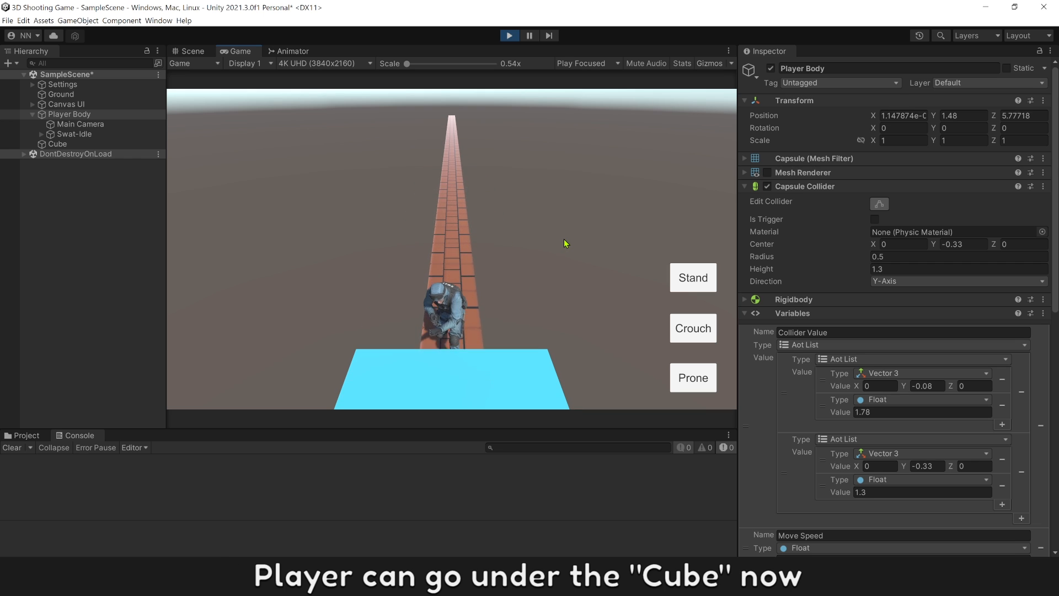
pyautogui.press('s')
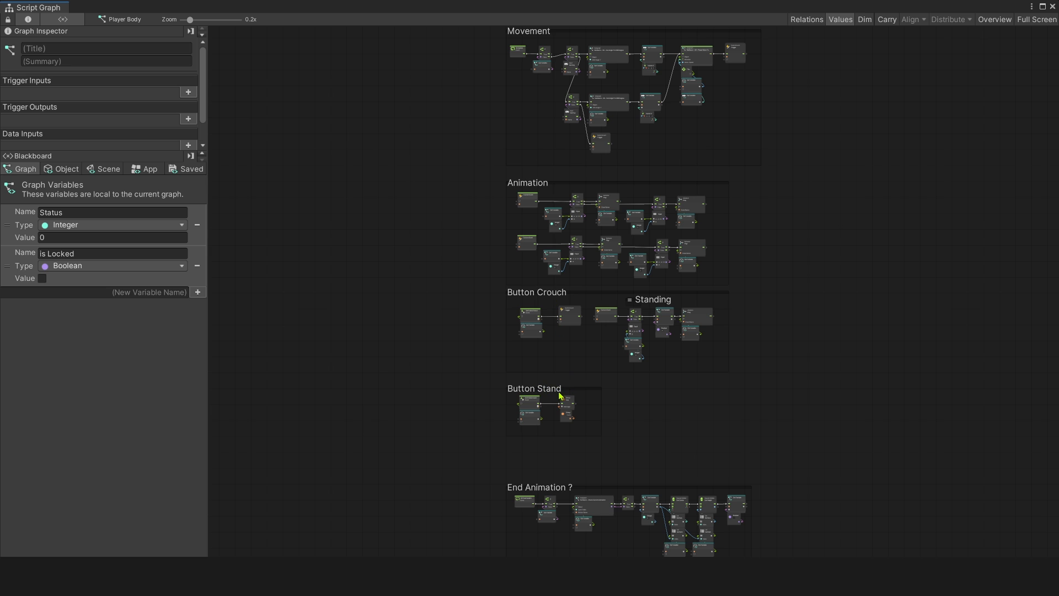
# Copy the Button Crouch nodes from the Custom Event Trigger through Animator Play, including the Standing note
pyautogui.scroll(10, 560, 395)
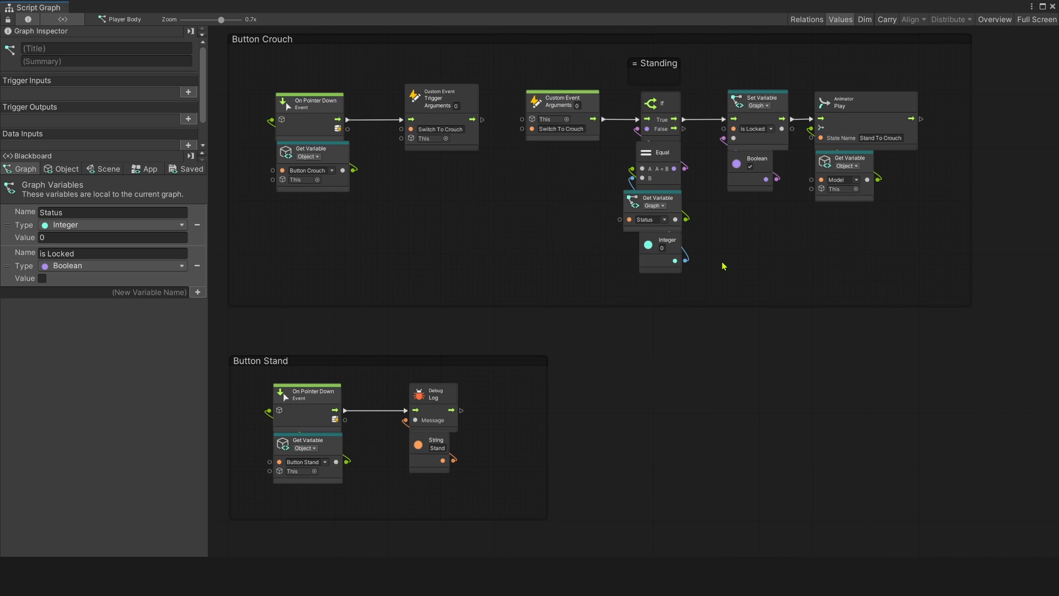
pyautogui.moveTo(921, 285); pyautogui.dragTo(415, 89)
pyautogui.rightClick(422, 86)
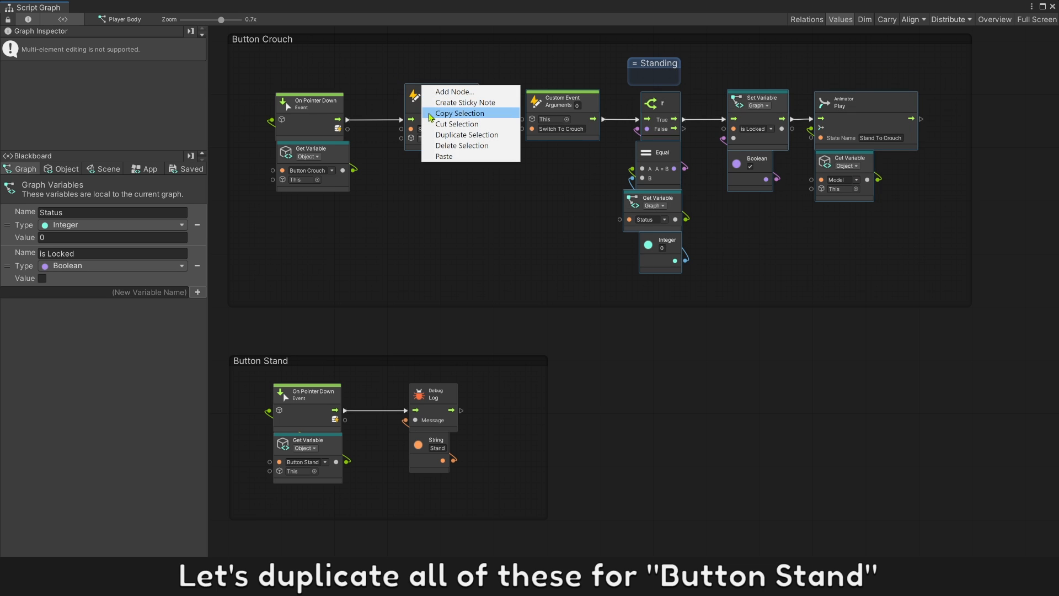
pyautogui.click(432, 115)
# Delete the Debug Log and String nodes from the Button Stand group
pyautogui.click(561, 390)
pyautogui.moveTo(501, 479); pyautogui.dragTo(418, 411)
pyautogui.press('Delete')
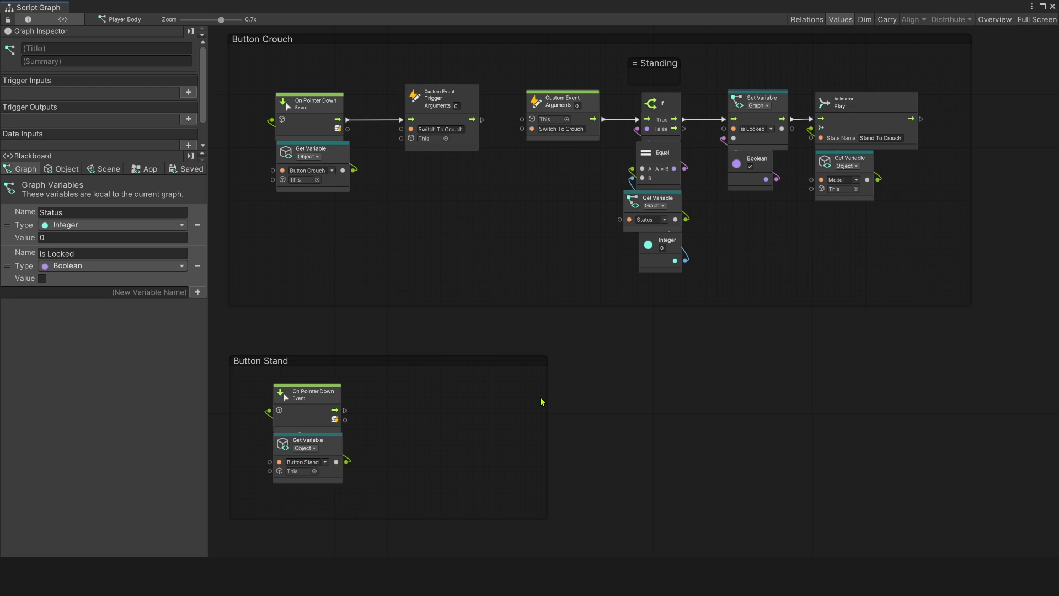
# Paste the copied crouch nodes into the Button Stand group and place them beside On Pointer Down
pyautogui.rightClick(540, 397)
pyautogui.click(554, 413)
pyautogui.moveTo(562, 436); pyautogui.dragTo(421, 394)
pyautogui.moveTo(429, 490); pyautogui.dragTo(430, 424, button='middle')
pyautogui.click(424, 430)
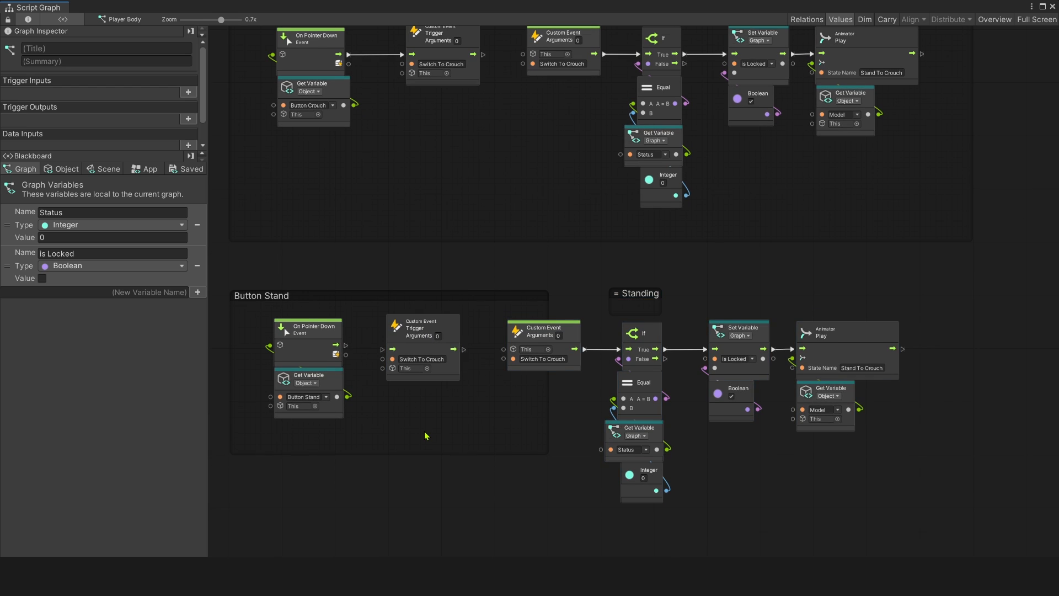
# Connect Button Stand's On Pointer Down to the pasted Custom Event Trigger and set its event name to Switch To Stand
pyautogui.keyDown('ctrl'); pyautogui.scroll(3, 424, 429); pyautogui.keyUp('ctrl')
pyautogui.moveTo(325, 412); pyautogui.dragTo(367, 318)
pyautogui.doubleClick(429, 332)
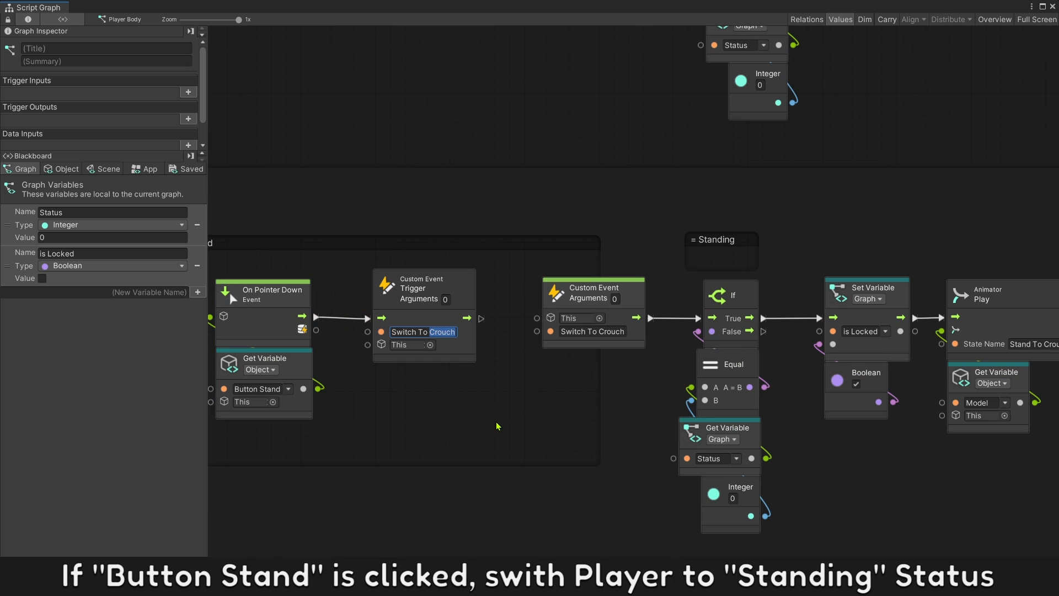
pyautogui.write('Stand')
pyautogui.click(498, 426)
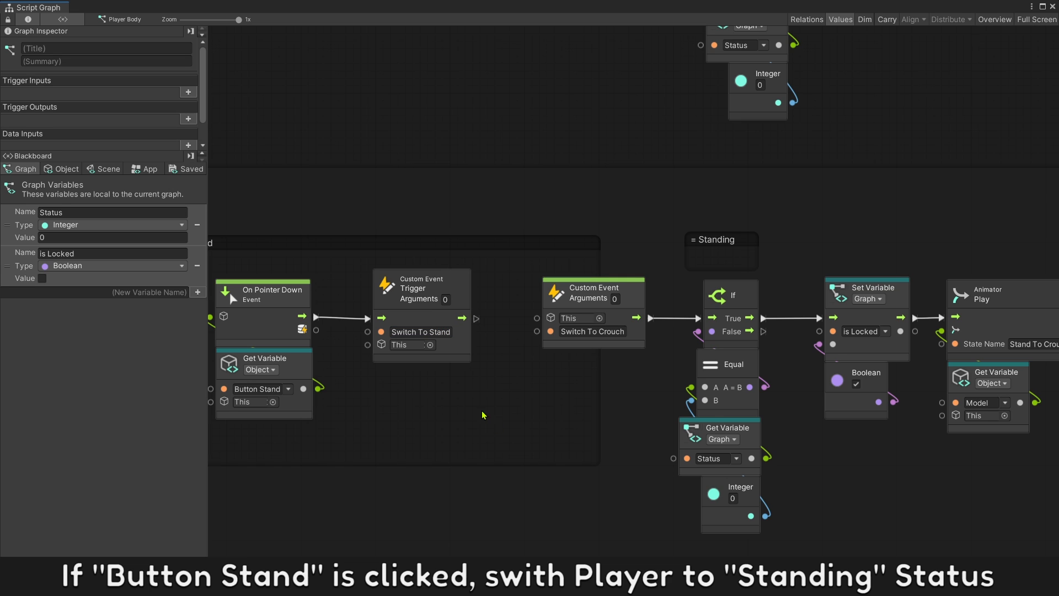
# Copy the trigger's event name, Switch To Stand, into the pasted Custom Event node
pyautogui.moveTo(466, 353); pyautogui.dragTo(466, 351)
pyautogui.click(442, 331)
pyautogui.hotkey('ctrl', 'c')
pyautogui.click(598, 331)
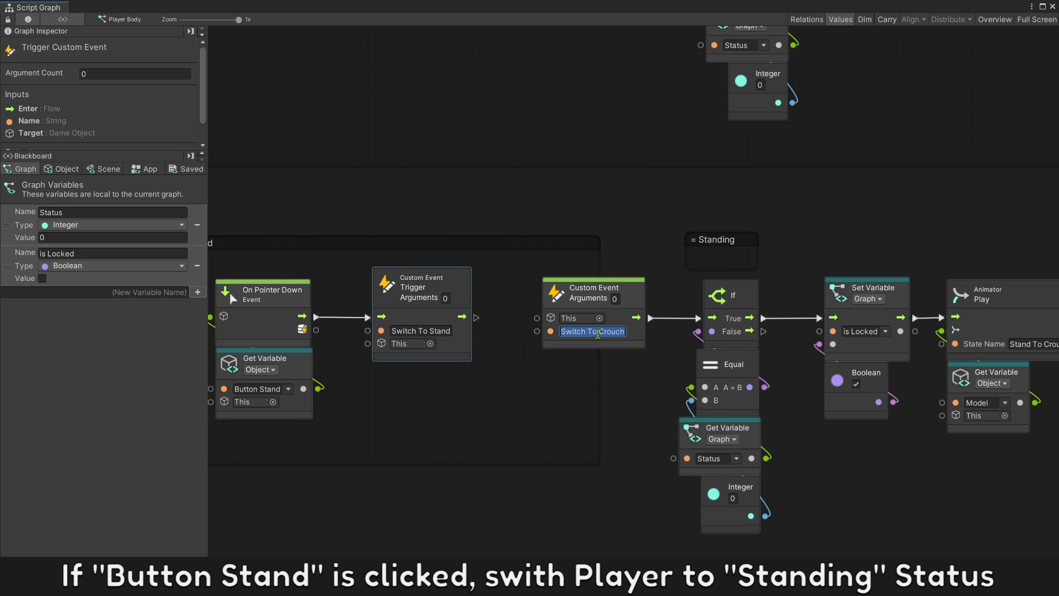
pyautogui.hotkey('ctrl', 'v')
# Set the integer compared with Status to 1 and change the note above the If node to "= Crouching"
pyautogui.click(640, 419)
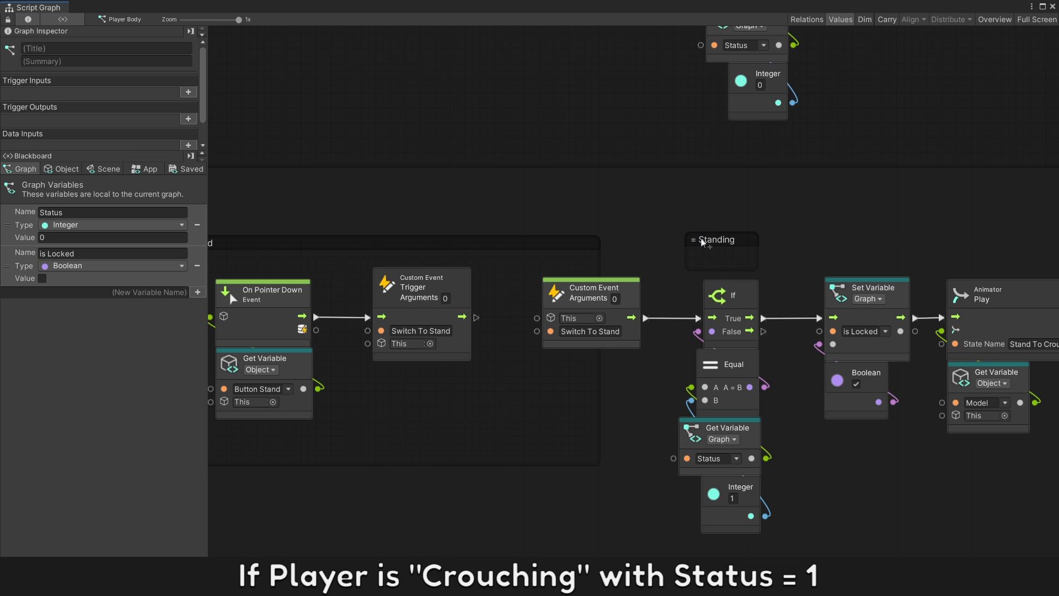
pyautogui.doubleClick(703, 243)
pyautogui.write('Crouching')
# Set the state name of Button Stand's Animator Play node to Crouch To Stand
pyautogui.moveTo(852, 254); pyautogui.dragTo(628, 216, button='middle')
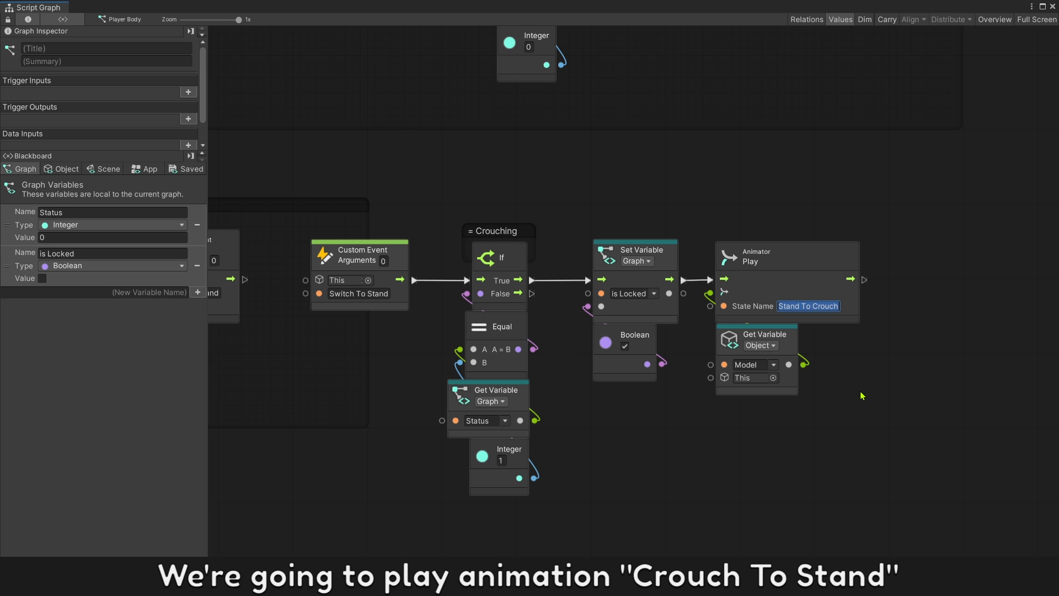
pyautogui.write('Crouch To St')
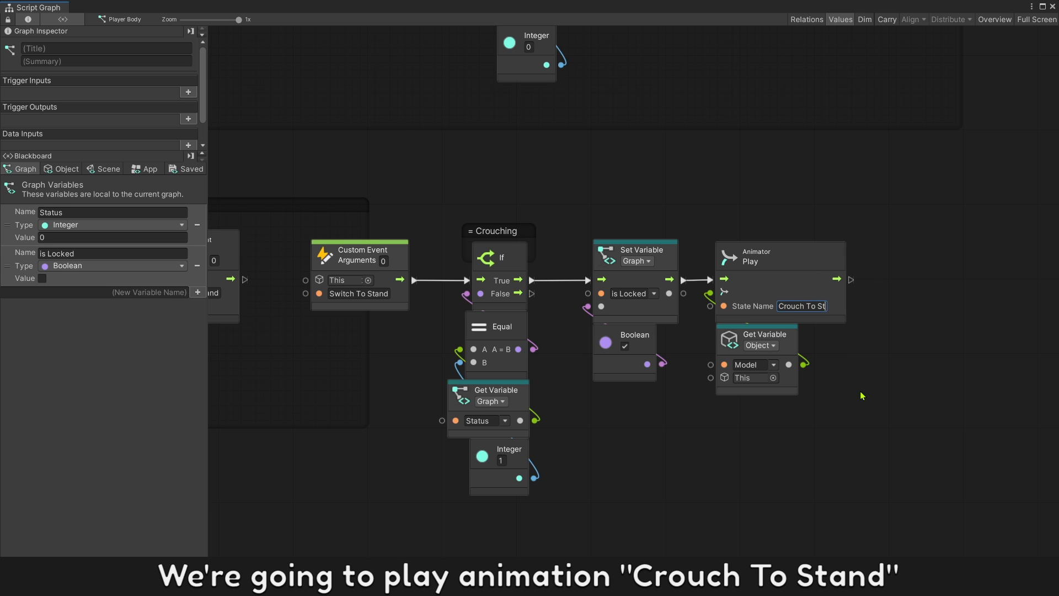
pyautogui.write('and')
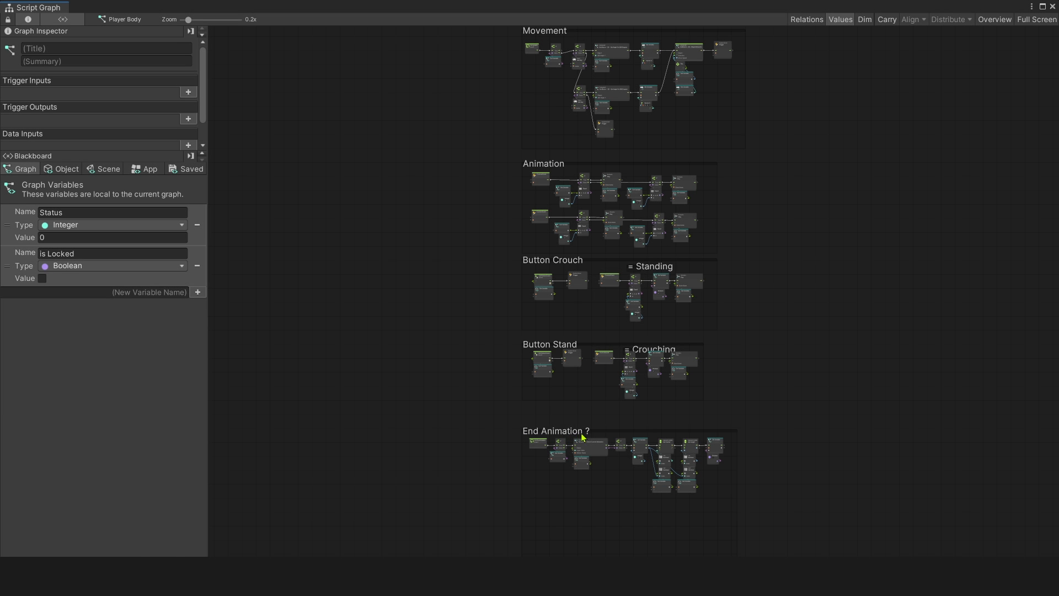
# Duplicate the End Animation nodes from Check Current Animation through is Locked beneath the originals, and connect the original animation If's False output to the copy
pyautogui.scroll(6, 657, 514)
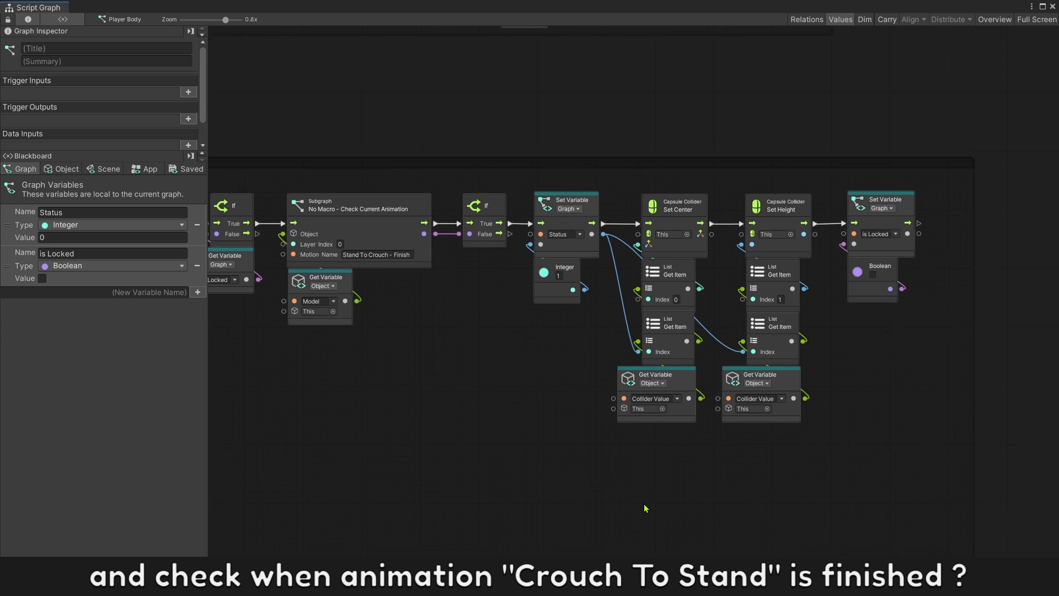
pyautogui.moveTo(646, 507); pyautogui.dragTo(726, 430, button='middle')
pyautogui.moveTo(988, 390); pyautogui.dragTo(392, 130)
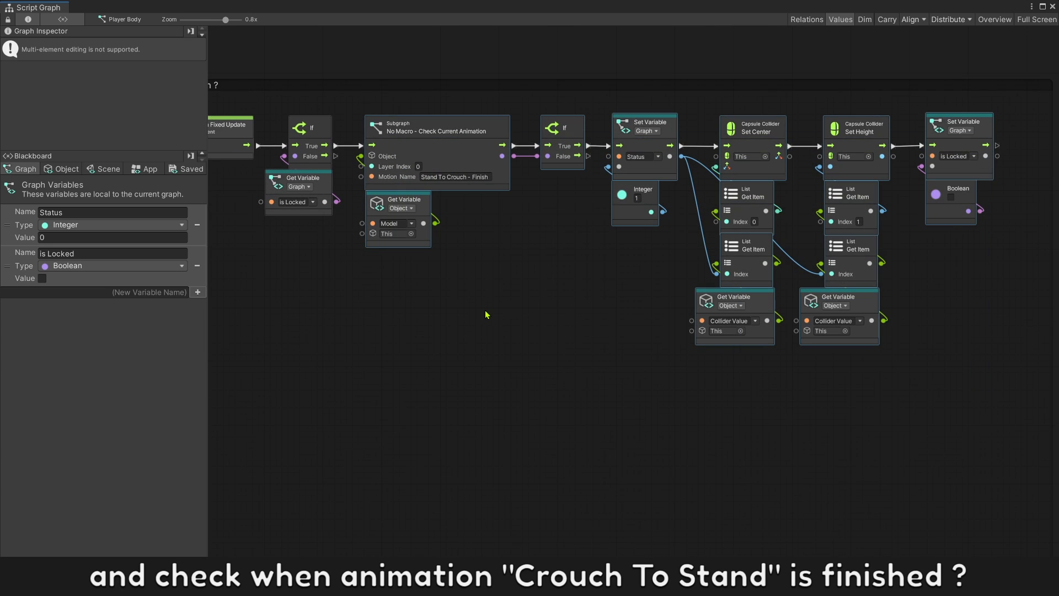
pyautogui.hotkey('ctrl', 'd')
pyautogui.moveTo(470, 260); pyautogui.dragTo(476, 415)
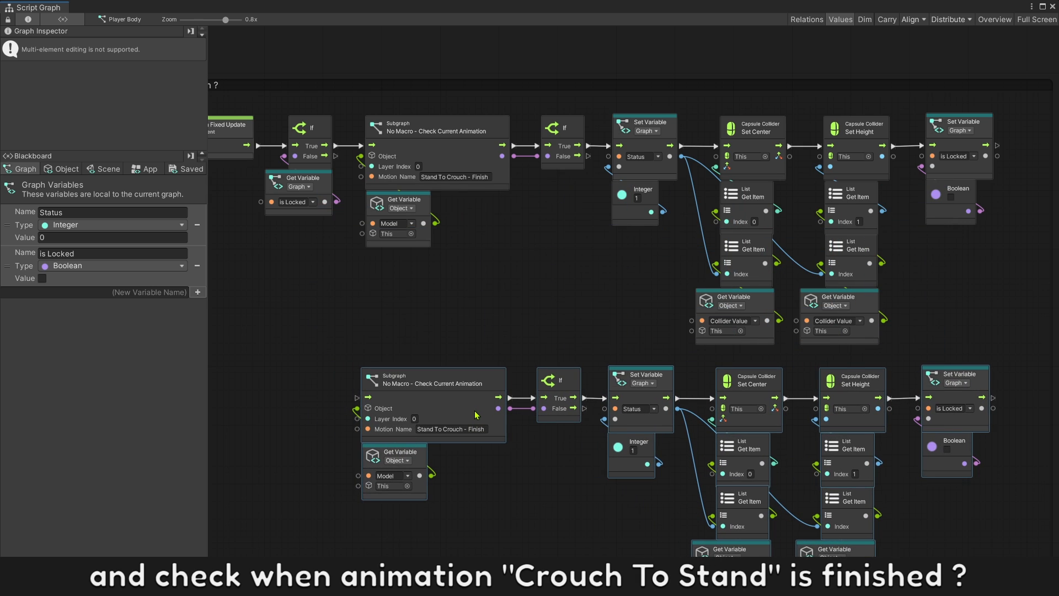
pyautogui.click(474, 333)
pyautogui.moveTo(588, 157); pyautogui.dragTo(357, 397)
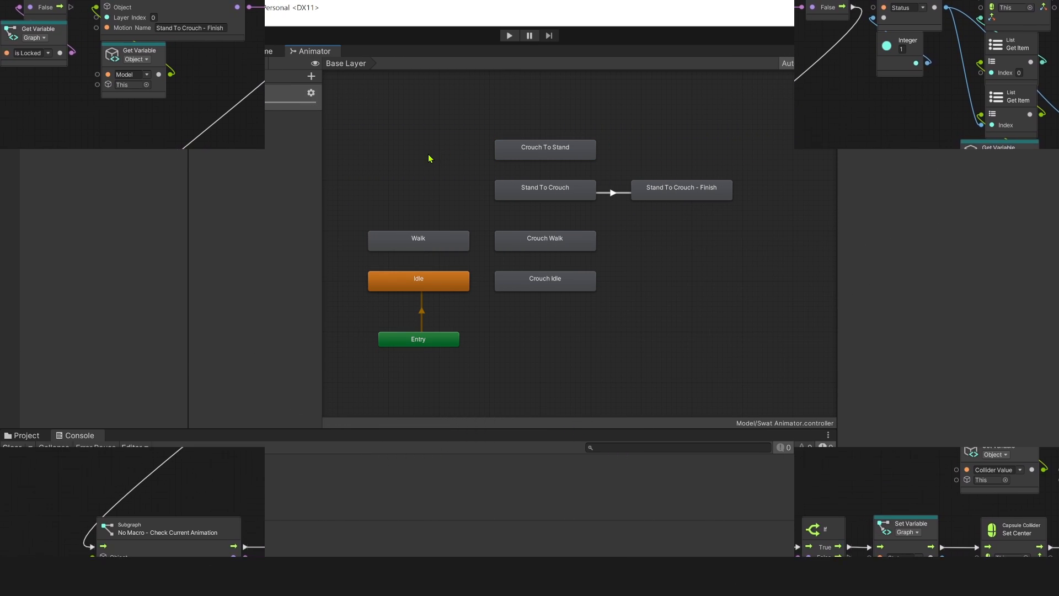
# Copy the Idle state in the Animator and place the pasted copy beside Crouch To Stand
pyautogui.click(423, 285)
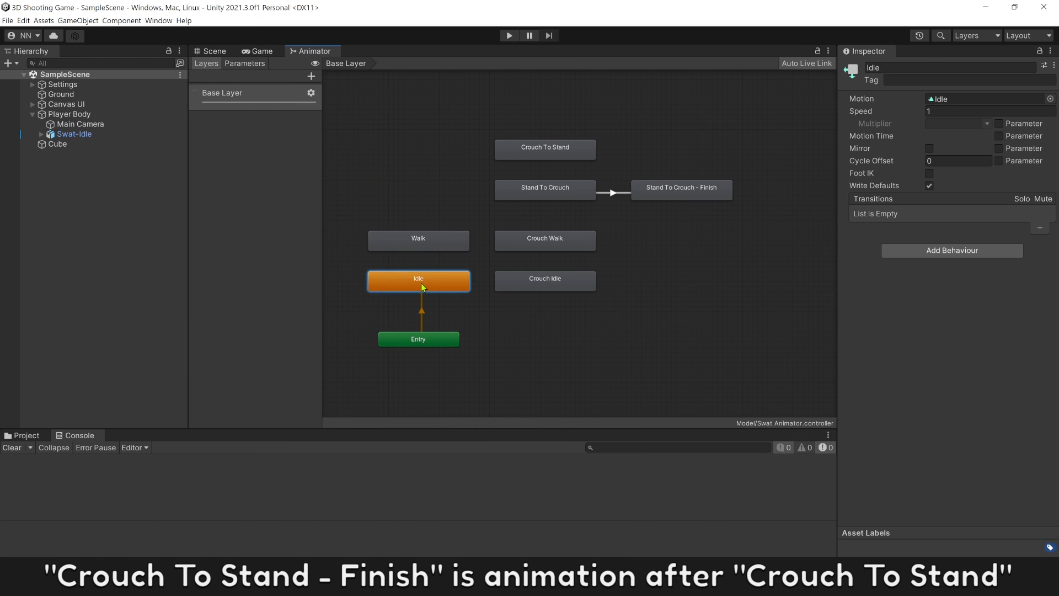
pyautogui.rightClick(422, 284)
pyautogui.click(441, 311)
pyautogui.click(662, 295)
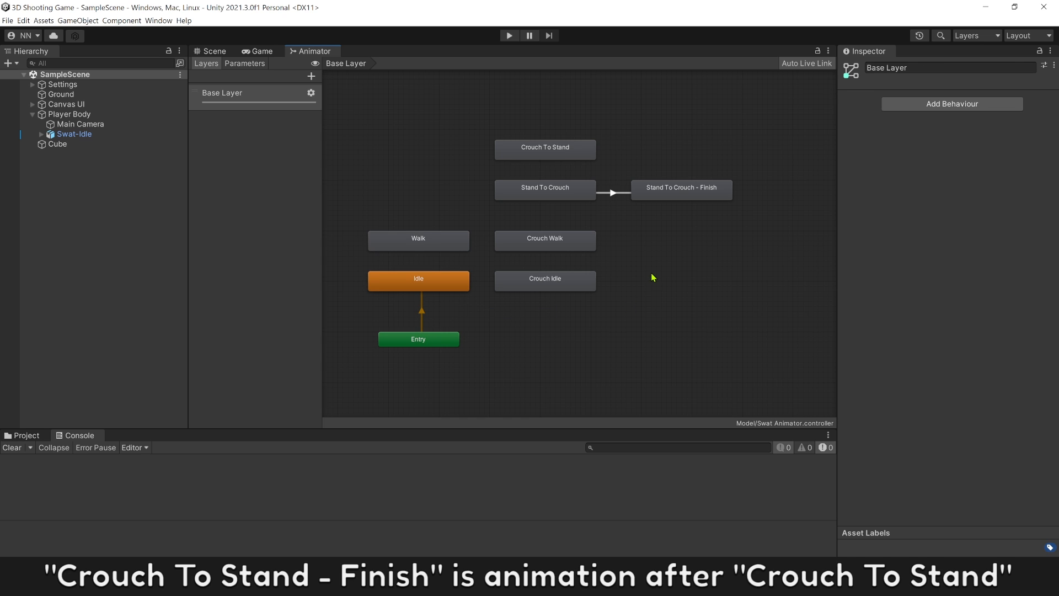
pyautogui.rightClick(652, 277)
pyautogui.click(676, 308)
pyautogui.moveTo(676, 286); pyautogui.dragTo(649, 156)
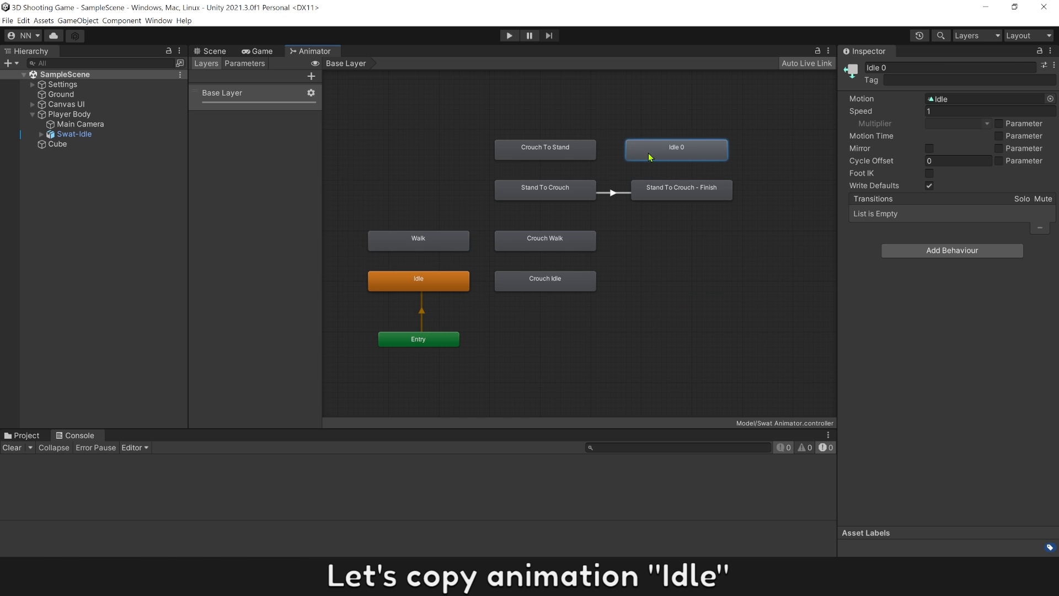
# Rename the copied Idle state to Crouch To Stand - Finish
pyautogui.click(567, 156)
pyautogui.click(955, 68)
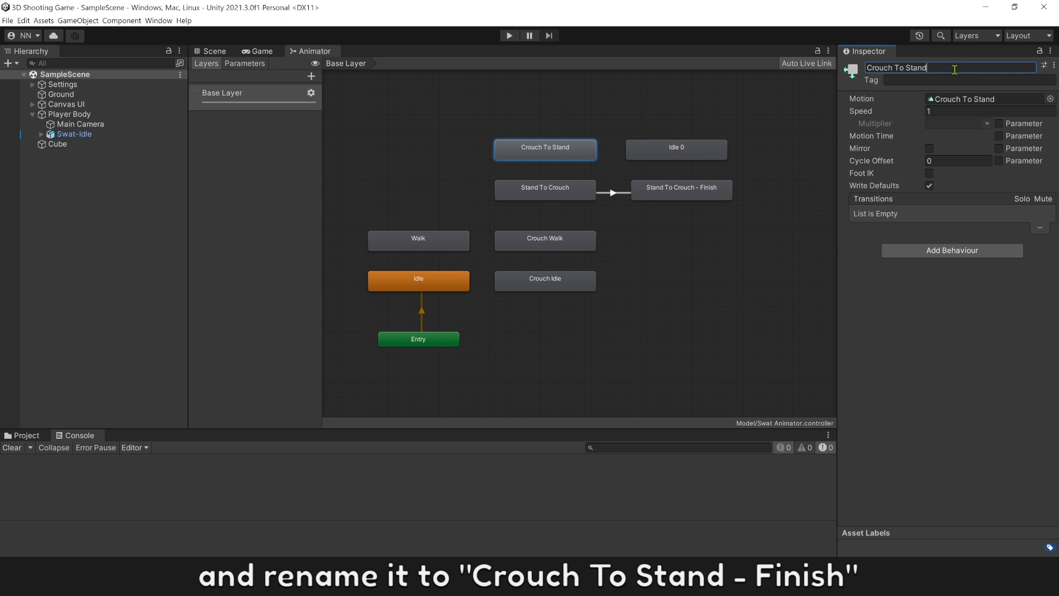
pyautogui.click(759, 120)
pyautogui.click(697, 156)
pyautogui.click(901, 68)
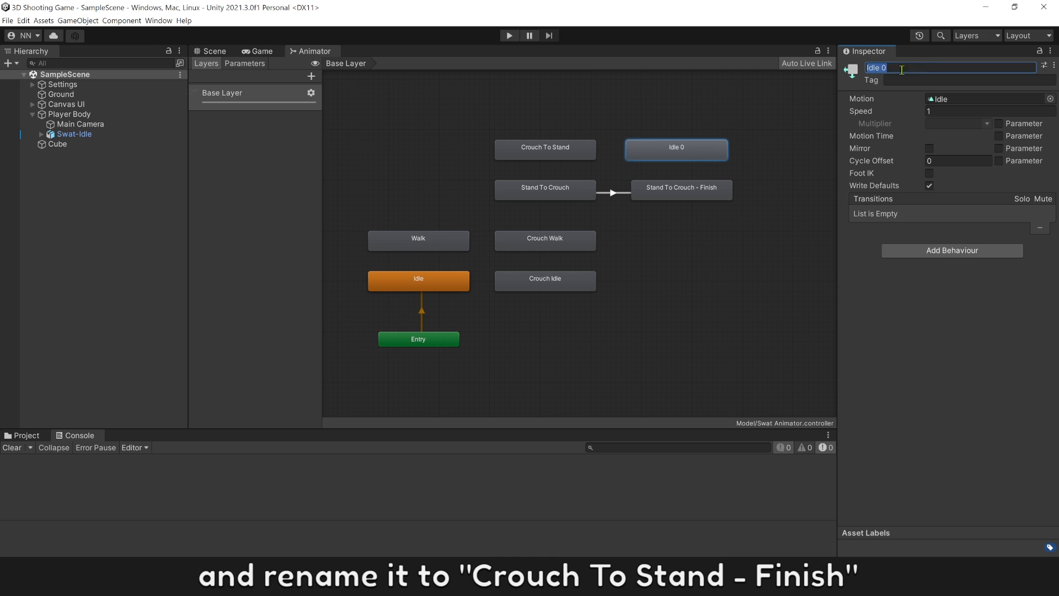
pyautogui.click(787, 106)
# Make a transition from the Crouch To Stand state to Crouch To Stand - Finish
pyautogui.click(560, 151)
pyautogui.rightClick(560, 151)
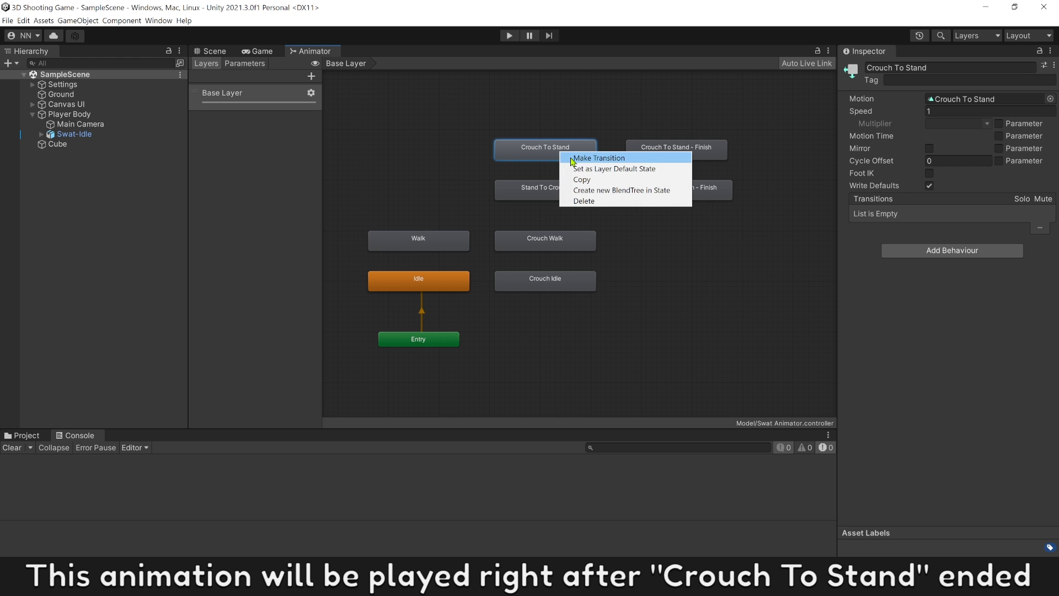
pyautogui.click(598, 158)
pyautogui.click(658, 157)
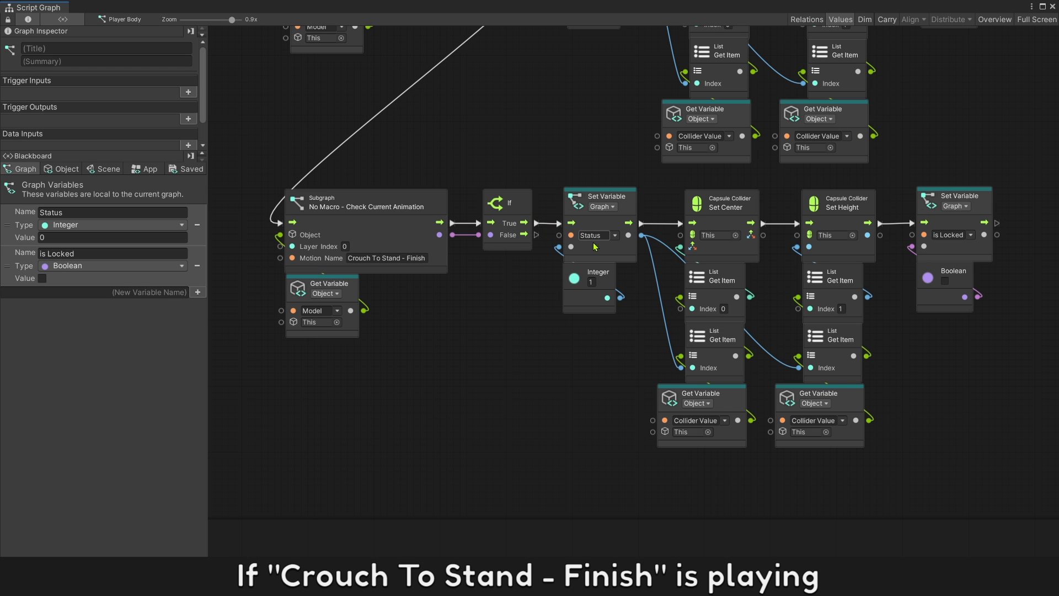
# Set the integer feeding the duplicated chain's Status variable to 0
pyautogui.click(591, 285)
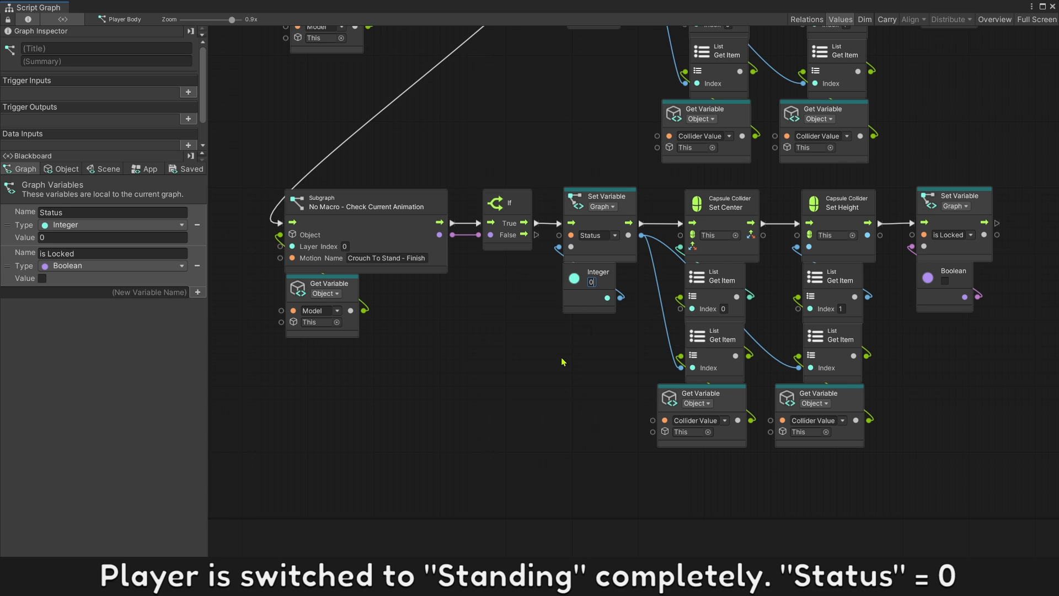
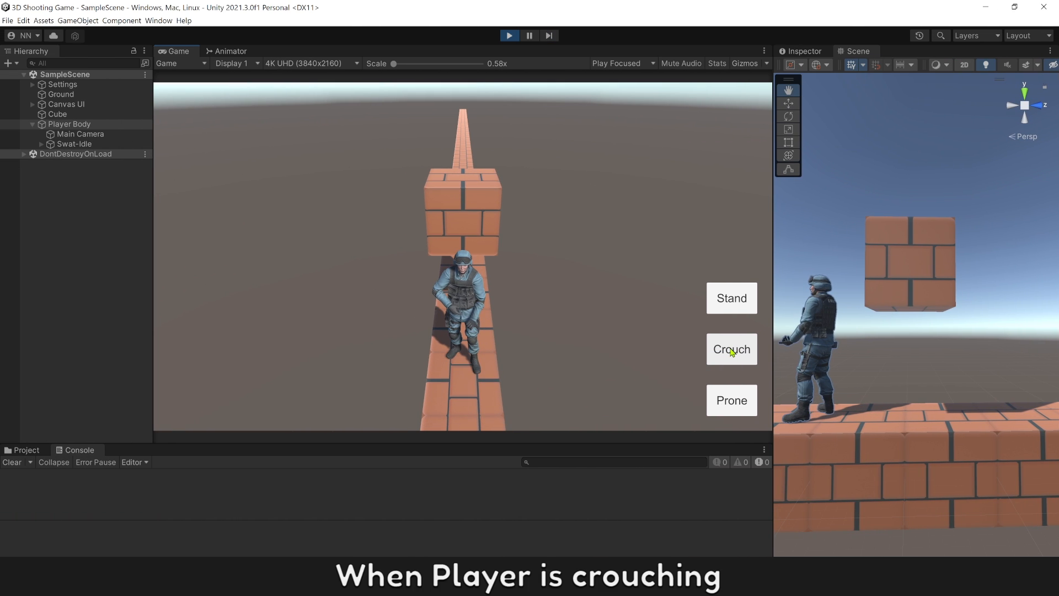
# Test crouch-walking the character under the brick obstacle, then standing up beneath it and trying to move
pyautogui.press('w')
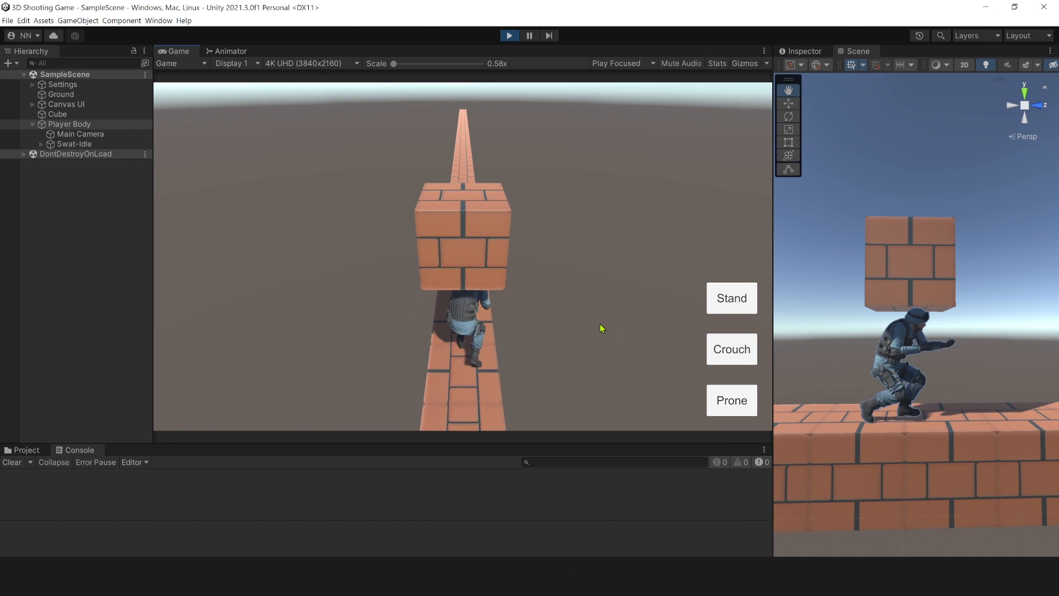
pyautogui.press('s')
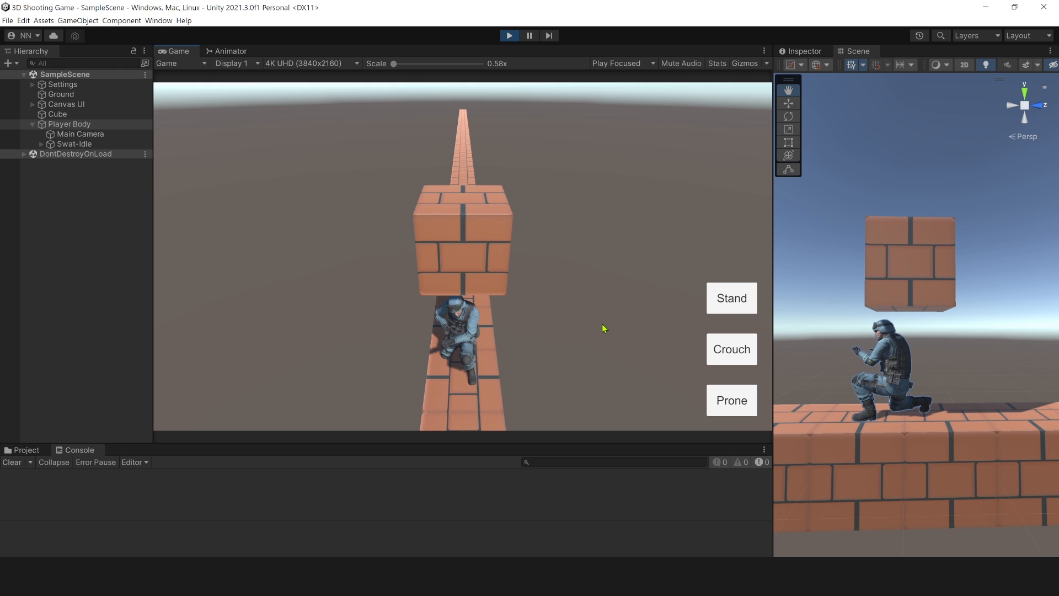
pyautogui.click(728, 307)
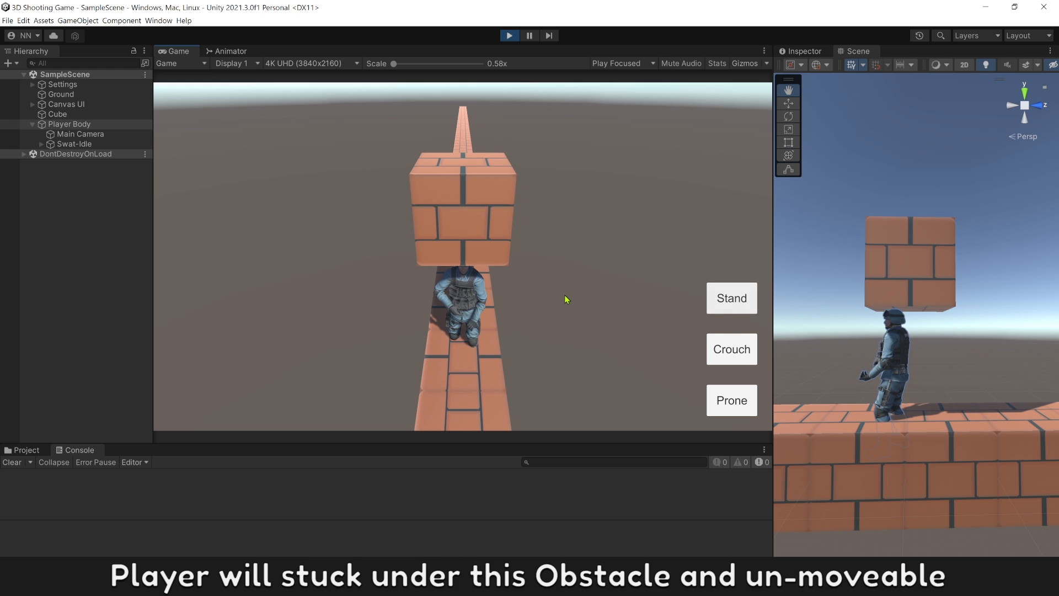
pyautogui.press('w')
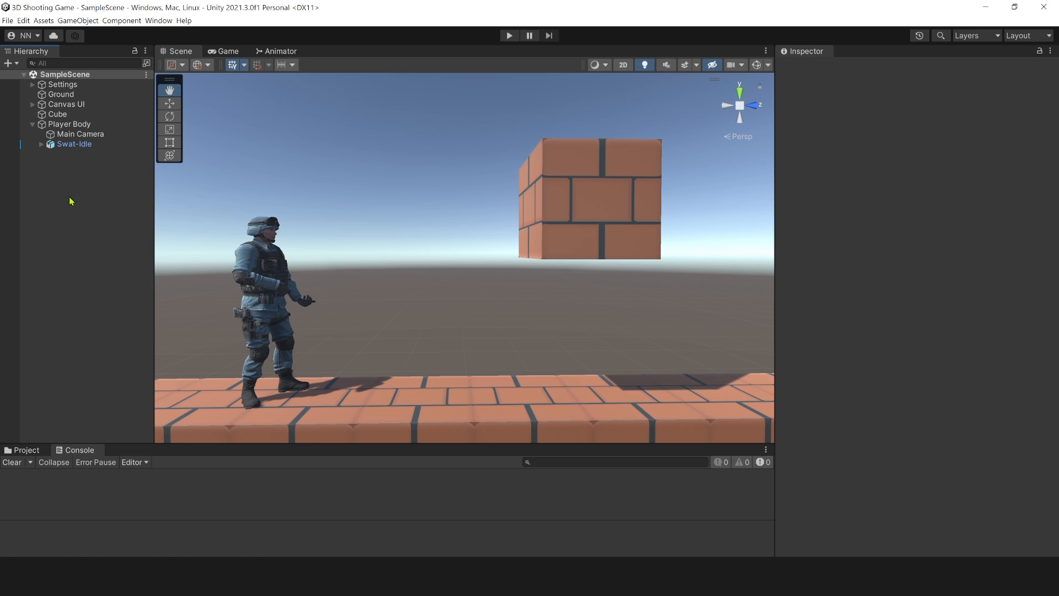
# Create a 3D Capsule object as a child of Player Body
pyautogui.click(69, 125)
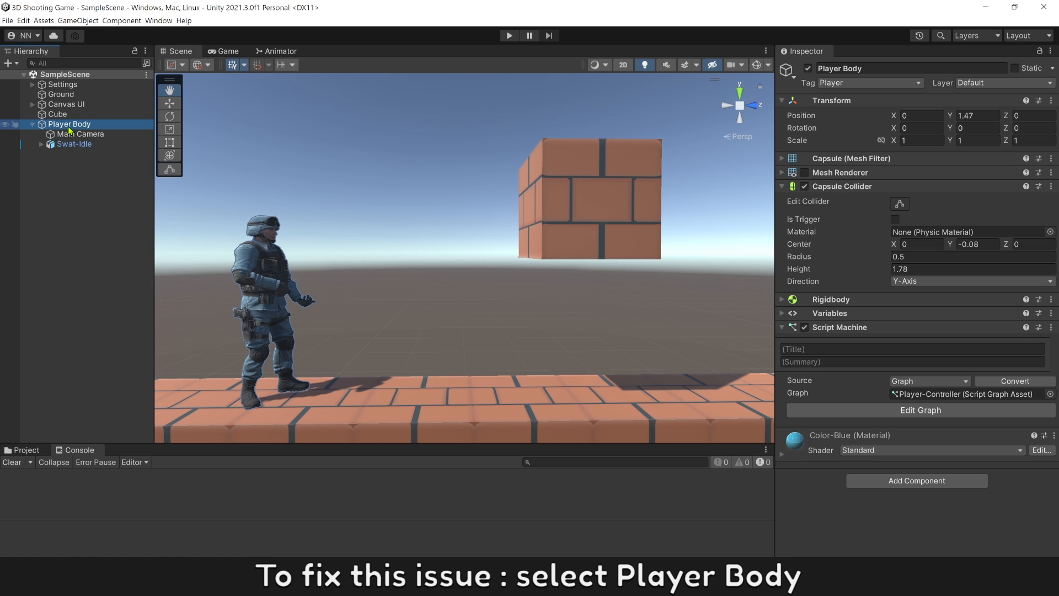
pyautogui.rightClick(69, 130)
pyautogui.moveTo(106, 259)
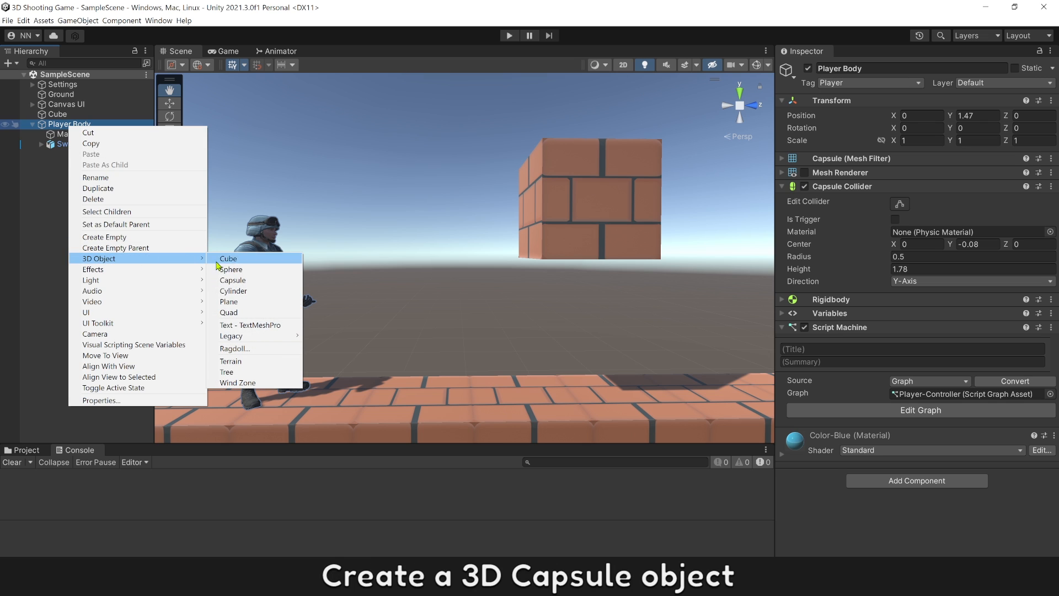
pyautogui.click(232, 280)
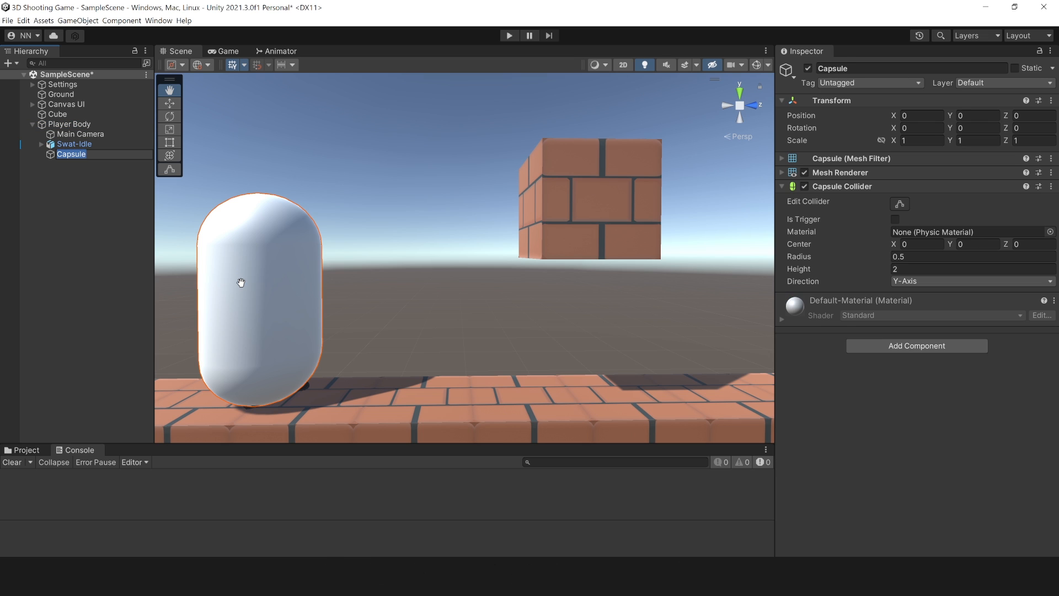
# Resize the capsule to a Y scale of about 0.8 so it covers the player with its bottom clear of the ground
pyautogui.click(170, 143)
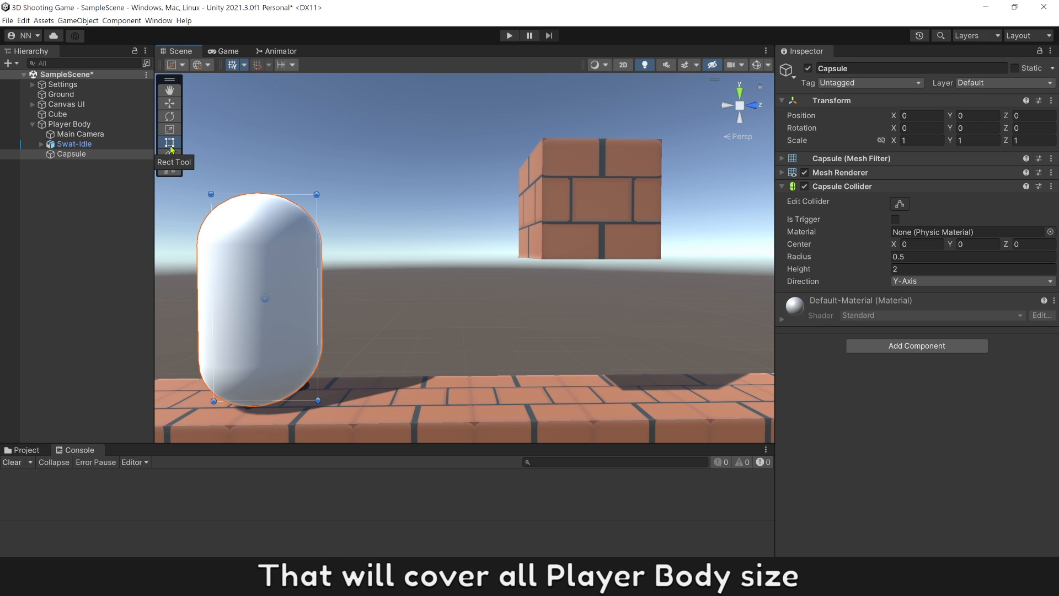
pyautogui.moveTo(260, 196); pyautogui.dragTo(273, 215)
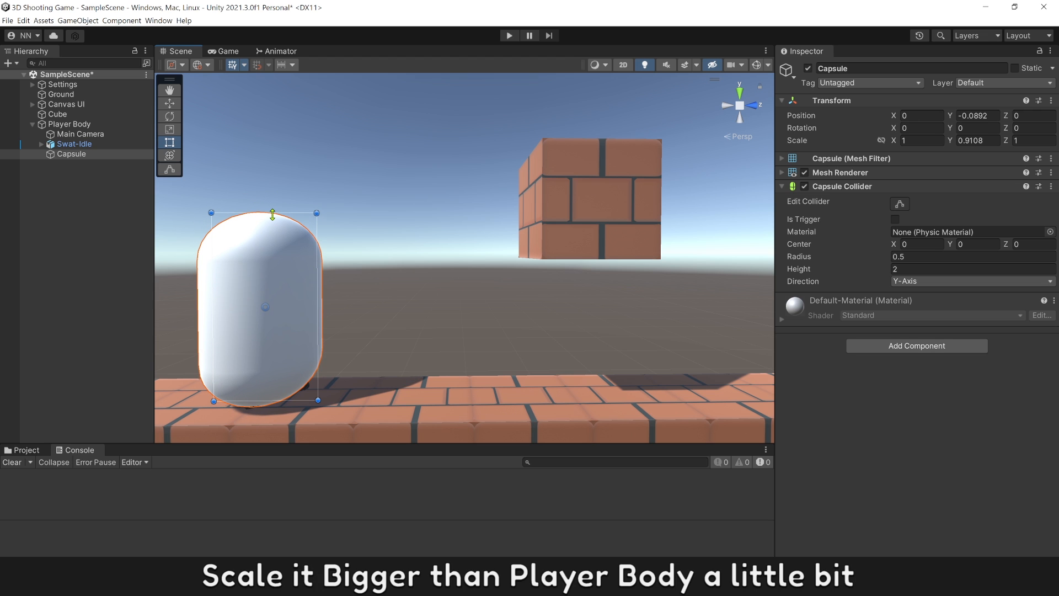
pyautogui.moveTo(258, 400)
pyautogui.mouseDown()
pyautogui.moveTo(258, 370)
pyautogui.moveTo(258, 381)
pyautogui.mouseUp()
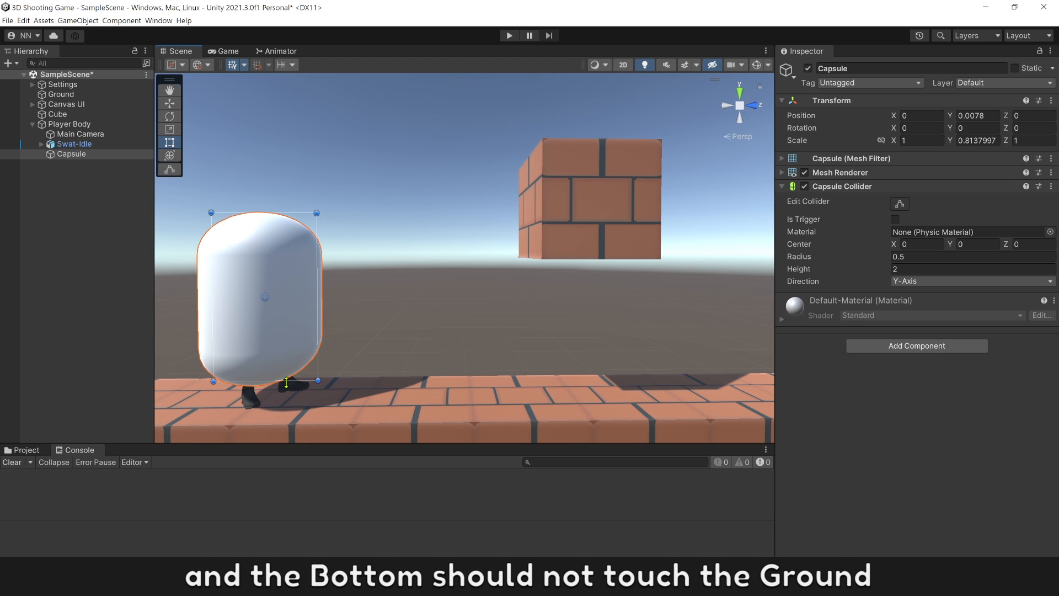
pyautogui.moveTo(248, 386); pyautogui.dragTo(264, 382, button='right')
pyautogui.moveTo(264, 381); pyautogui.dragTo(325, 354, button='middle')
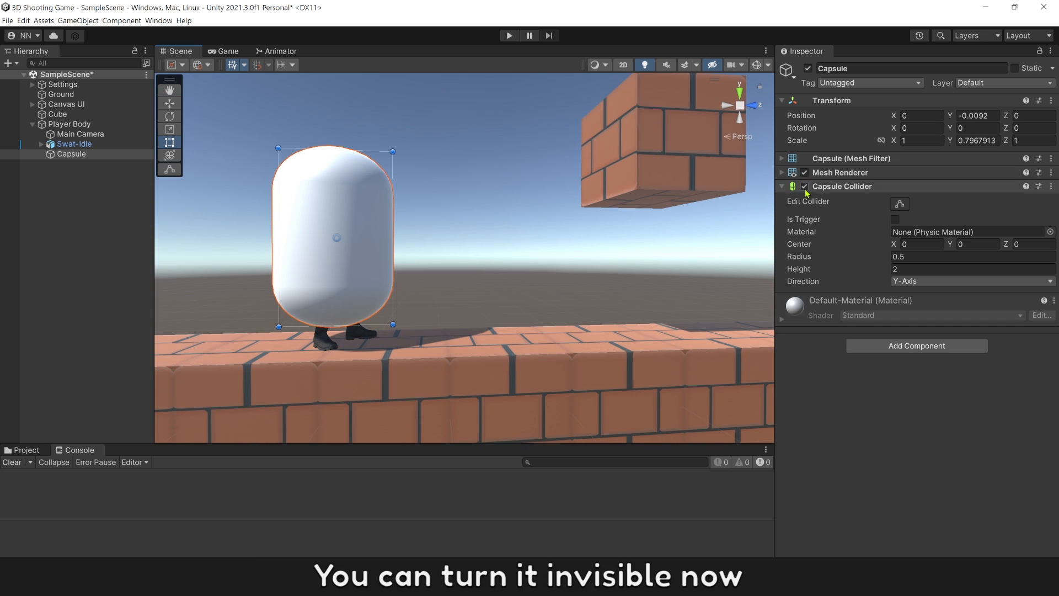
# Turn off the capsule's Mesh Renderer, check its collider outline around the player, and enable Is Trigger
pyautogui.click(804, 173)
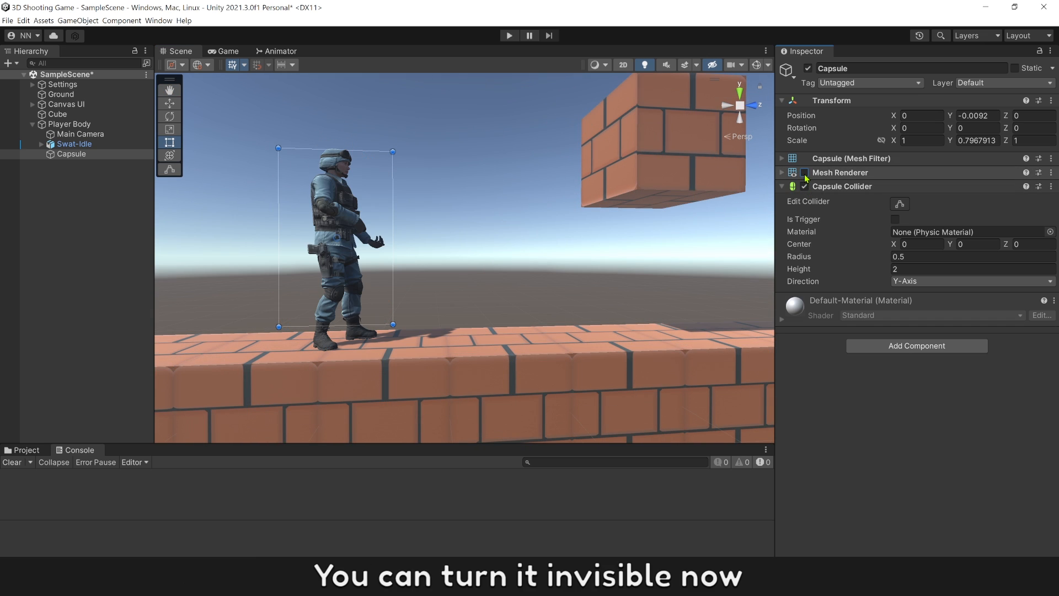
pyautogui.click(900, 205)
pyautogui.moveTo(508, 175); pyautogui.dragTo(487, 176, button='middle')
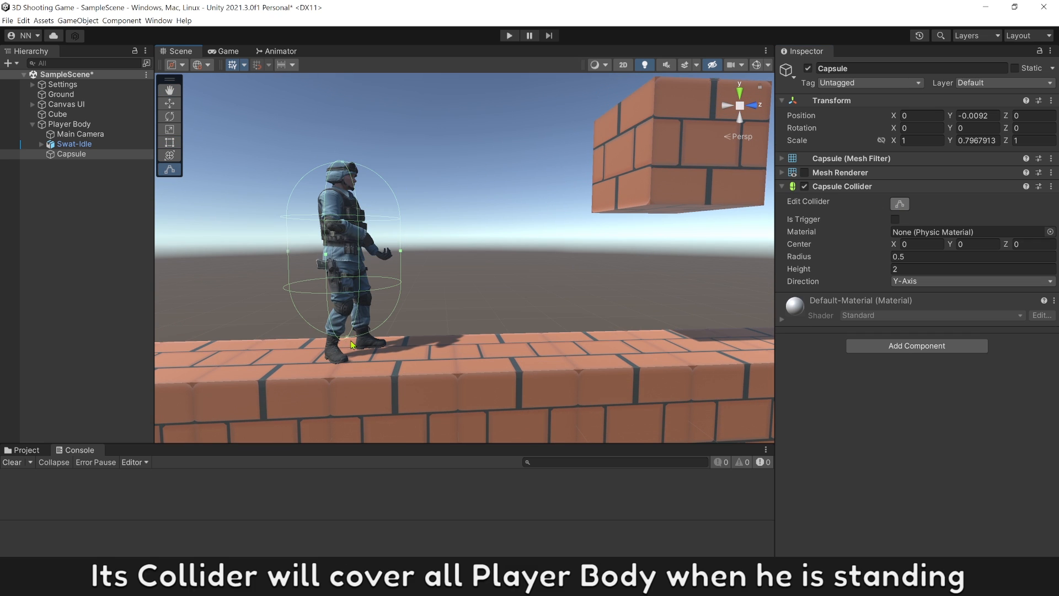
pyautogui.click(896, 220)
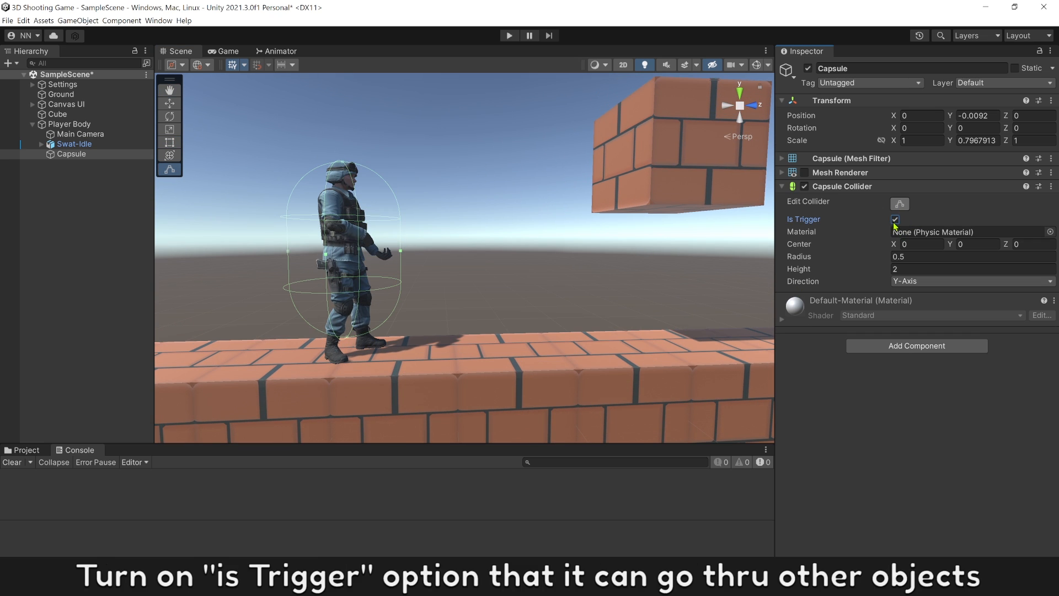
# Add a Script Machine to the Body Size object with a new script graph asset named Body Size
pyautogui.click(885, 347)
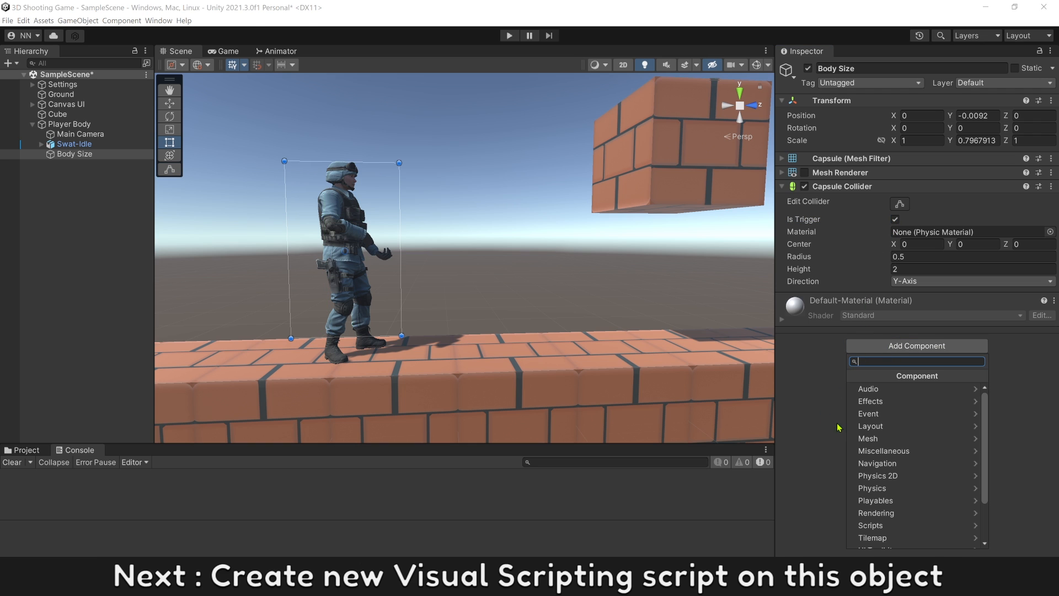
pyautogui.scroll(-3, 850, 441)
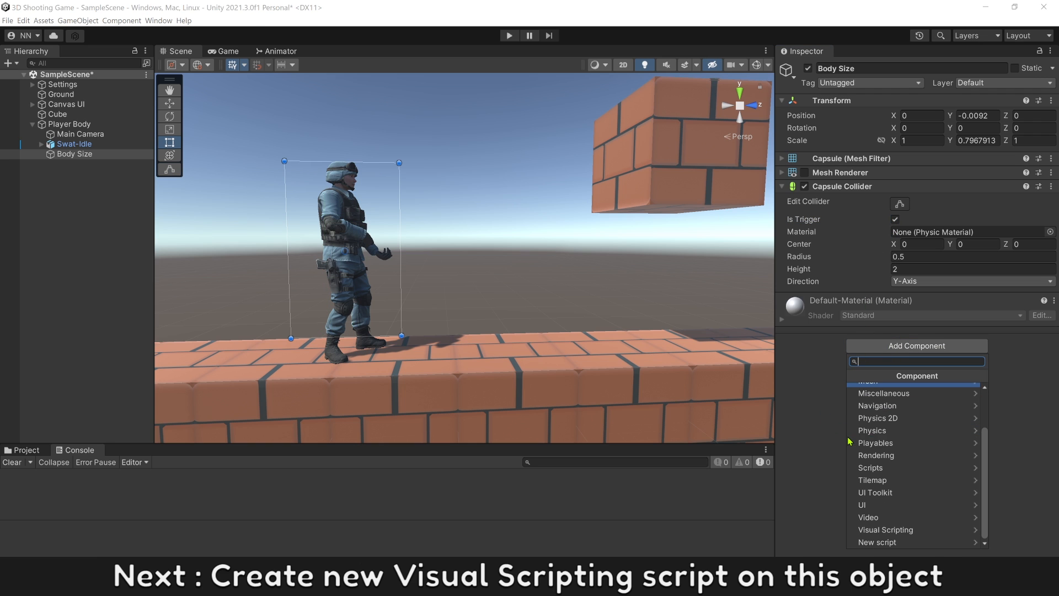
pyautogui.click(894, 530)
pyautogui.click(899, 404)
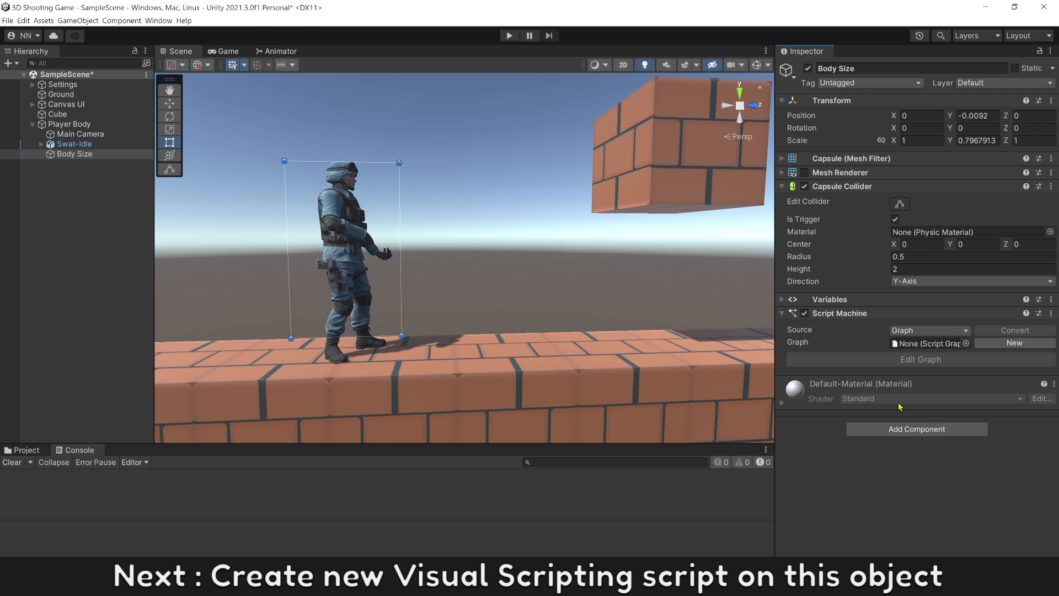
pyautogui.click(1000, 344)
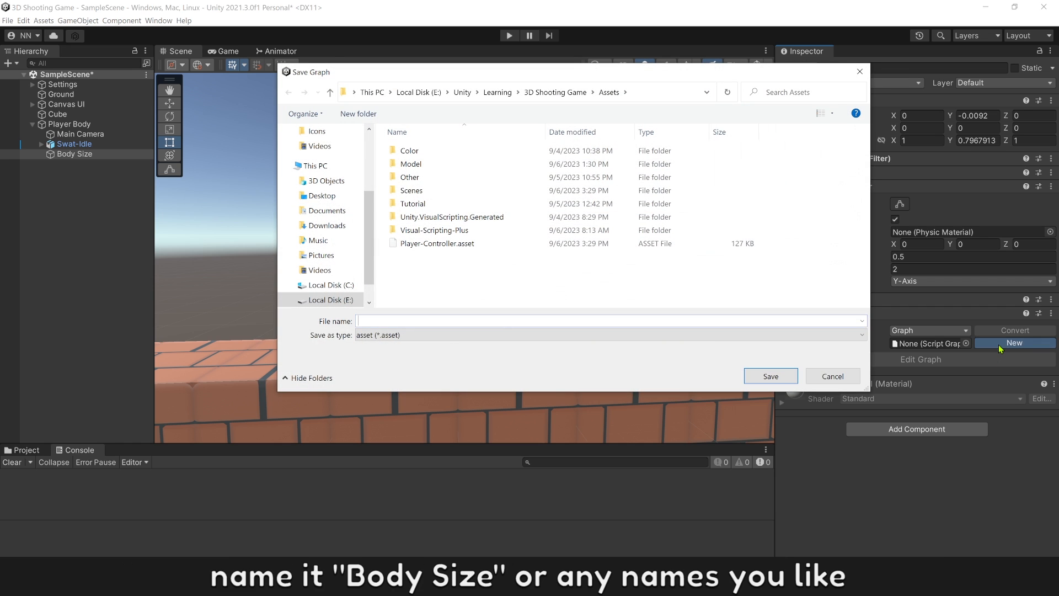
pyautogui.write('Body Size')
pyautogui.press('Return')
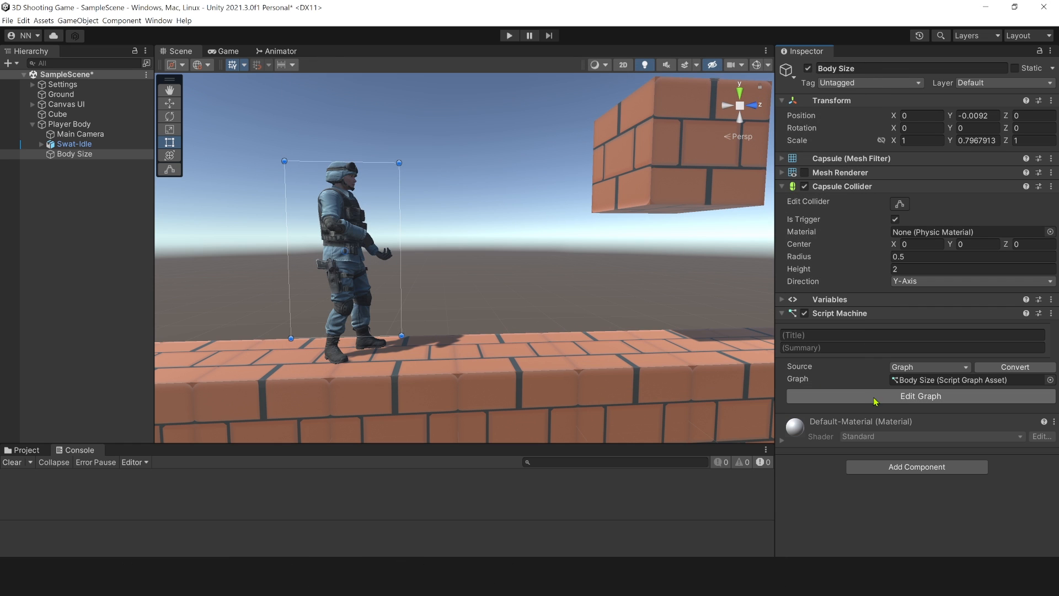
# Open the Body Size graph for editing and place an On Trigger Enter event in it
pyautogui.click(874, 401)
pyautogui.rightClick(356, 223)
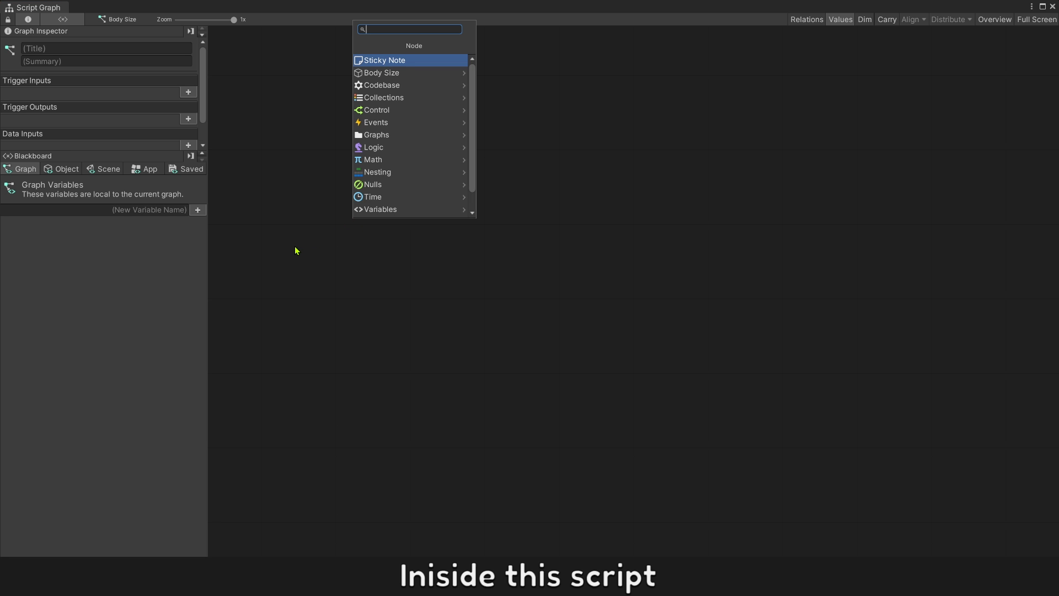
pyautogui.write('on Trigger')
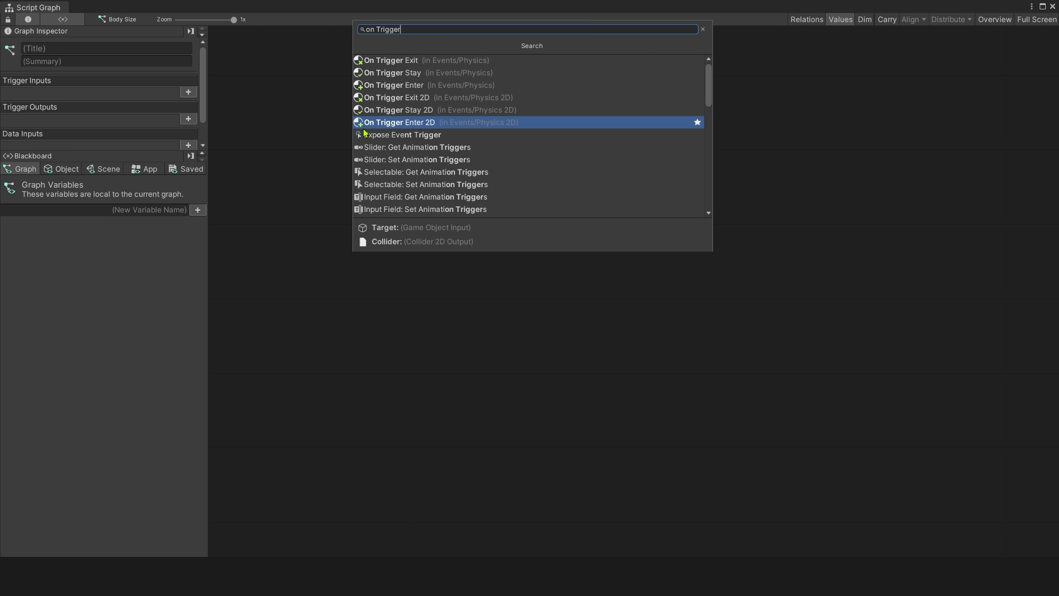
pyautogui.click(387, 87)
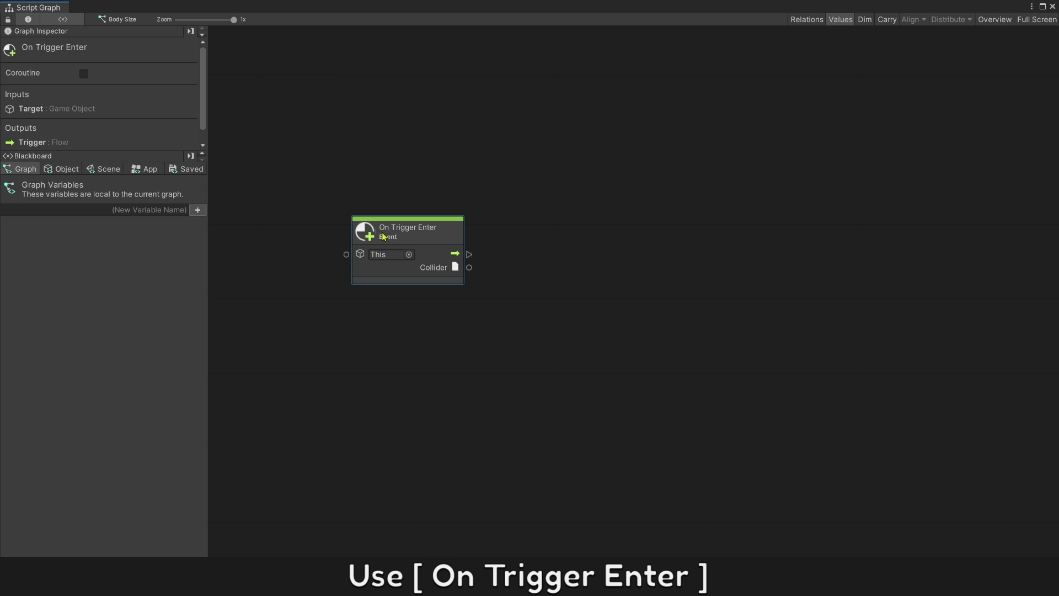
pyautogui.moveTo(384, 237); pyautogui.dragTo(328, 133)
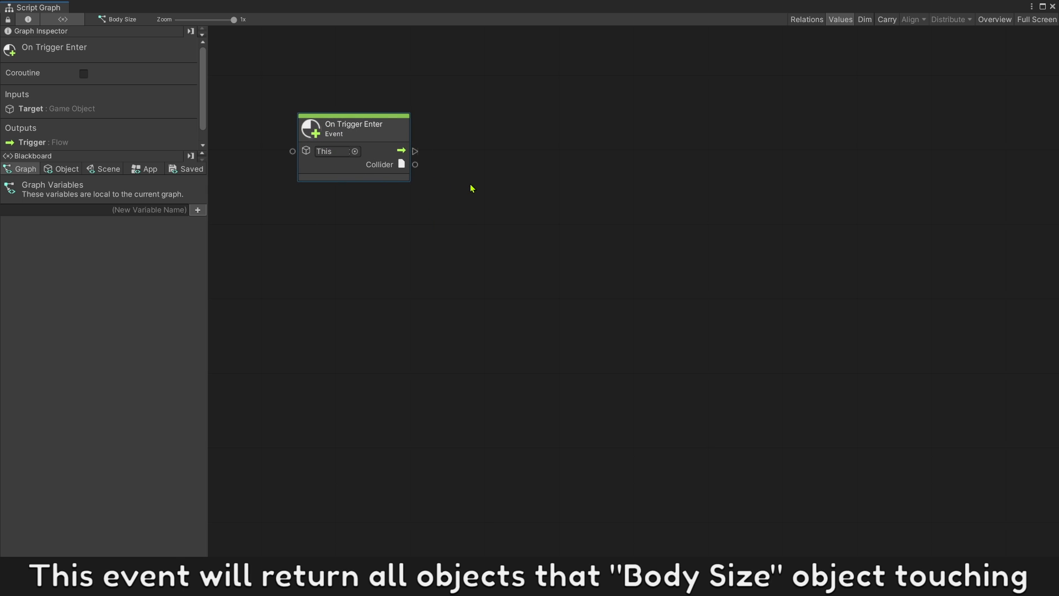
# Get the tag of the event's Collider and compare it with a Player string in a Not Equal node
pyautogui.moveTo(417, 166); pyautogui.dragTo(565, 166)
pyautogui.write('get ta')
pyautogui.click(465, 219)
pyautogui.write('not eq')
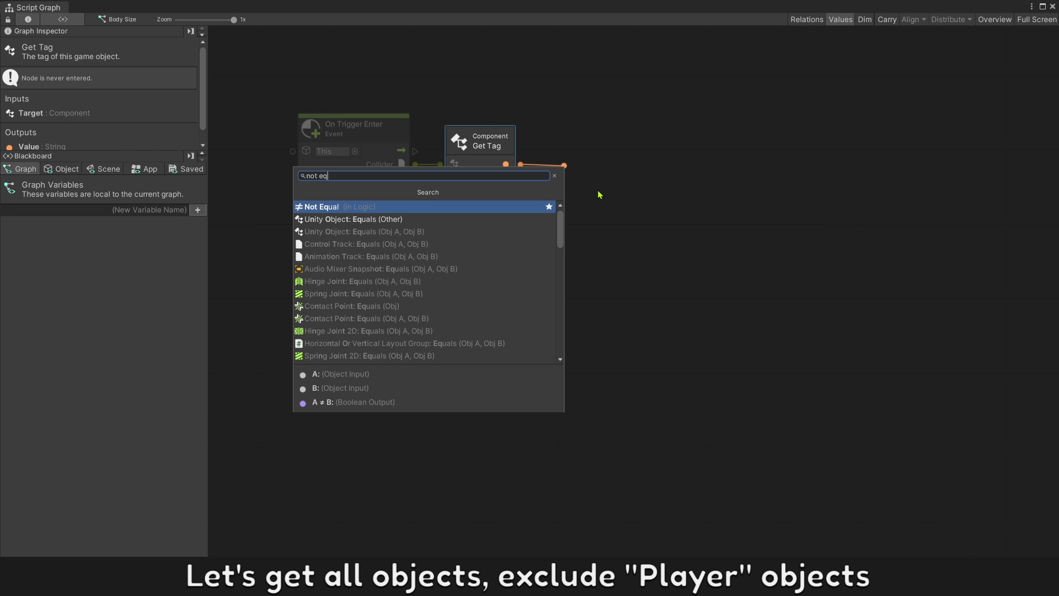
pyautogui.click(429, 209)
pyautogui.moveTo(588, 182); pyautogui.dragTo(504, 236)
pyautogui.click(563, 264)
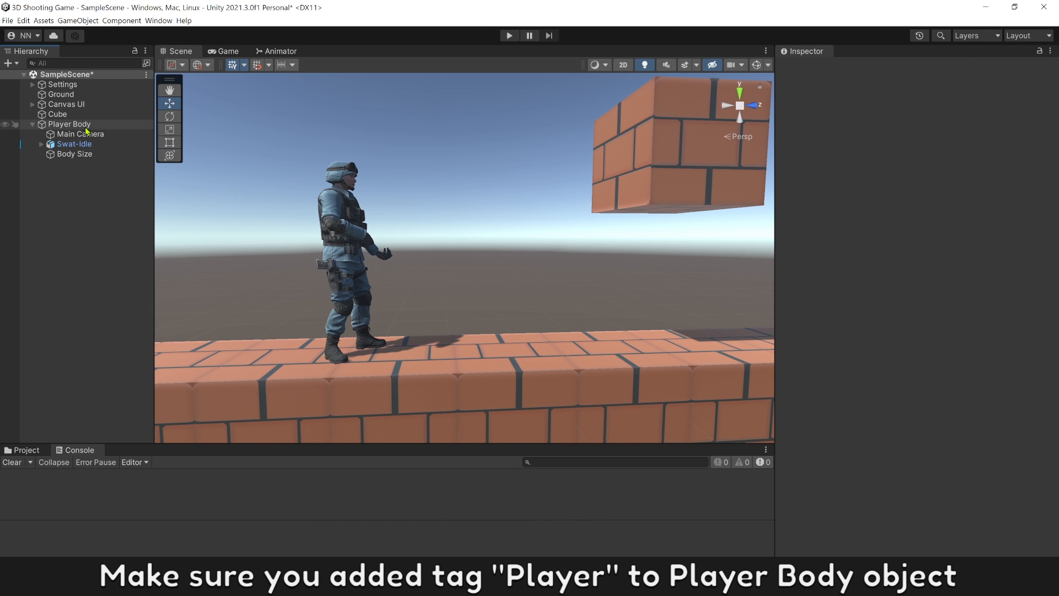
# Assign the Player tag to the Player Body object
pyautogui.click(86, 126)
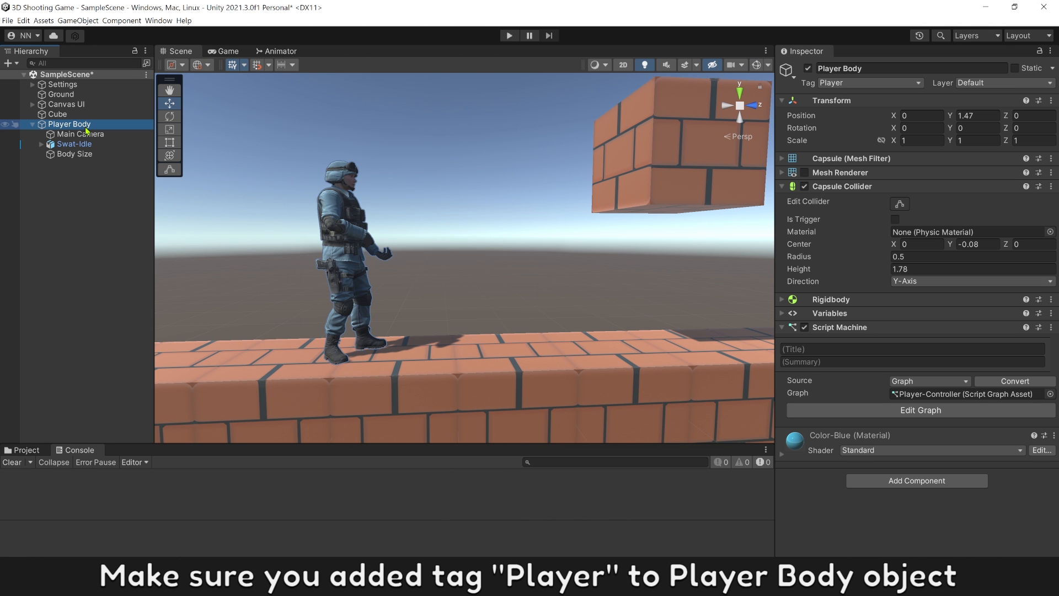
pyautogui.click(808, 68)
pyautogui.click(808, 68)
pyautogui.click(848, 84)
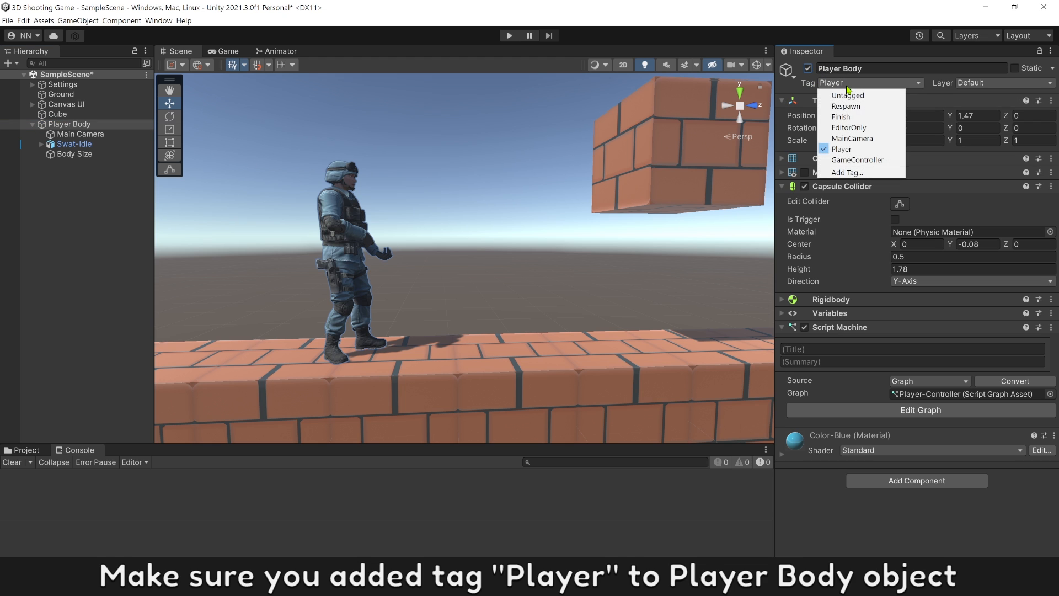
pyautogui.click(848, 151)
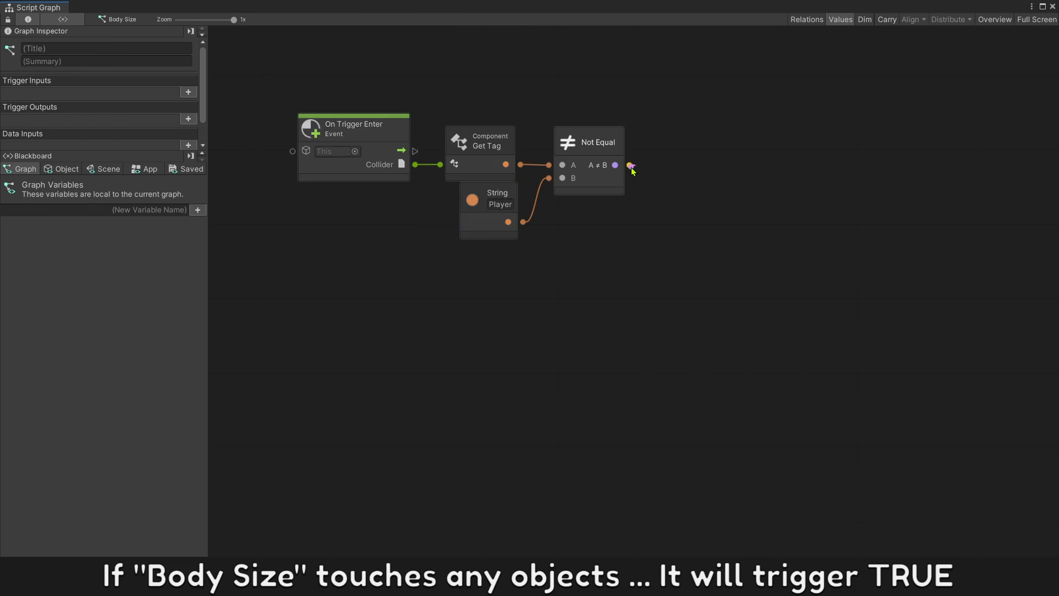
# Add an If node conditioned on the Not Equal result, connect On Trigger Enter to it, and arrange the tag check below
pyautogui.write('br')
pyautogui.moveTo(615, 165); pyautogui.dragTo(589, 100)
pyautogui.click(686, 174)
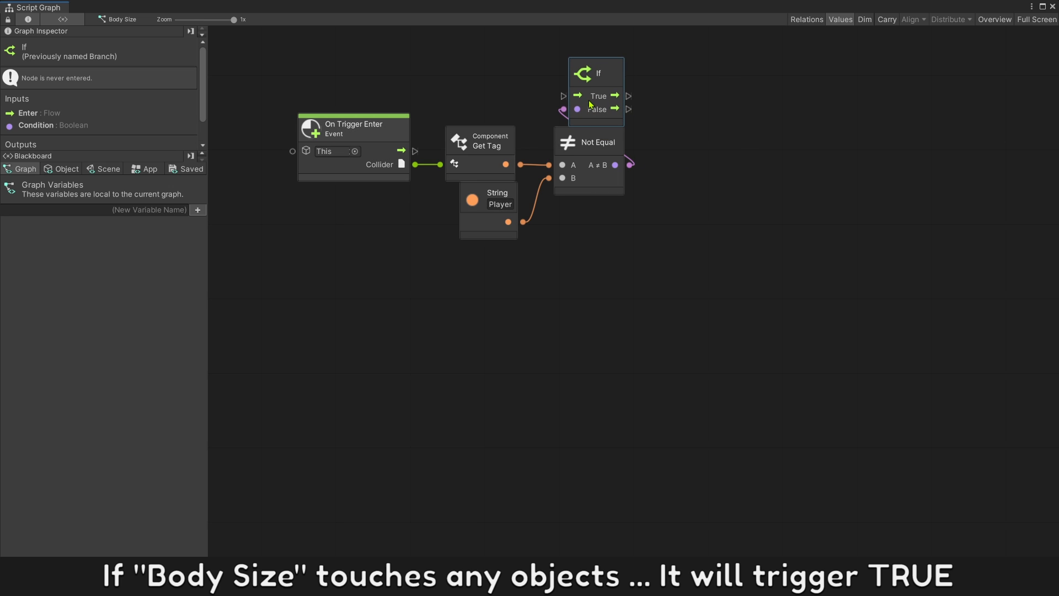
pyautogui.moveTo(416, 151); pyautogui.dragTo(566, 96)
pyautogui.moveTo(646, 295); pyautogui.dragTo(483, 78)
pyautogui.moveTo(612, 119); pyautogui.dragTo(608, 173)
pyautogui.click(659, 177)
# Create an object variable named Touching Object with the type Game Object
pyautogui.click(56, 171)
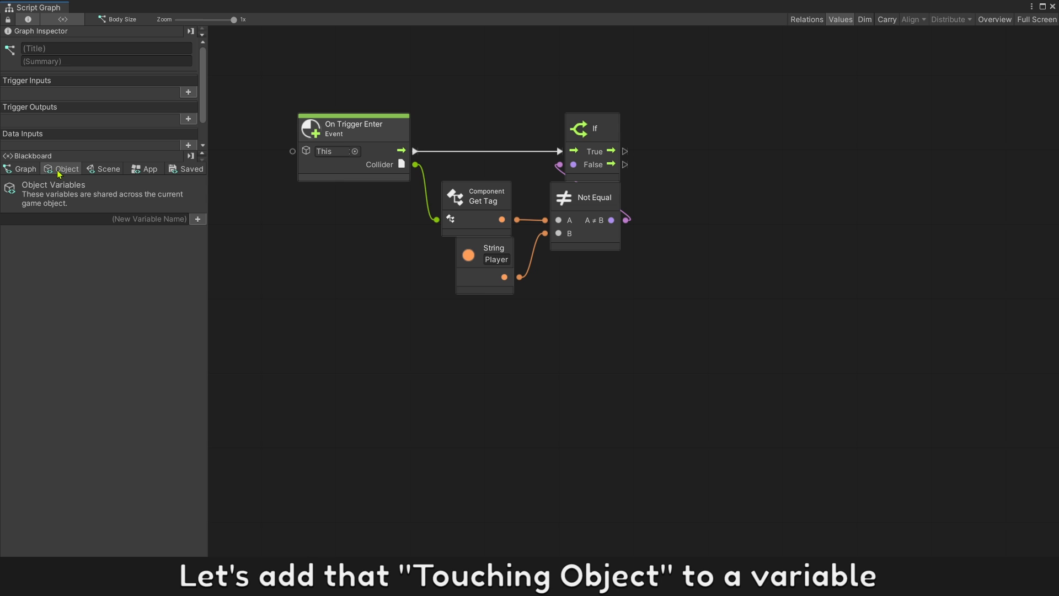
pyautogui.click(91, 219)
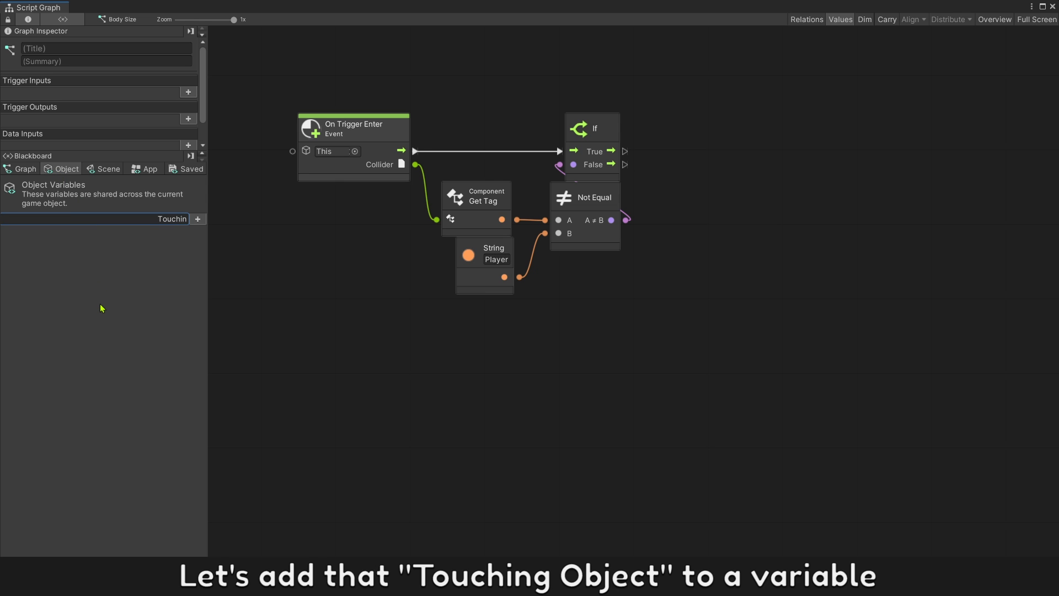
pyautogui.write('Touching Object')
pyautogui.press('Return')
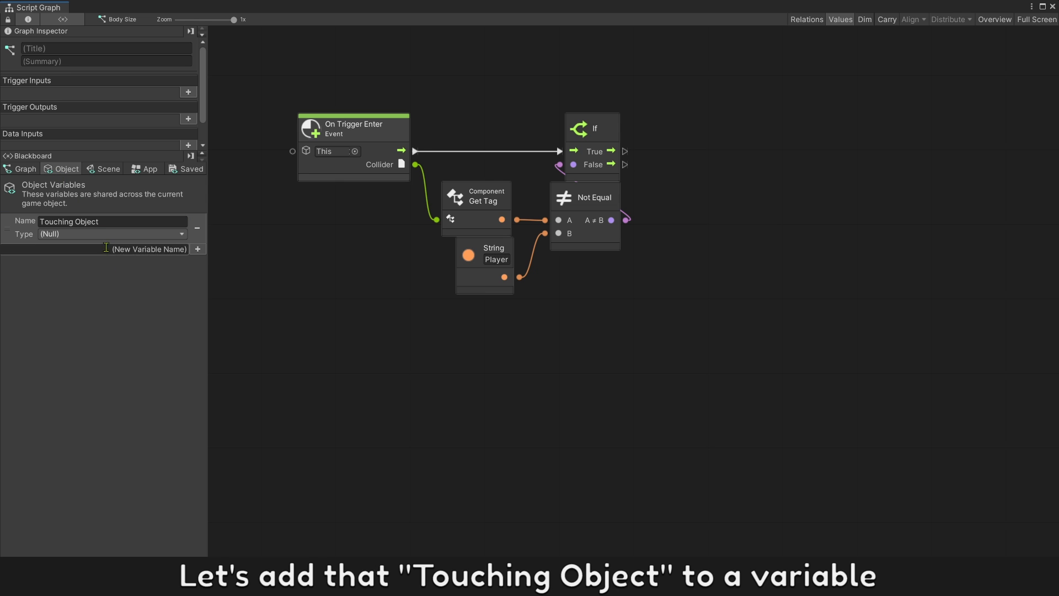
pyautogui.click(105, 234)
pyautogui.click(86, 345)
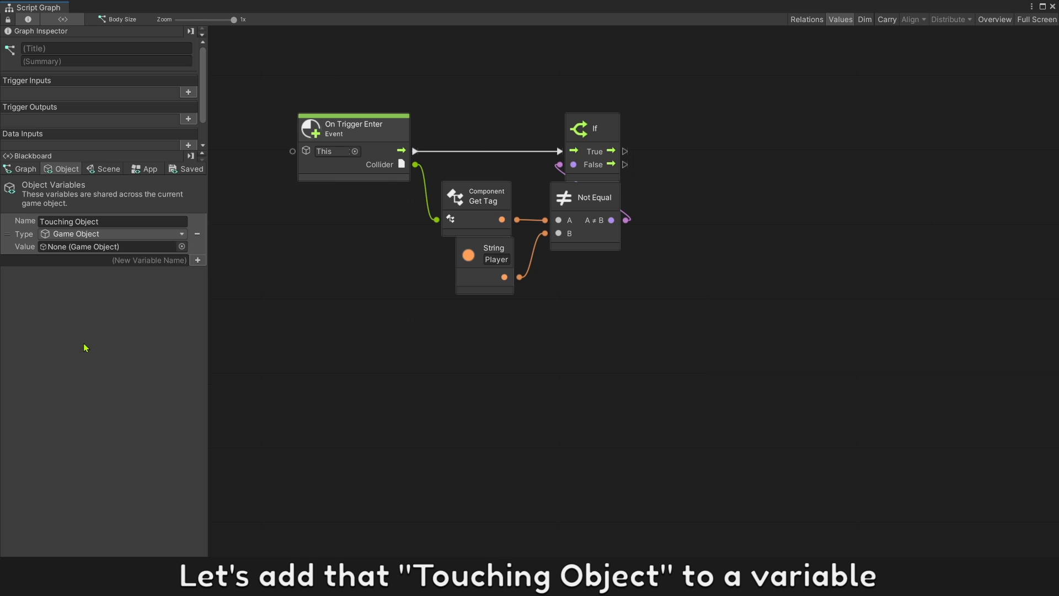
# Add a Set Object Variable node for Touching Object on the current object and connect the If node's True output to it
pyautogui.rightClick(683, 201)
pyautogui.write('set var')
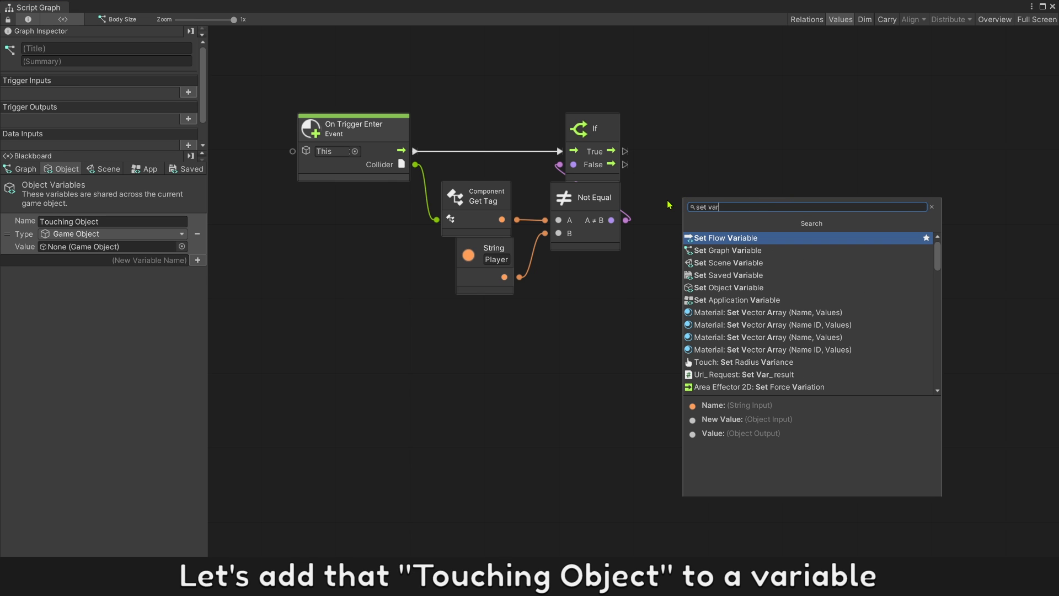
pyautogui.click(715, 287)
pyautogui.moveTo(707, 284); pyautogui.dragTo(703, 199)
pyautogui.click(732, 164)
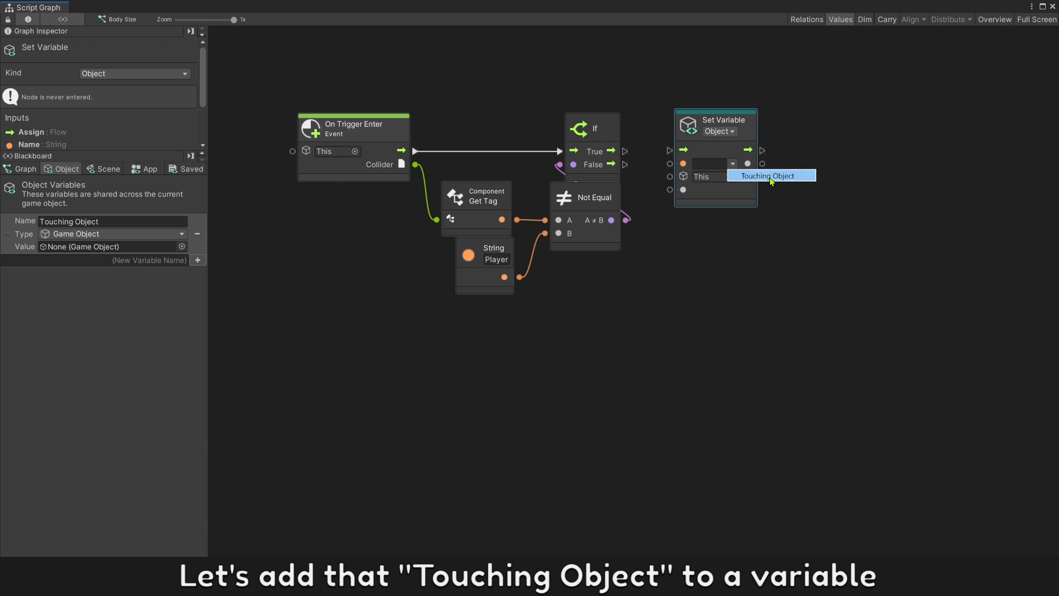
pyautogui.click(768, 176)
pyautogui.moveTo(625, 150); pyautogui.dragTo(672, 155)
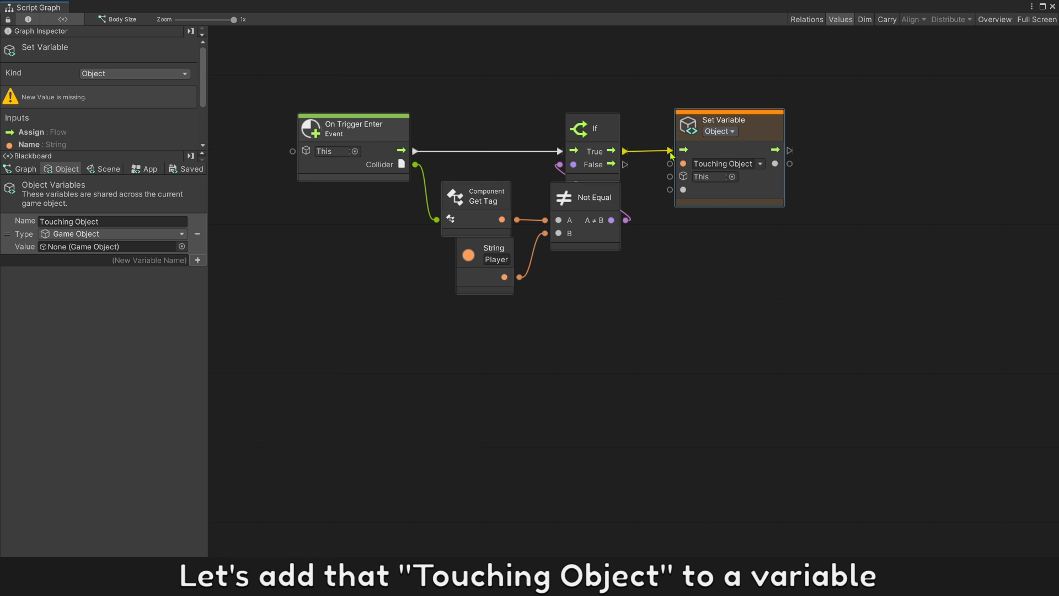
pyautogui.moveTo(710, 194); pyautogui.dragTo(711, 196)
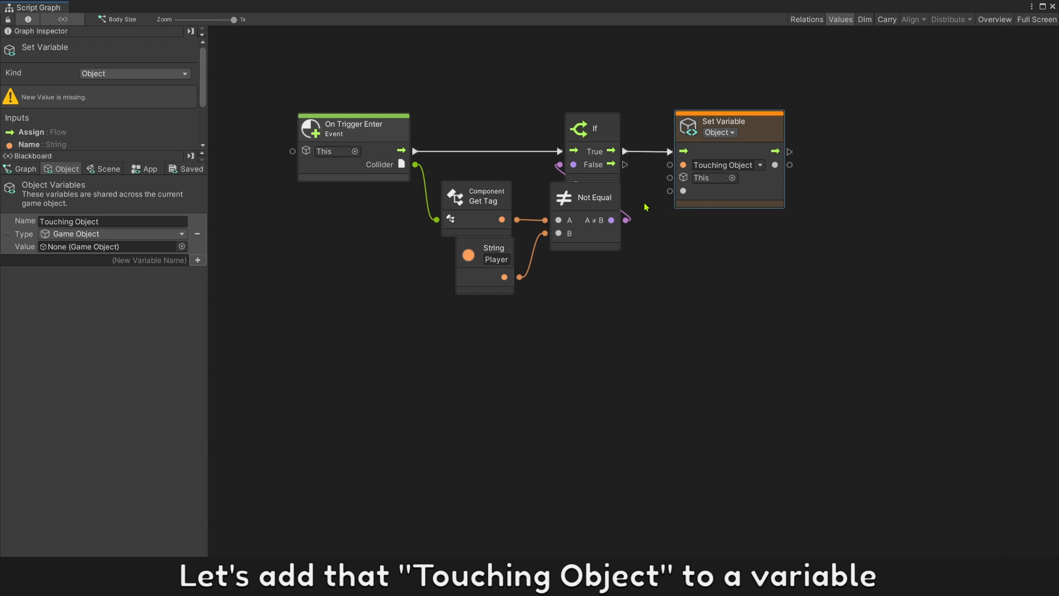
# Get the game object of the event's Collider and feed it into the Touching Object variable as its new value
pyautogui.moveTo(416, 165); pyautogui.dragTo(701, 265)
pyautogui.write('get game')
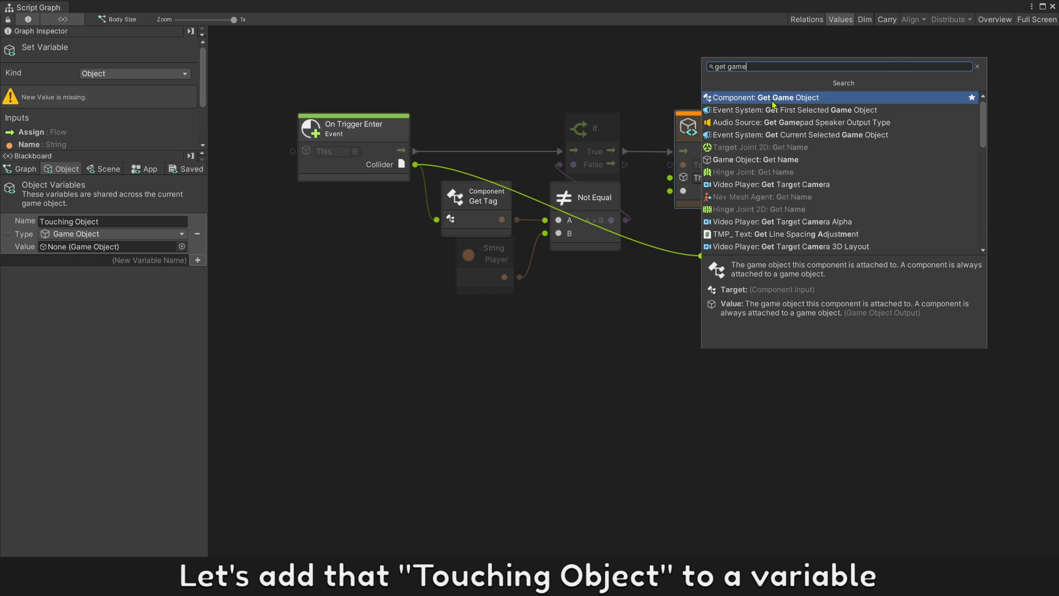
pyautogui.press('Return')
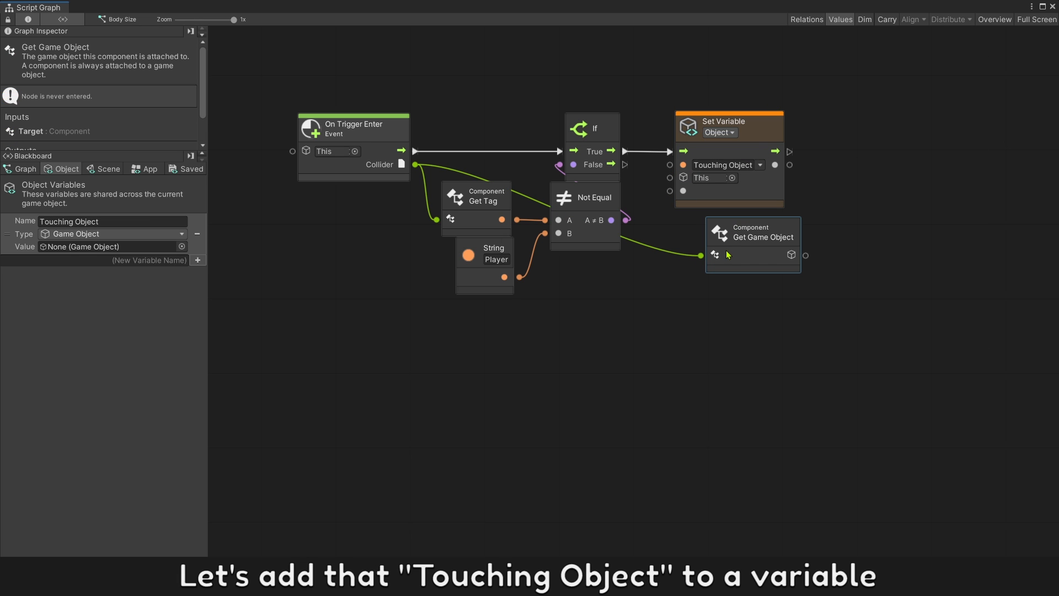
pyautogui.moveTo(736, 257); pyautogui.dragTo(703, 238)
pyautogui.moveTo(774, 246); pyautogui.dragTo(770, 245)
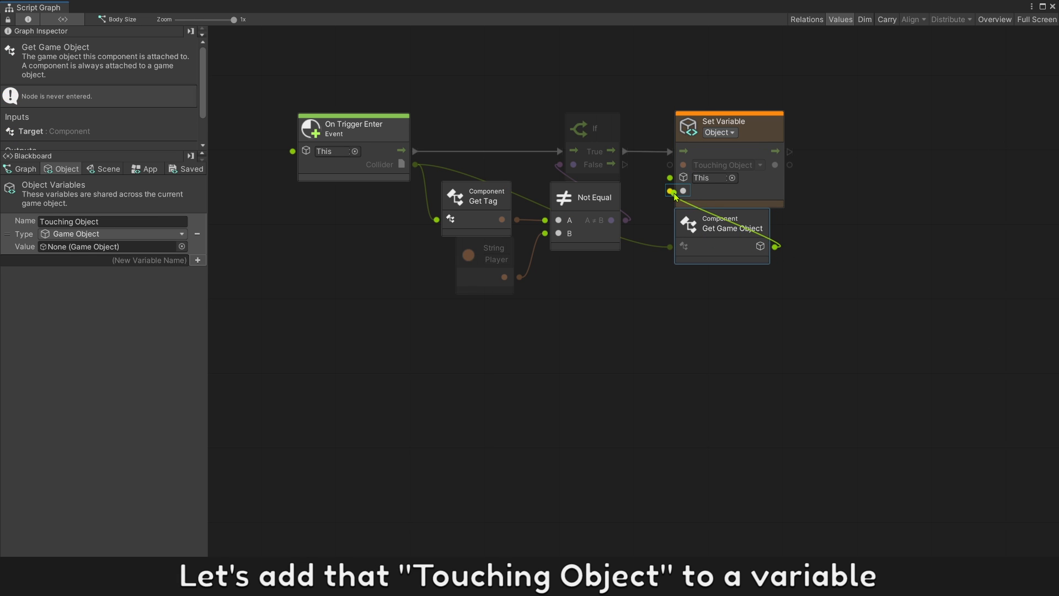
pyautogui.moveTo(674, 194); pyautogui.dragTo(671, 191)
# Duplicate the whole On Trigger Enter node chain and place the copy below the original
pyautogui.moveTo(819, 336); pyautogui.dragTo(364, 126)
pyautogui.hotkey('ctrl', 'c')
pyautogui.hotkey('ctrl', 'v')
pyautogui.moveTo(468, 240); pyautogui.dragTo(369, 362)
pyautogui.click(361, 314)
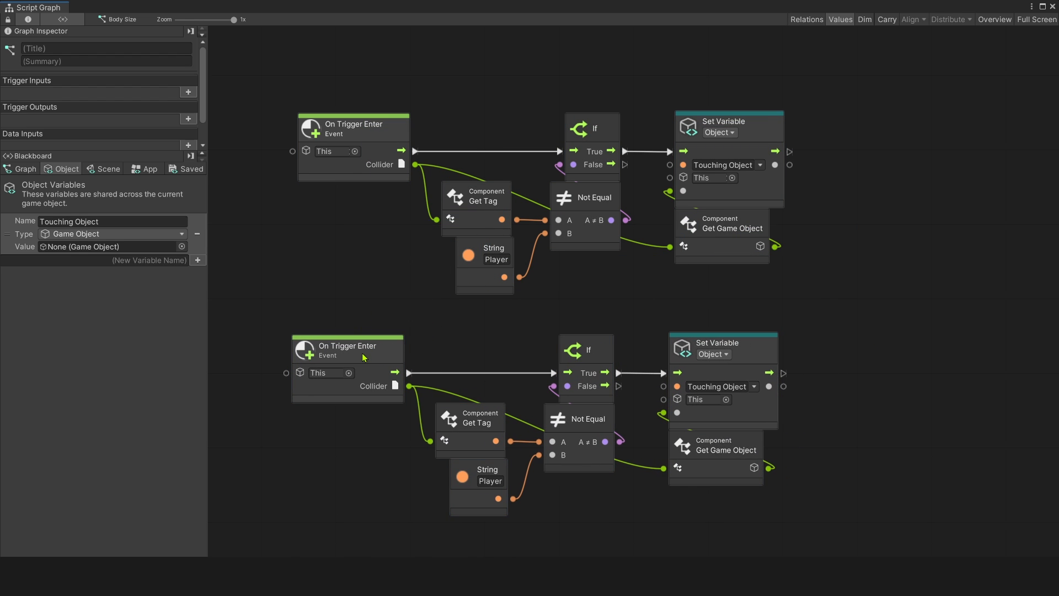
# Replace the copied On Trigger Enter event with On Trigger Exit
pyautogui.rightClick(364, 357)
pyautogui.click(386, 359)
pyautogui.write('on')
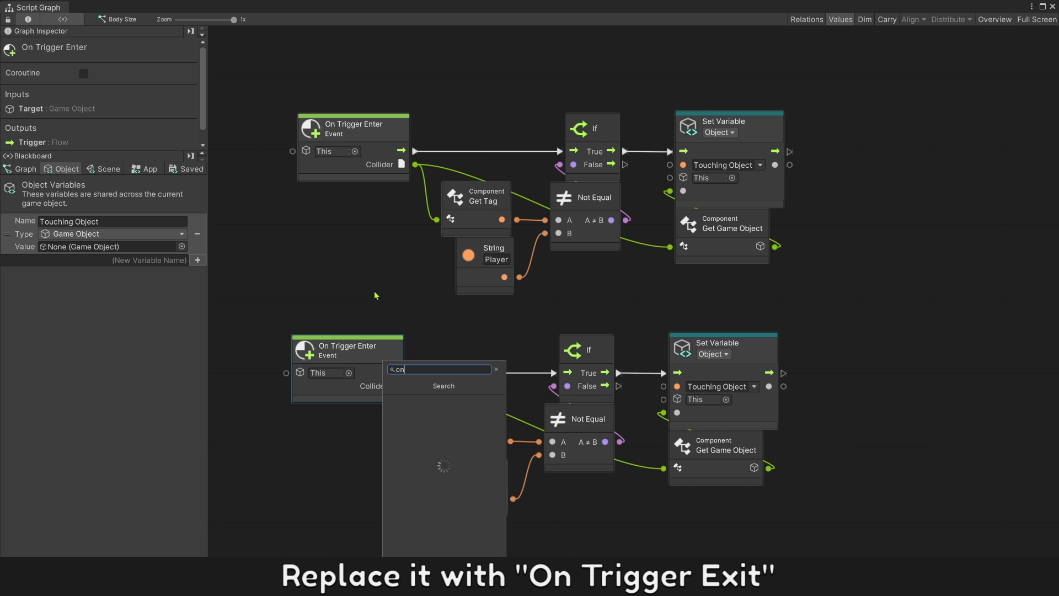
pyautogui.write(' trigger e')
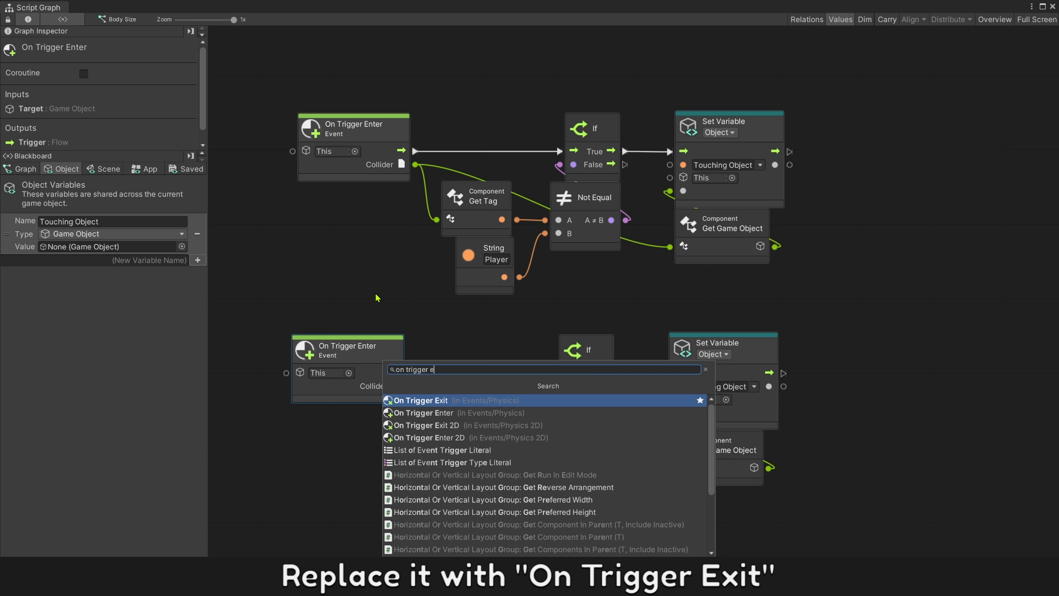
pyautogui.click(432, 401)
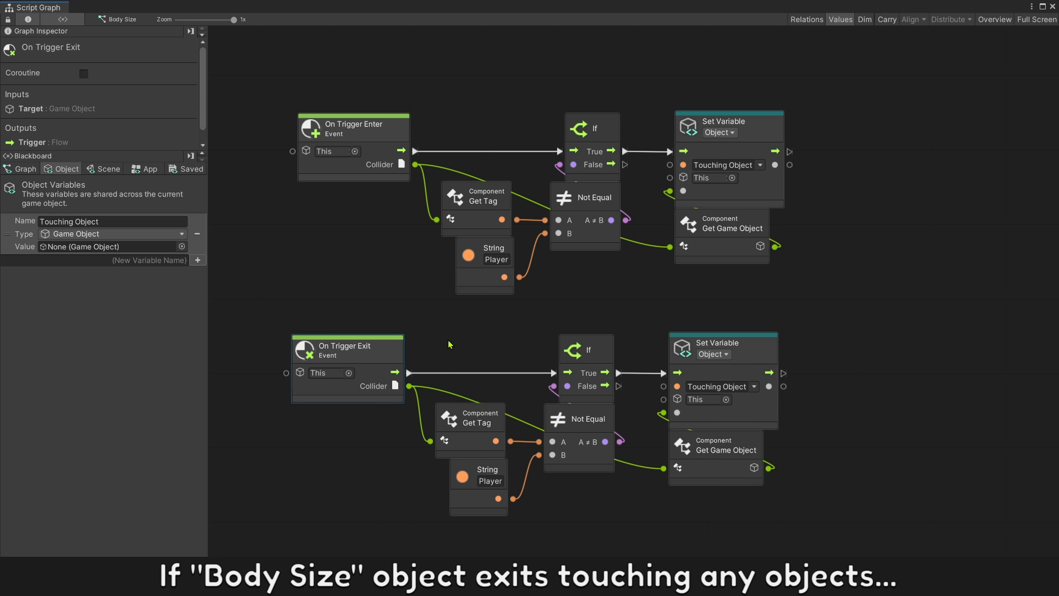
# In the On Trigger Exit chain, replace the Get Game Object node with an empty Game Object literal as Touching Object's new value
pyautogui.click(736, 455)
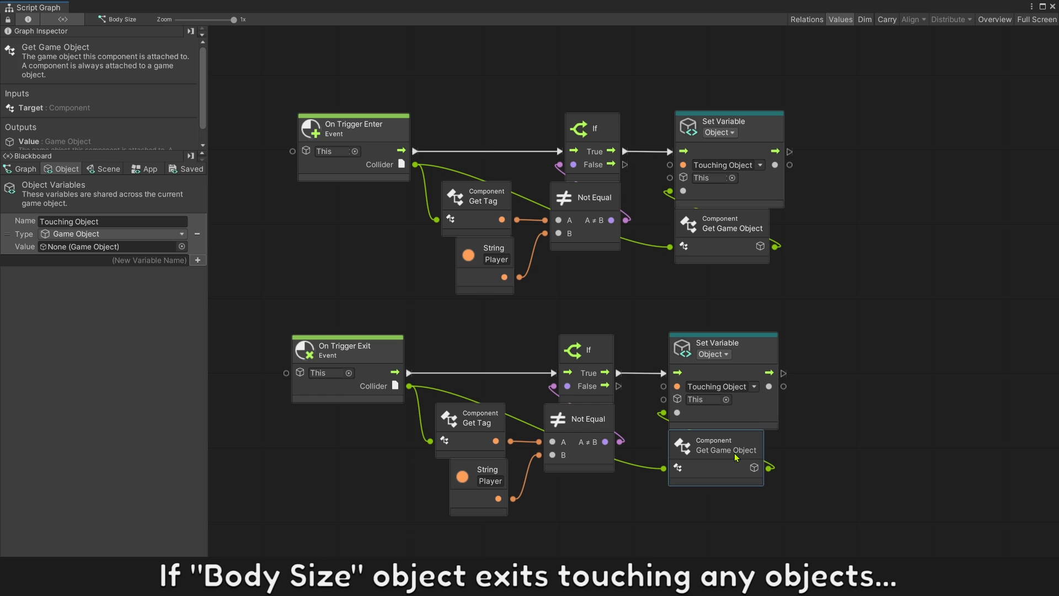
pyautogui.press('Delete')
pyautogui.moveTo(676, 412); pyautogui.dragTo(671, 462)
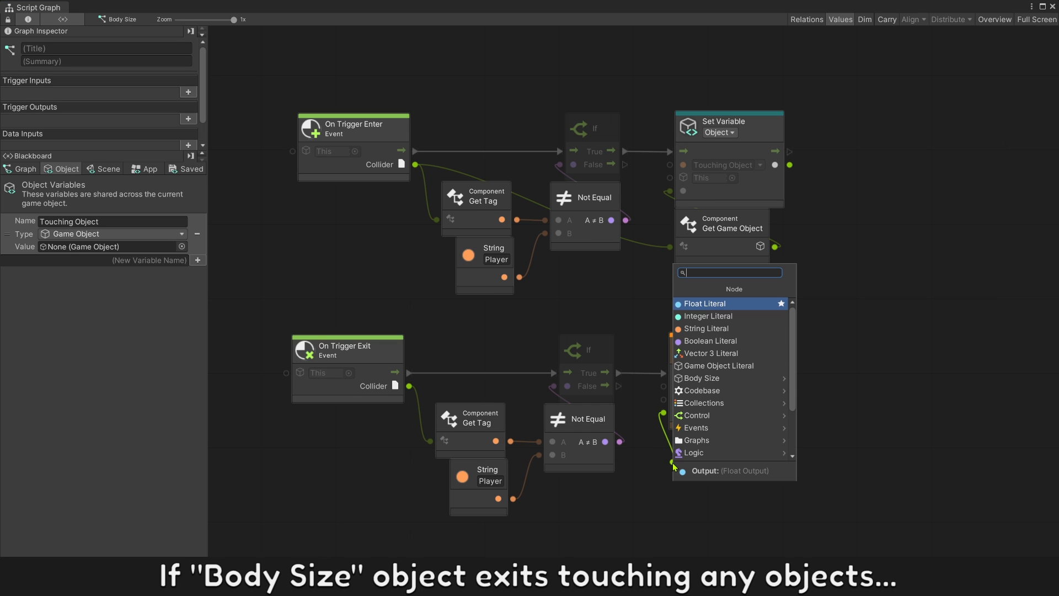
pyautogui.click(719, 366)
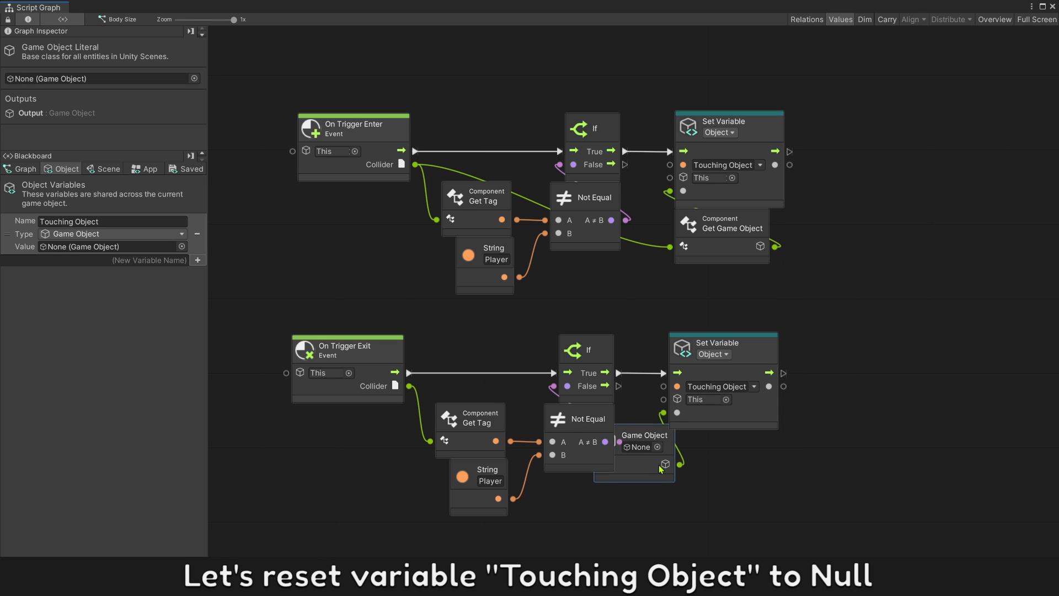
pyautogui.moveTo(730, 474); pyautogui.dragTo(732, 473)
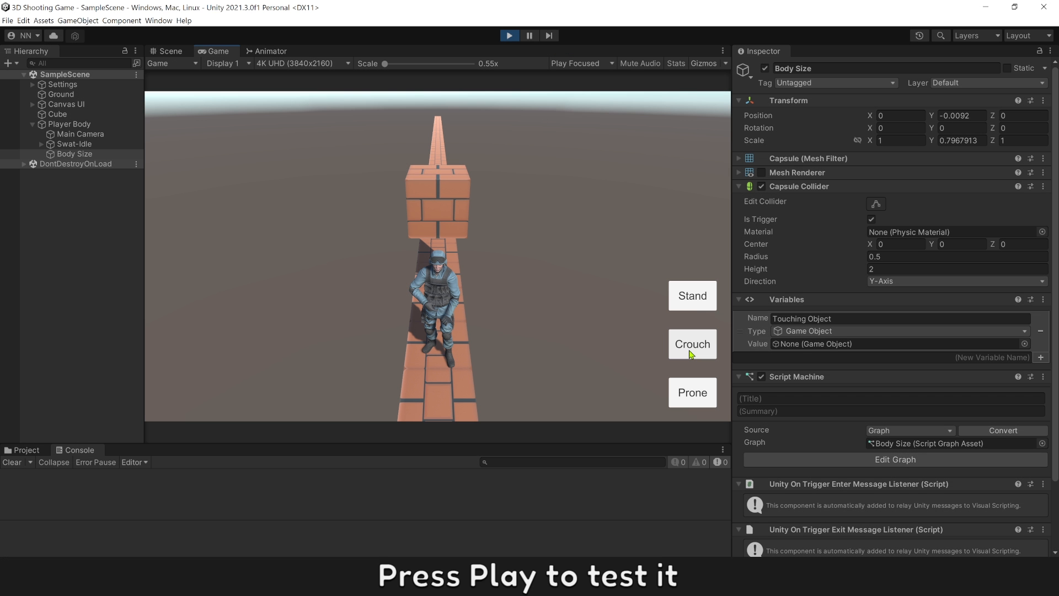
# Test crouching under the cube and backing out, checking the Touching Object value and the Body Size collider in the scene
pyautogui.click(698, 344)
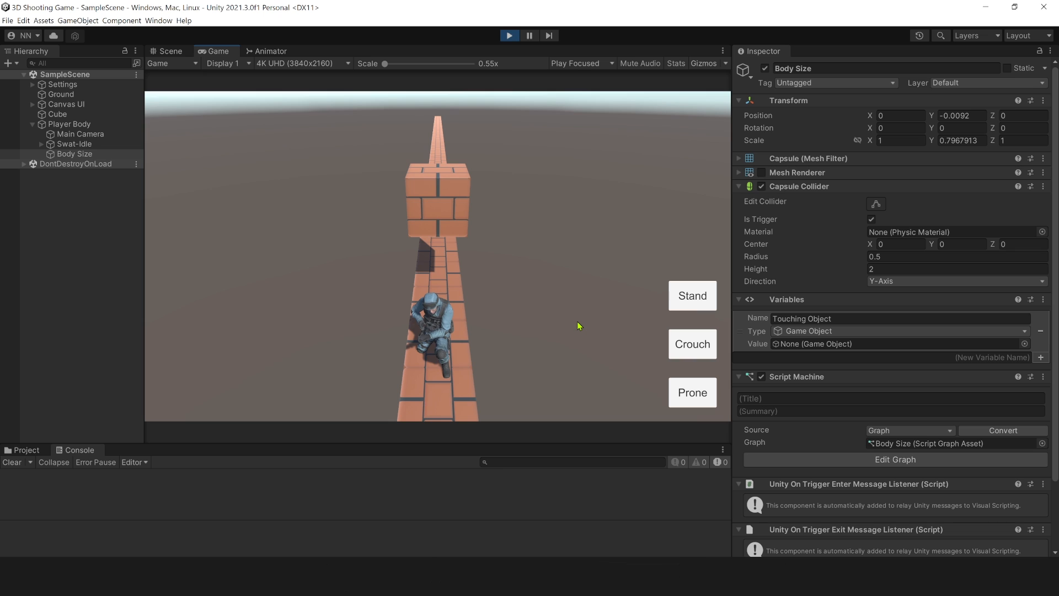
pyautogui.press('w')
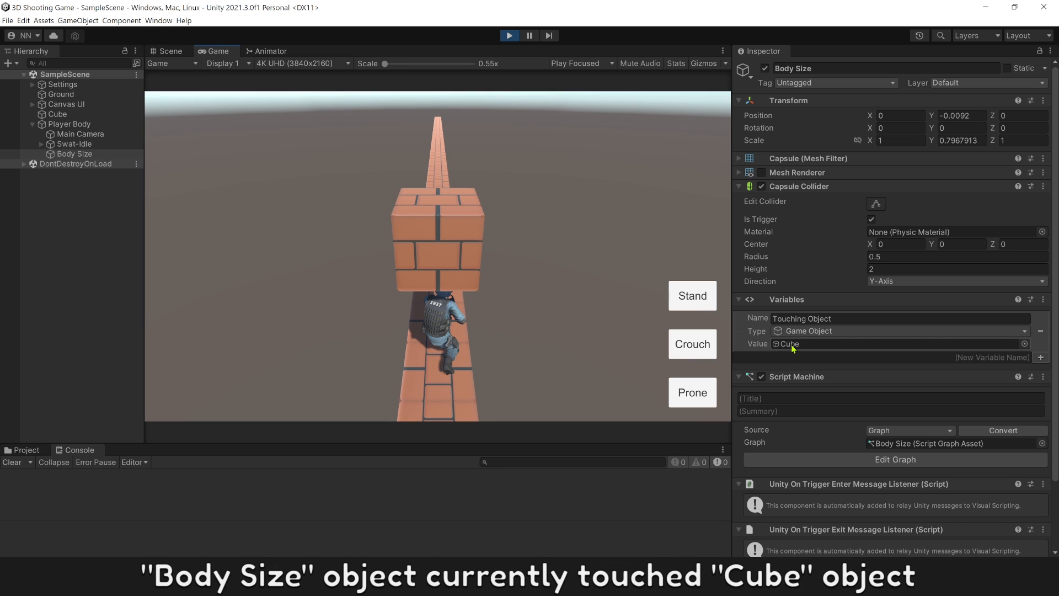
pyautogui.press('s')
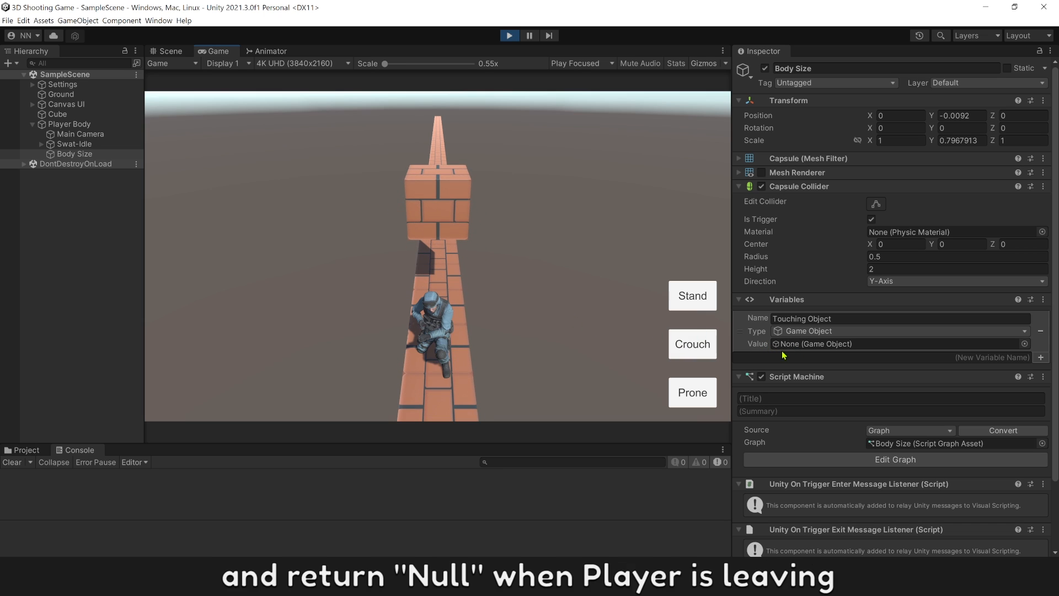
pyautogui.press('w')
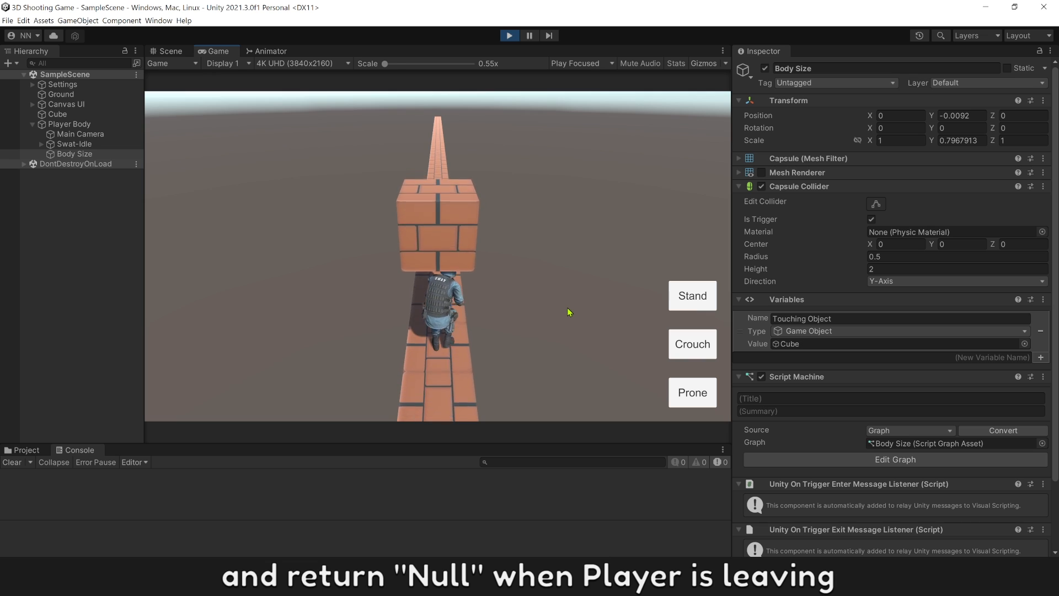
pyautogui.click(171, 51)
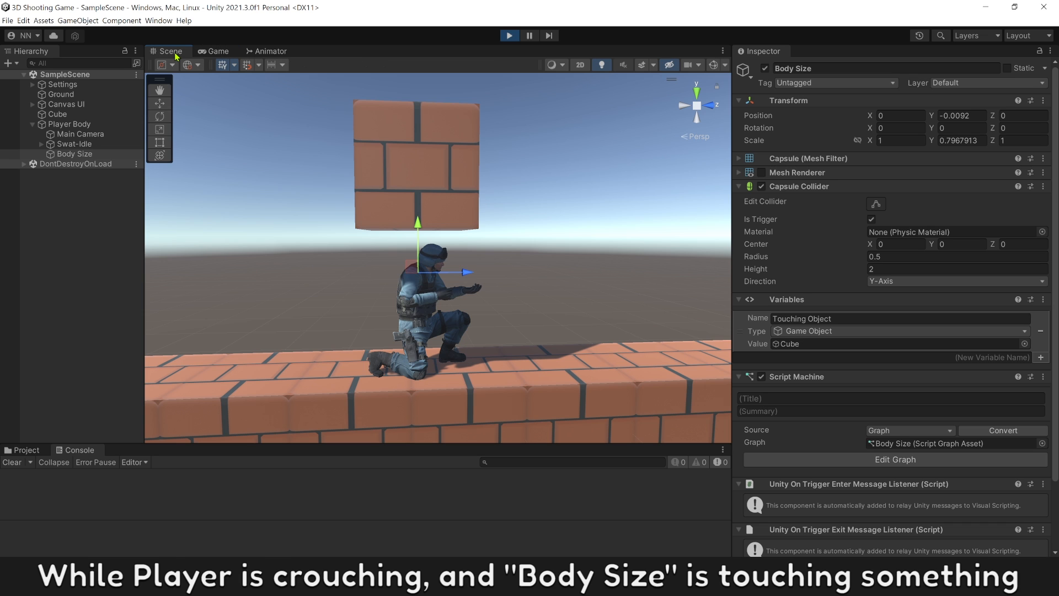
pyautogui.click(876, 204)
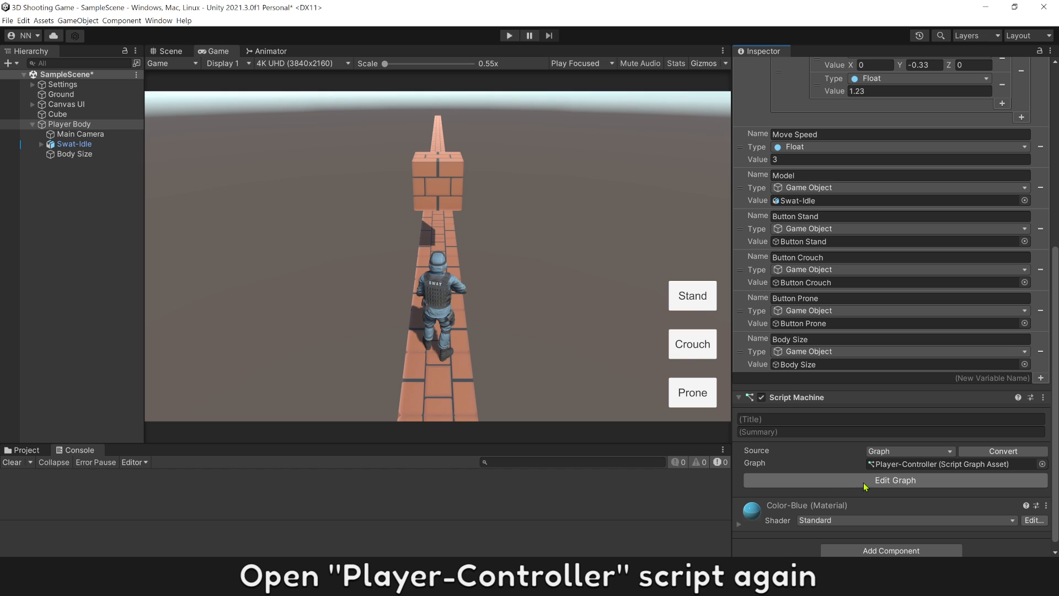
# Open the Player-Controller graph and shift the Is Locked and Crouch To Stand nodes away from the Button Stand group's If node
pyautogui.click(863, 482)
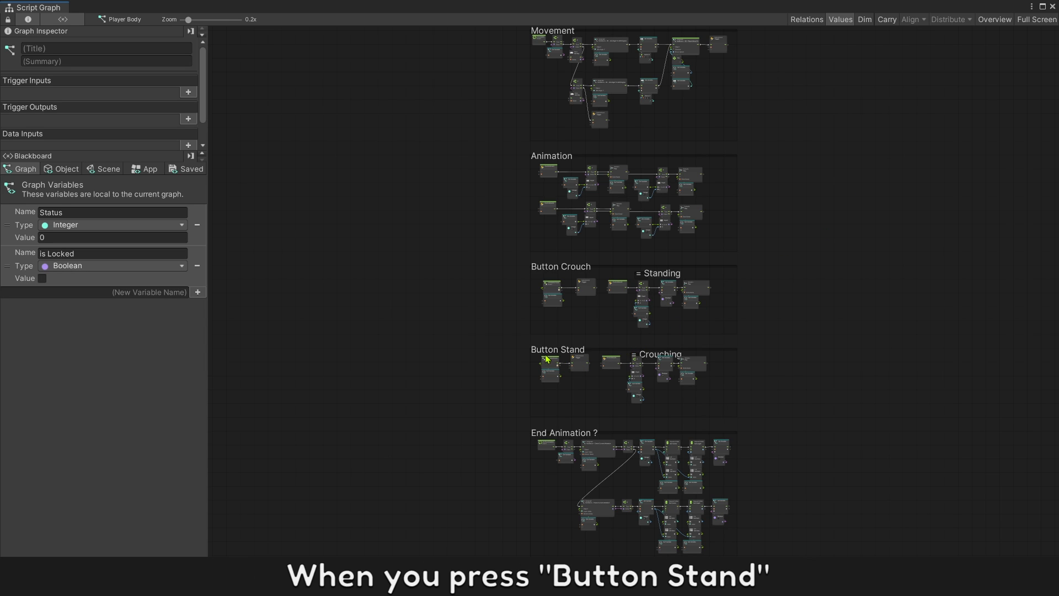
pyautogui.scroll(8, 692, 403)
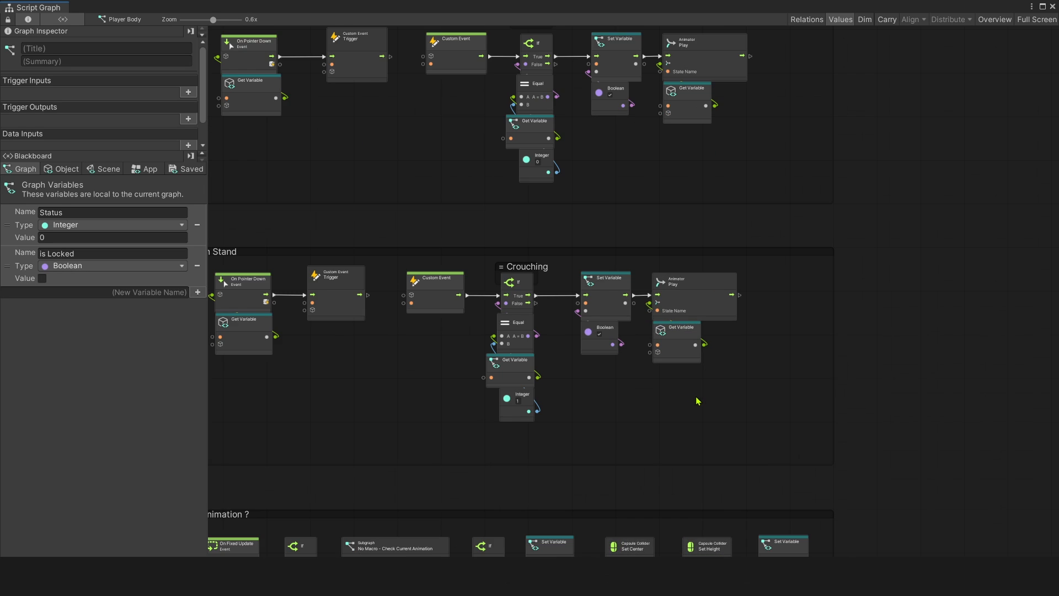
pyautogui.moveTo(760, 420); pyautogui.dragTo(546, 210)
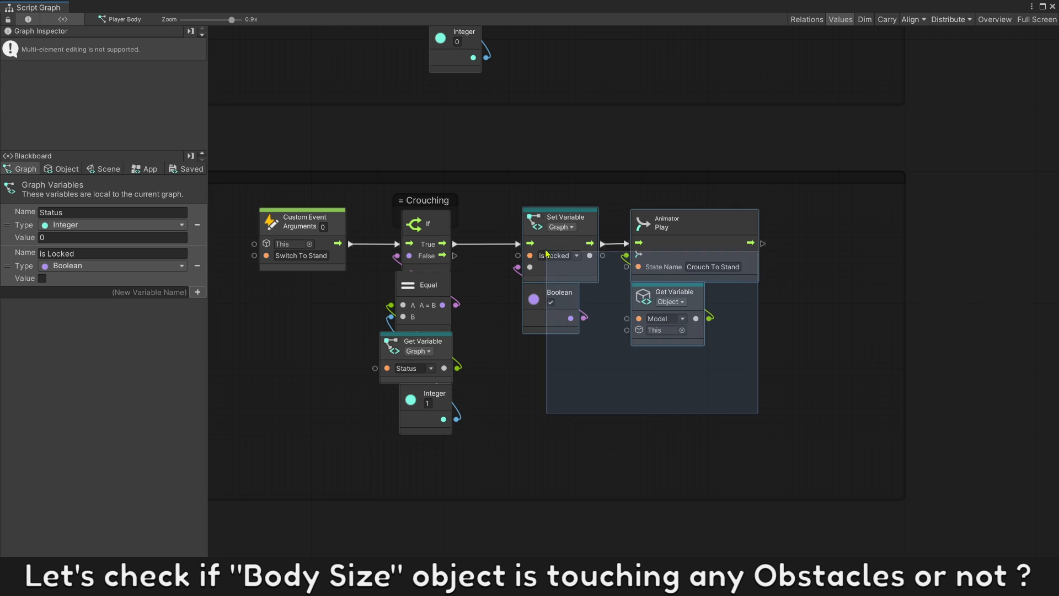
pyautogui.moveTo(546, 256); pyautogui.dragTo(752, 259)
pyautogui.click(600, 282)
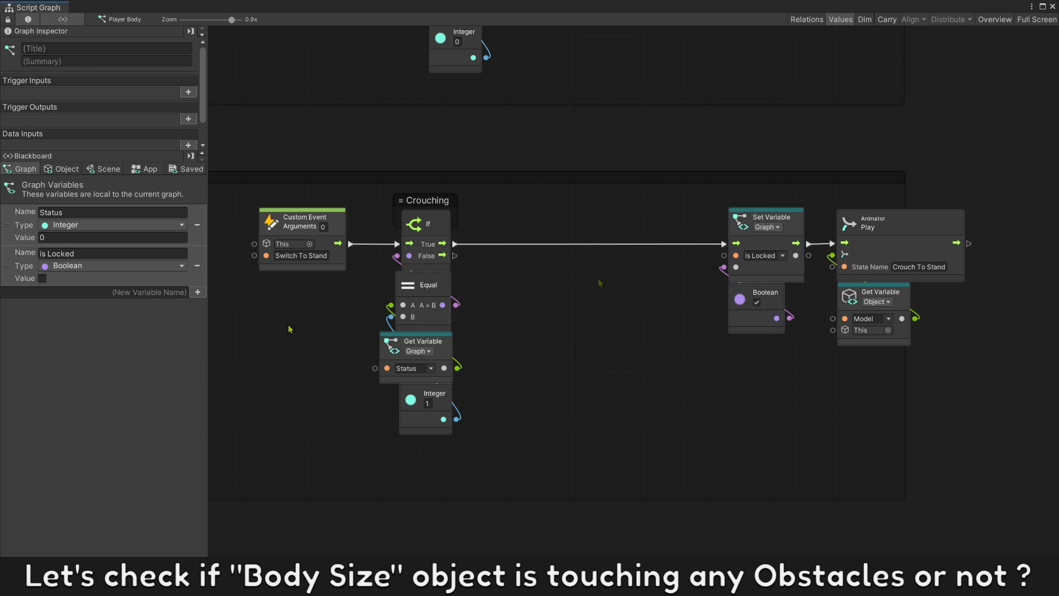
# Add a Get Variable node for Body Size and use it as the source object of a new Get Variable node for Touching Object
pyautogui.click(63, 169)
pyautogui.scroll(-5, 25, 318)
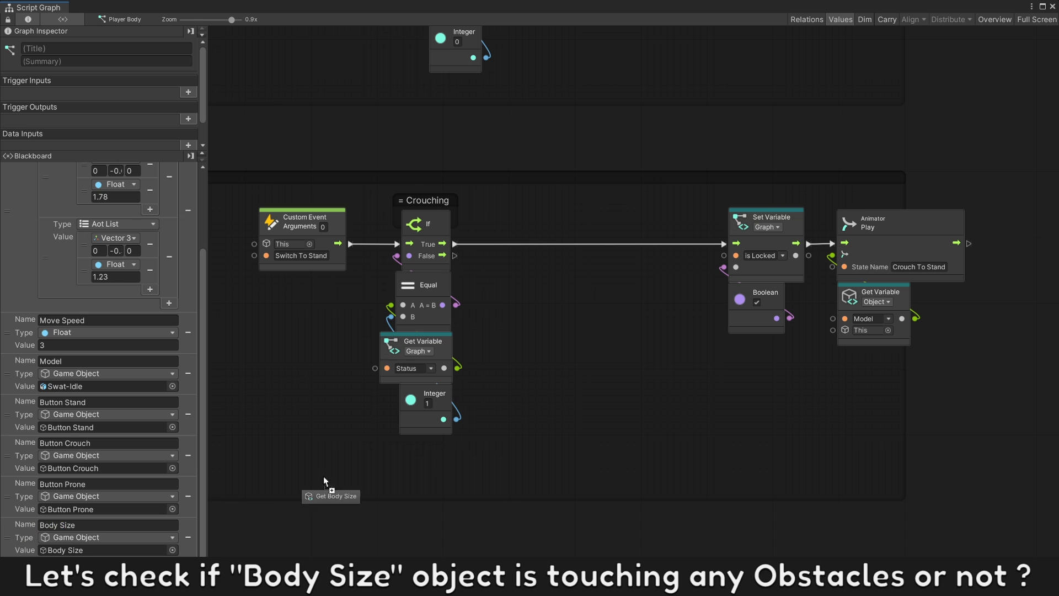
pyautogui.moveTo(517, 400); pyautogui.dragTo(517, 401)
pyautogui.rightClick(528, 336)
pyautogui.click(531, 338)
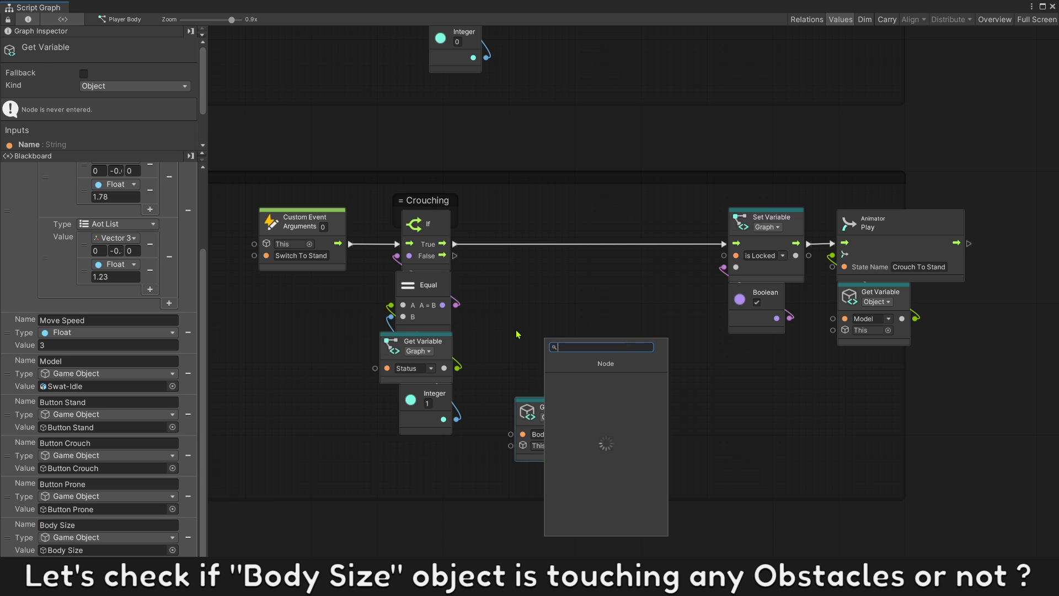
pyautogui.write('get var')
pyautogui.click(563, 222)
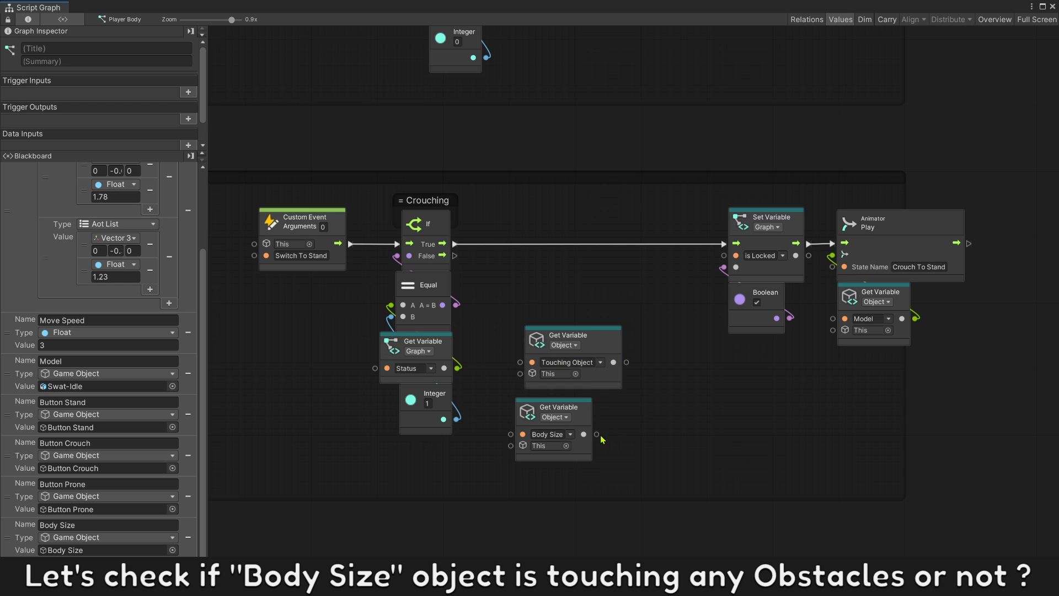
pyautogui.moveTo(584, 434); pyautogui.dragTo(520, 374)
pyautogui.moveTo(526, 411); pyautogui.dragTo(535, 402)
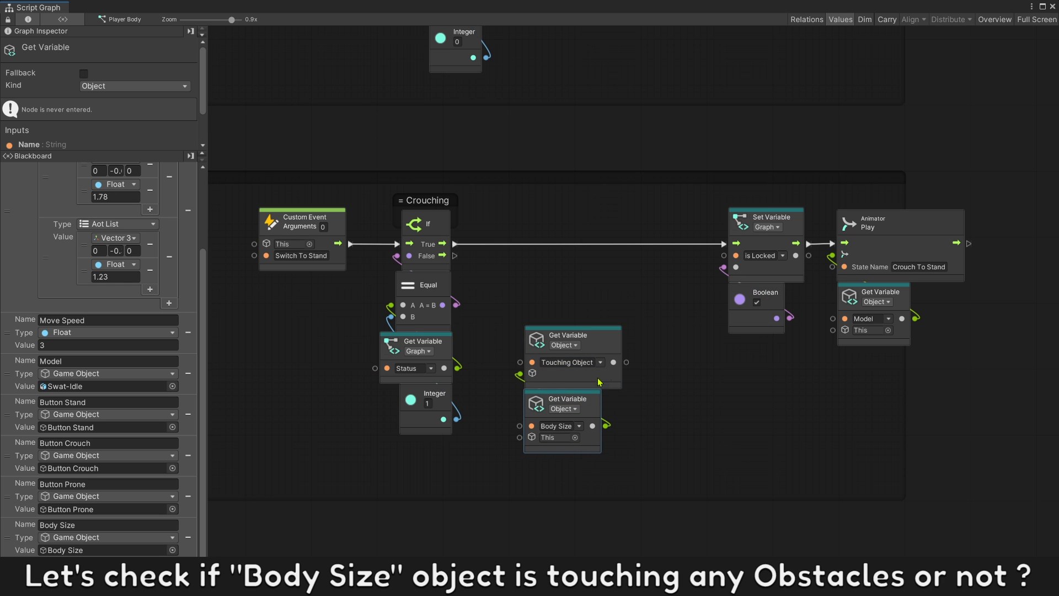
# Feed the Touching Object value into a new Null Check node and move that node above the variable nodes
pyautogui.moveTo(627, 362); pyautogui.dragTo(611, 295)
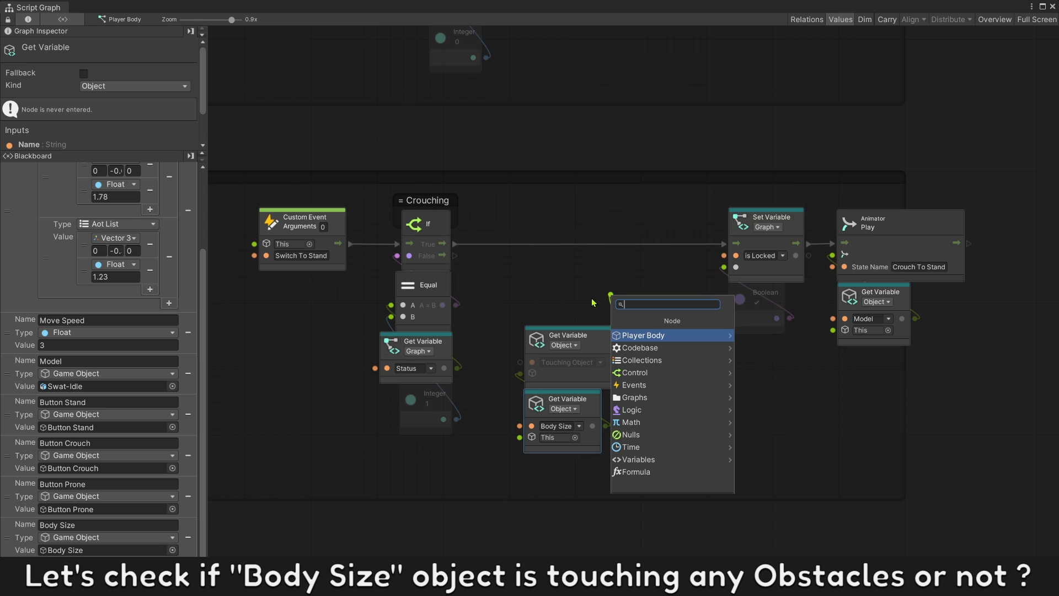
pyautogui.write('null')
pyautogui.click(634, 336)
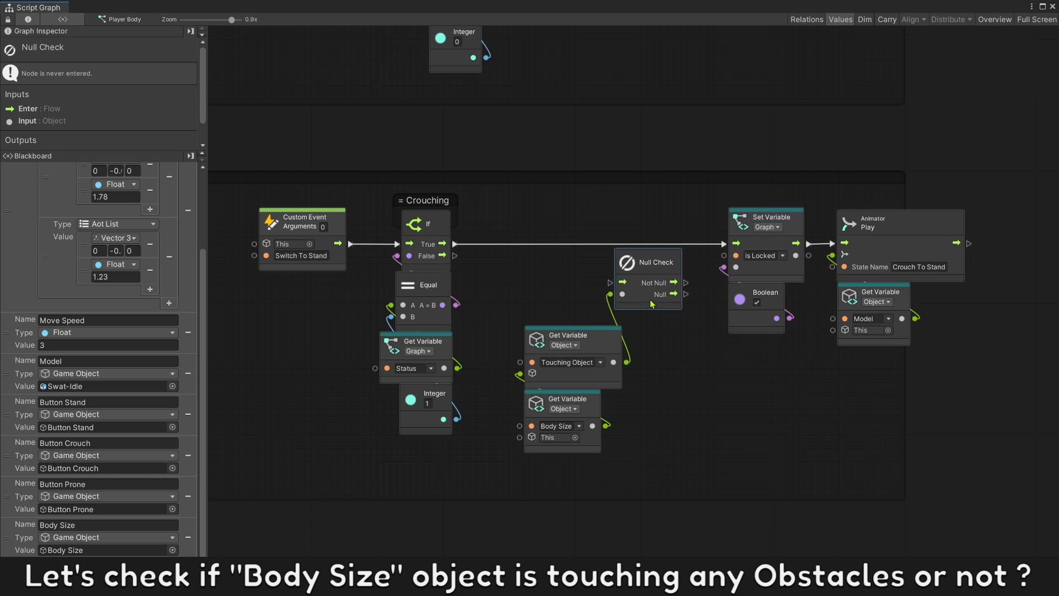
pyautogui.moveTo(650, 302); pyautogui.dragTo(561, 316)
# Connect the If node's True output to the Null Check and its Null output to the Is Locked Set Variable, then tighten the layout
pyautogui.moveTo(663, 458); pyautogui.dragTo(515, 260)
pyautogui.moveTo(453, 245); pyautogui.dragTo(497, 249)
pyautogui.moveTo(571, 258); pyautogui.dragTo(724, 246)
pyautogui.moveTo(944, 361); pyautogui.dragTo(755, 244)
pyautogui.moveTo(755, 244); pyautogui.dragTo(660, 254)
pyautogui.click(650, 411)
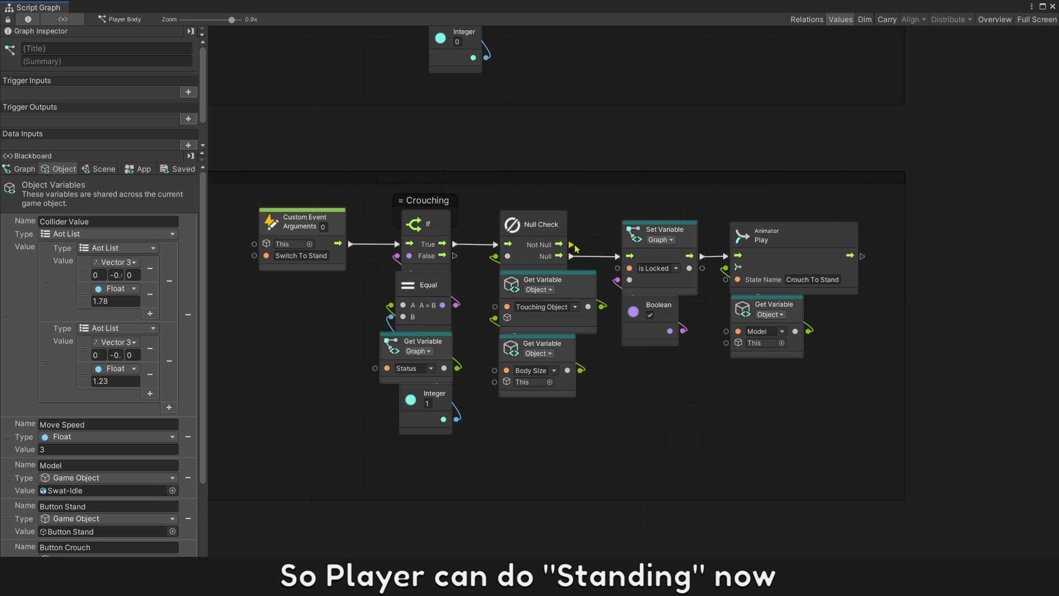
# Add a Debug node to the Null Check's Not Null output
pyautogui.moveTo(571, 245); pyautogui.dragTo(928, 317)
pyautogui.write('debug')
pyautogui.click(840, 101)
pyautogui.click(920, 402)
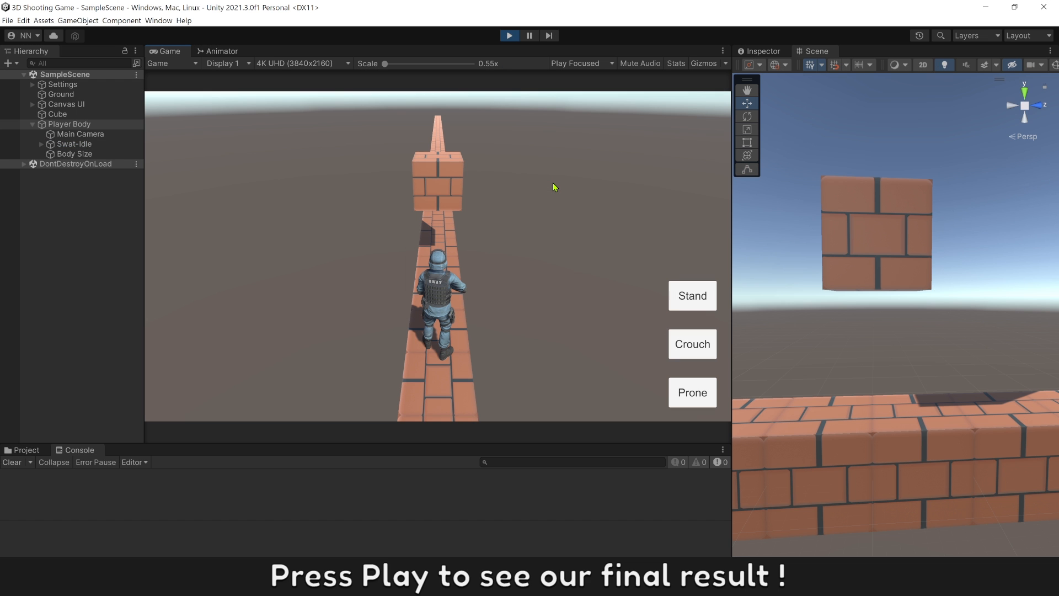
# Test the standing block by walking the player crouched beneath the floating brick cube, trying to stand there, and inspecting the console log entry
pyautogui.press('w')
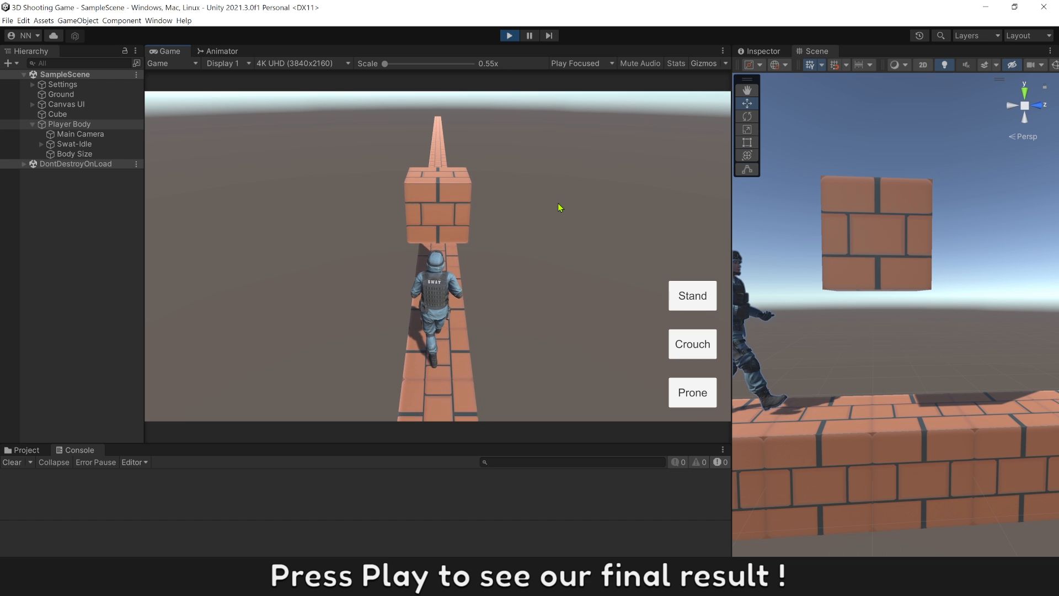
pyautogui.click(698, 349)
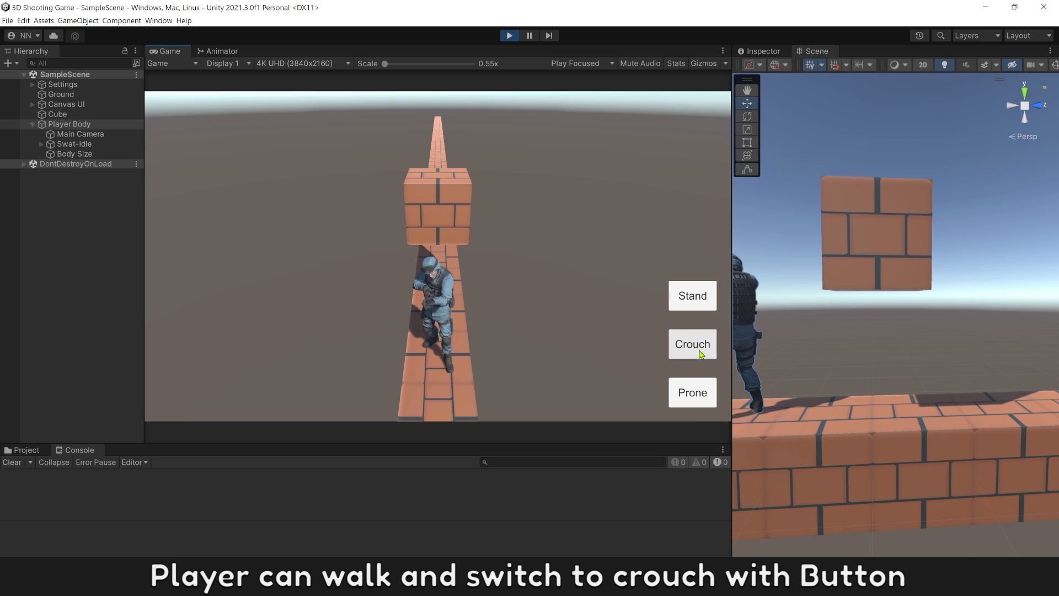
pyautogui.press('w')
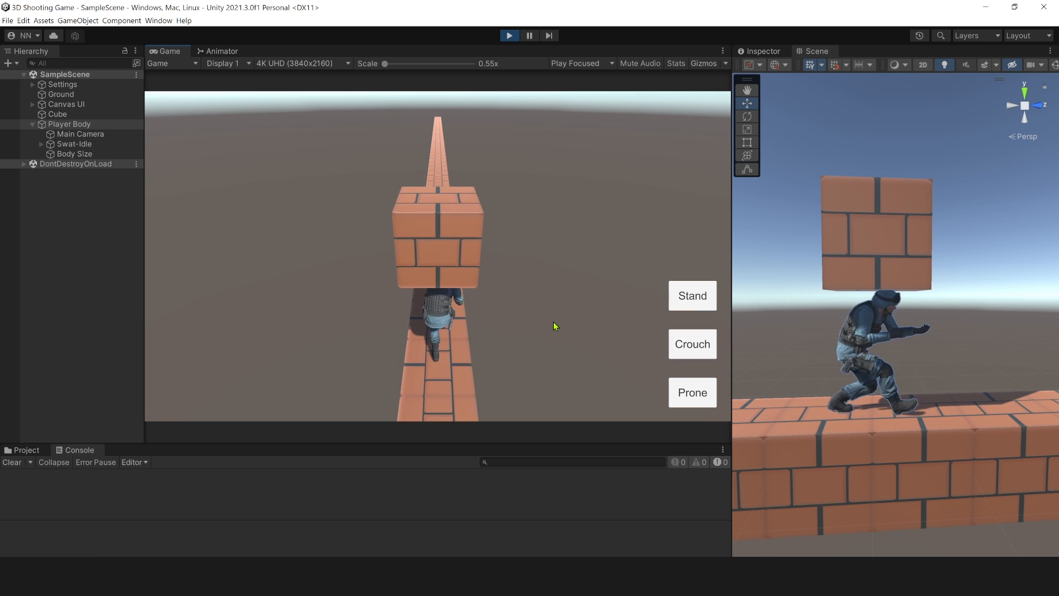
pyautogui.press('w')
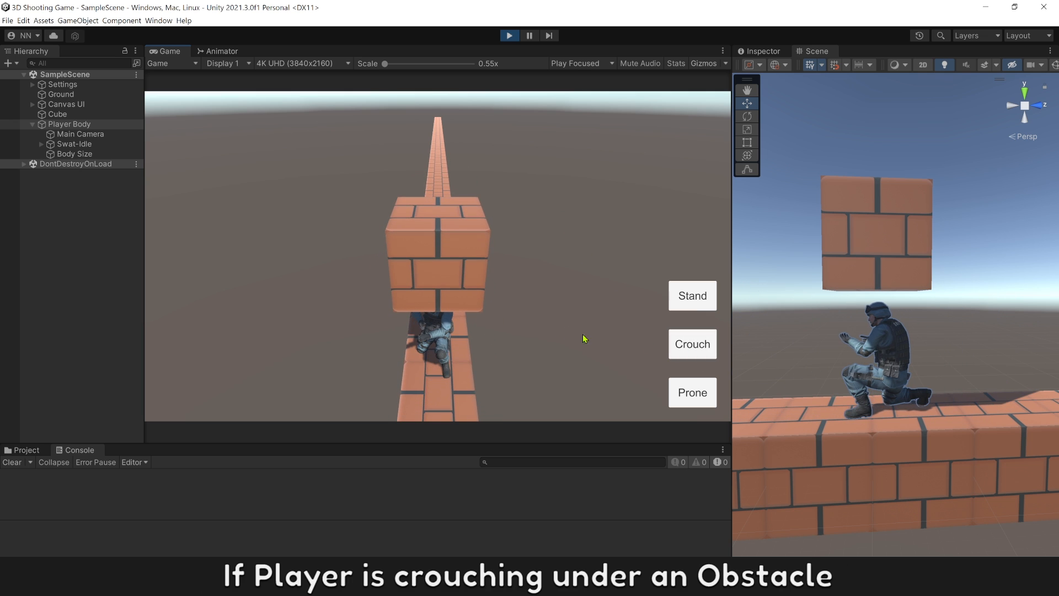
pyautogui.click(693, 306)
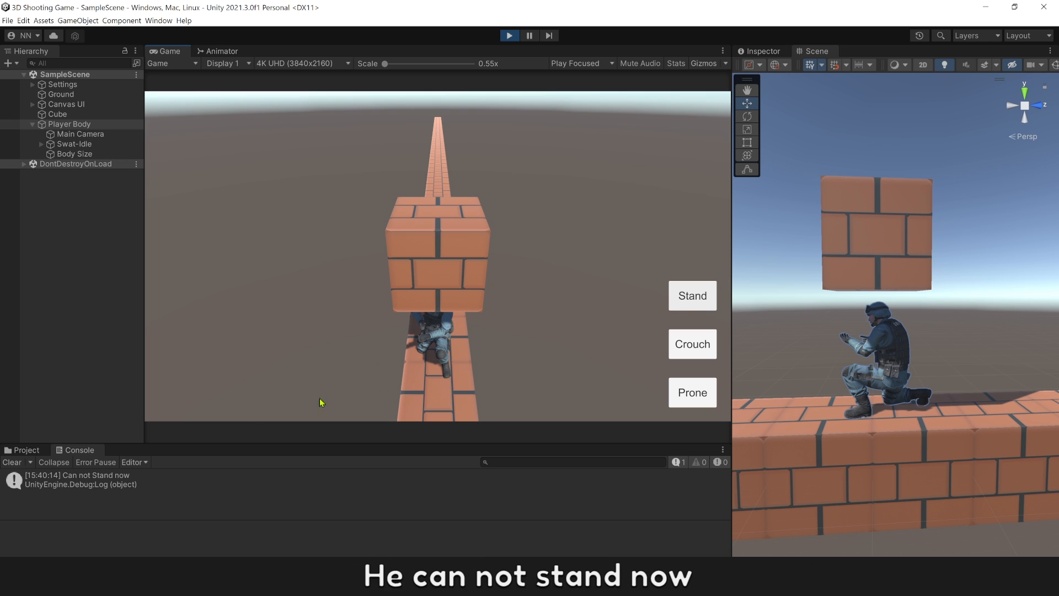
pyautogui.click(100, 479)
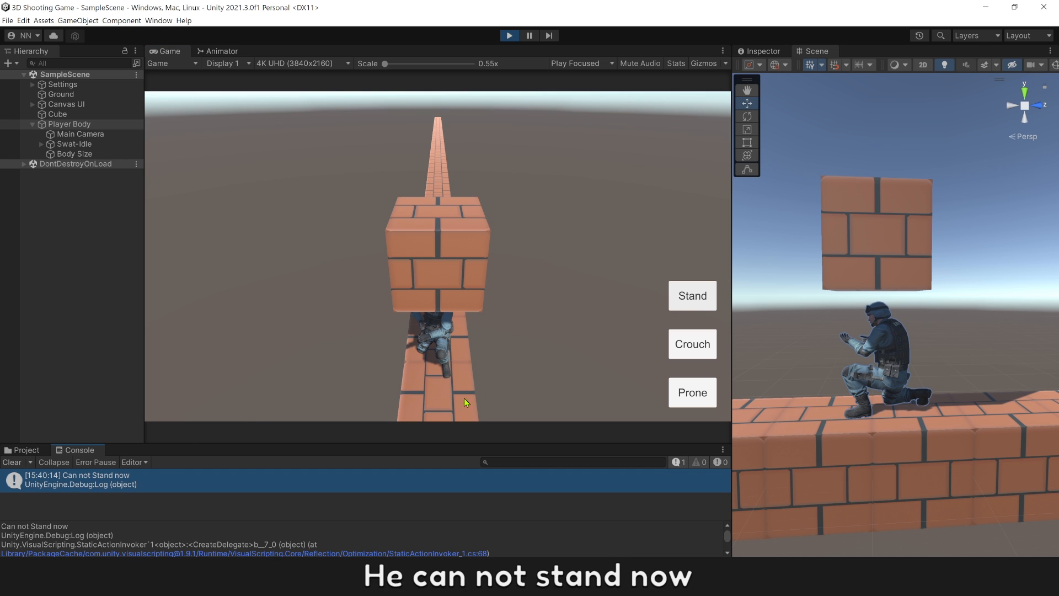
# Back the crouched player out from under the cube and make him stand in the open, then clear the console
pyautogui.press('s')
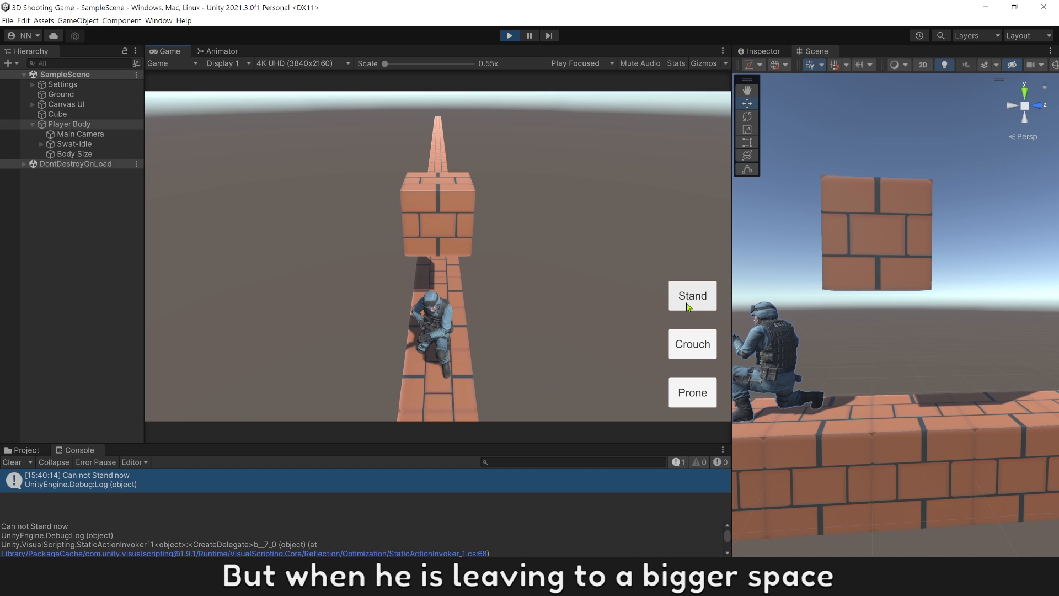
pyautogui.click(689, 307)
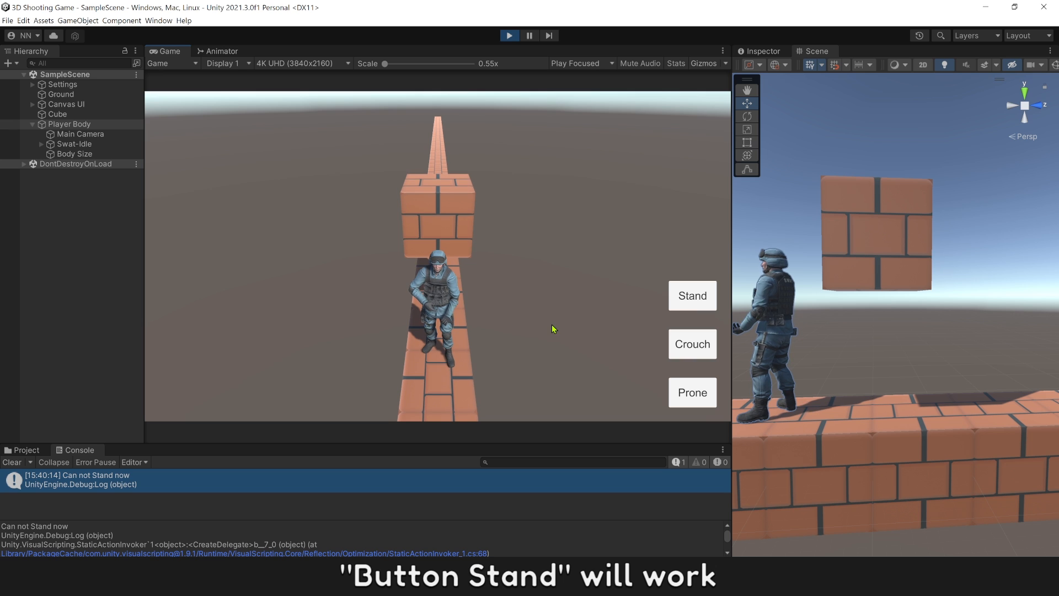
pyautogui.click(11, 462)
# Crouch the player again, retest standing under the near edge of the cube, and clear the console
pyautogui.click(693, 344)
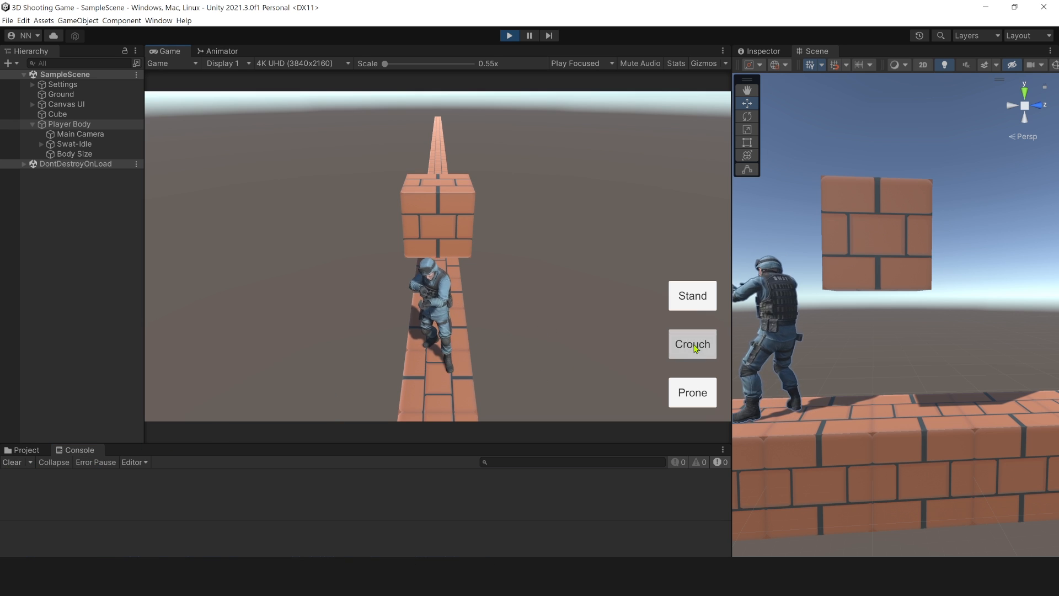
pyautogui.press('w')
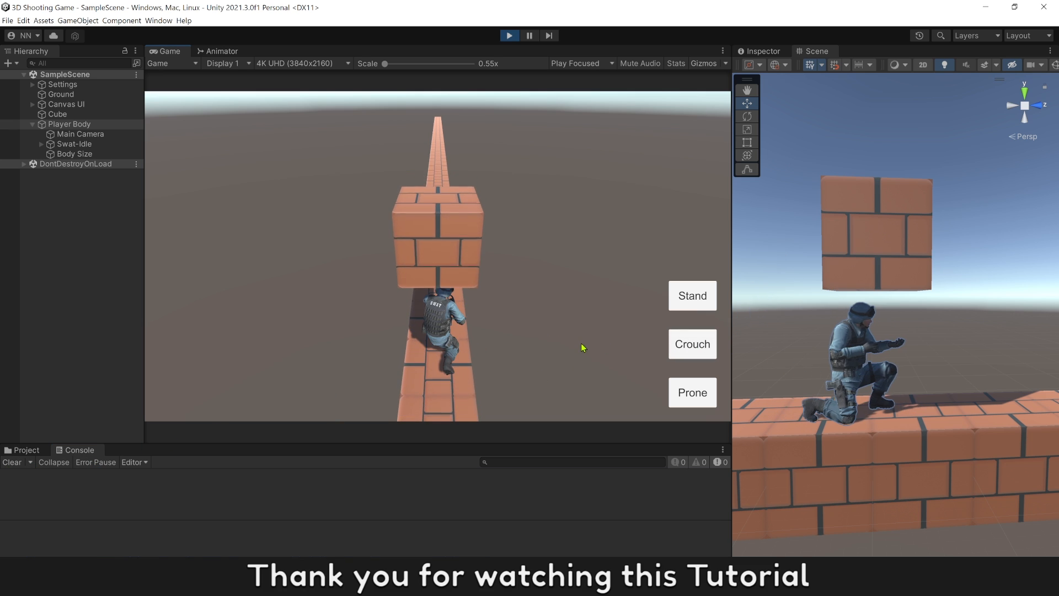
pyautogui.click(694, 305)
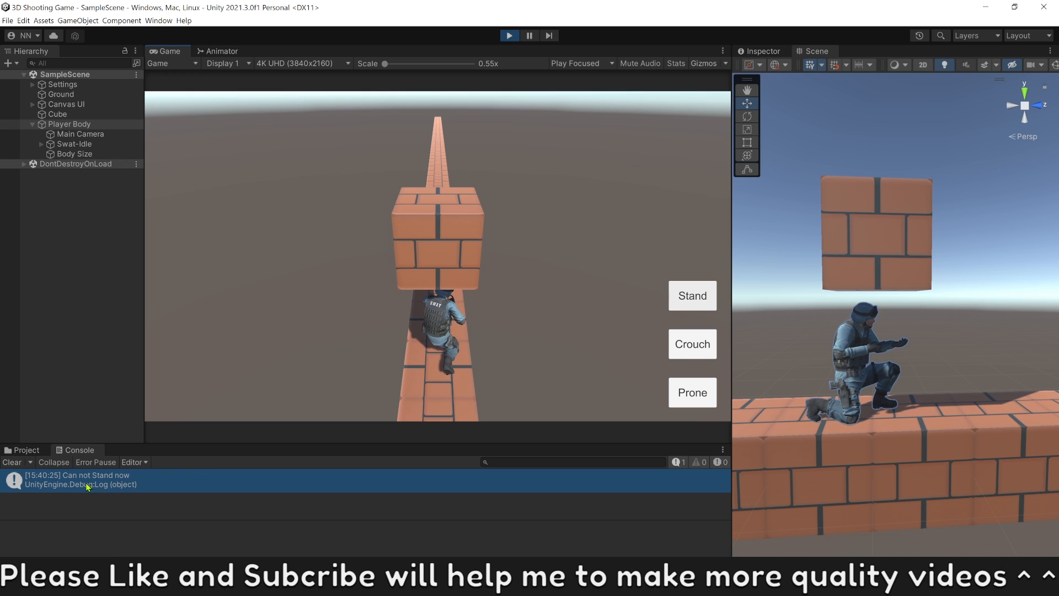
pyautogui.click(14, 462)
# Walk the crouched player through to the far side of the cube and make him stand there
pyautogui.press('w')
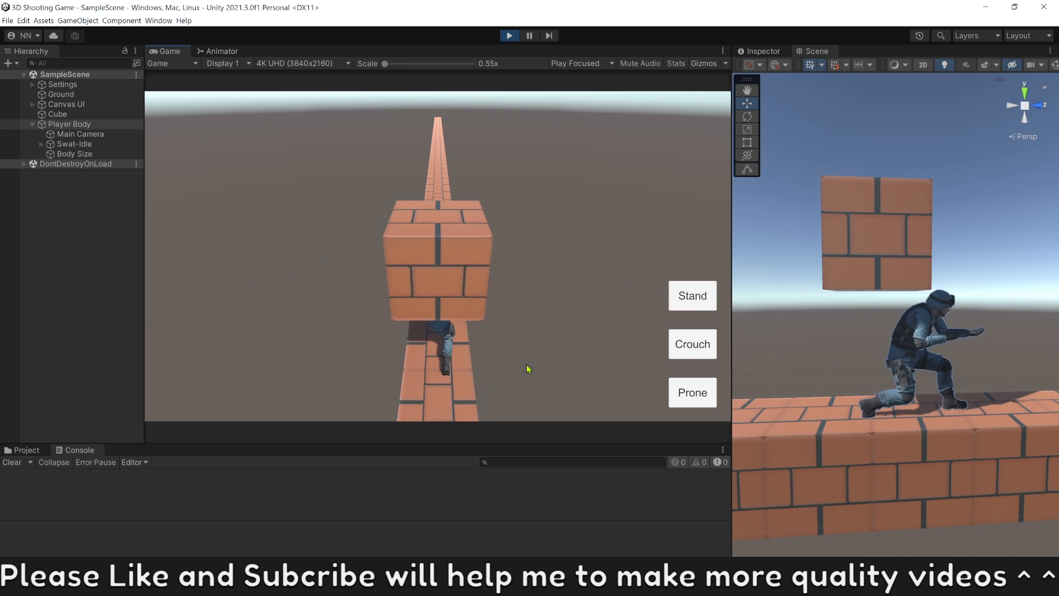
pyautogui.click(704, 307)
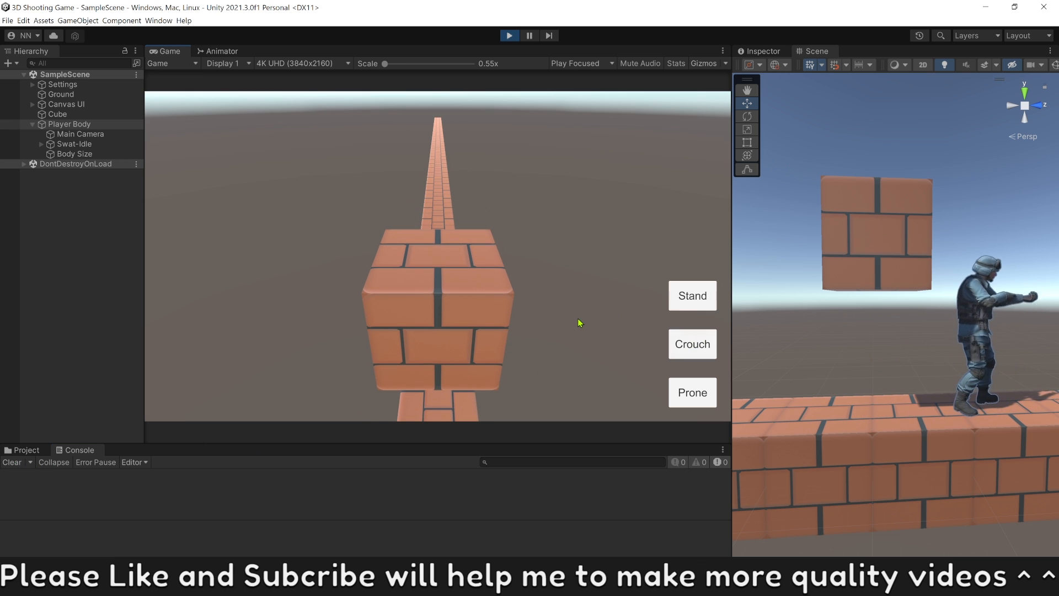